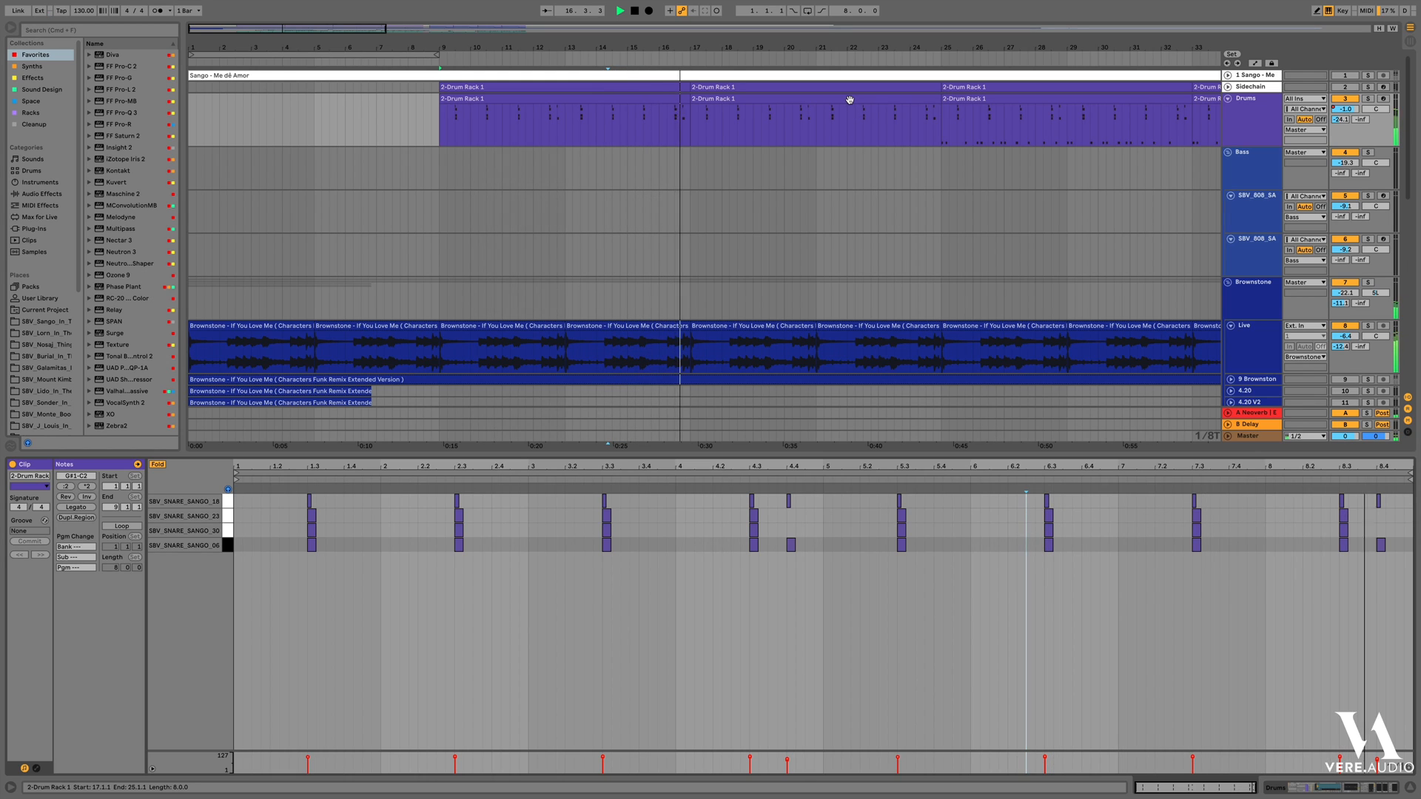
Inspect the Drums clip starting at bar 17 and the DA DA DA DA vocal chops arranged alongside it
left_click(849, 99)
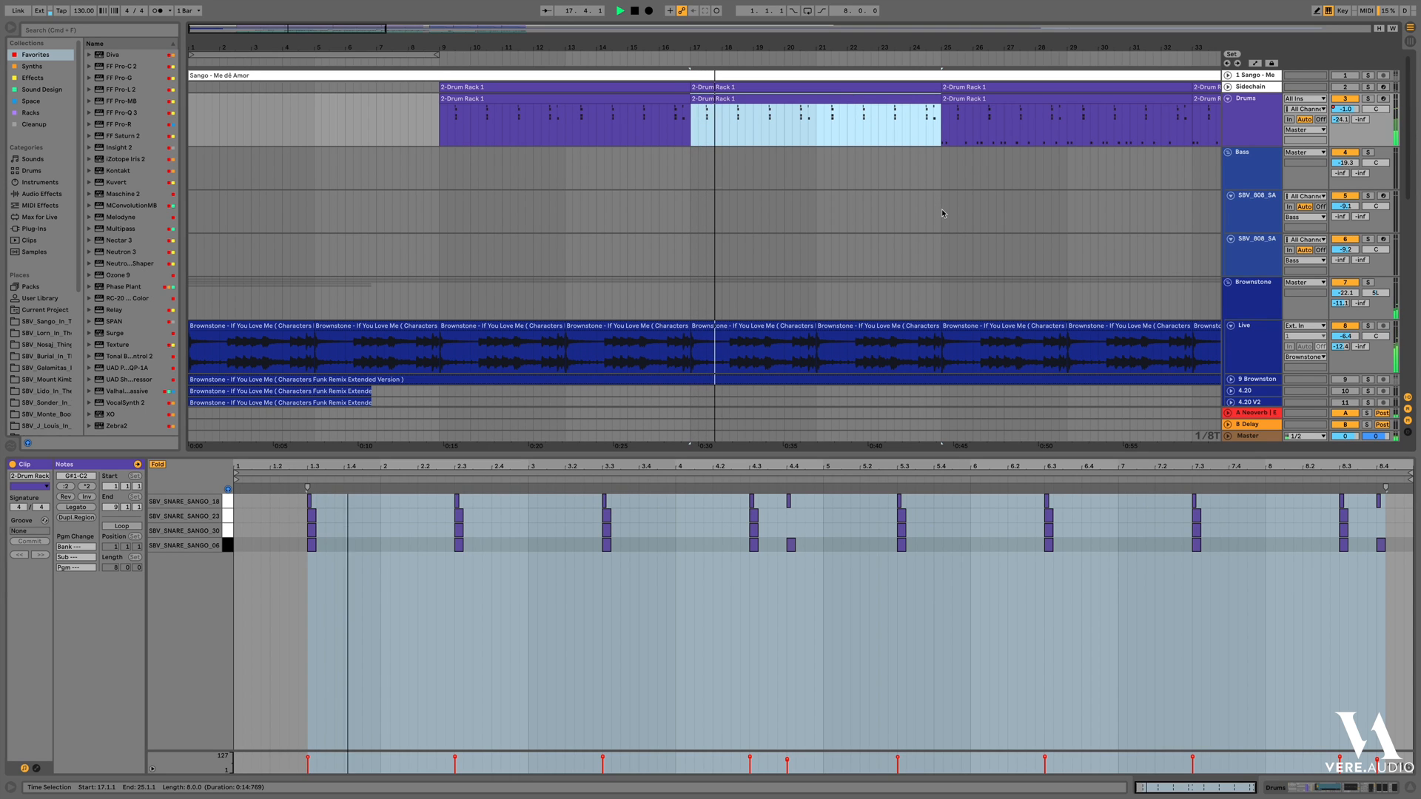
scroll(992, 310, "down", 2)
scroll(992, 310, "down", 6)
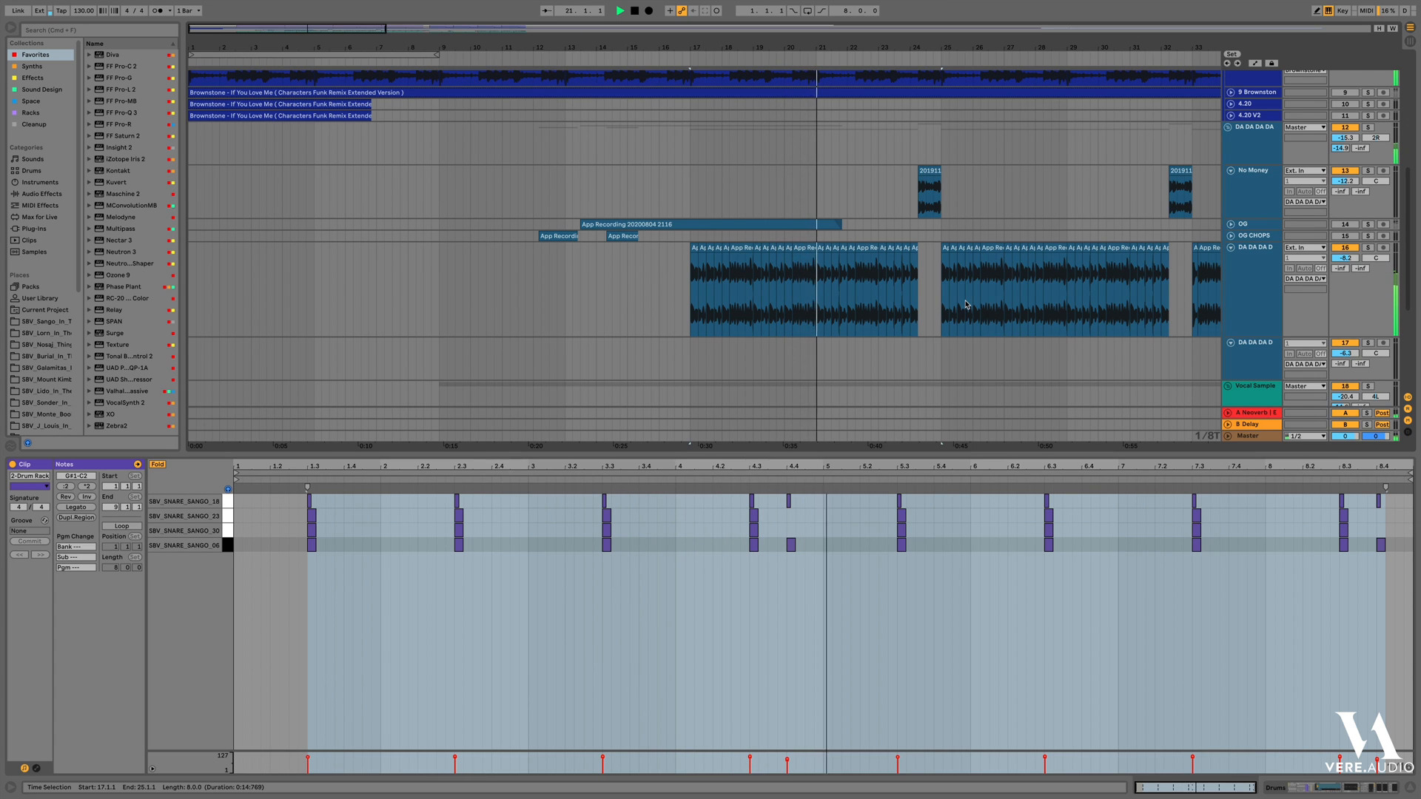
scroll(966, 304, "right", 8)
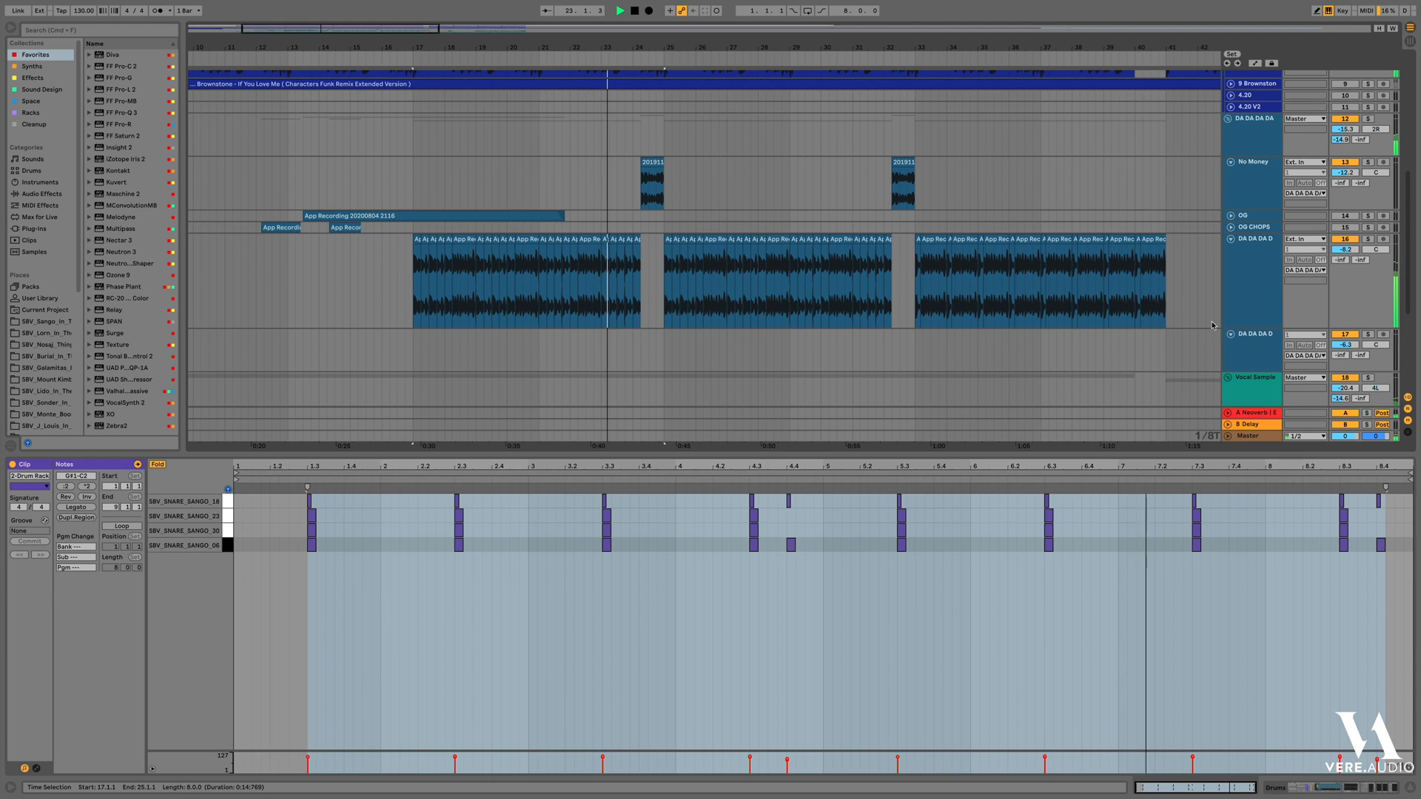
scroll(1199, 320, "up", 2)
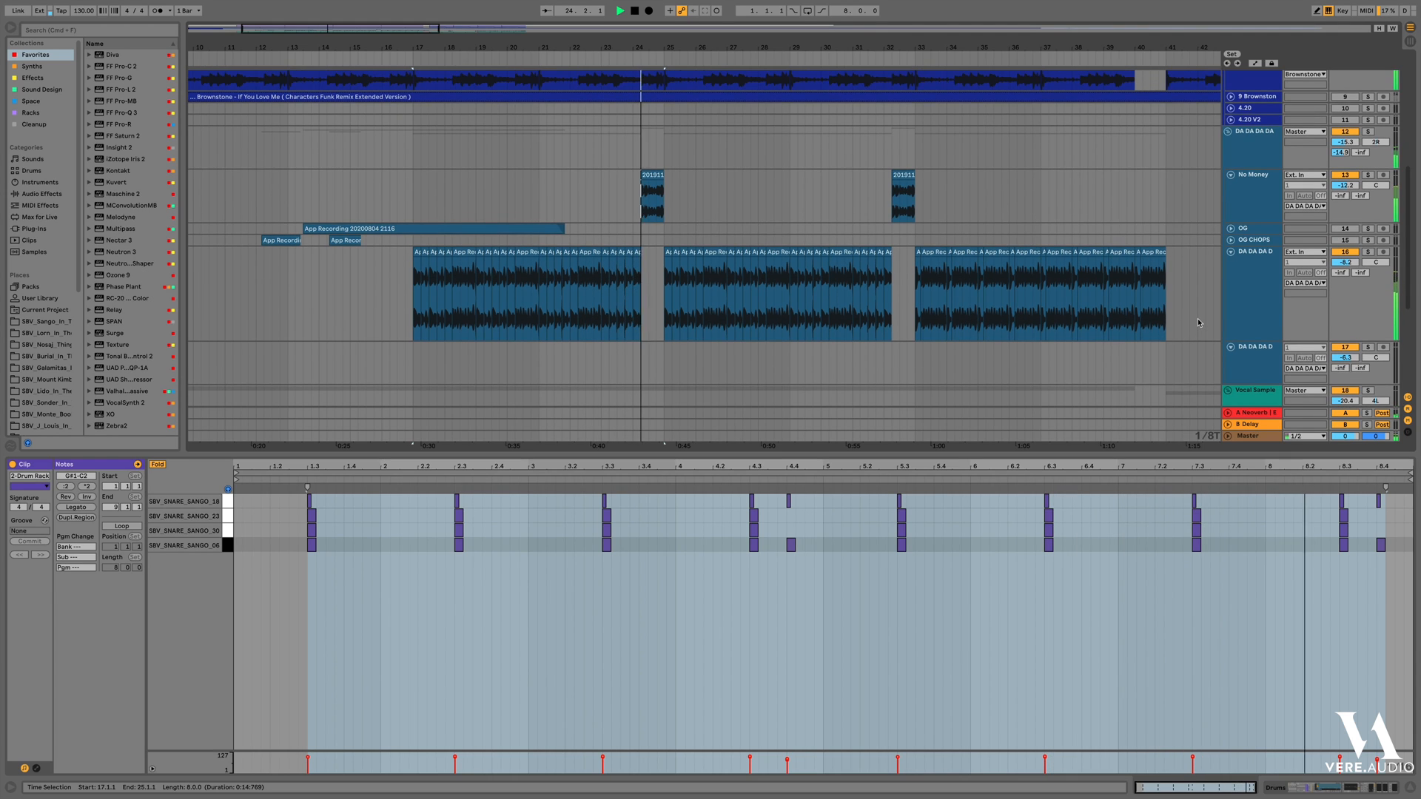
scroll(1197, 320, "up", 5)
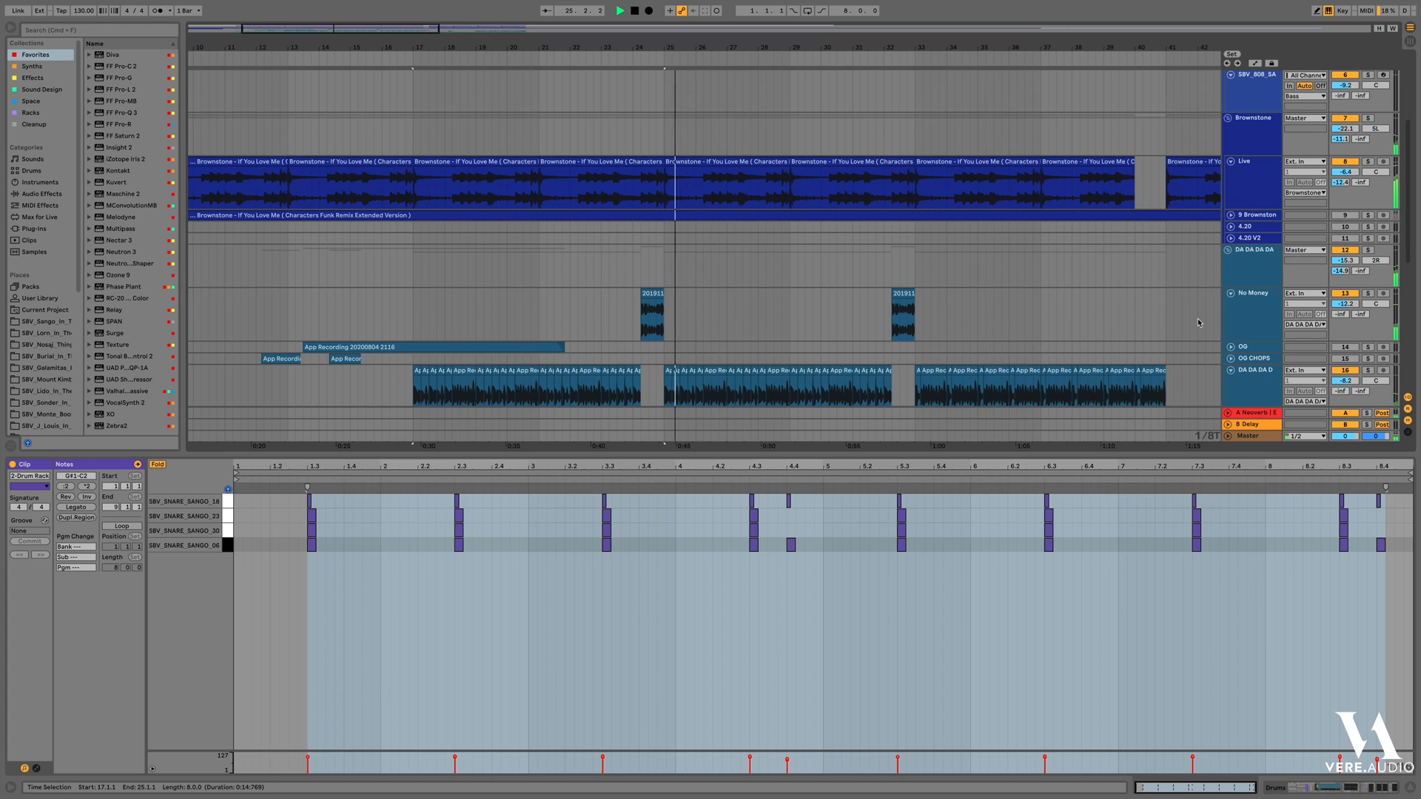
Inspect the notes of the Drums clip starting at bar 25 and the Vocal Sample tracks in the following section
scroll(1197, 320, "up", 7)
left_click(888, 99)
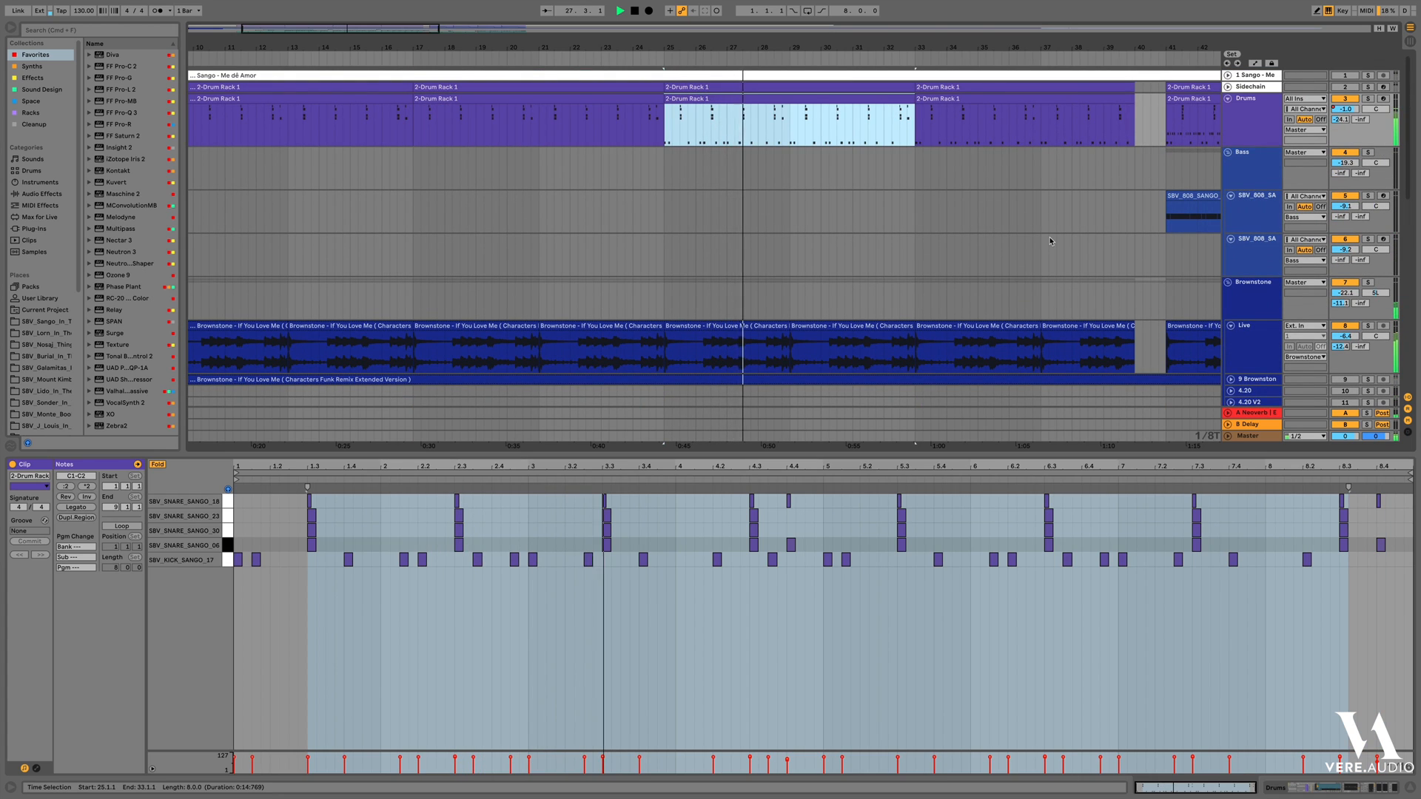
scroll(1110, 263, "down", 10)
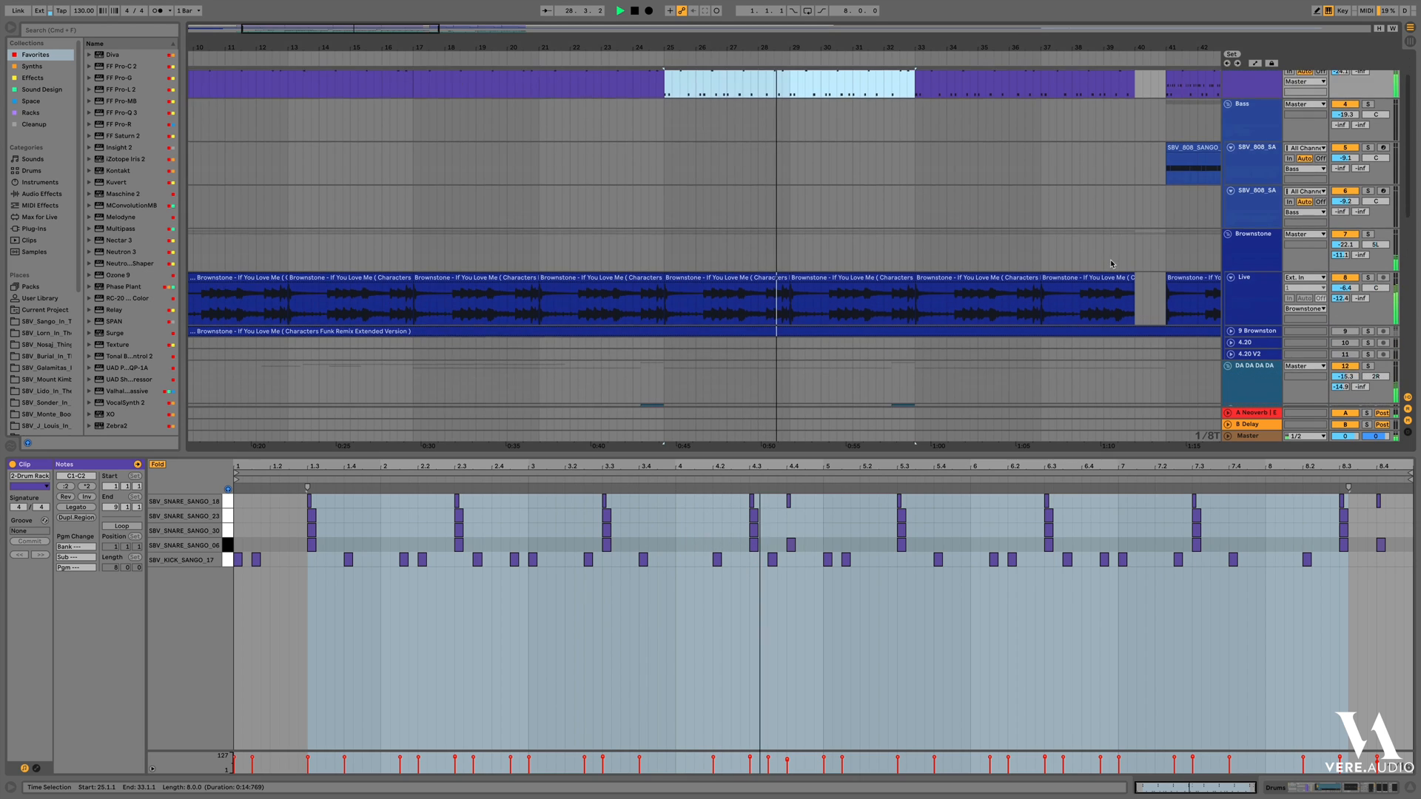
scroll(1110, 262, "down", 8)
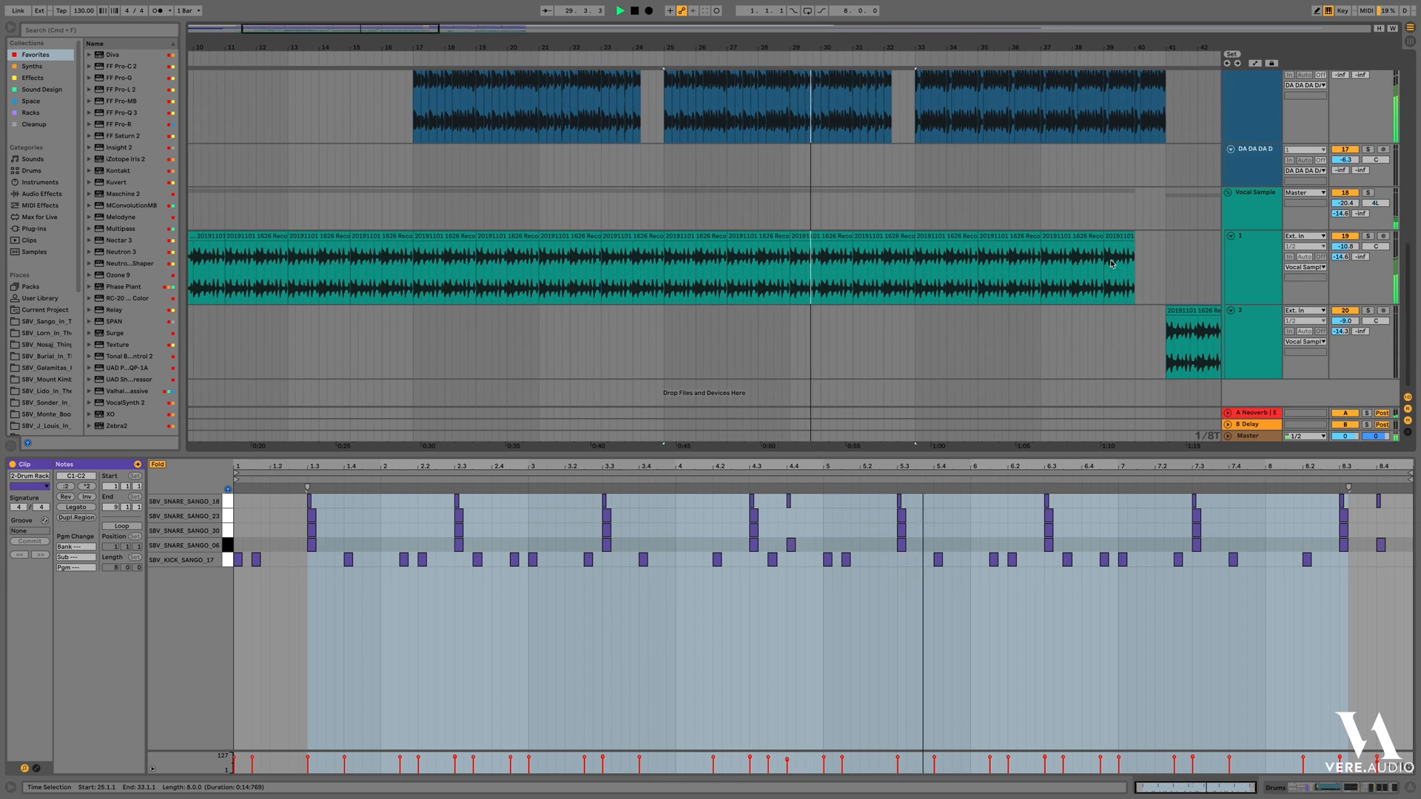
scroll(1109, 263, "right", 10)
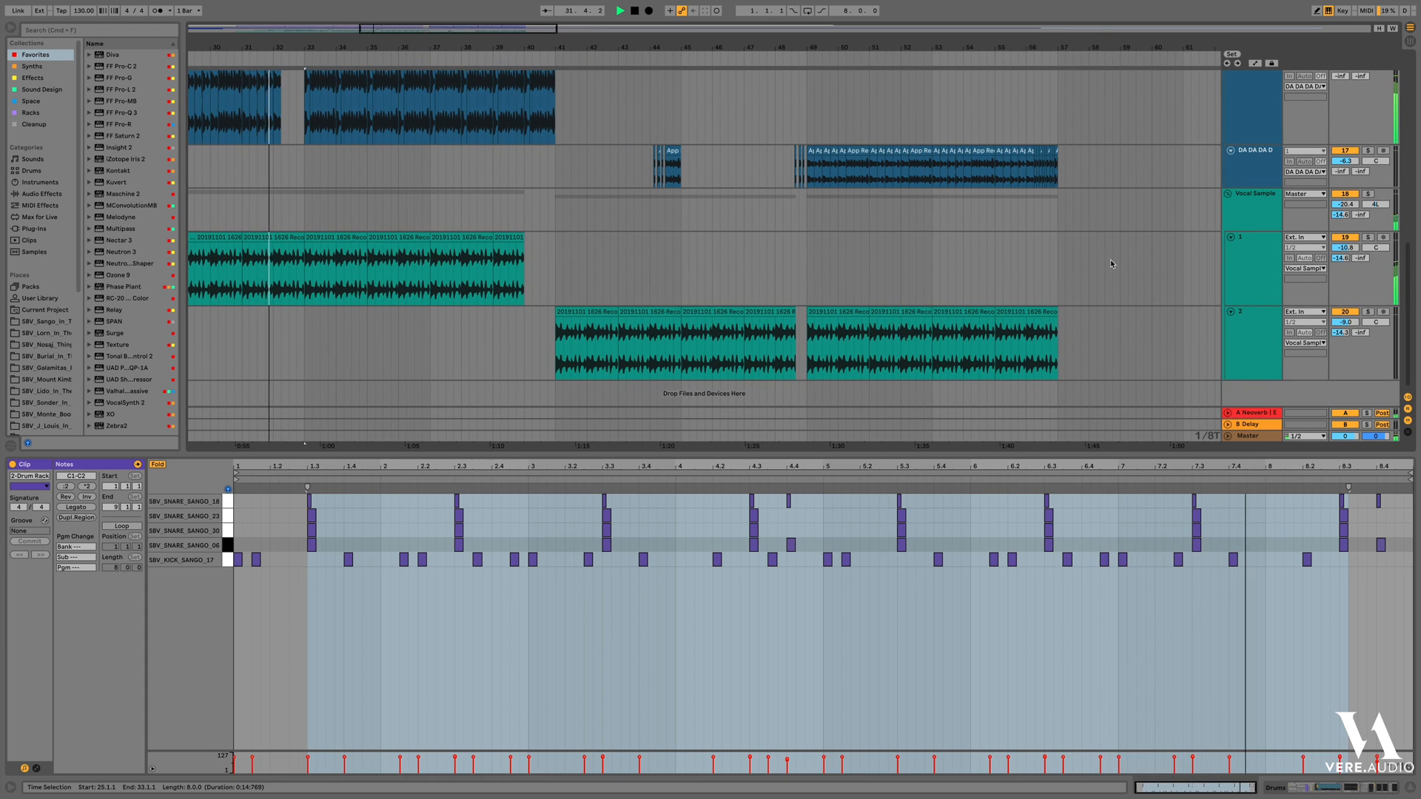
scroll(1109, 263, "up", 3)
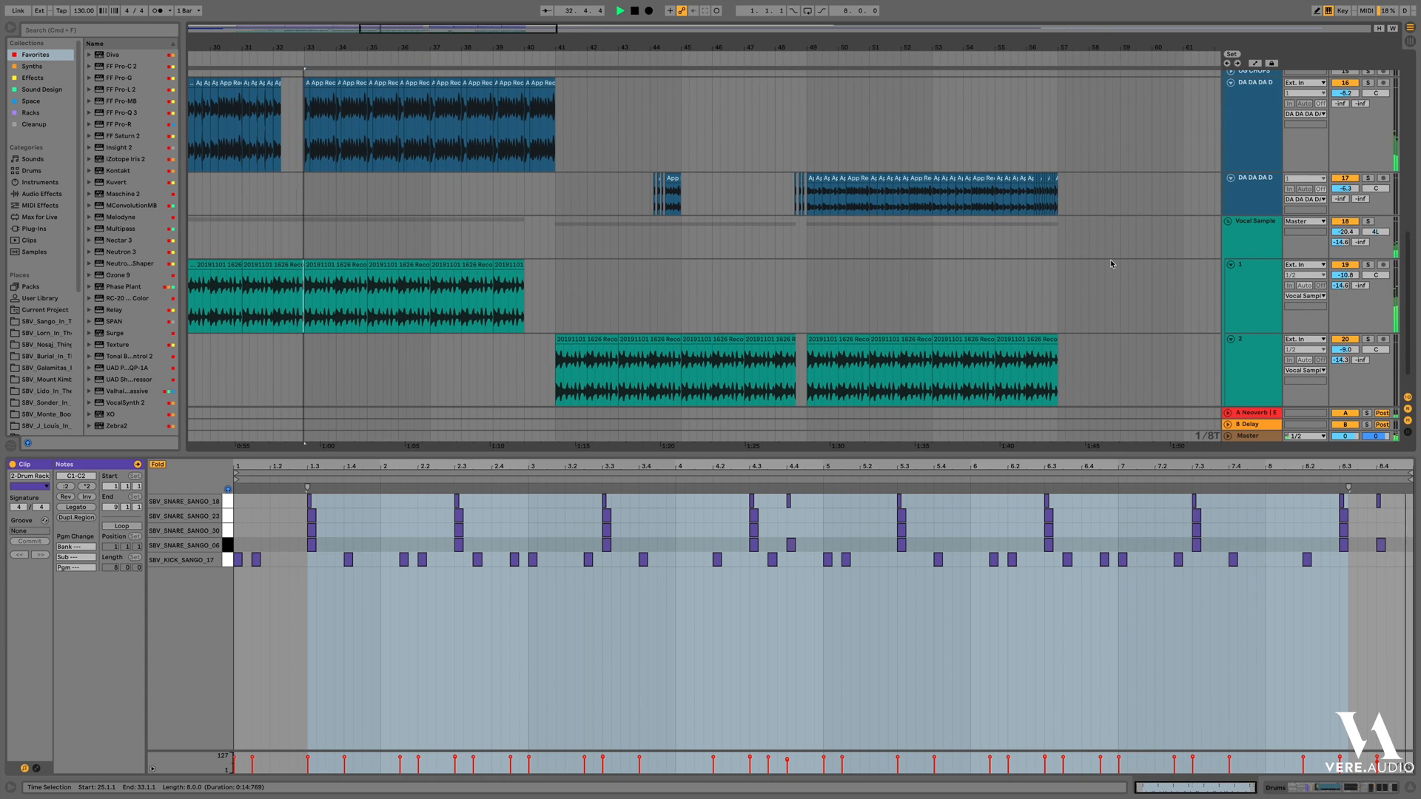
scroll(1110, 262, "up", 1)
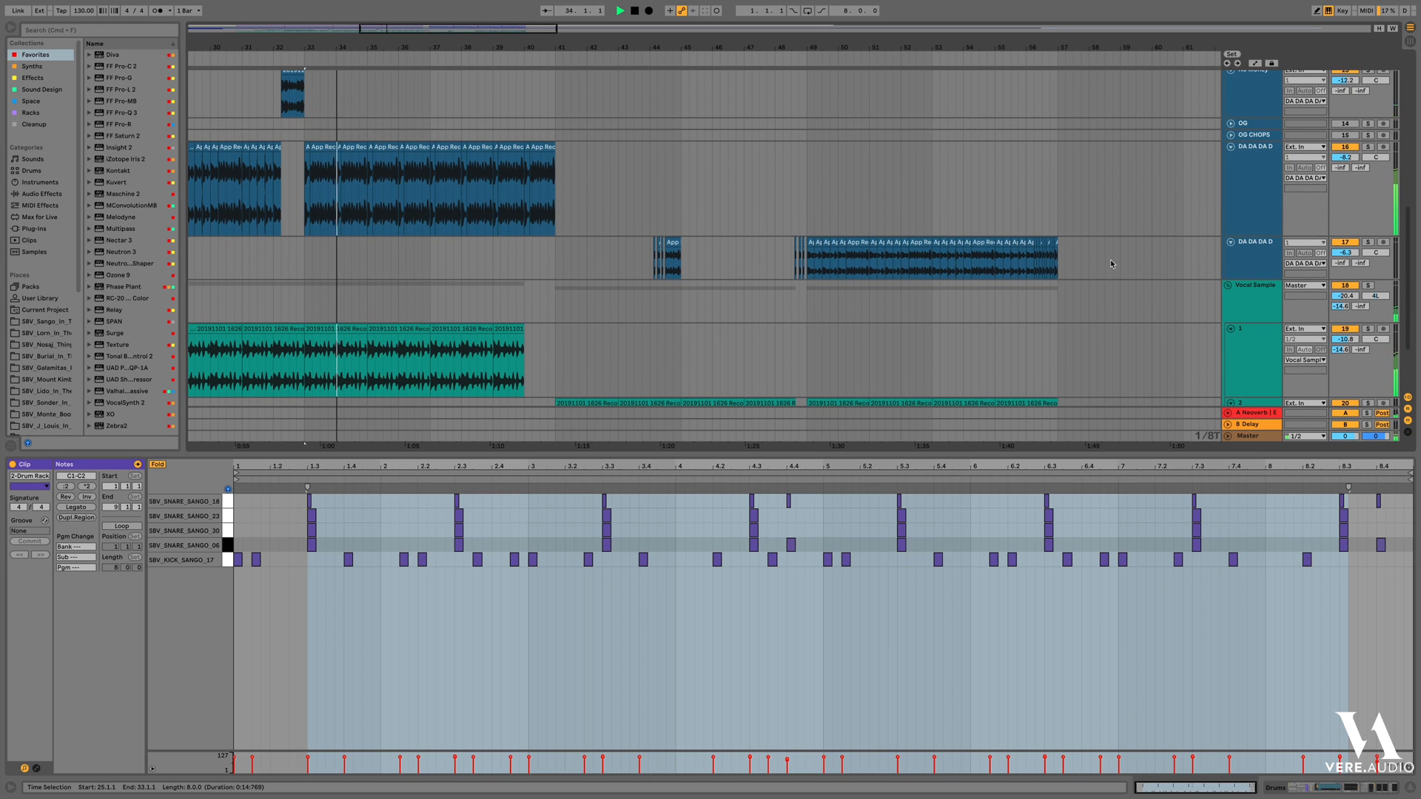
Hide the clip detail view and review the arrangement from the vocal samples up to the bass and drum tracks around bar 41
left_click(1408, 786)
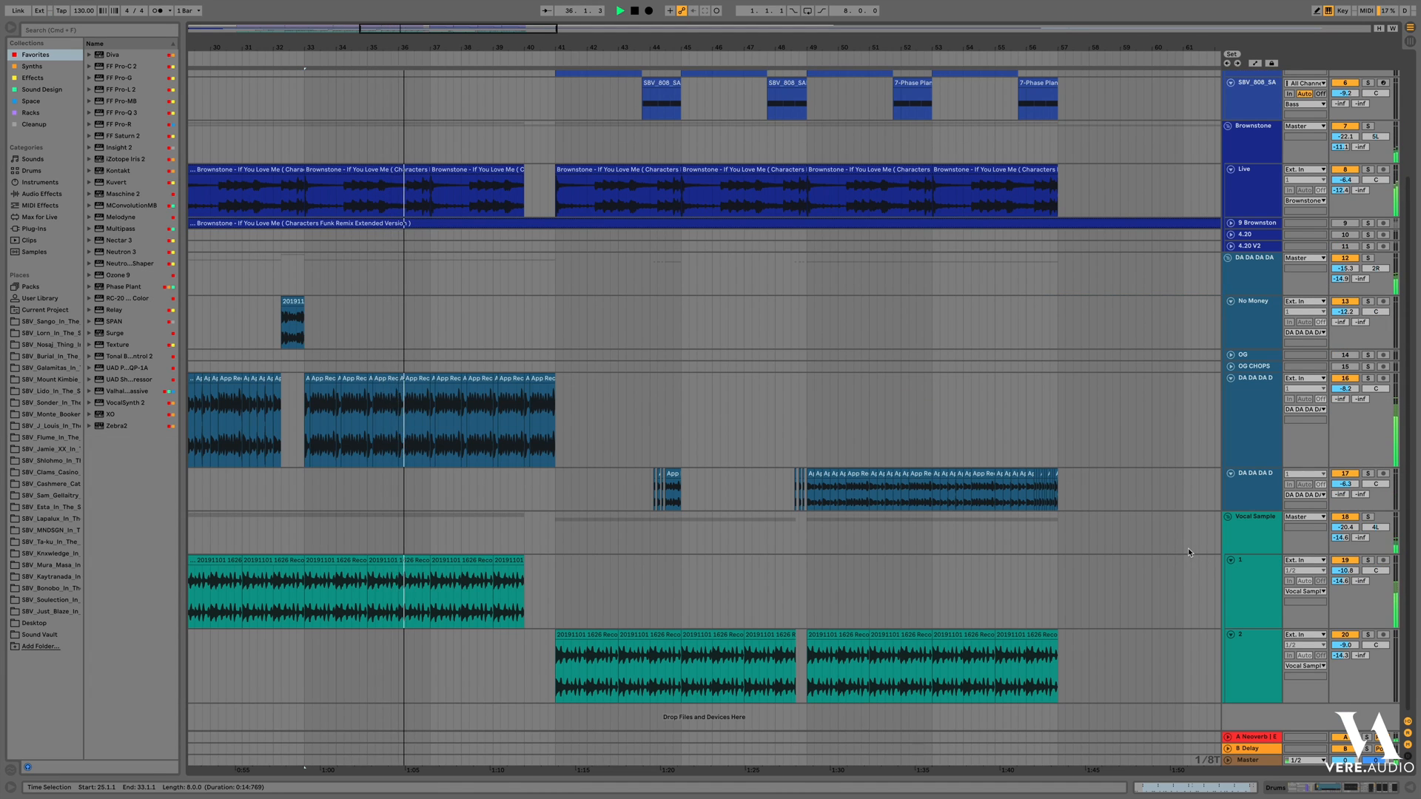
scroll(1188, 552, "up", 3)
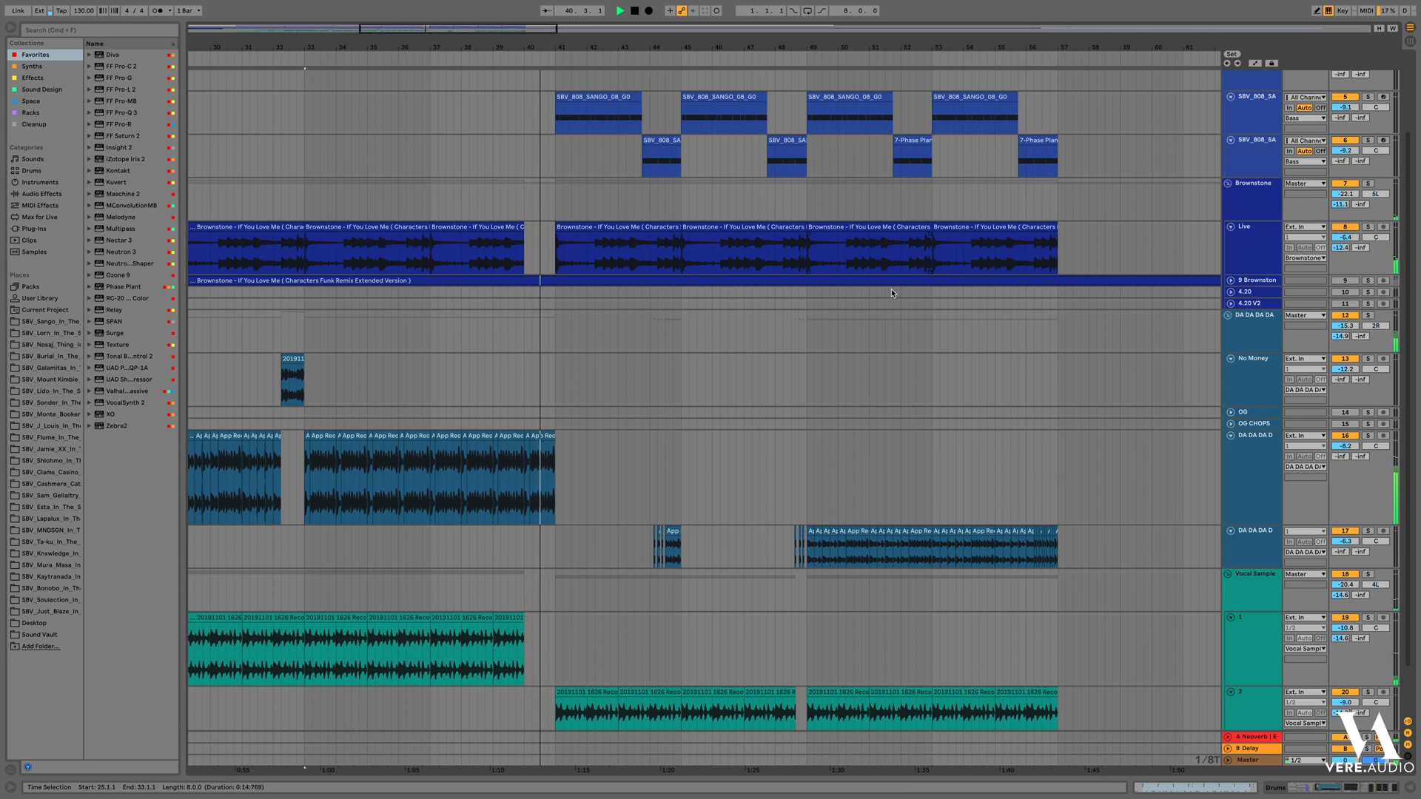
scroll(891, 293, "up", 4)
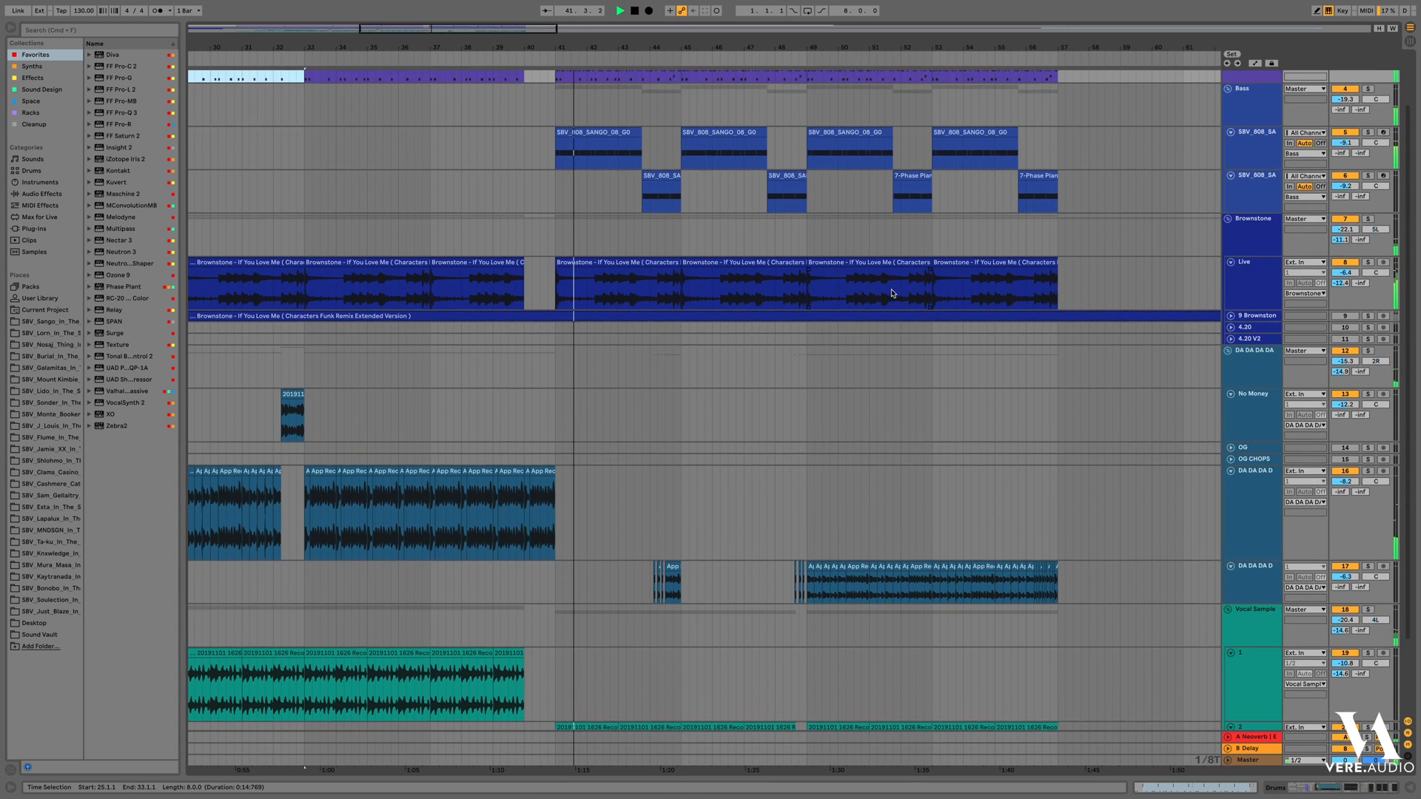
scroll(891, 292, "up", 2)
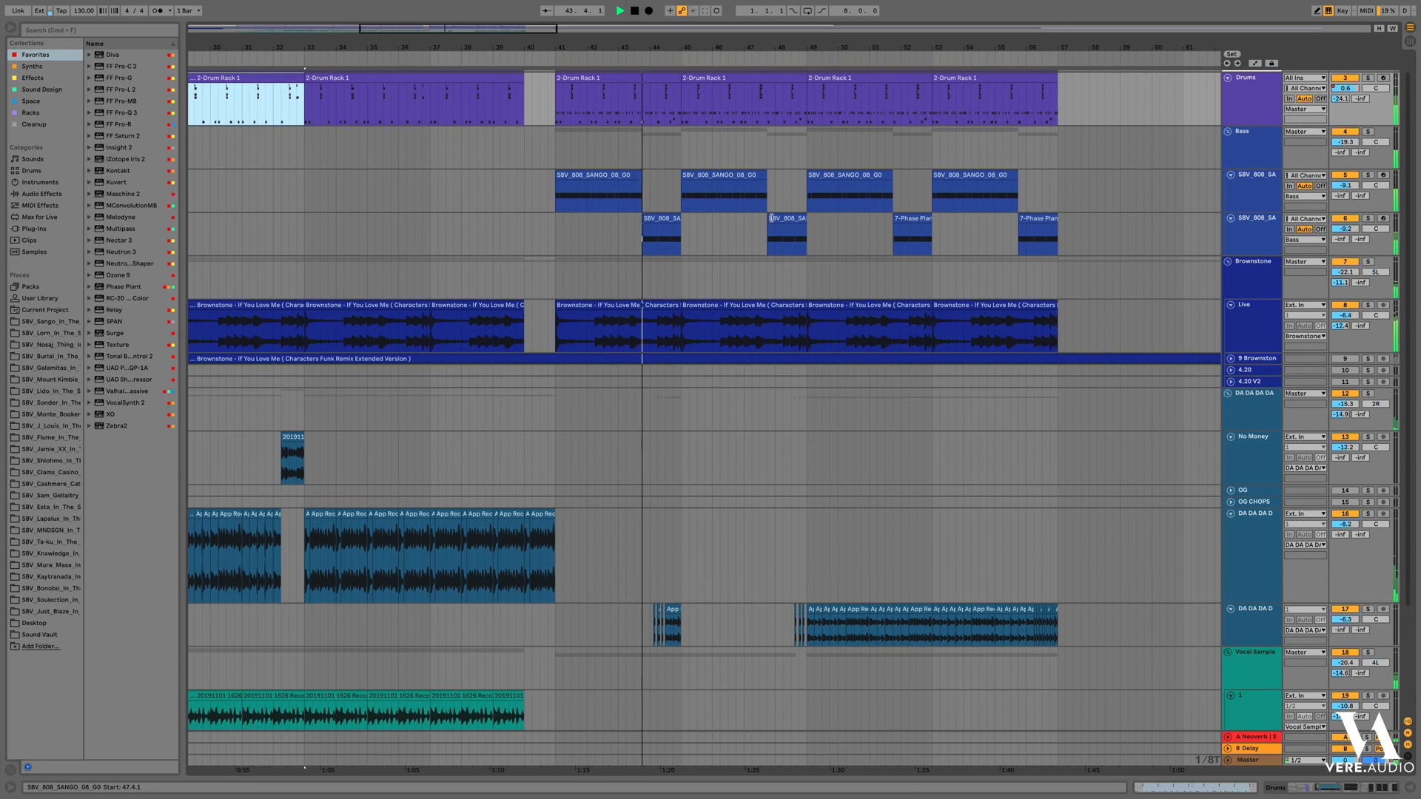
scroll(753, 208, "up", 1)
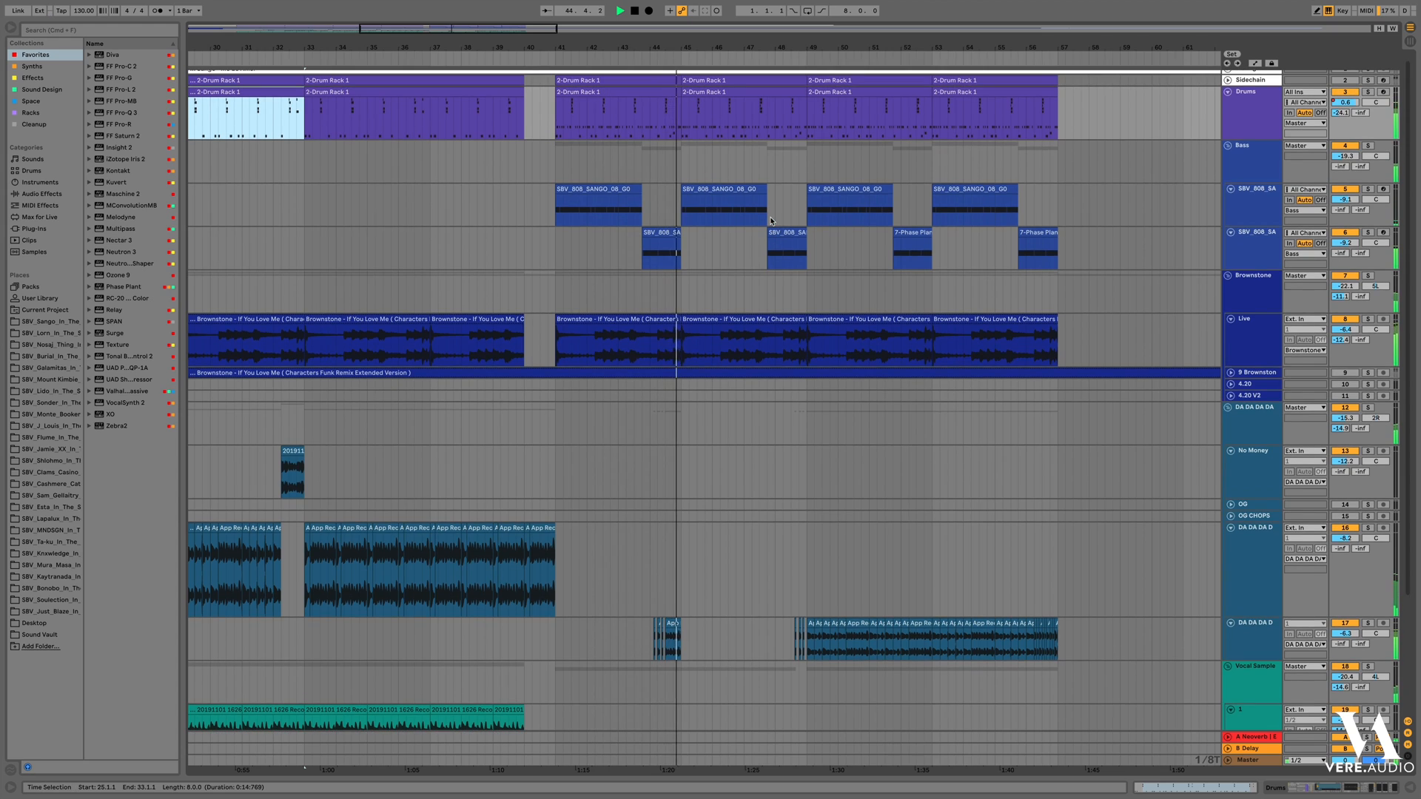
Inspect the notes of the second 808 clip on each of the two bass tracks, and close the clip detail view
double_click(752, 207)
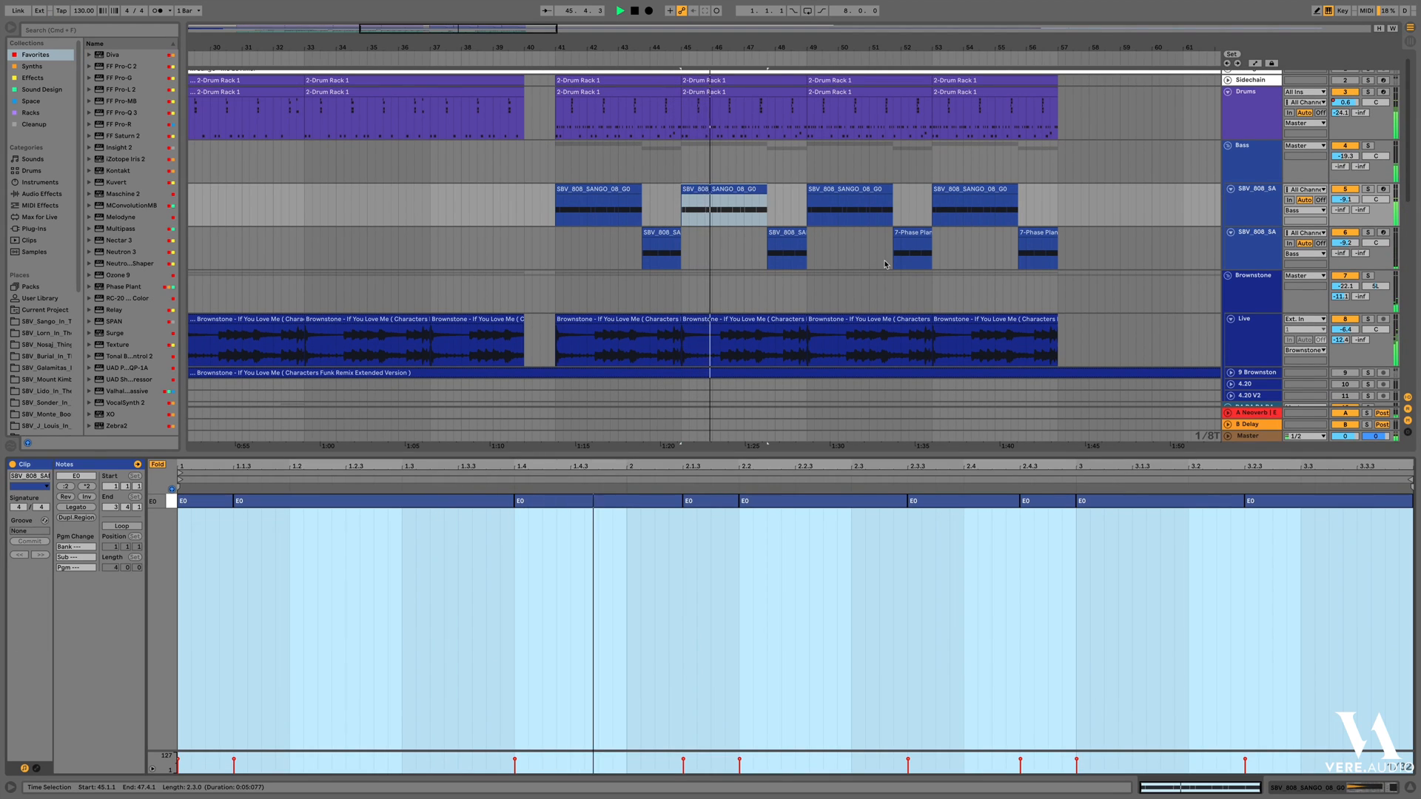
left_click(789, 232)
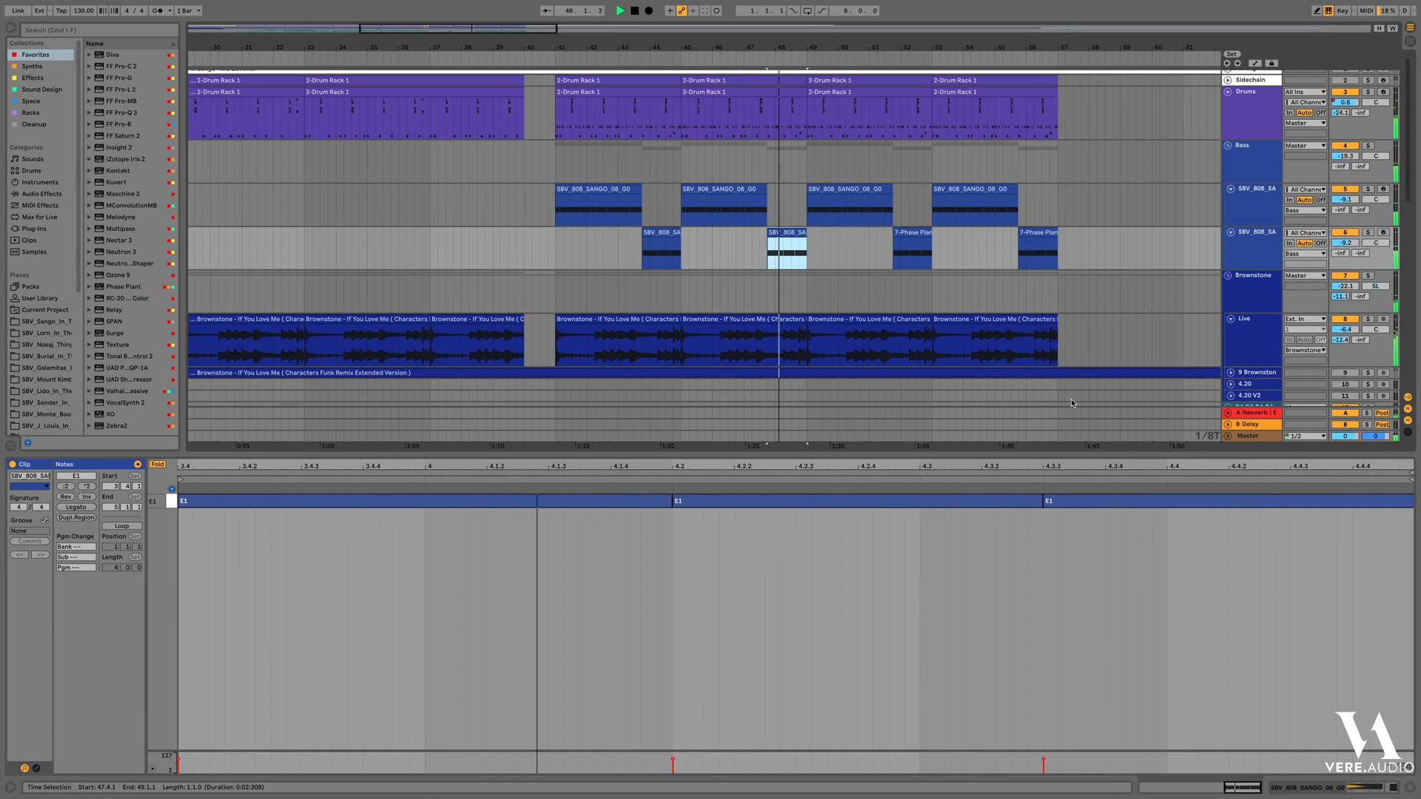
left_click(1406, 788)
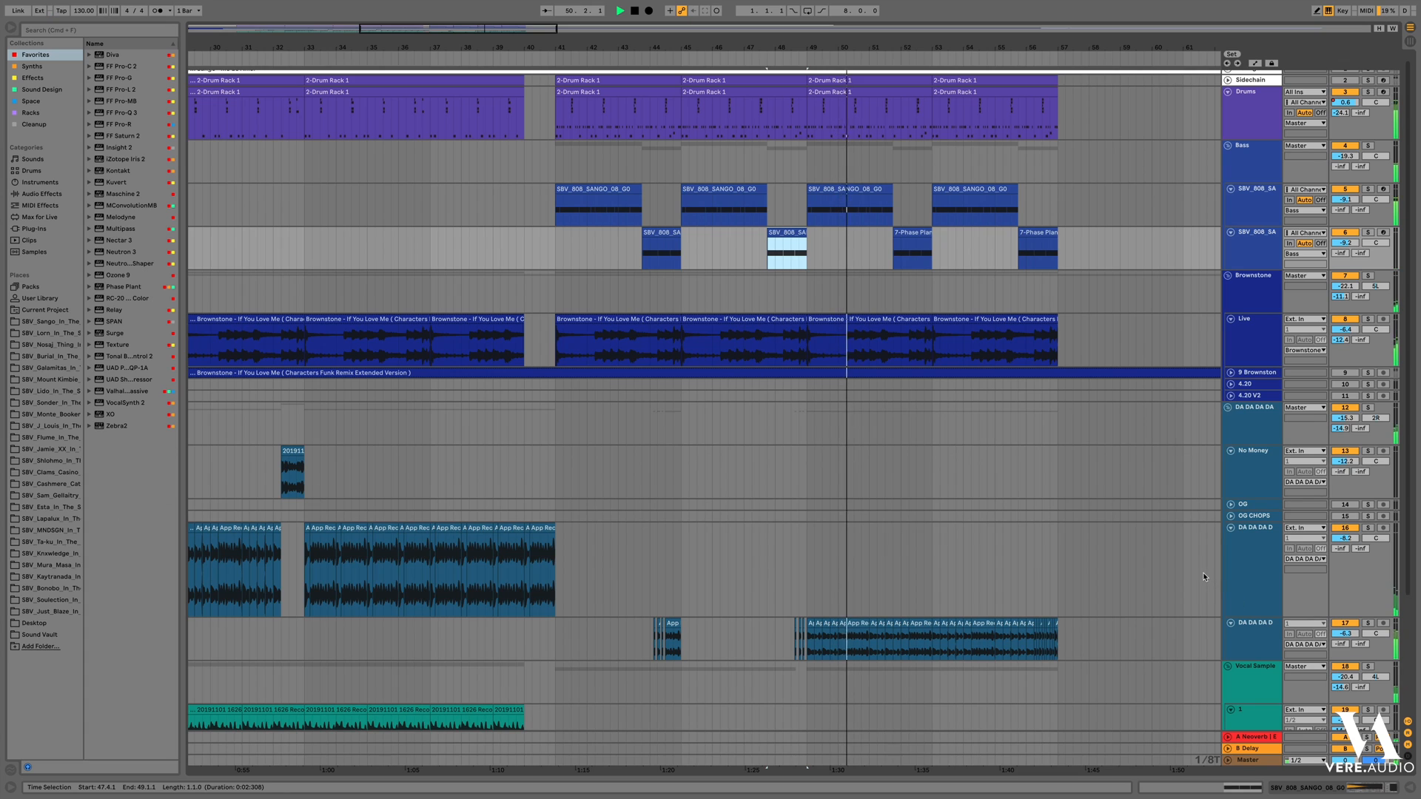
scroll(1201, 574, "down", 2)
scroll(1203, 575, "down", 1)
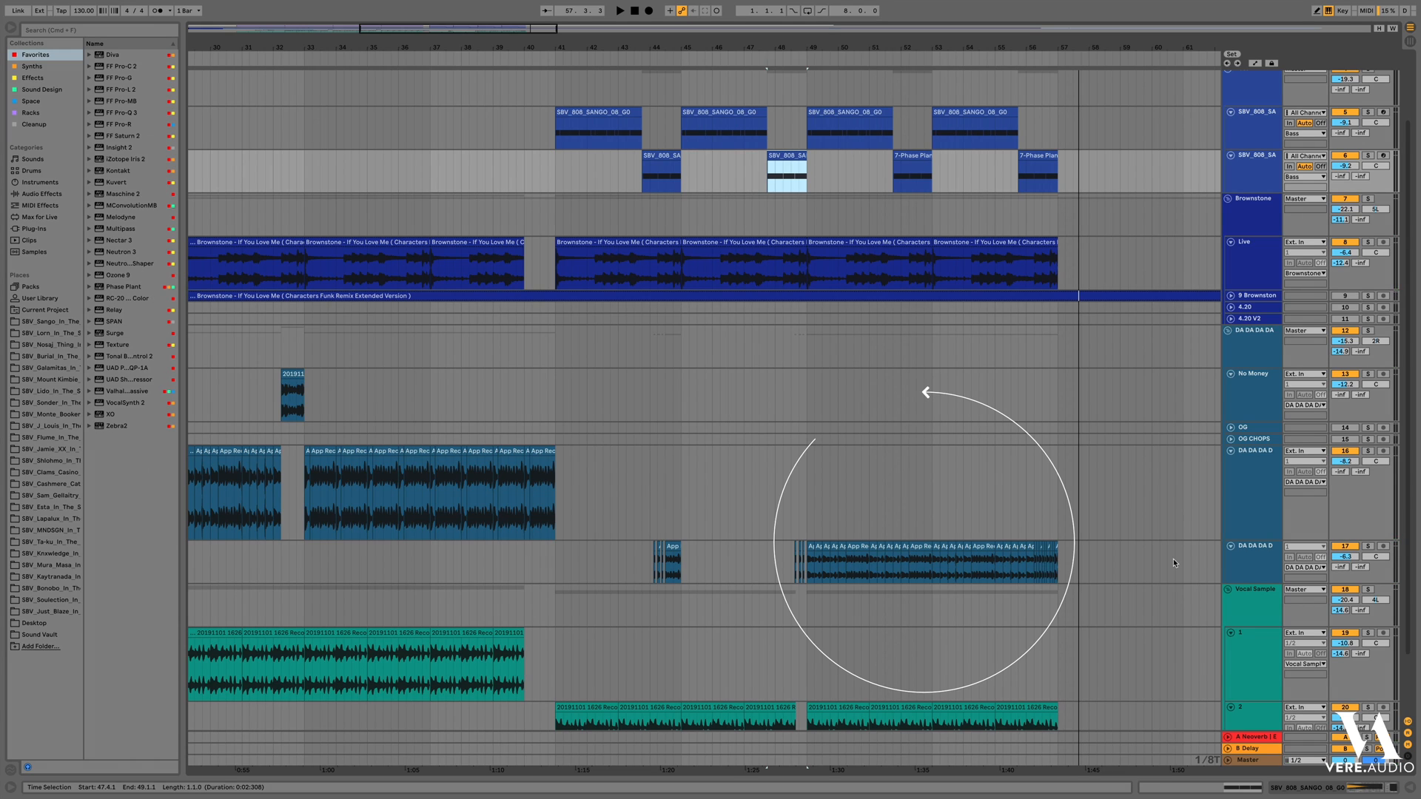
Select the Brownstone group and collapse the DA DA DA DA, Vocal Sample, Drums and Bass tracks around it
left_click(1192, 194)
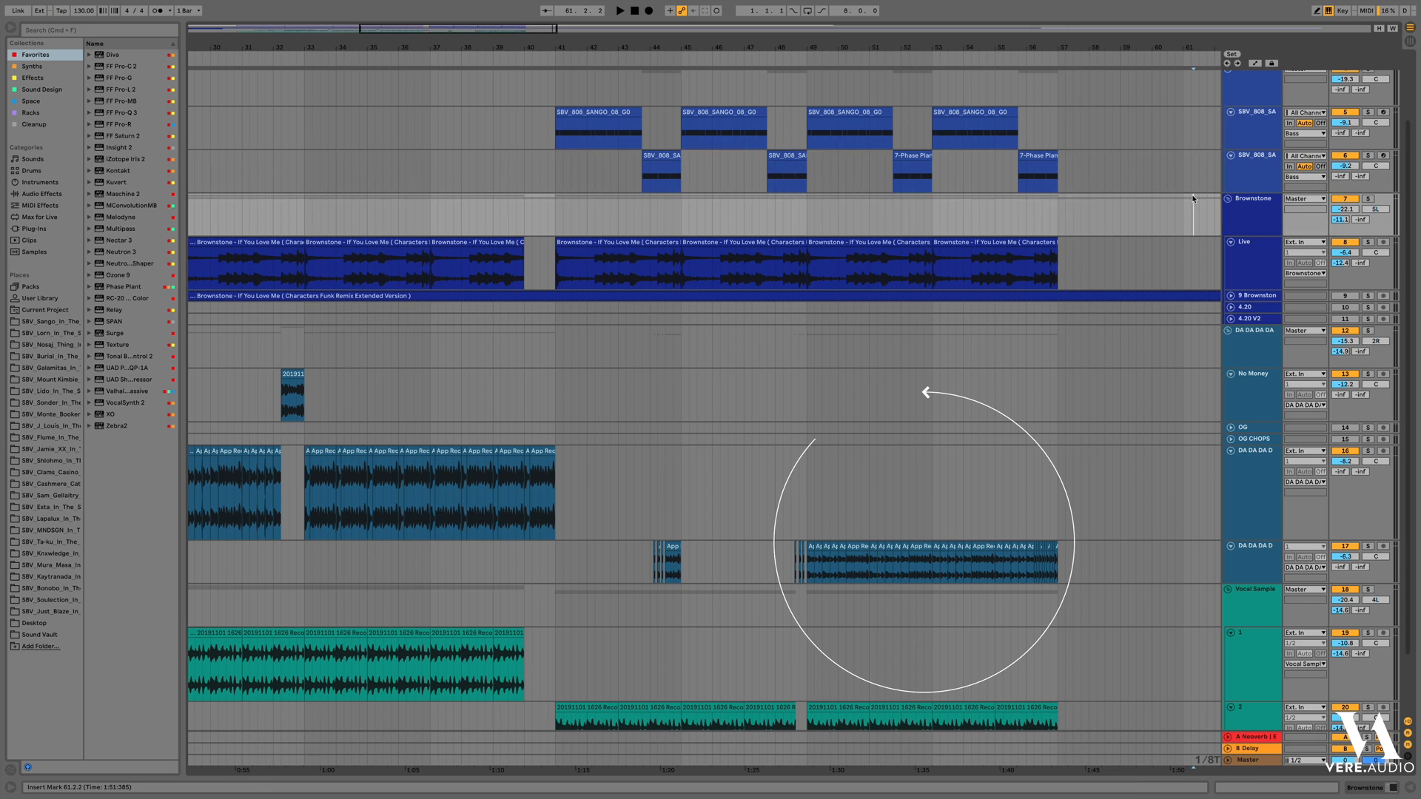
scroll(1191, 194, "up", 3)
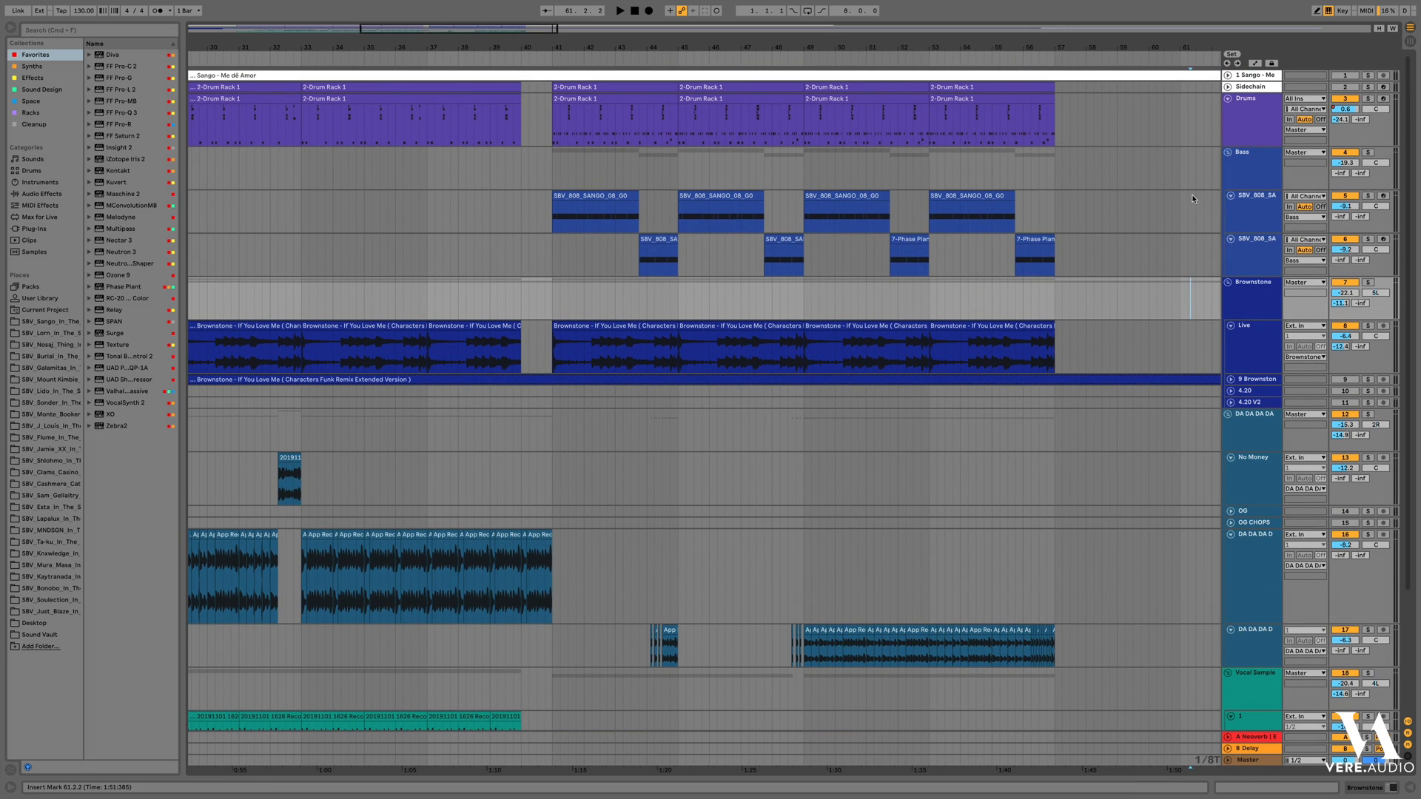
left_click(1252, 292)
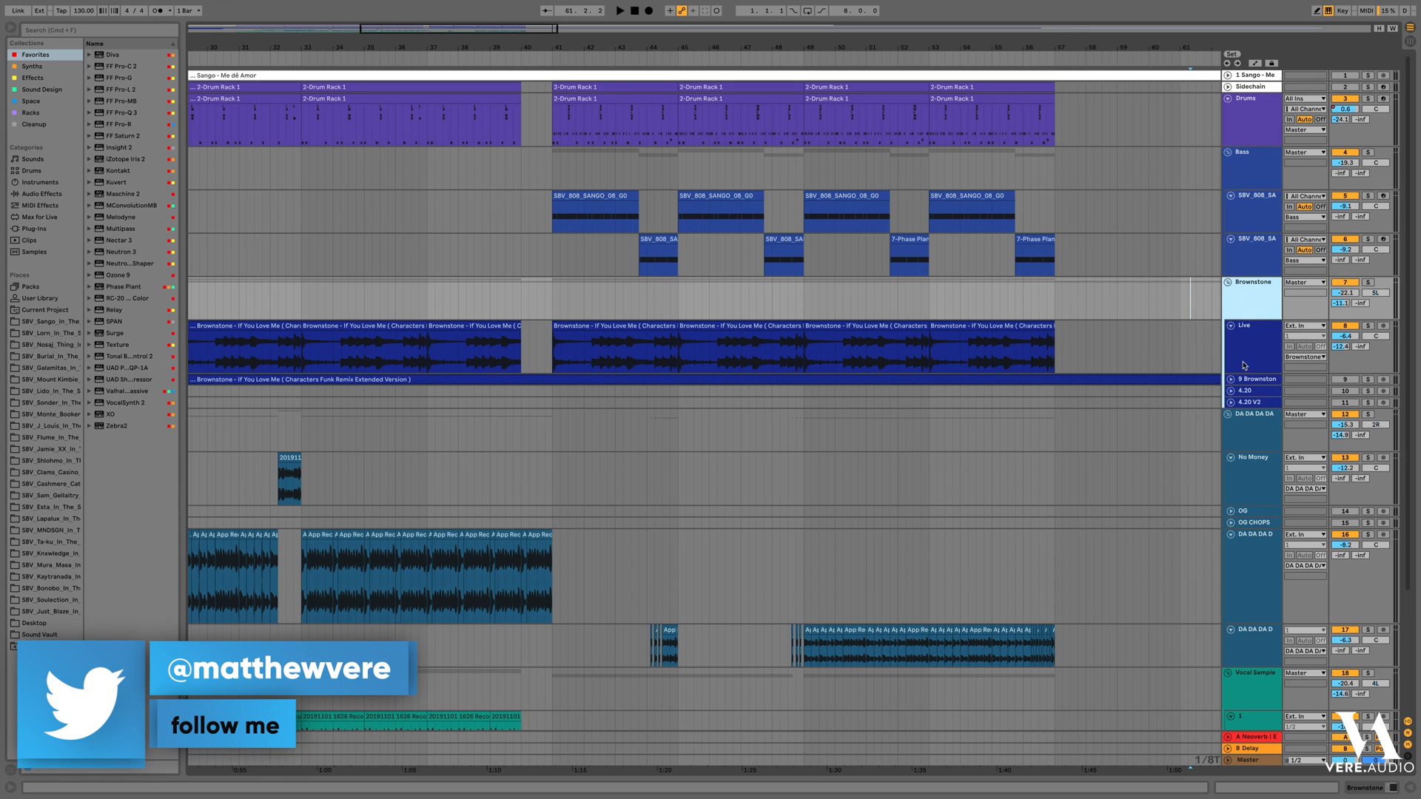
left_click(1226, 415)
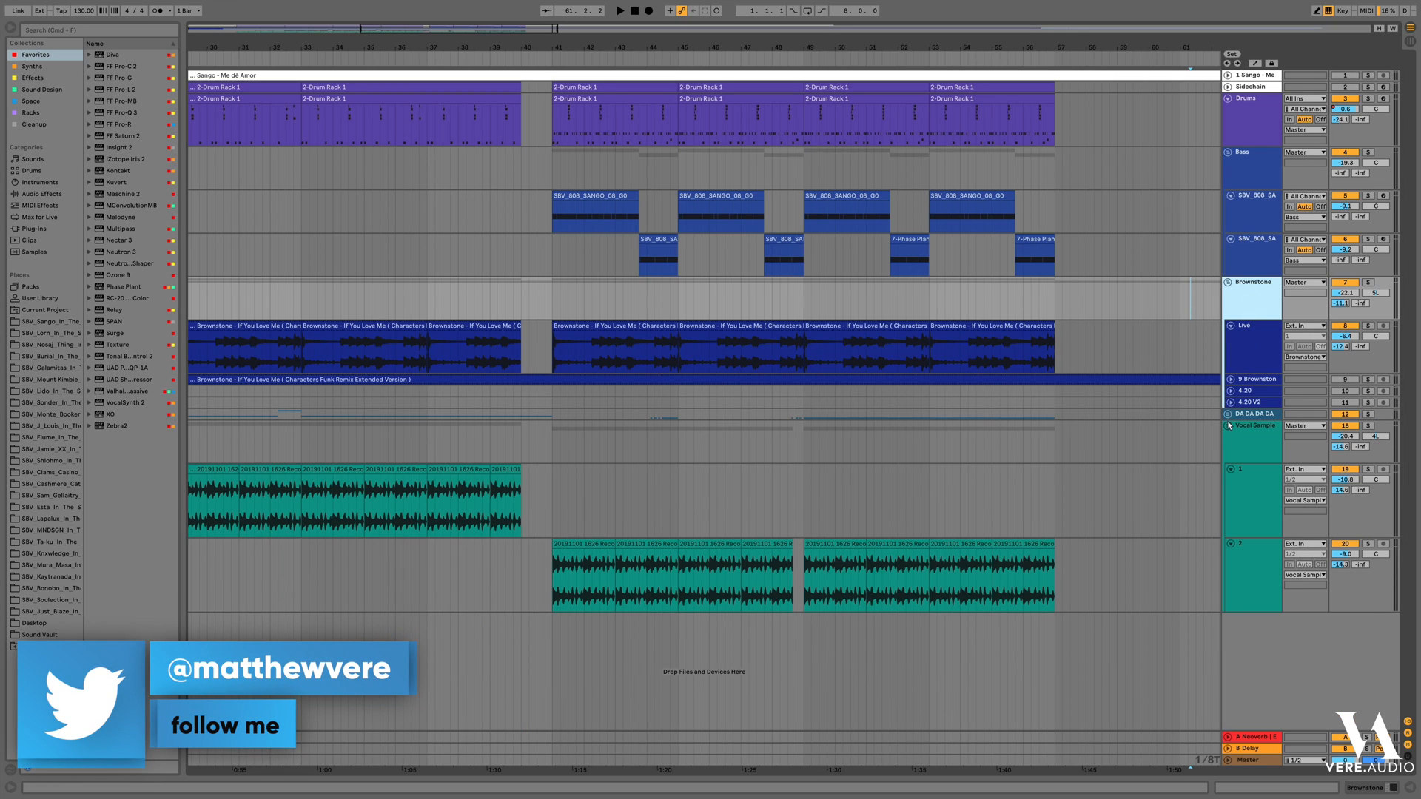
left_click(1228, 426)
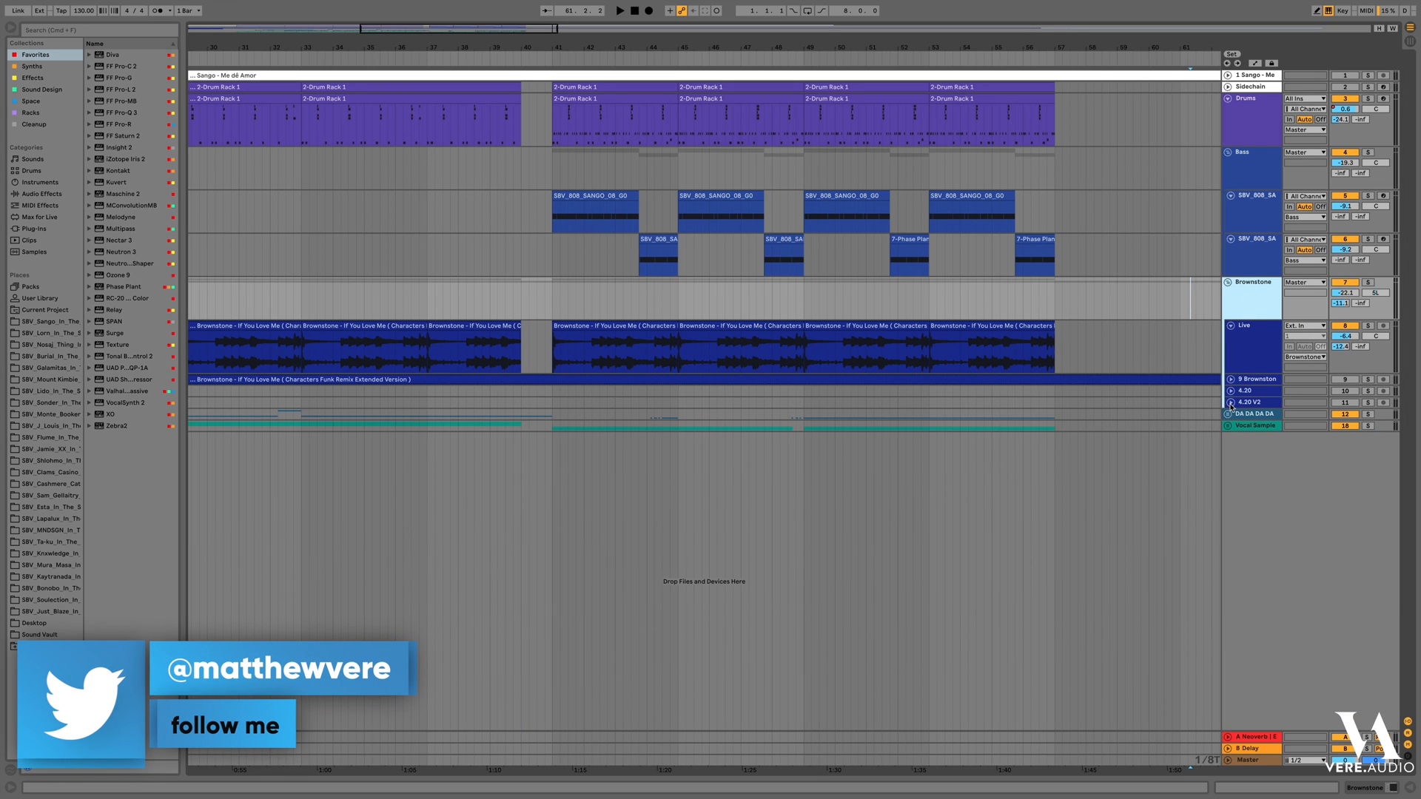
left_click(1228, 99)
left_click(1227, 110)
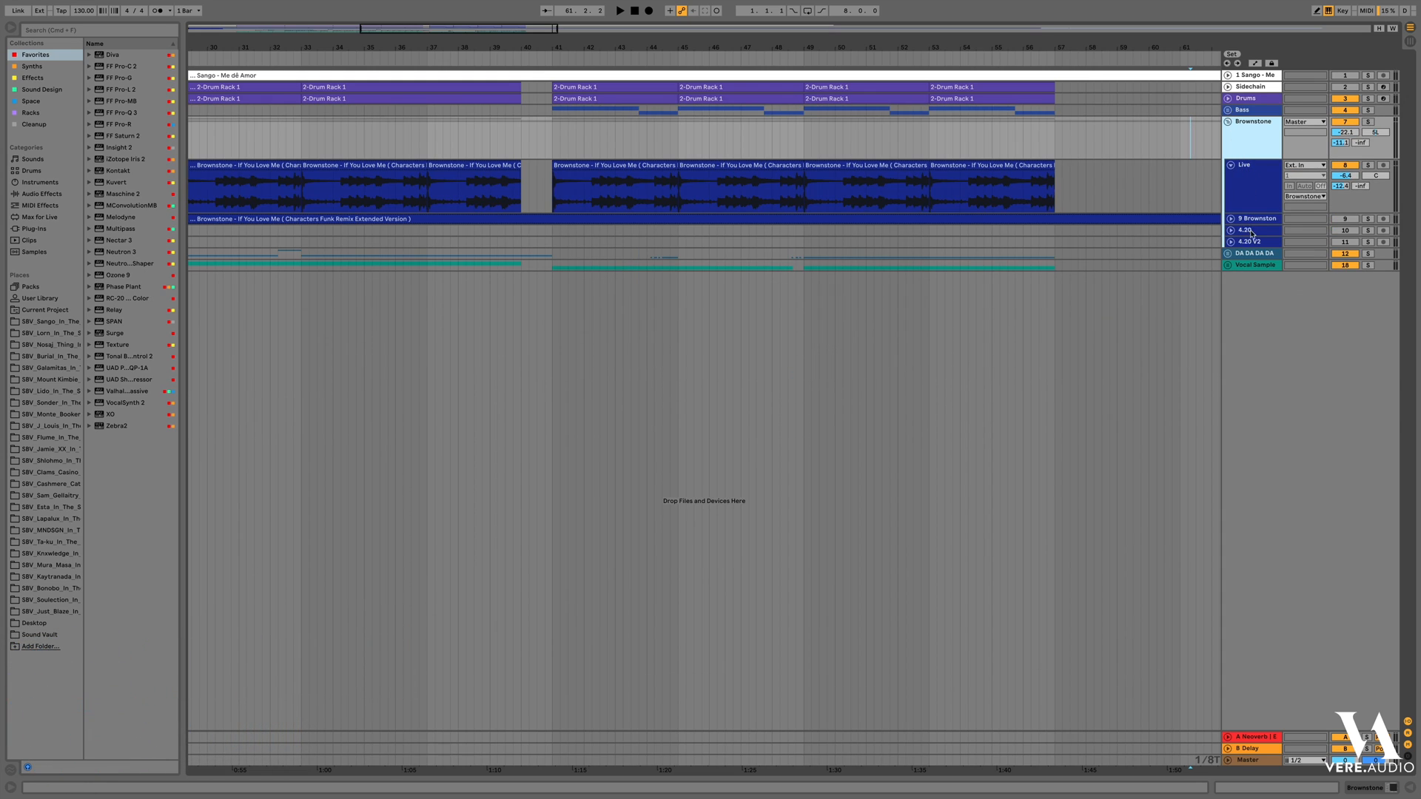
Unfold the 4.20 V2, 4.20 and 9 Brownston tracks and reduce the 9 Brownston track's height
left_click(1230, 242)
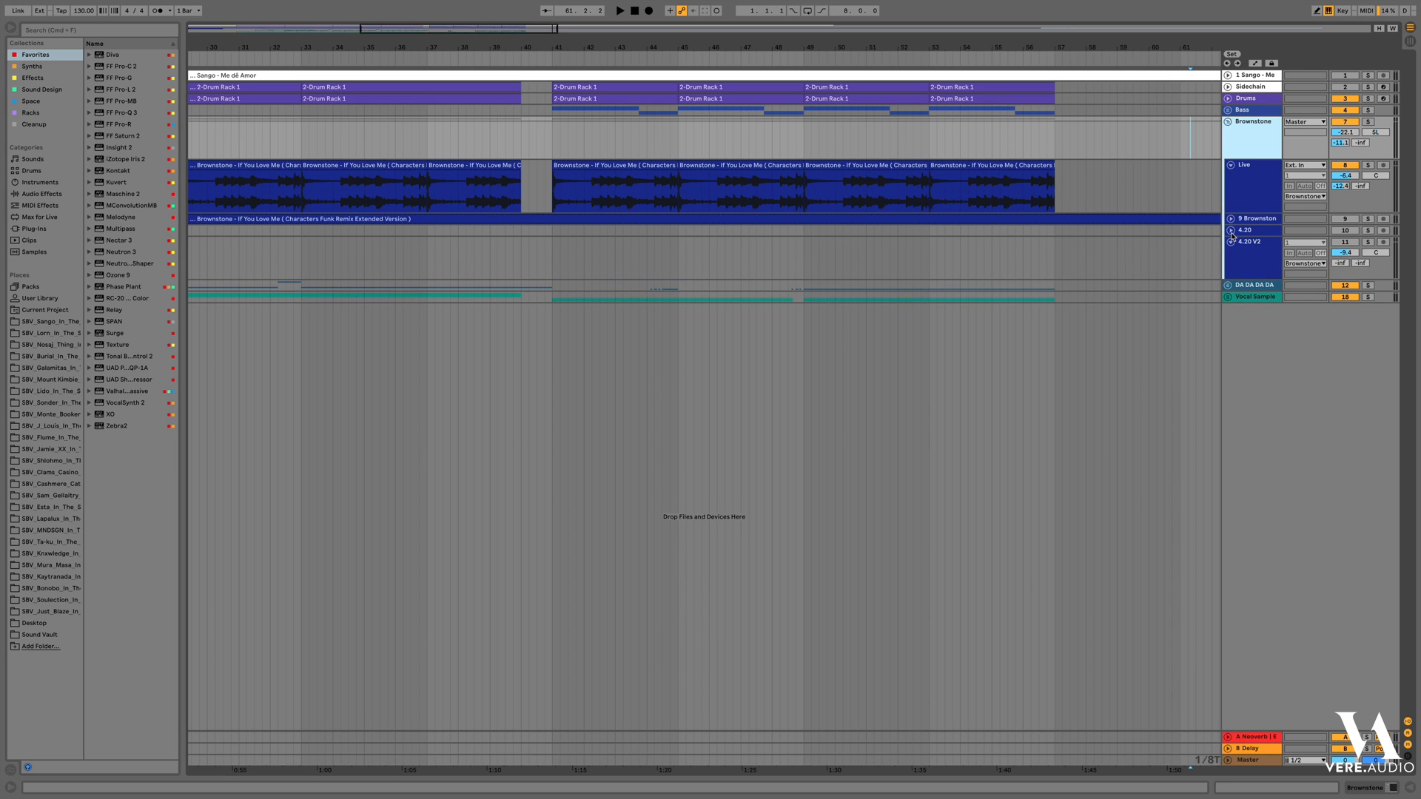
left_click(1231, 230)
left_click(1232, 220)
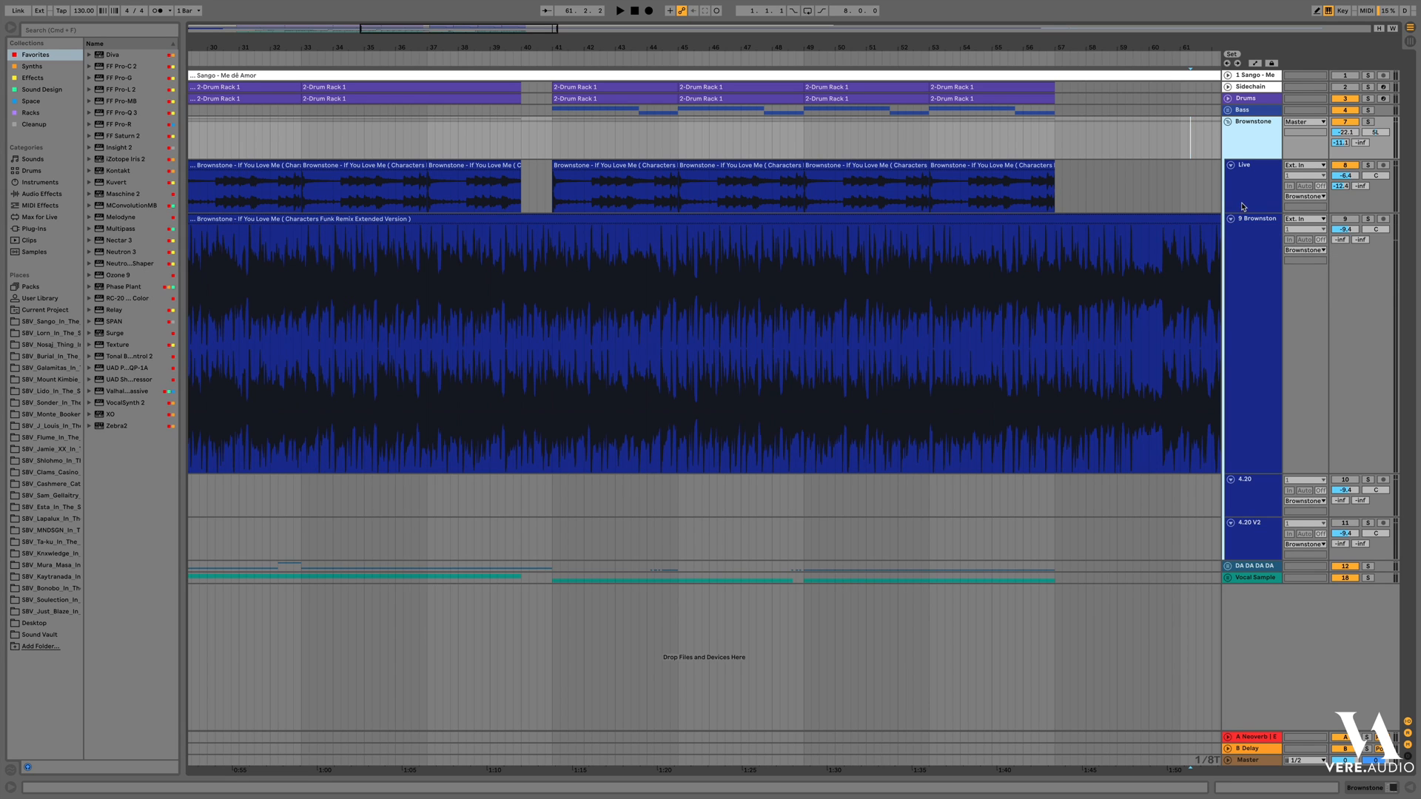
left_click_drag(1268, 472, 1273, 264)
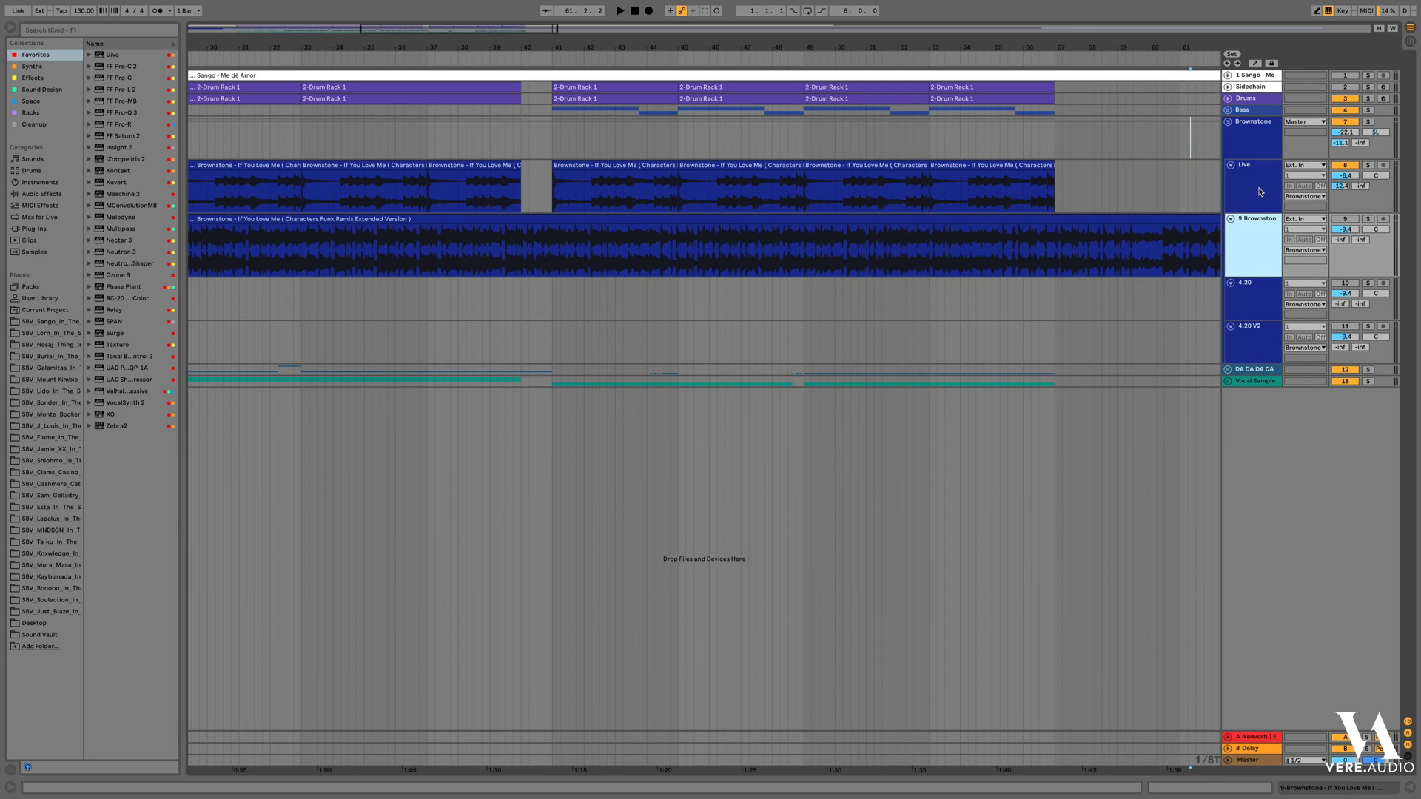
Select the tracks from Live through 4.20 V2 and enlarge their heights together
left_click(1261, 192)
left_click(1251, 344, "shift")
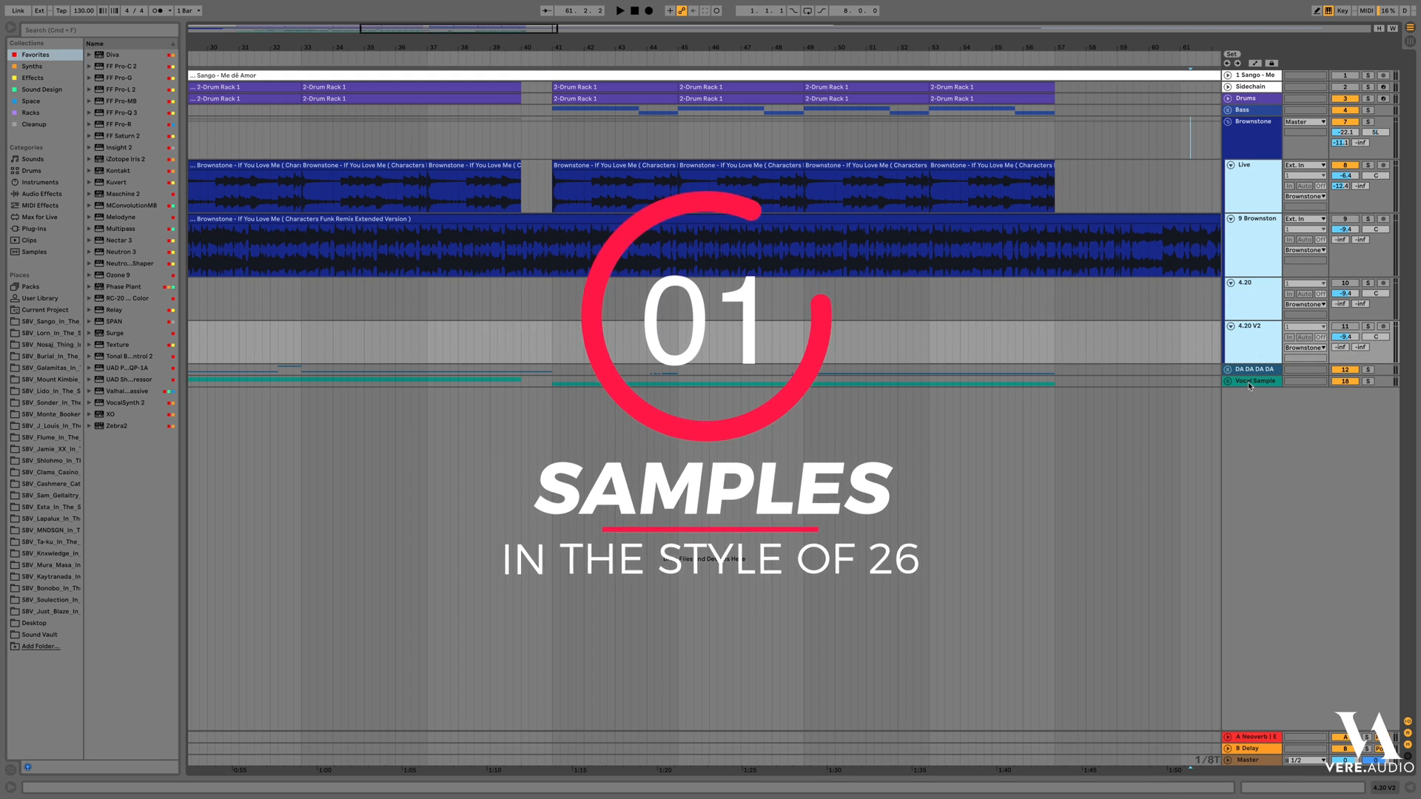
left_click_drag(1249, 369, 1242, 474)
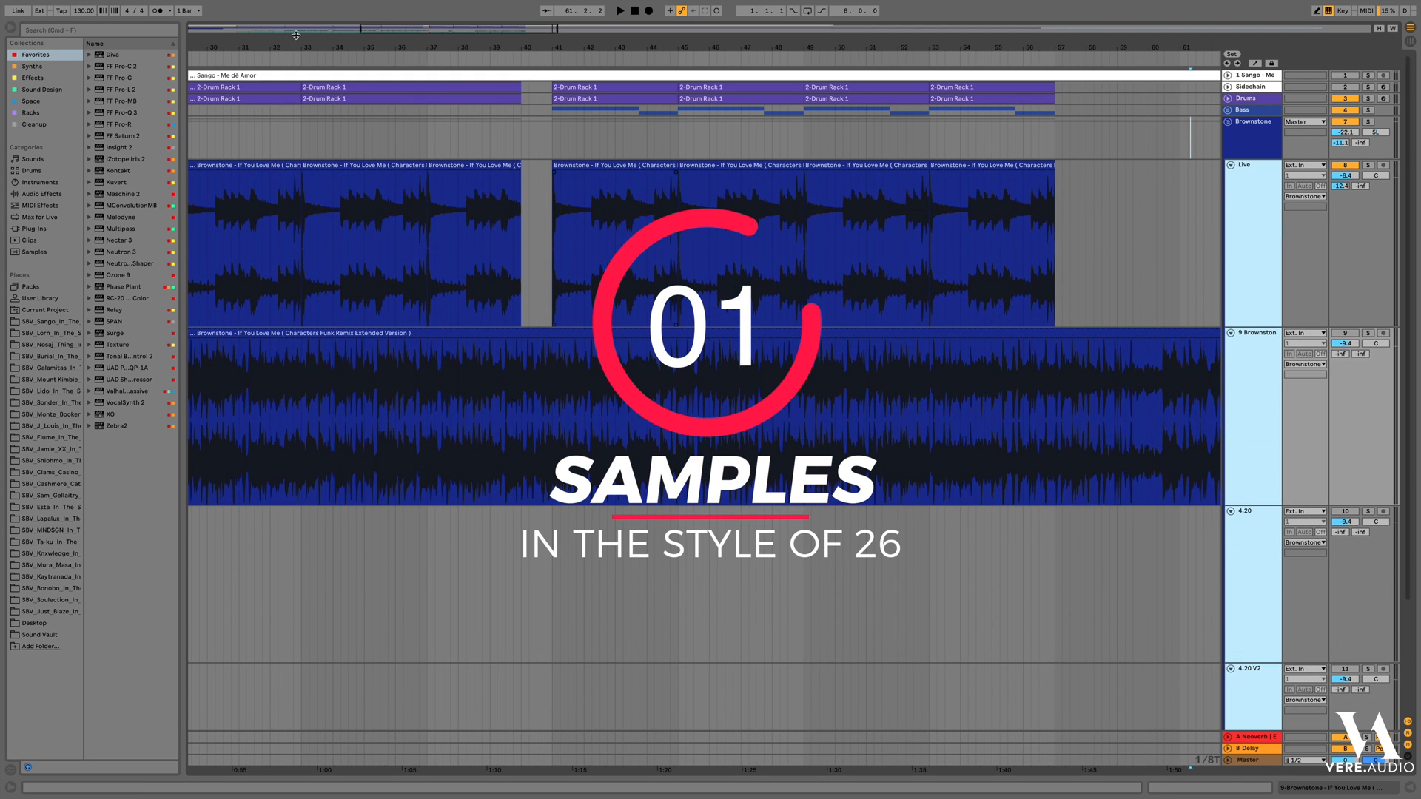
Show the Brownstone sample tracks at the beginning of the arrangement and focus the Live track
left_click(224, 33)
left_click_drag(194, 26, 194, 87)
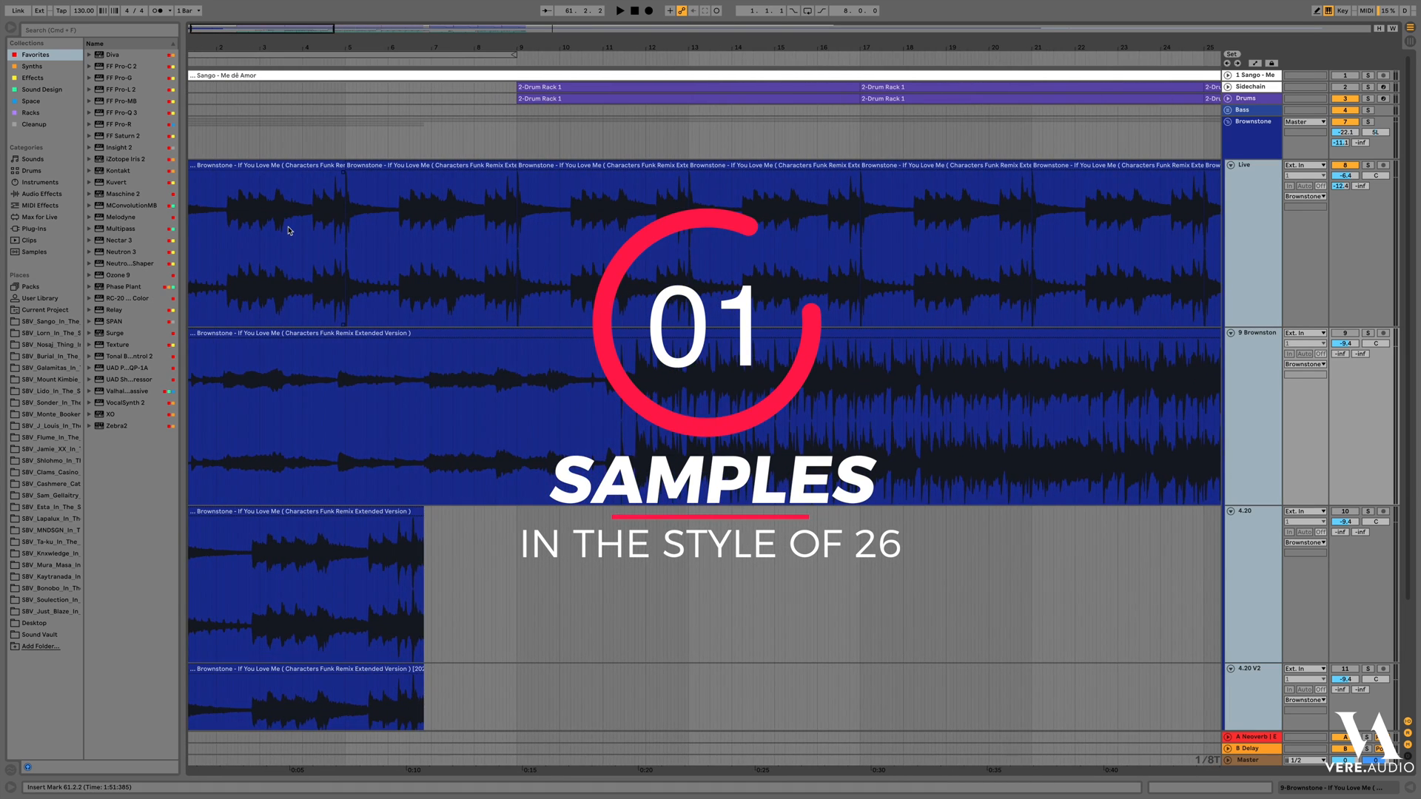
scroll(289, 231, "down", 4)
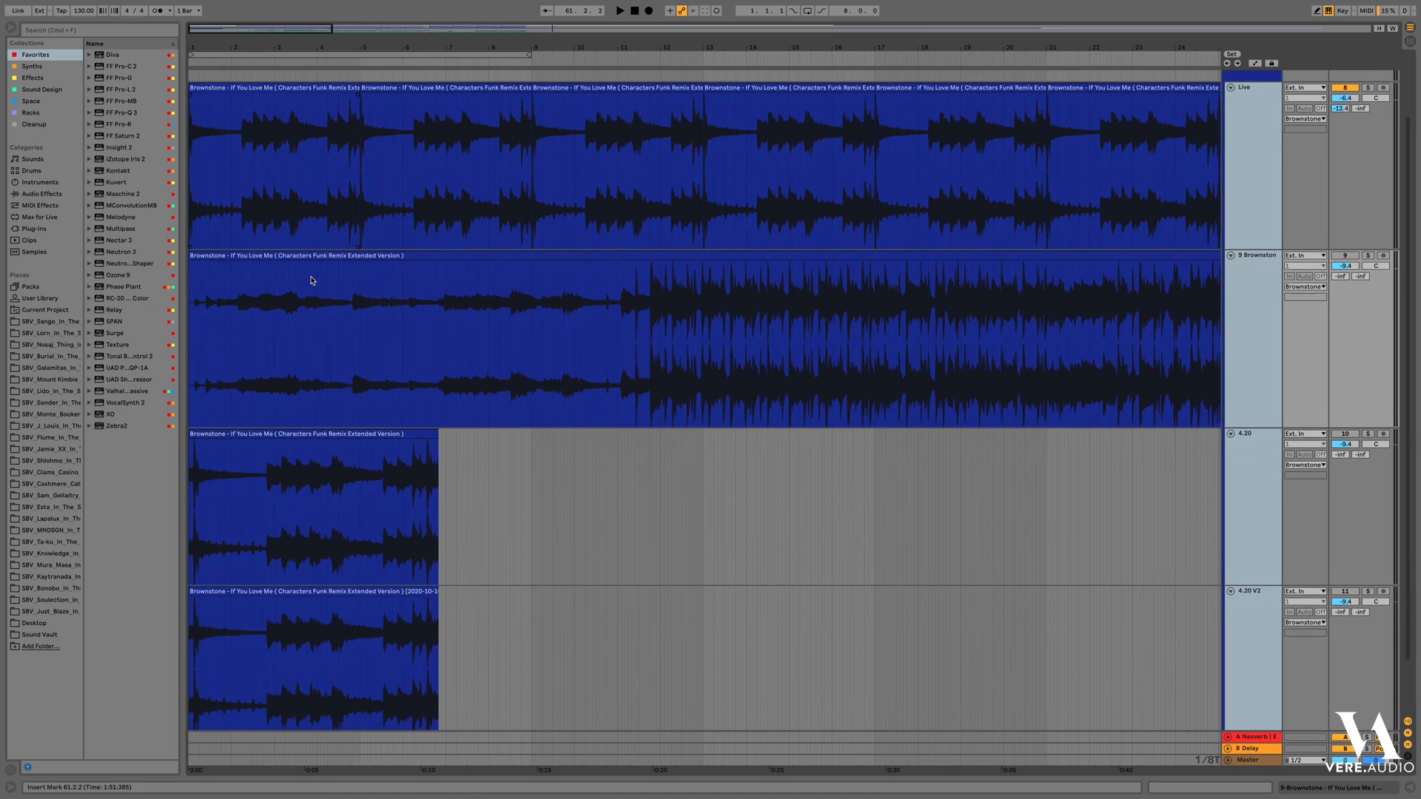
scroll(311, 280, "down", 1)
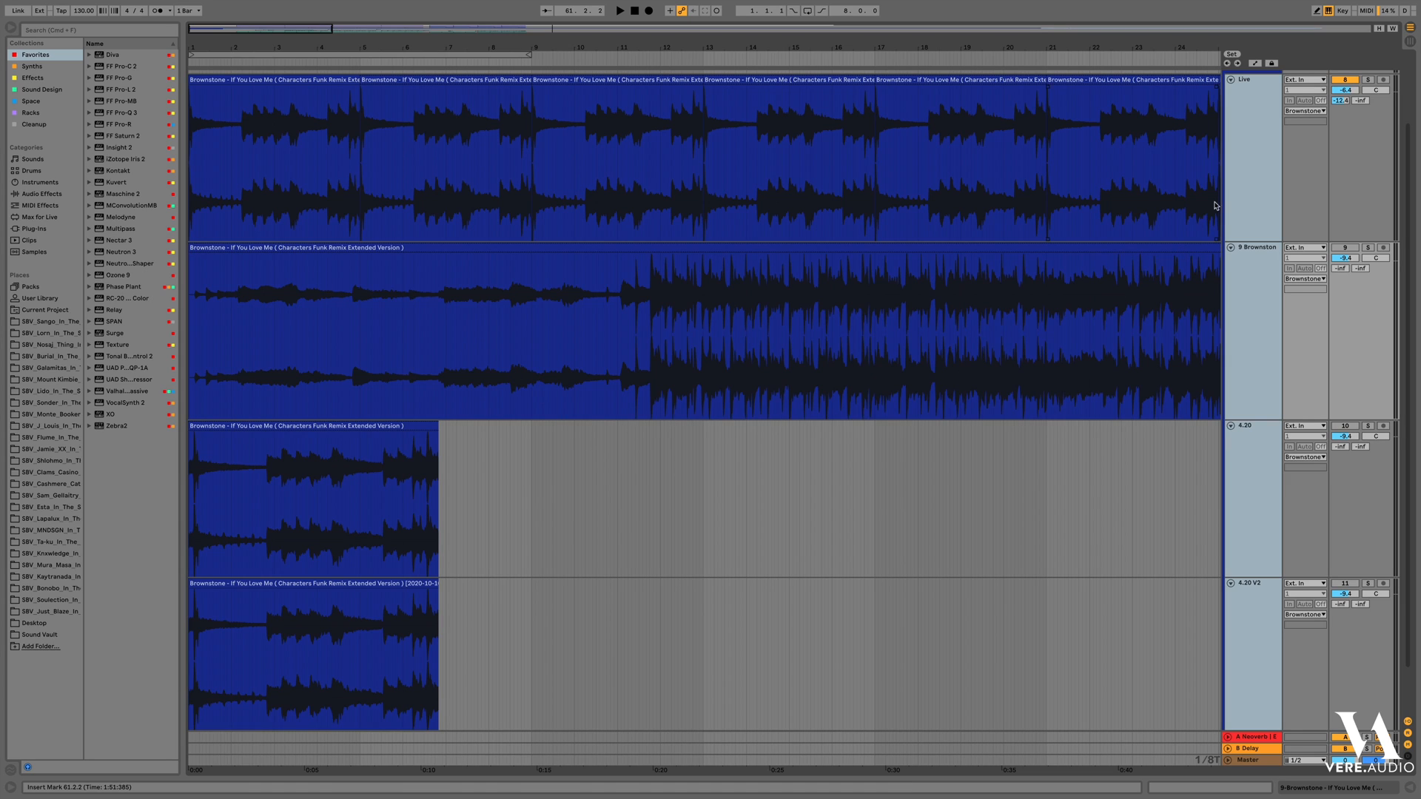
left_click(1247, 156)
scroll(1247, 157, "up", 5)
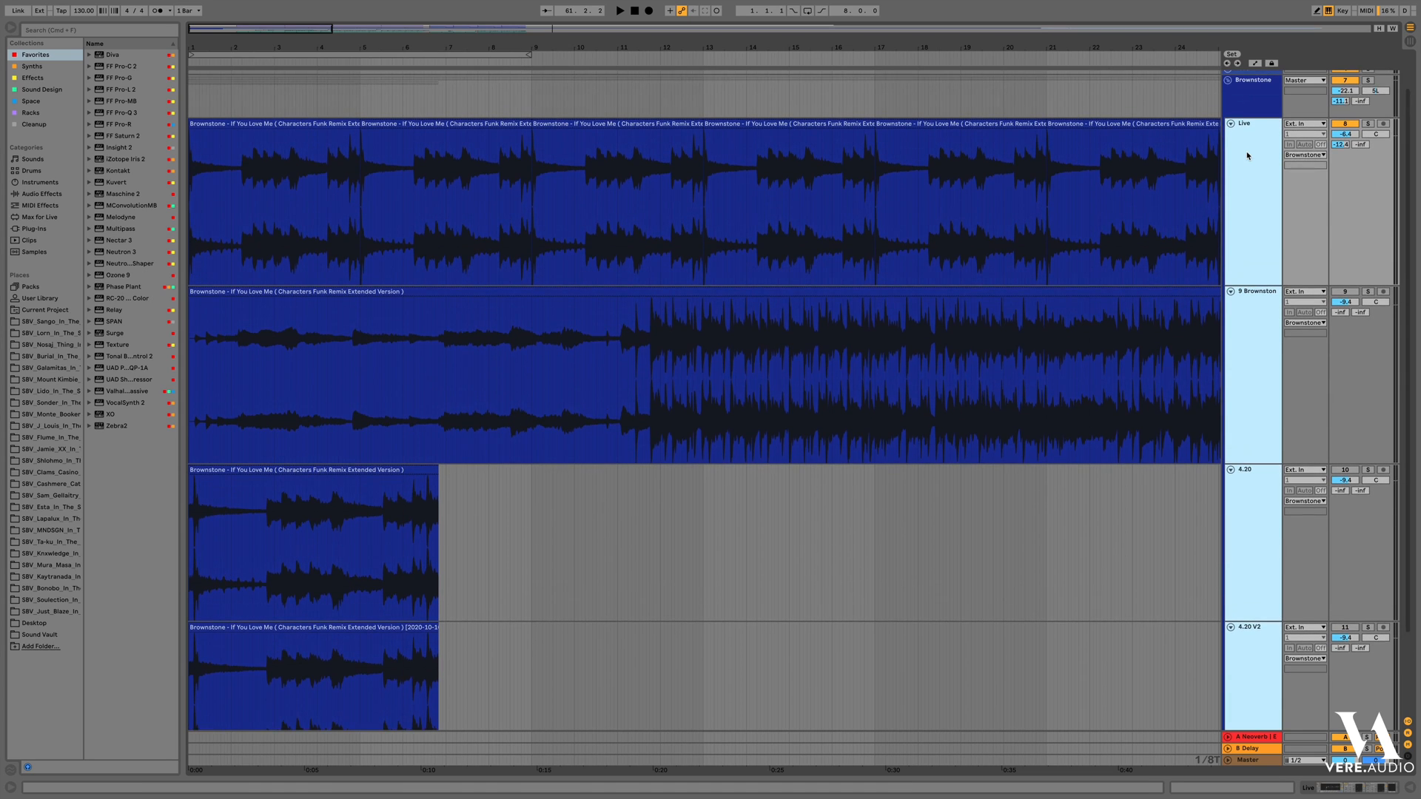
Fold the 9 Brownston track and select the 4.20 track
left_click(1255, 103)
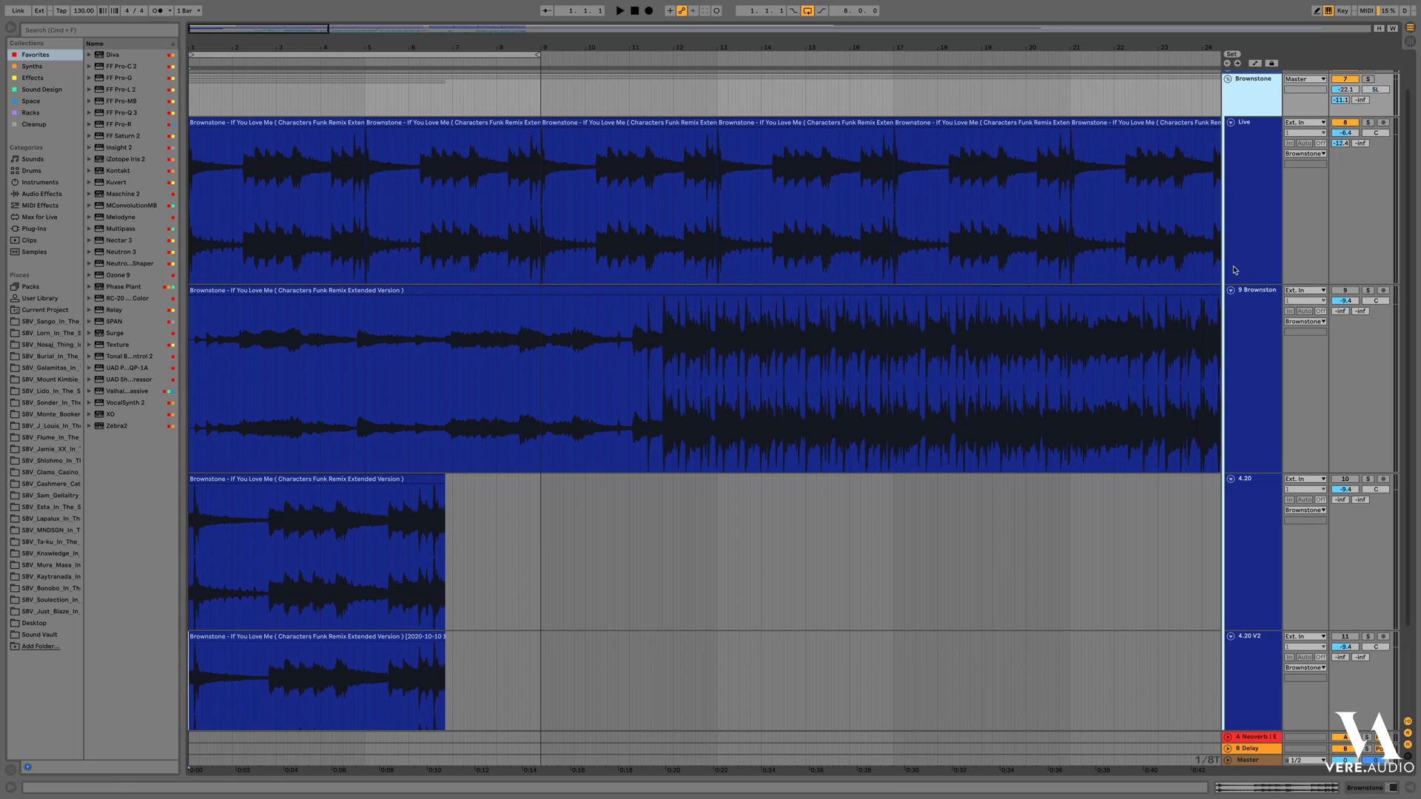
left_click(1229, 291)
left_click(1246, 374)
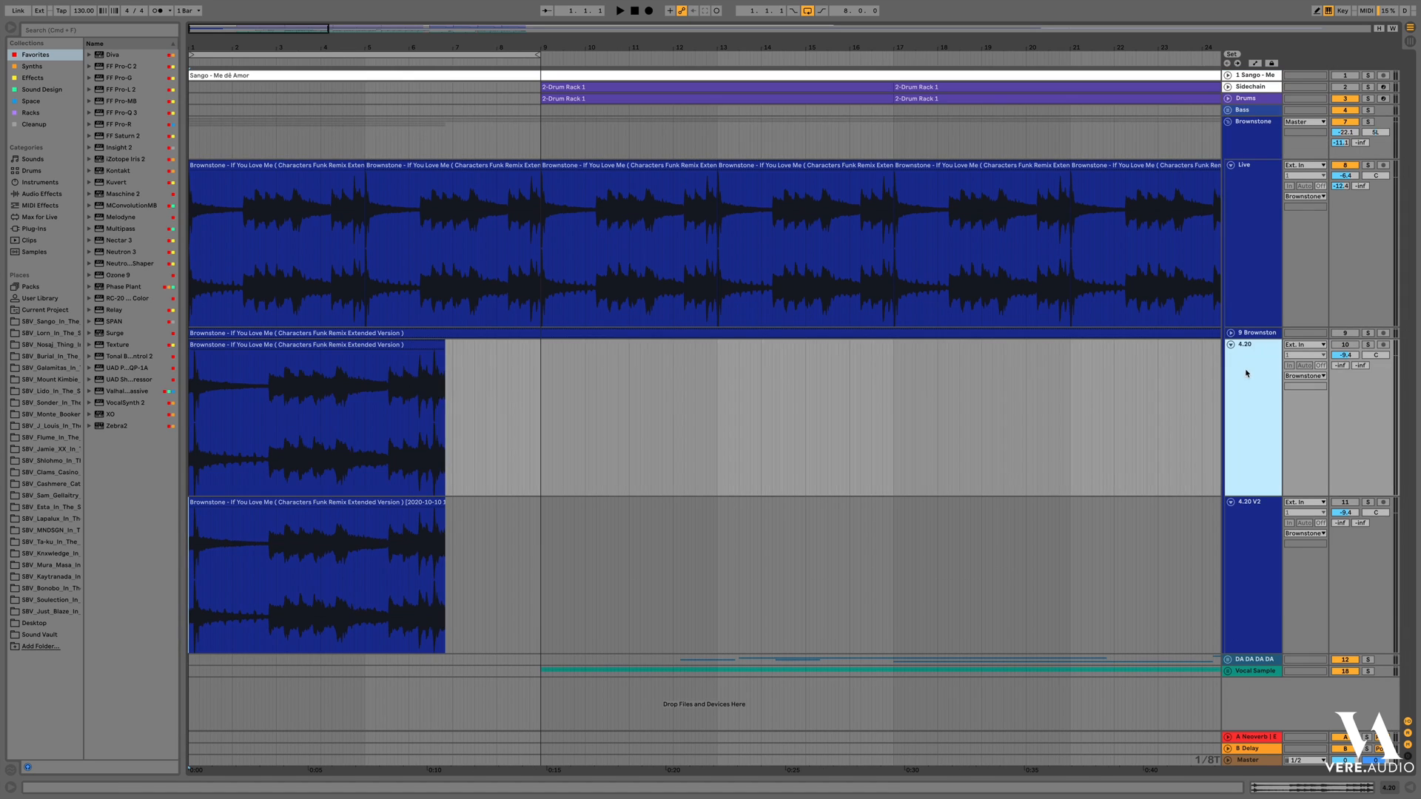
Play the 4.20 track soloed and open the sample view of its Brownstone clip
left_click(1369, 346)
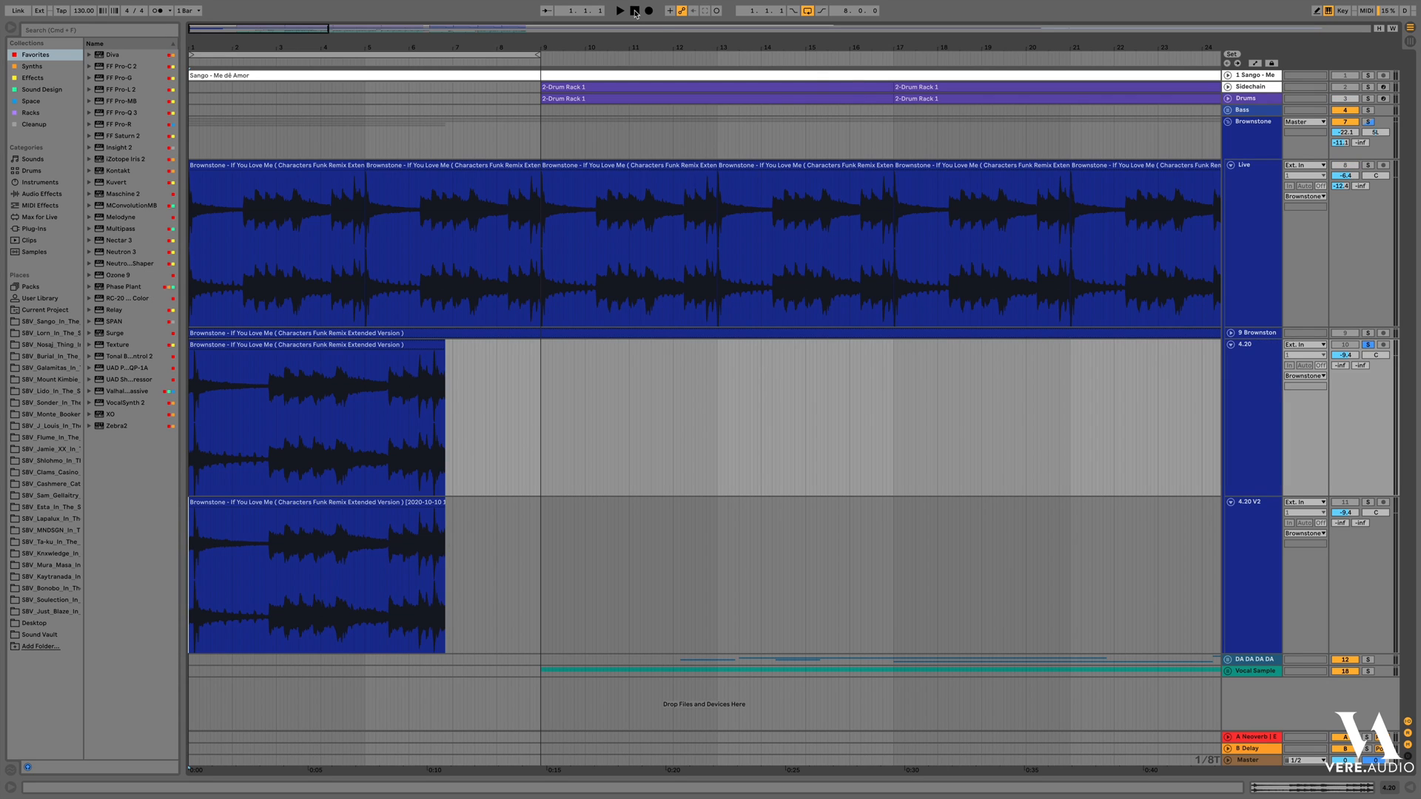
key("space")
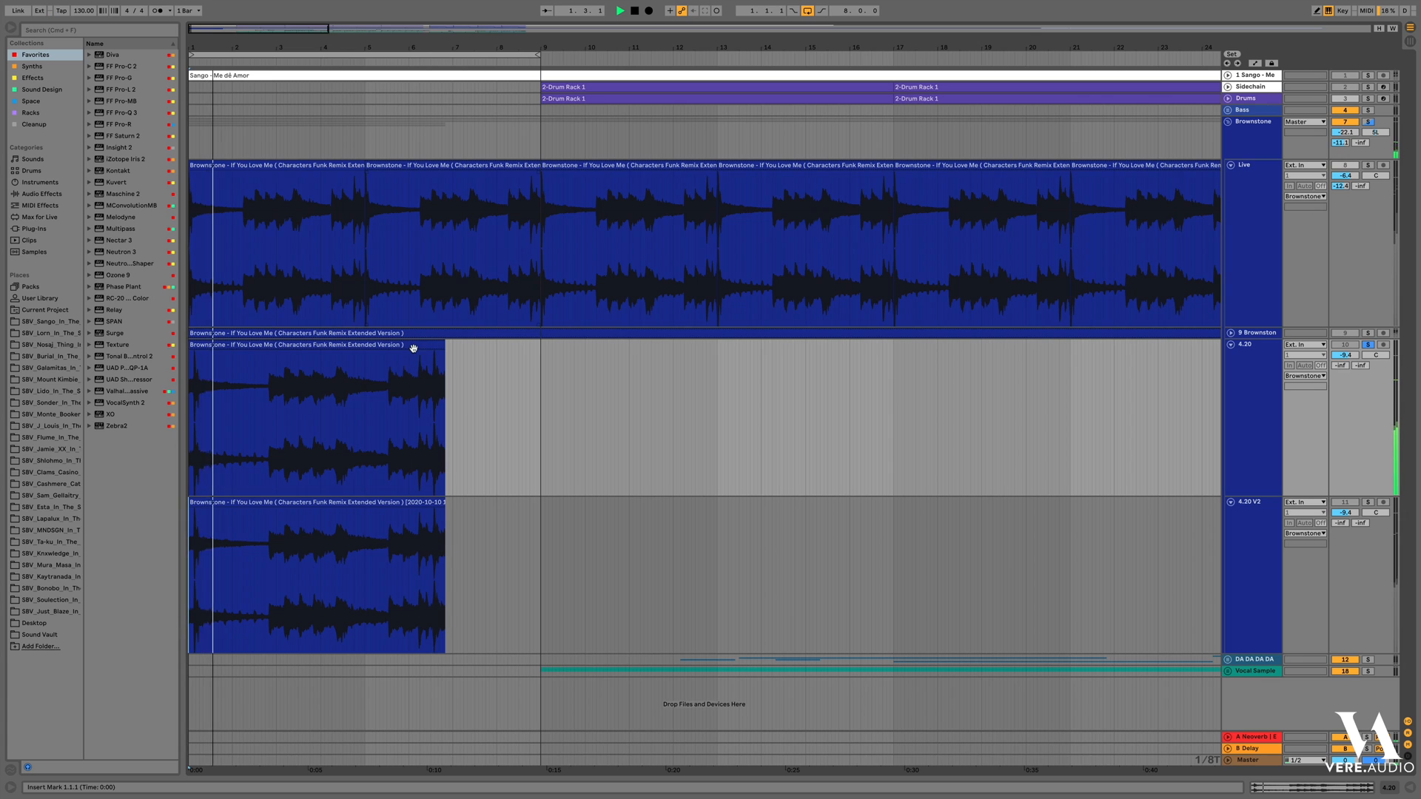
left_click(414, 346)
double_click(414, 351)
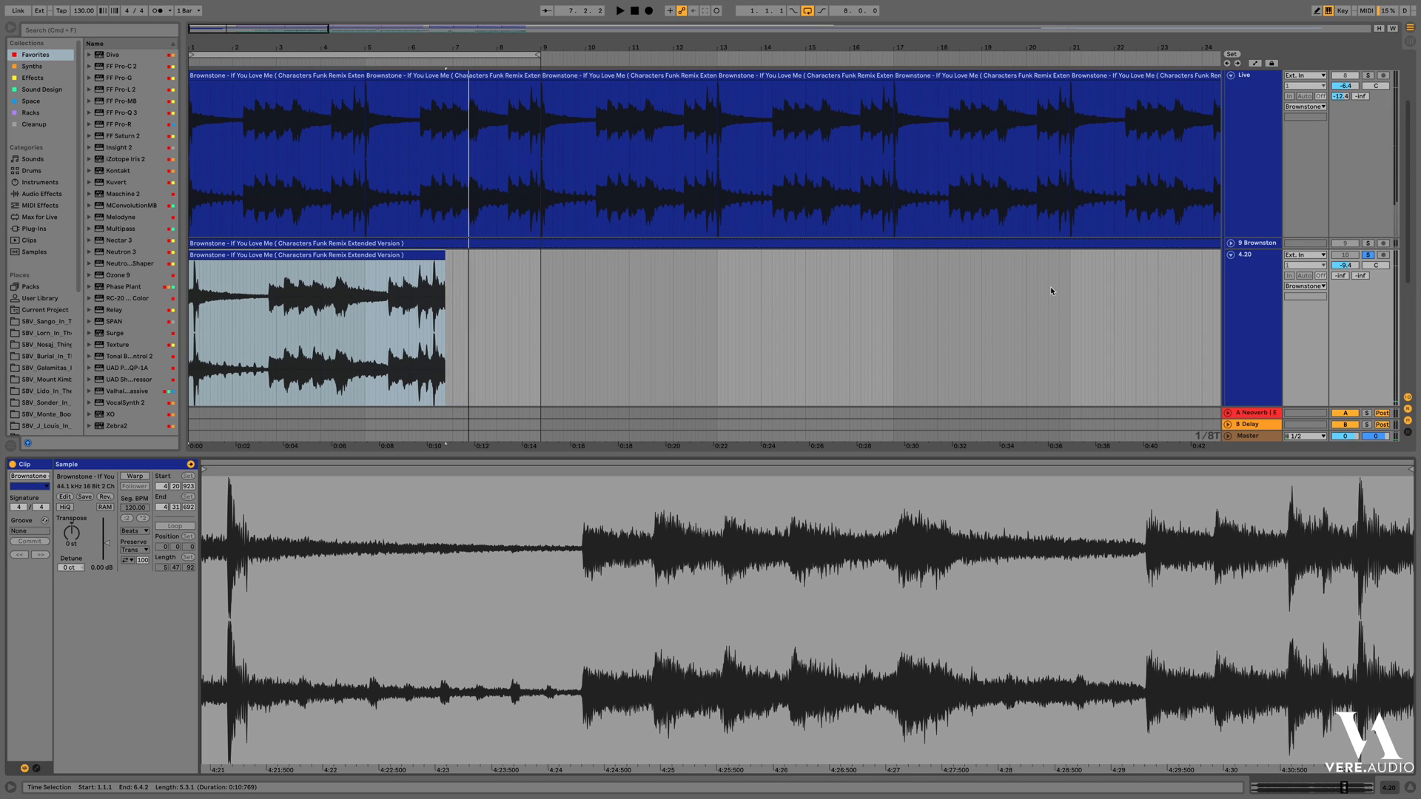
Solo the 4.20 V2 track and open the sample view of its Brownstone clip
scroll(1248, 302, "down", 5)
left_click(1248, 302)
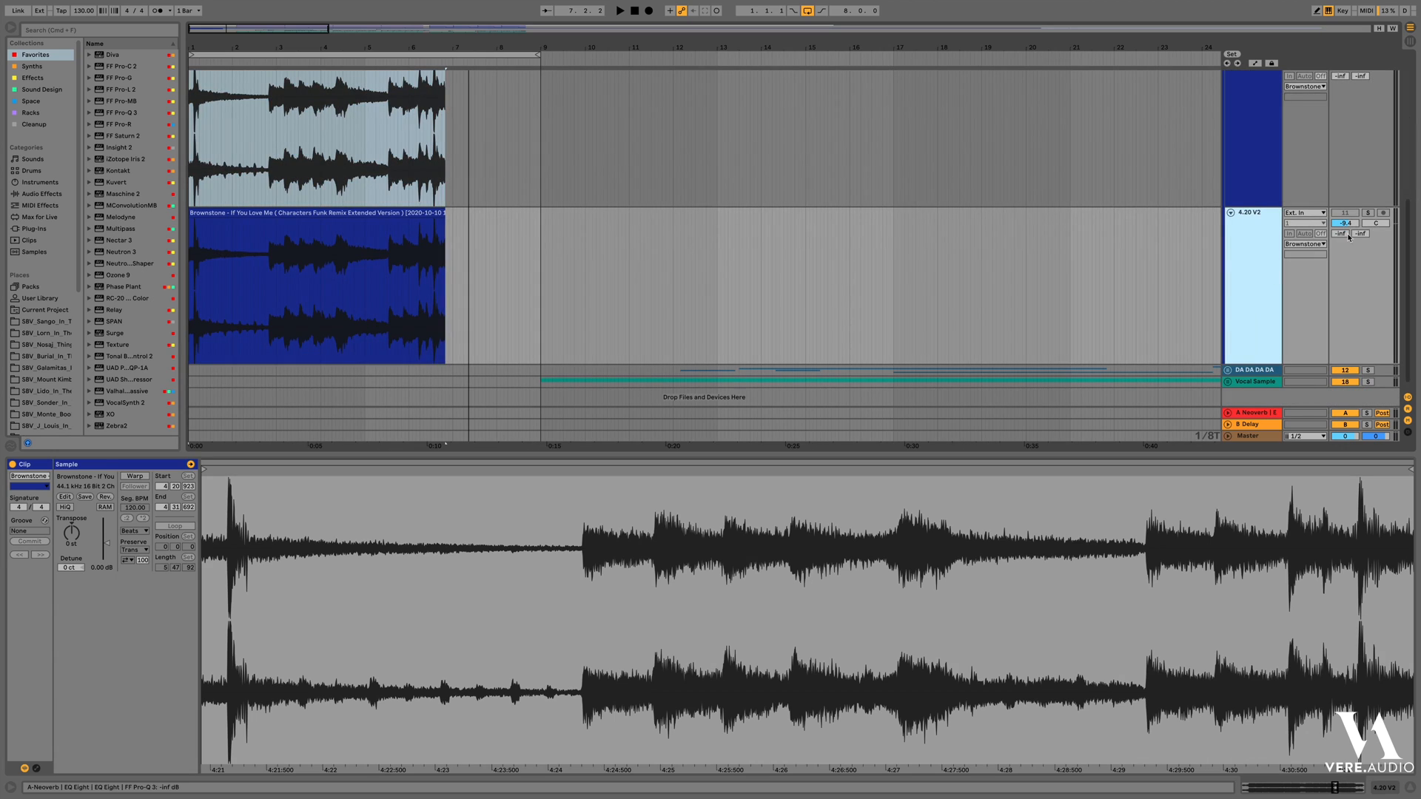
left_click(1367, 213)
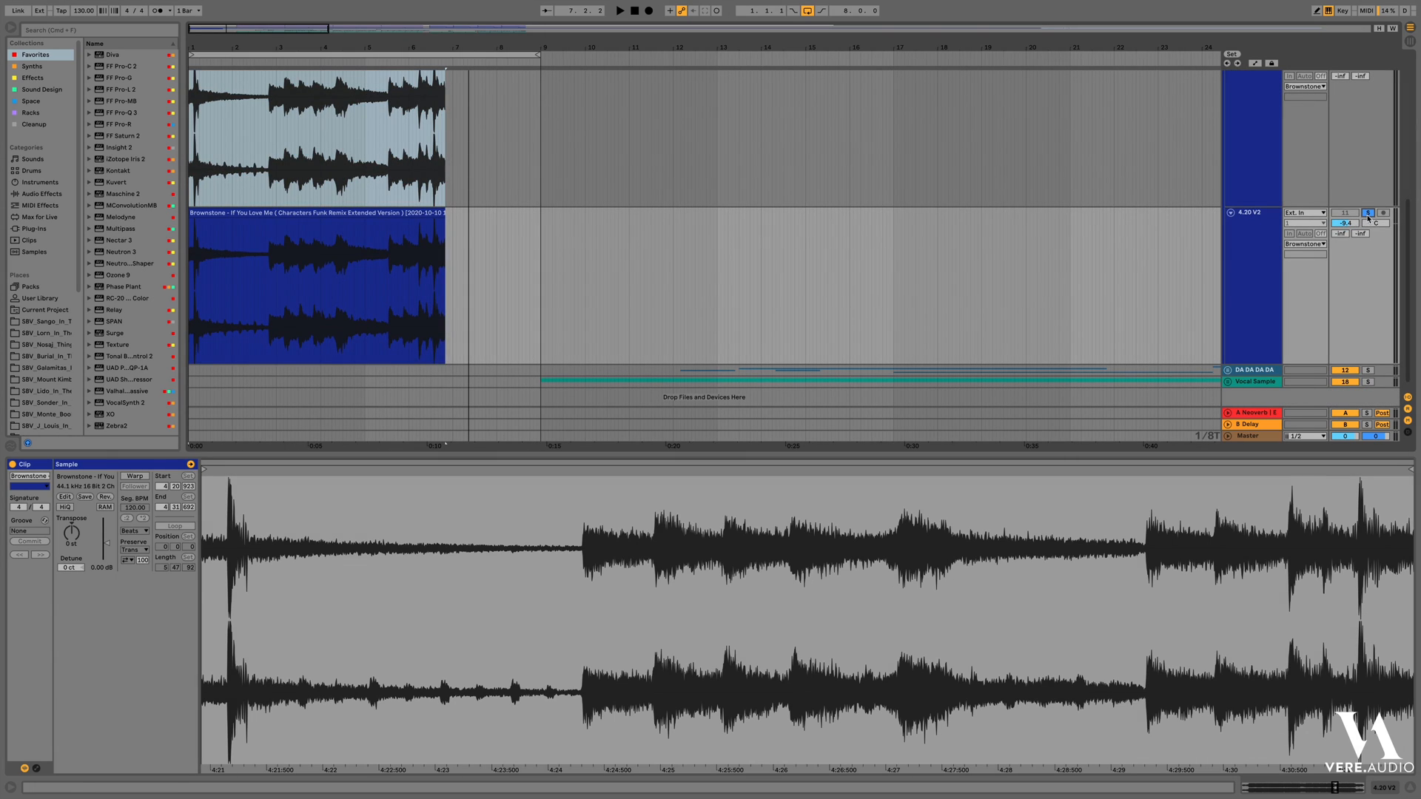
left_click(407, 212)
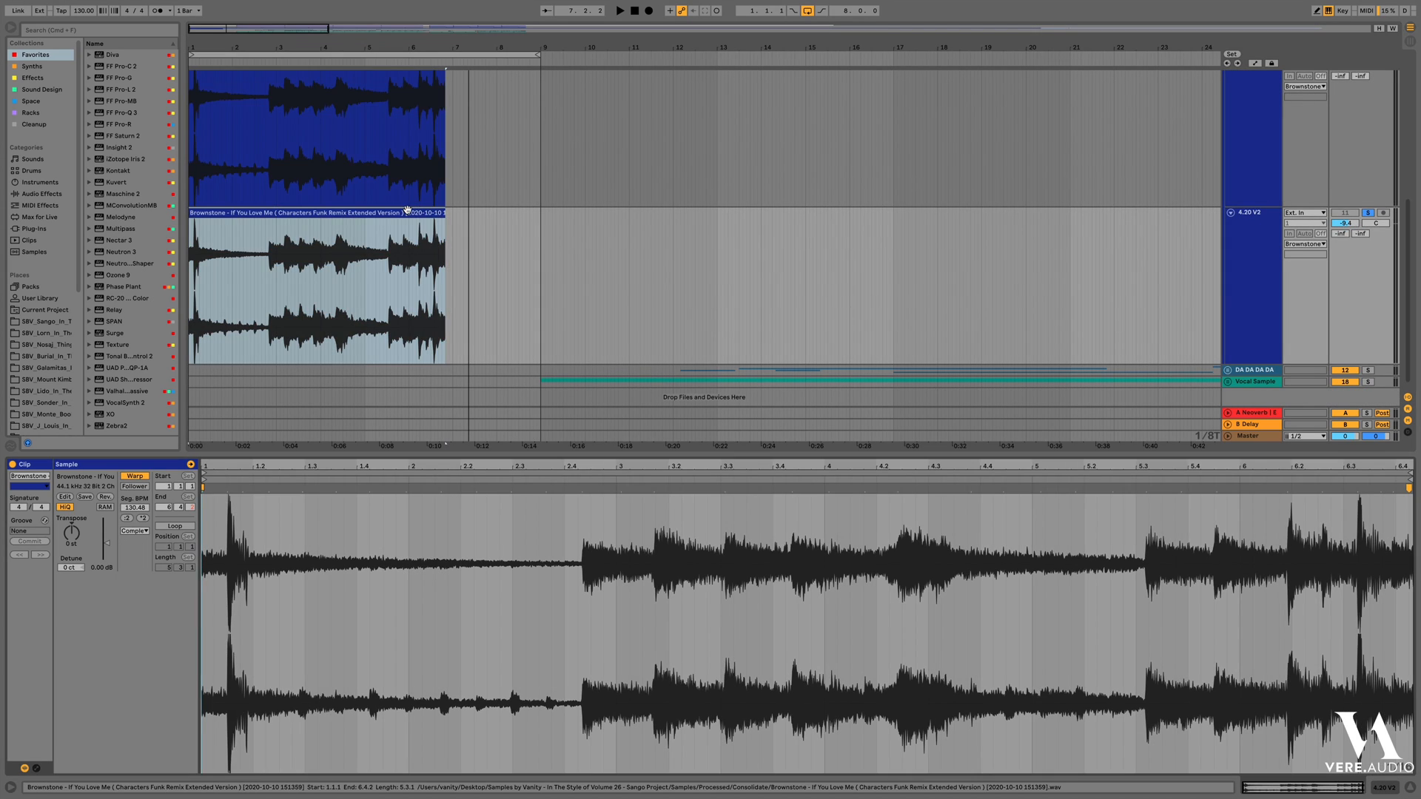
Warp the 4.20 V2 clip keeping its current timing and pull its end warp marker back to 5.1.4
left_click(135, 476)
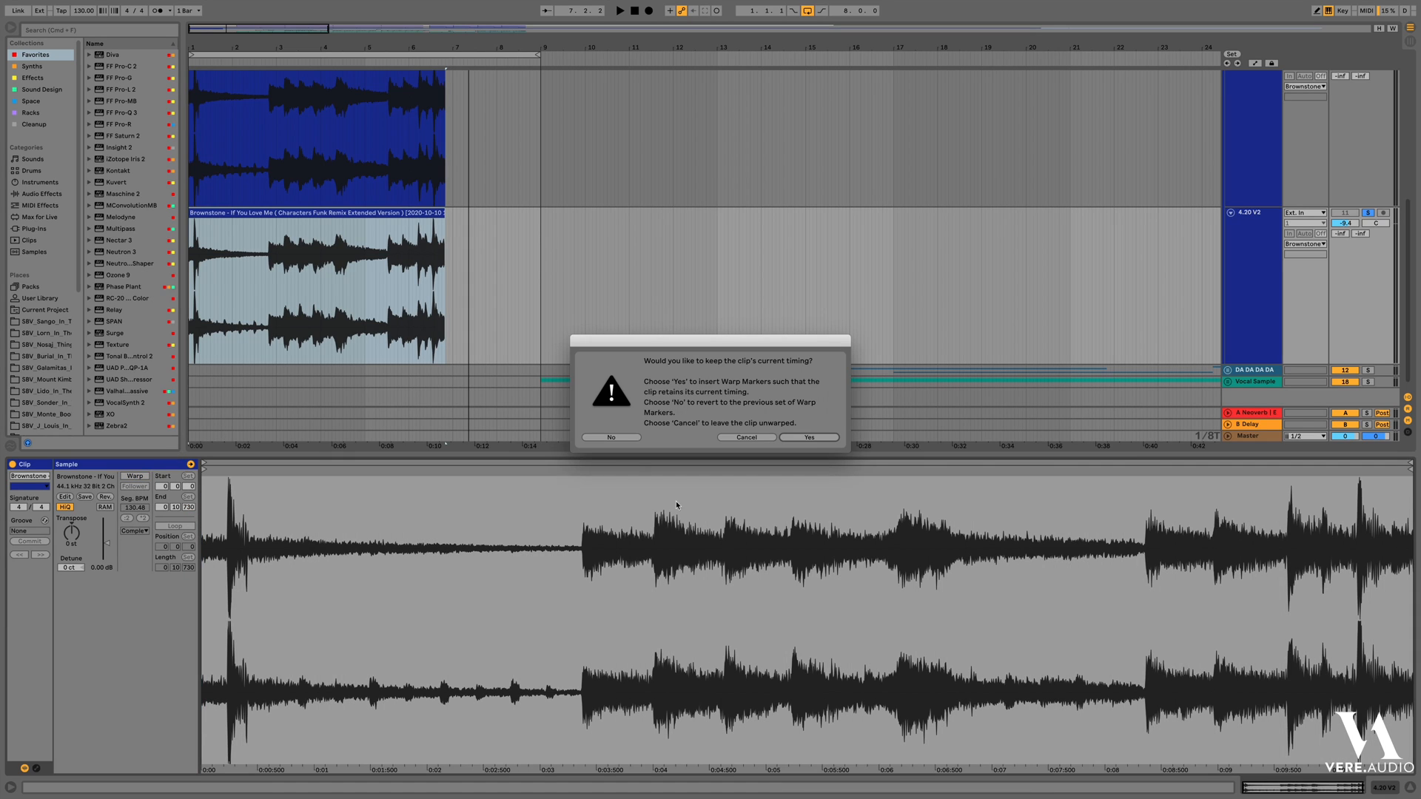
left_click(792, 437)
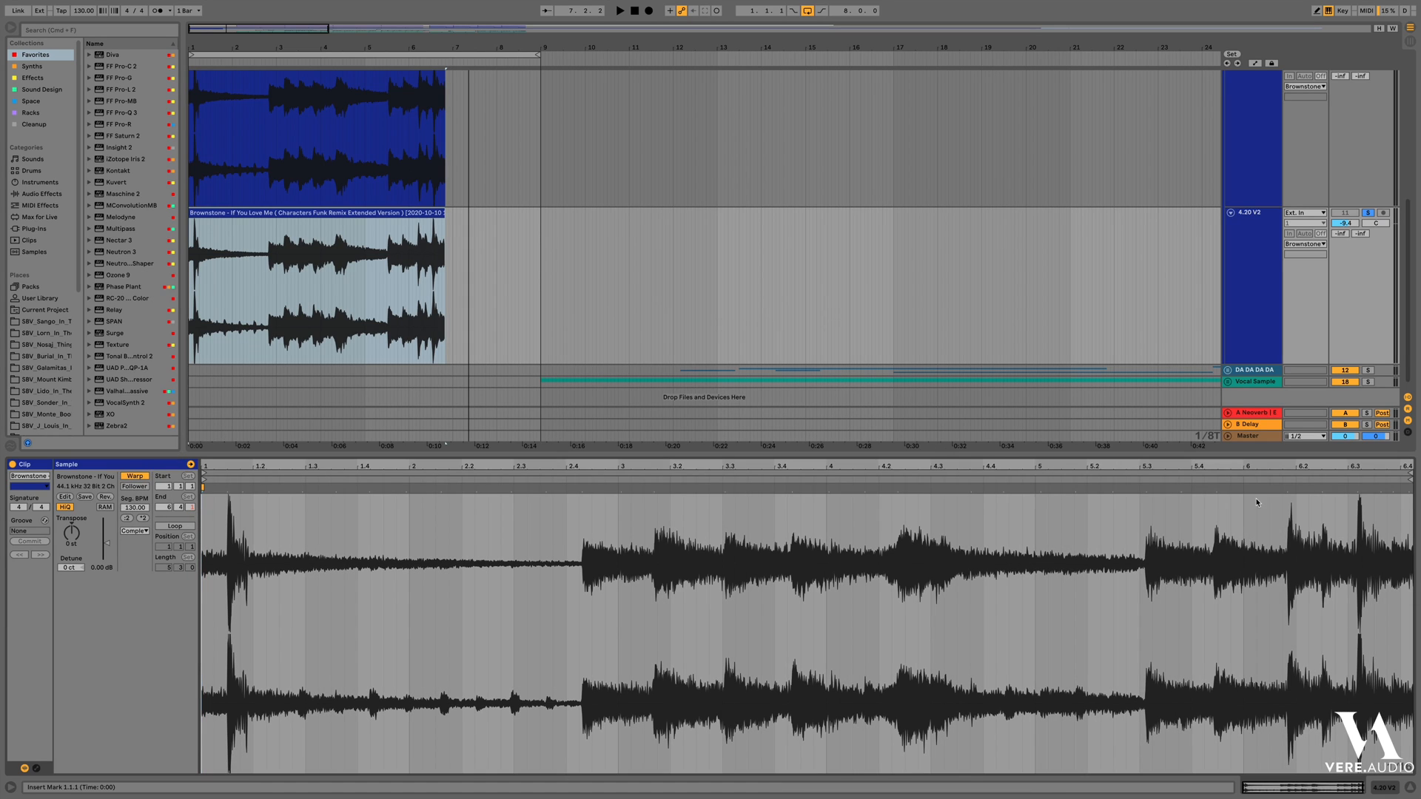
left_click(1408, 488)
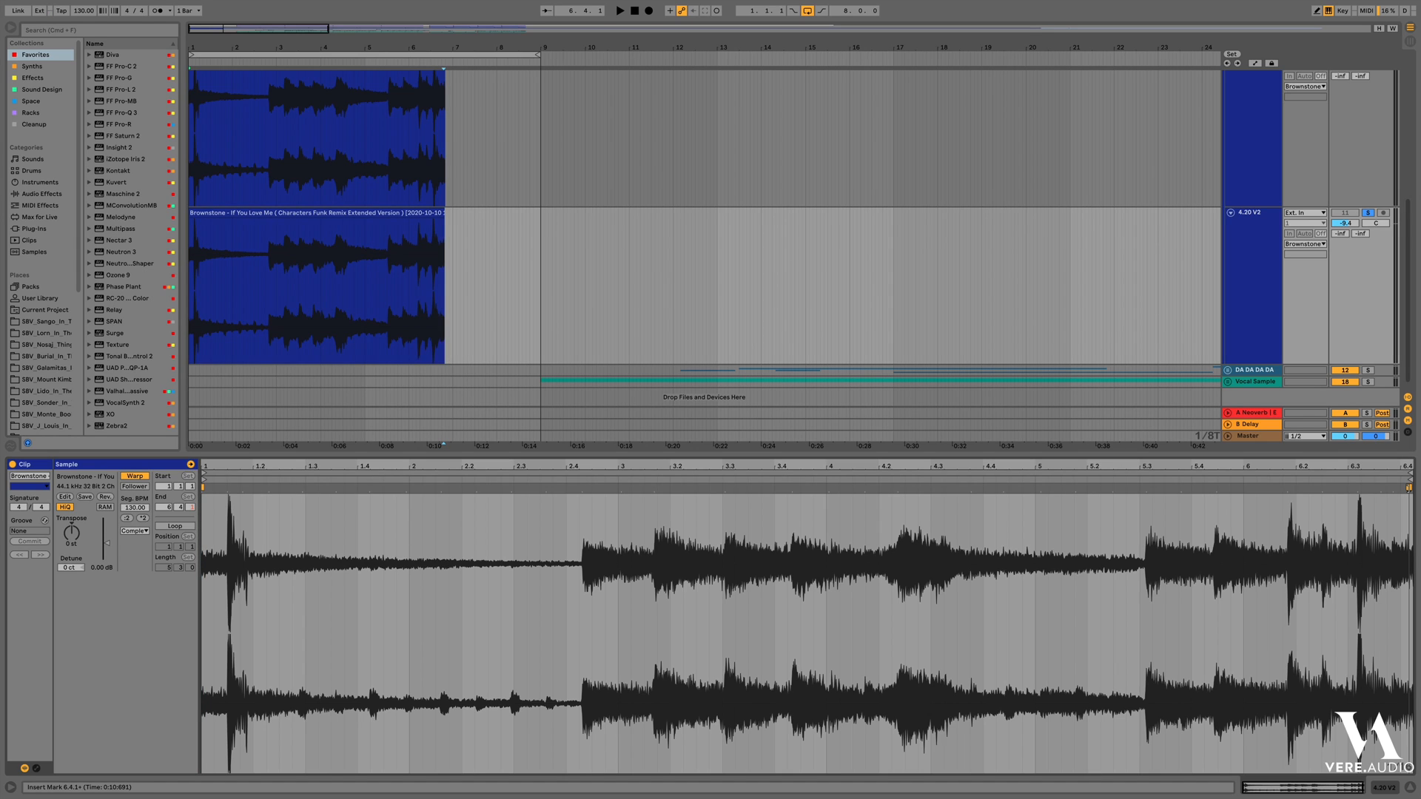
left_click_drag(1409, 488, 1074, 485)
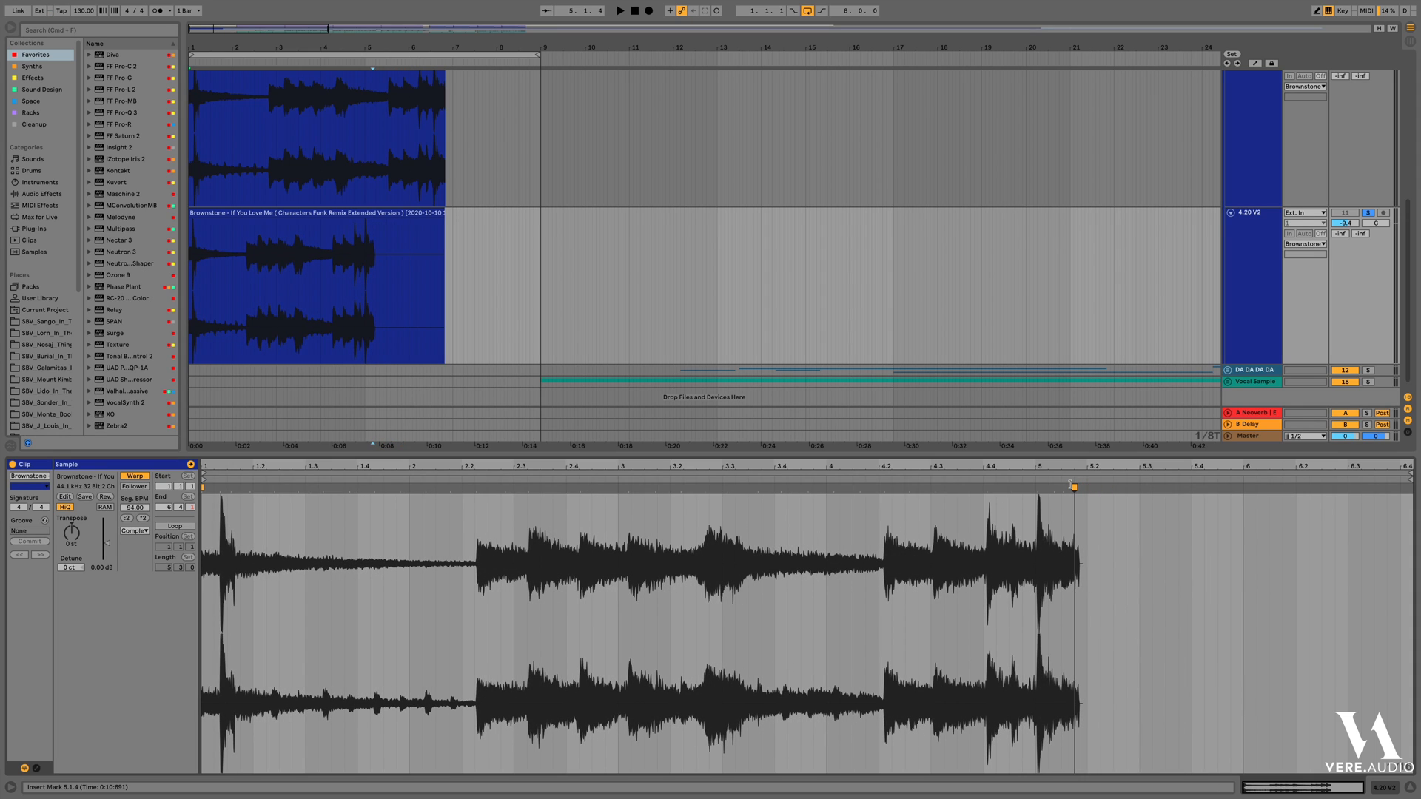
Play the 4.20 V2 clip looped over the first four bars and focus its track
key("space")
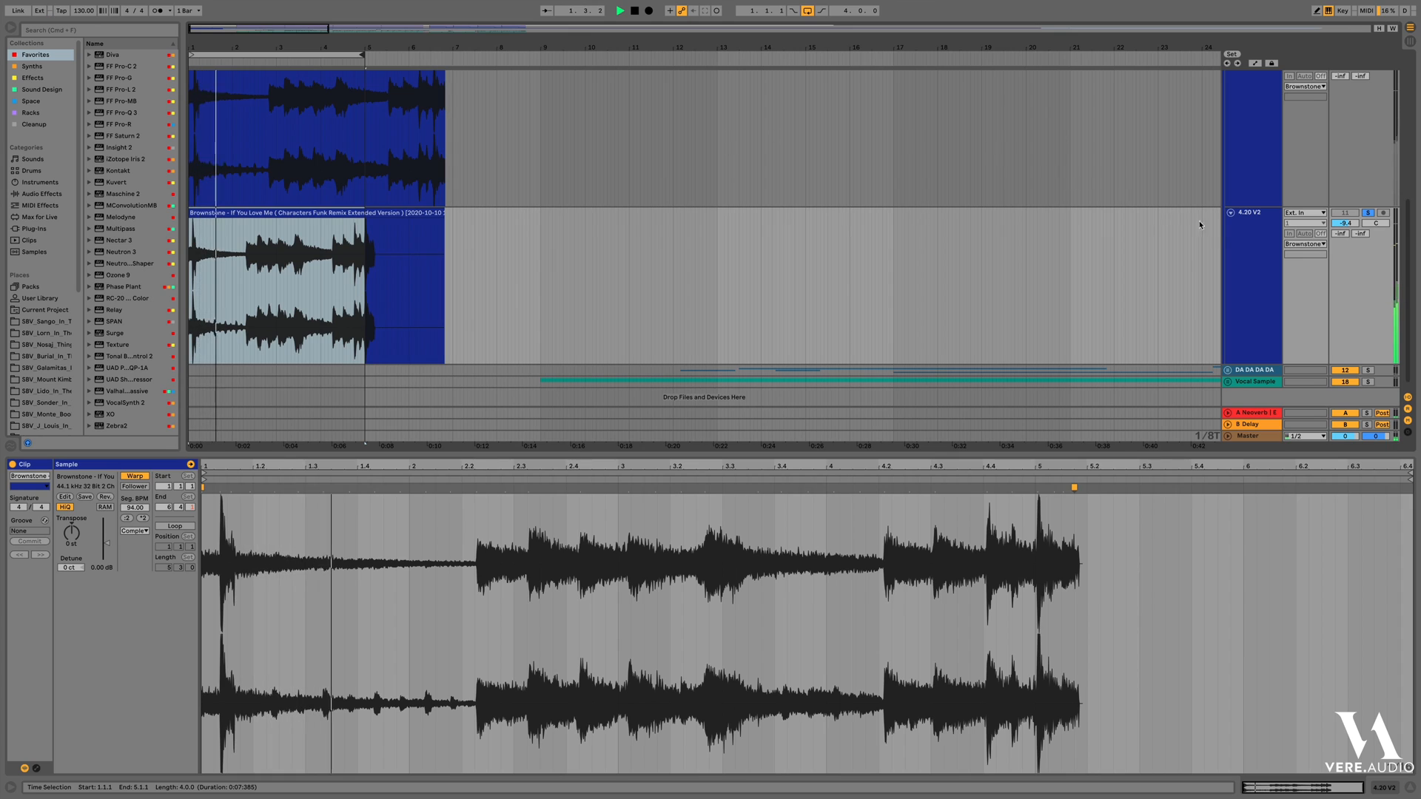
left_click(1252, 241)
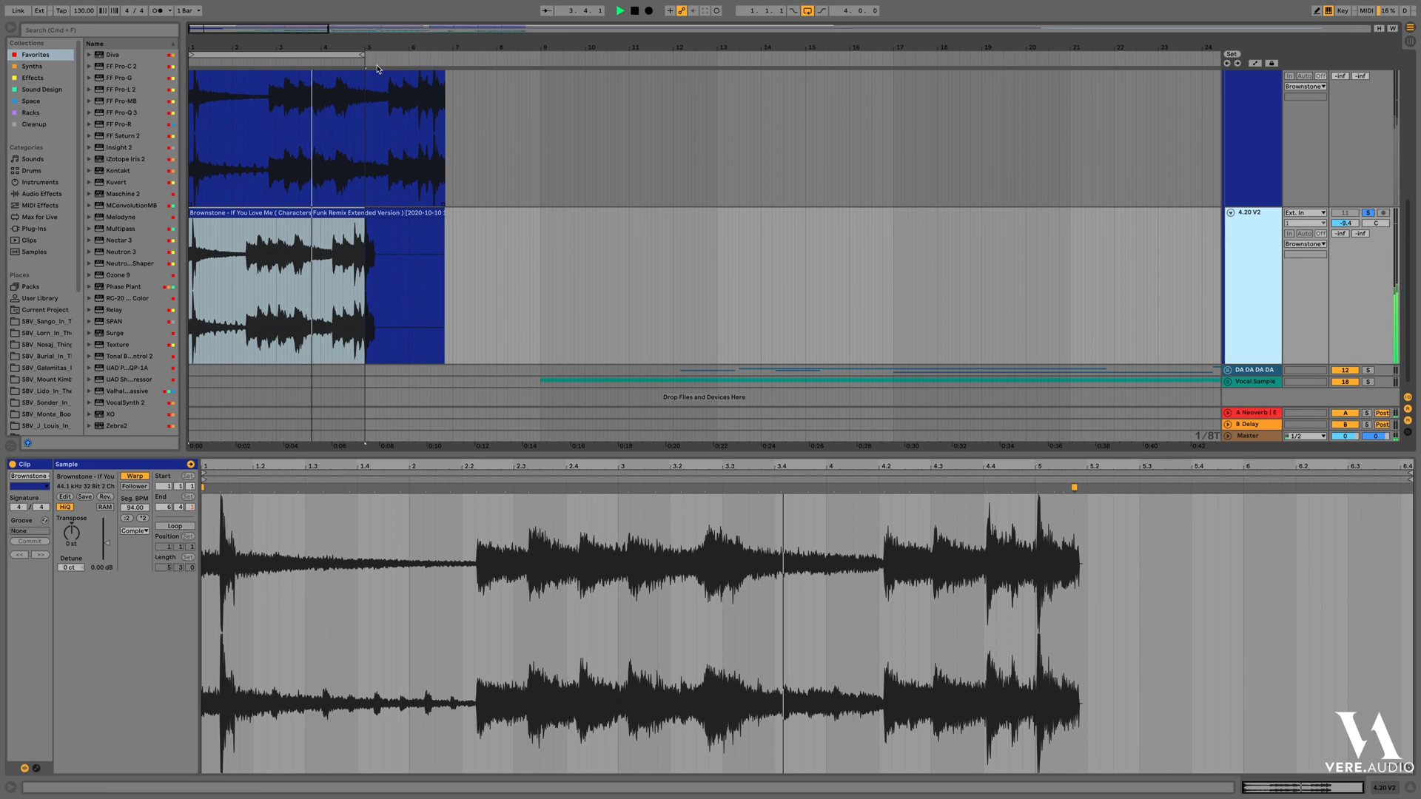
right_click(353, 56)
left_click(415, 120)
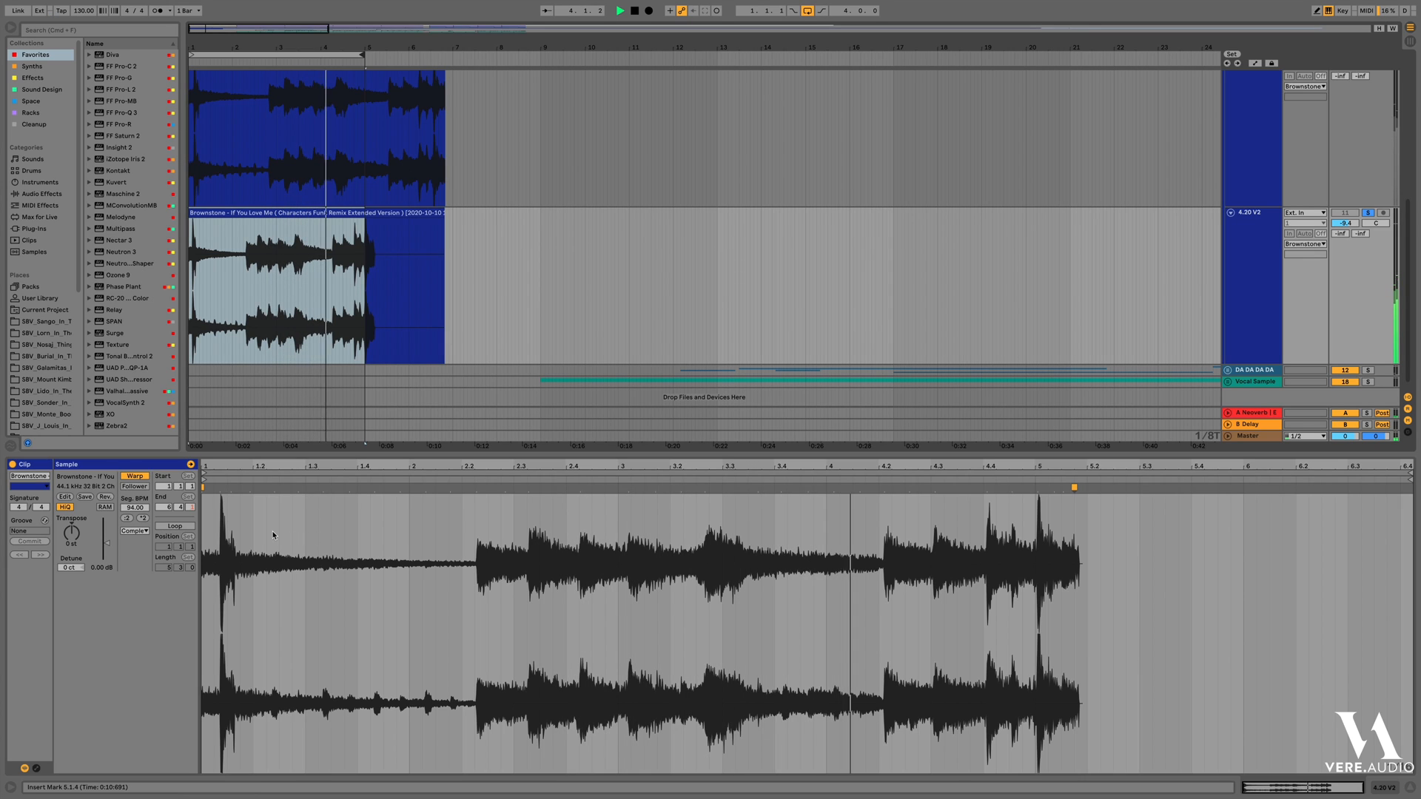
Try transposing the 4.20 V2 clip up 6 semitones during playback
left_click_drag(72, 534, 74, 542)
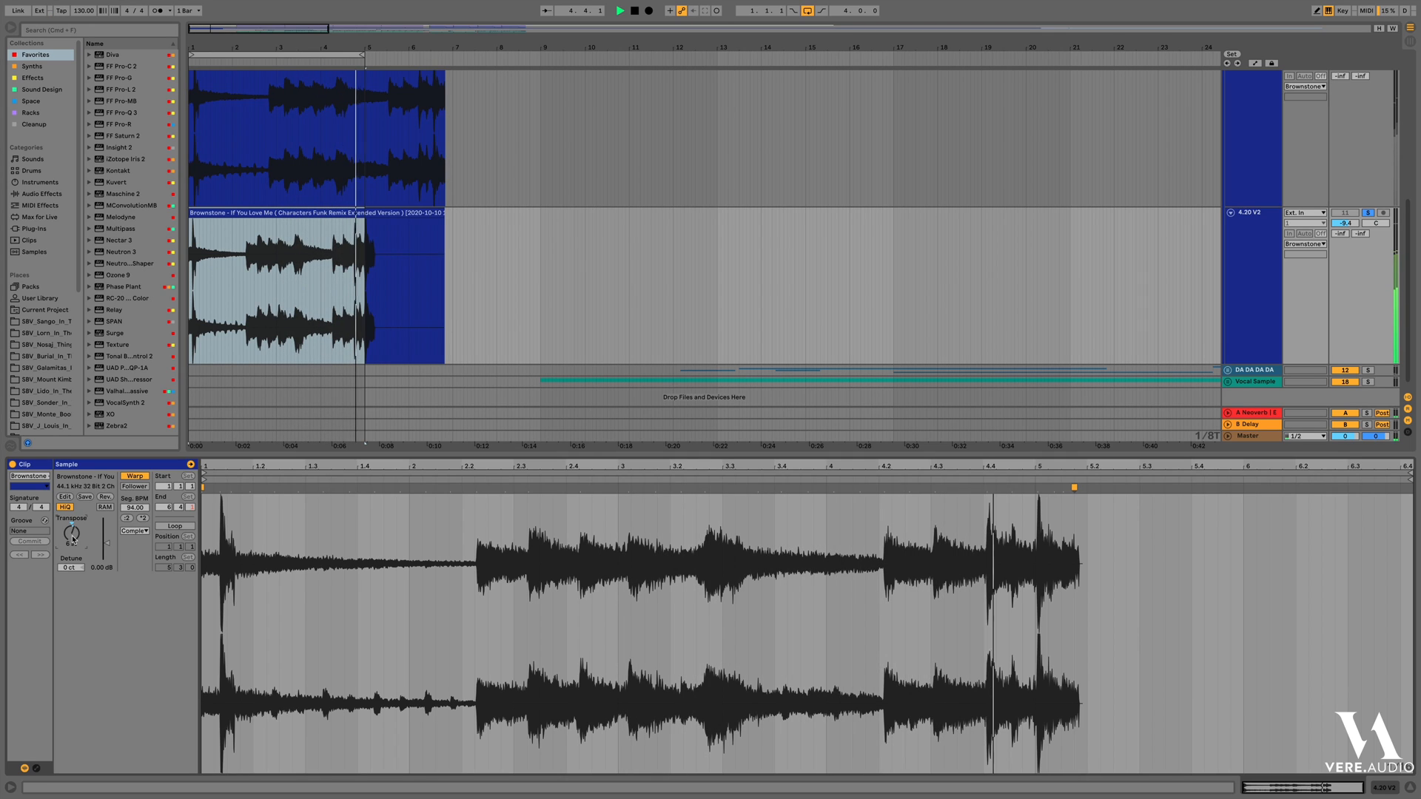
key("space")
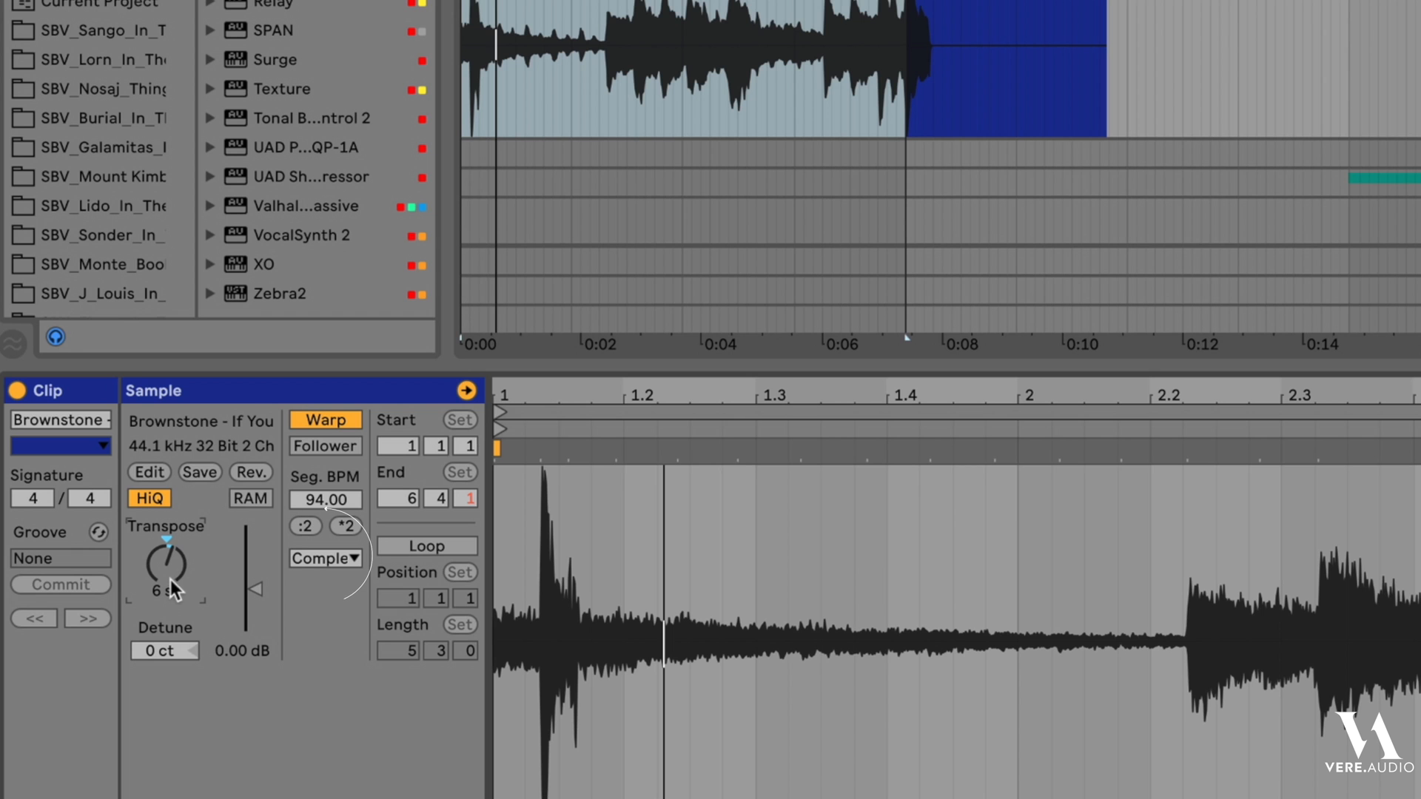
Reset the clip's transposition to 0 st and play it with the Re-Pitch warp mode
right_click(171, 585)
left_click(180, 586)
key("space")
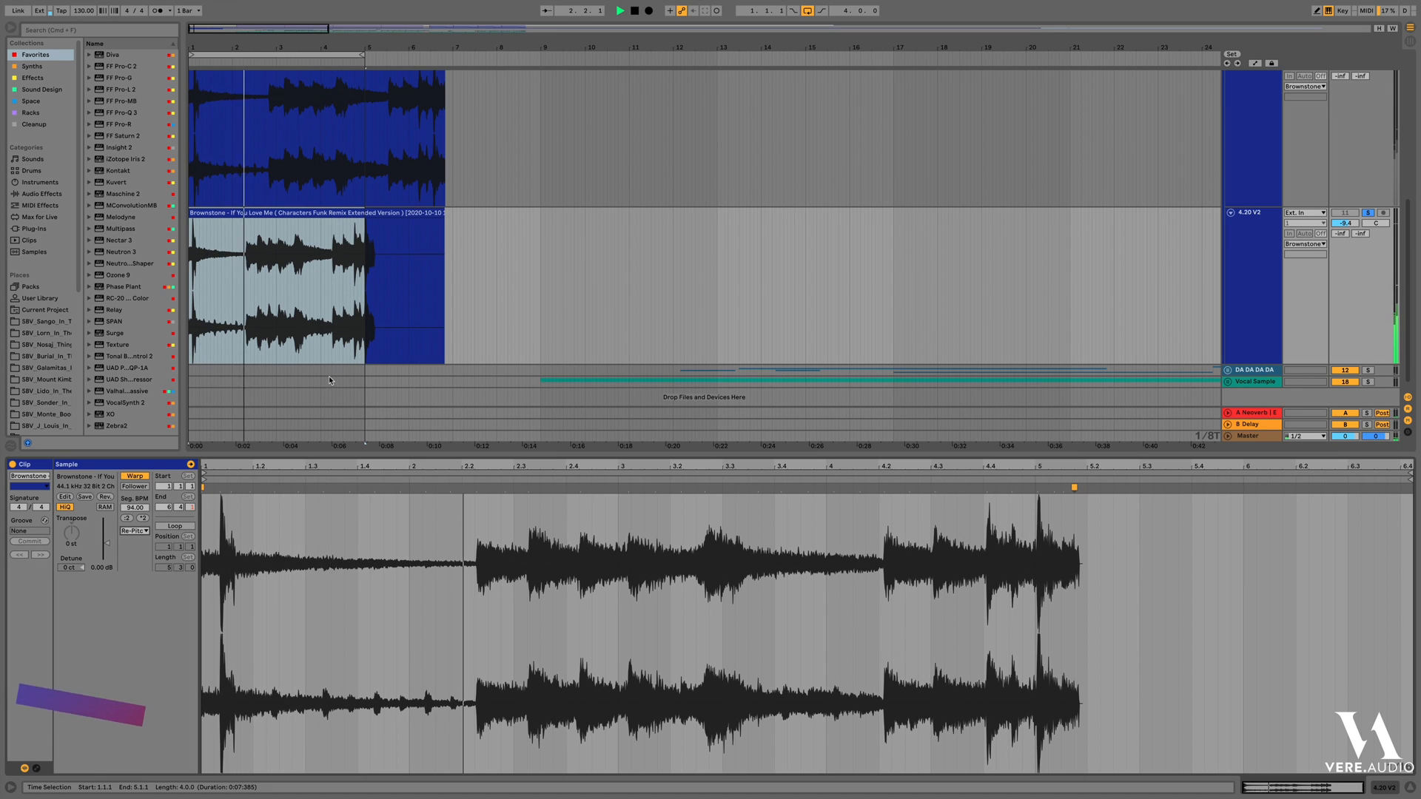
Set the loop to end at bar 5 and play the soloed Live track over it
left_click_drag(366, 55, 369, 56)
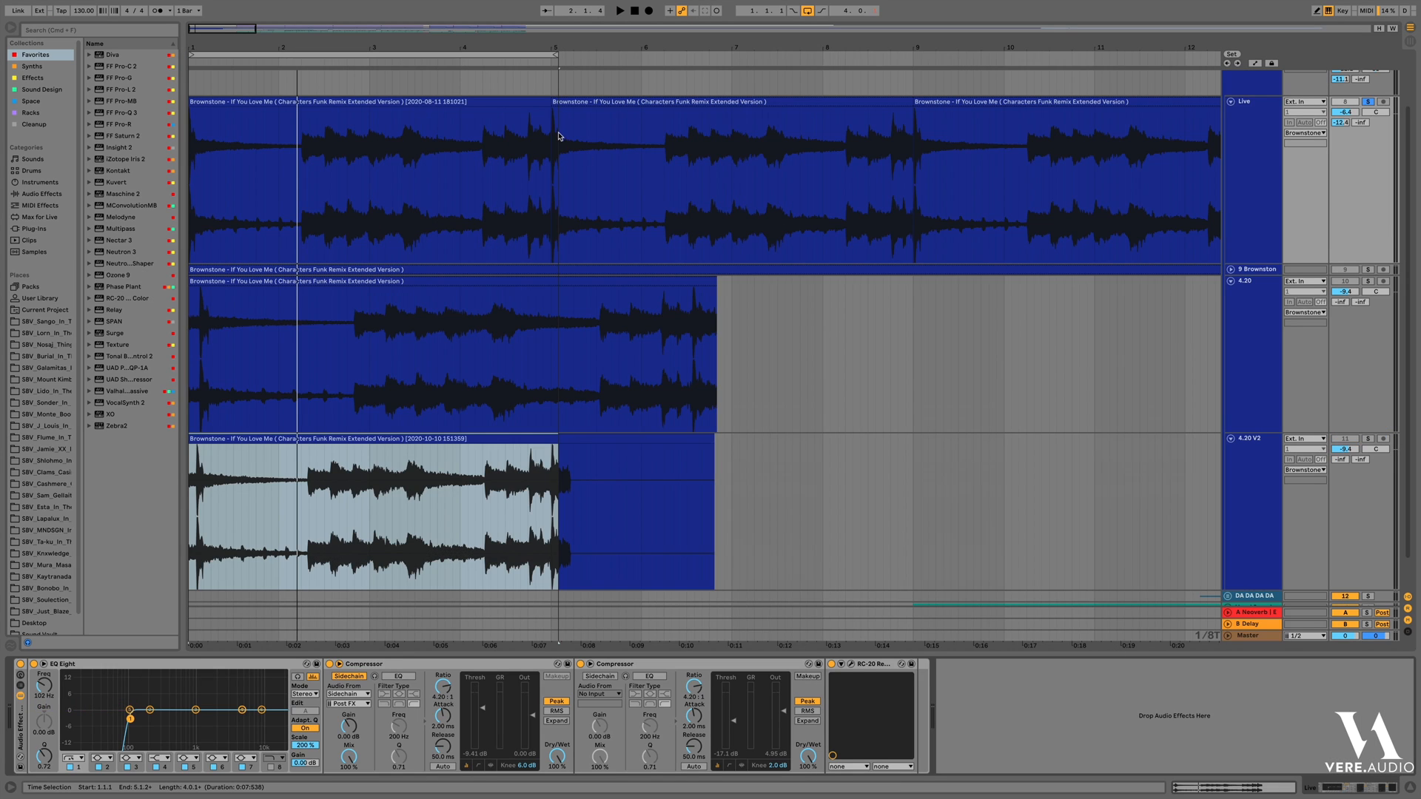
left_click(544, 56)
left_click_drag(554, 56, 551, 57)
right_click(545, 53)
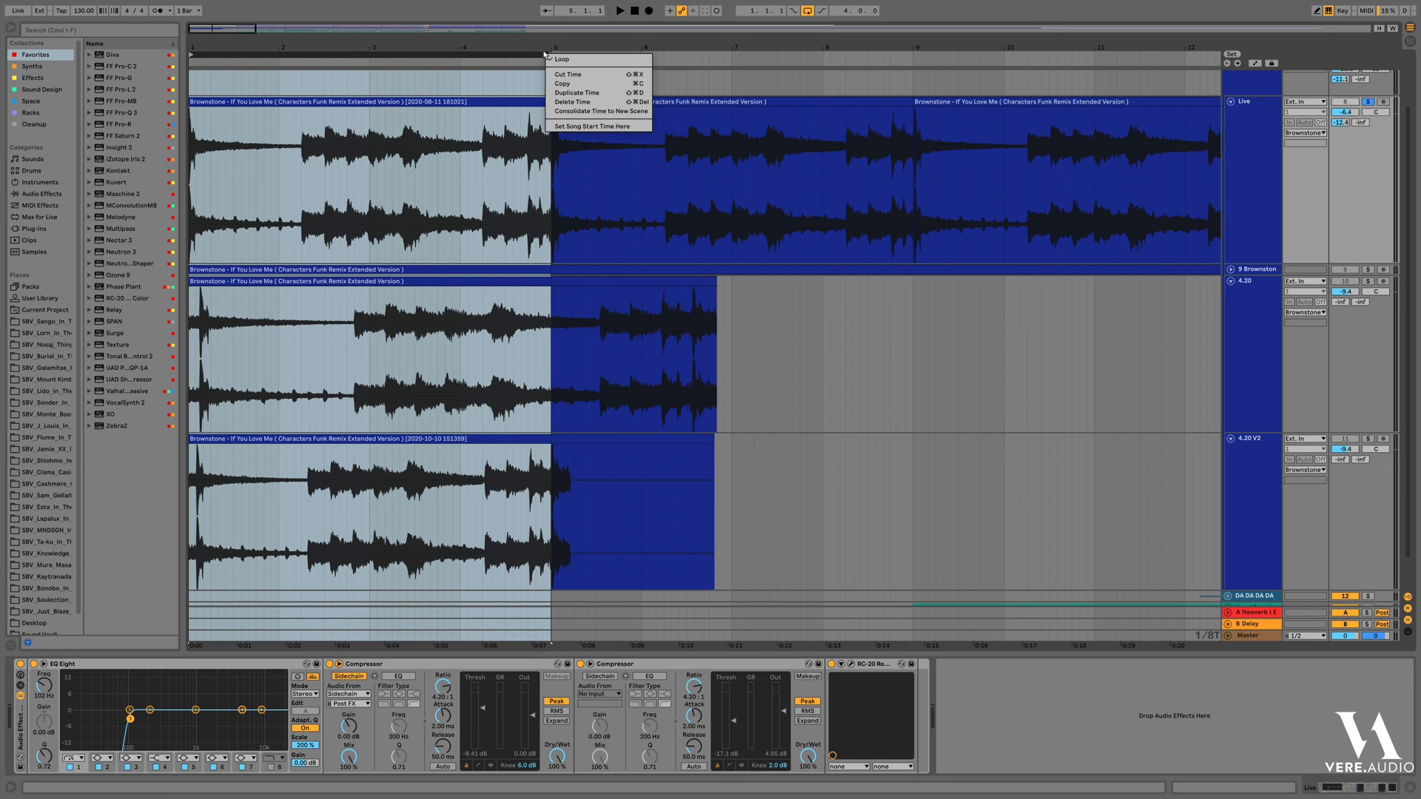
left_click(545, 55)
key("space")
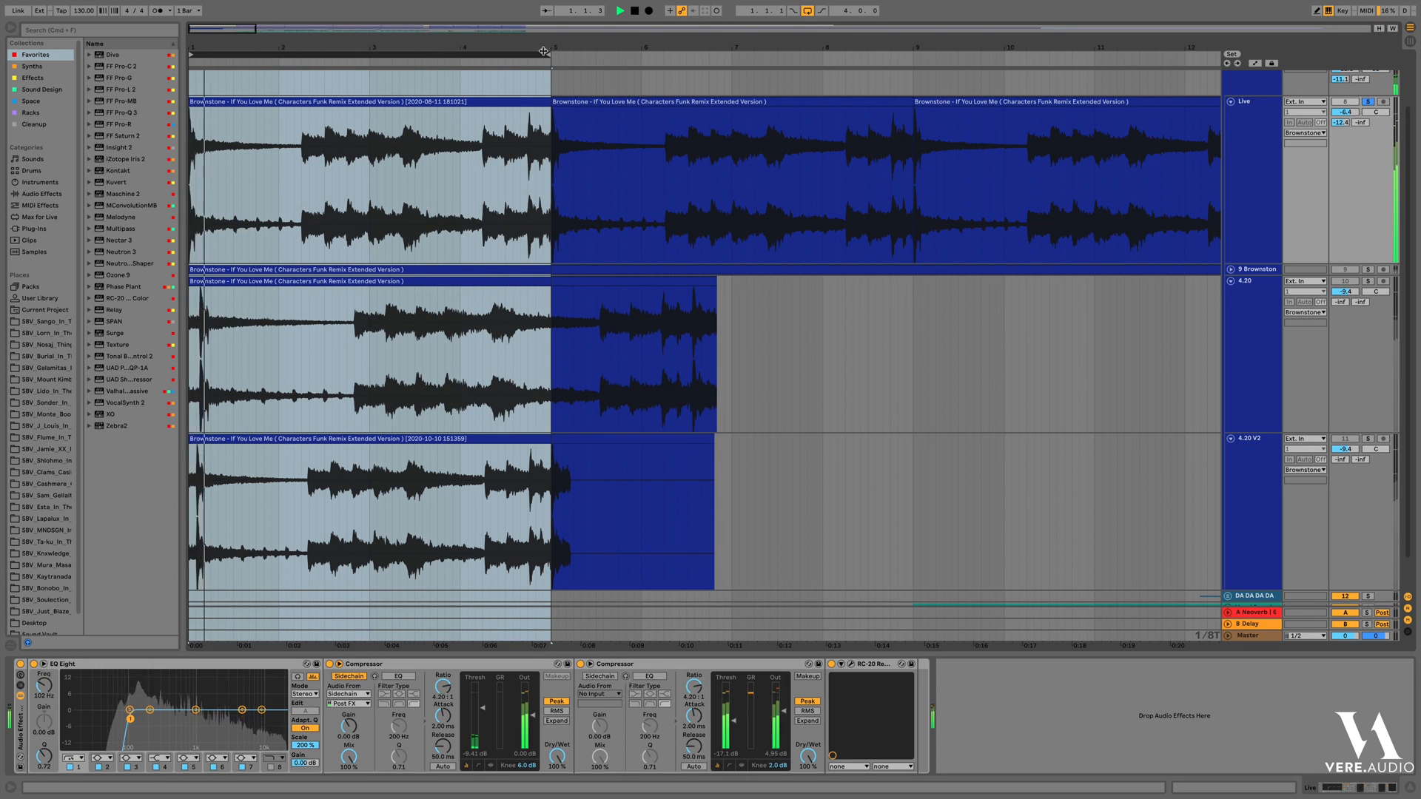
Highlight the EQ Eight and the second Compressor in the Live track's effect chain, with playback stopped
left_click(271, 667)
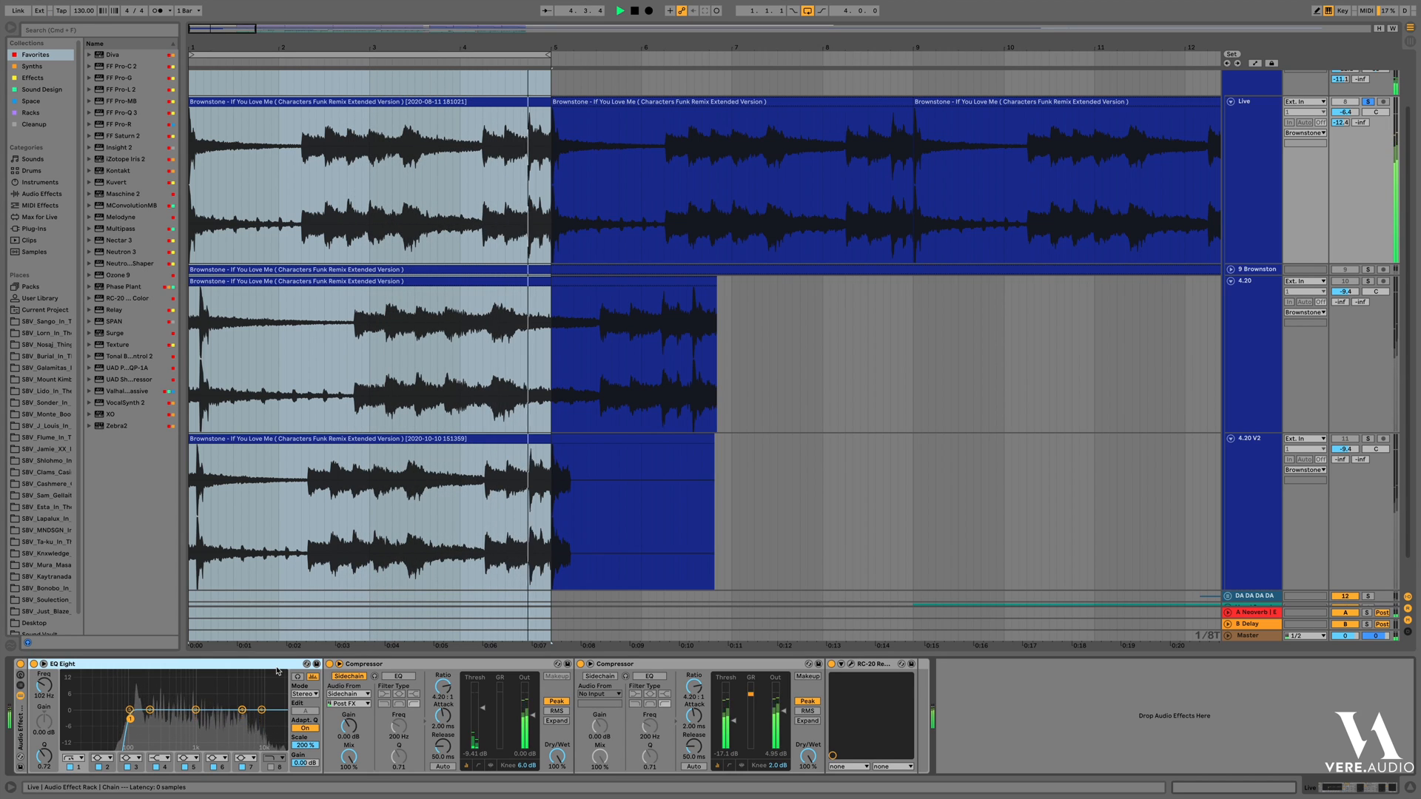
key("space")
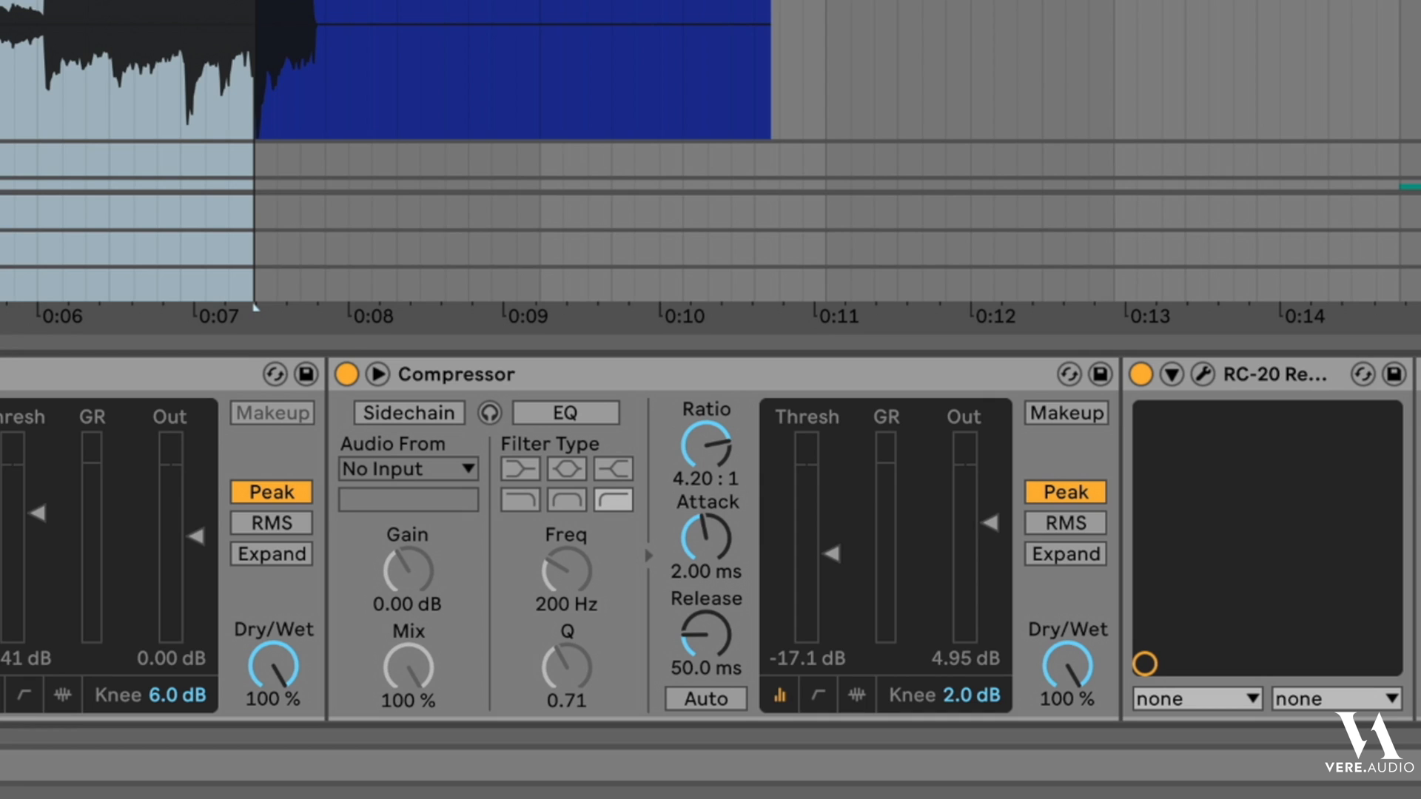
left_click(617, 384)
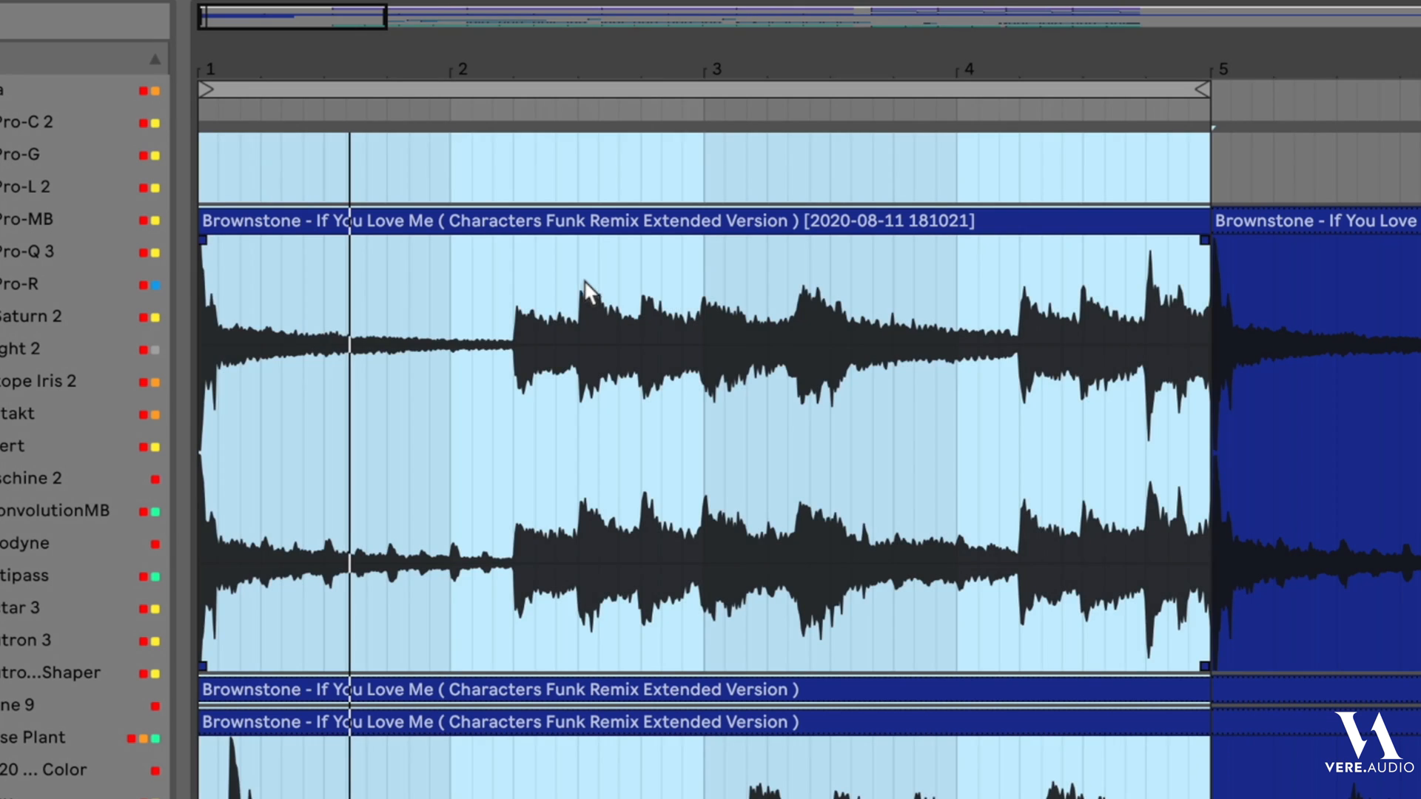
Mark the transients near 2.3 and 4.3 in the first Live clip and open the clip's sample view
left_click_drag(581, 286, 621, 287)
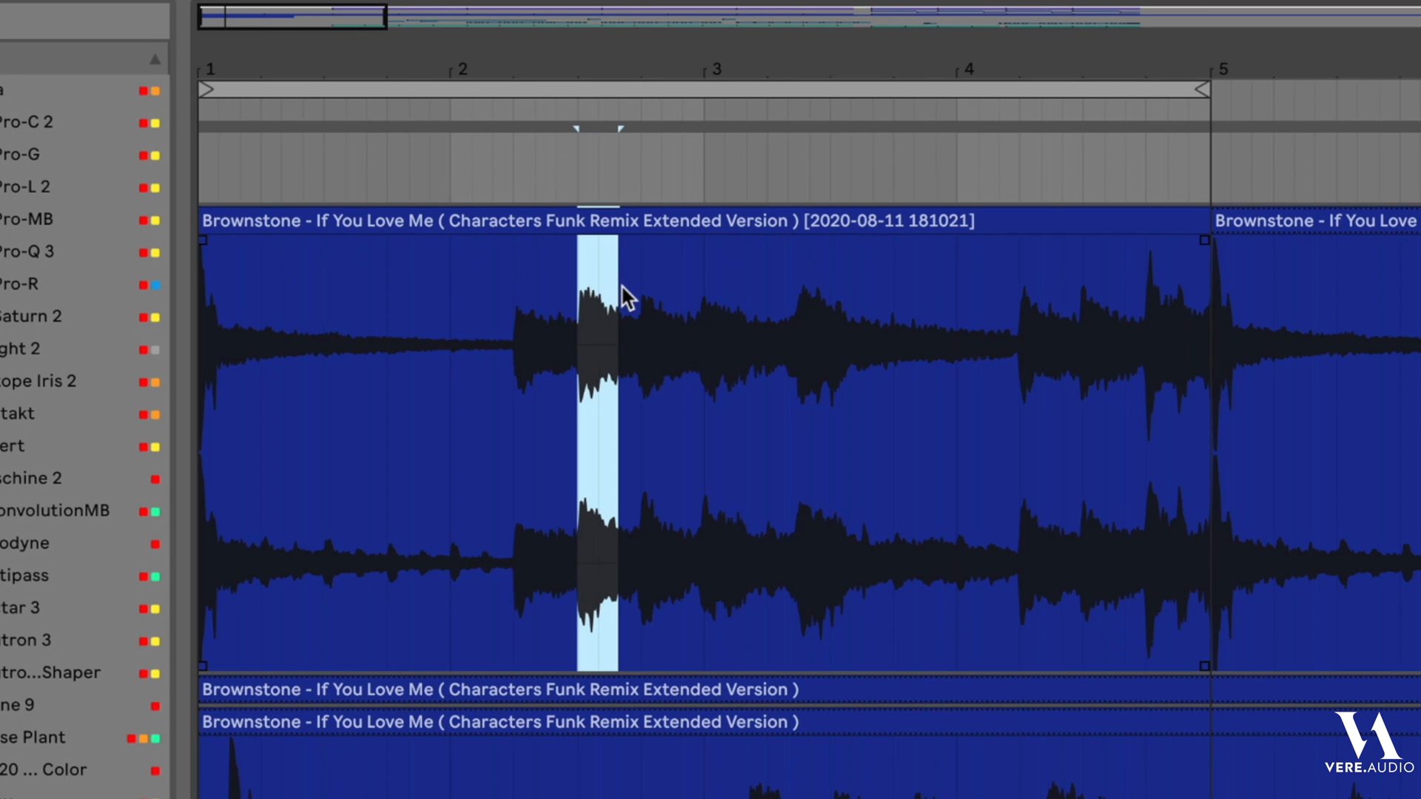
left_click_drag(1019, 315, 1105, 313)
left_click(1083, 312)
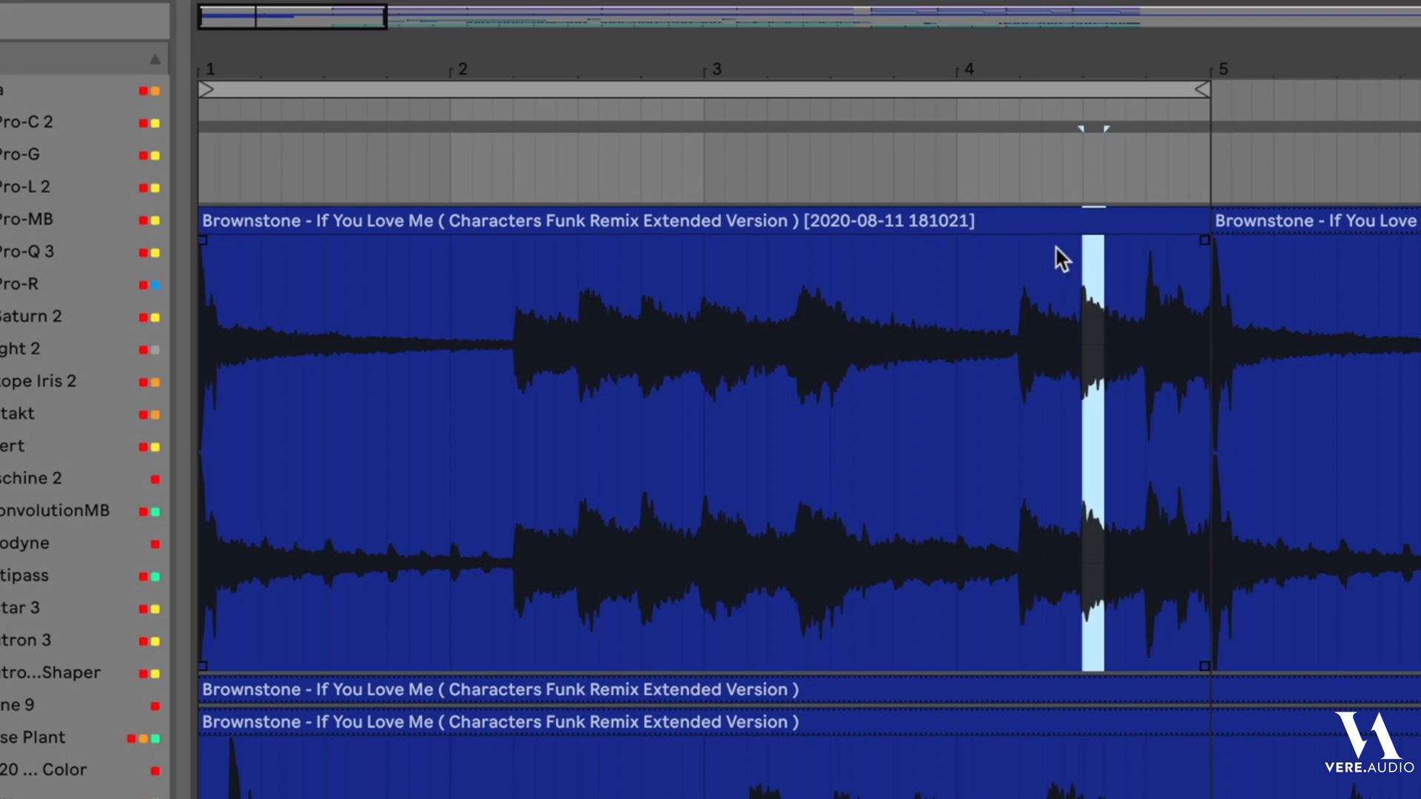
double_click(1015, 216)
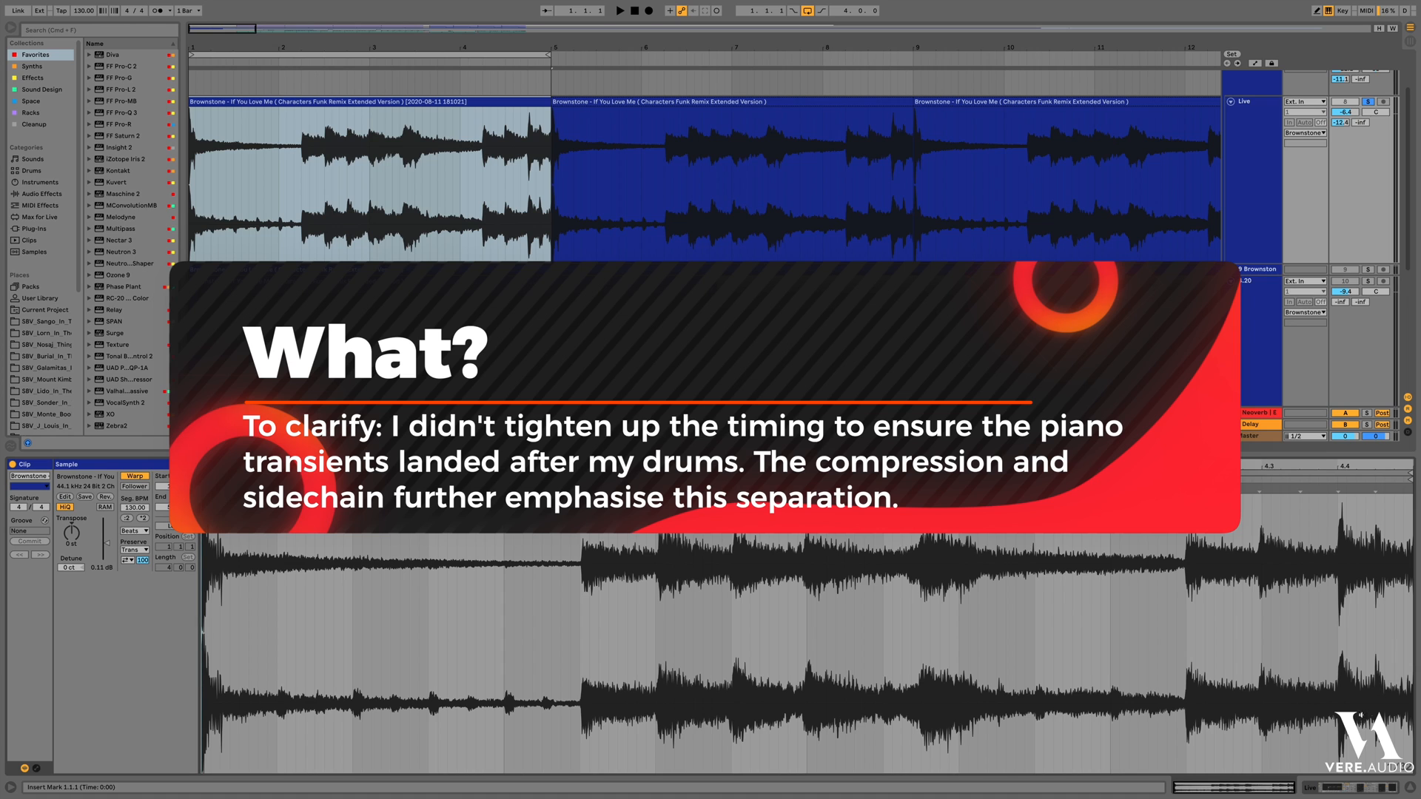
Examine the sidechained Compressor and the RC-20 Retro Color noise settings in the Live track's effect chain
left_click(1339, 787)
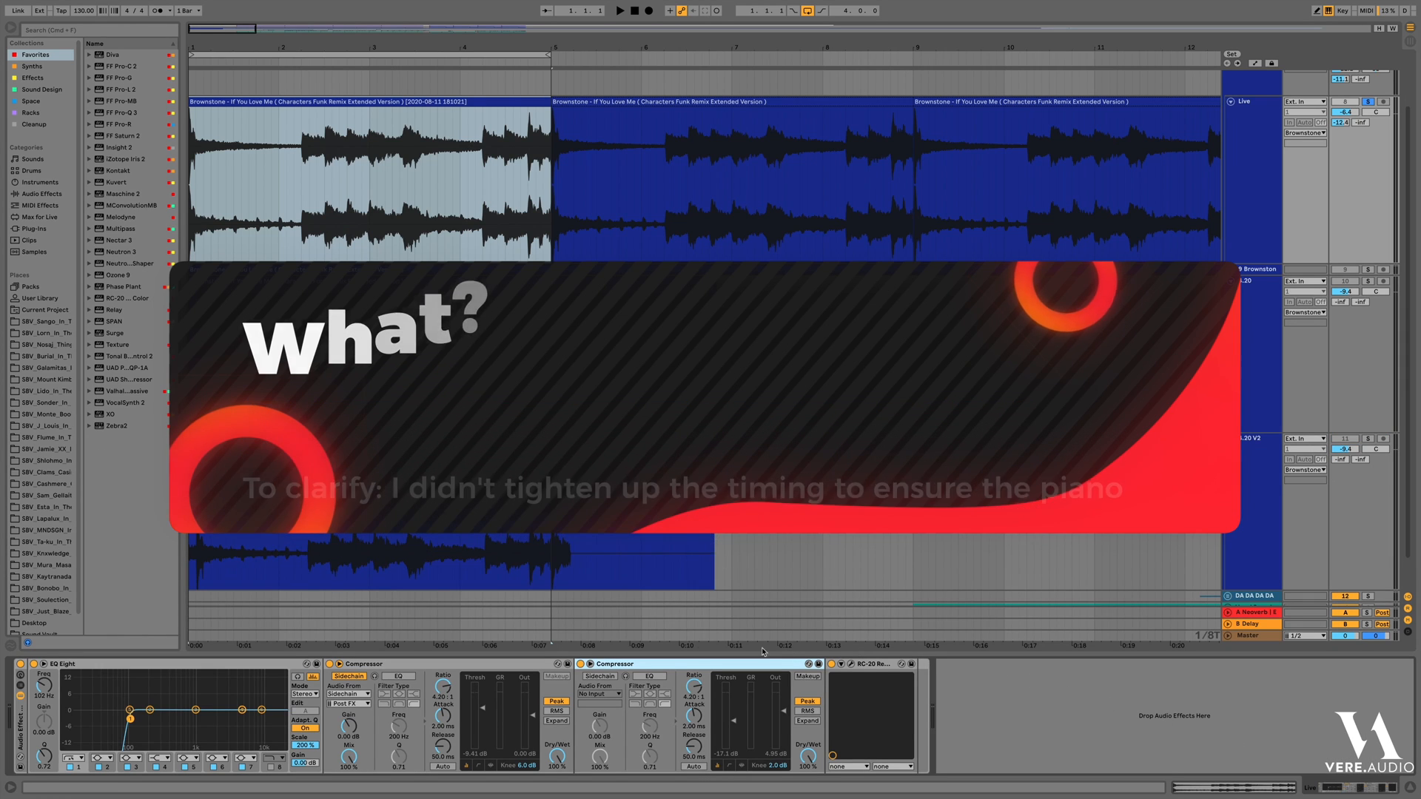
left_click(502, 664)
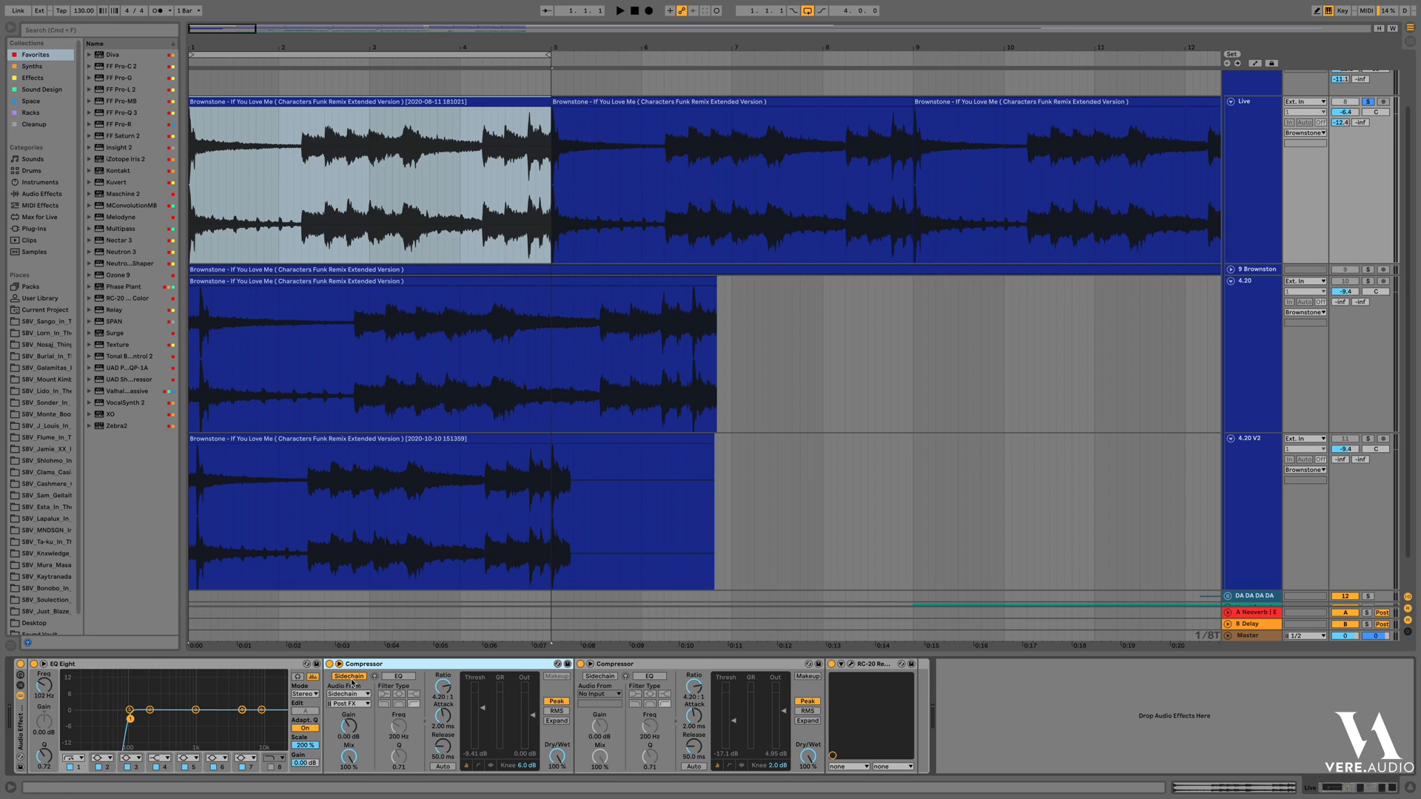
left_click(852, 666)
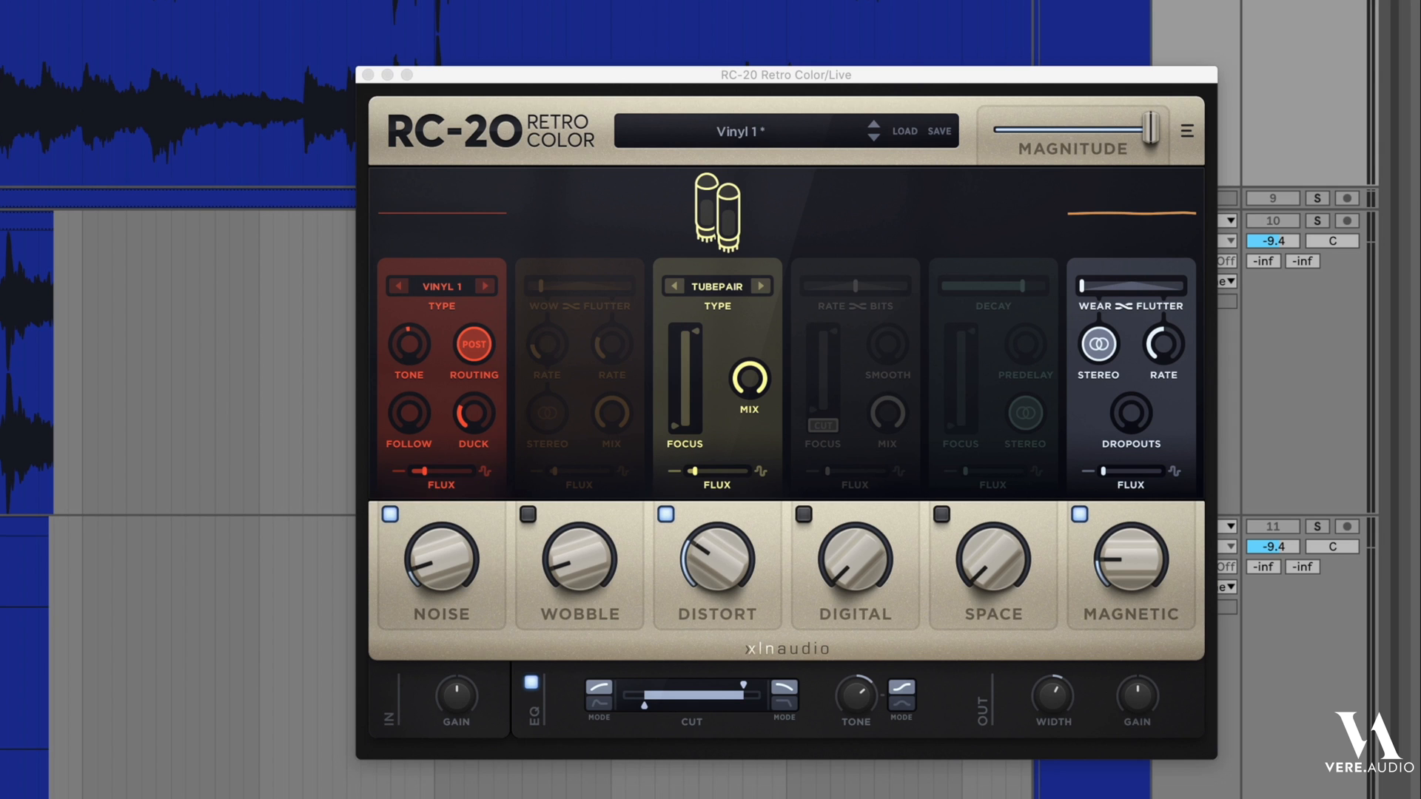
left_click(433, 564)
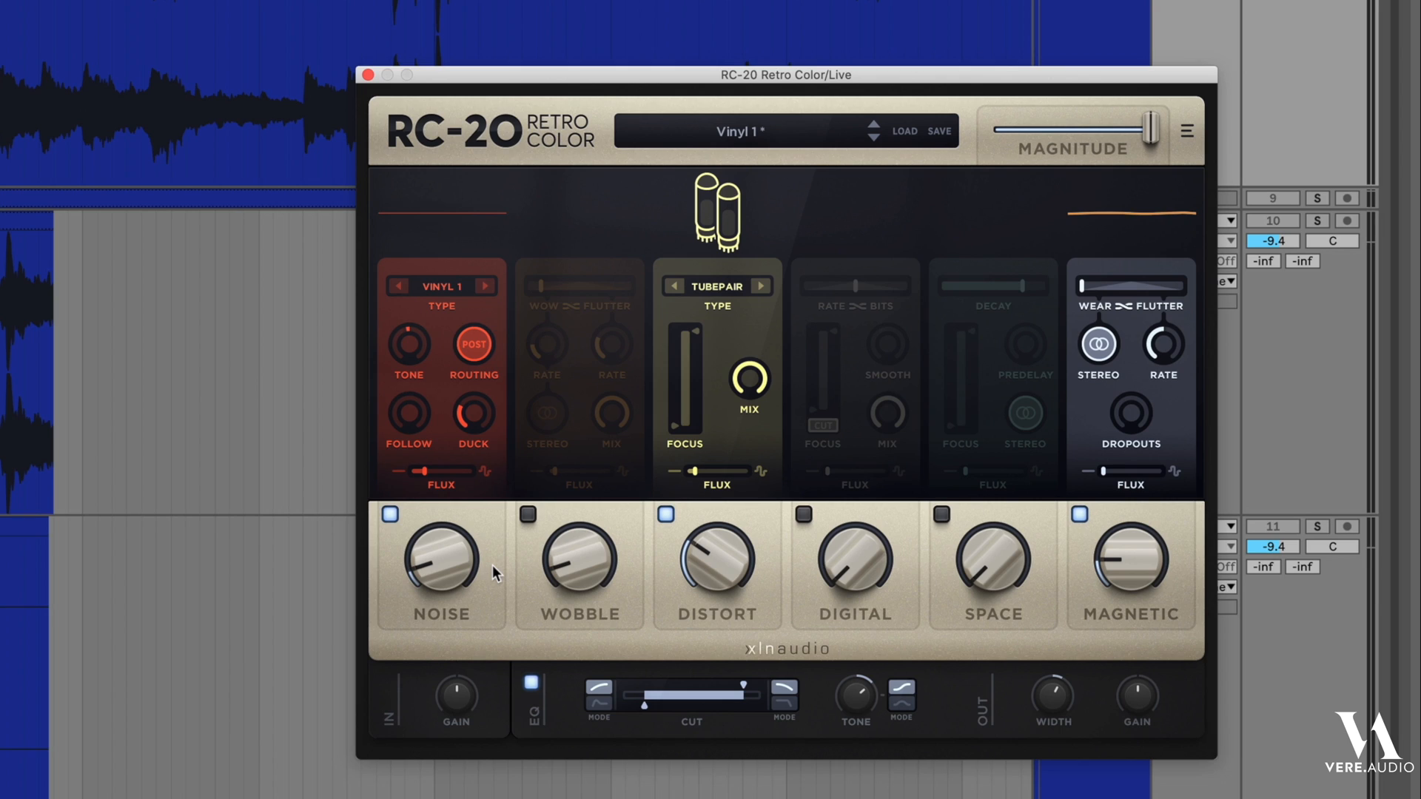
left_click(368, 74)
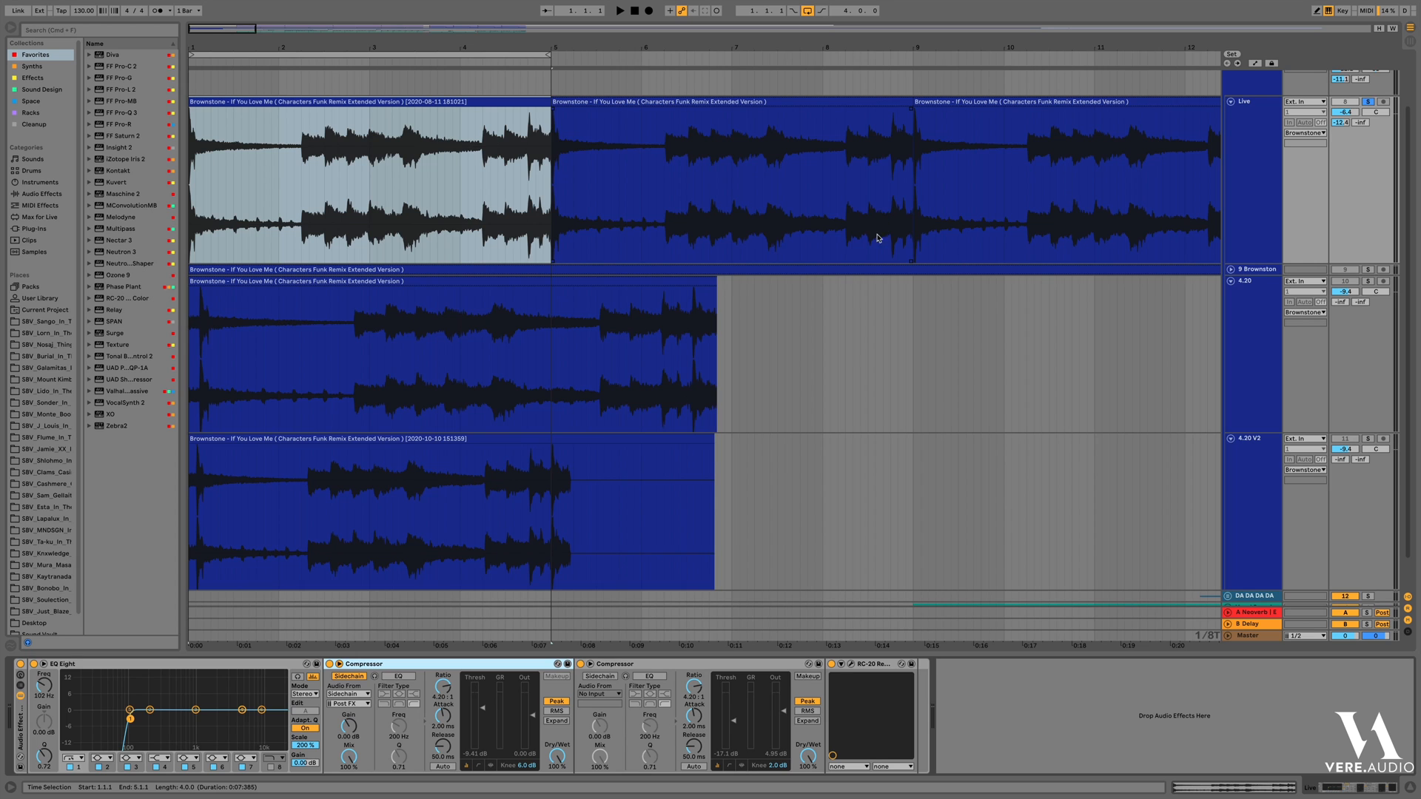
Play the Live track with its effect rack bypassed and re-enabled for comparison, and unsolo the track
left_click(20, 663)
key("space")
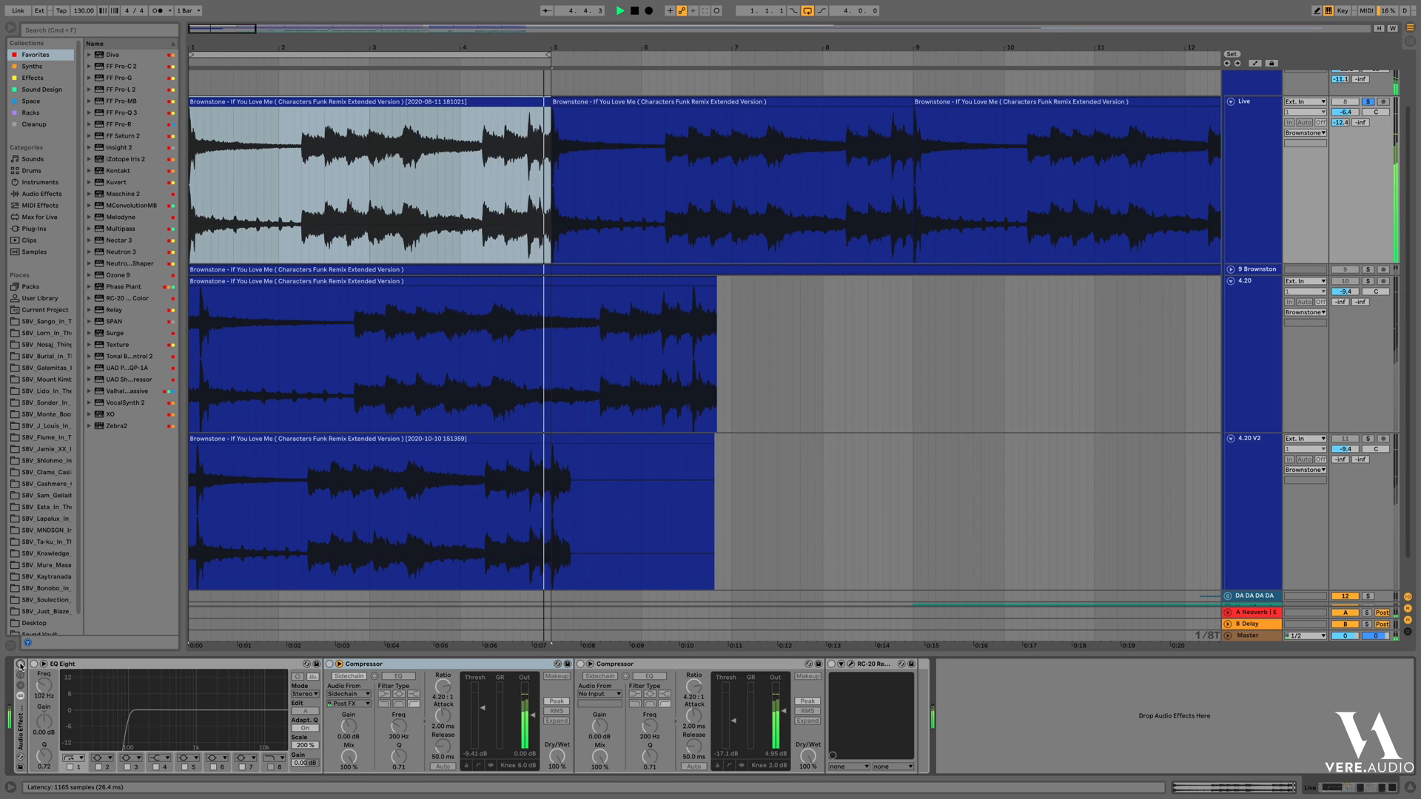
left_click(20, 665)
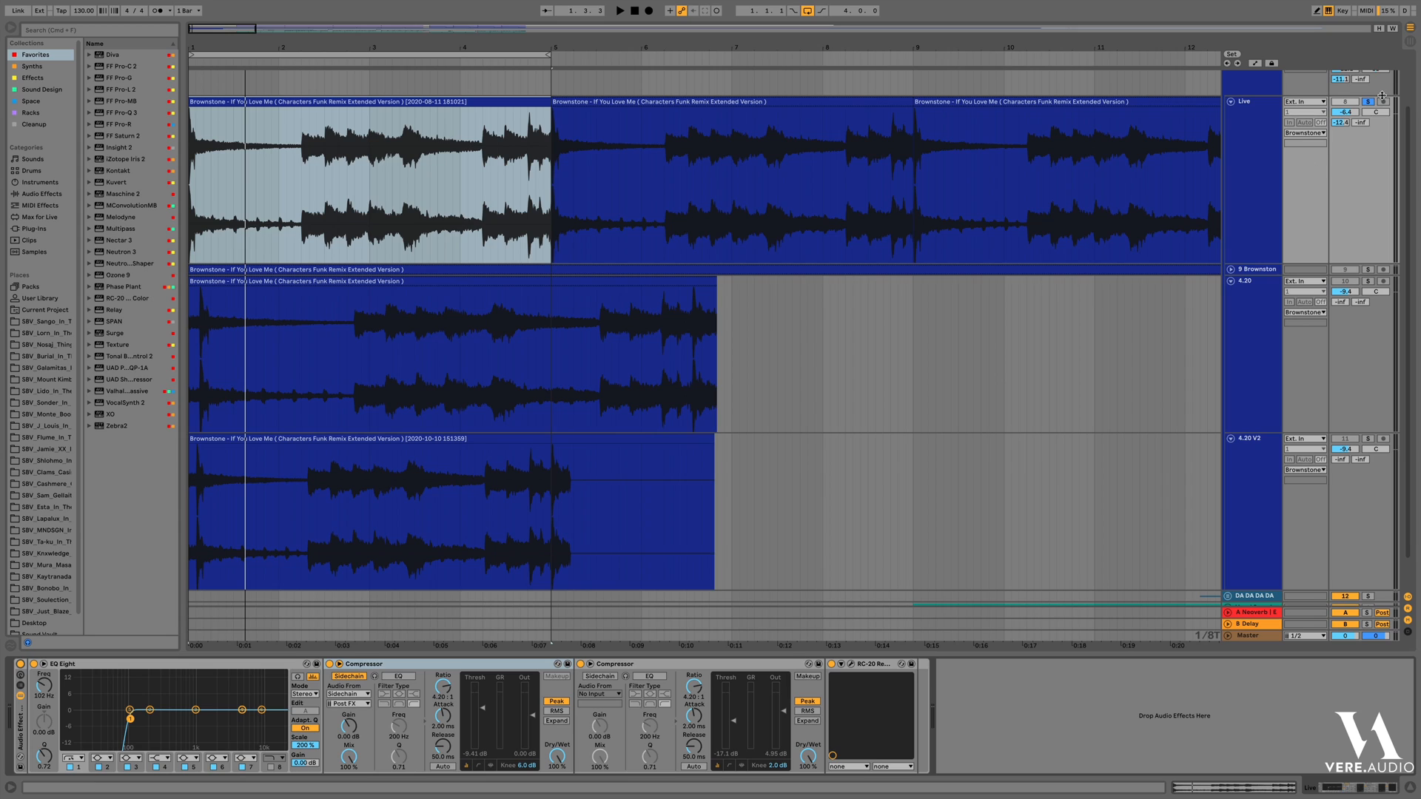
left_click(1373, 102)
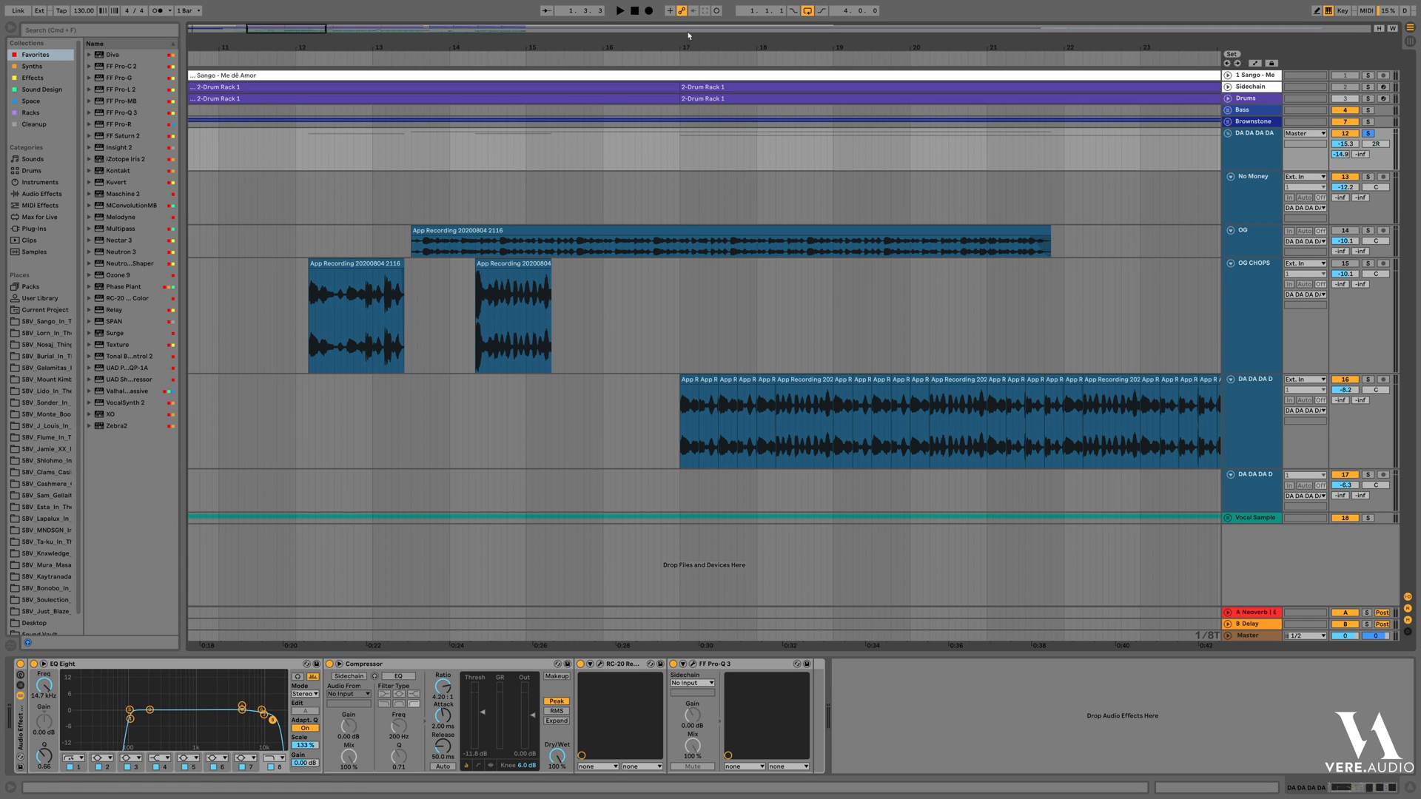
Play the soloed DA DA DA DA group through its chopped sections after bar 17, skipping ahead to the section around bar 33
left_click_drag(685, 45, 684, 26)
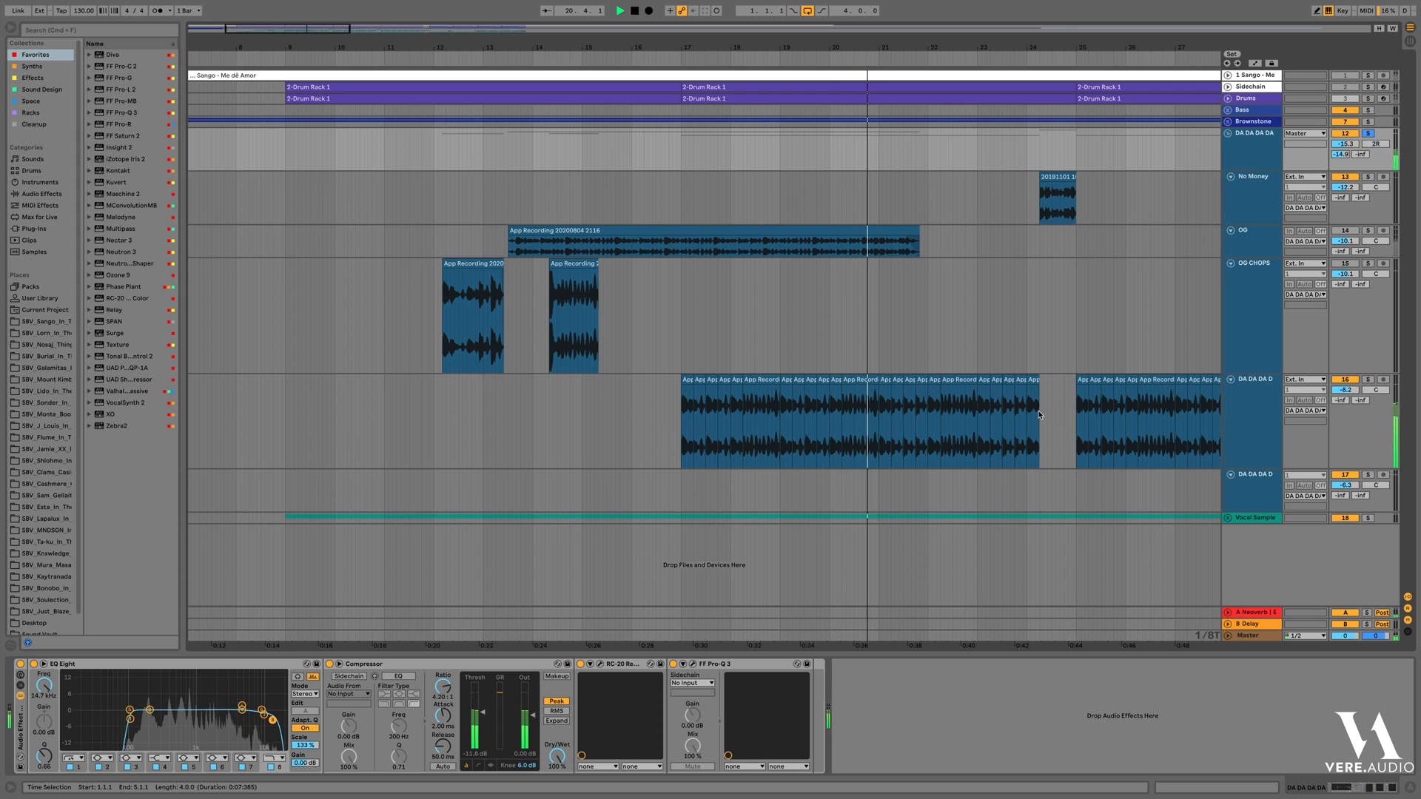
scroll(1039, 414, "right", 5)
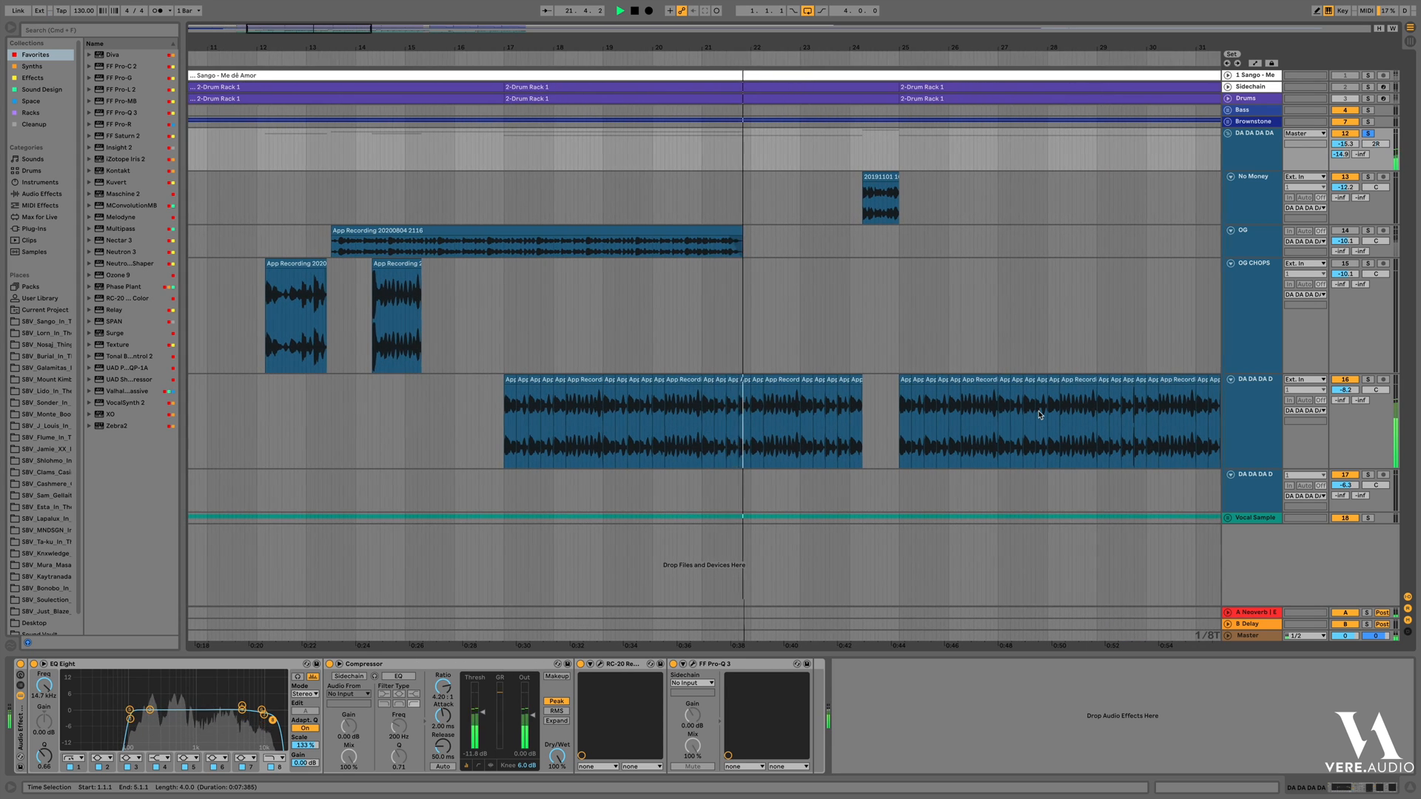
scroll(1039, 414, "right", 3)
scroll(1040, 414, "right", 2)
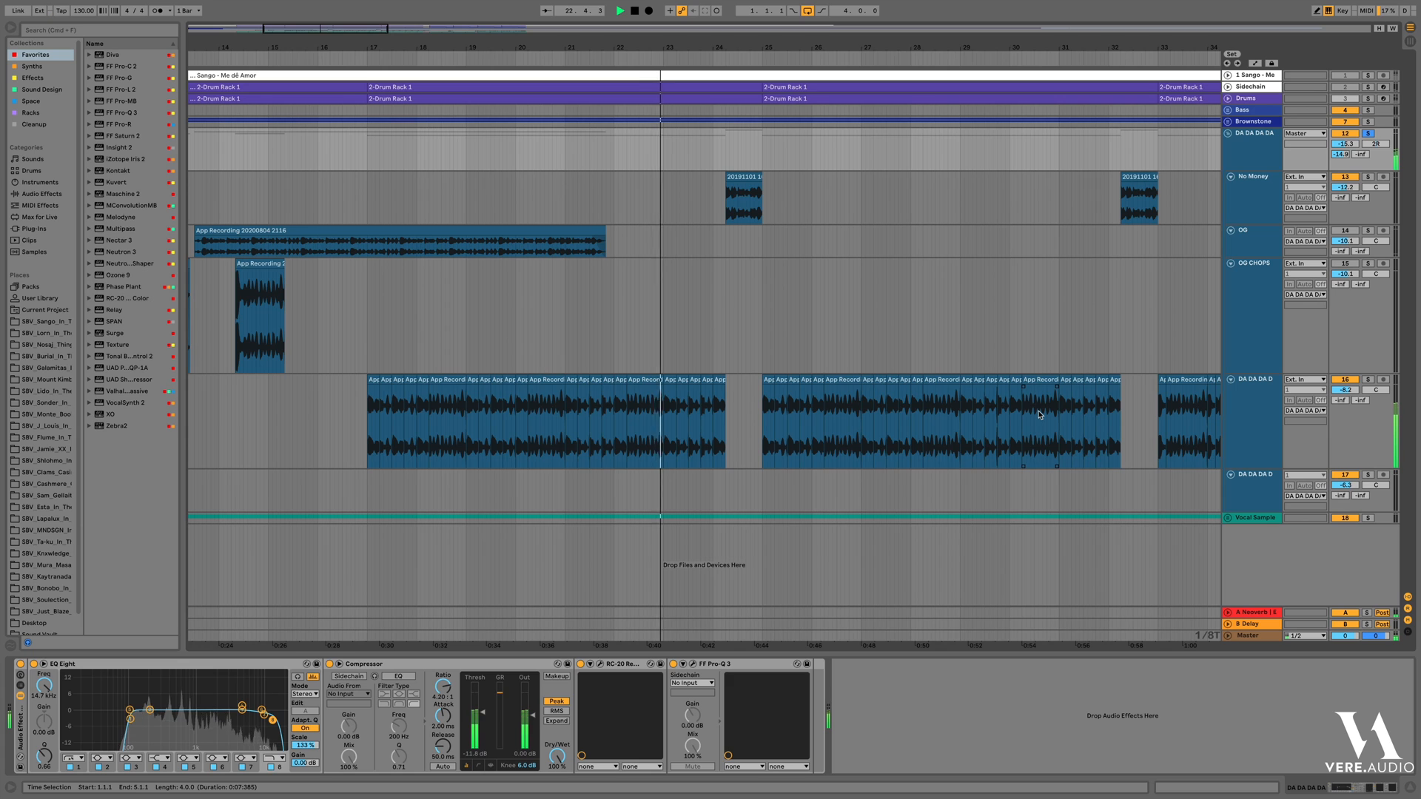
scroll(1040, 415, "right", 4)
scroll(1039, 415, "right", 3)
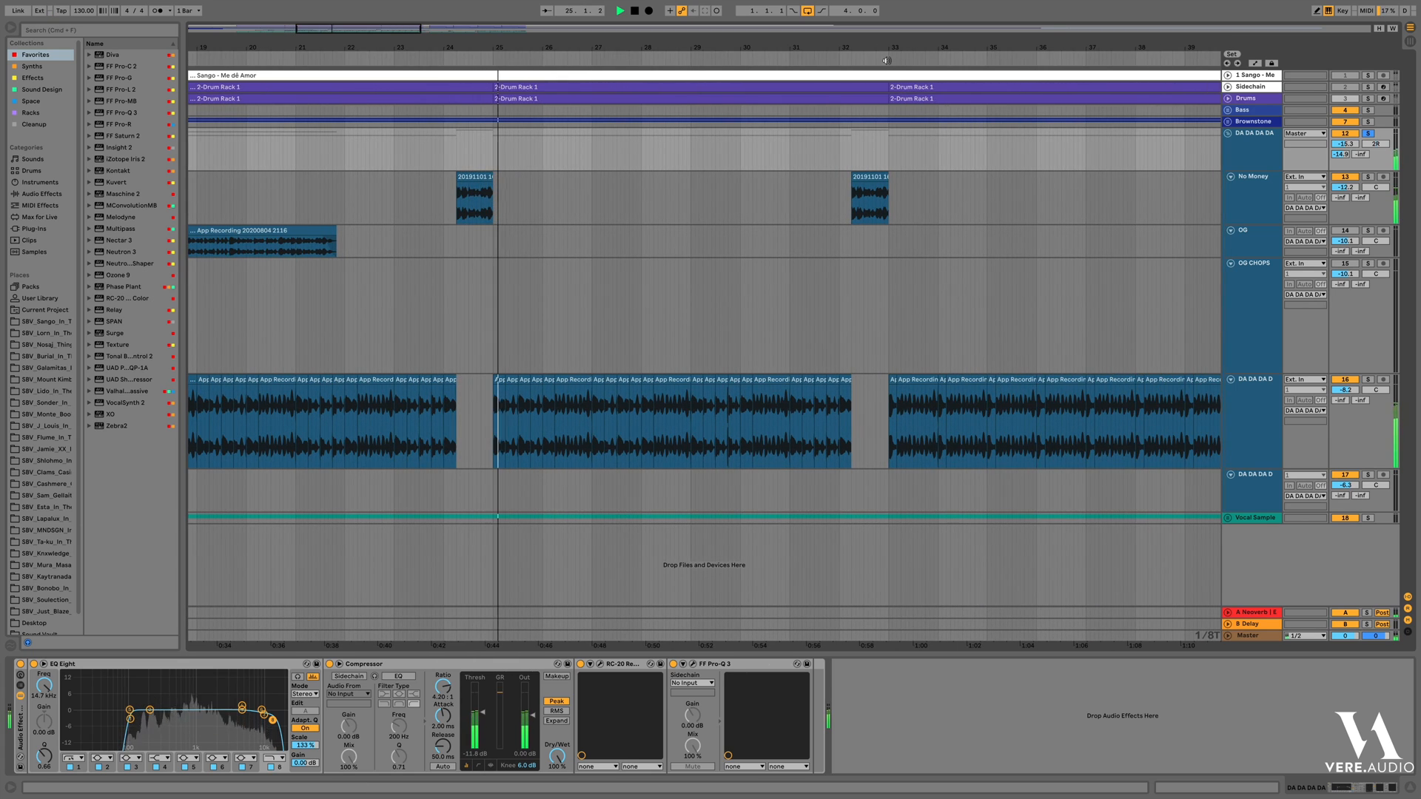
left_click(937, 153)
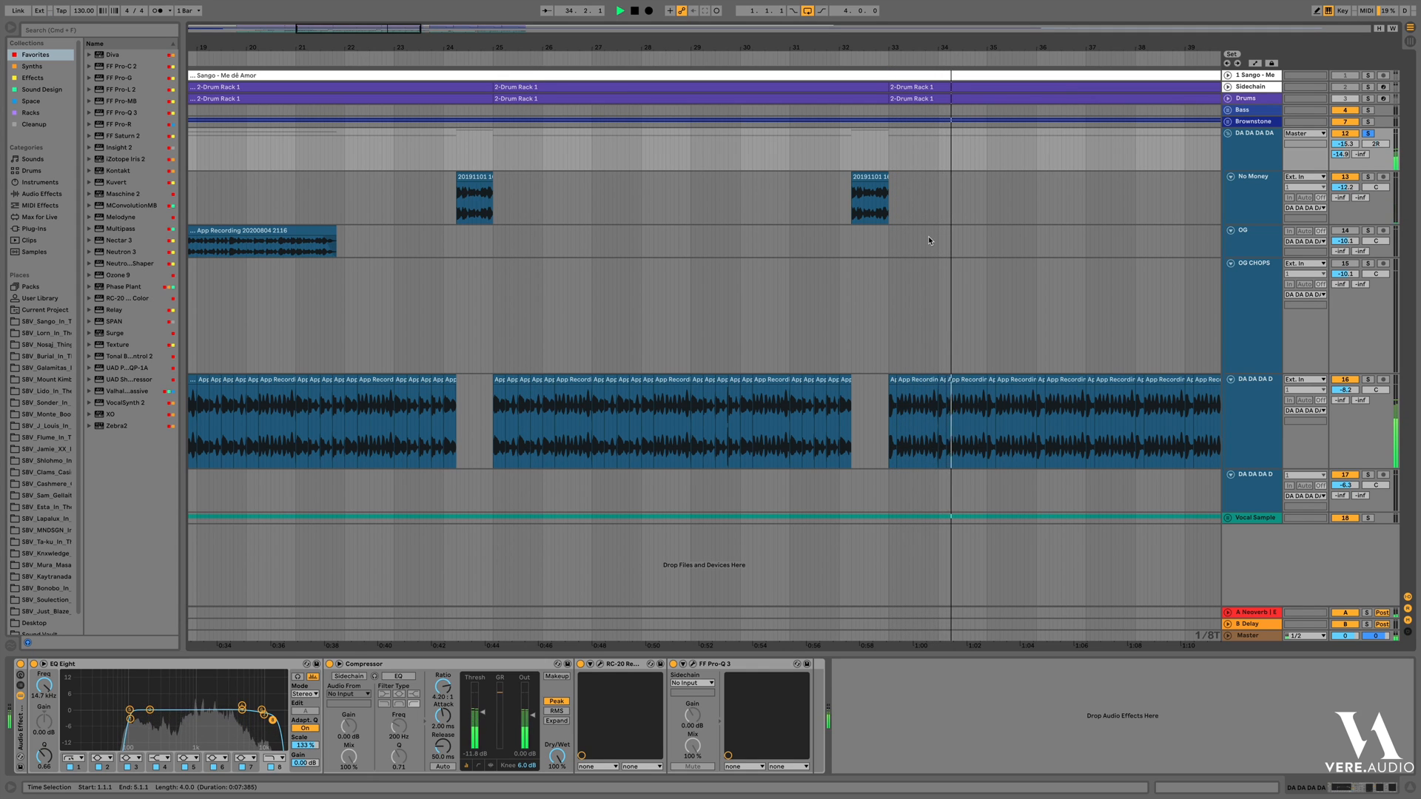
scroll(925, 282, "right", 3)
scroll(925, 282, "right", 3)
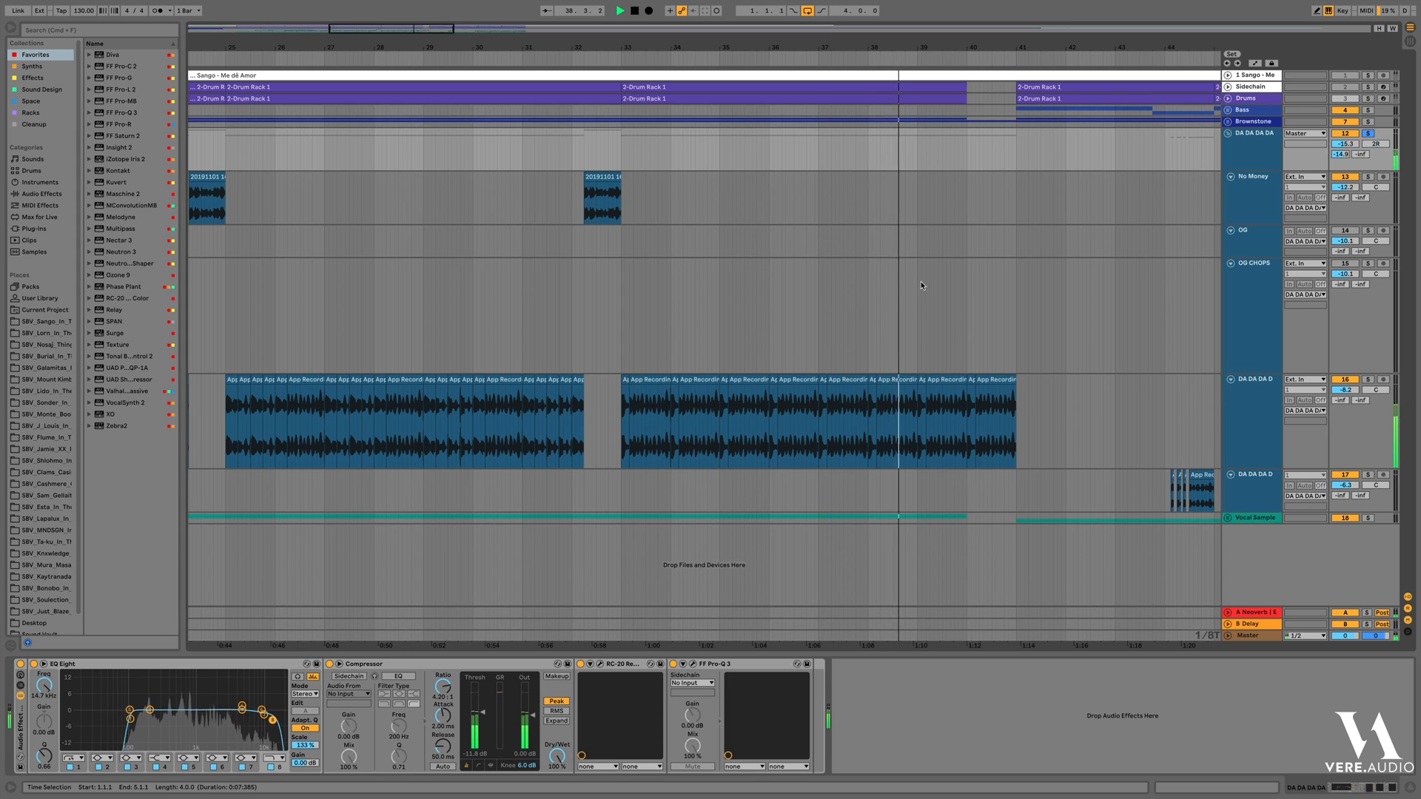
Solo the OG track and play it from just before its App Recording clip
scroll(675, 280, "left", 5)
scroll(675, 281, "left", 5)
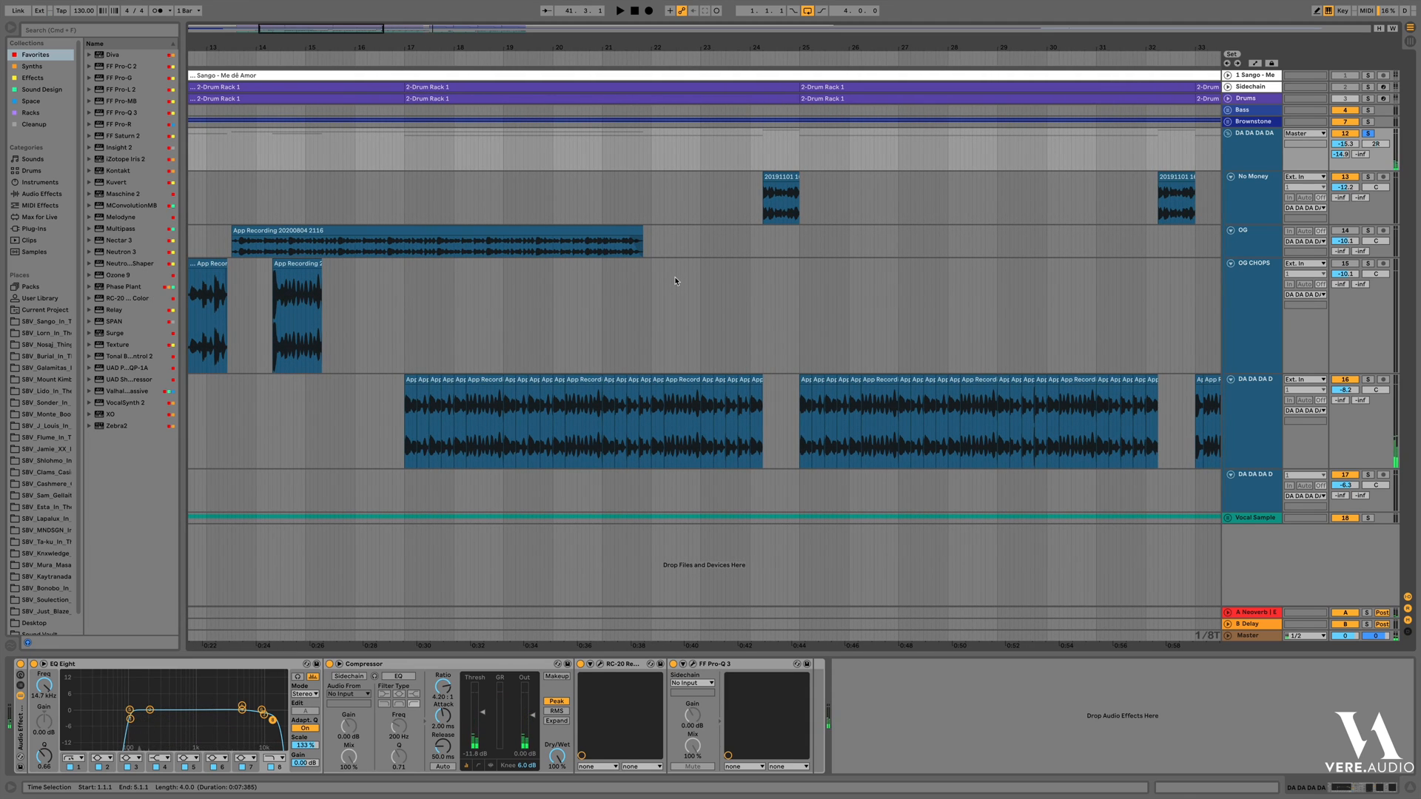
scroll(675, 281, "left", 4)
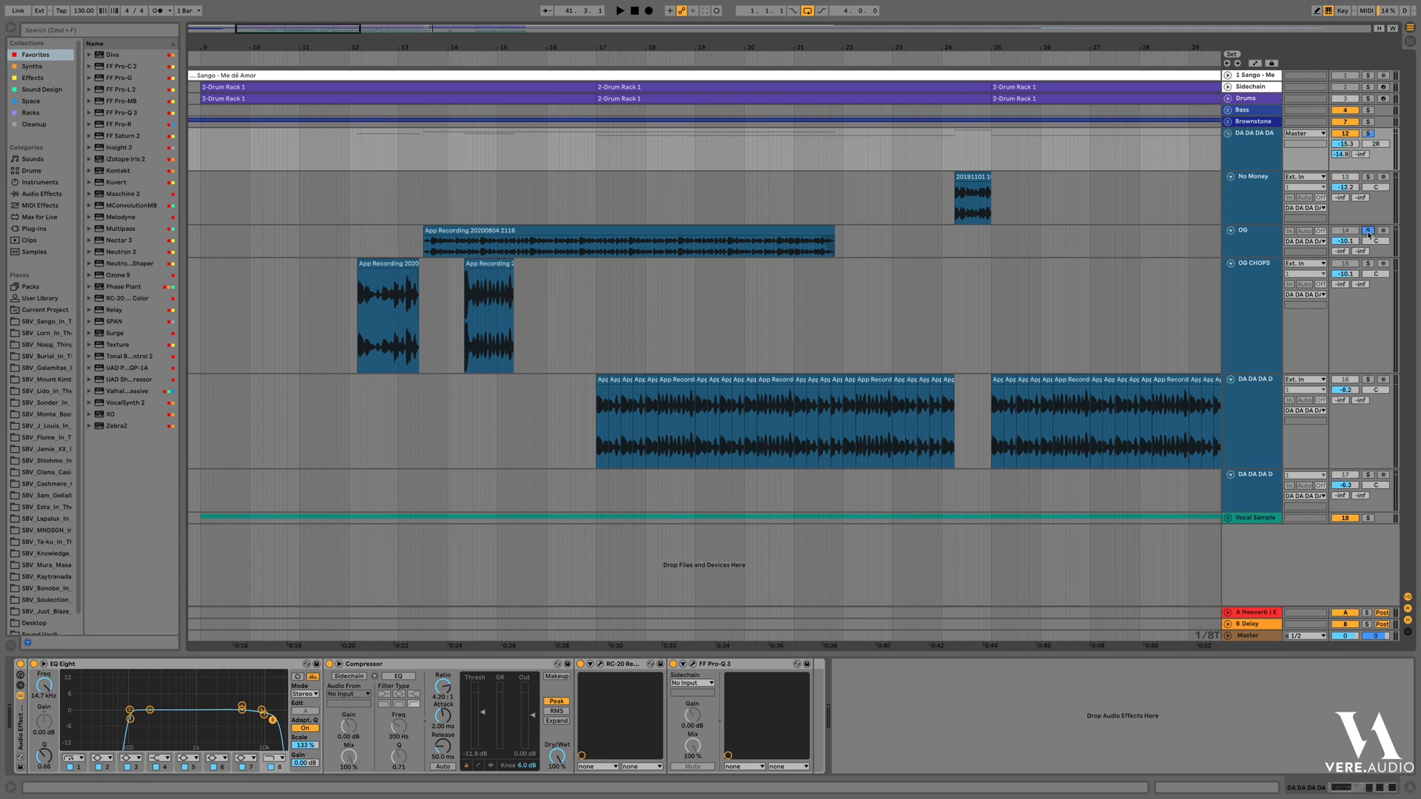
left_click(409, 64)
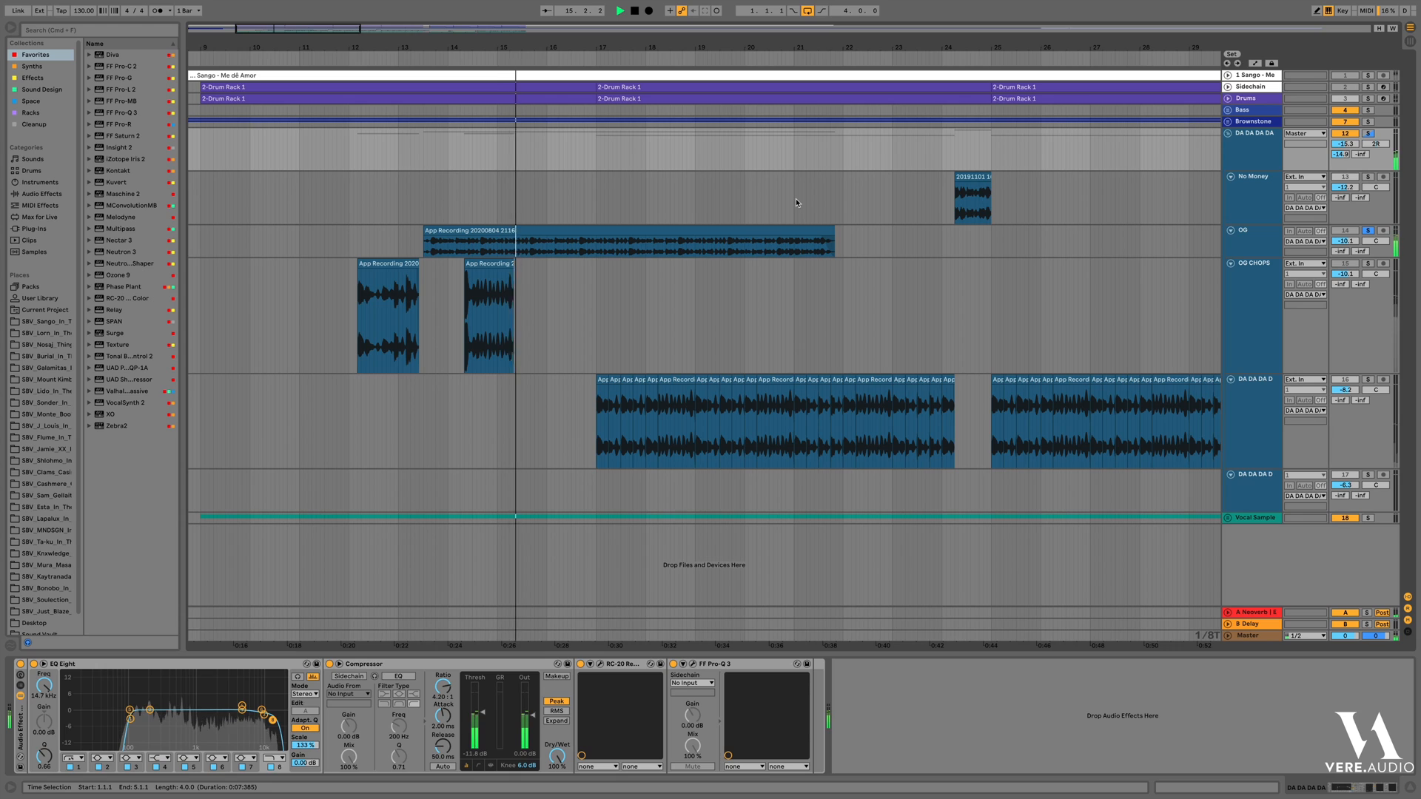
Show the OG track's effect chain and enlarge the track for a larger waveform view
left_click(1264, 251)
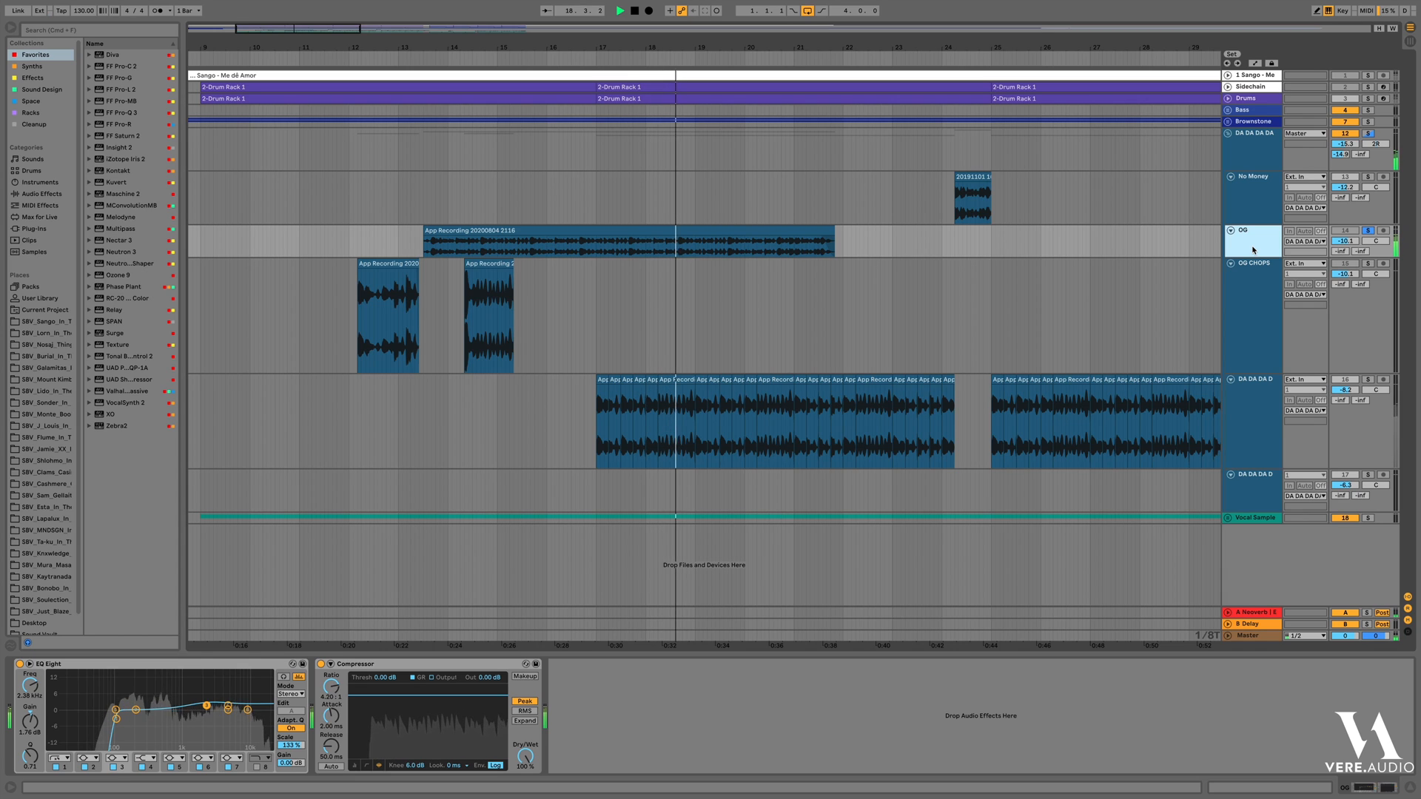
left_click_drag(1250, 257, 1250, 288)
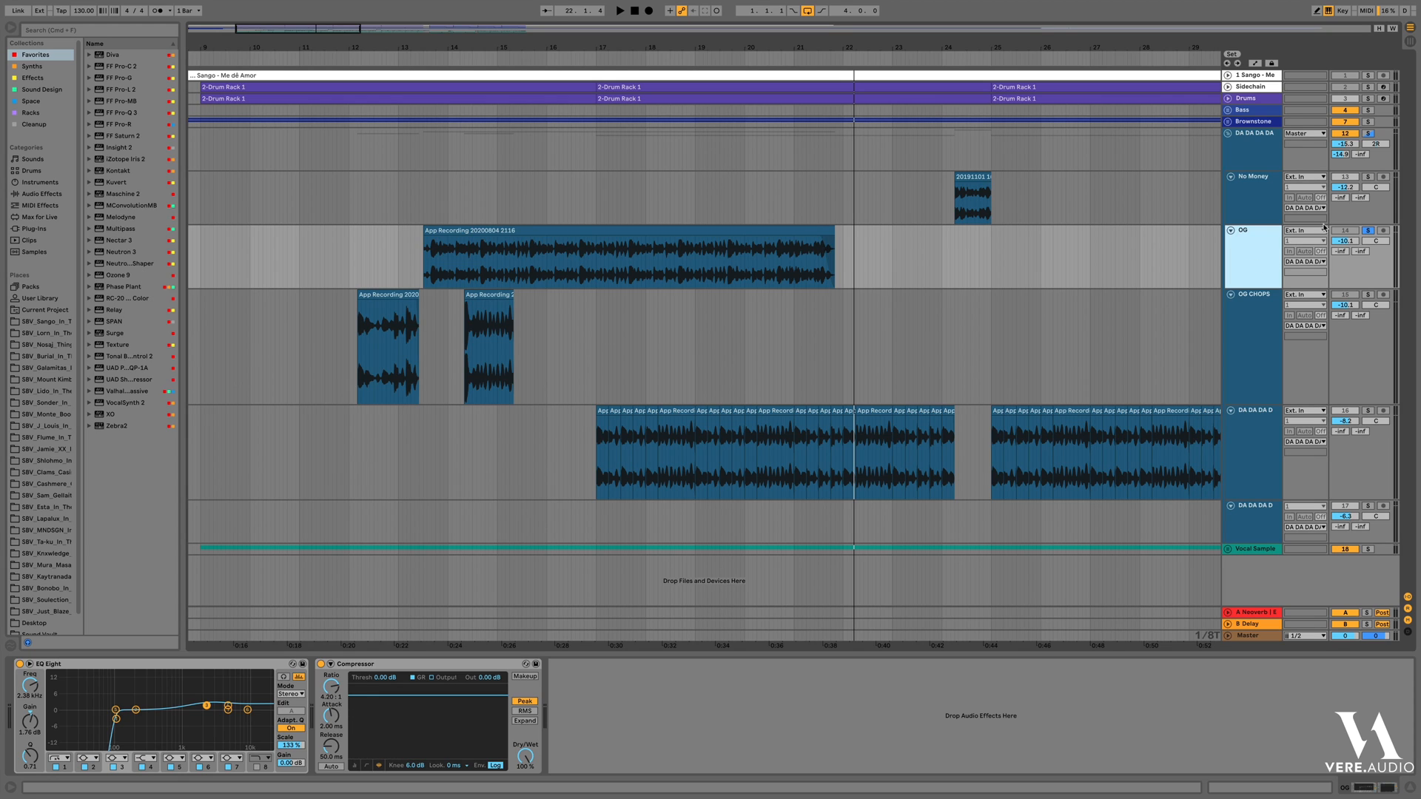
Play the Sango - Me dê Amor reference track solo from just before bar 17 and lower its volume to about -22 dB
left_click(1366, 232)
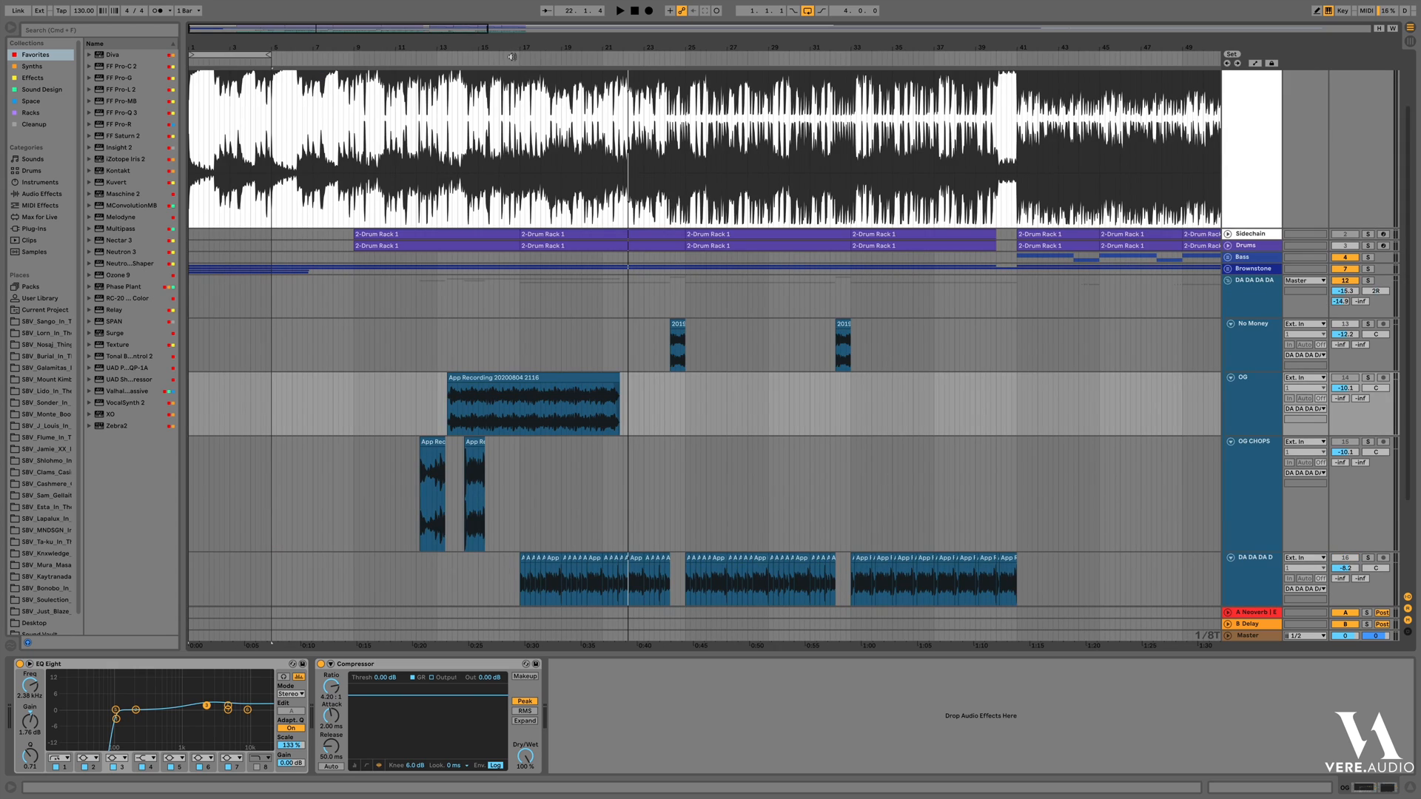
left_click(510, 56)
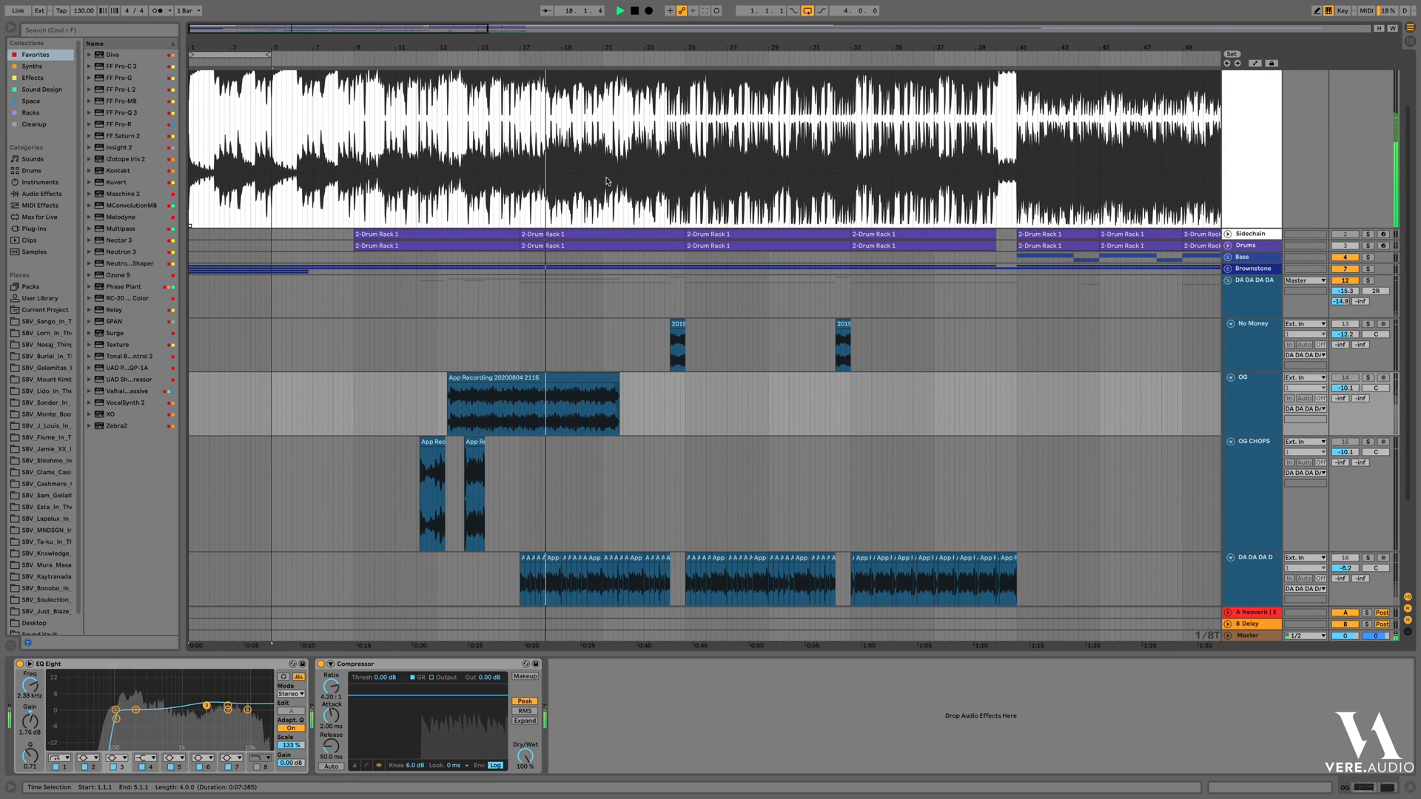
scroll(814, 163, "up", 2)
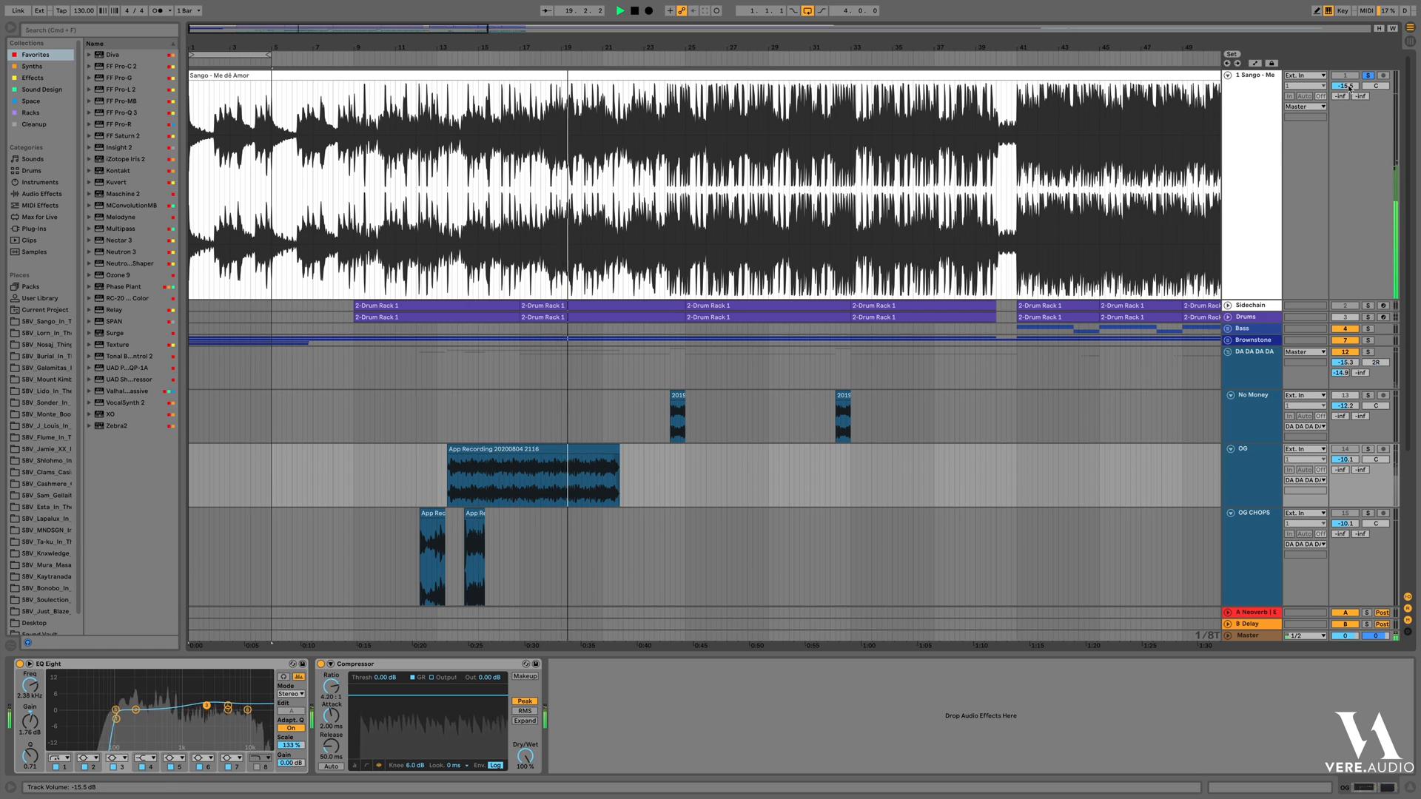
left_click_drag(1344, 86, 1345, 137)
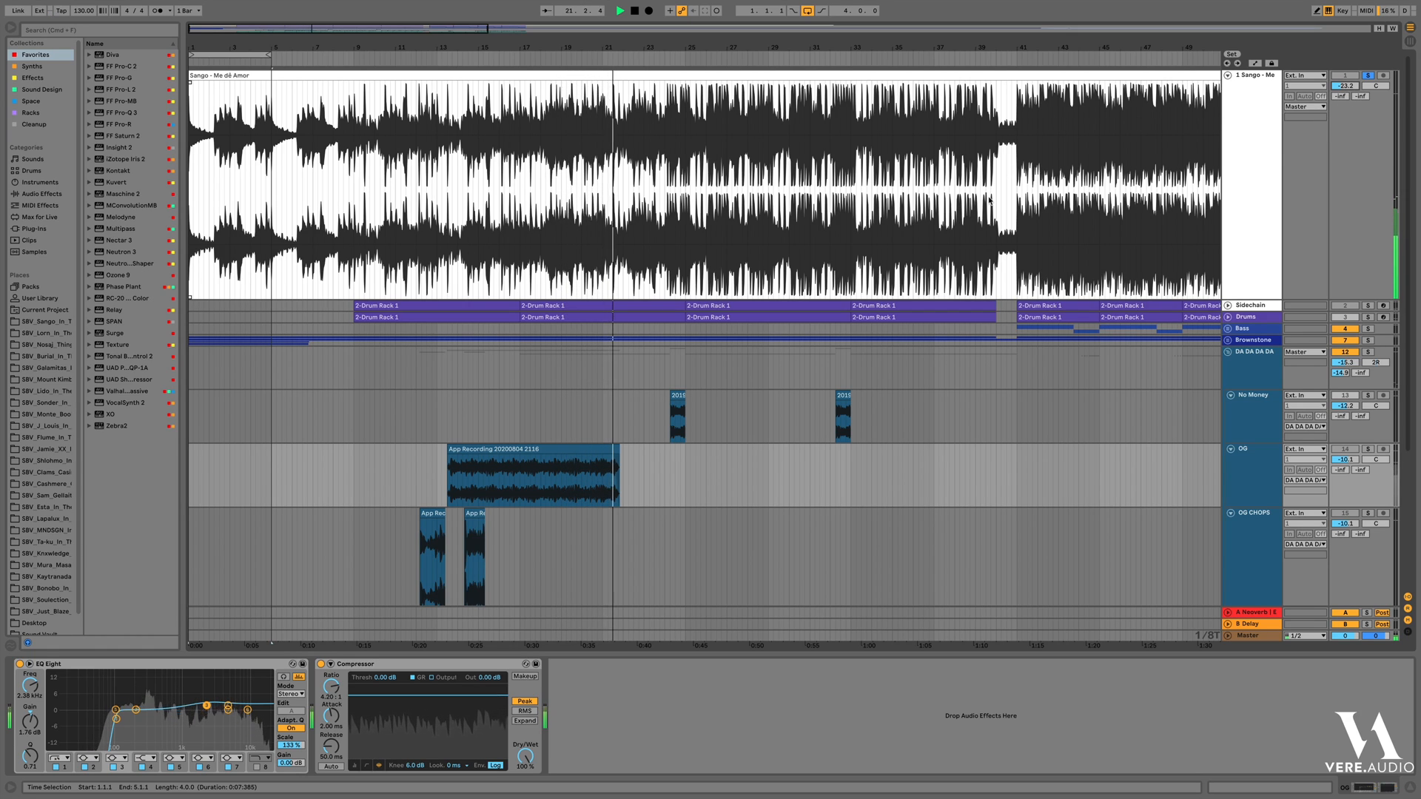
left_click(1246, 127)
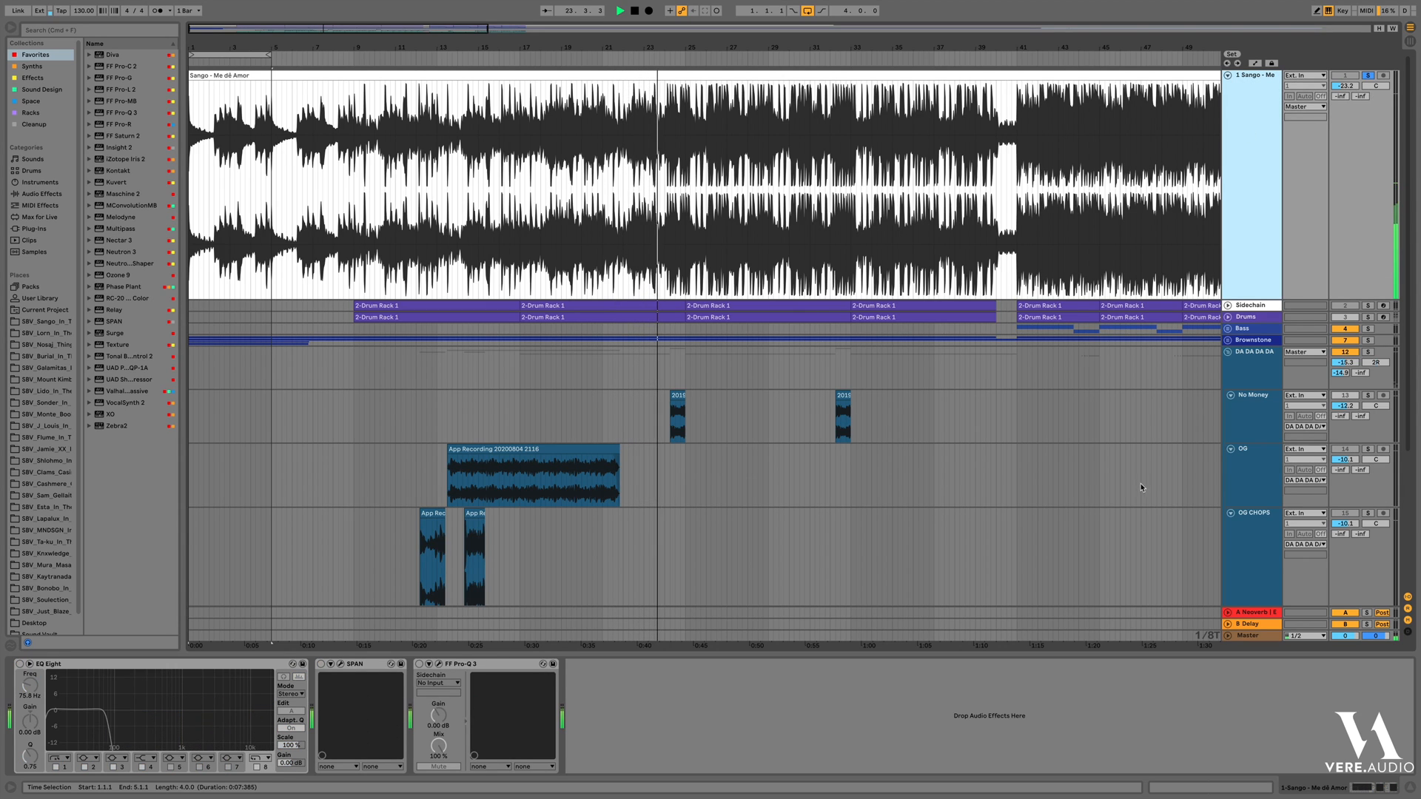
Switch the solo back to the OG track, play it from bar 13, and fold the reference track
left_click(1252, 484)
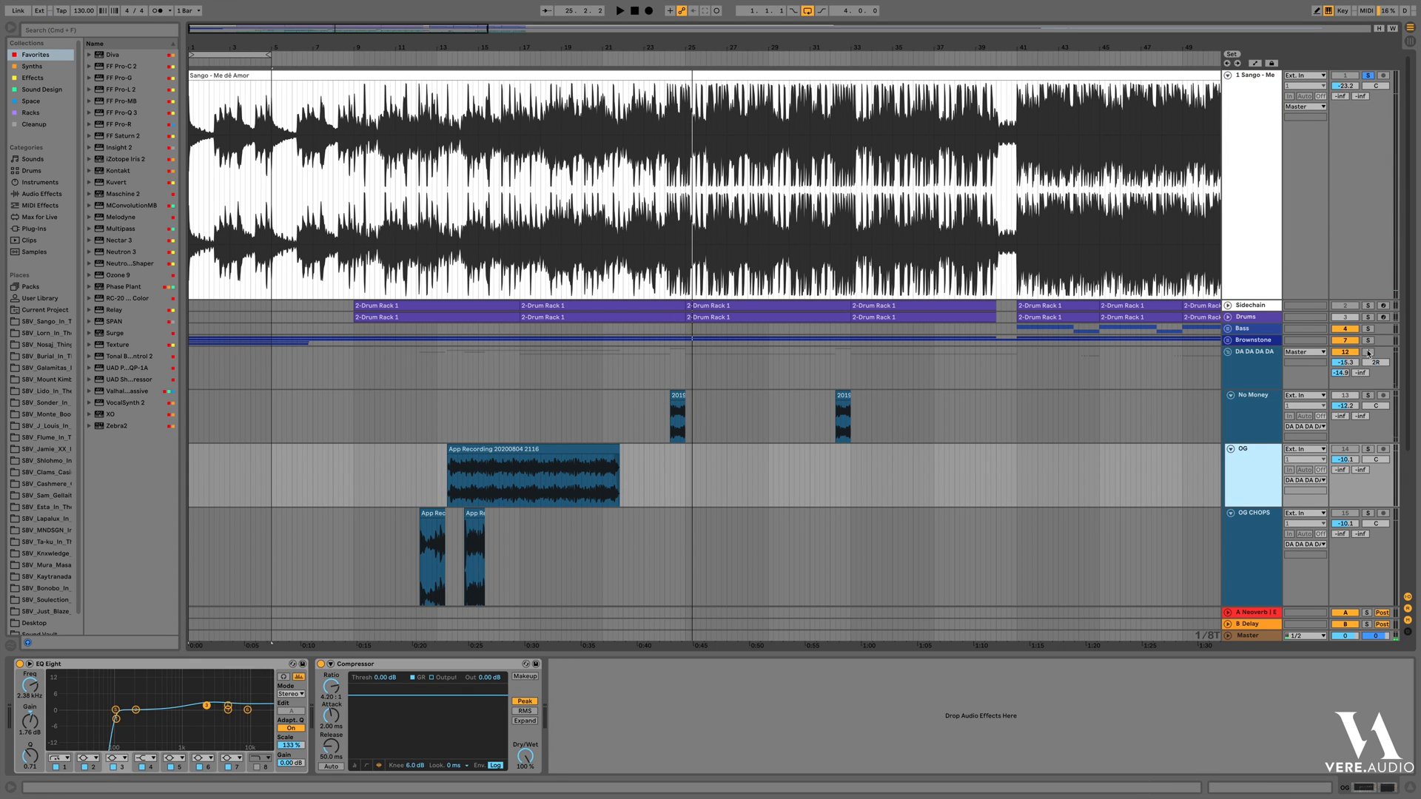
left_click(438, 64)
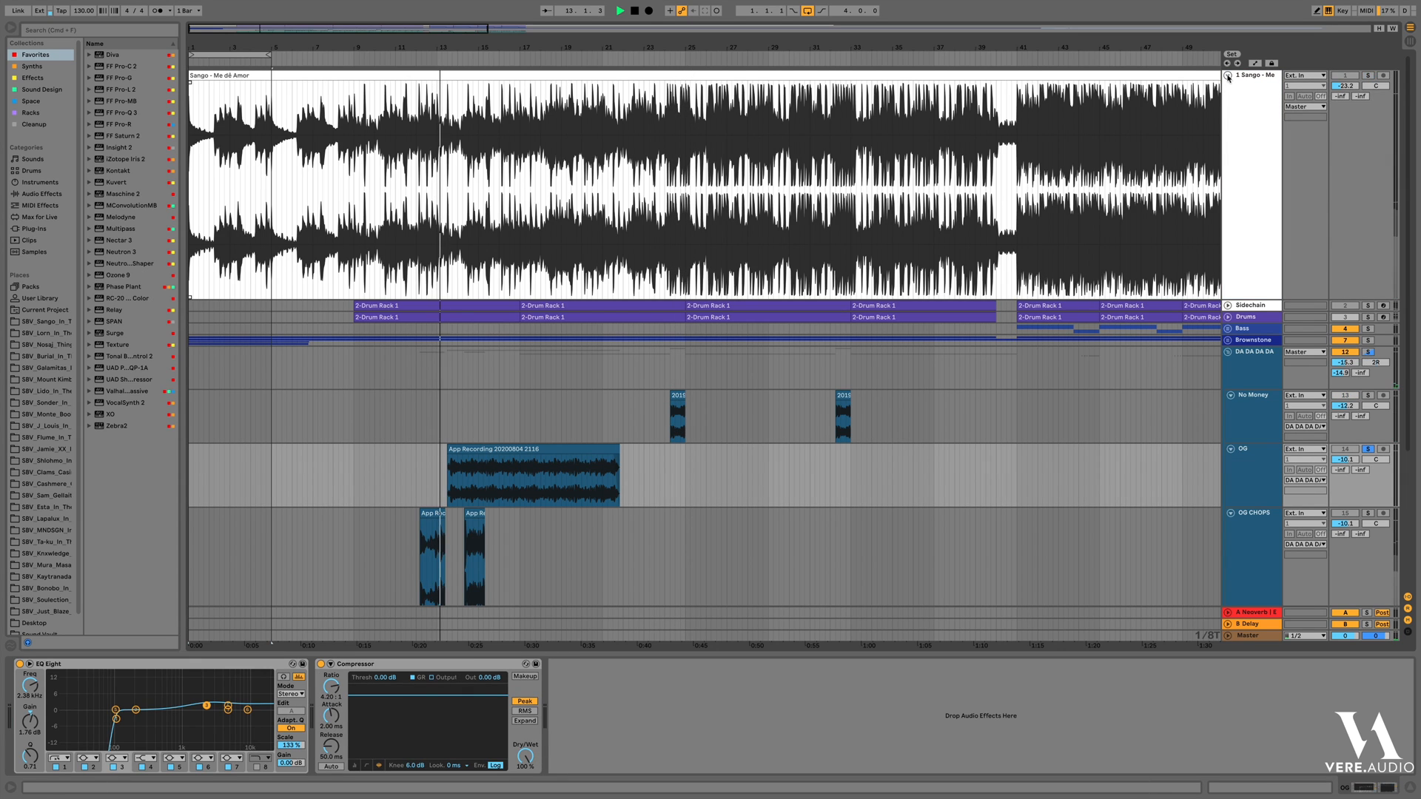
left_click(1227, 75)
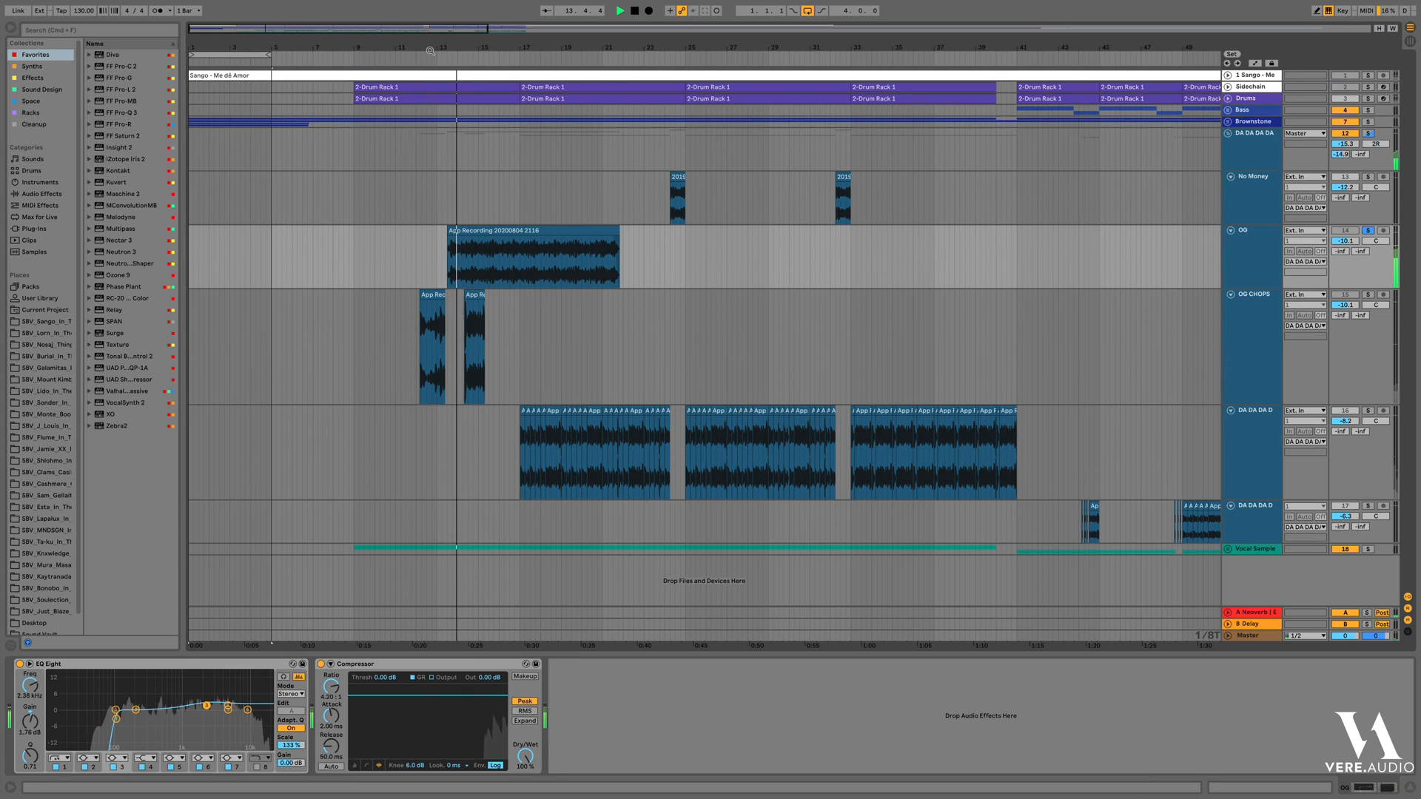
Highlight the chopped App Recording clips at the start of the section beginning at bar 17 and examine their arrangement
left_click_drag(430, 51, 432, 89)
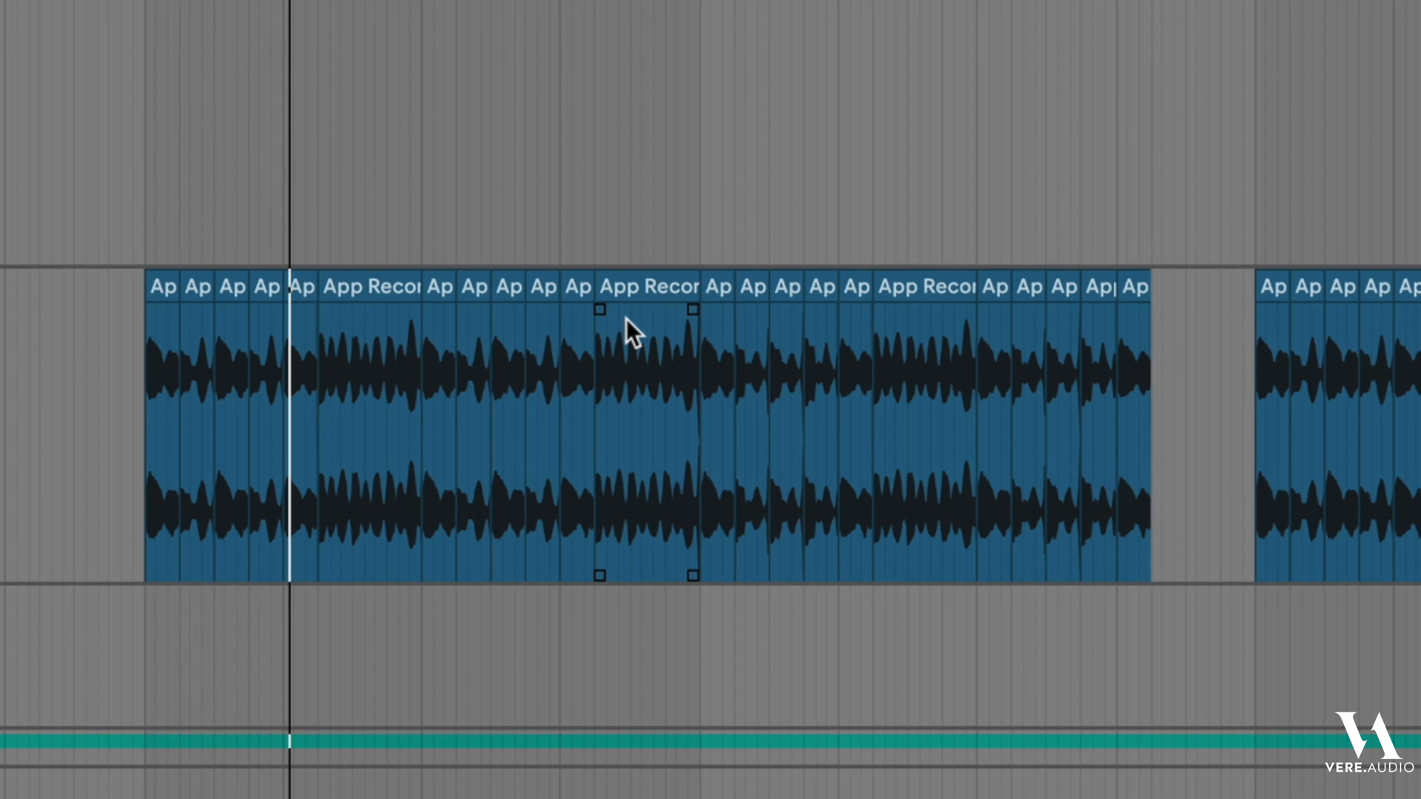
left_click_drag(213, 365, 881, 366)
key("z")
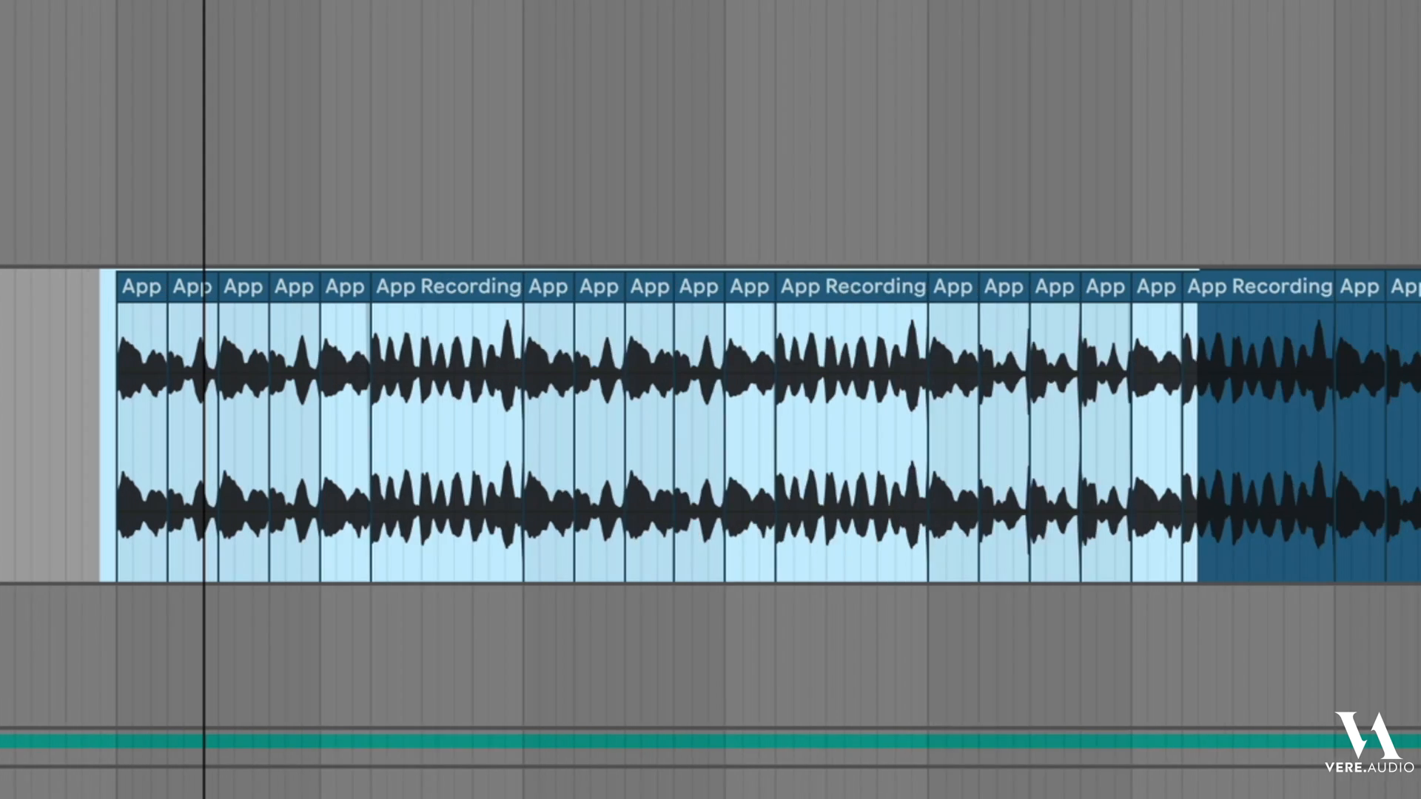
left_click(570, 119)
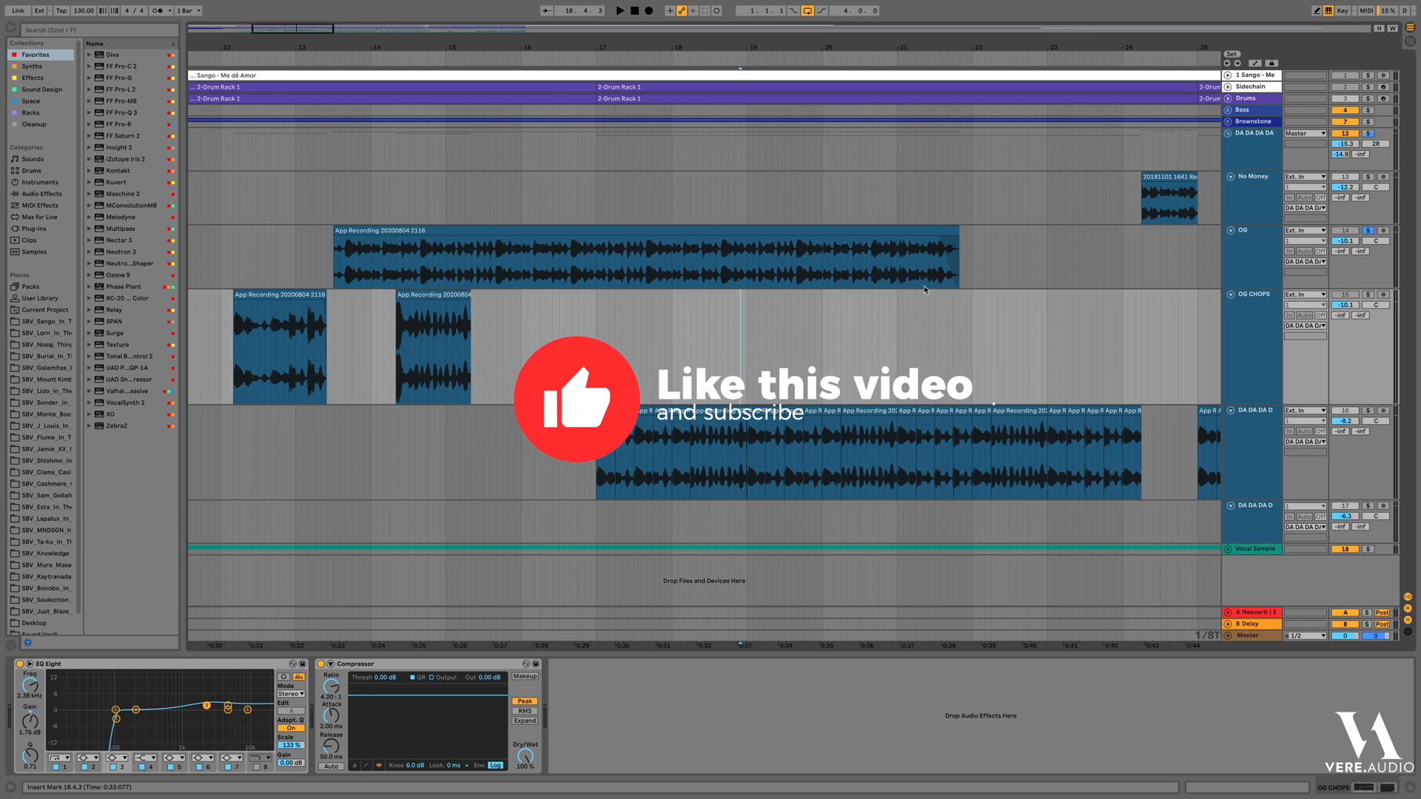
Solo the OG CHOPS track and play its two clips, stopping playback after the second one
left_click(1367, 295)
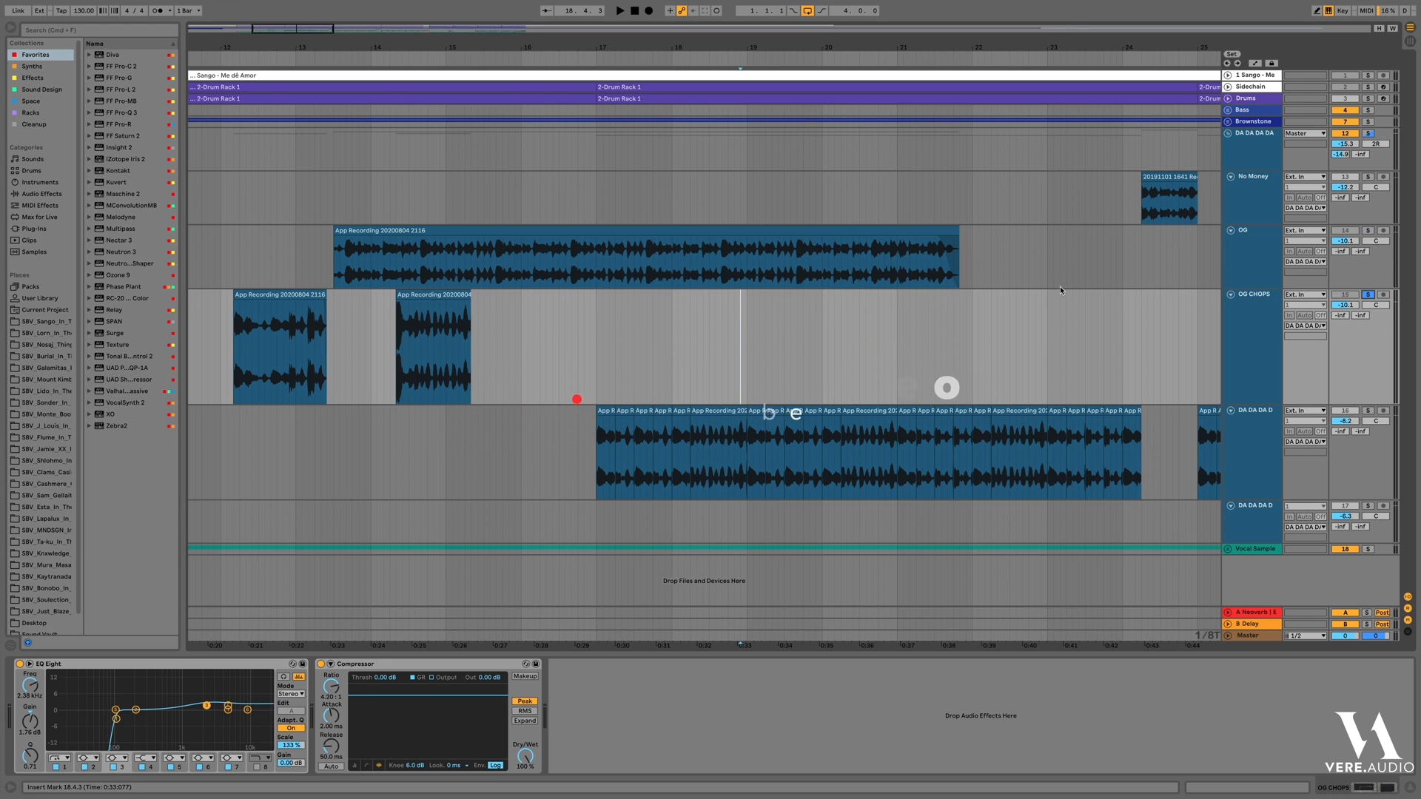
left_click(205, 62)
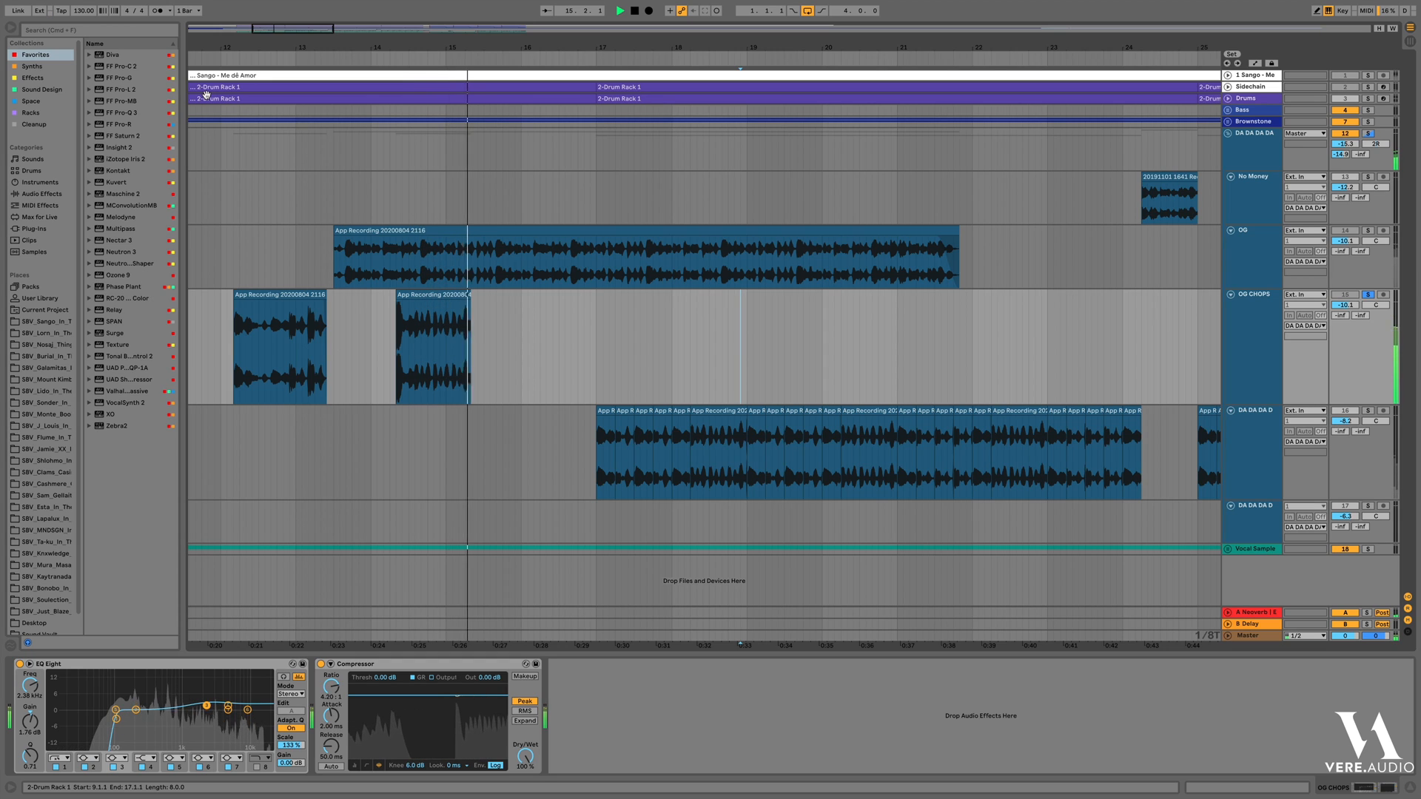
key("space")
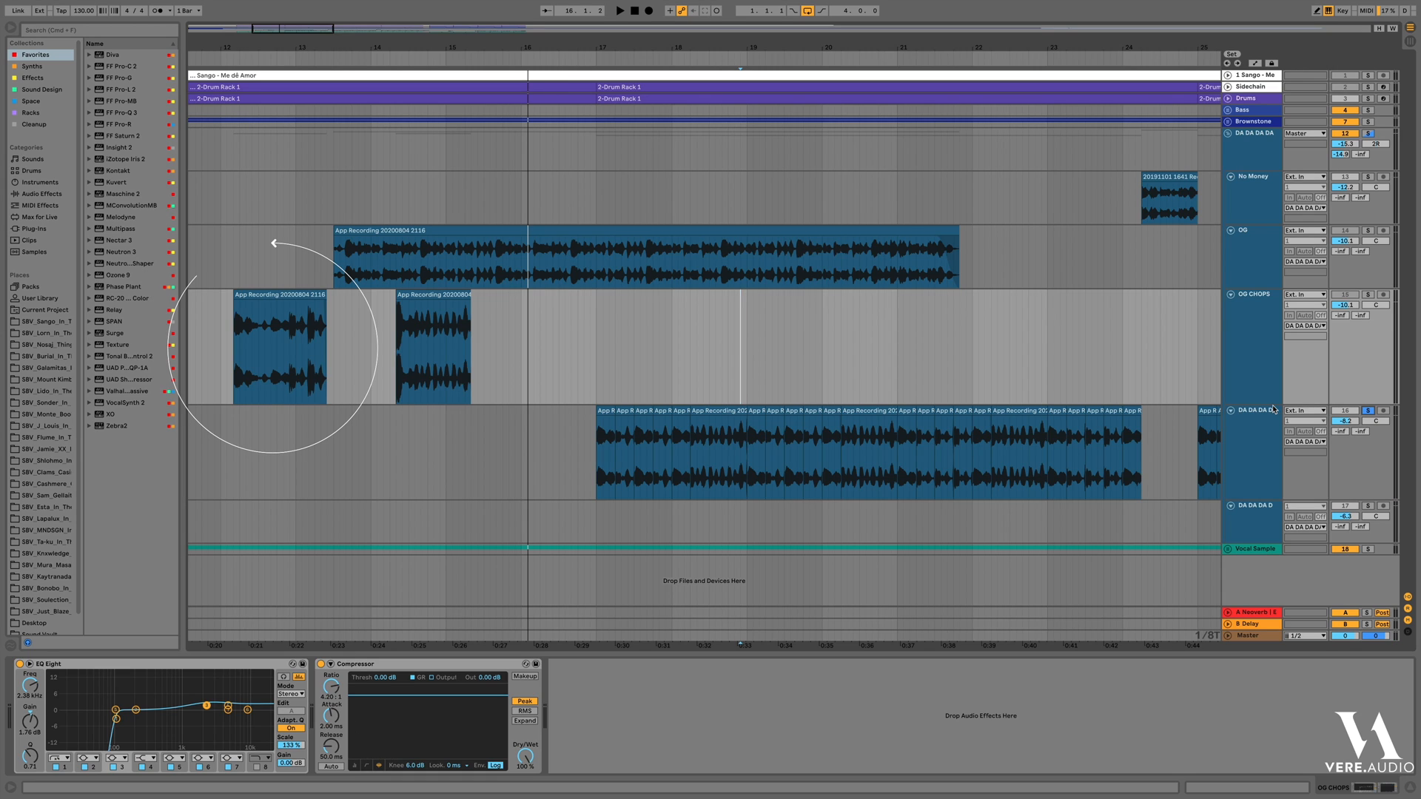
Solo the upper DA DA DA D track and play its chopped sections from bars 17, 29 and 33, stopping at the end
left_click(596, 59)
left_click_drag(591, 48, 591, 11)
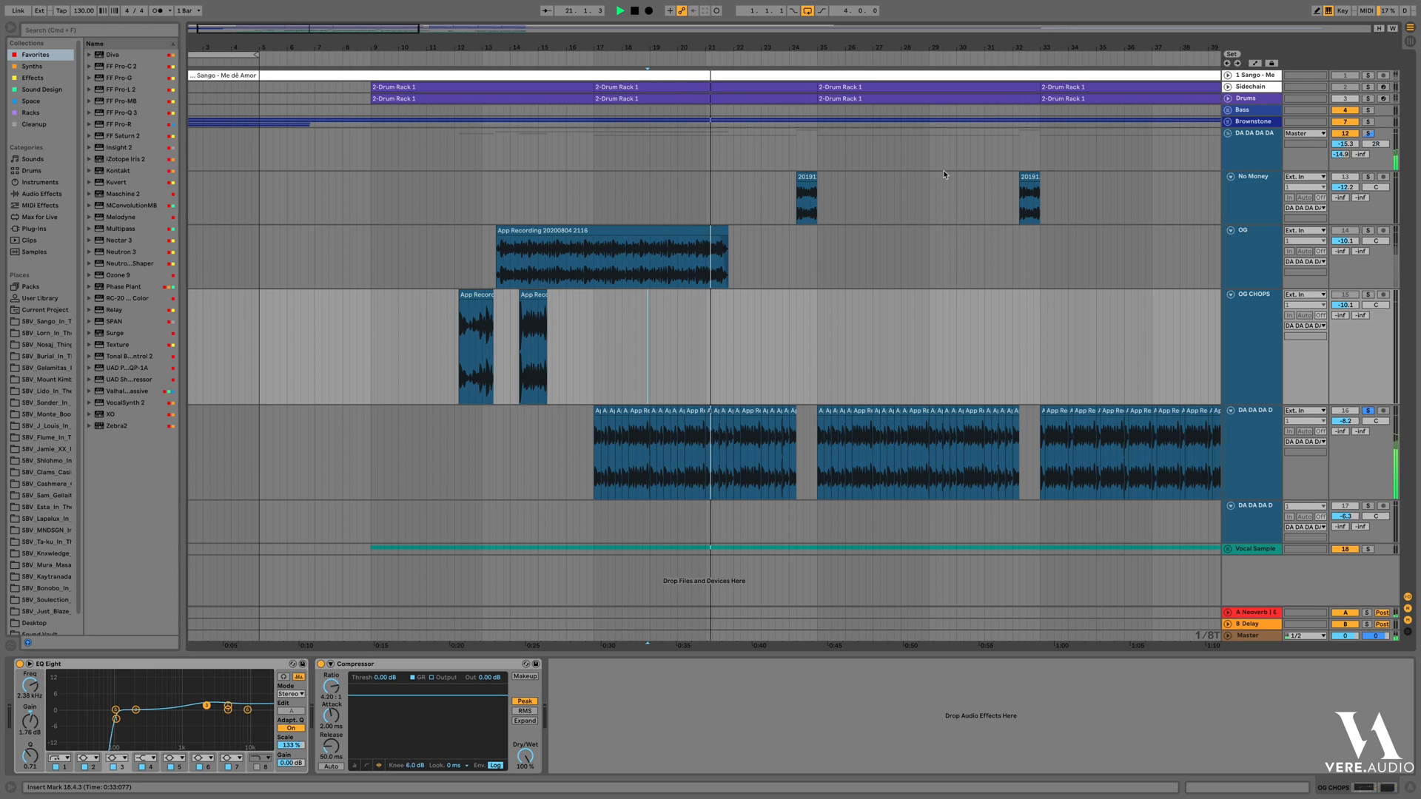
left_click(926, 63)
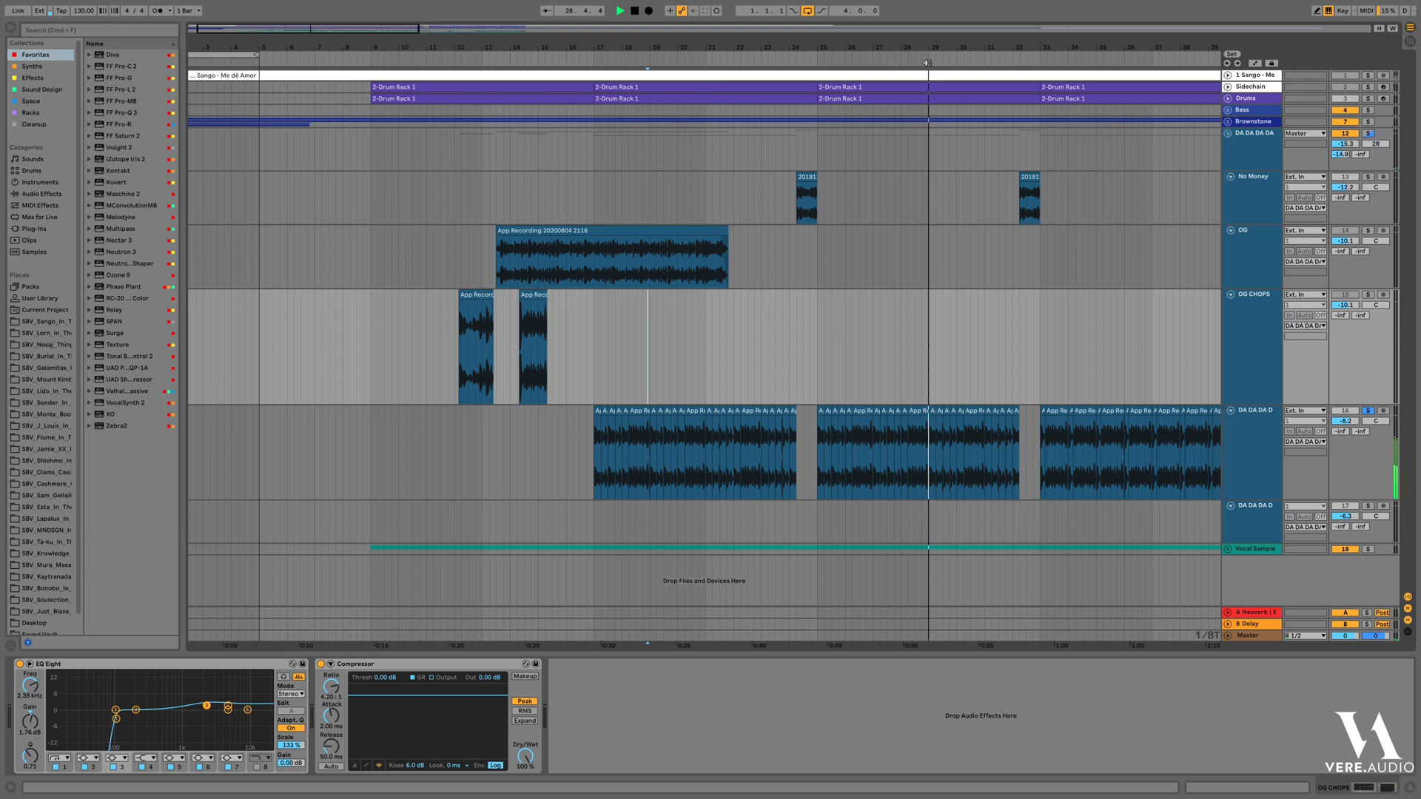
scroll(955, 294, "right", 10)
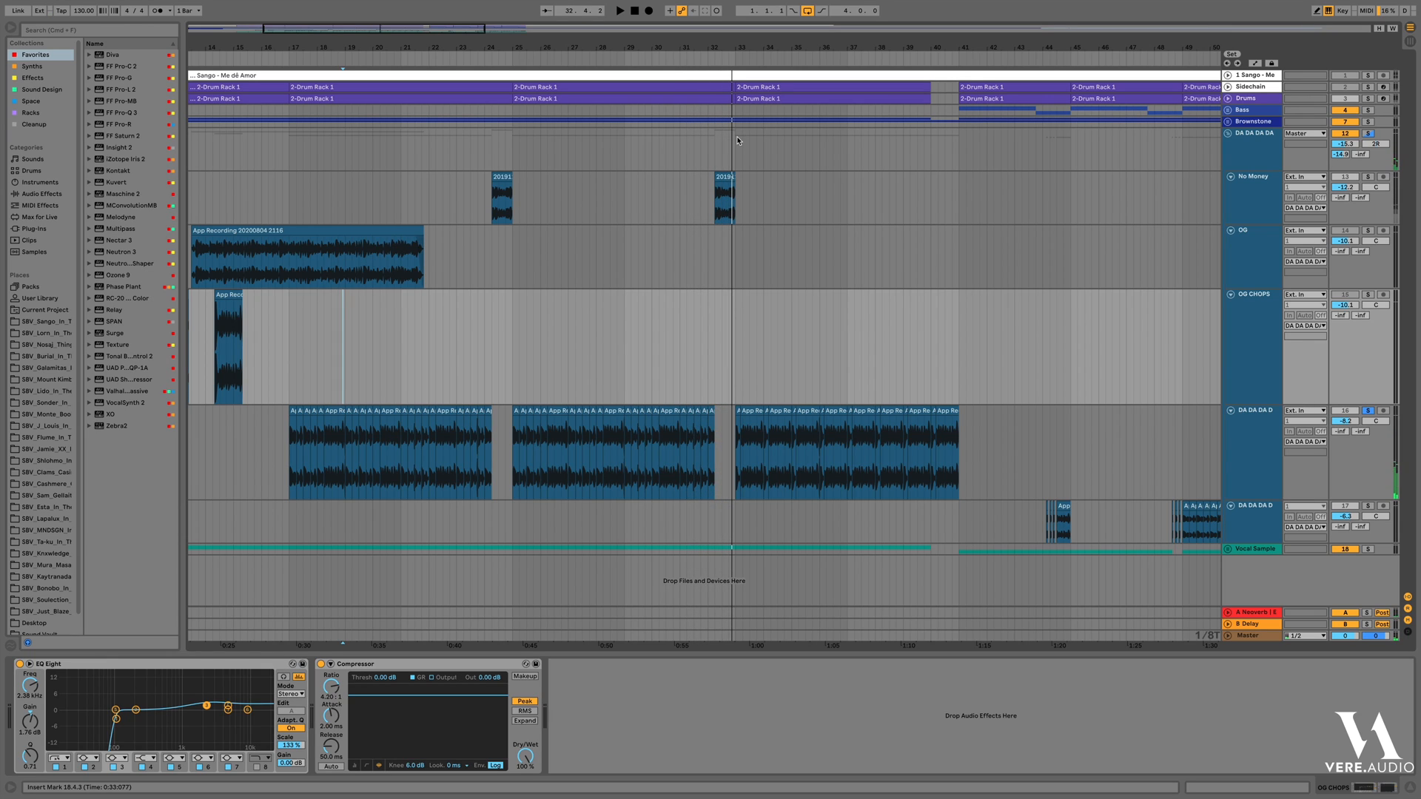
left_click(732, 60)
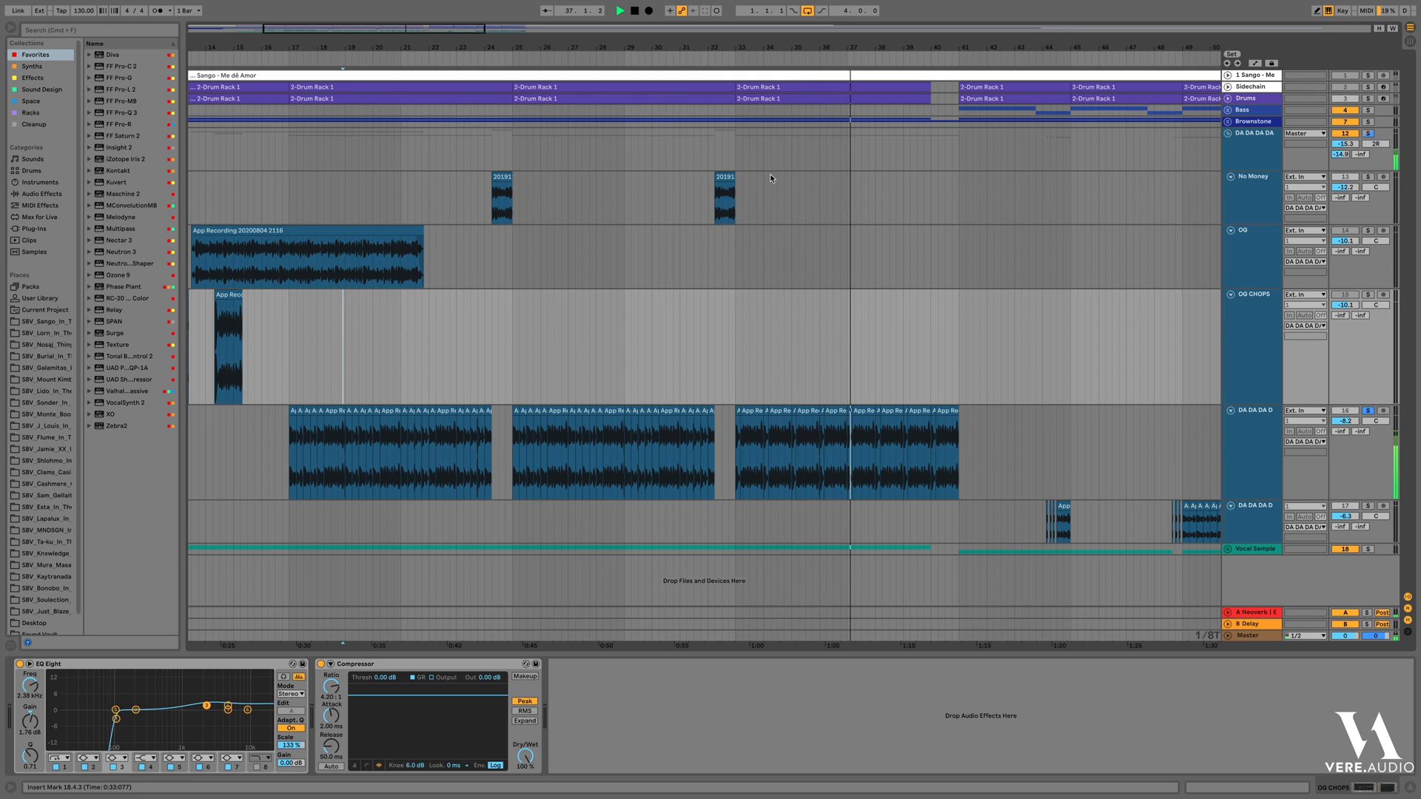
key("space")
Enlarge and solo the lower DA DA DA D track, framing its short chops just before bar 45
scroll(1095, 306, "right", 10)
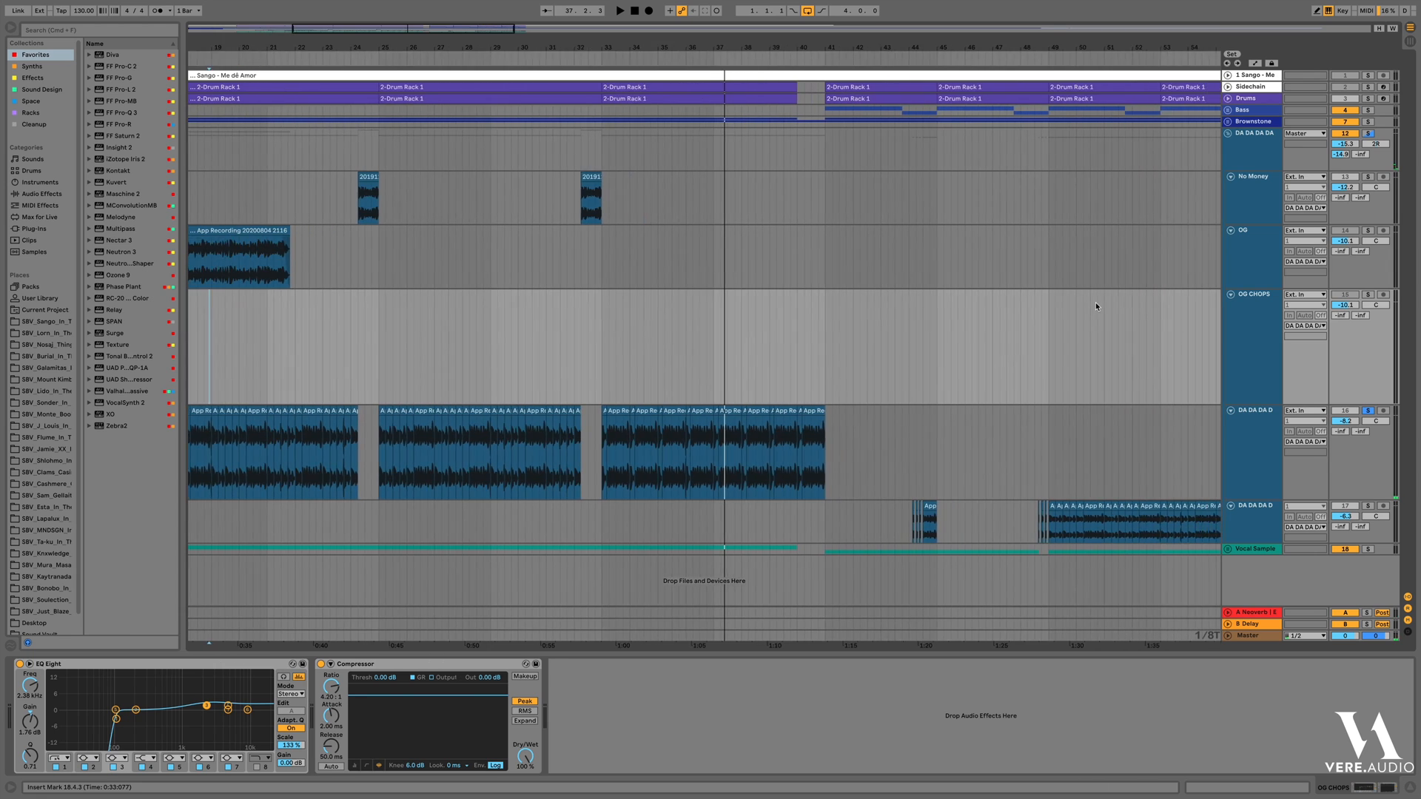
left_click_drag(1249, 542, 1253, 595)
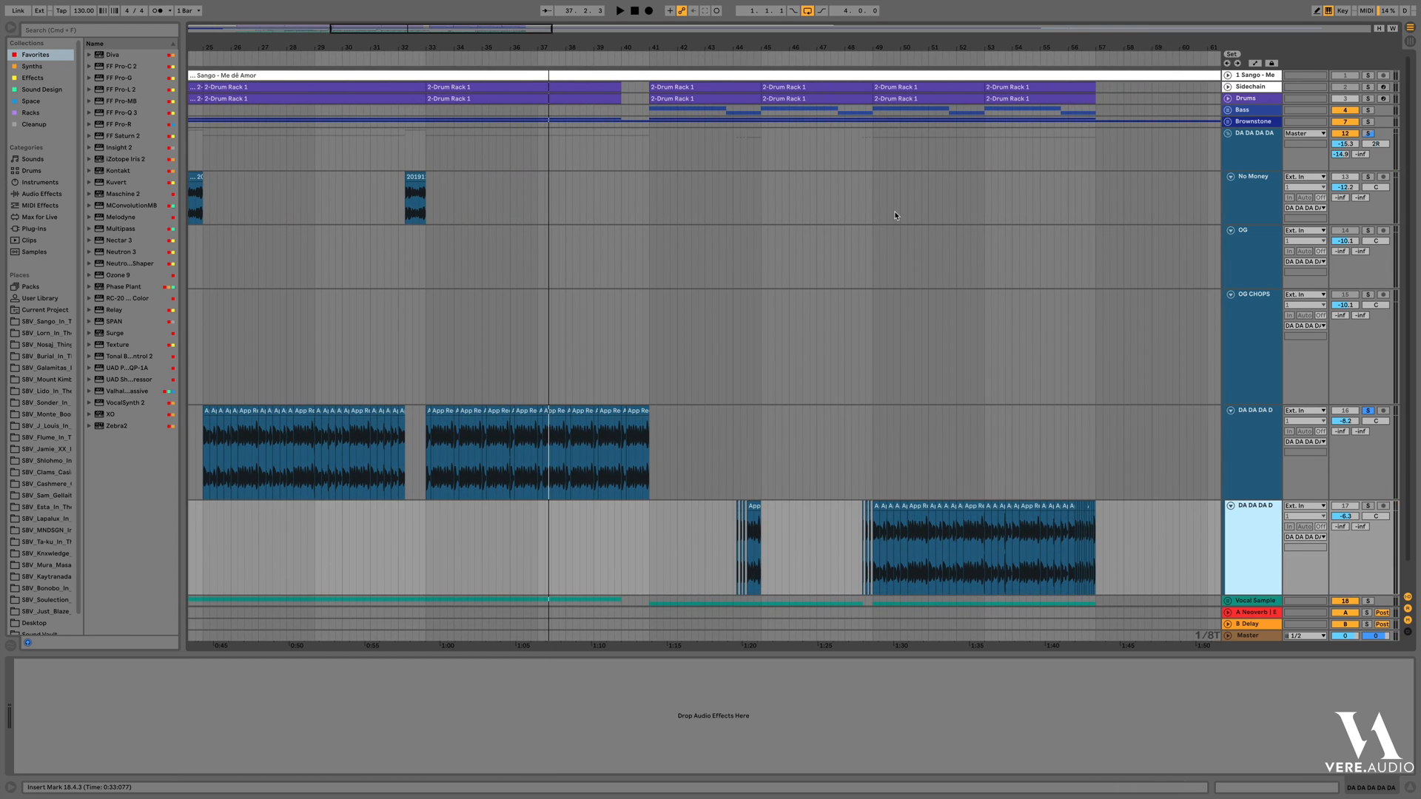
scroll(779, 136, "down", 2)
left_click_drag(766, 44, 1018, 305)
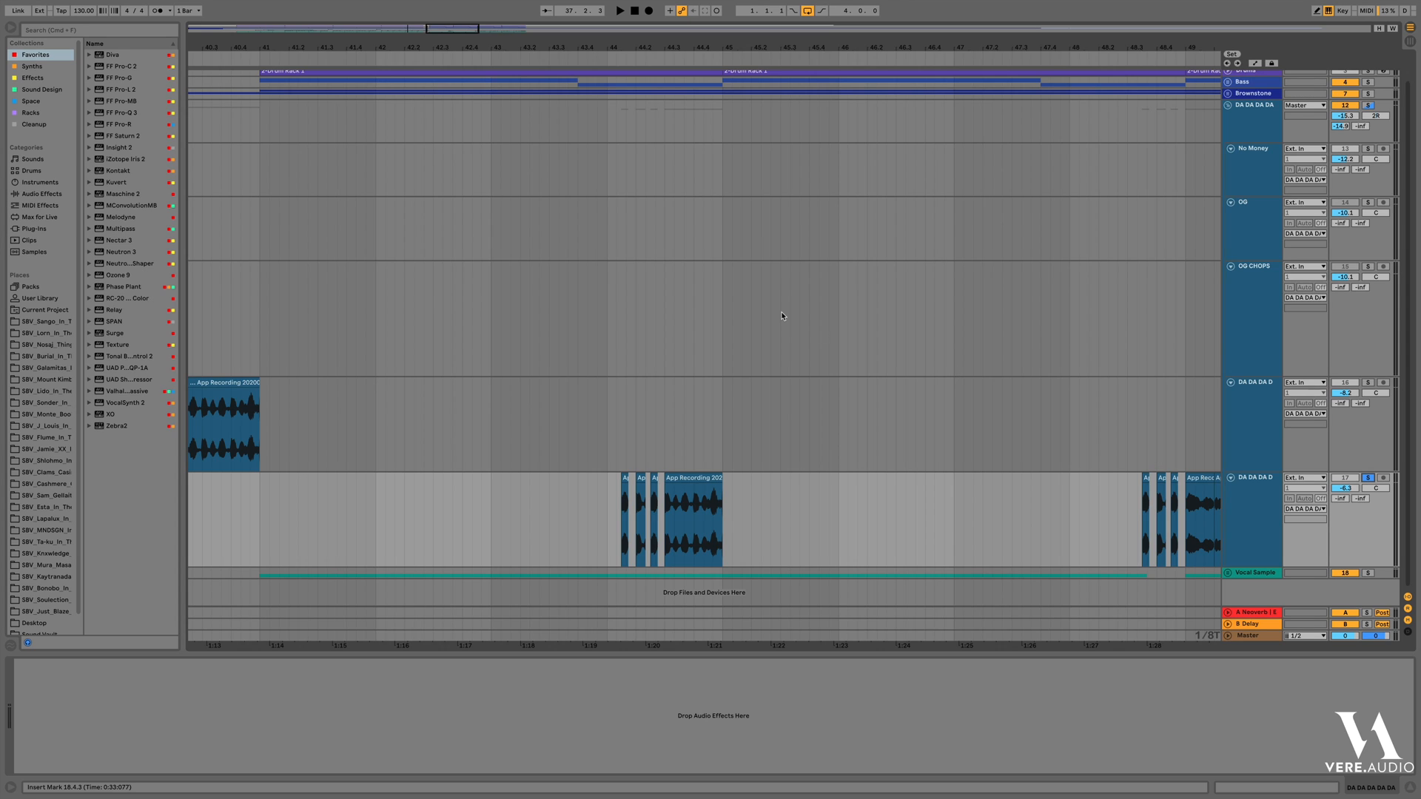
Play the lower DA DA DA D track's short chops from bar 44 and the following chops from bar 48
left_click(608, 63)
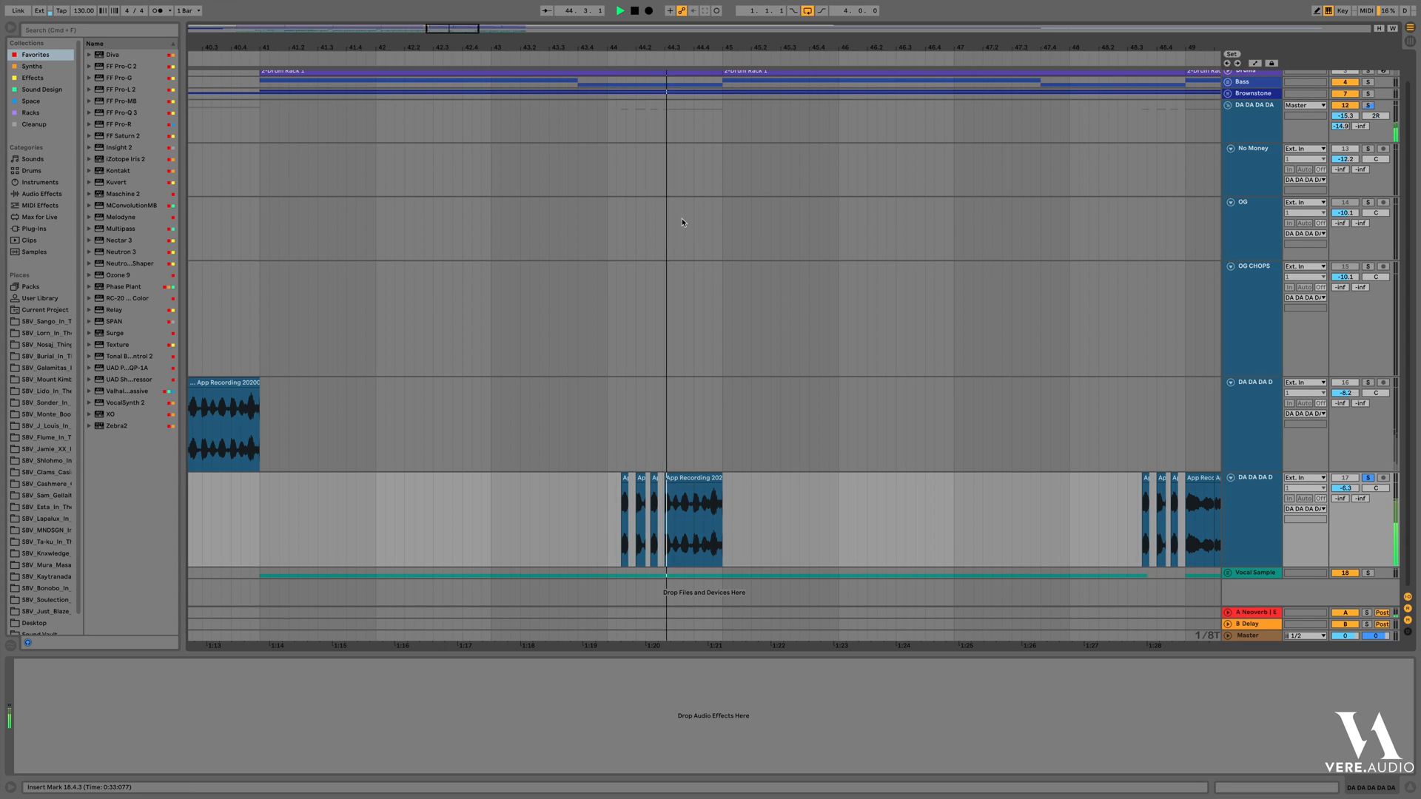
left_click(587, 60)
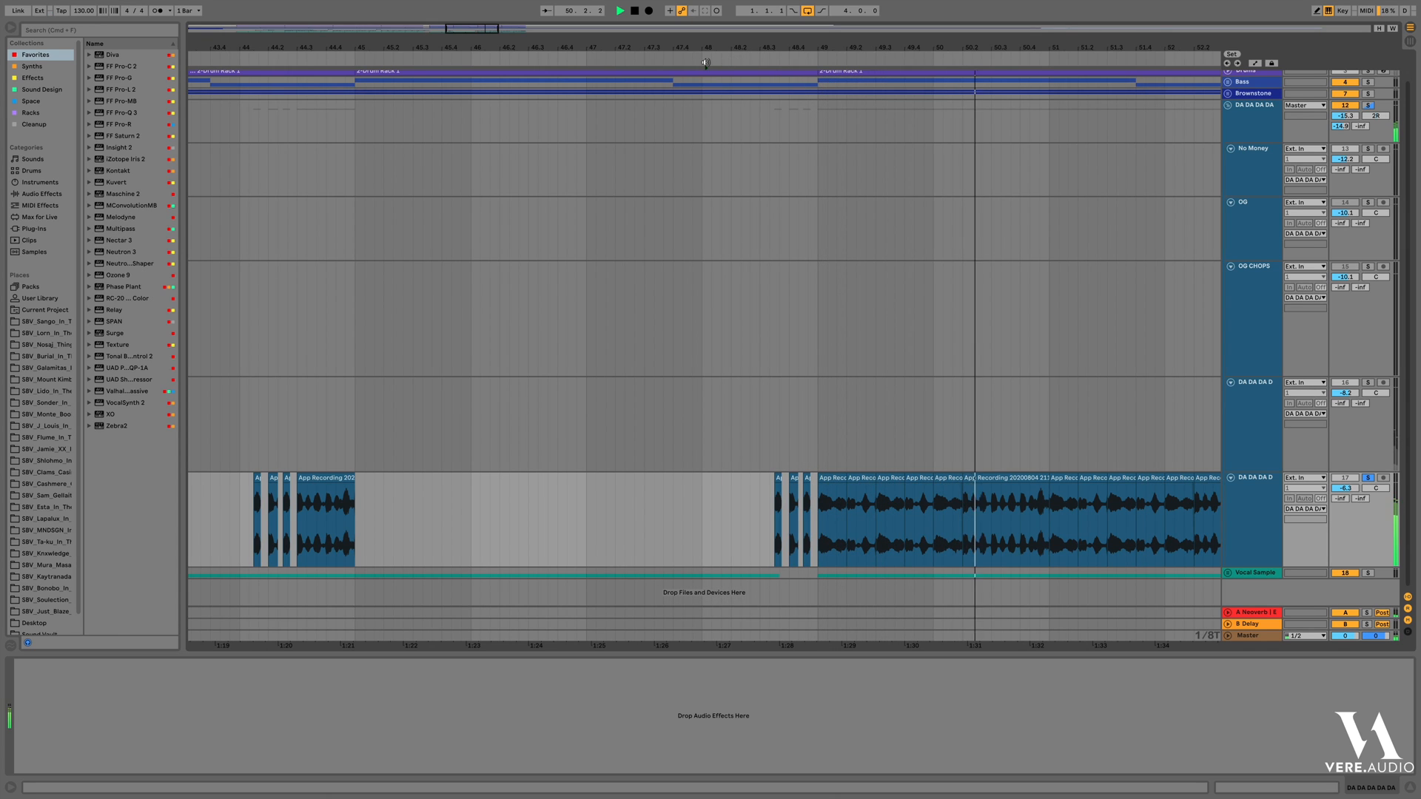
left_click(705, 62)
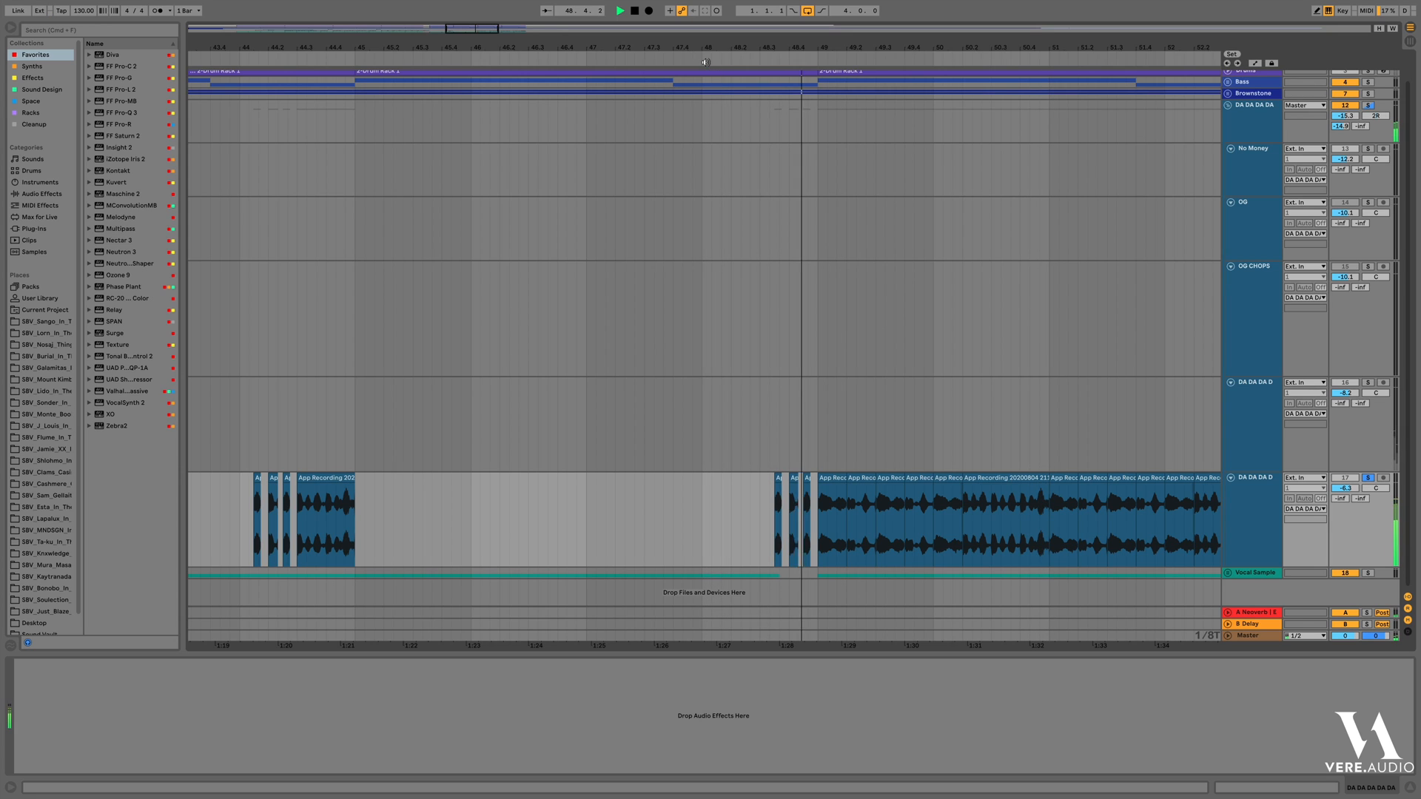
Play the No Money track's clip before bar 33 soloed, stop playback, and take the track out of solo
left_click_drag(705, 38, 705, 22)
key("space")
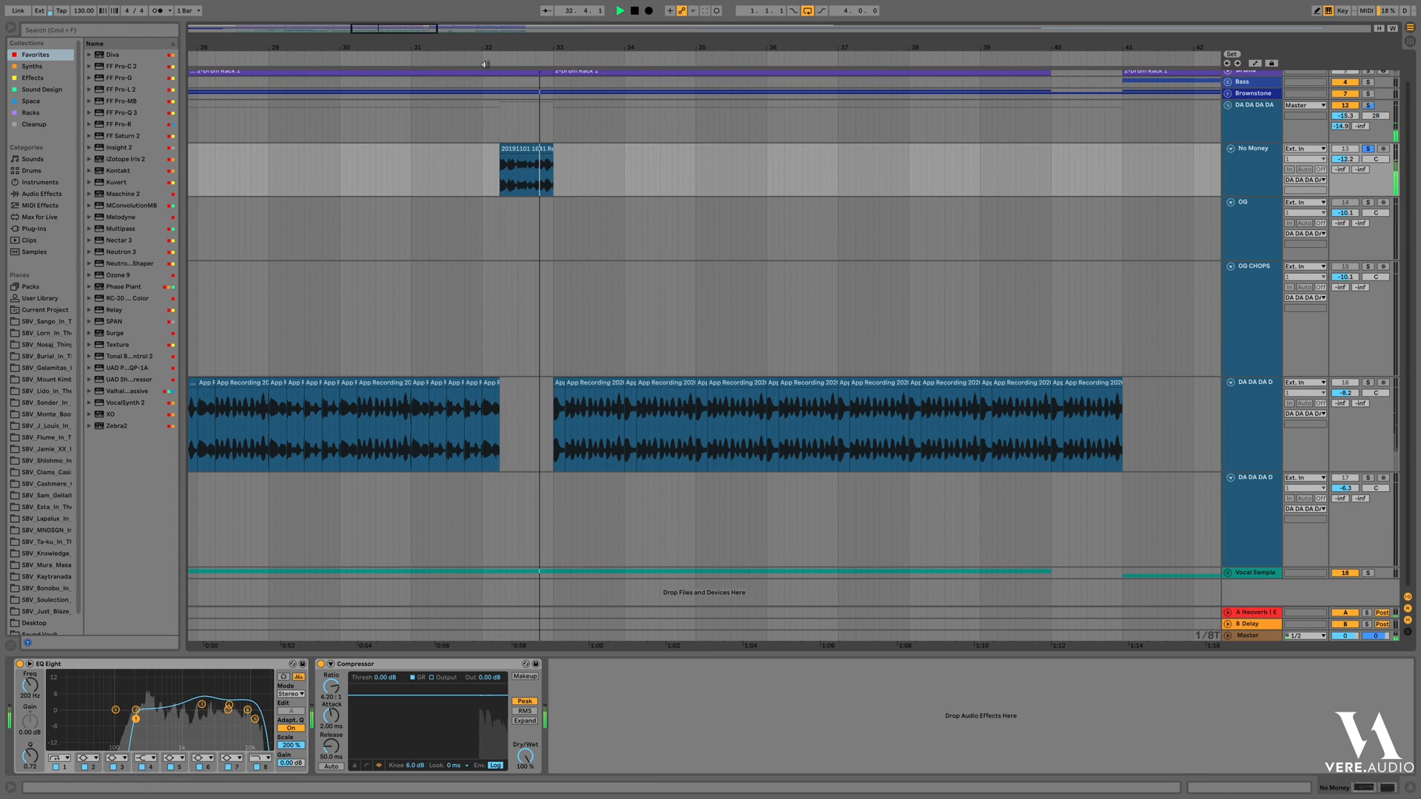
left_click(485, 62)
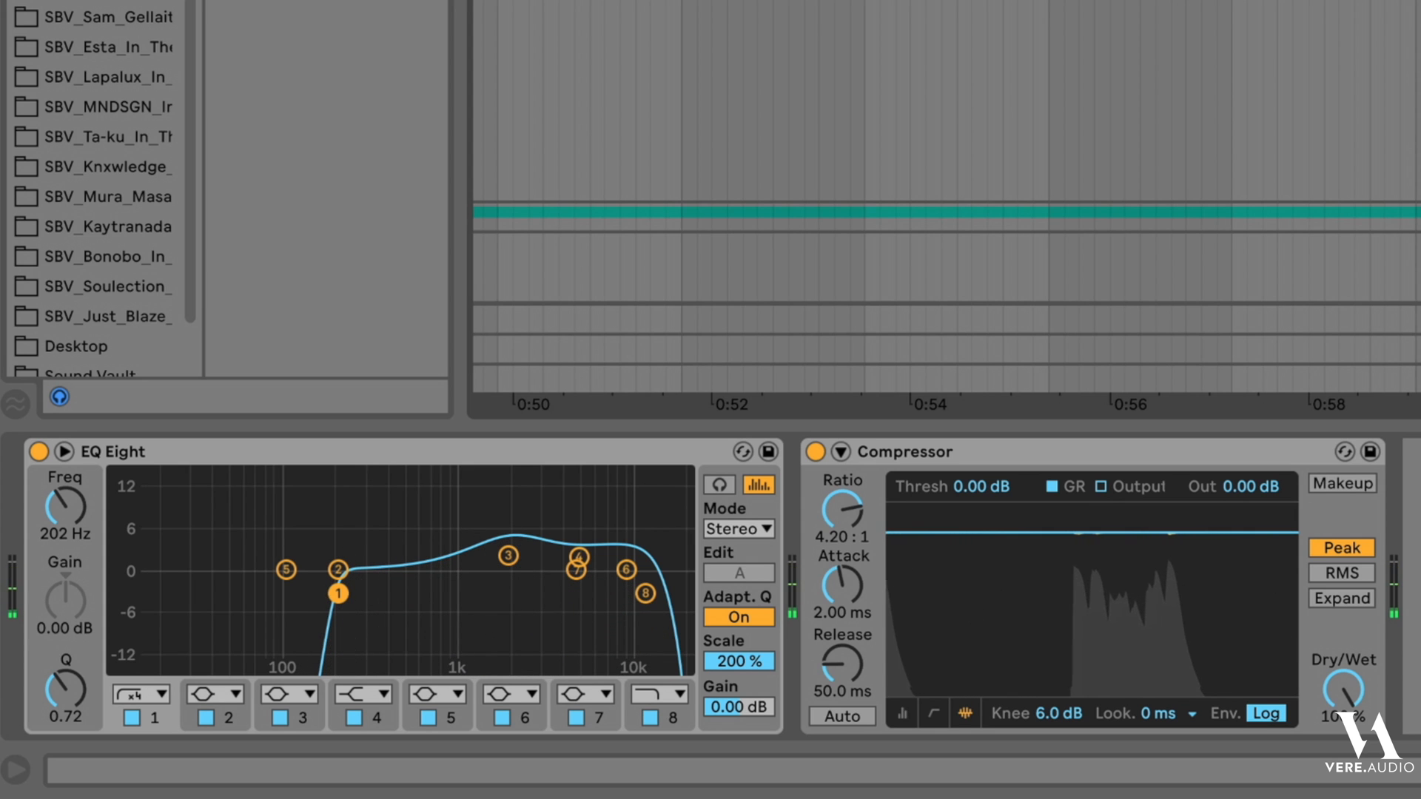
key("space")
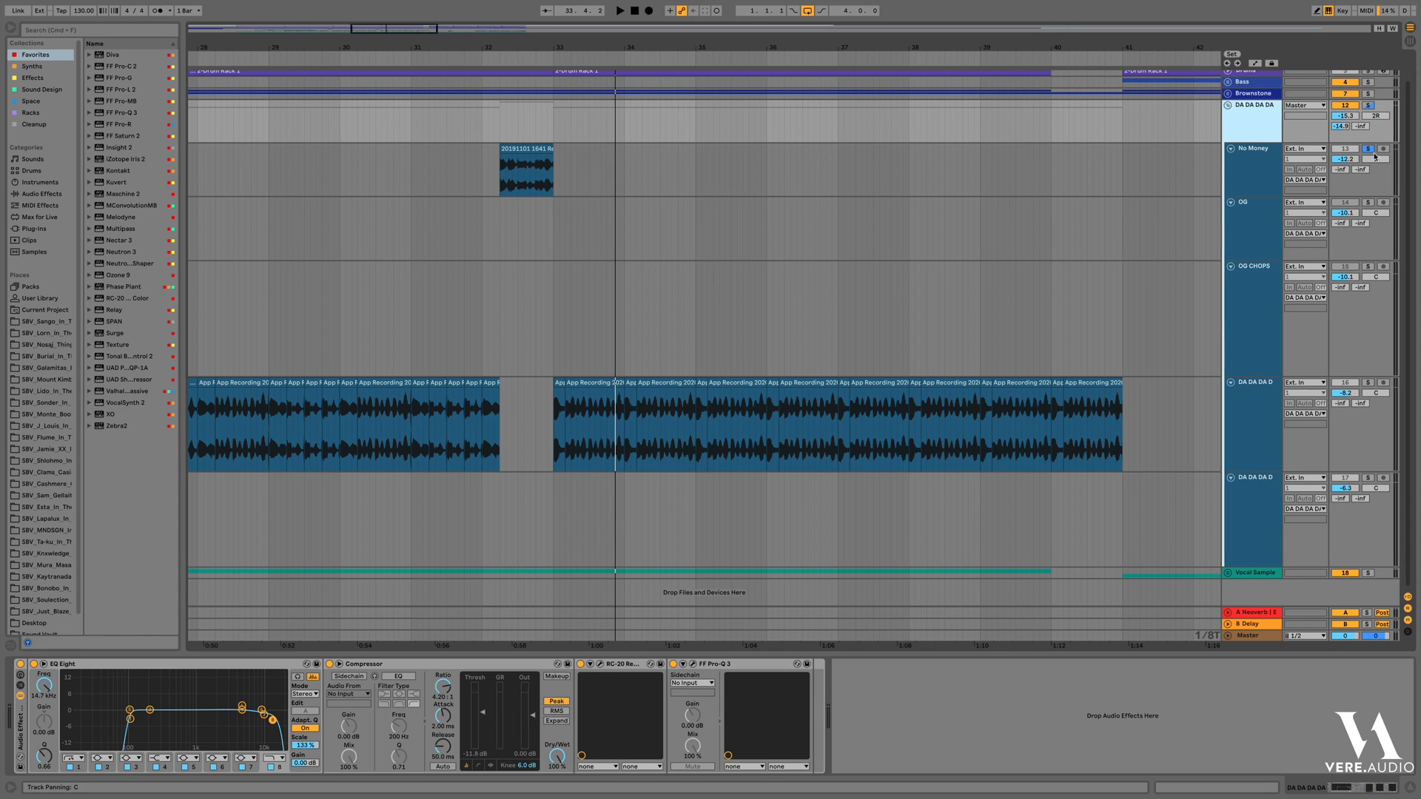
left_click(1369, 149)
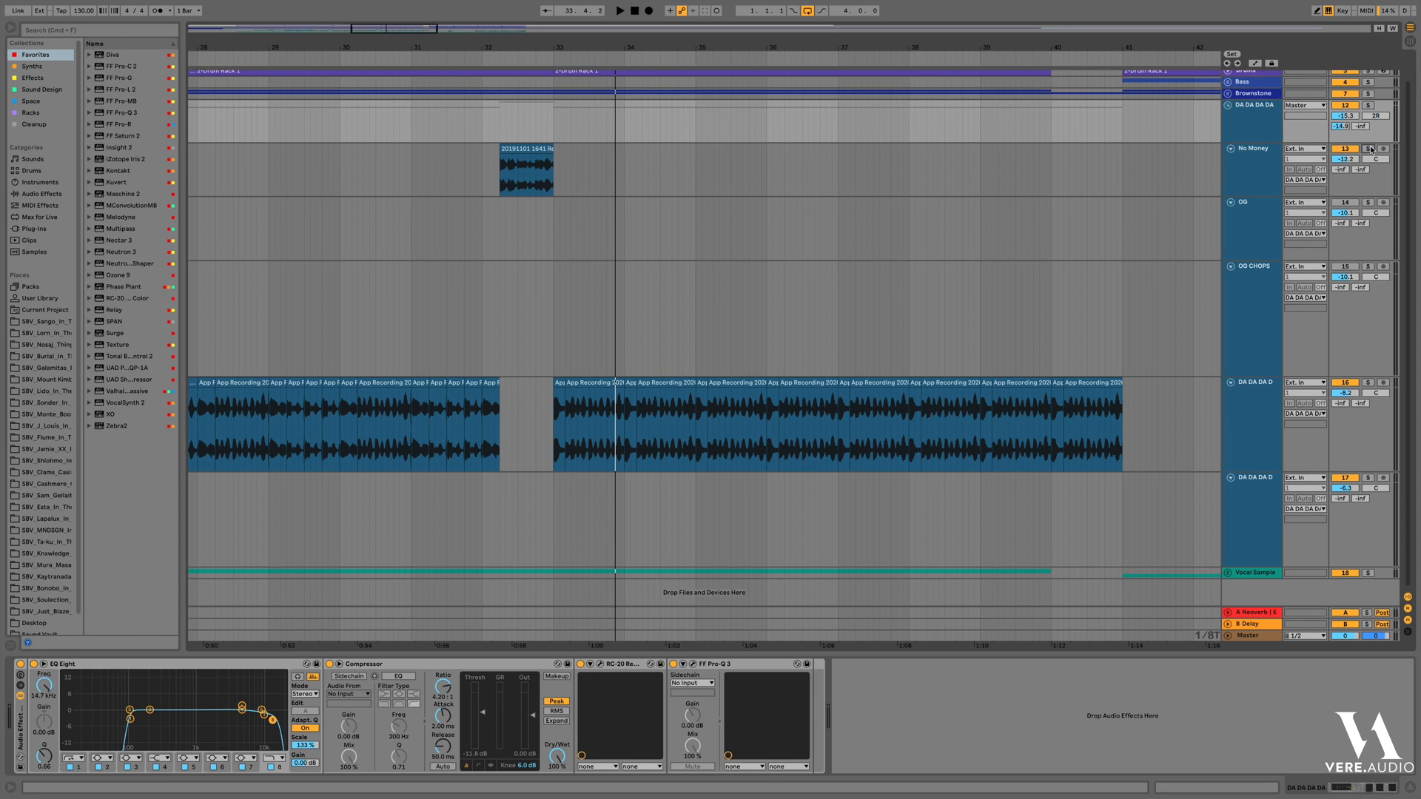
left_click(1261, 122)
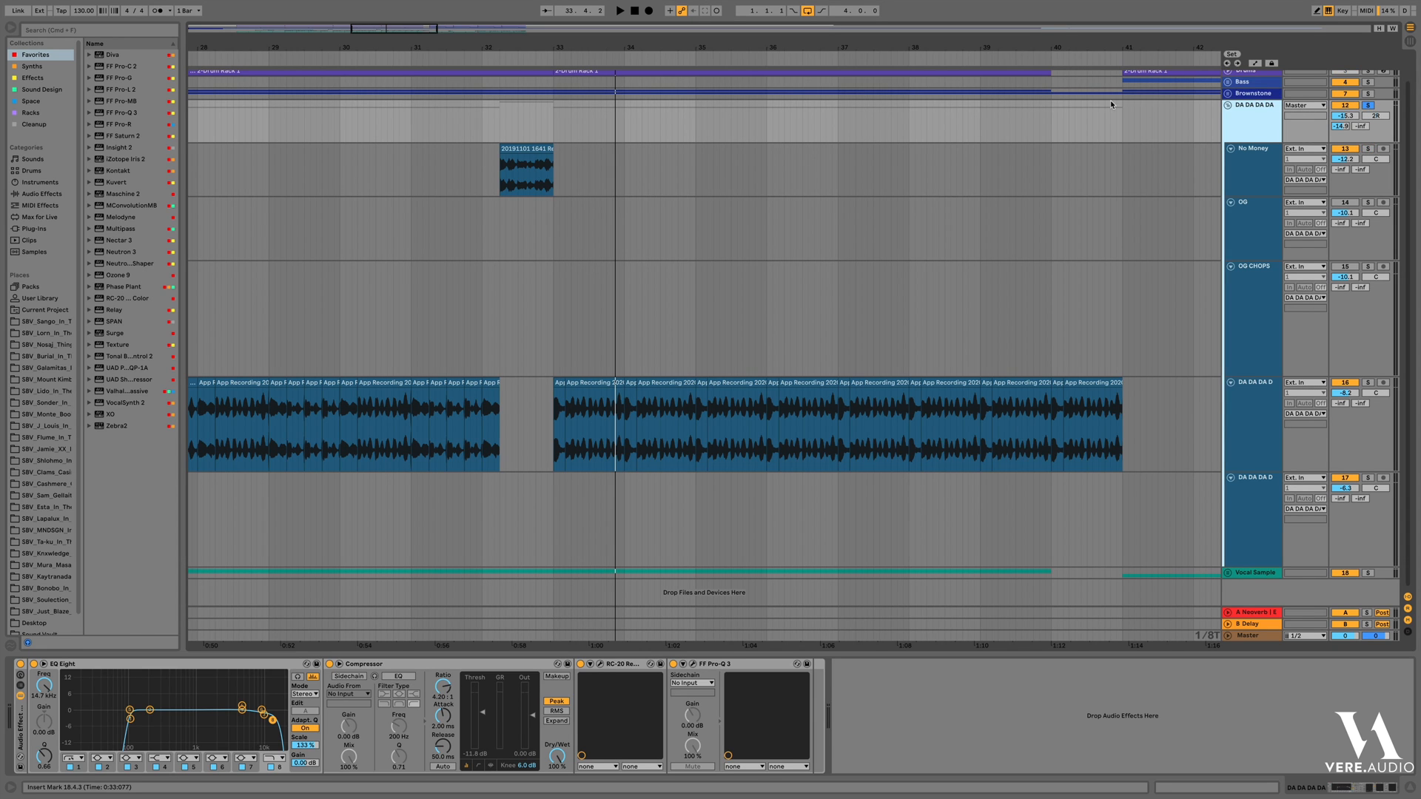
Loop the upper DA DA DA D track's chopped section from bar 25 to bar 32 and play it
left_click_drag(716, 46, 678, 32)
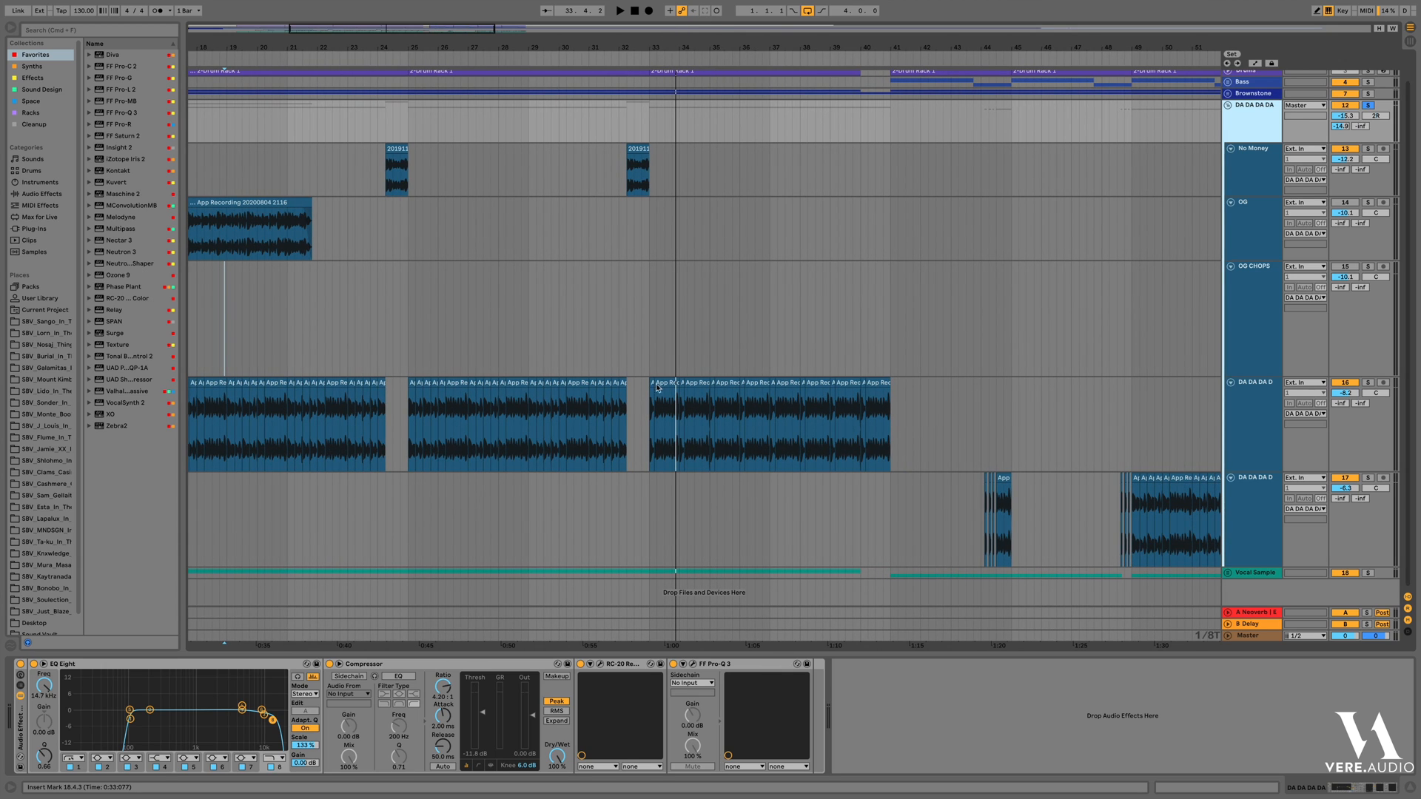
left_click_drag(628, 432, 412, 429)
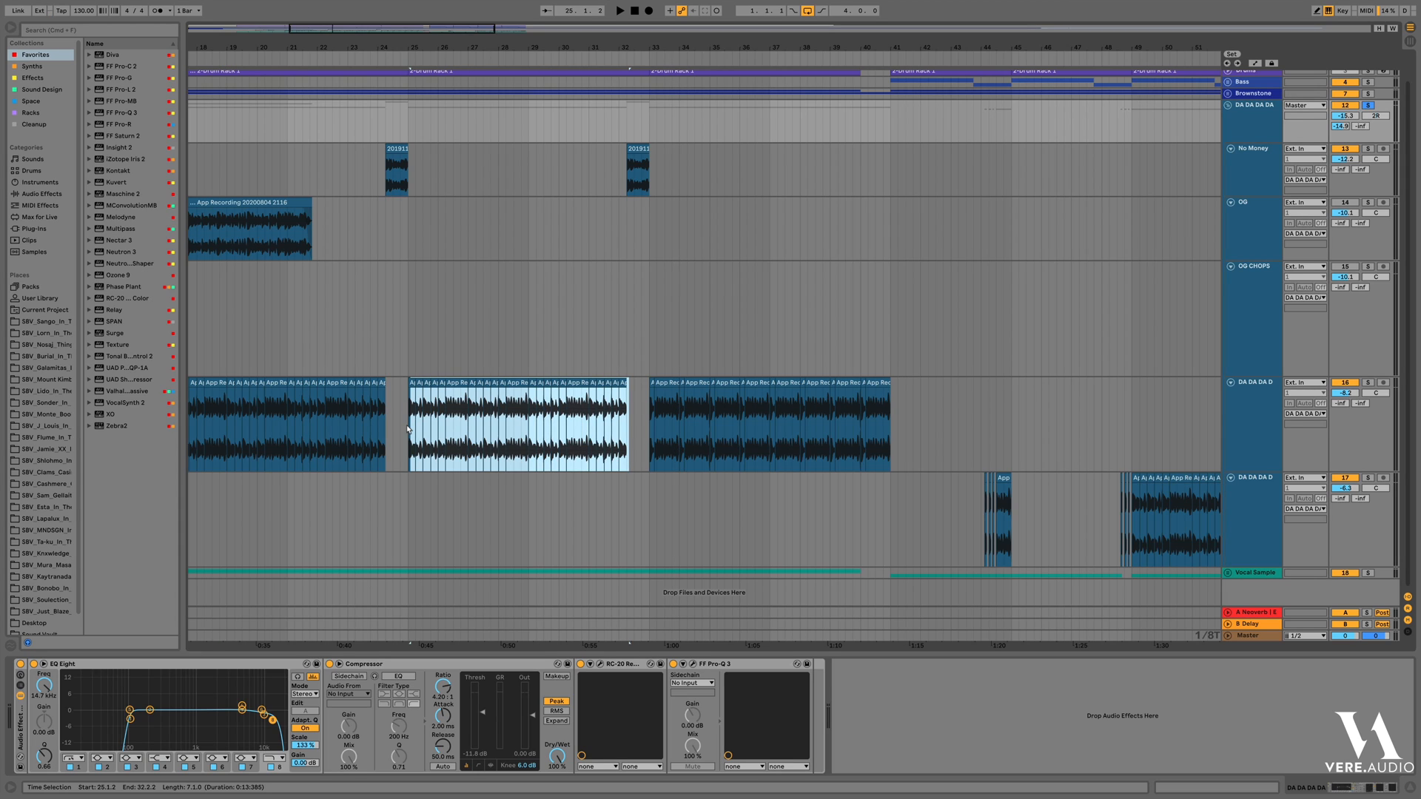
left_click(407, 429)
key("super+l")
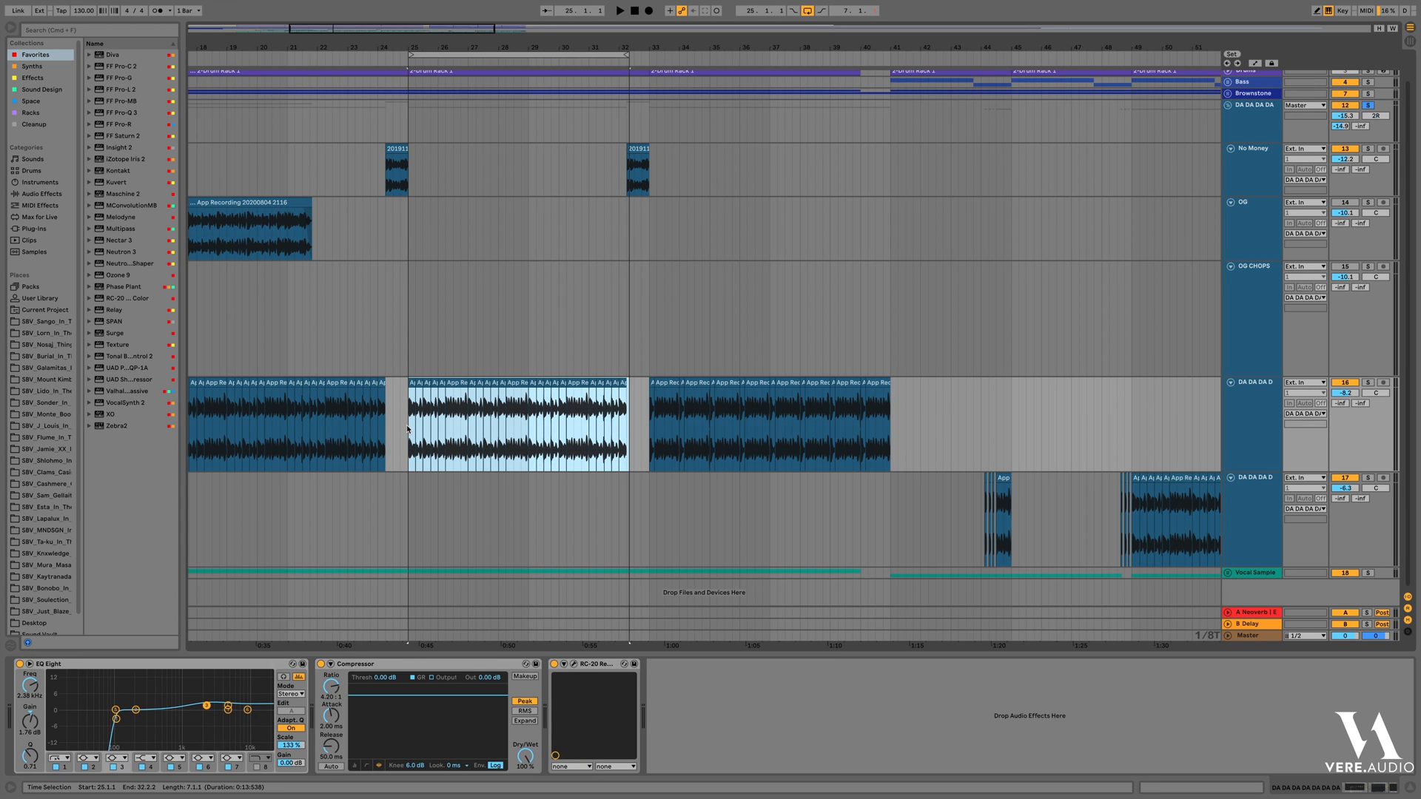
left_click(505, 52)
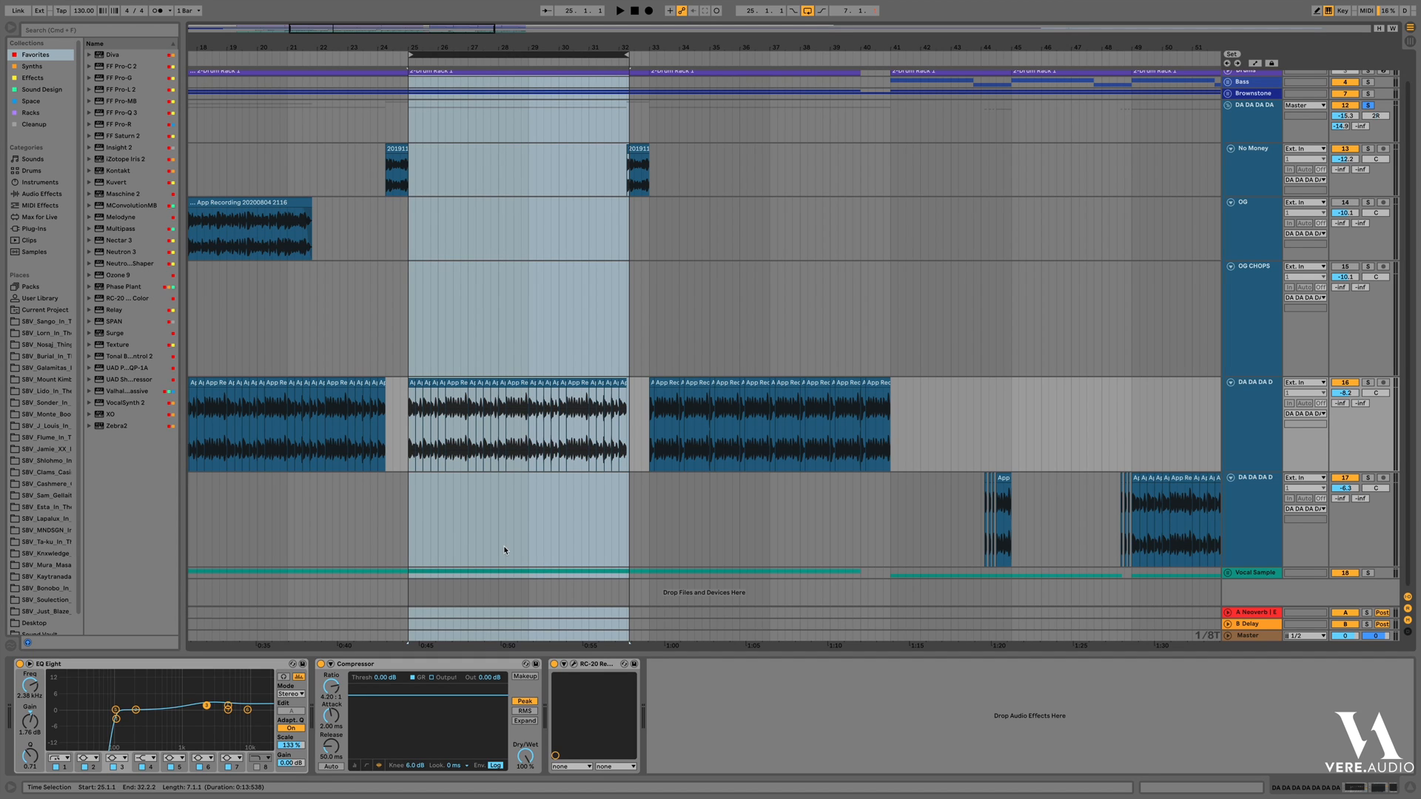
key("space")
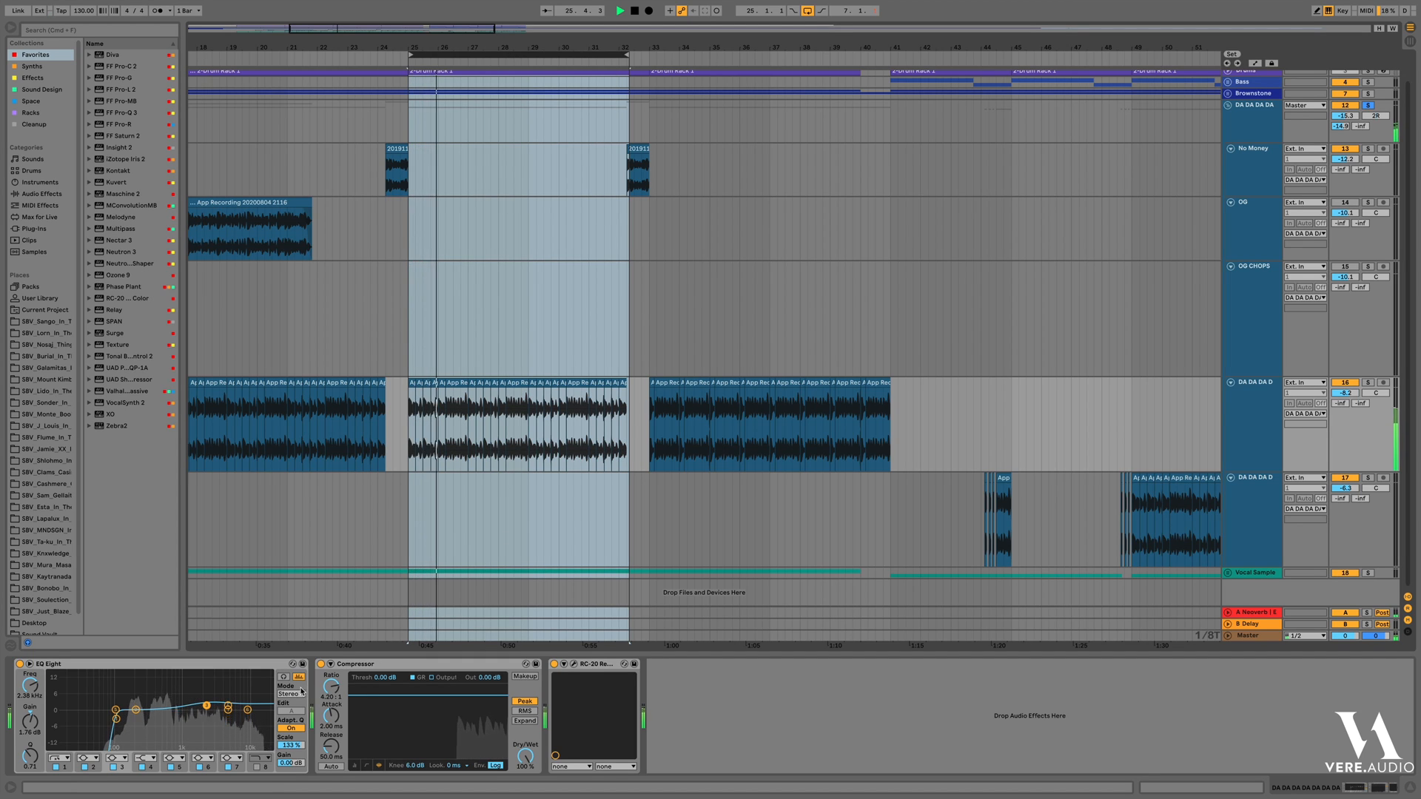
Group the EQ Eight, Compressor and RC-20 Retro Color on the upper DA DA DA D track into one effect rack
left_click(258, 669)
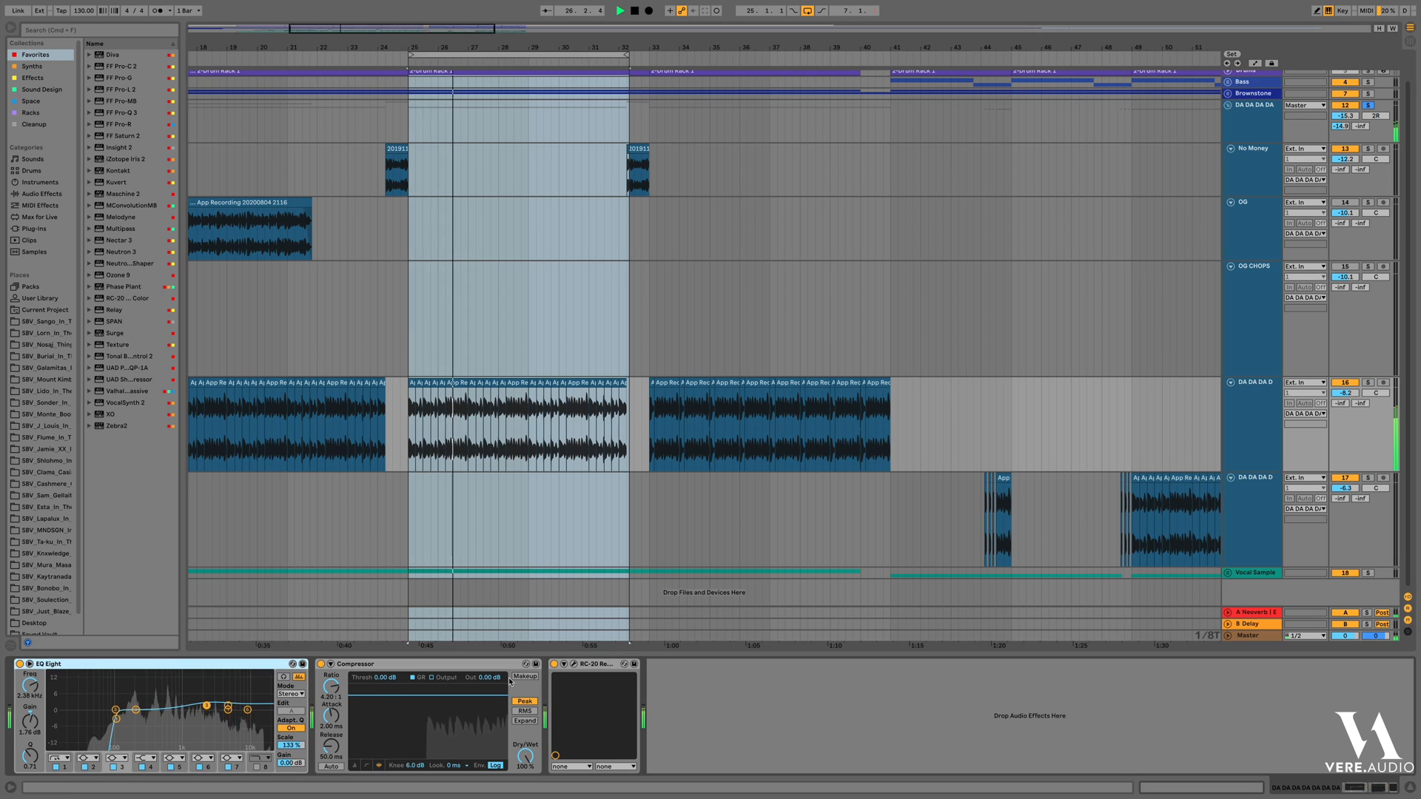
left_click(603, 665)
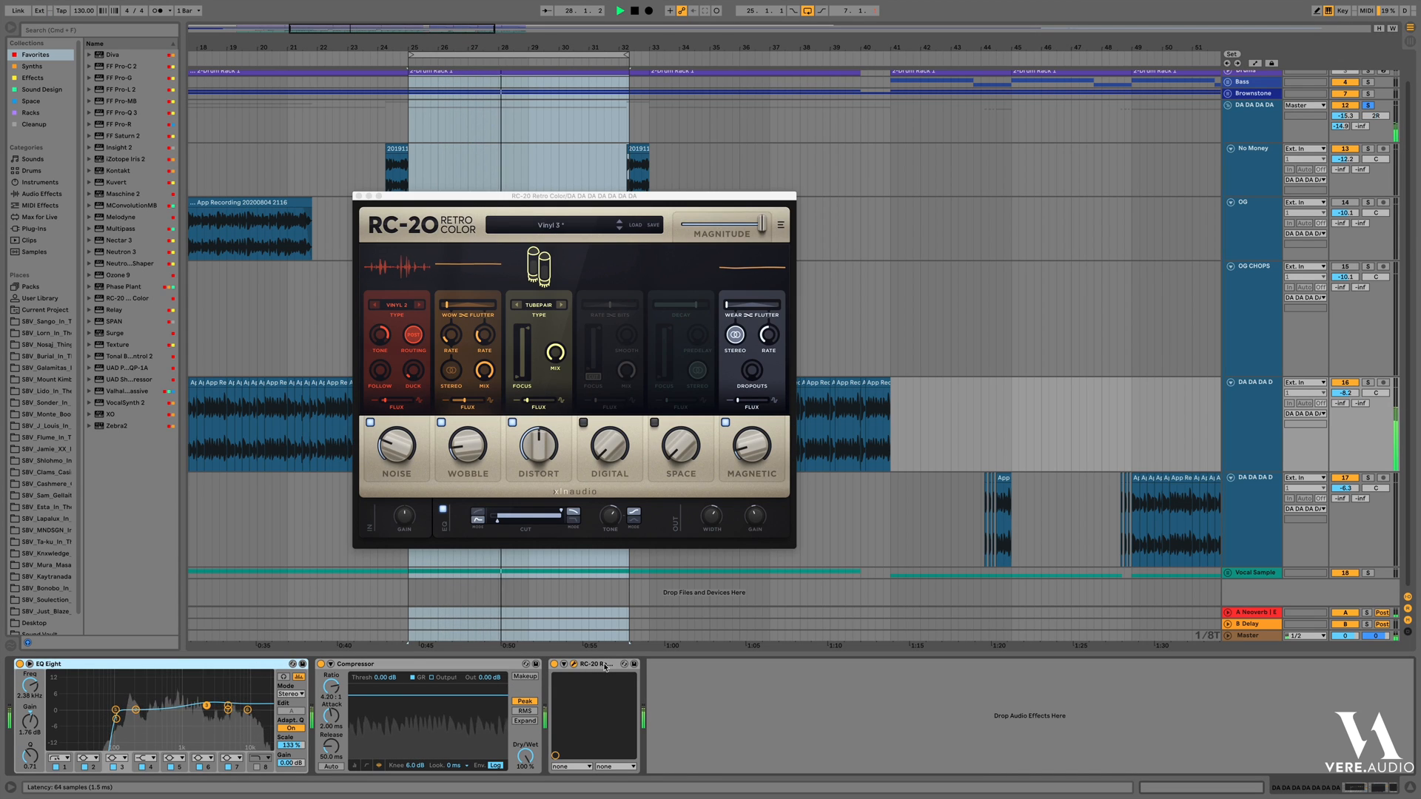
key("super+g")
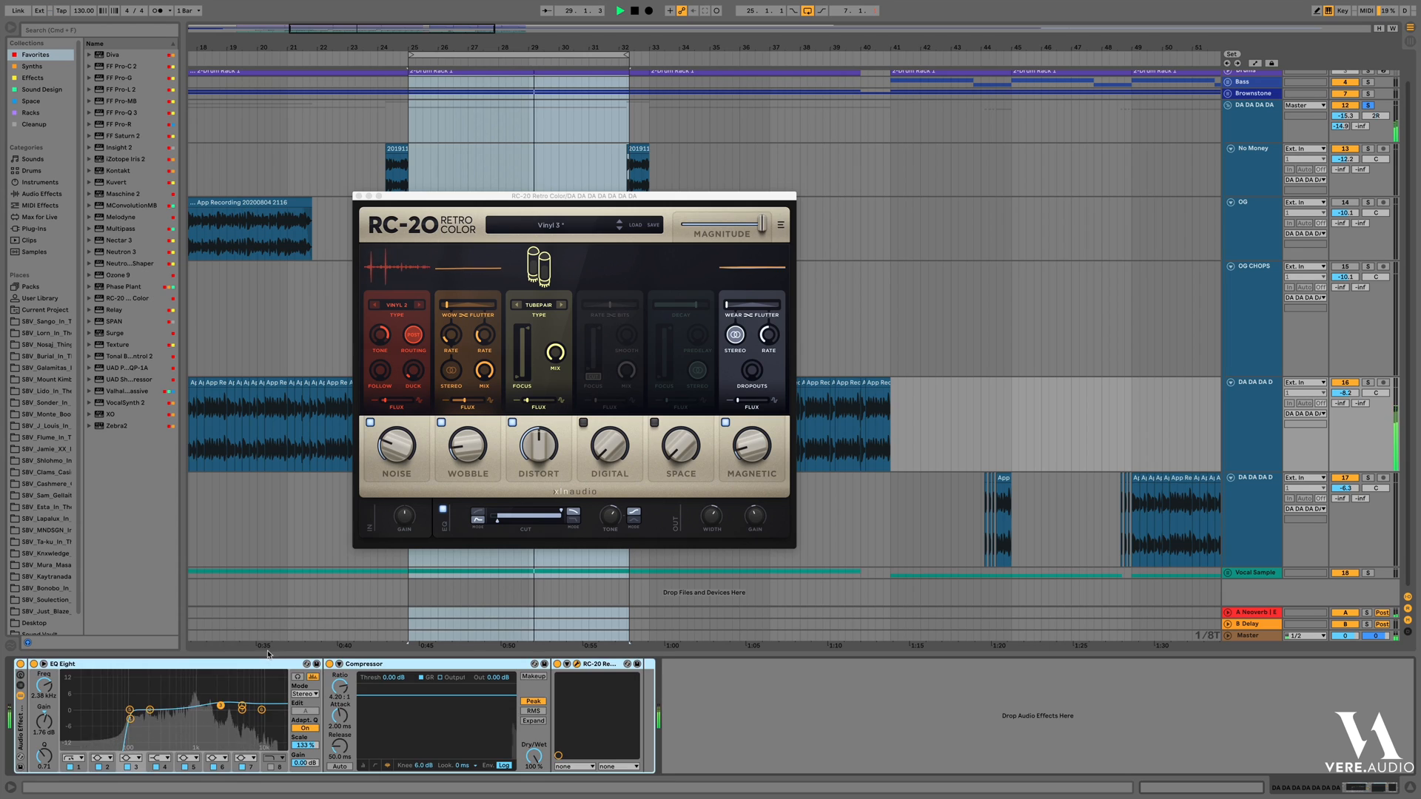
Compare the looped chops with the effect rack and reverb return off and on, and close the RC-20 window
left_click(21, 664)
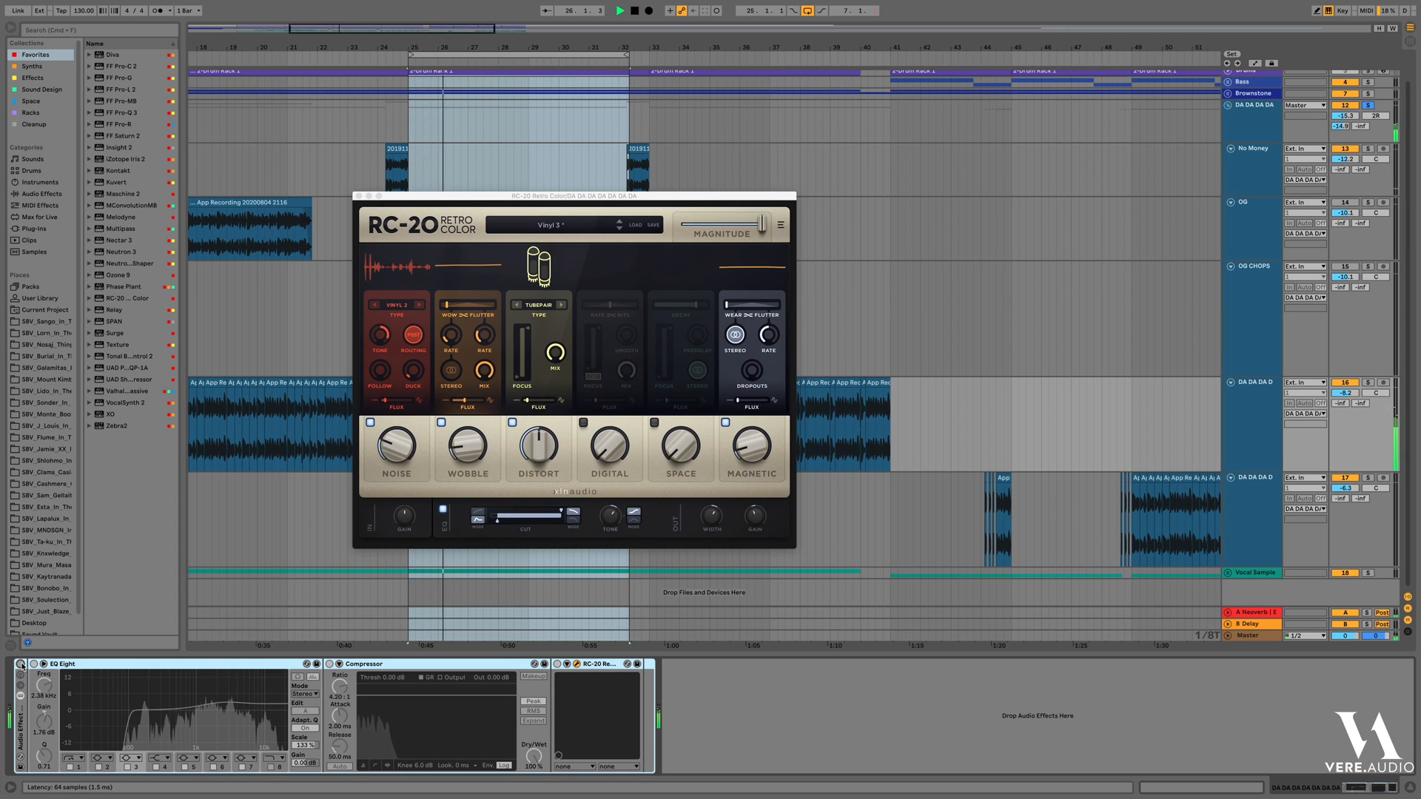
left_click(22, 665)
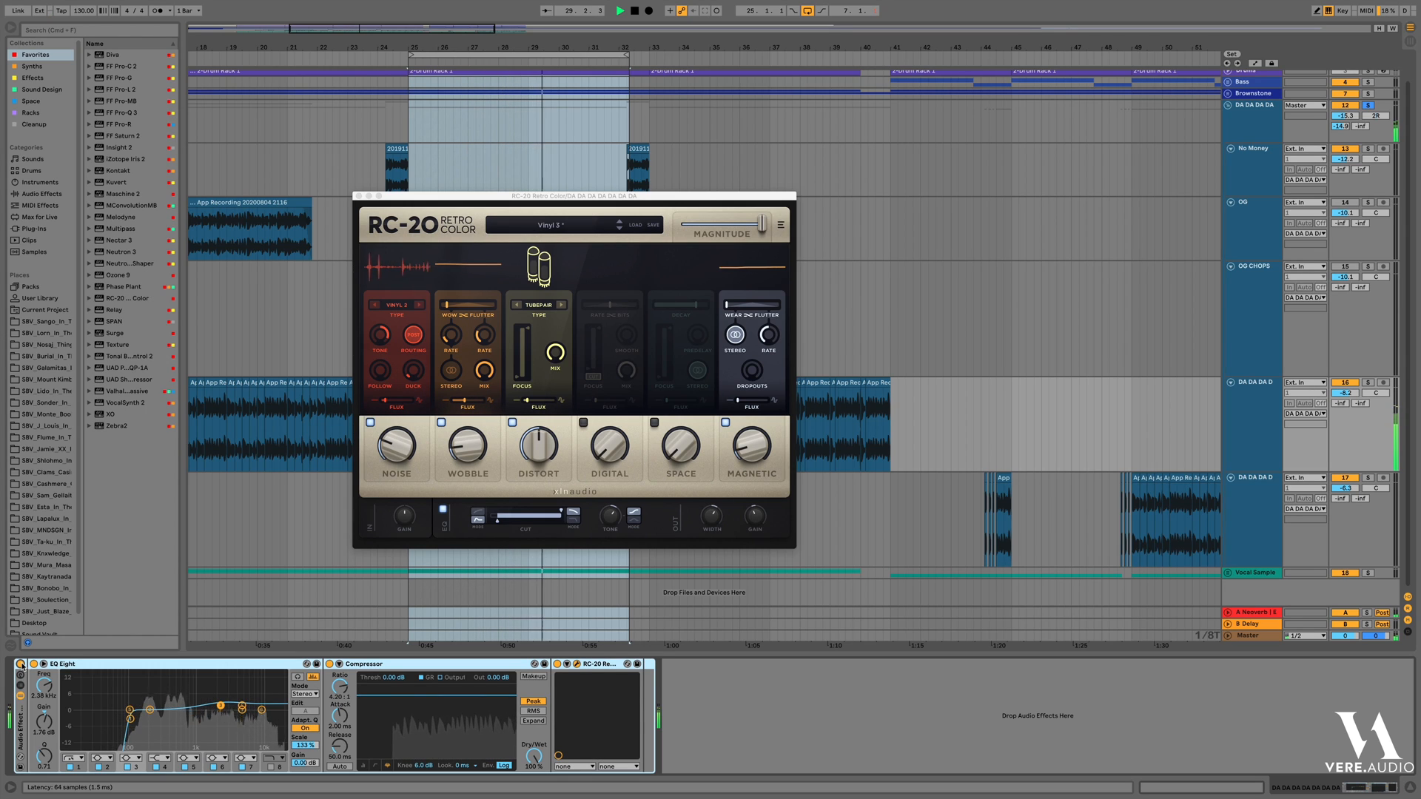
left_click(22, 664)
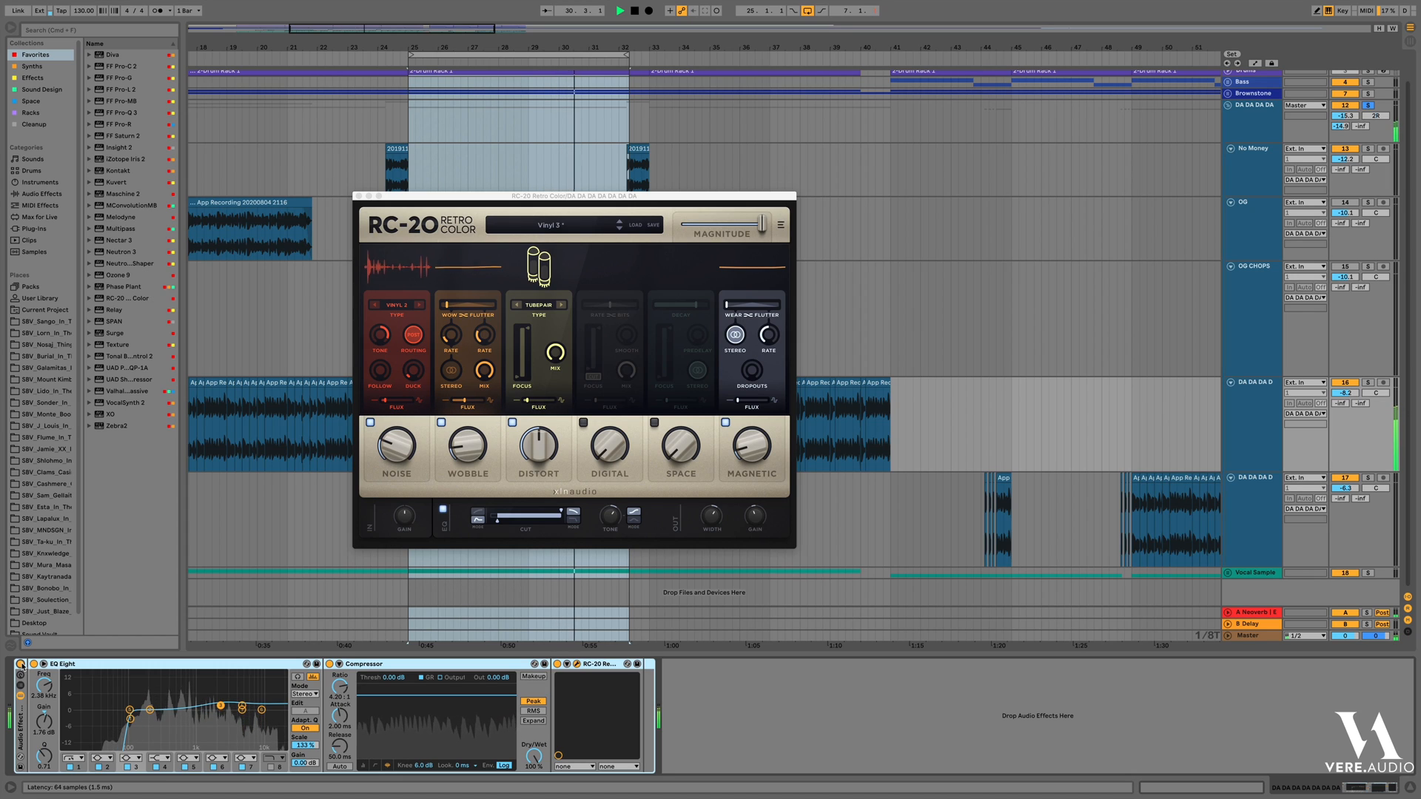
left_click(1340, 614)
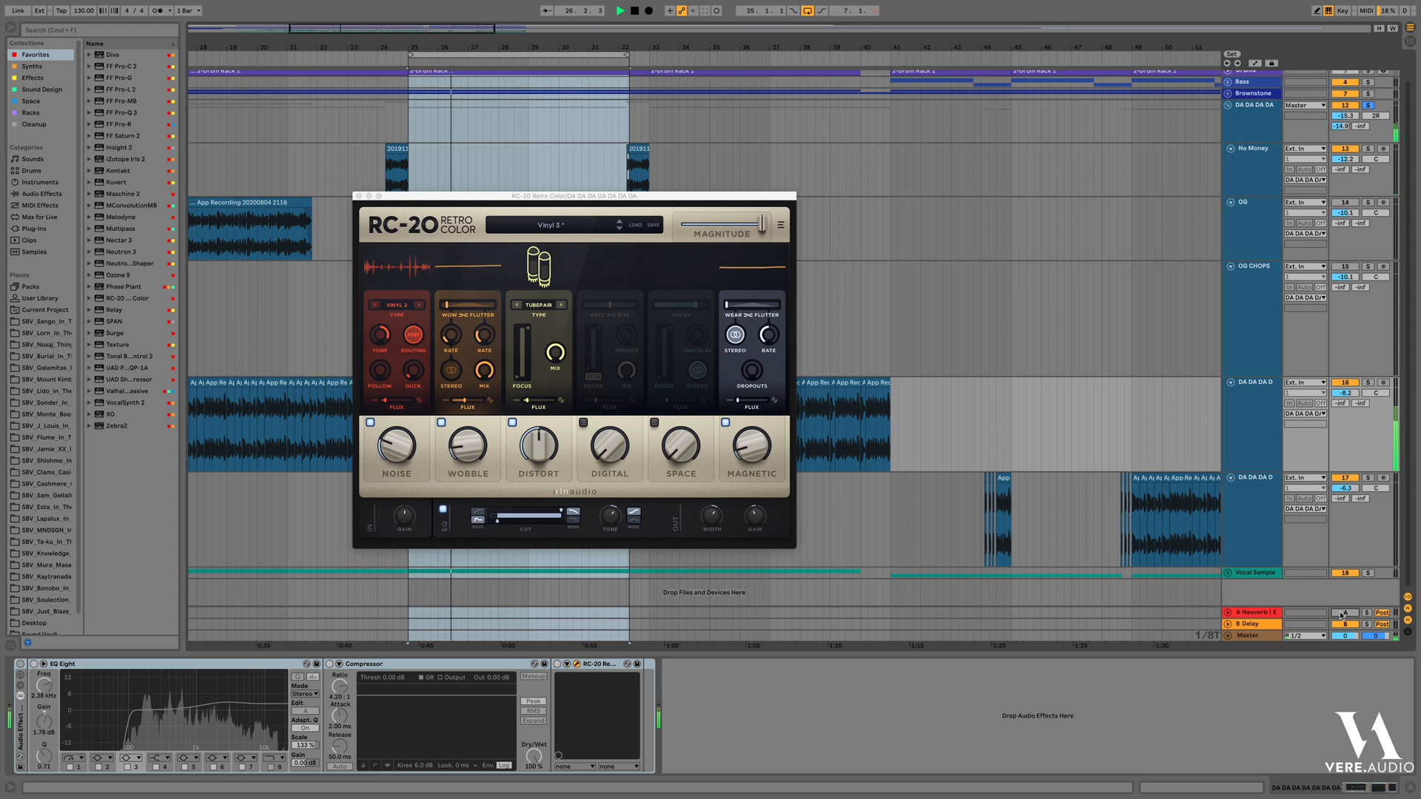
left_click(20, 665)
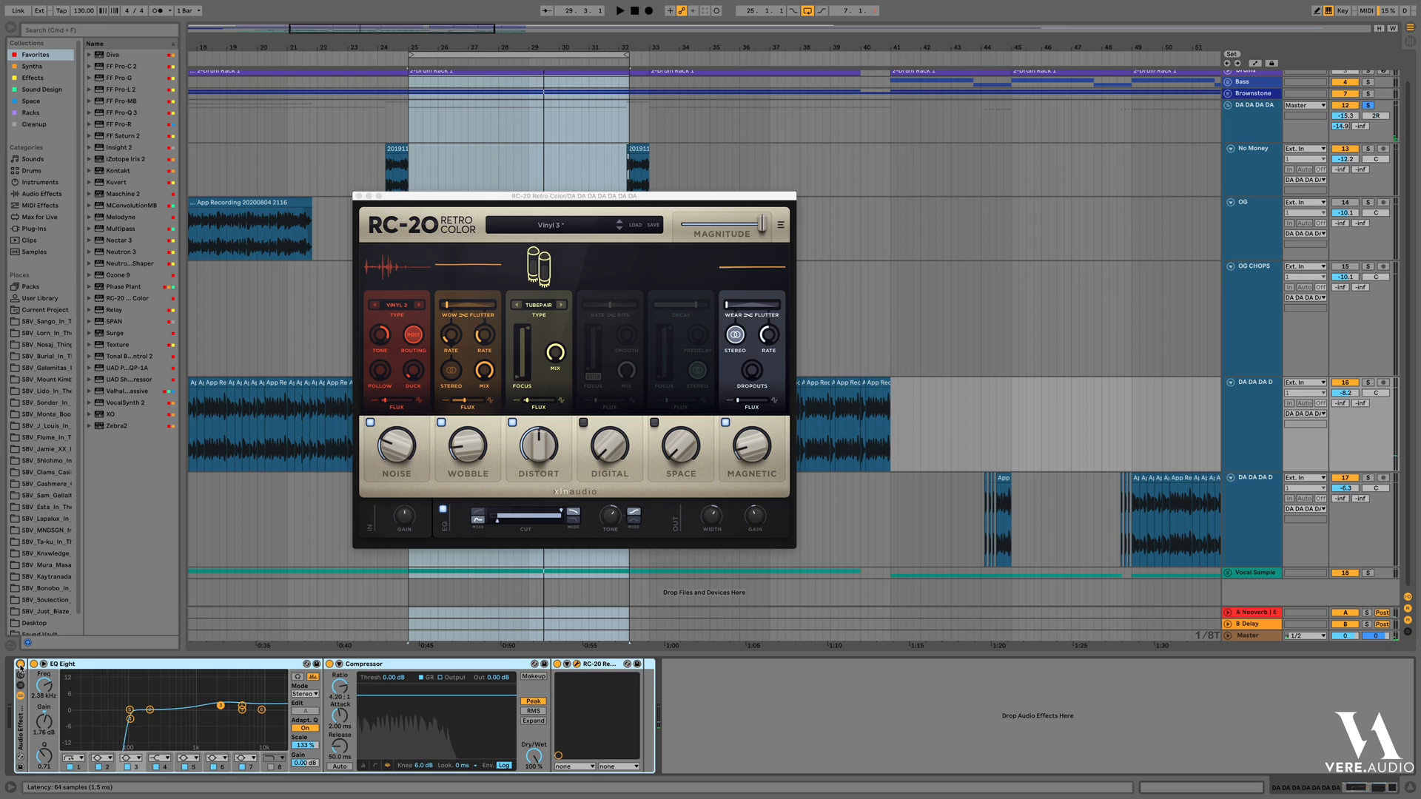
left_click(359, 196)
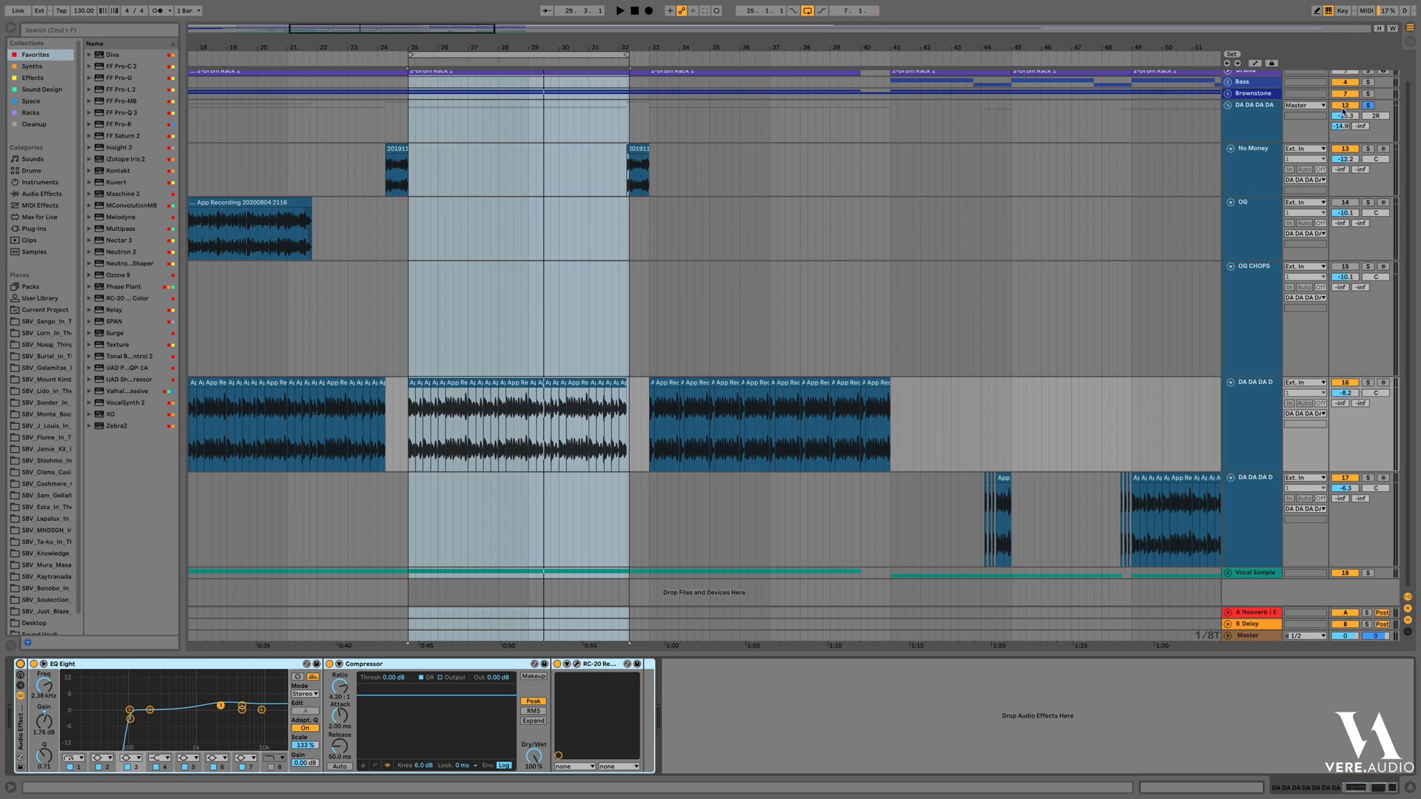
Unsolo and collapse the DA DA DA DA group, and expand, solo and play the Vocal Sample group from bar 25
left_click(1370, 107)
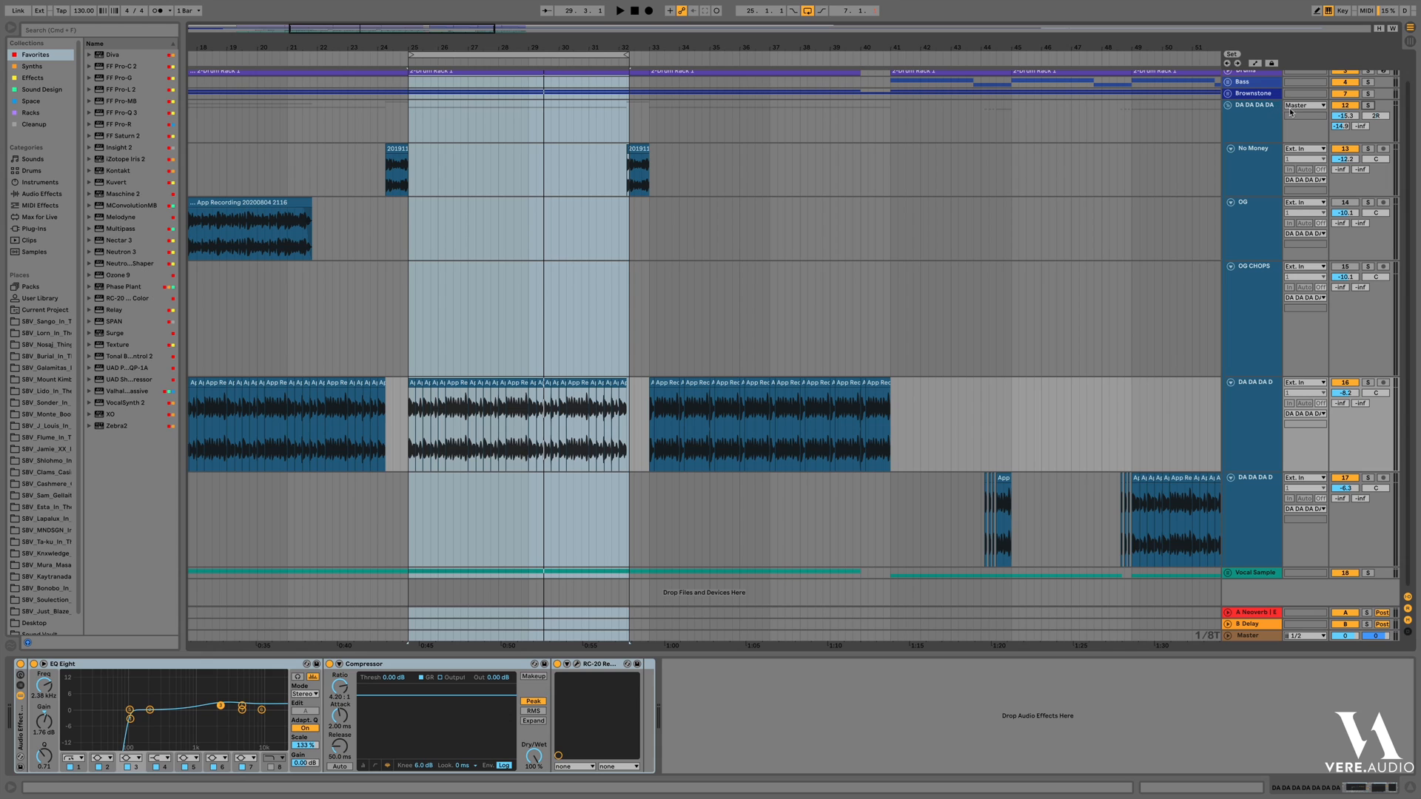
left_click(1228, 107)
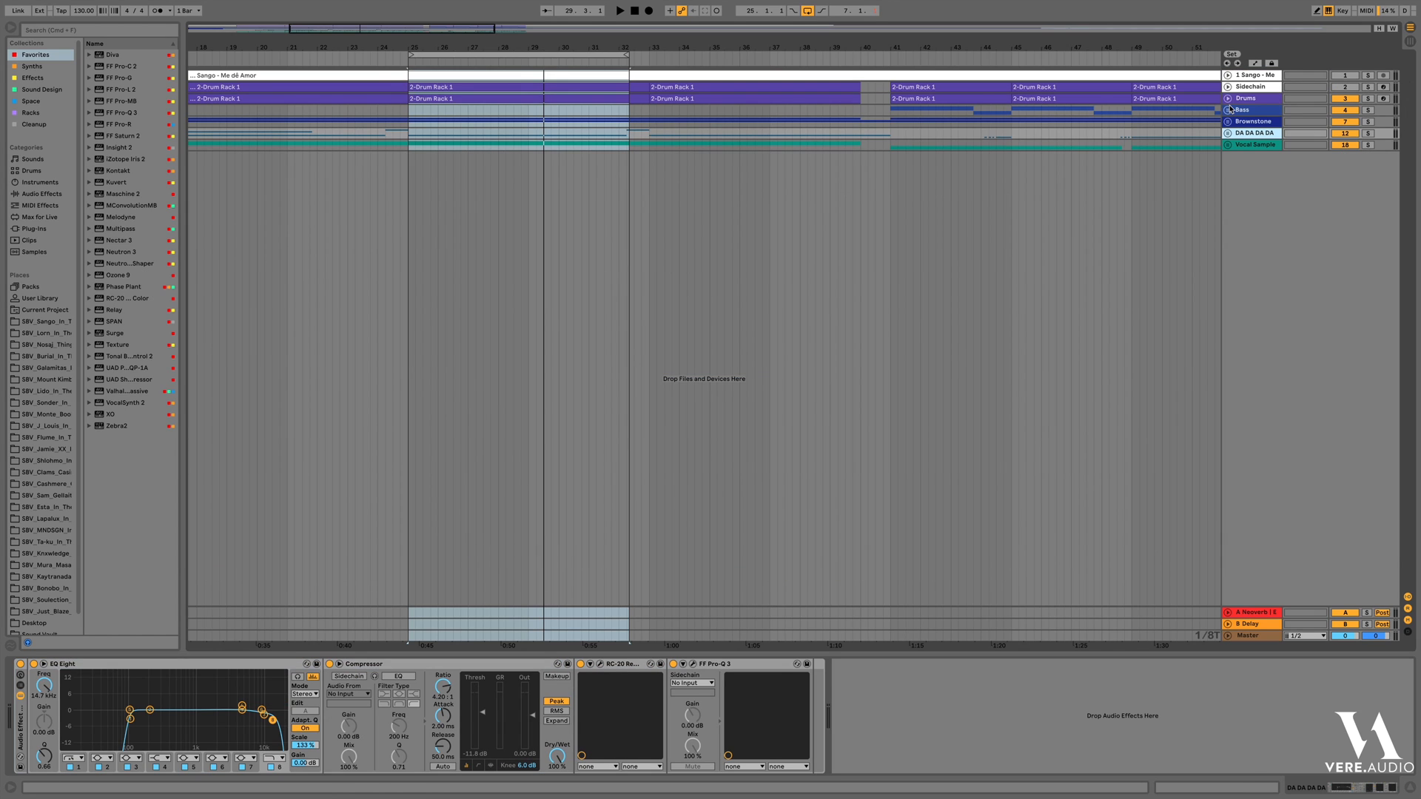
left_click(1229, 146)
key("space")
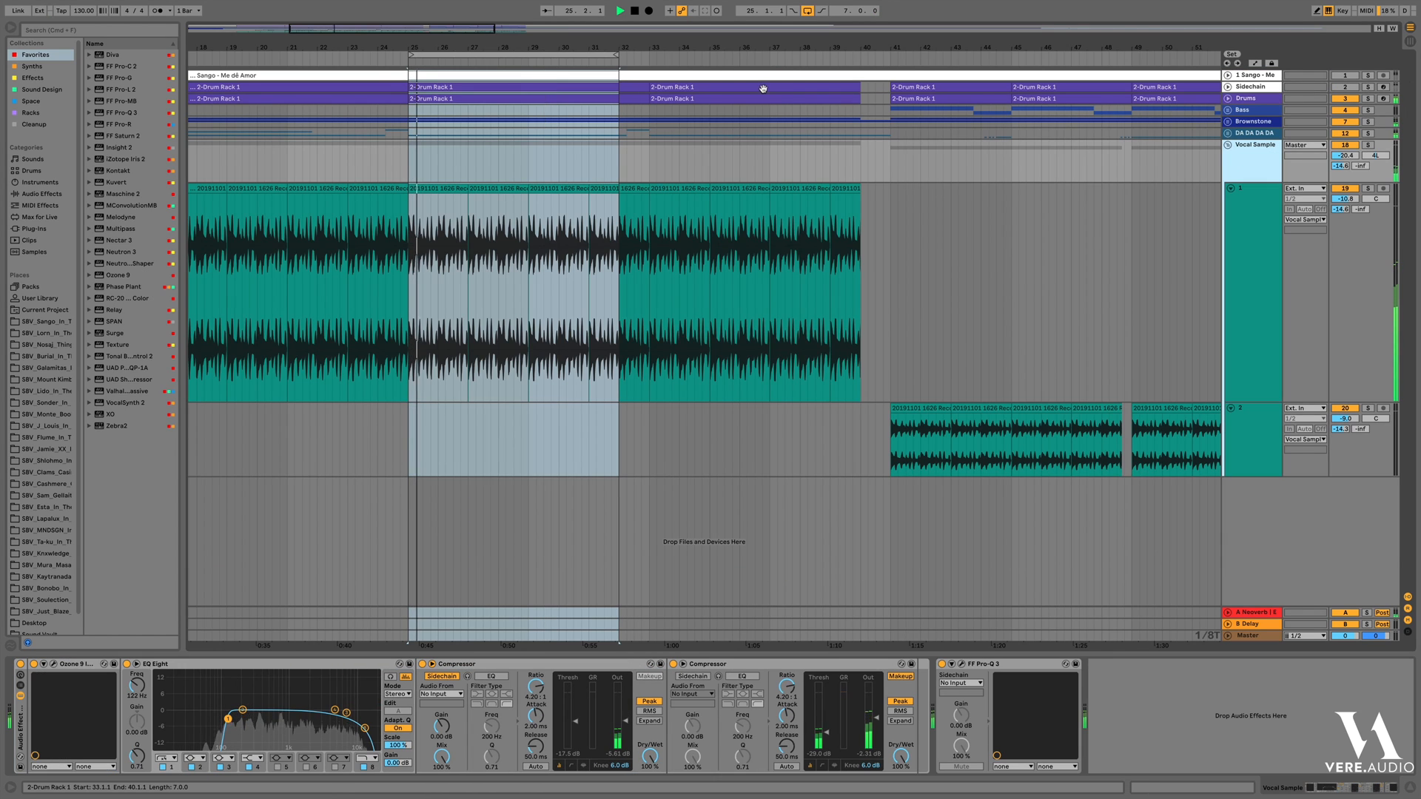
left_click(1368, 145)
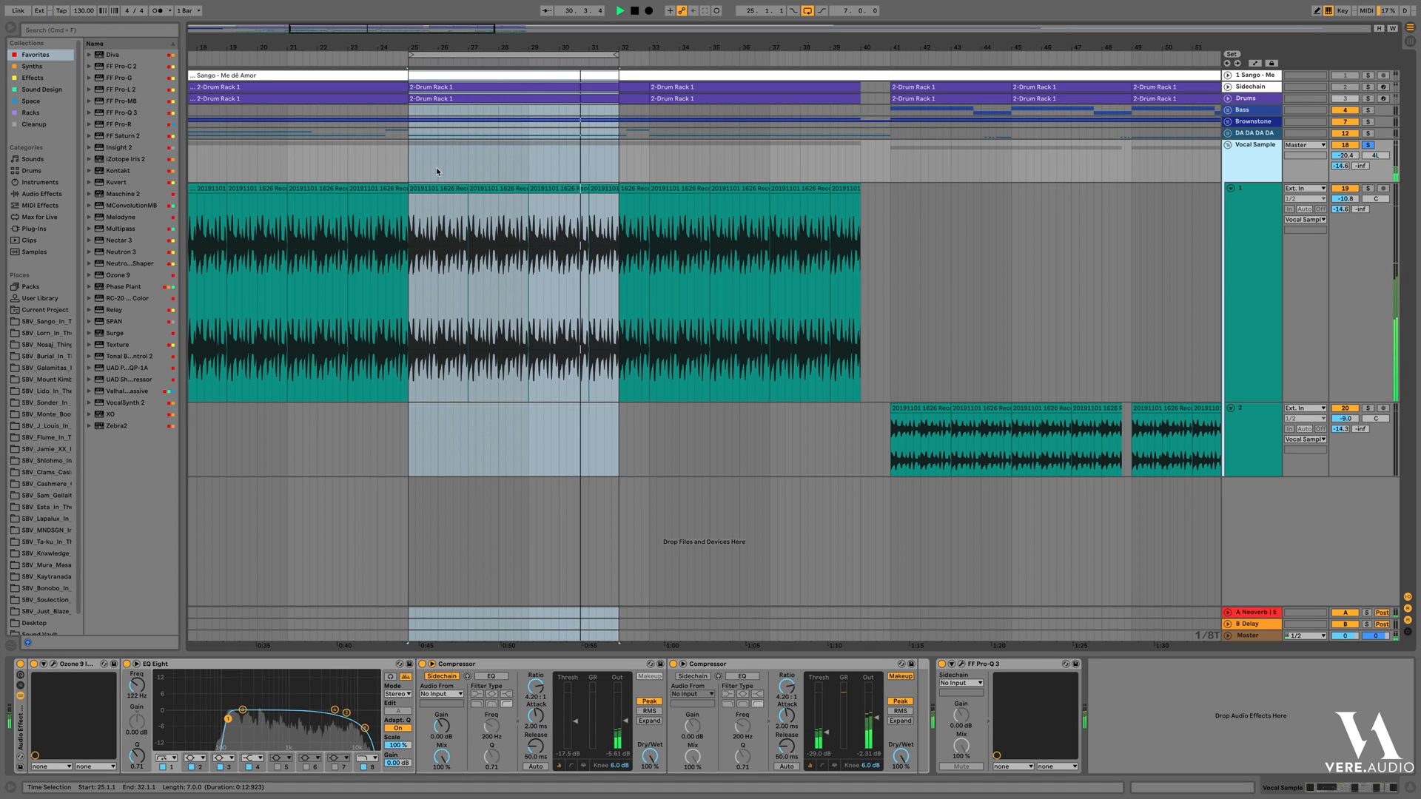
Examine the warp markers of the Vocal Sample clip at bar 25, and return to the Vocal Sample group's effect chain
left_click(429, 188)
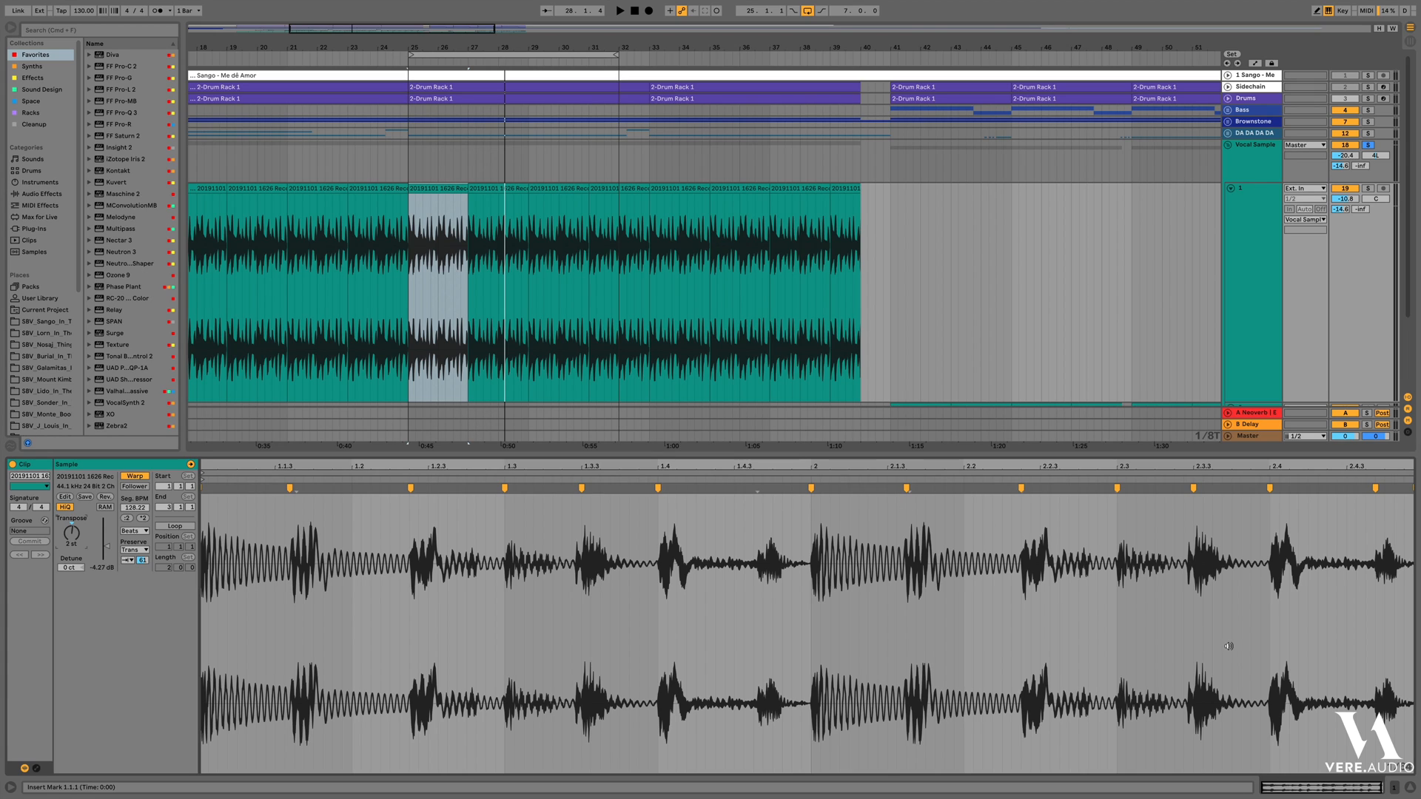
left_click(1272, 354)
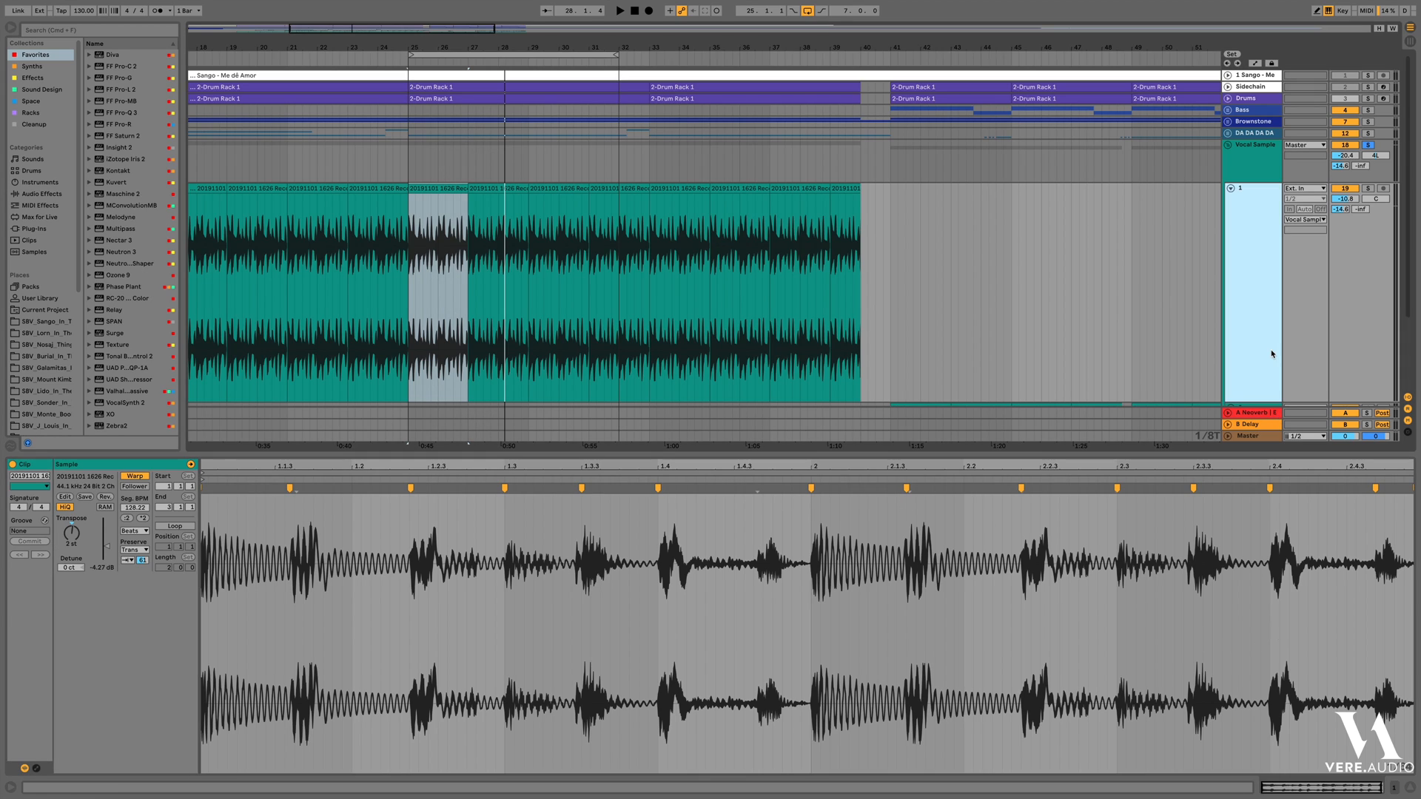
left_click(1272, 175)
left_click(1265, 785)
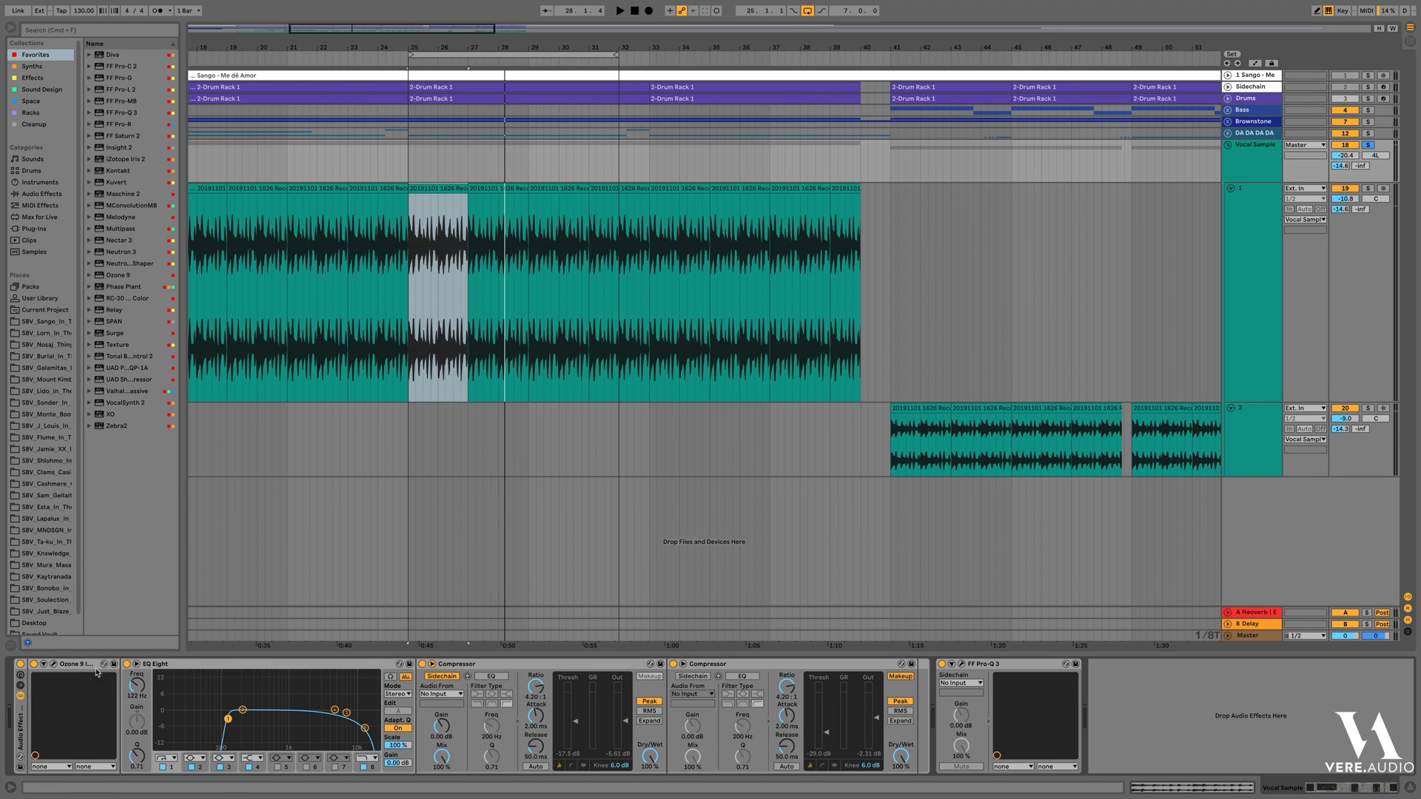
Open the Vocal Sample group's Ozone 9 Imager, select its Band 3, and move the plug-in window clear of the selected clip
left_click(54, 665)
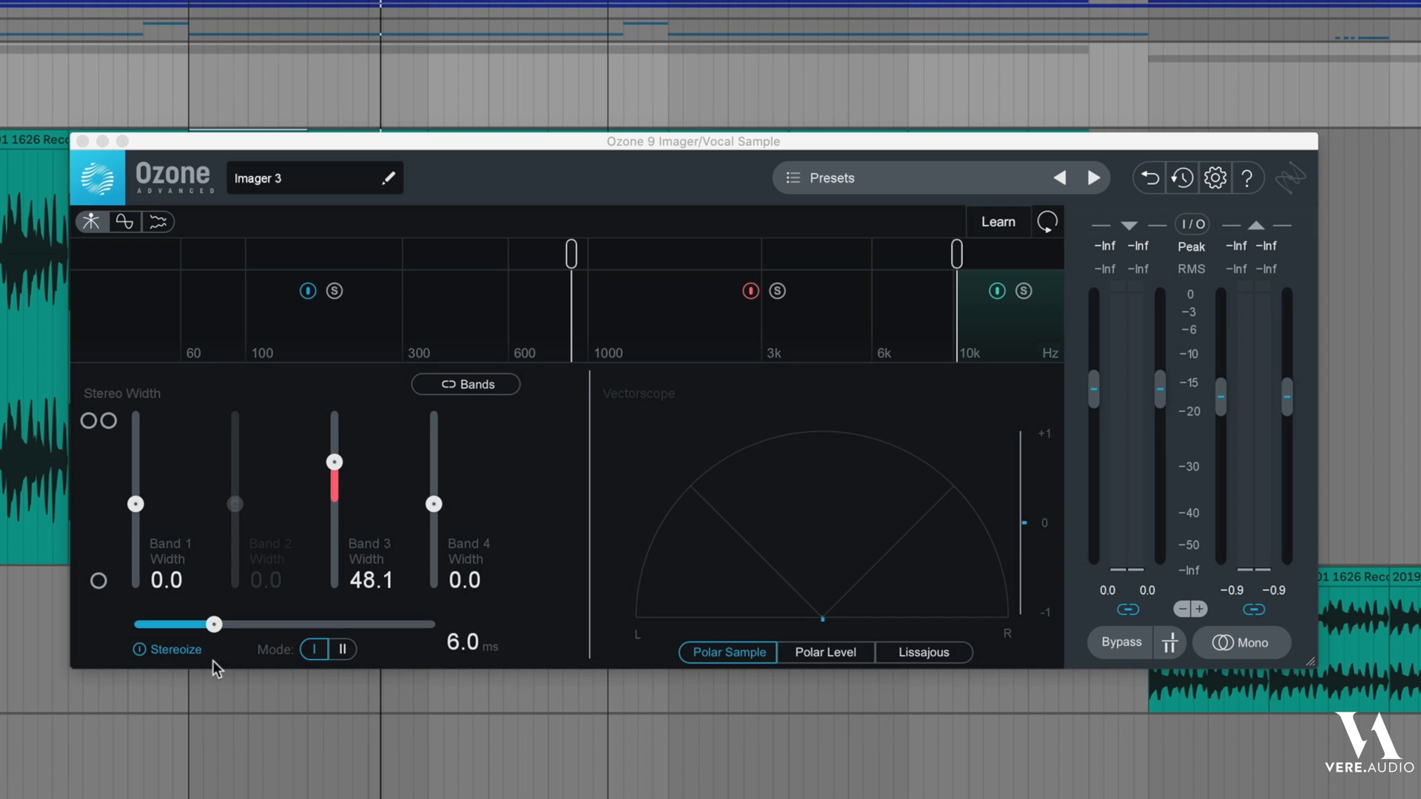
left_click(731, 314)
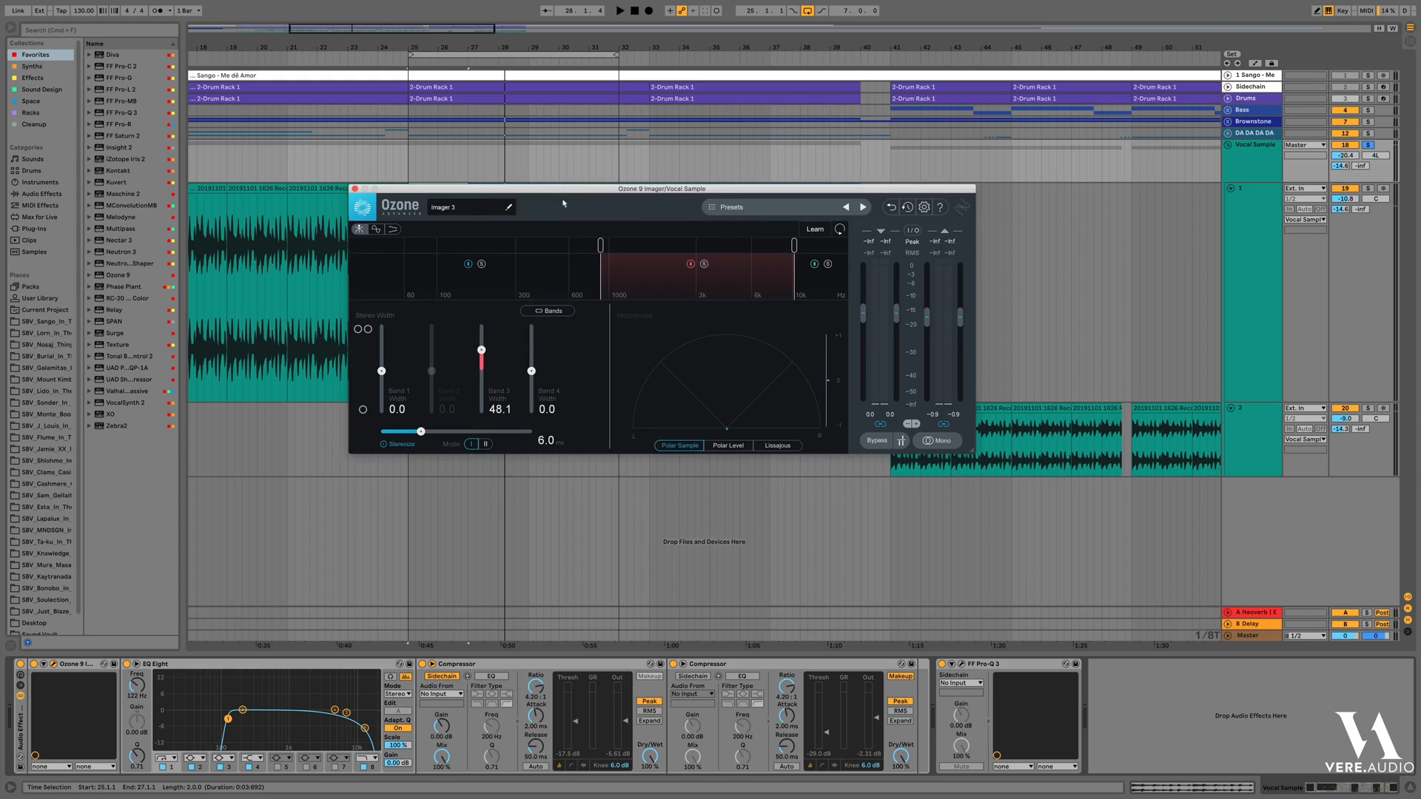
left_click_drag(492, 140, 1152, 133)
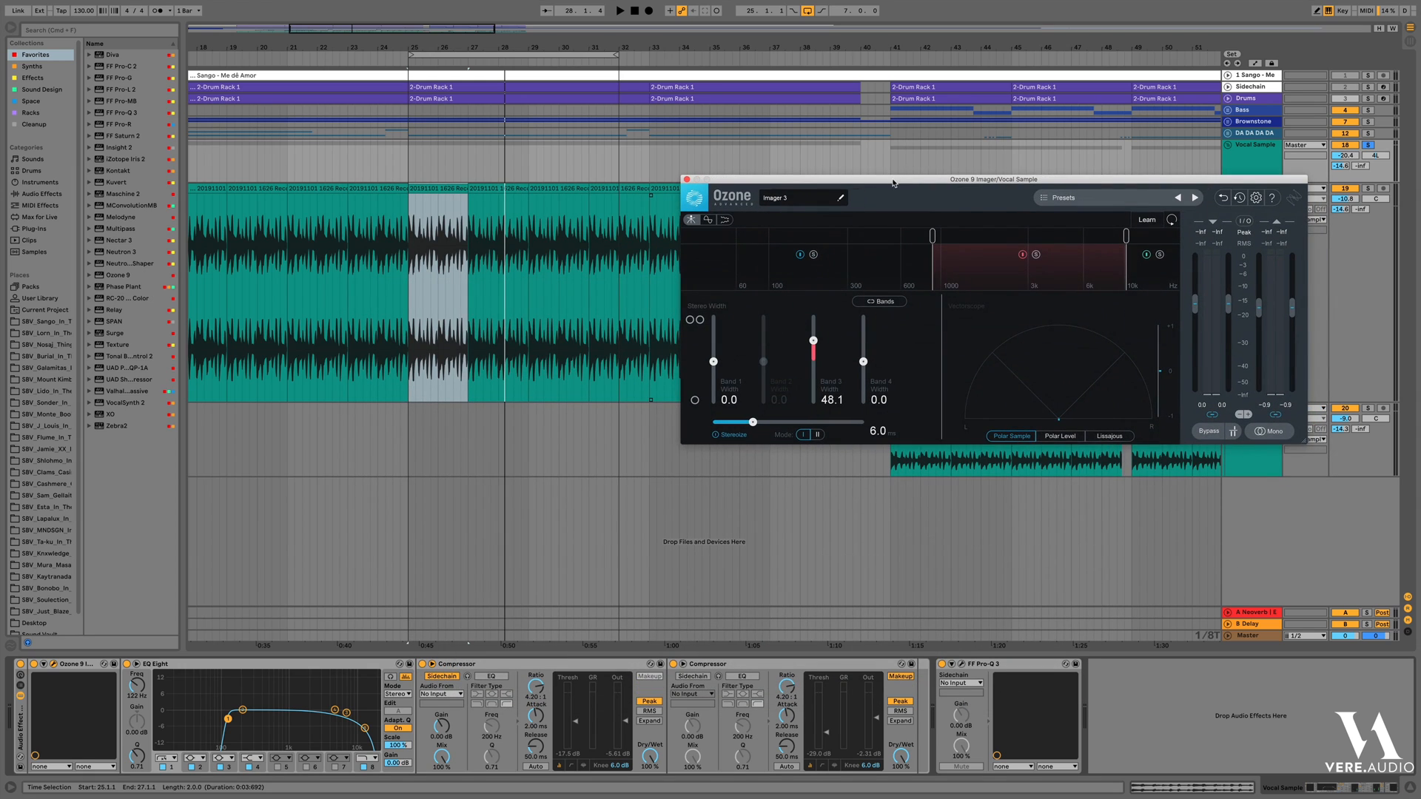
Play the Vocal Sample loop with its effect rack switched off and on, stop playback, and close the Ozone Imager
left_click(20, 665)
key("space")
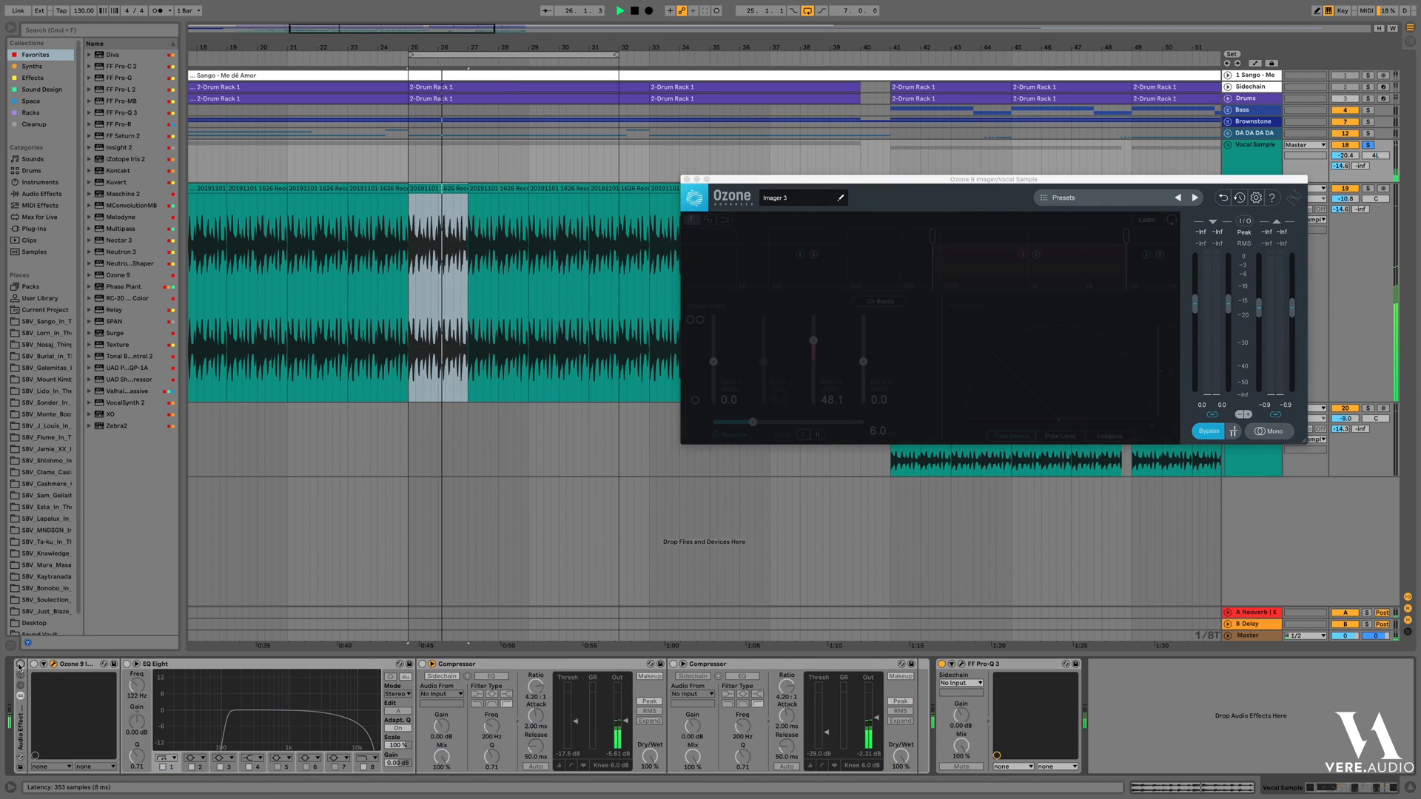
left_click(19, 665)
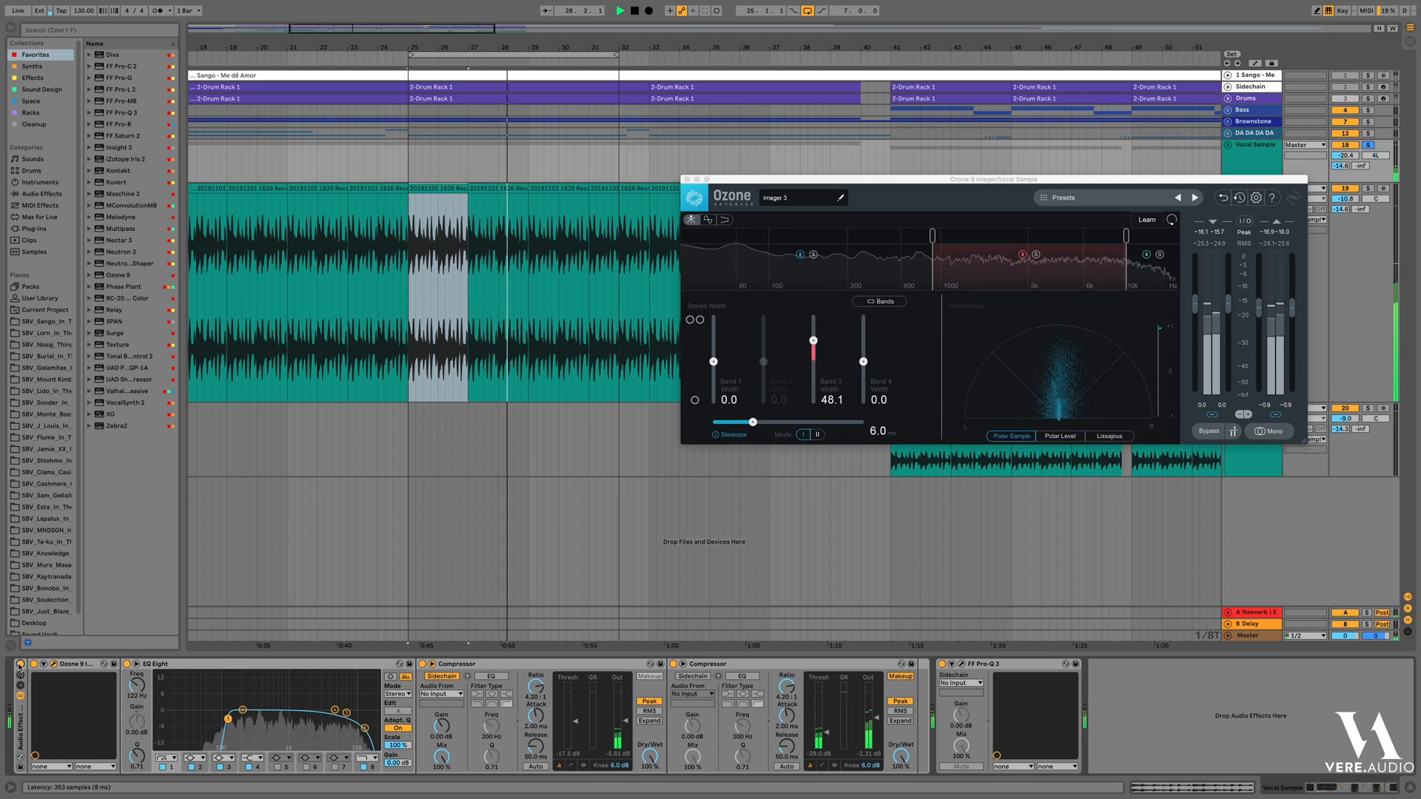
left_click(20, 666)
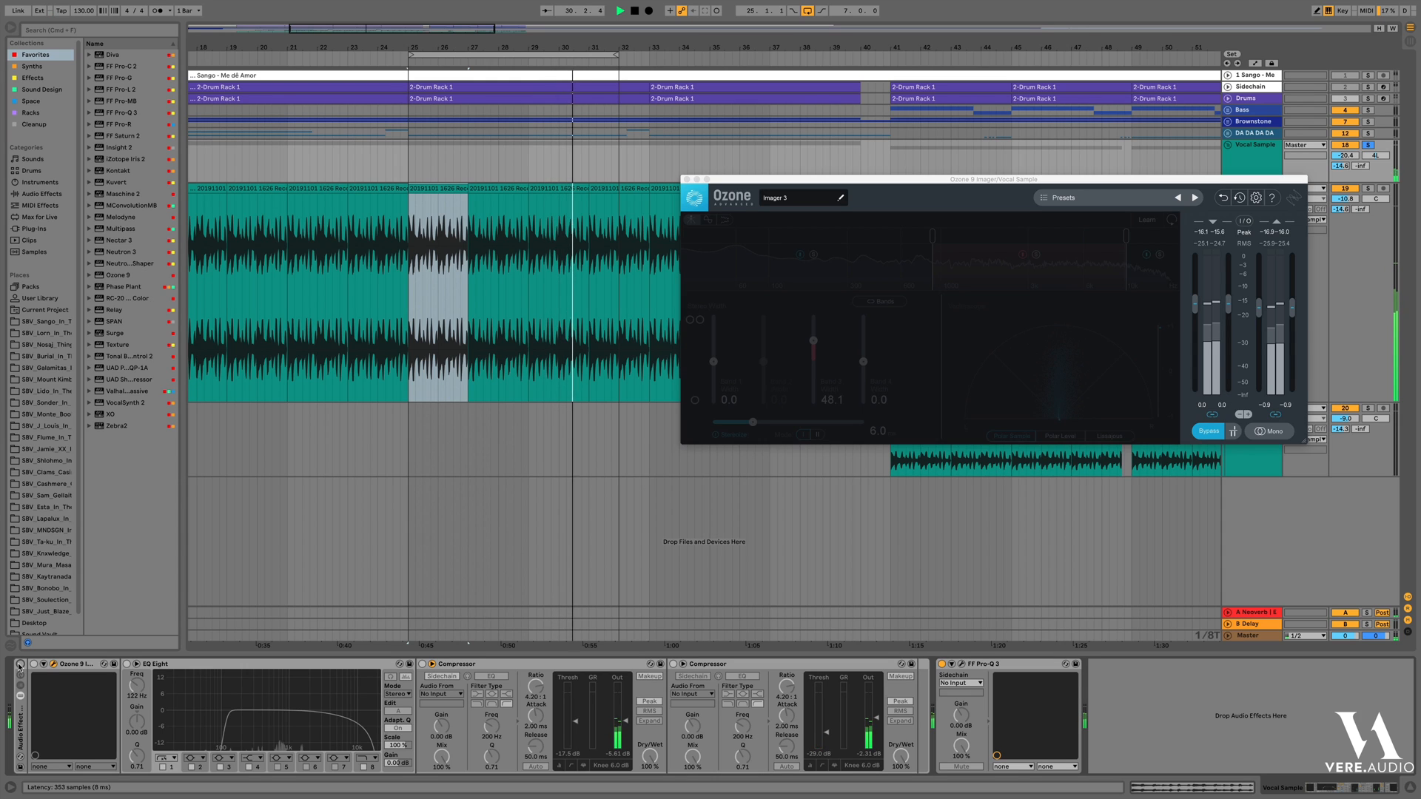
left_click(20, 665)
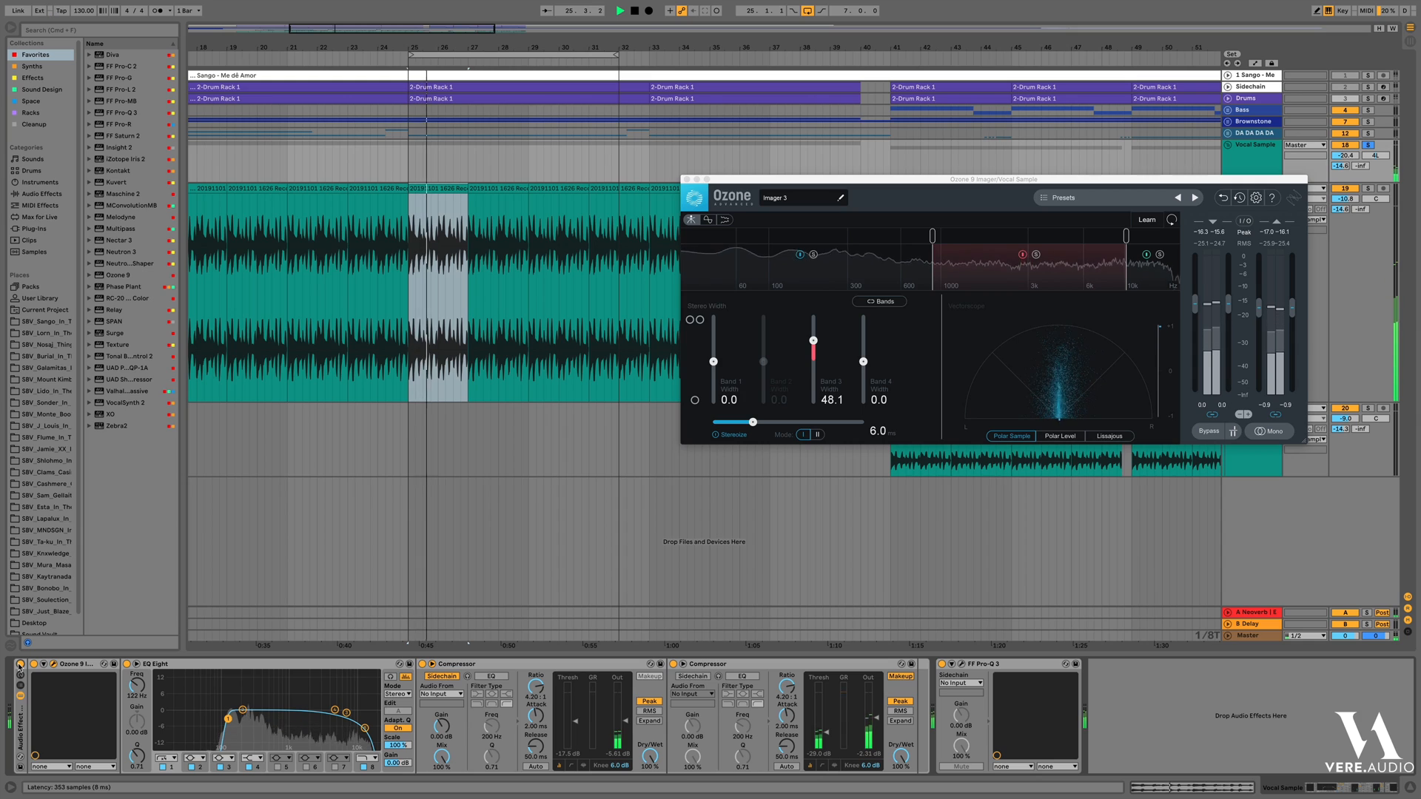
key("space")
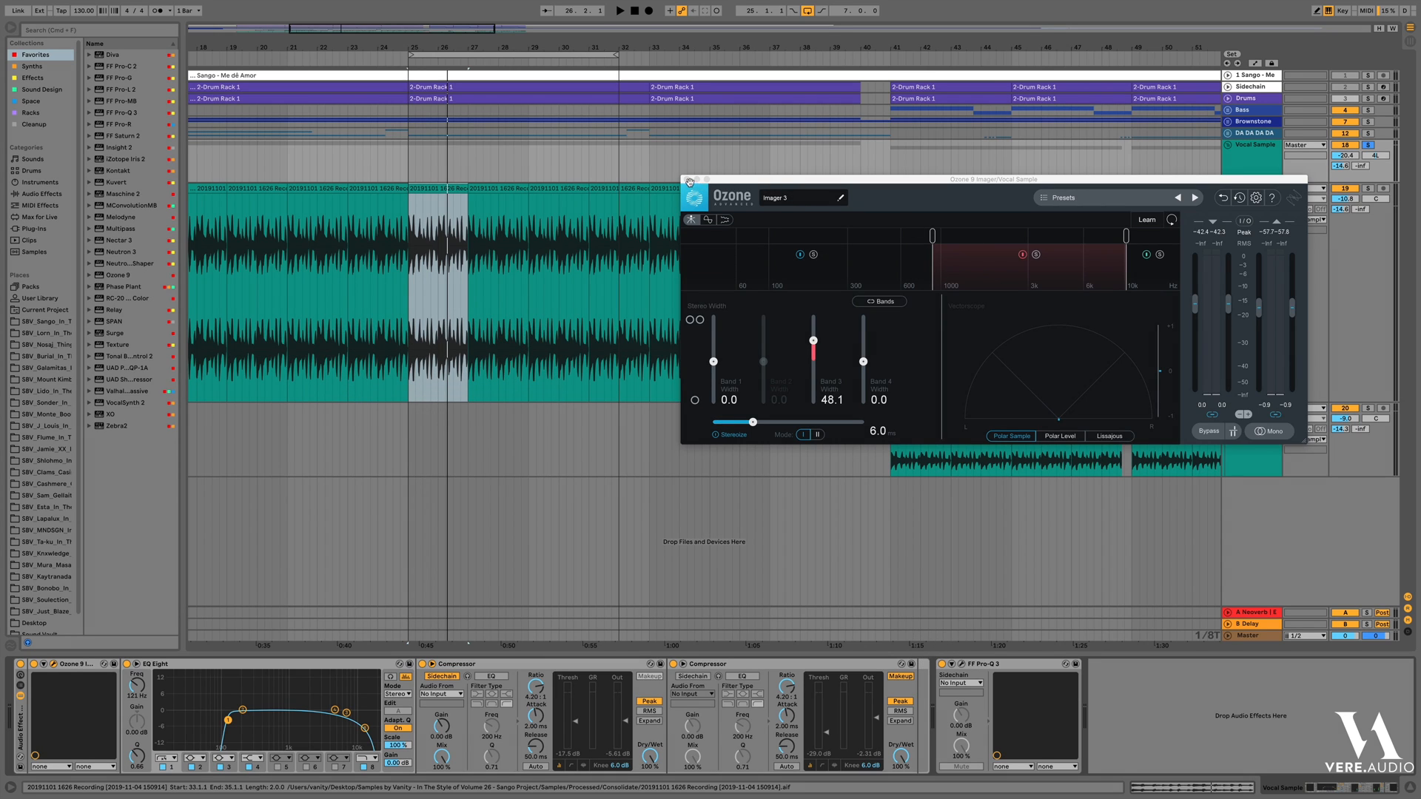
left_click(690, 180)
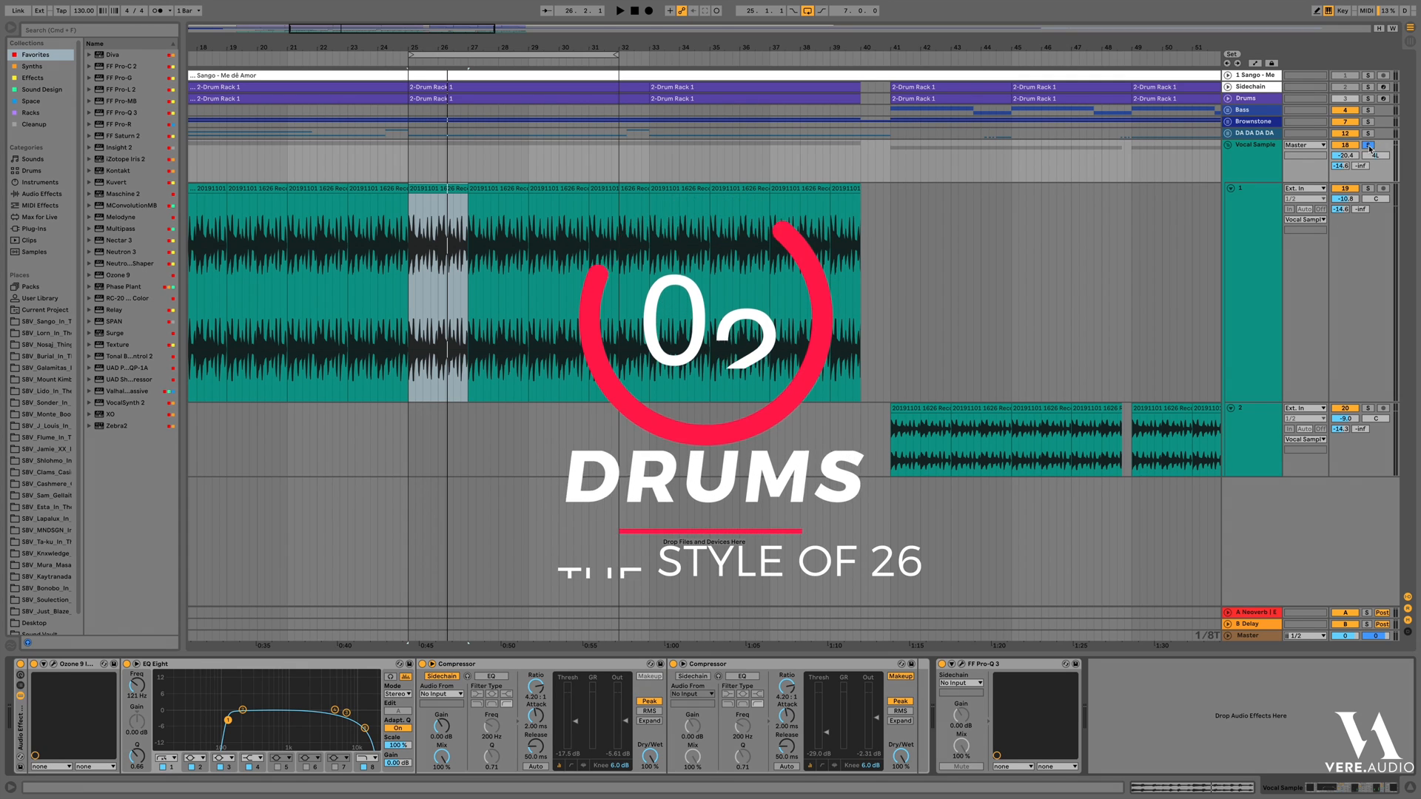
Collapse the Vocal Sample group, select the Drums clip at bar 45, and bring up the Drums track's device chain
left_click(1228, 145)
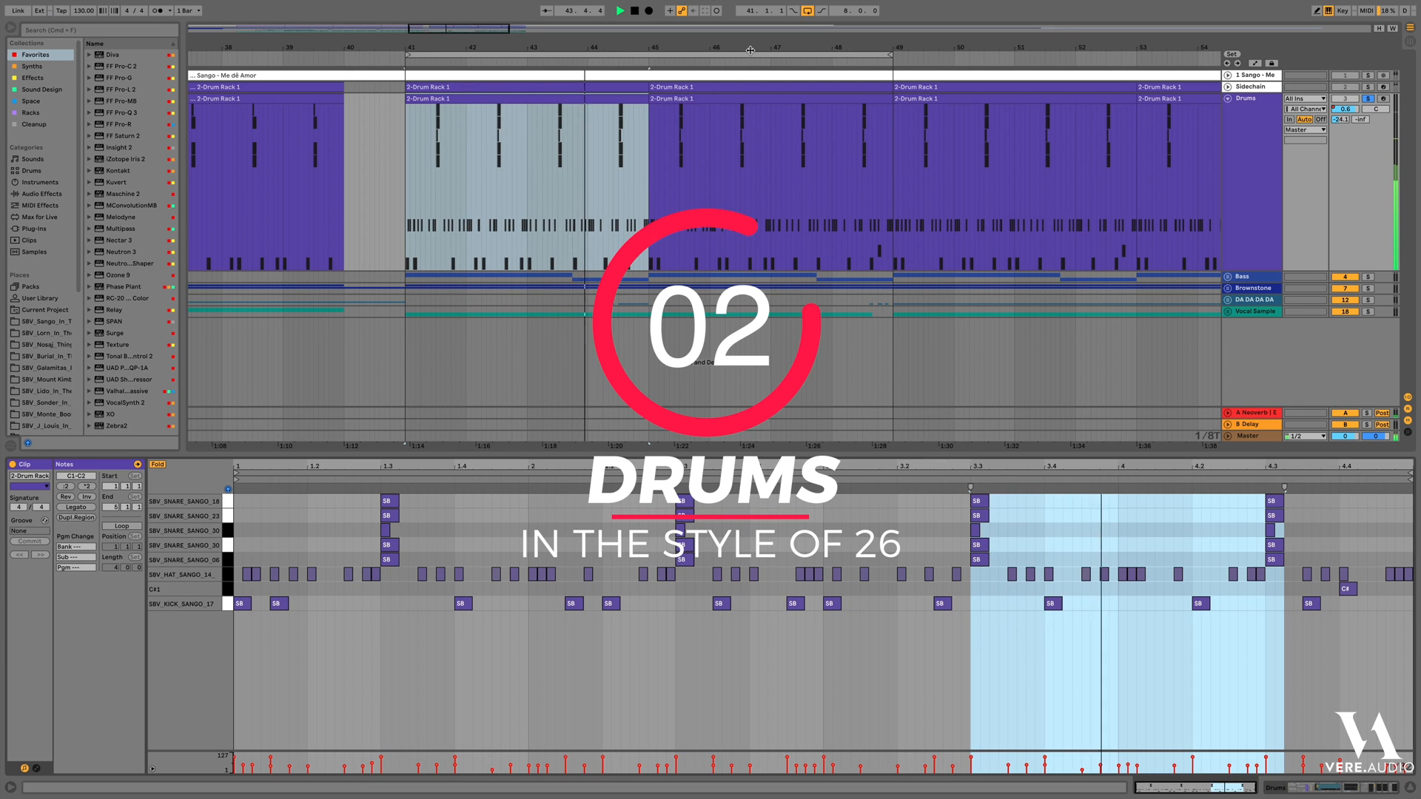
left_click(759, 96)
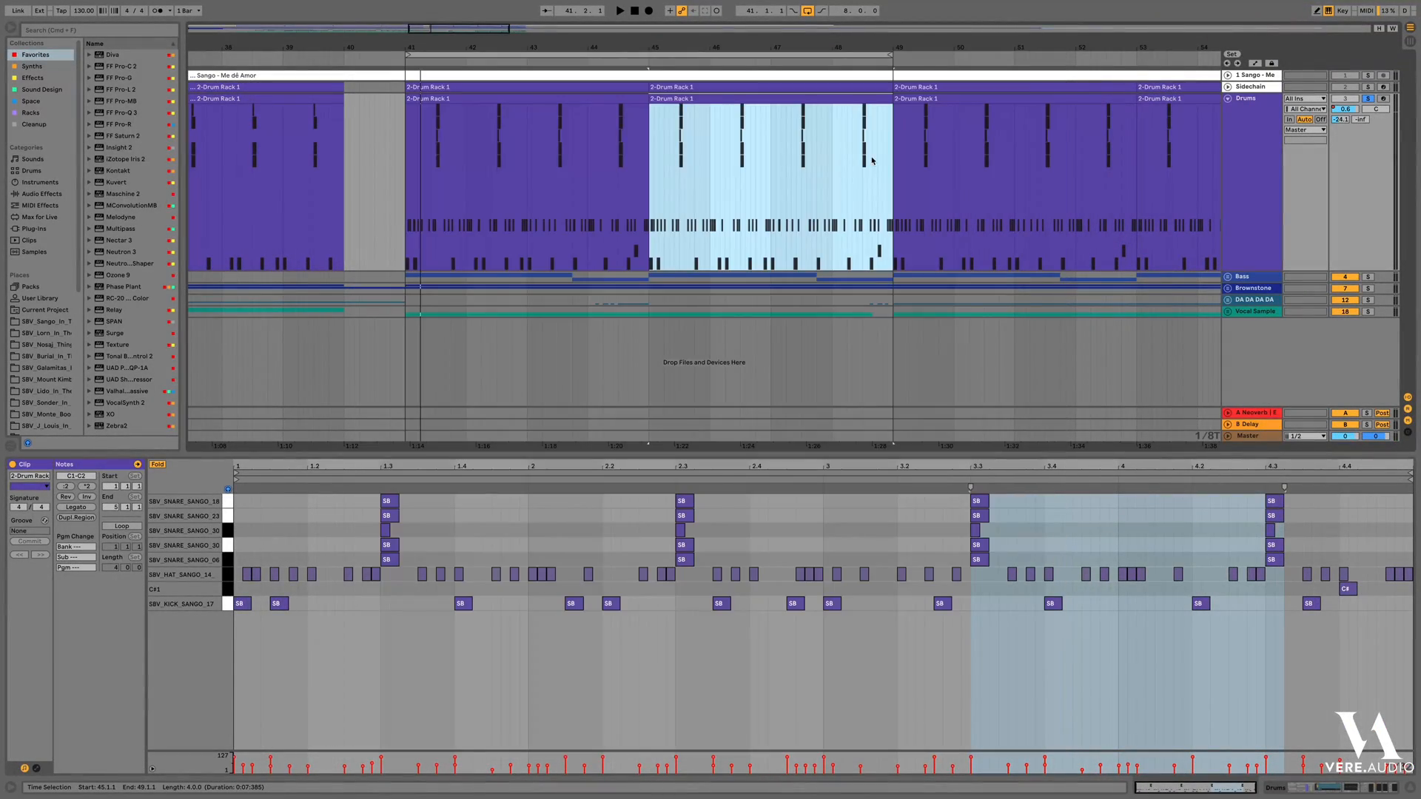
key("shift+Tab")
key("space")
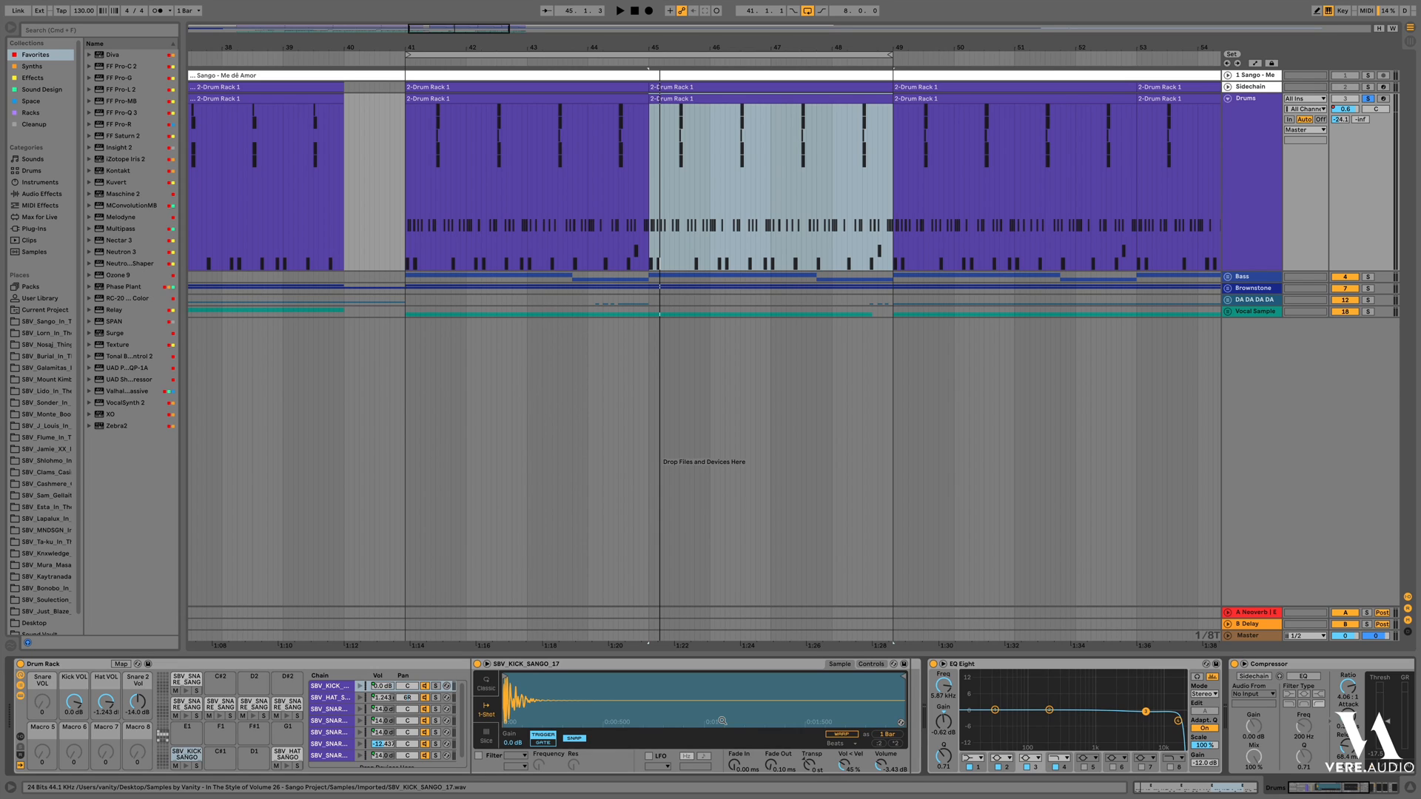
Play the drum loop with the SBV_KICK_SANGO_17 and SBV_HAT_SANGO_14 pads muted, and unmute both pads
left_click(175, 766)
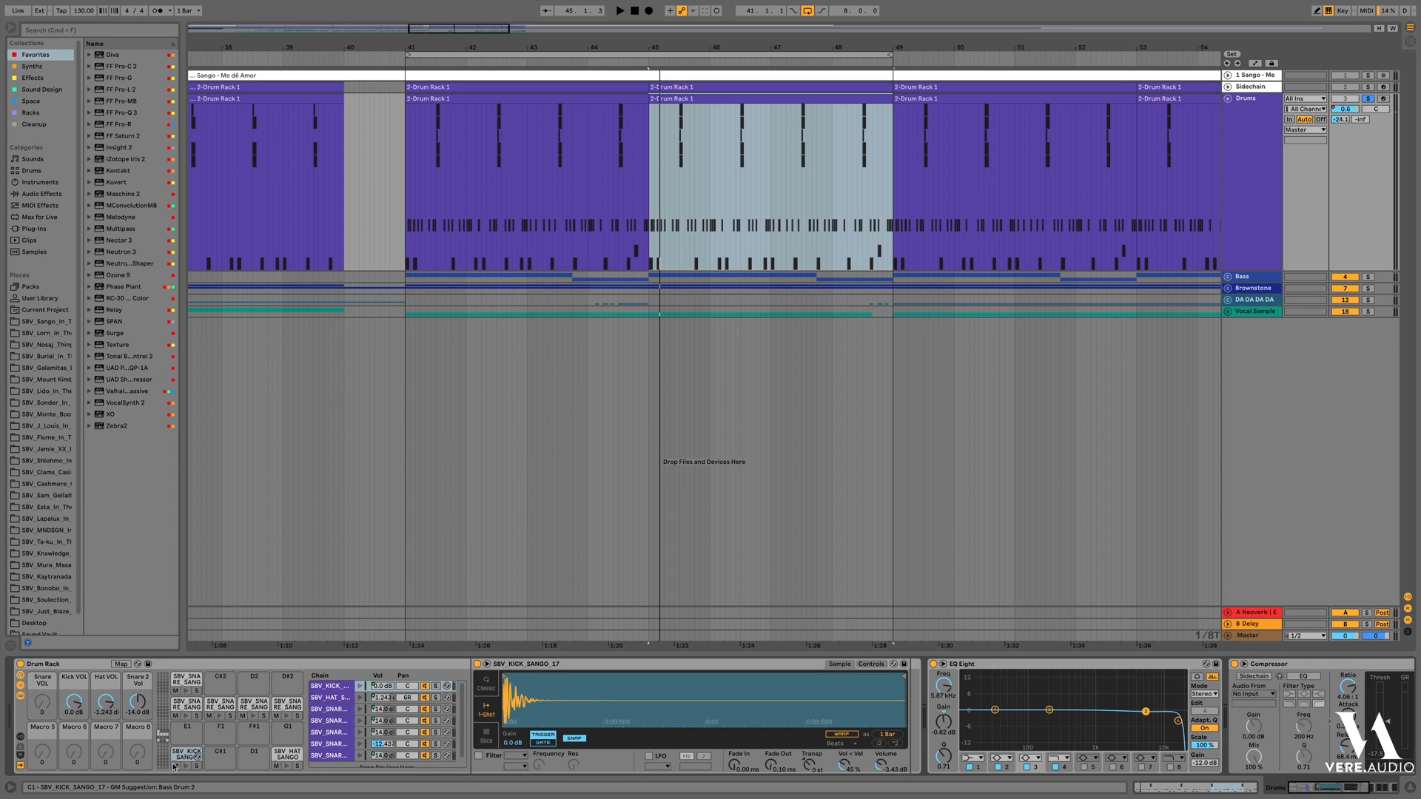
left_click(278, 766)
key("space")
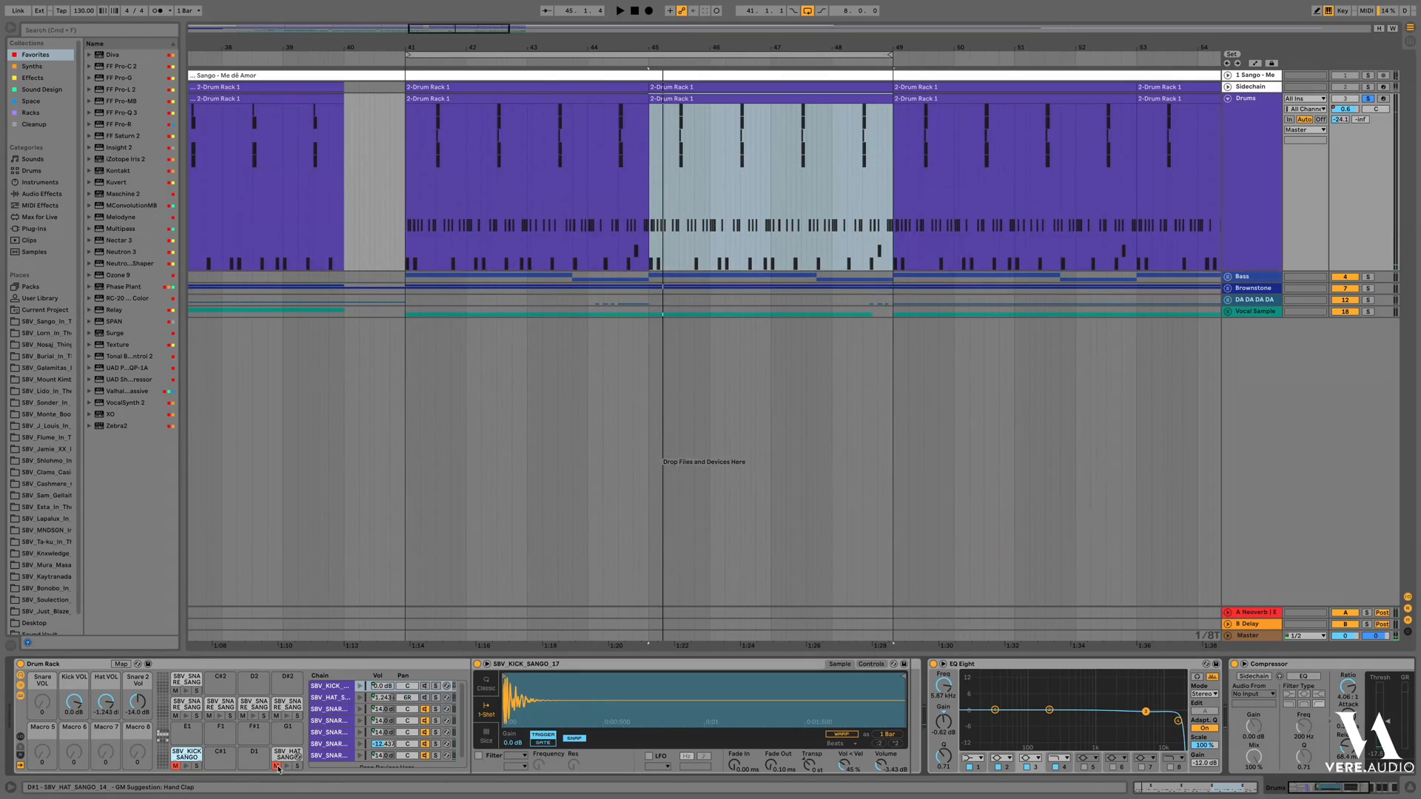
left_click(278, 767)
left_click(175, 766)
Solo the SBV_HAT_SANGO_14 pad in the Drum Rack, show its sample, and play the hat pattern
left_click(297, 766)
left_click(277, 754)
key("space")
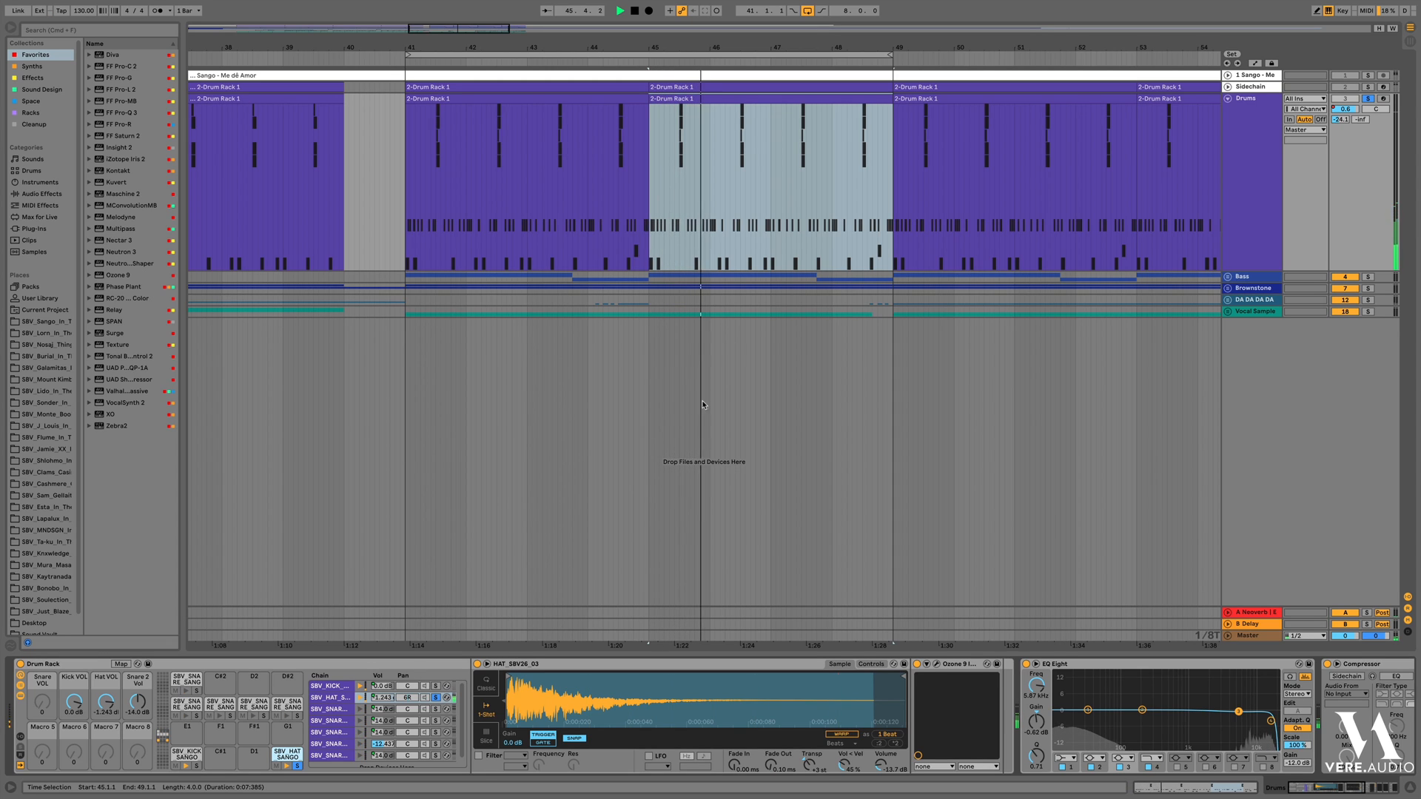
Open the notes of the Drums clip at bar 45 and enlarge the velocity lane
left_click(767, 99)
double_click(767, 98)
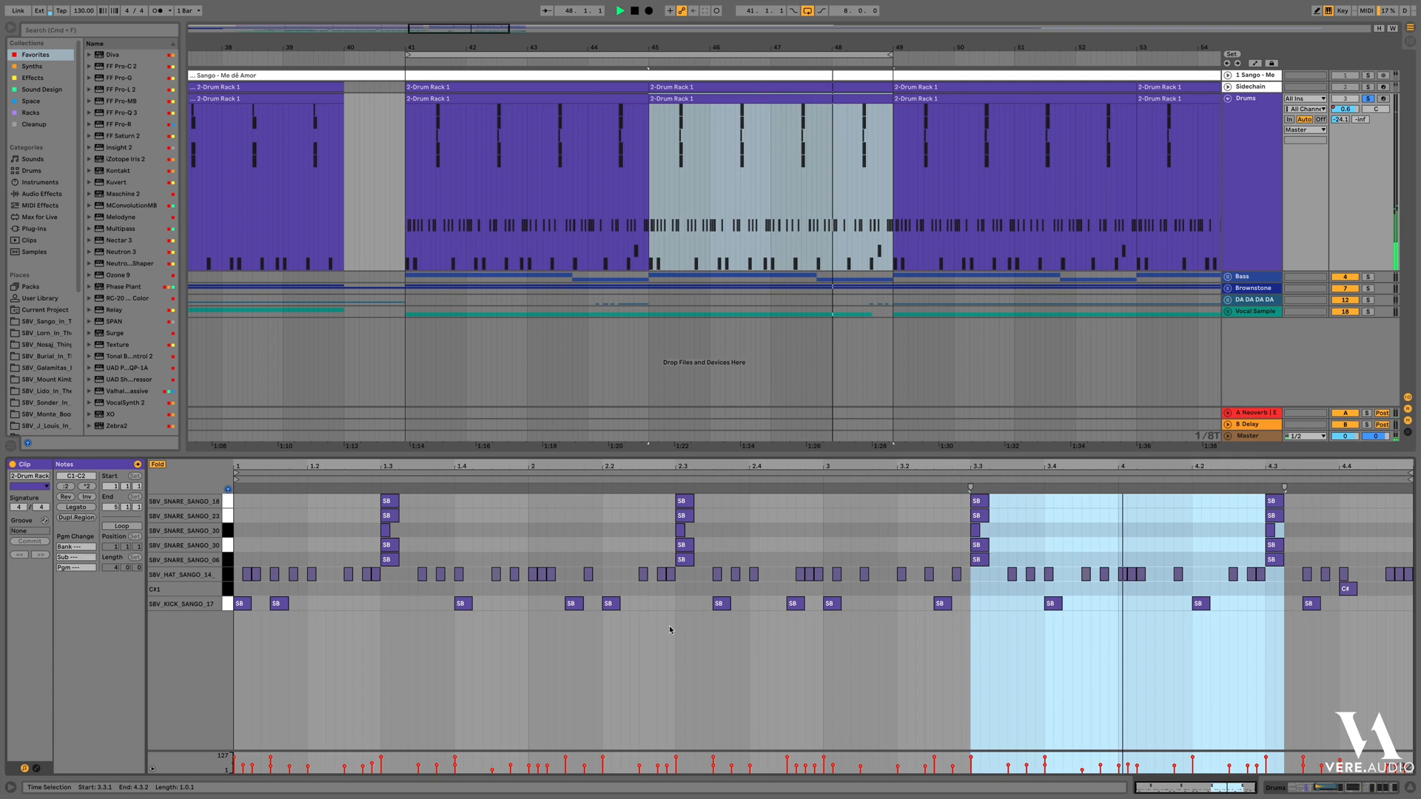
left_click_drag(640, 750, 640, 704)
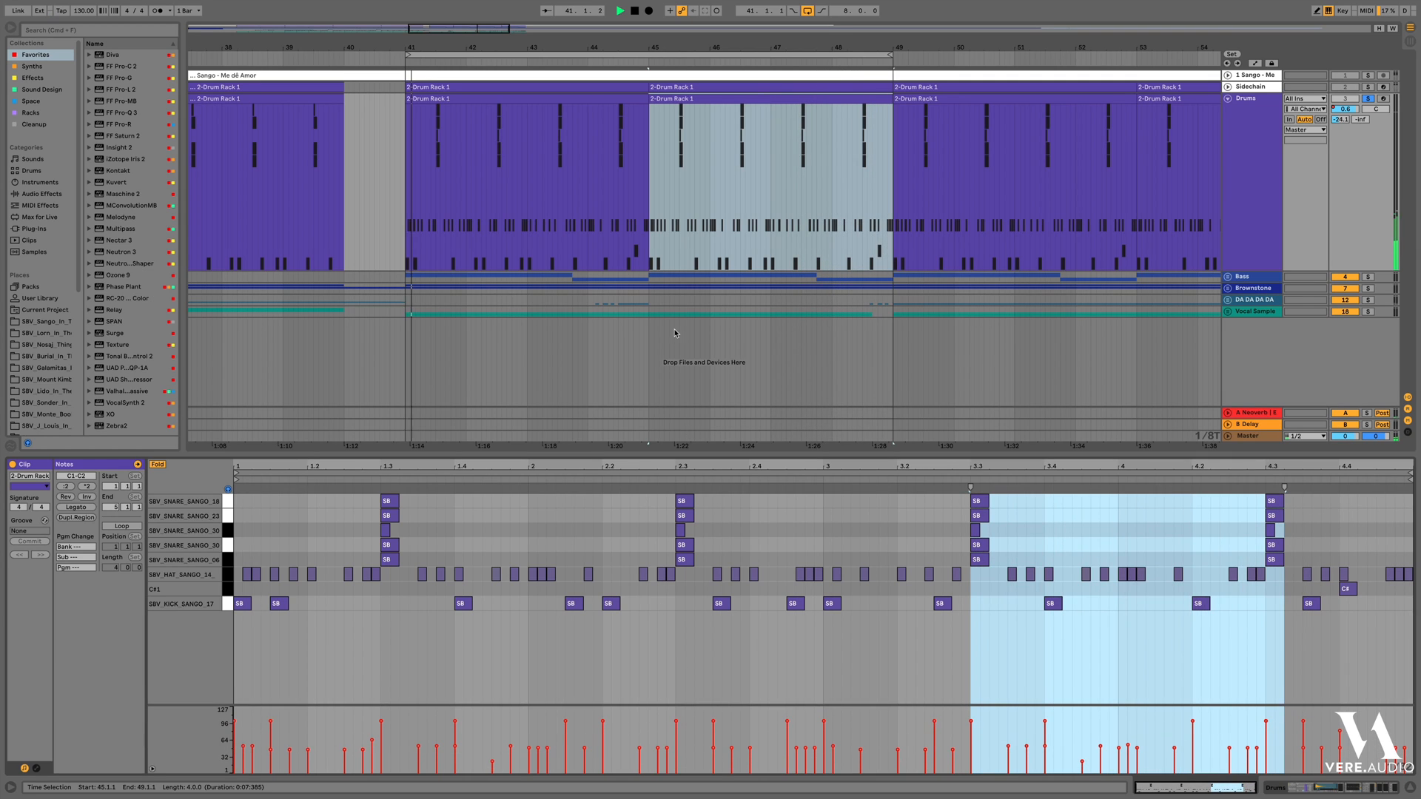
Play the hat pattern with the notes of the bar 41 Drums clip open, reselect the bar 45 clip, and stop playback
left_click(634, 110)
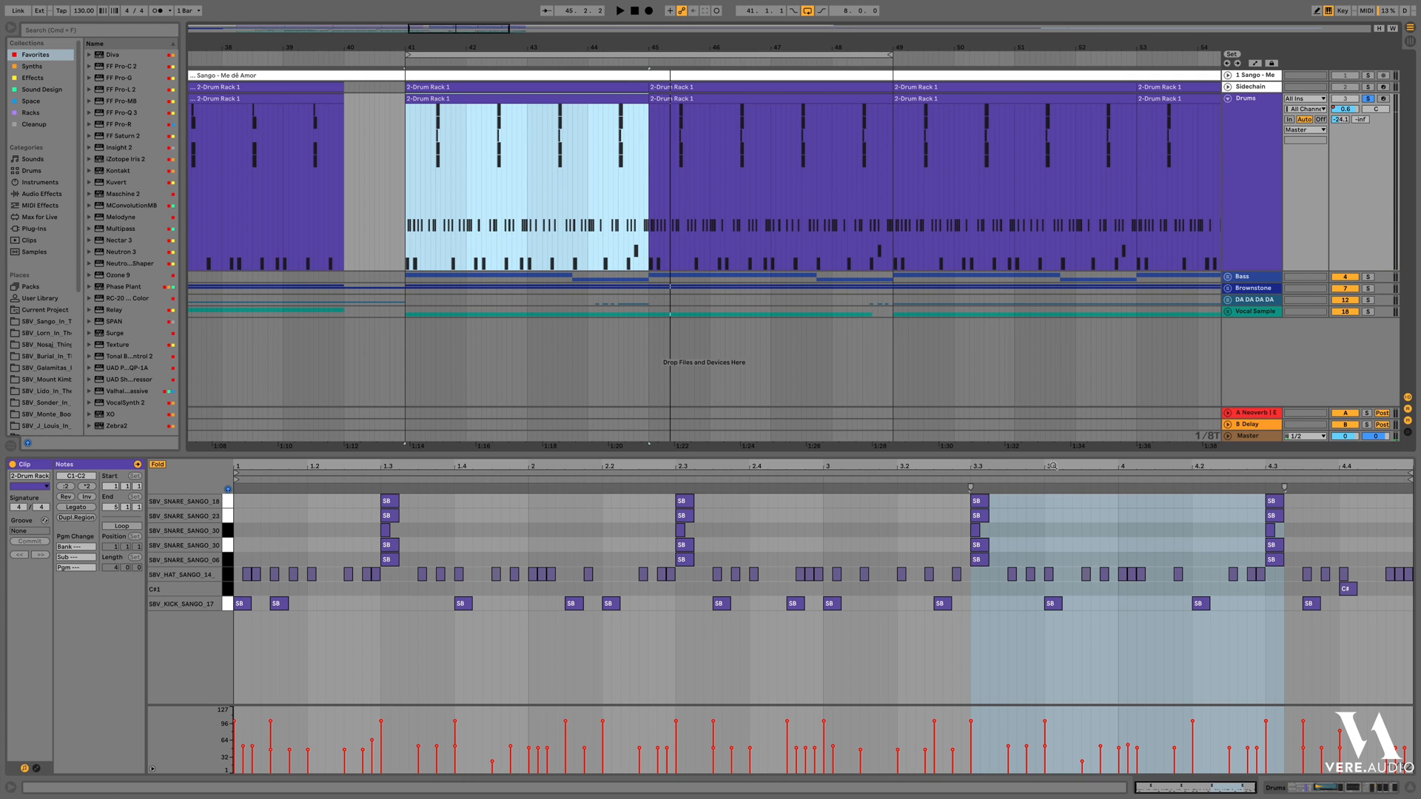
left_click(1307, 787)
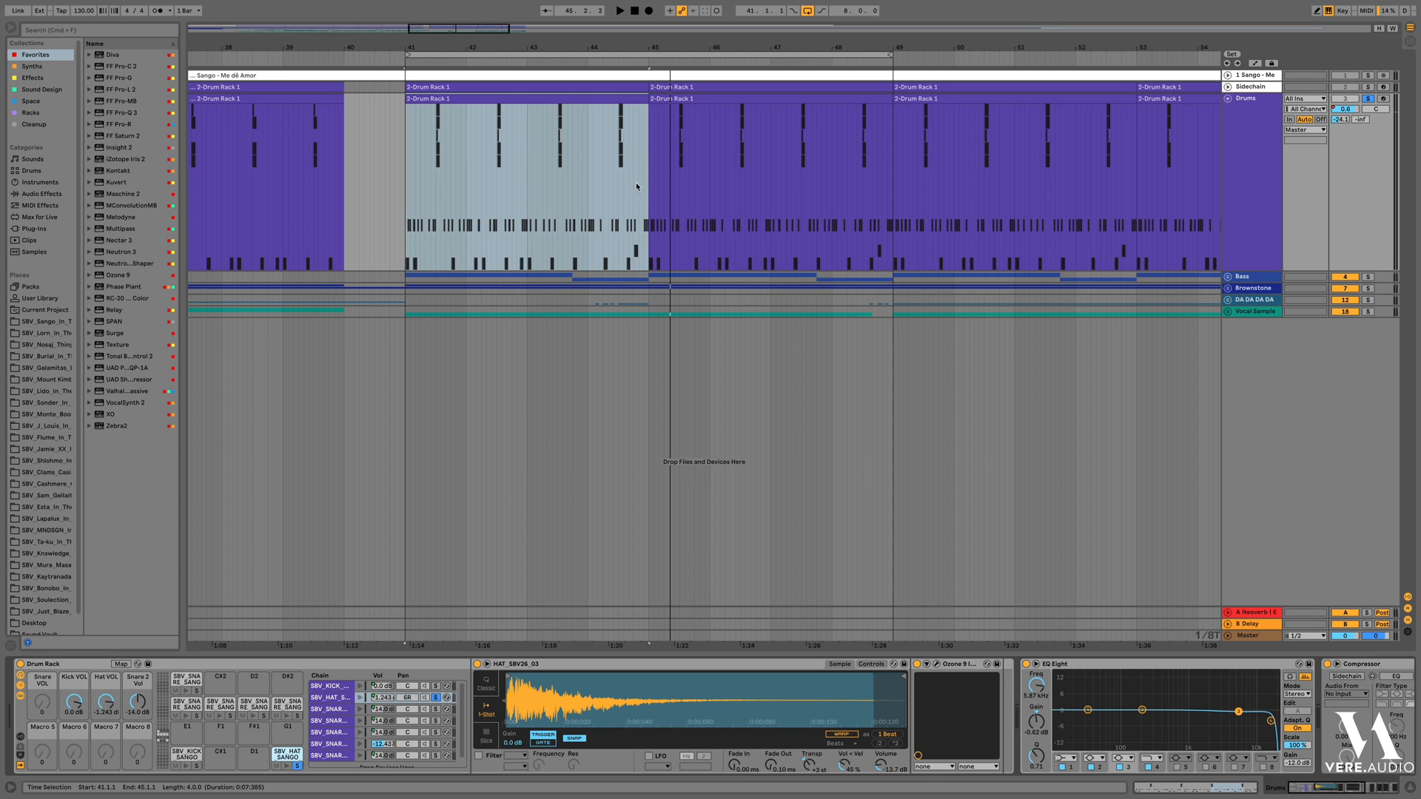
double_click(628, 99)
key("space")
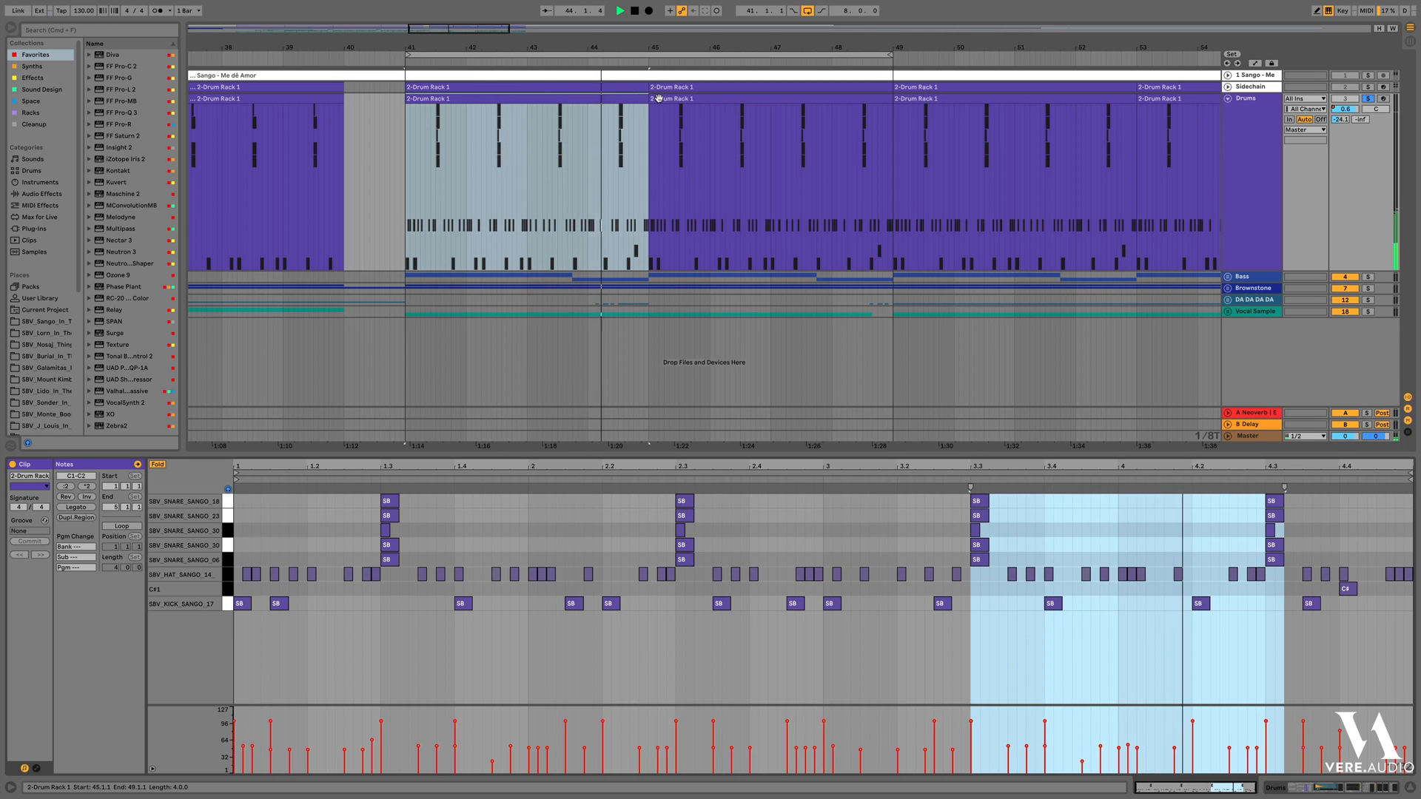
left_click(658, 98)
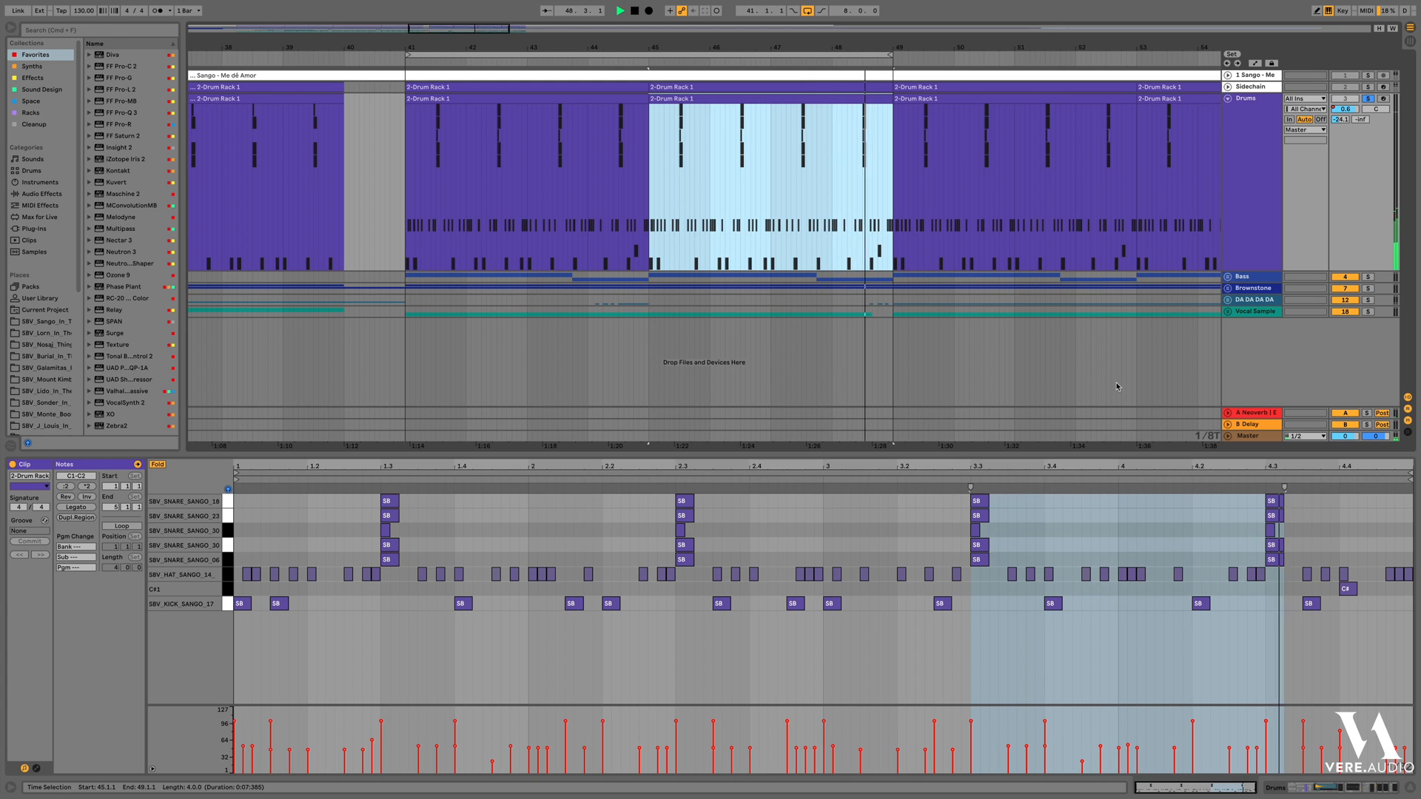
key("space")
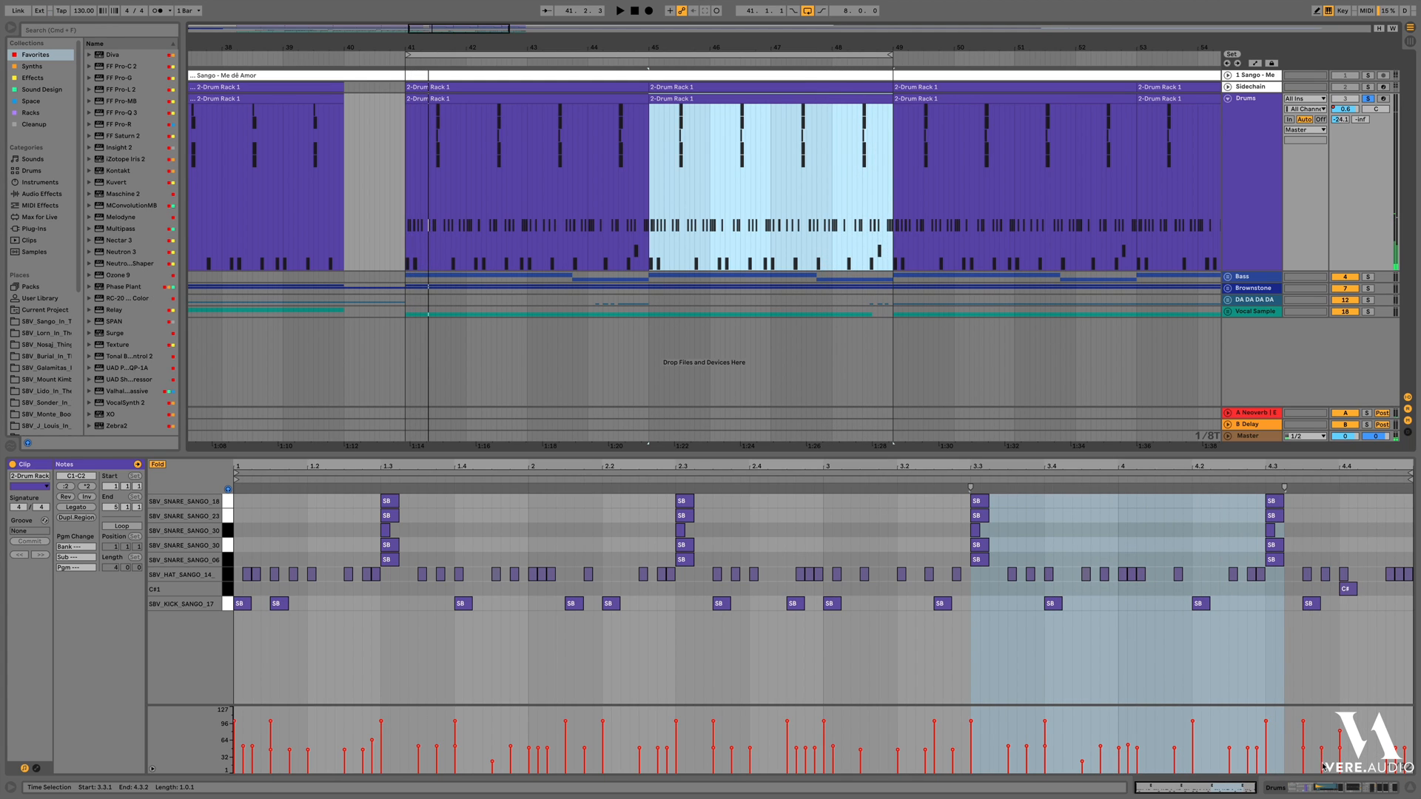
Open the Ozone 9 Imager on the hat pad's chain, examine its Band 1, and close the plug-in
left_click(1322, 787)
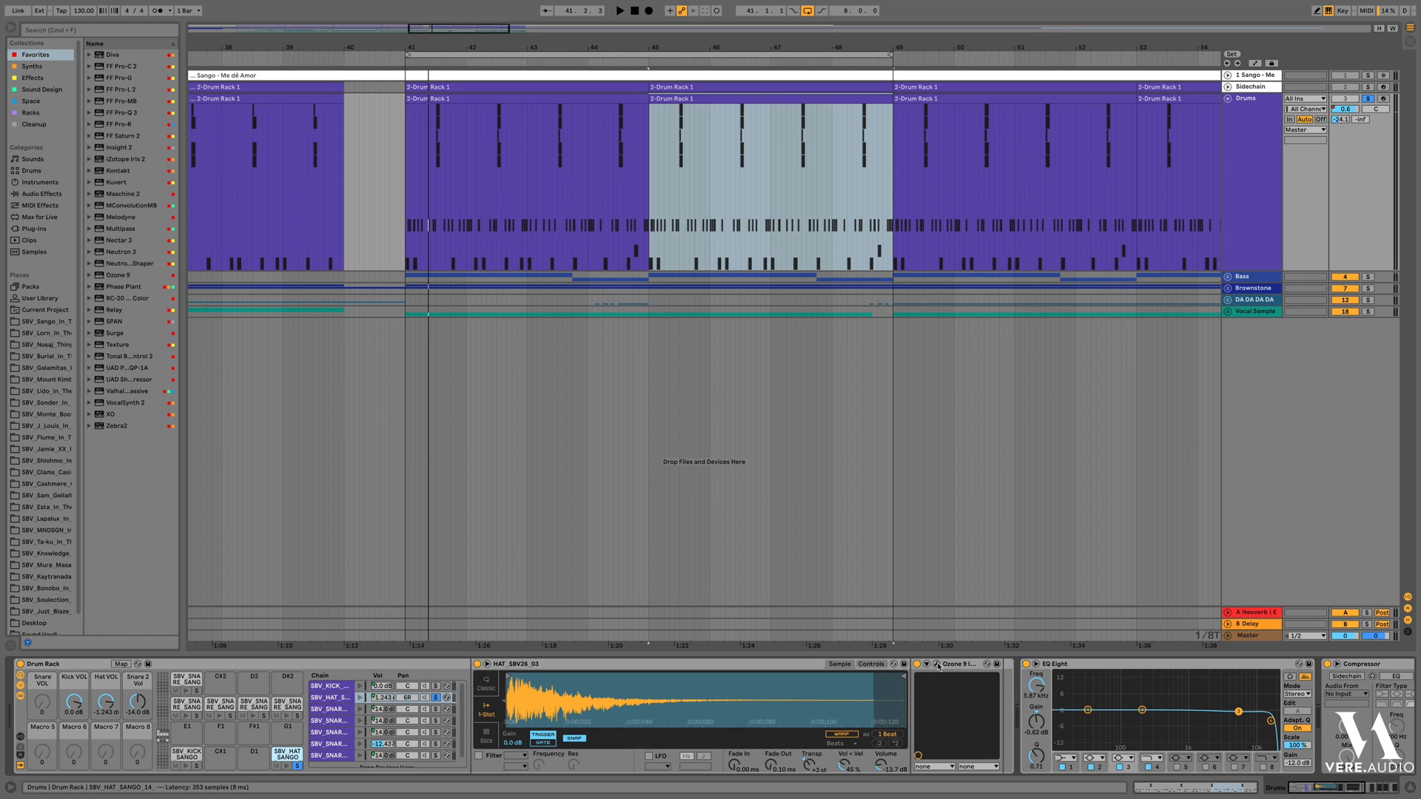
left_click(936, 665)
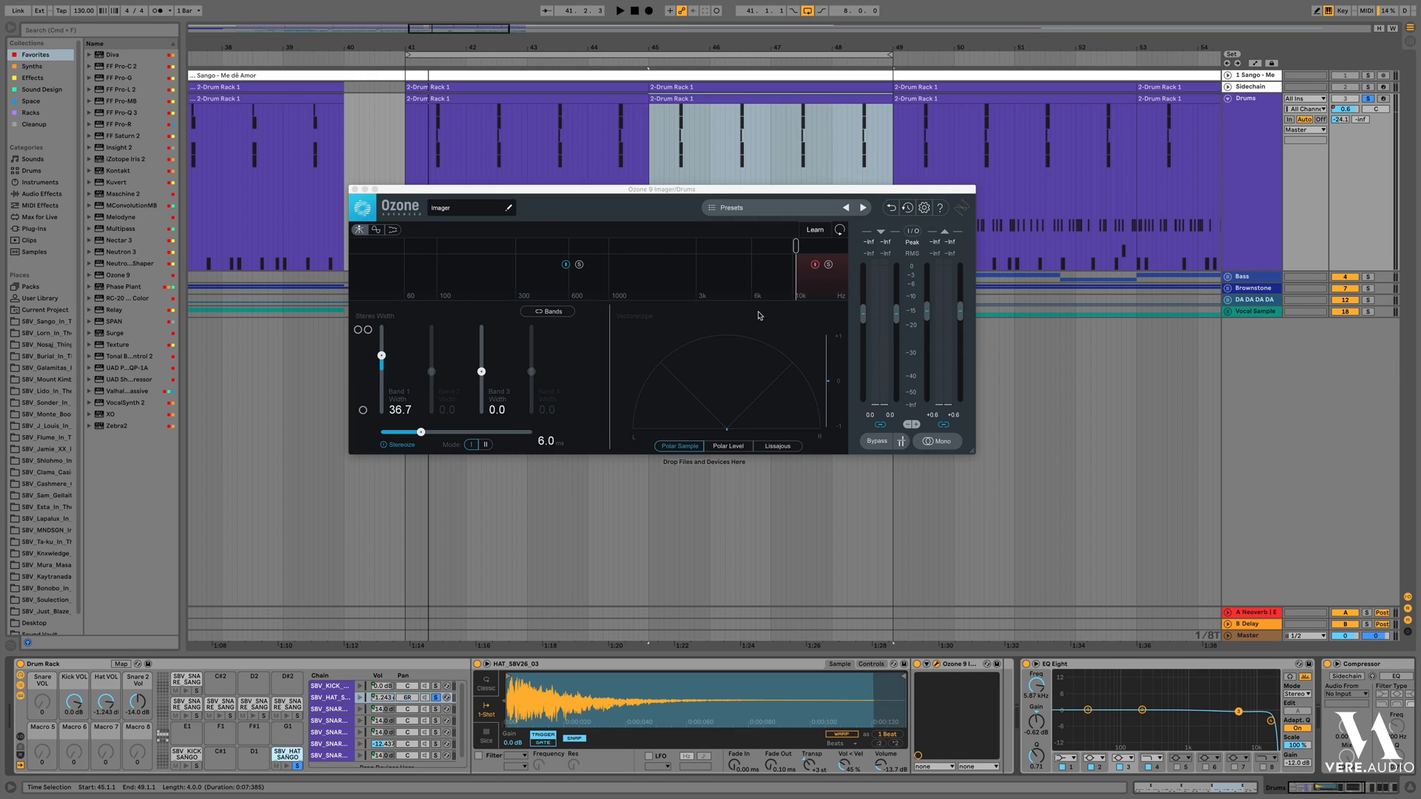
left_click(741, 282)
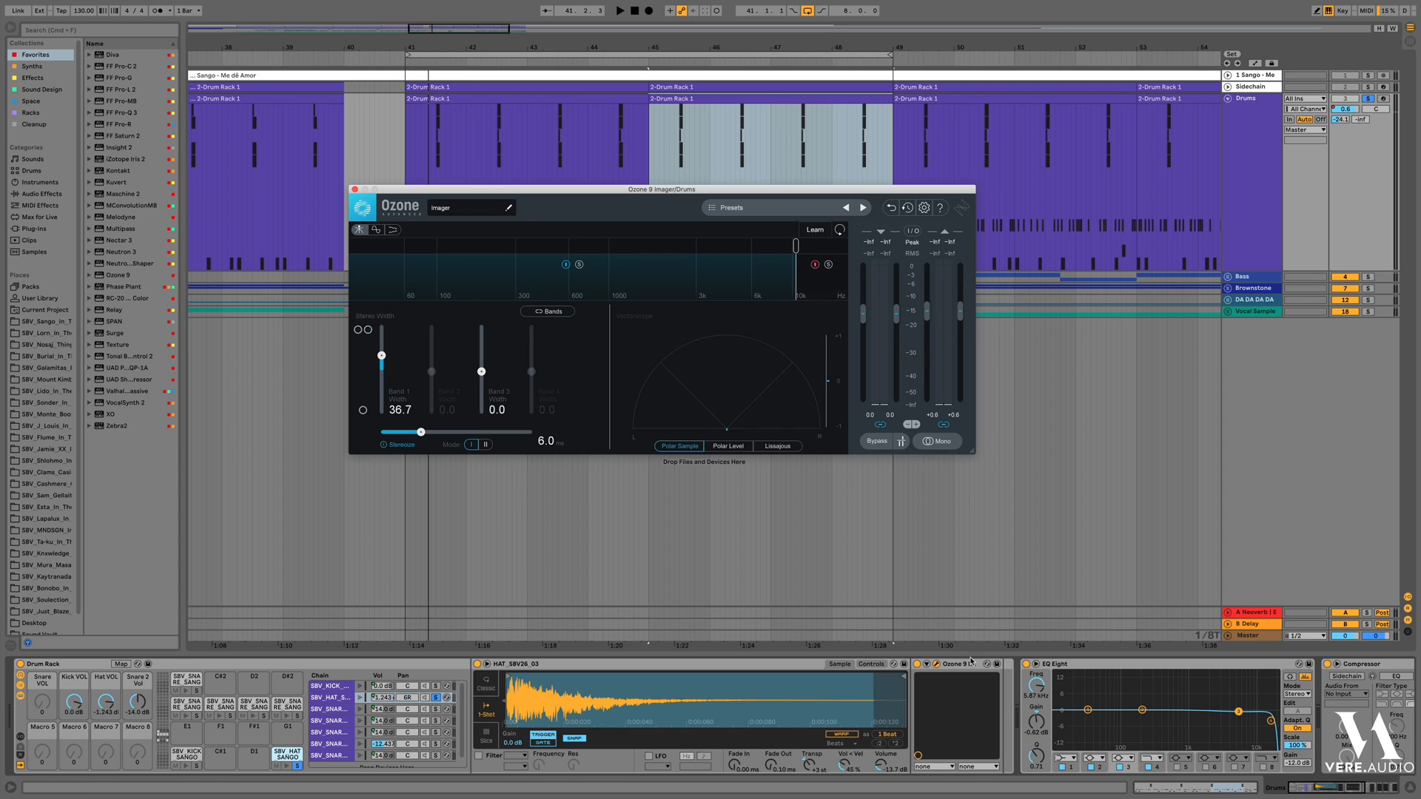
left_click(935, 664)
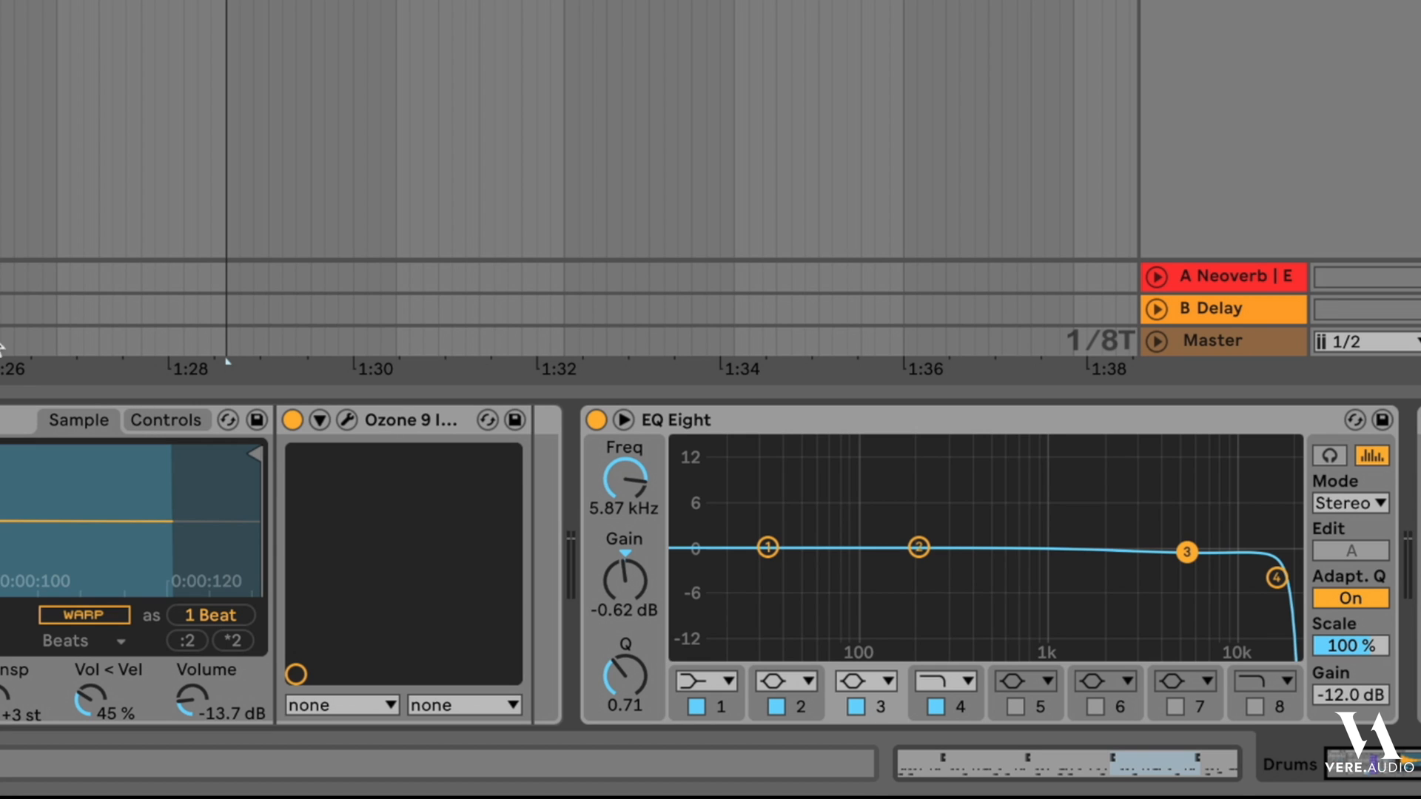
Examine the EQ Eight settings on the Drums track and jump along the device chain to the Compressor
left_click(714, 416)
scroll(723, 513, "down", 5)
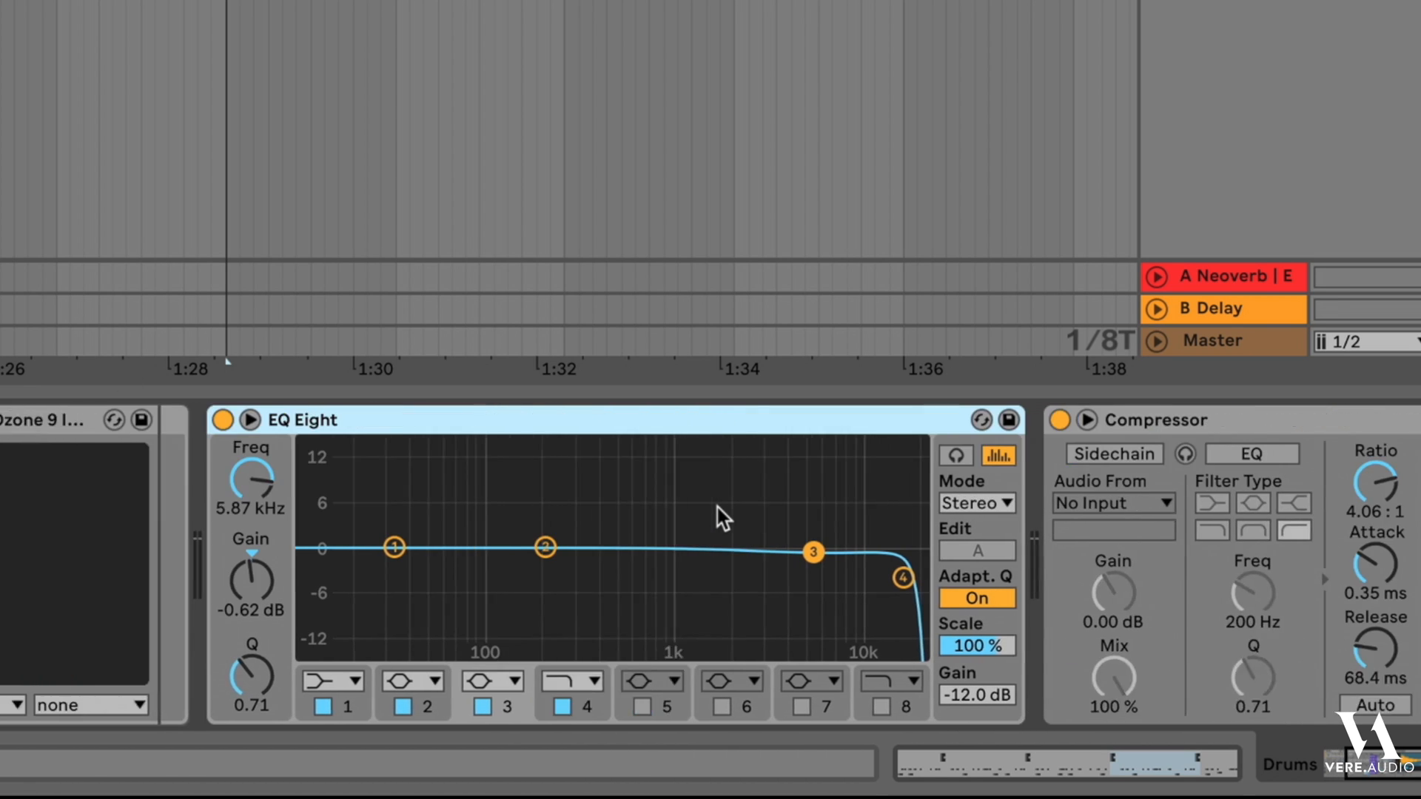
scroll(716, 506, "down", 4)
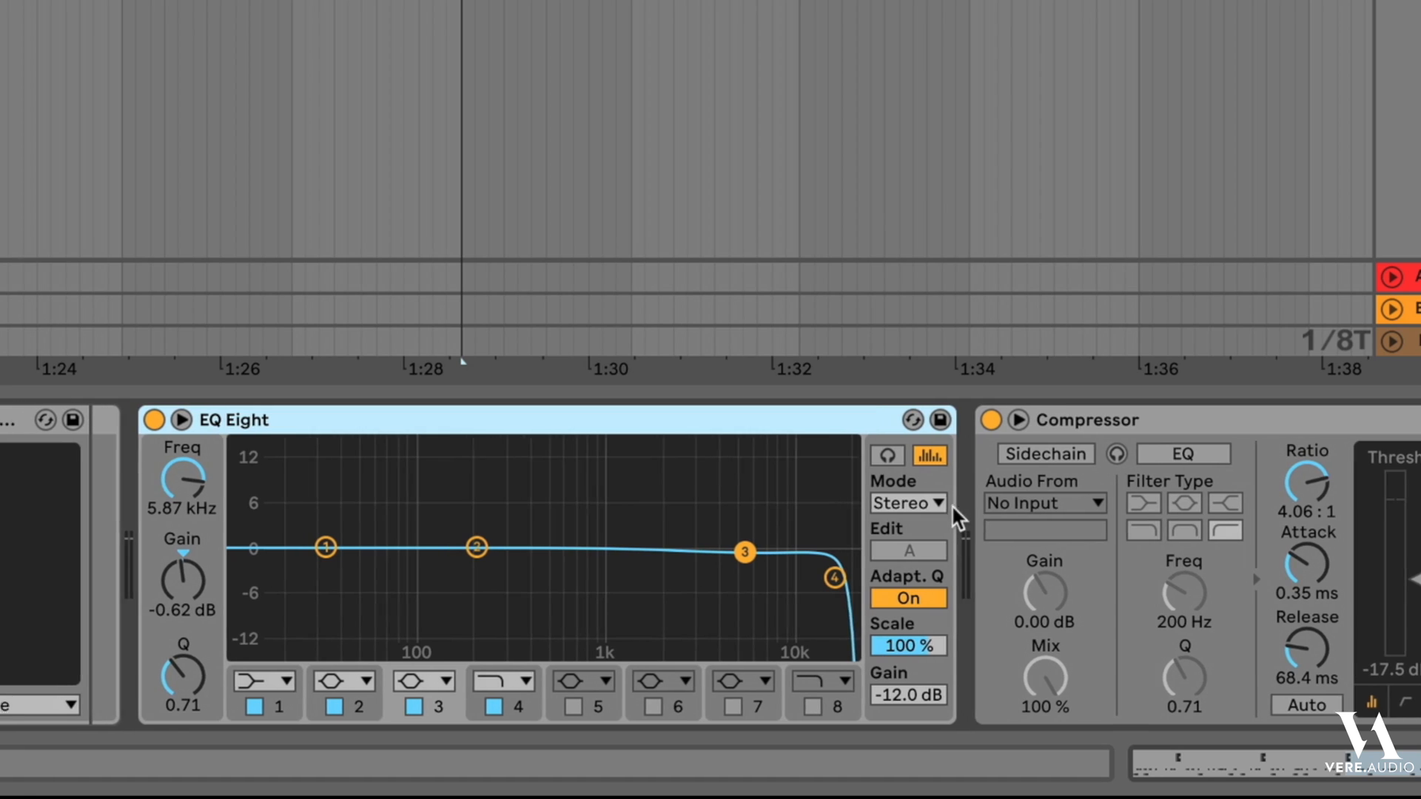
scroll(952, 504, "up", 1)
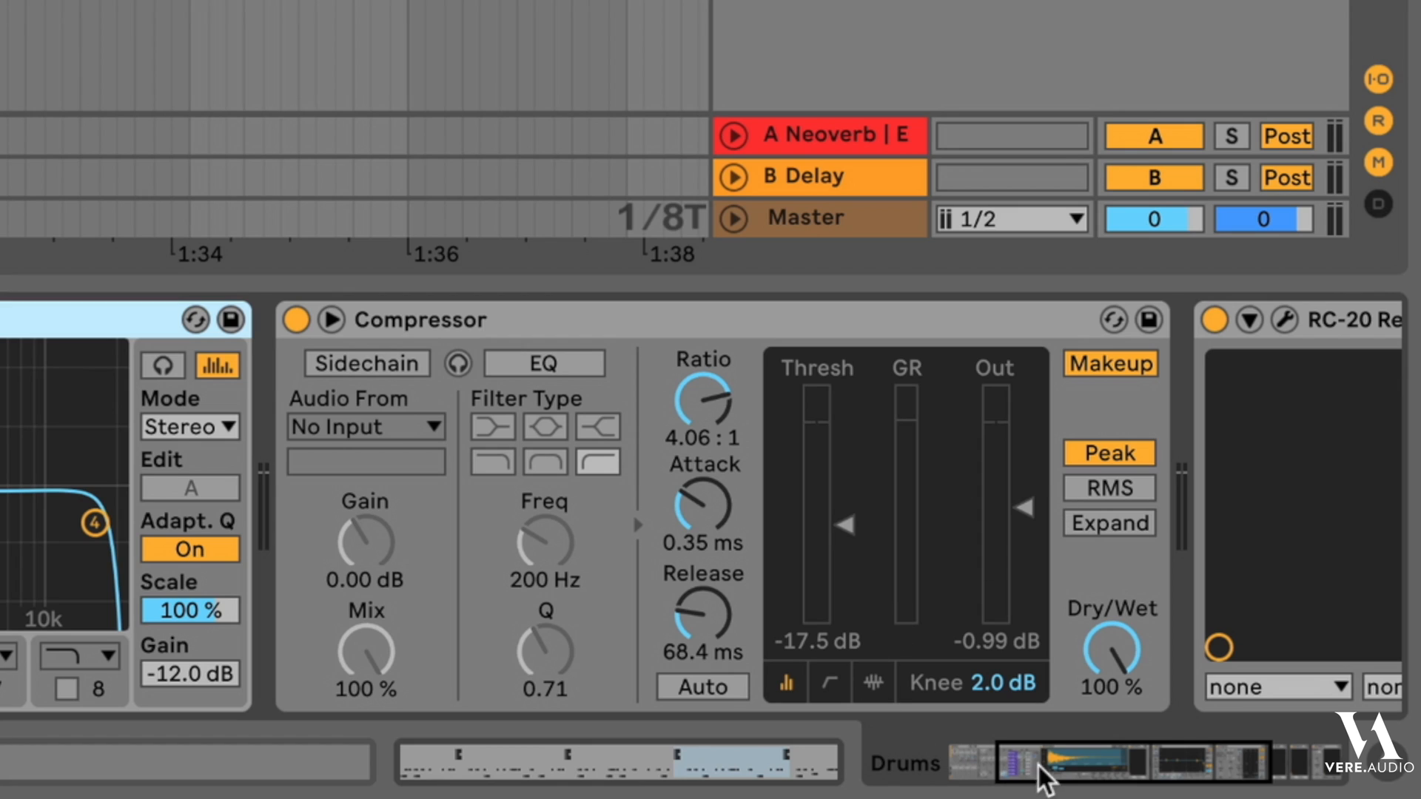
left_click(1042, 749)
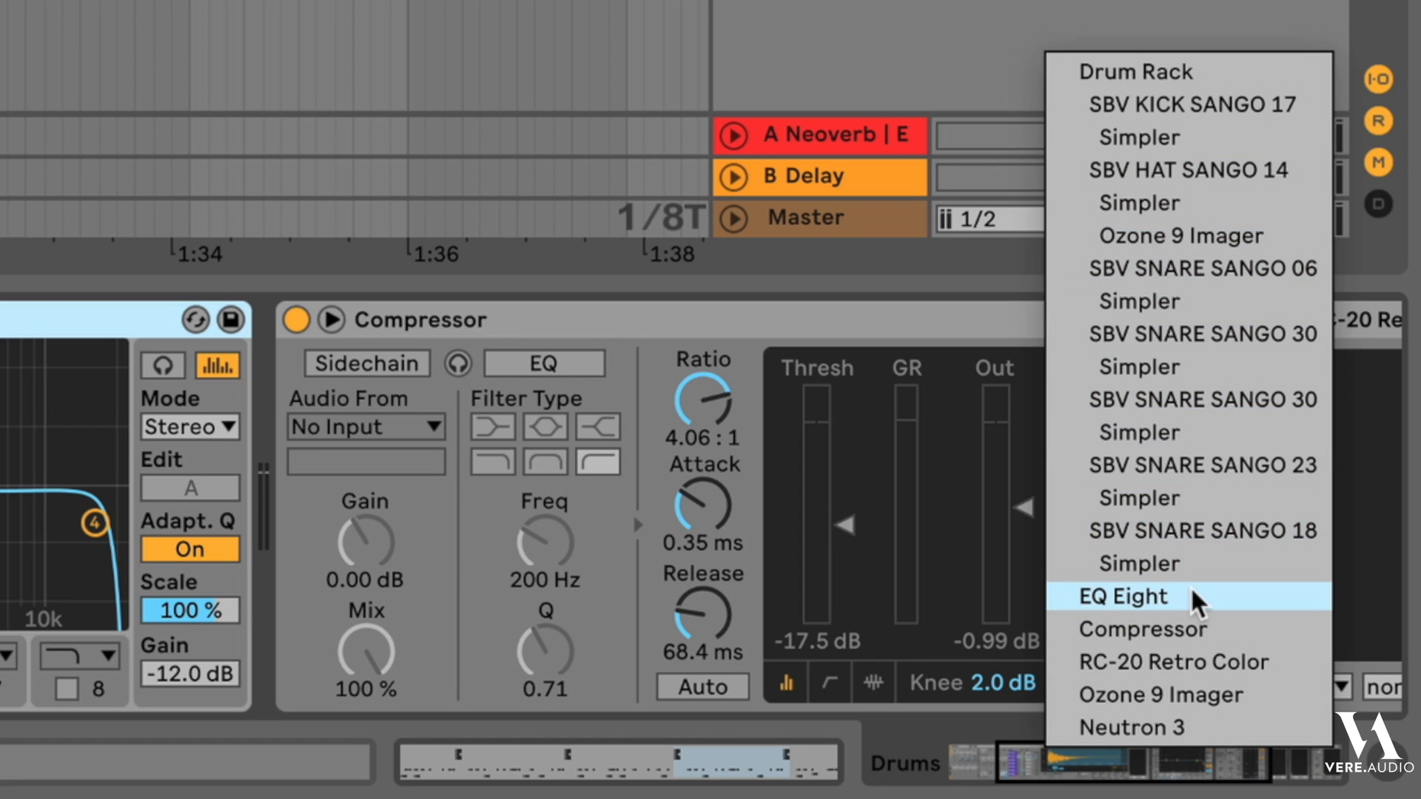
left_click(1167, 631)
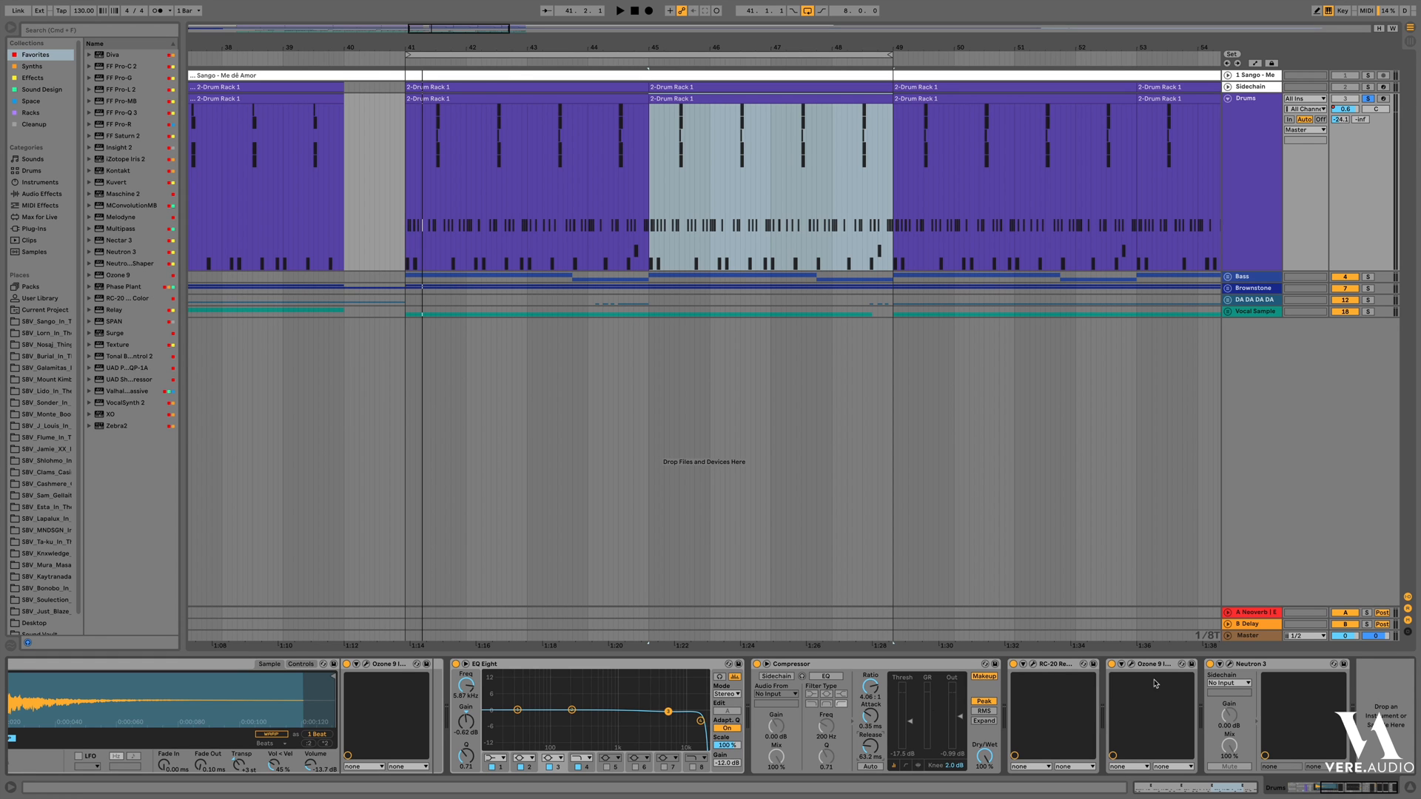
Open RC-20 Retro Color on the Drums track, audition it clear of the drum clips, stop playback, and close the plug-in
left_click(1033, 664)
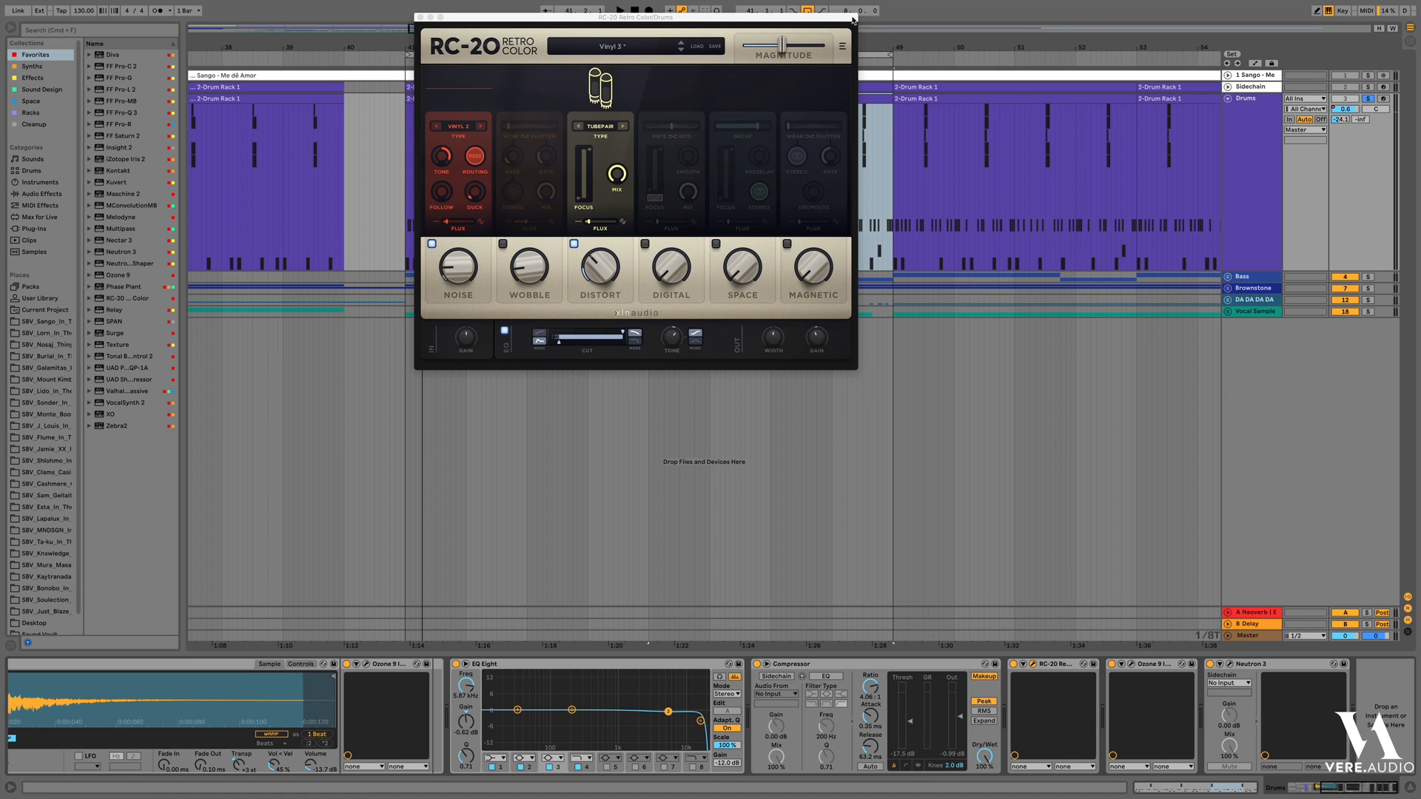
left_click_drag(835, 17, 873, 303)
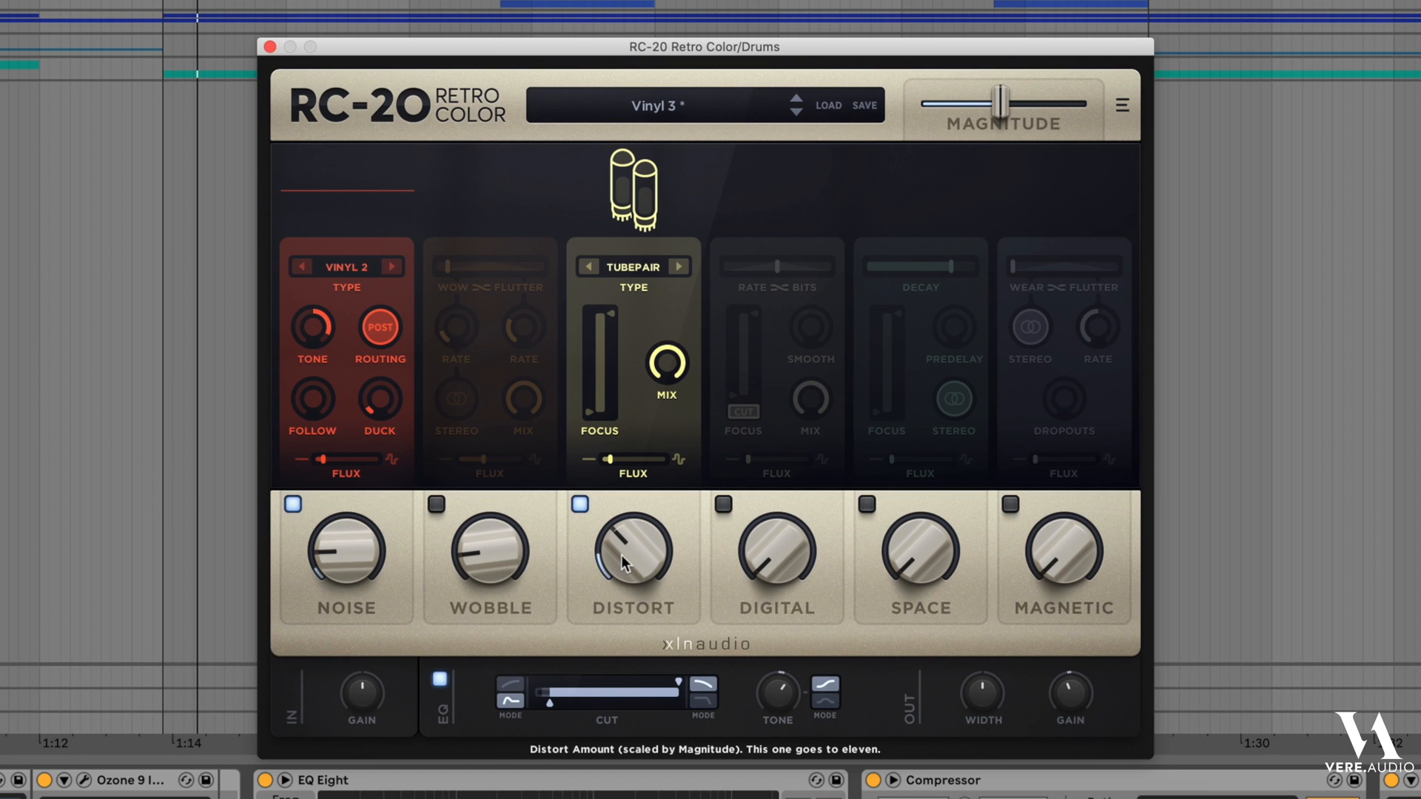
mouse_move(621, 563)
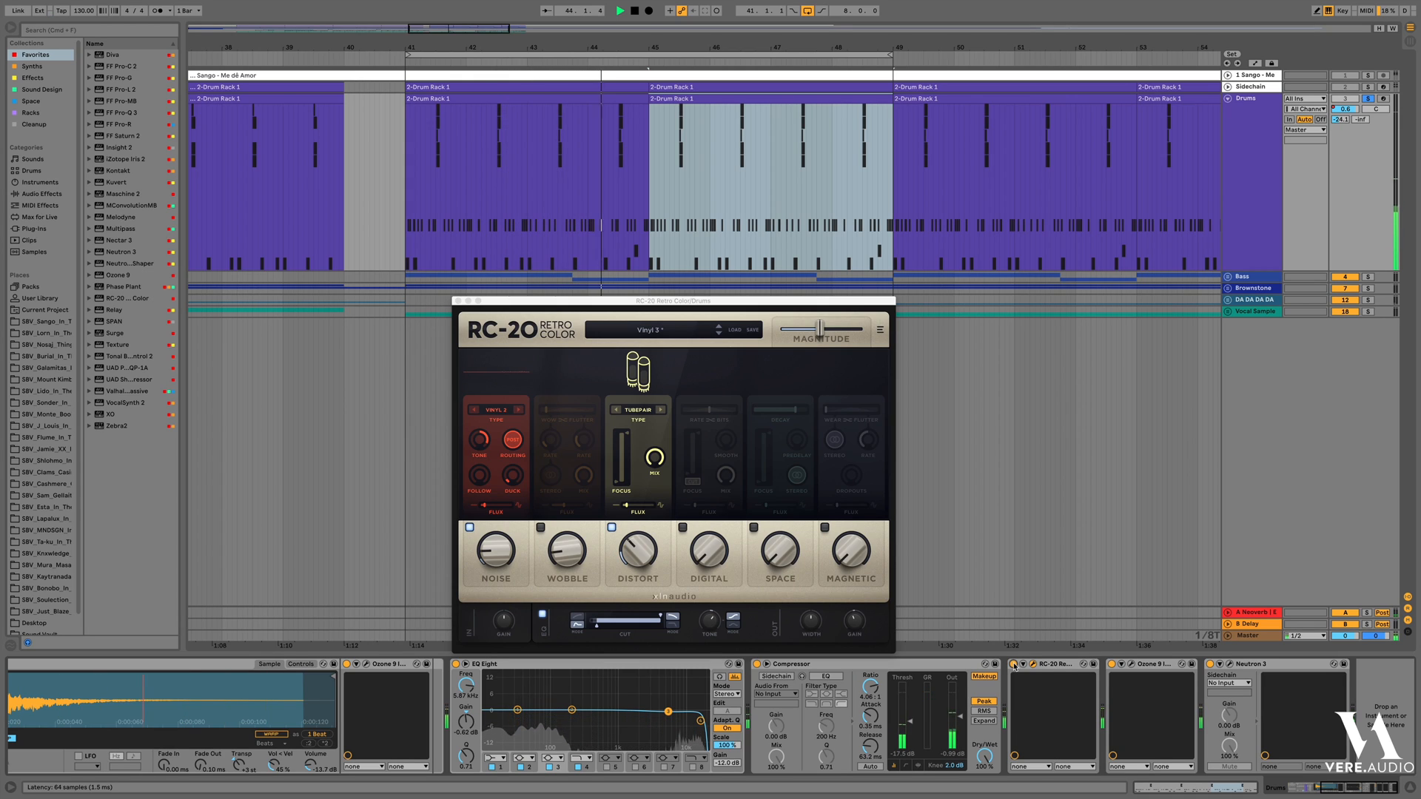
key("space")
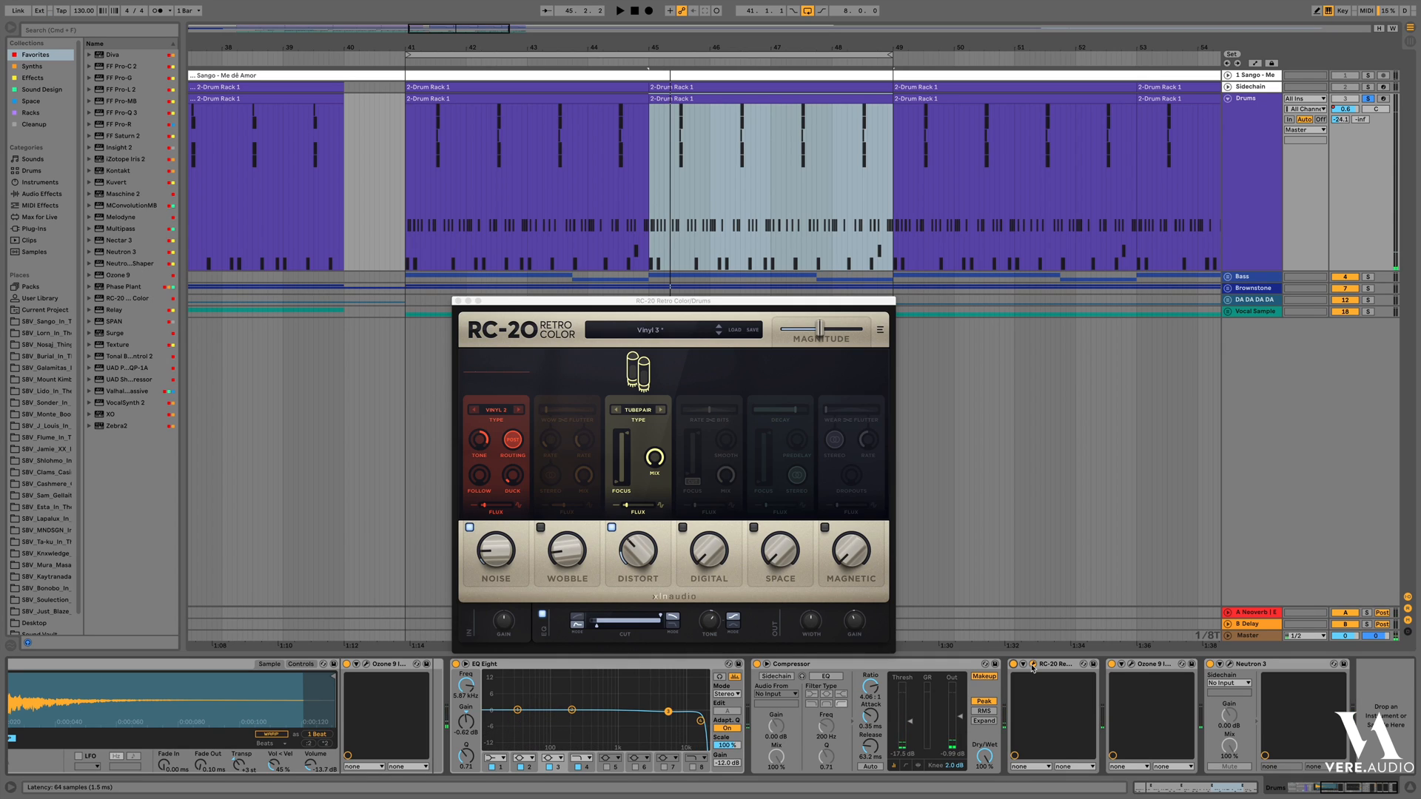
left_click(1033, 665)
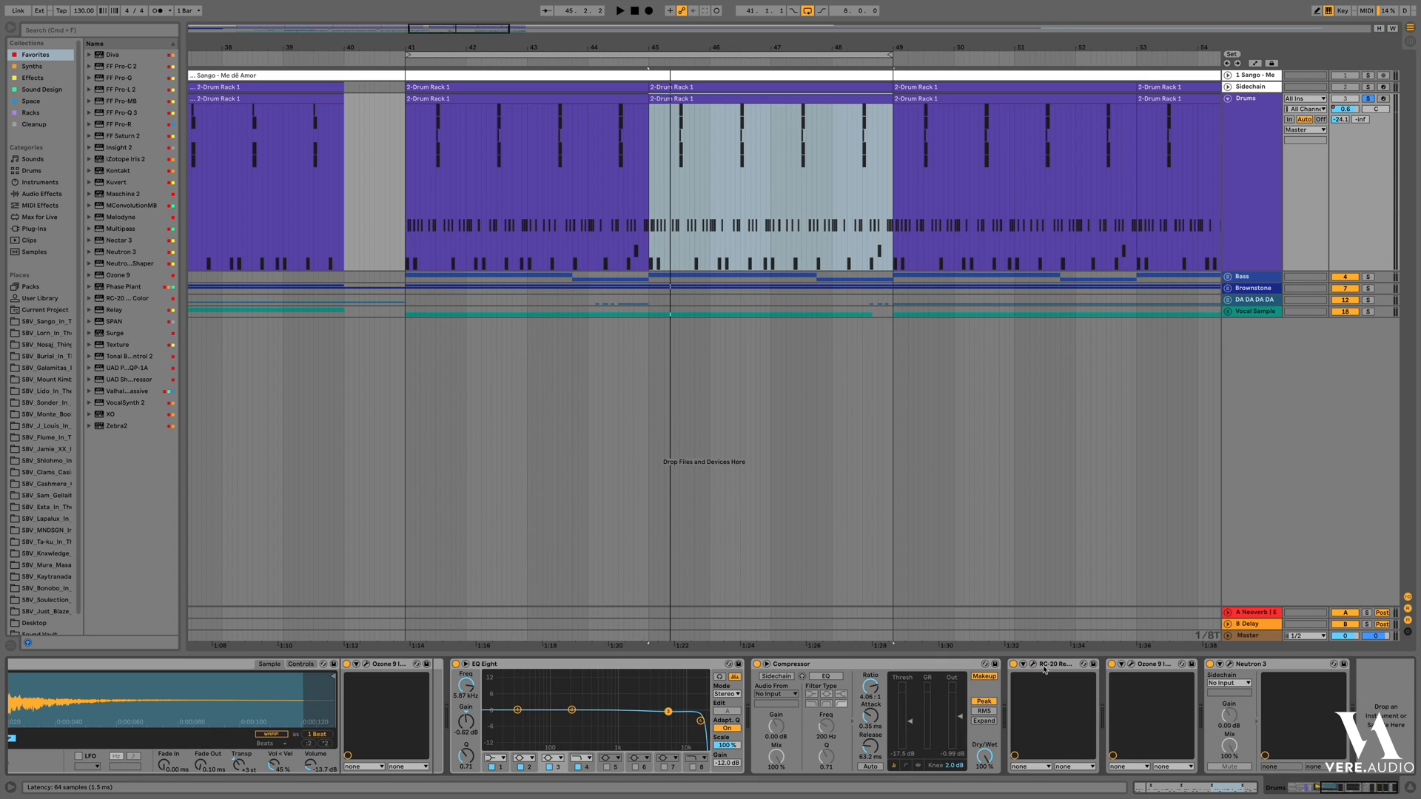
Open the Drums track's Ozone 9 Imager after RC-20, compare the loop with it switched off and on, and close it
left_click(1130, 665)
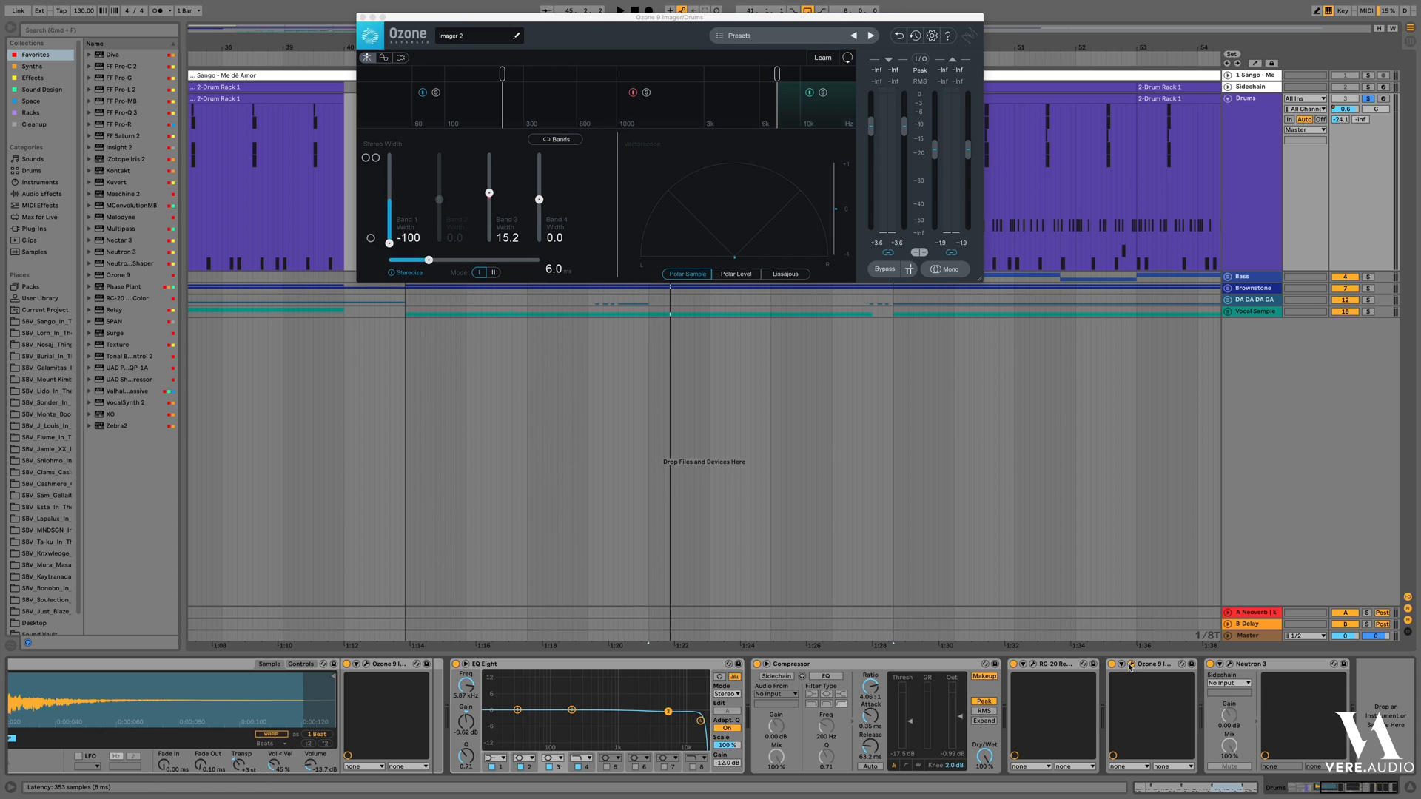
left_click_drag(899, 19, 889, 312)
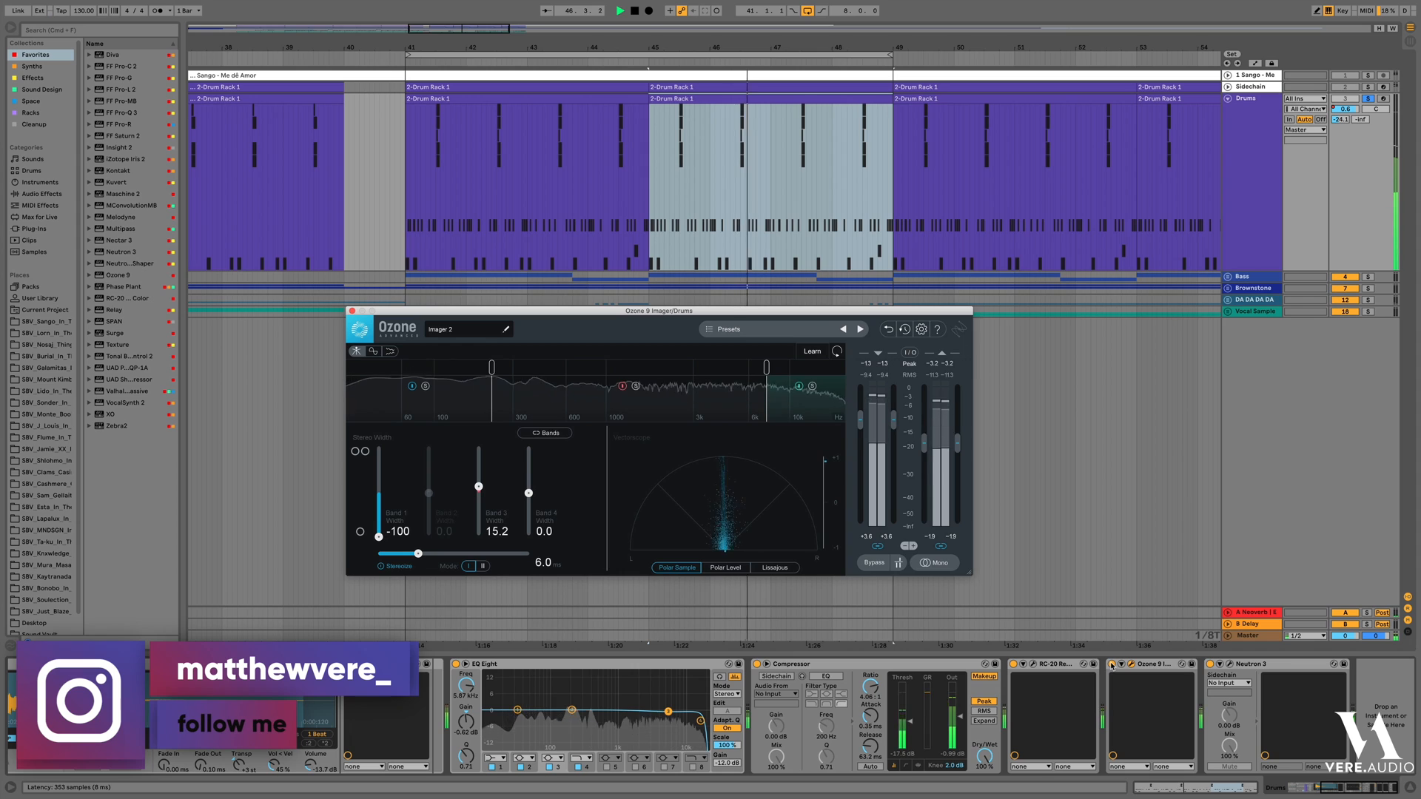
left_click(1112, 663)
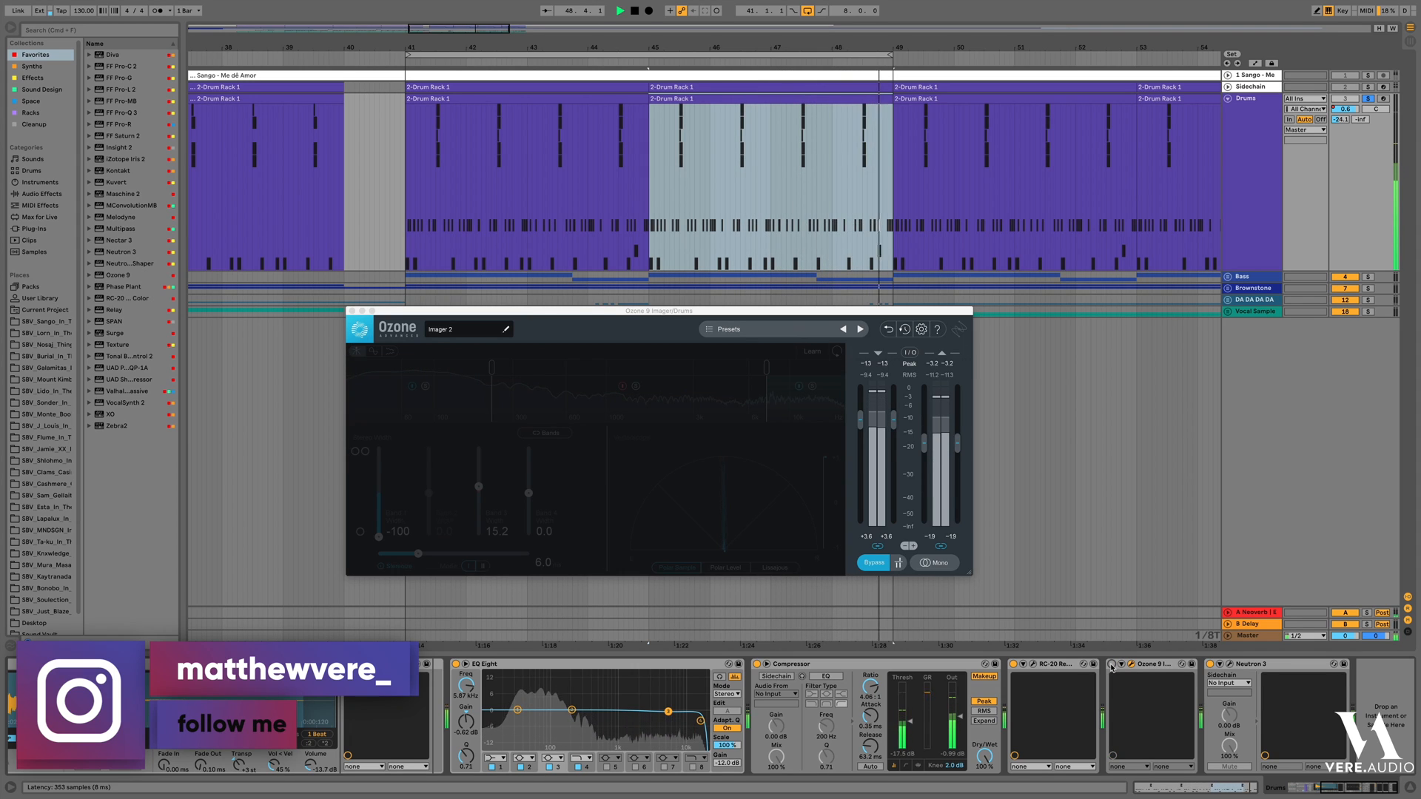
left_click(1111, 665)
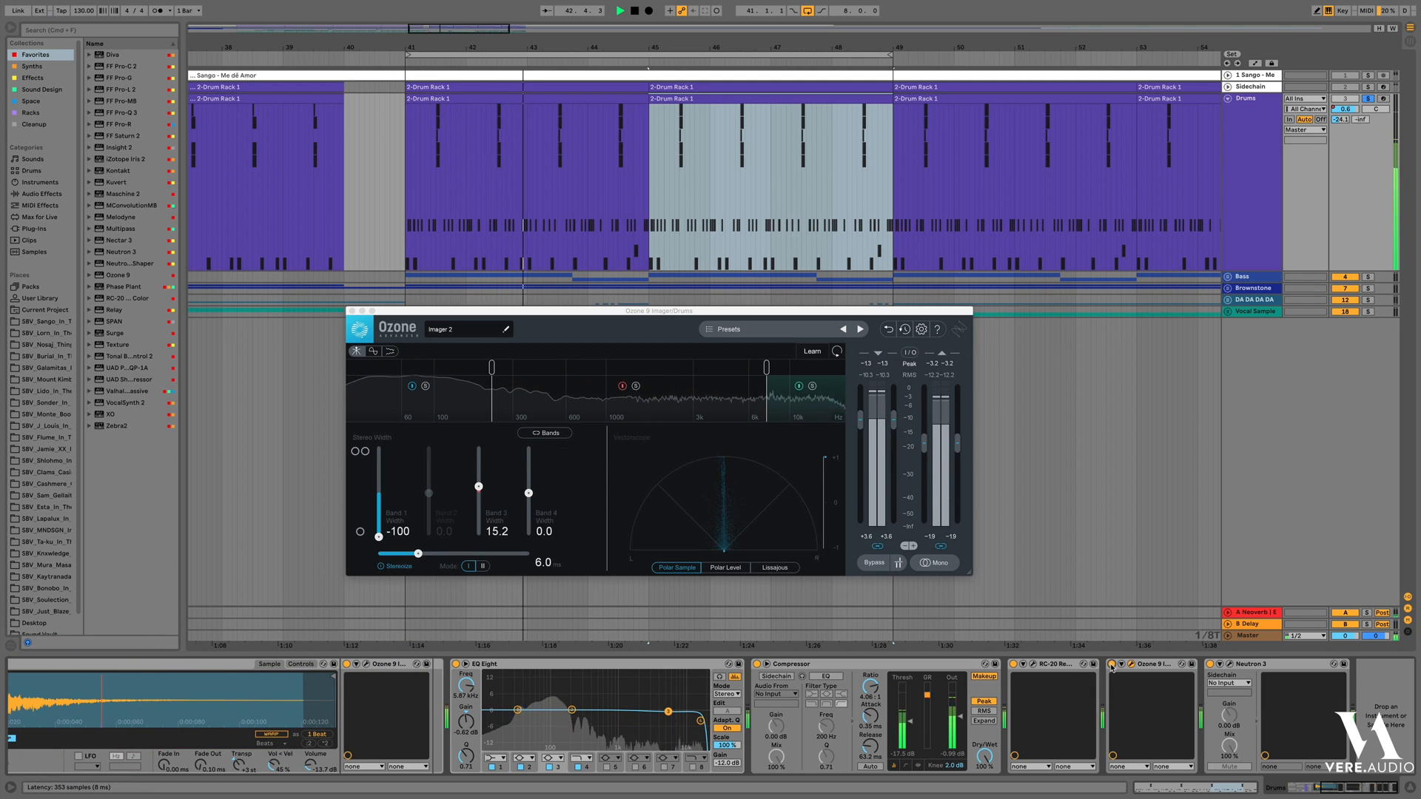
left_click(1111, 664)
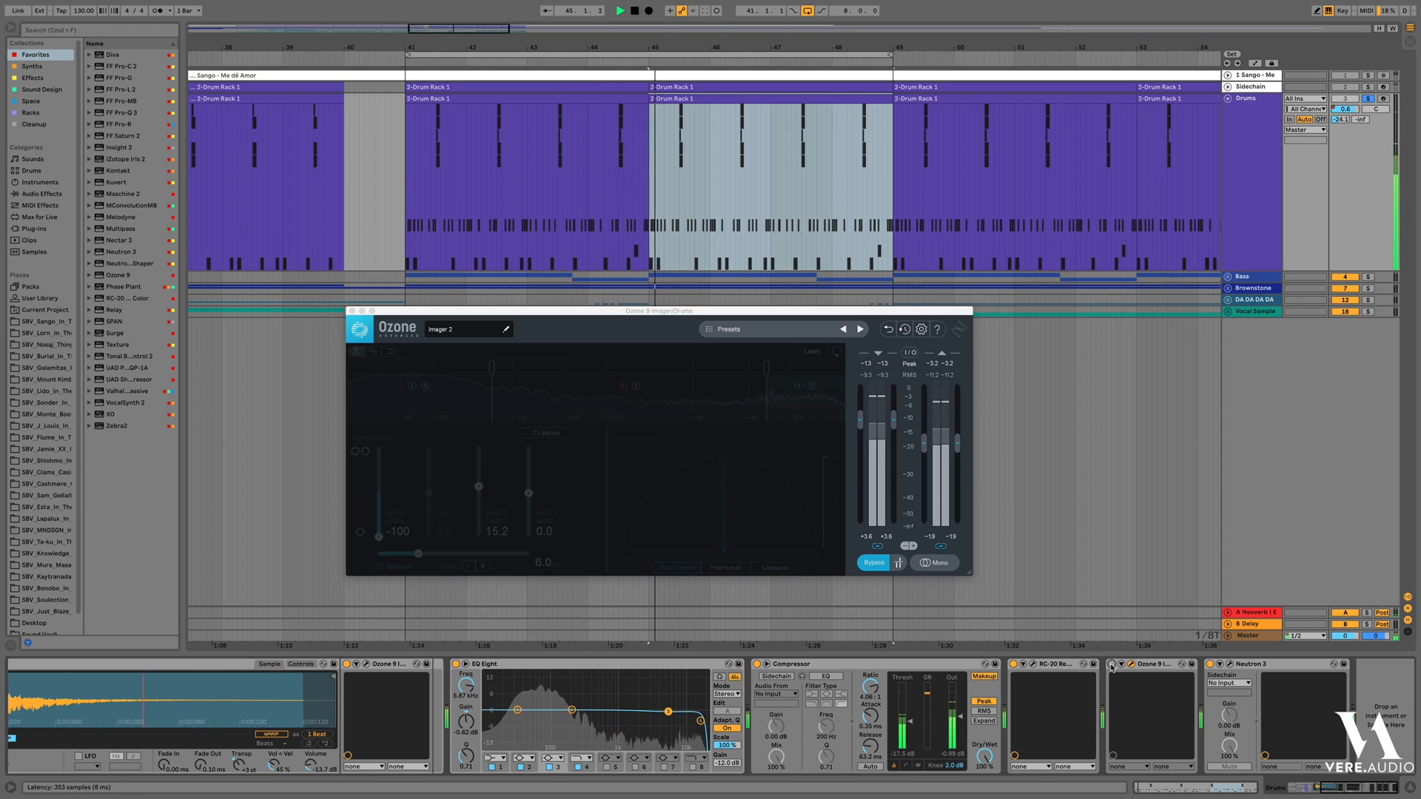
left_click(1112, 664)
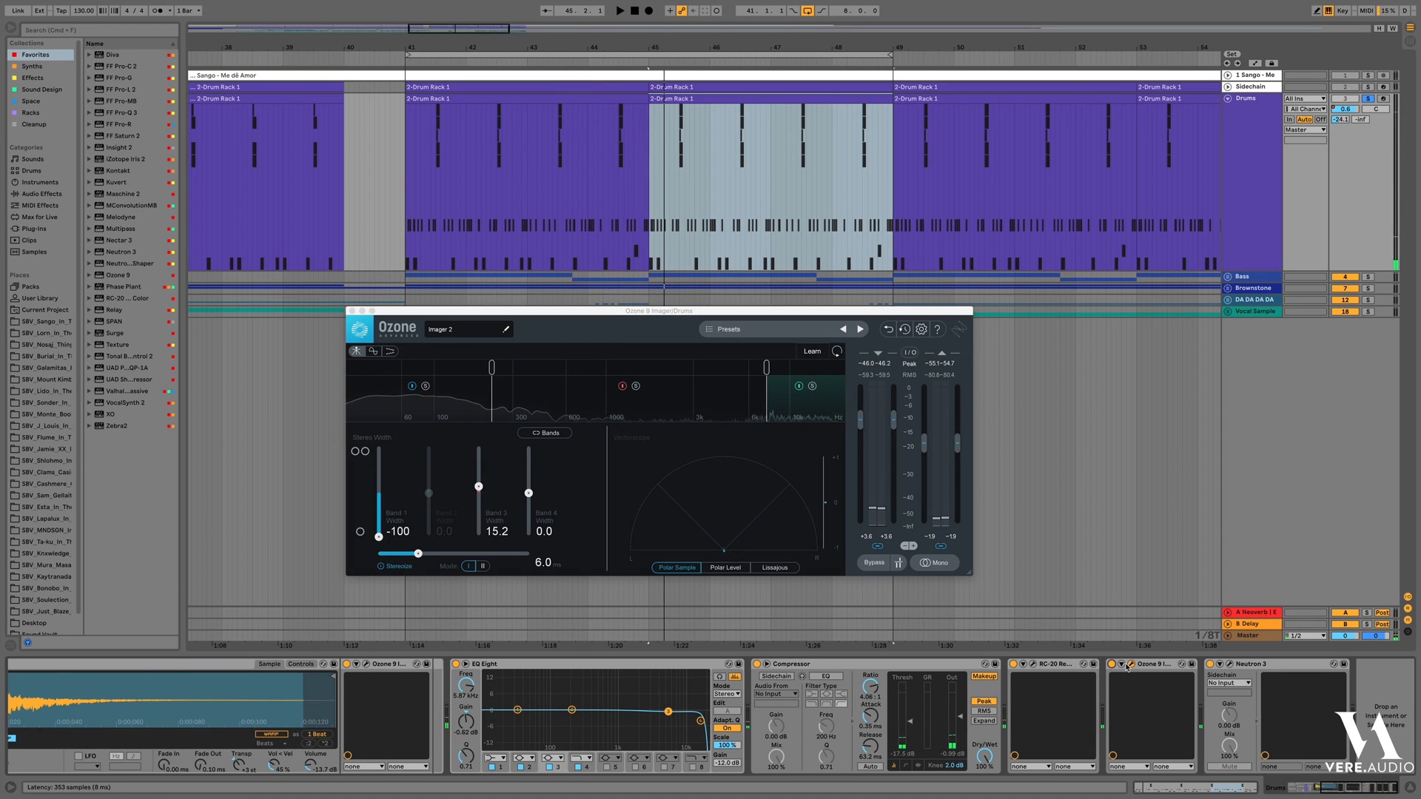
left_click(1131, 664)
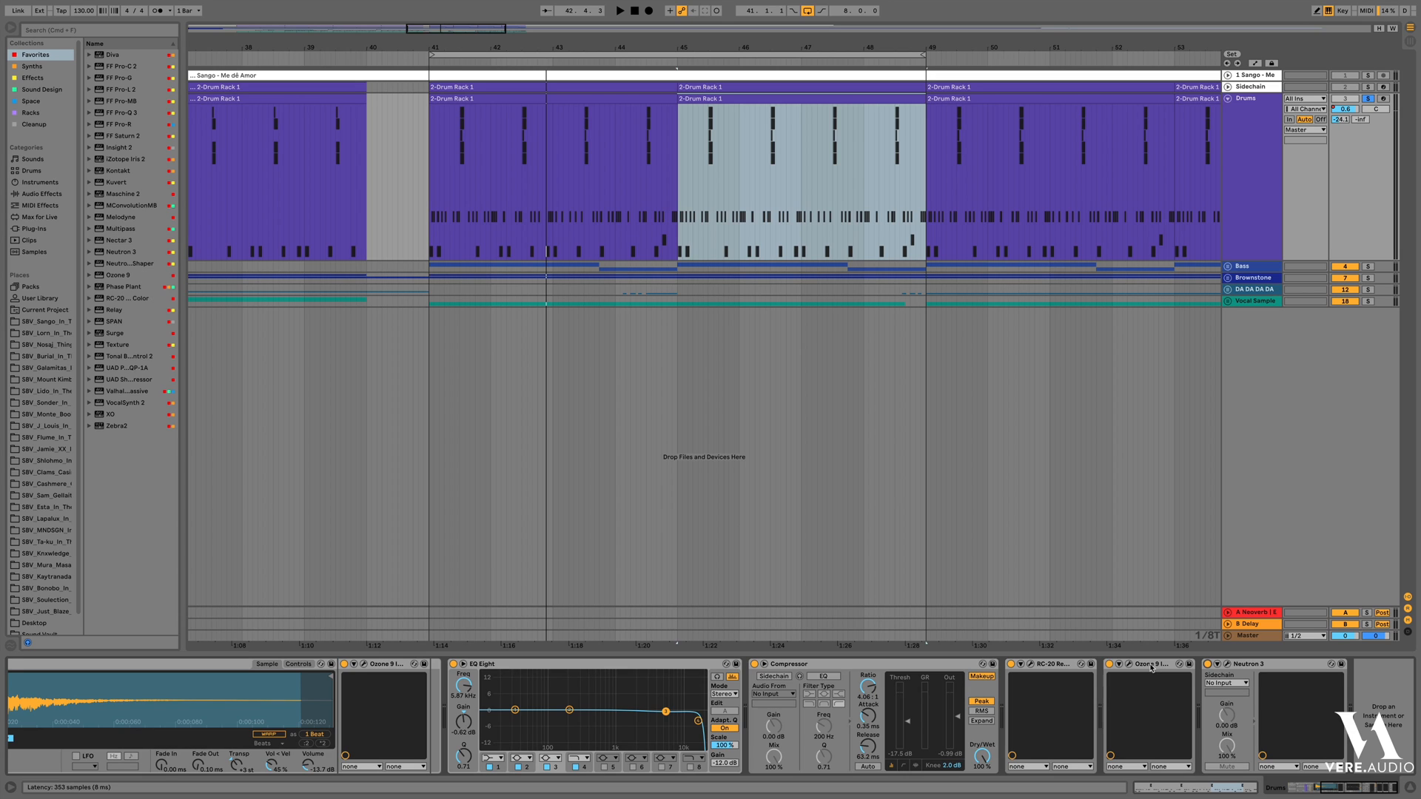
Open Neutron 3 on the Drums track and examine its Compressor 1 and Transient Shaper modules
left_click(1226, 665)
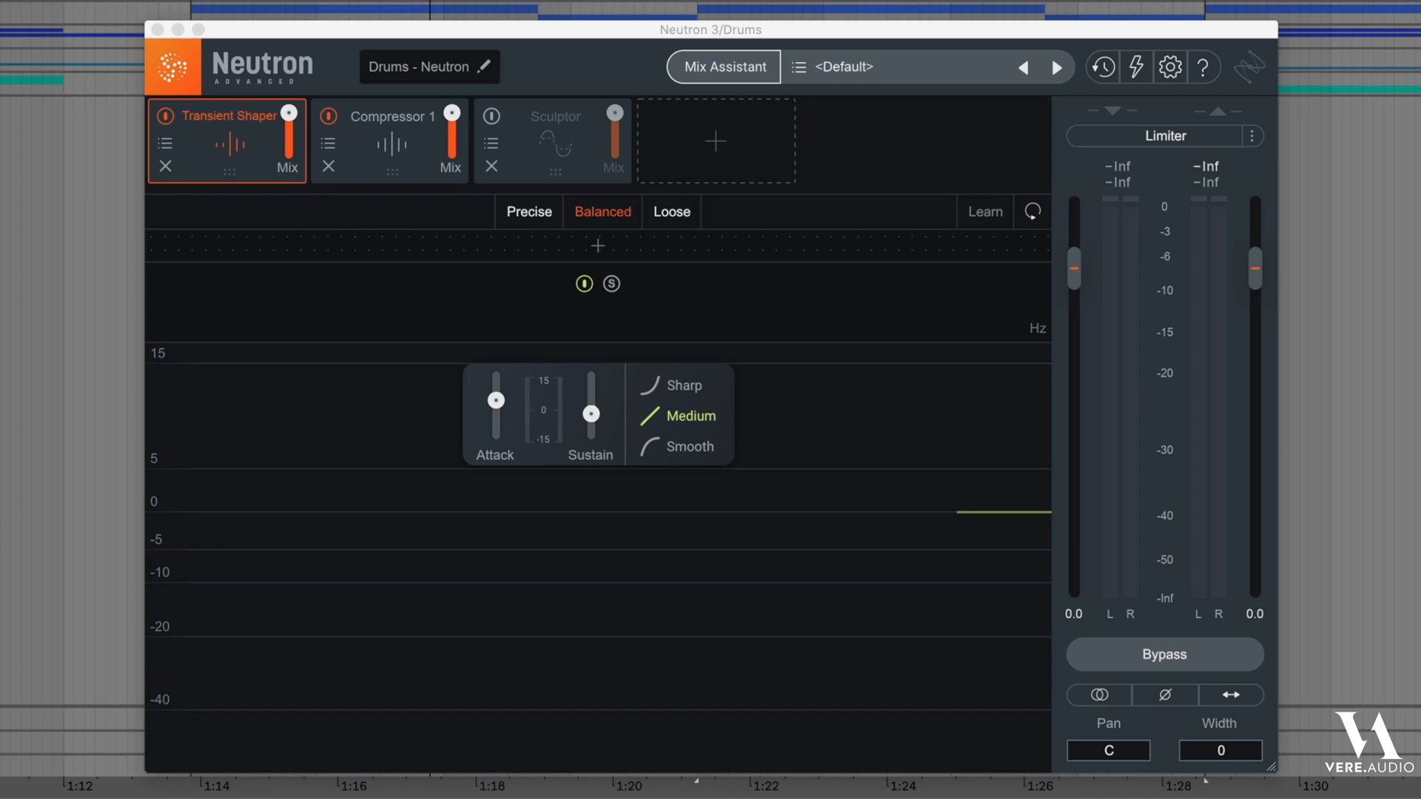
left_click(377, 127)
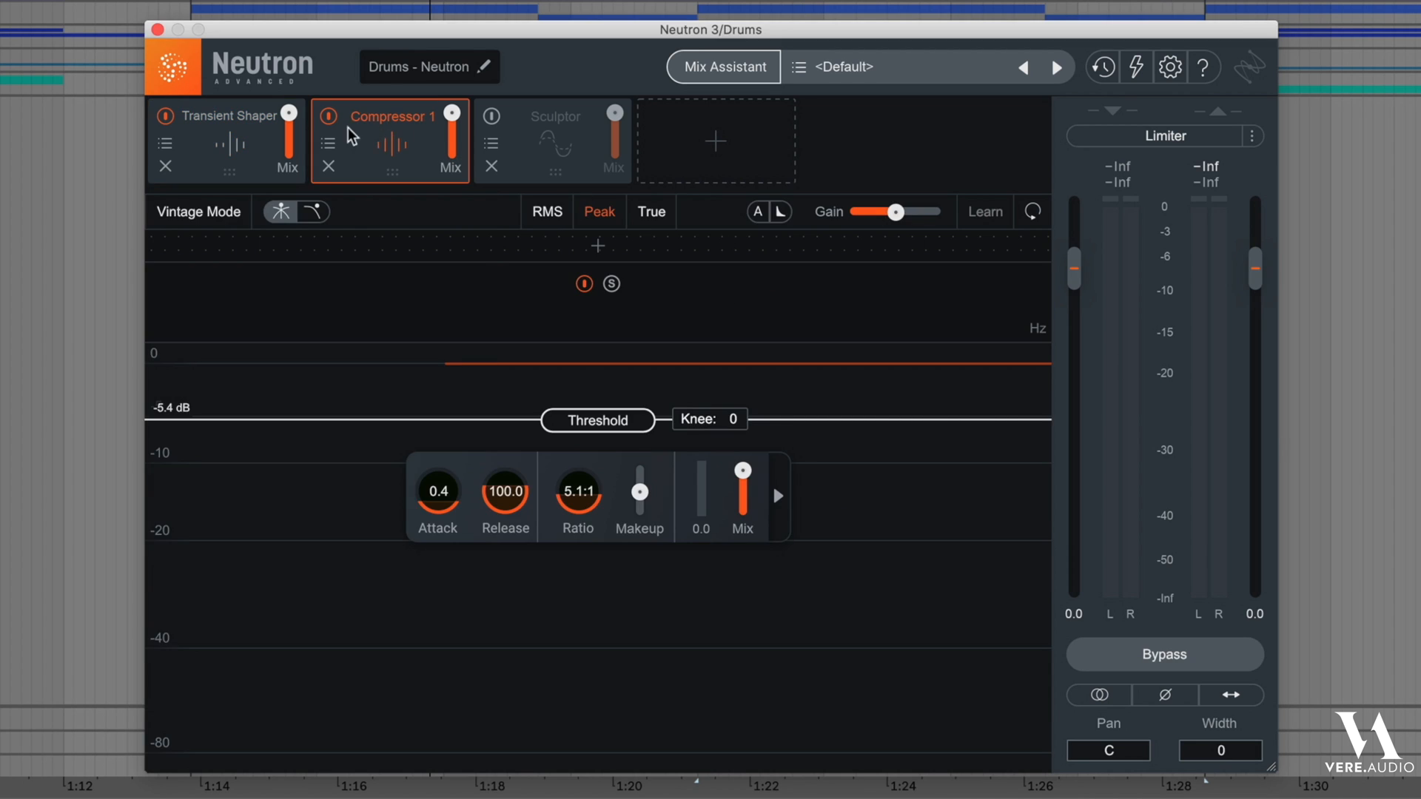
left_click(208, 131)
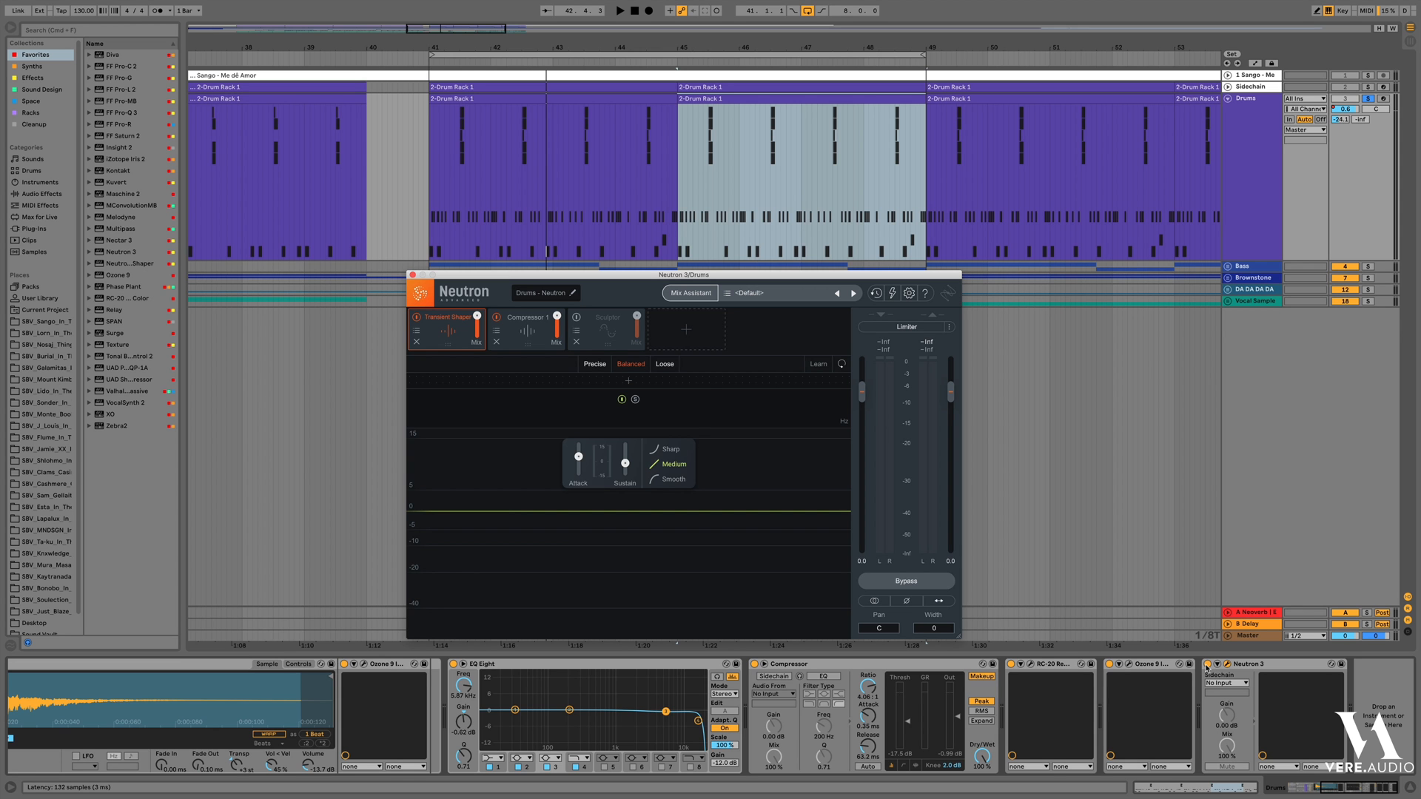
Play the drum loop, compare it with Neutron 3 bypassed and active, then stop playback and leave Neutron active
key("space")
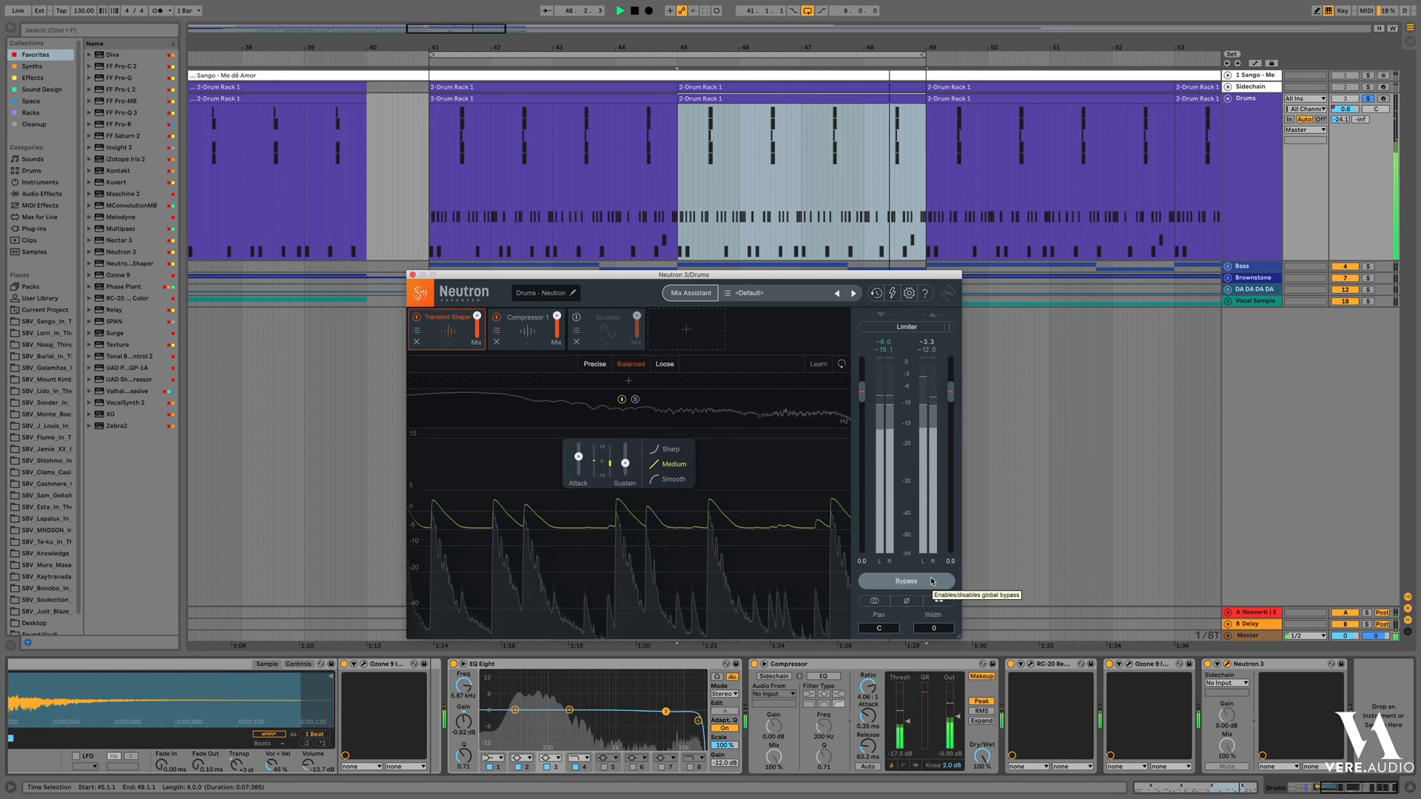
left_click(905, 581)
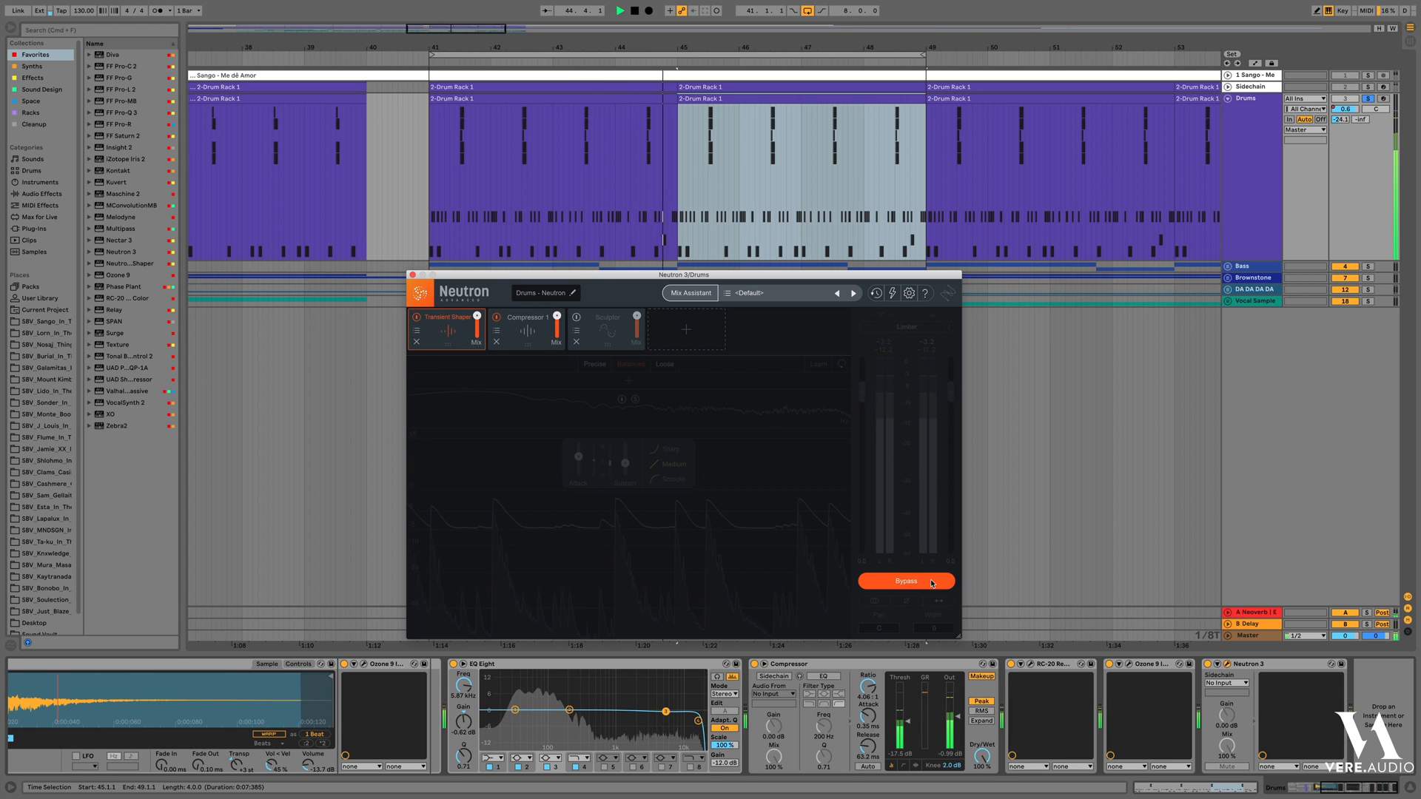
left_click(932, 582)
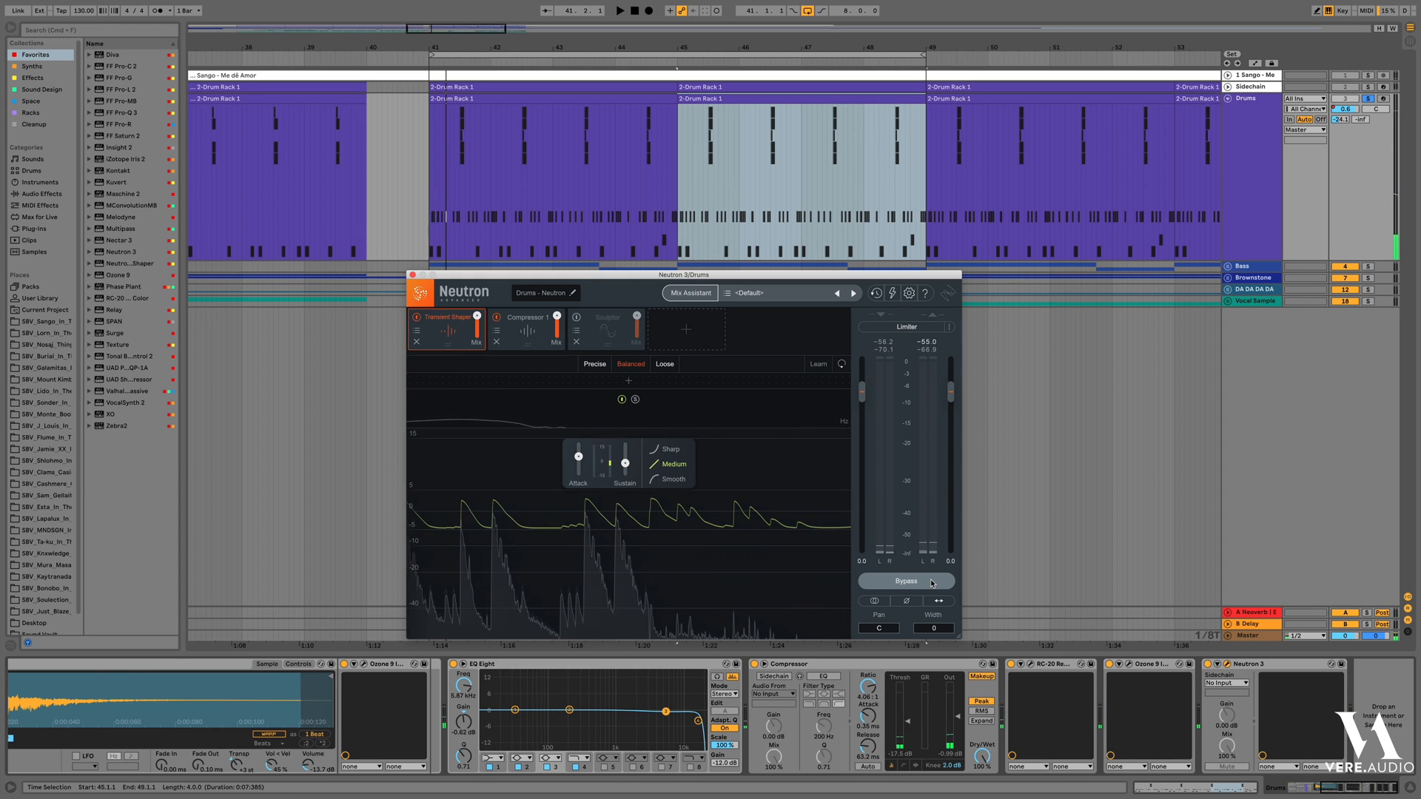
key("space")
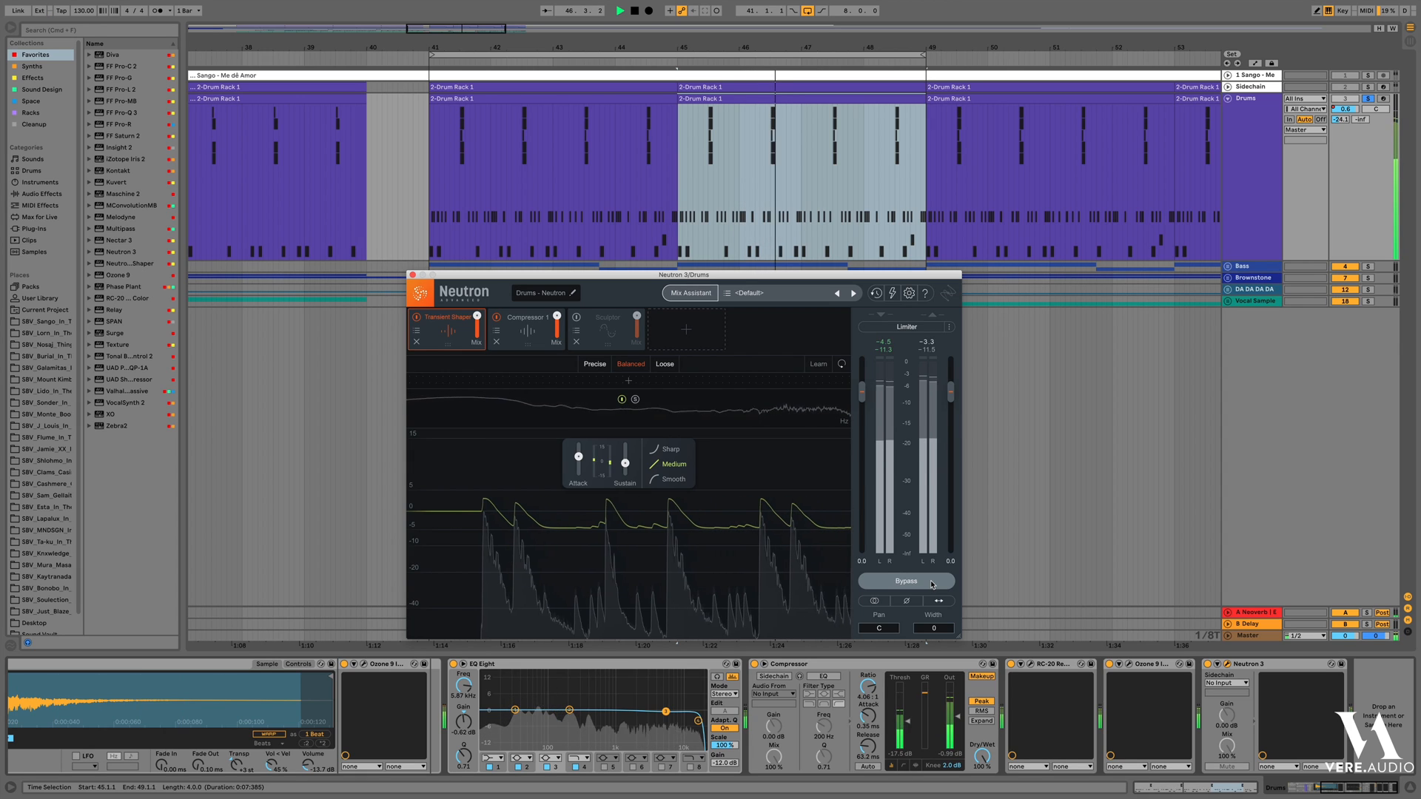
left_click(932, 584)
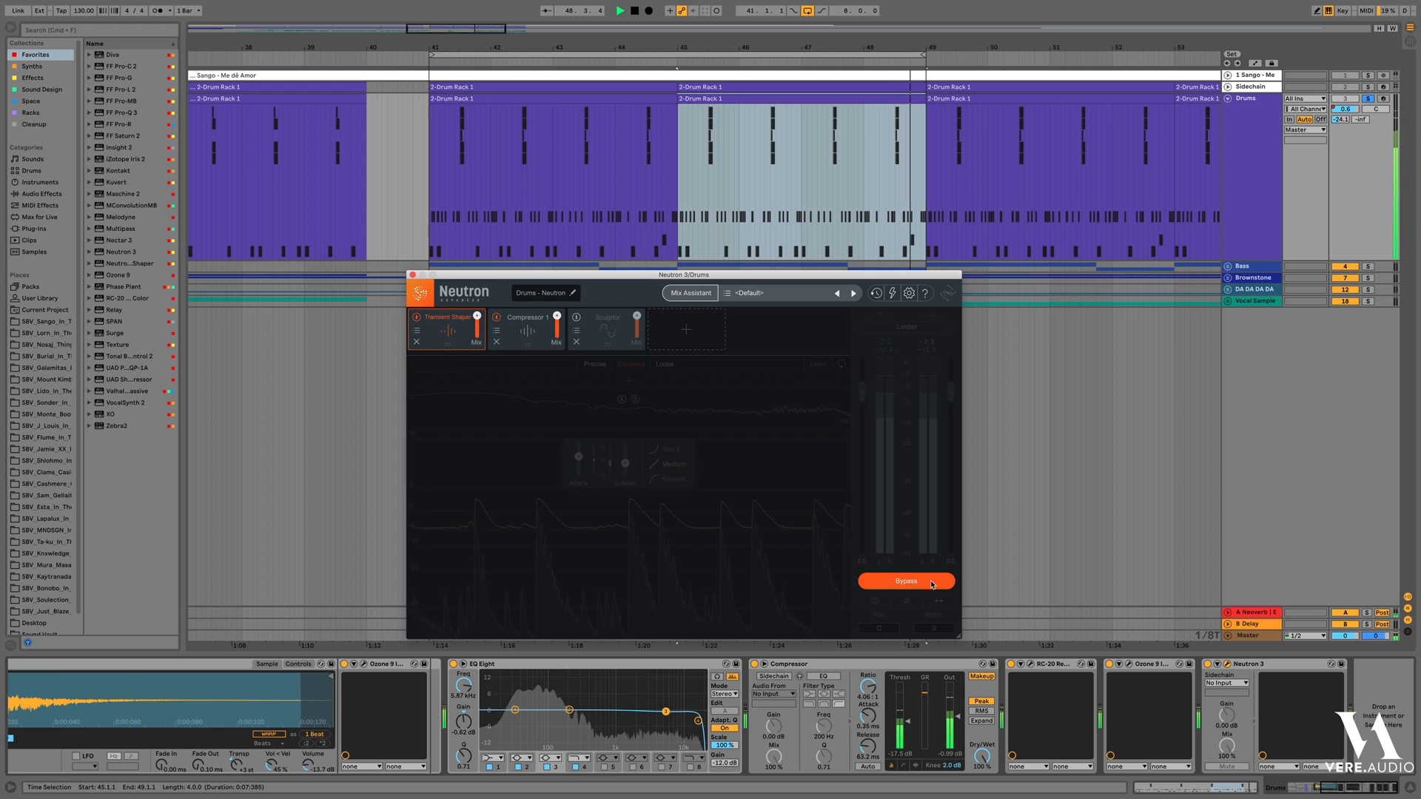
left_click(931, 583)
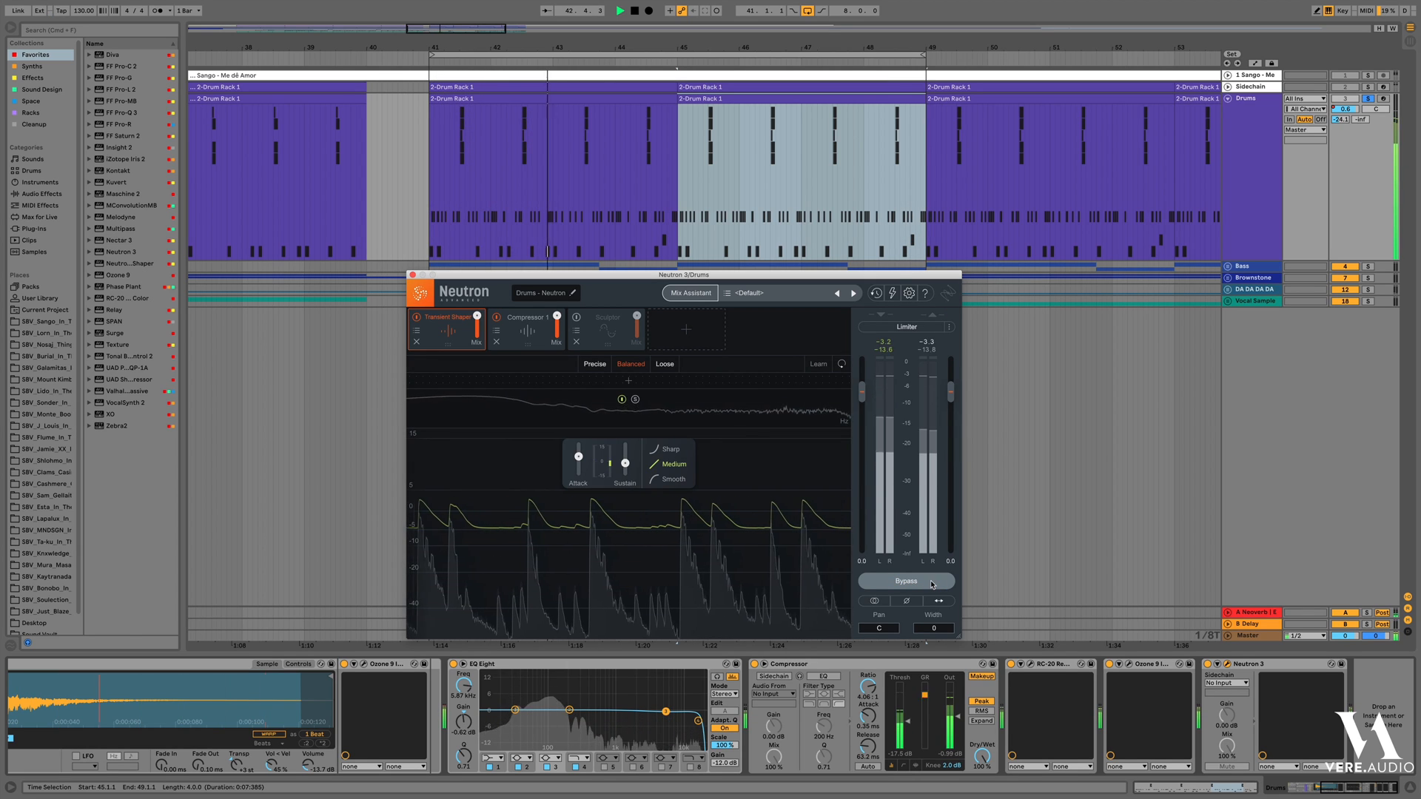
left_click(931, 584)
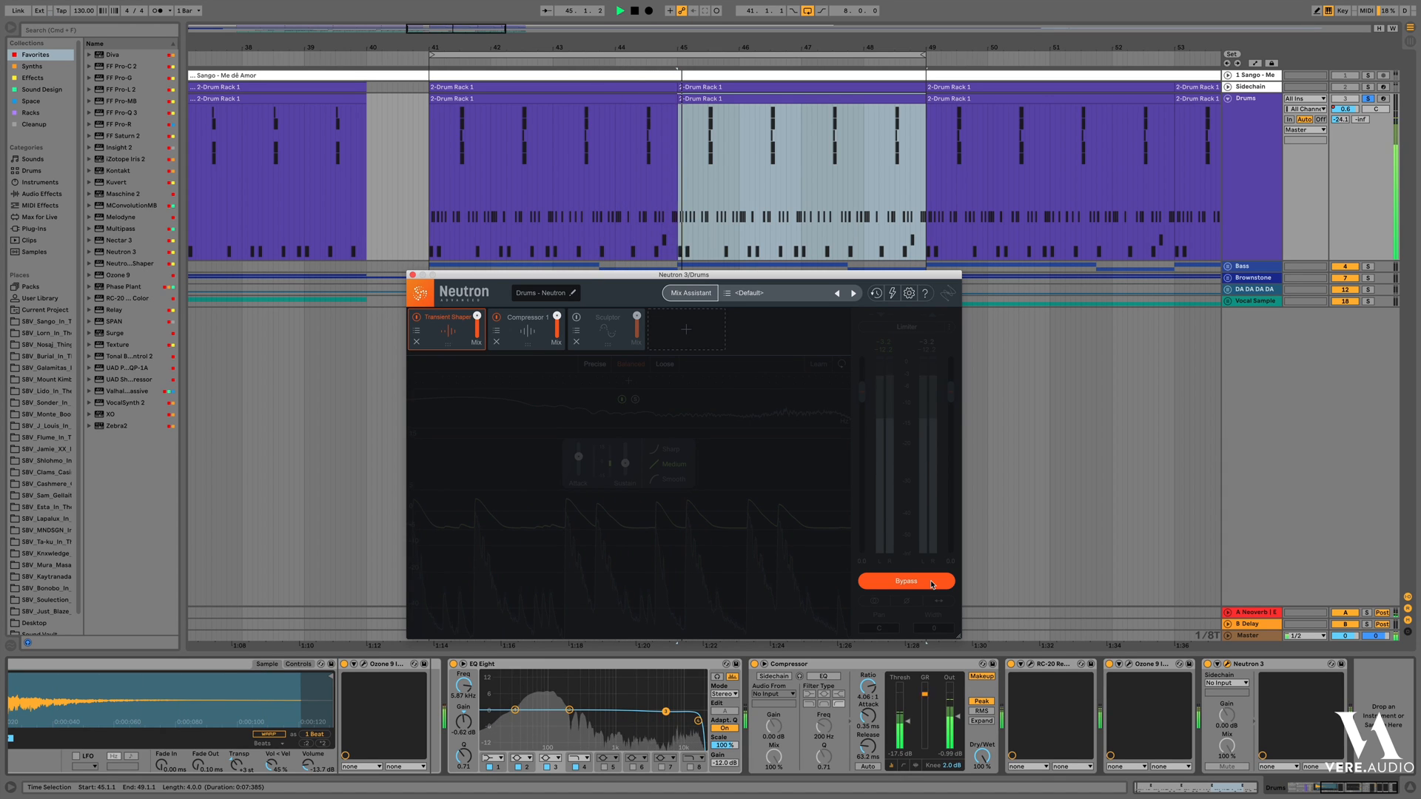
left_click(931, 584)
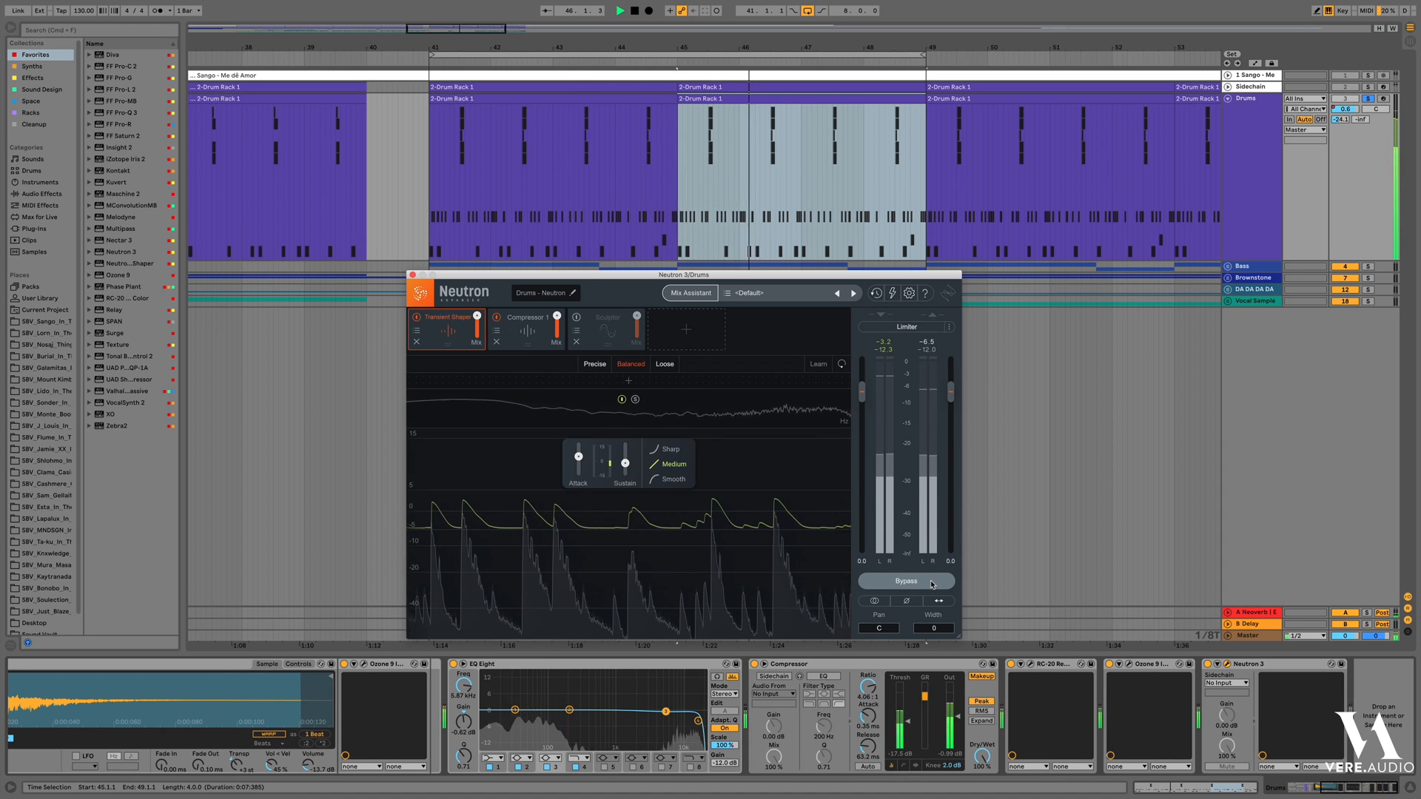
left_click(931, 583)
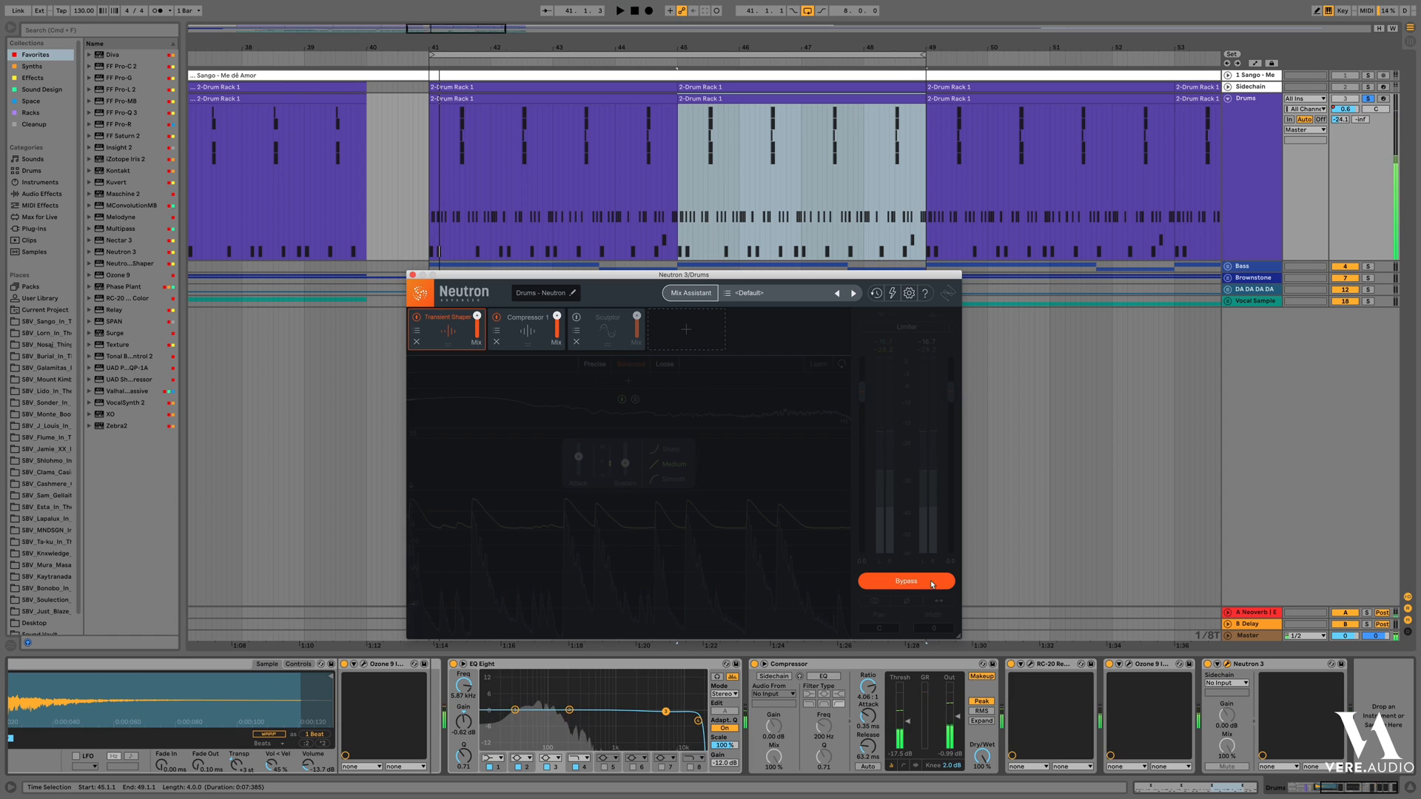
left_click(932, 584)
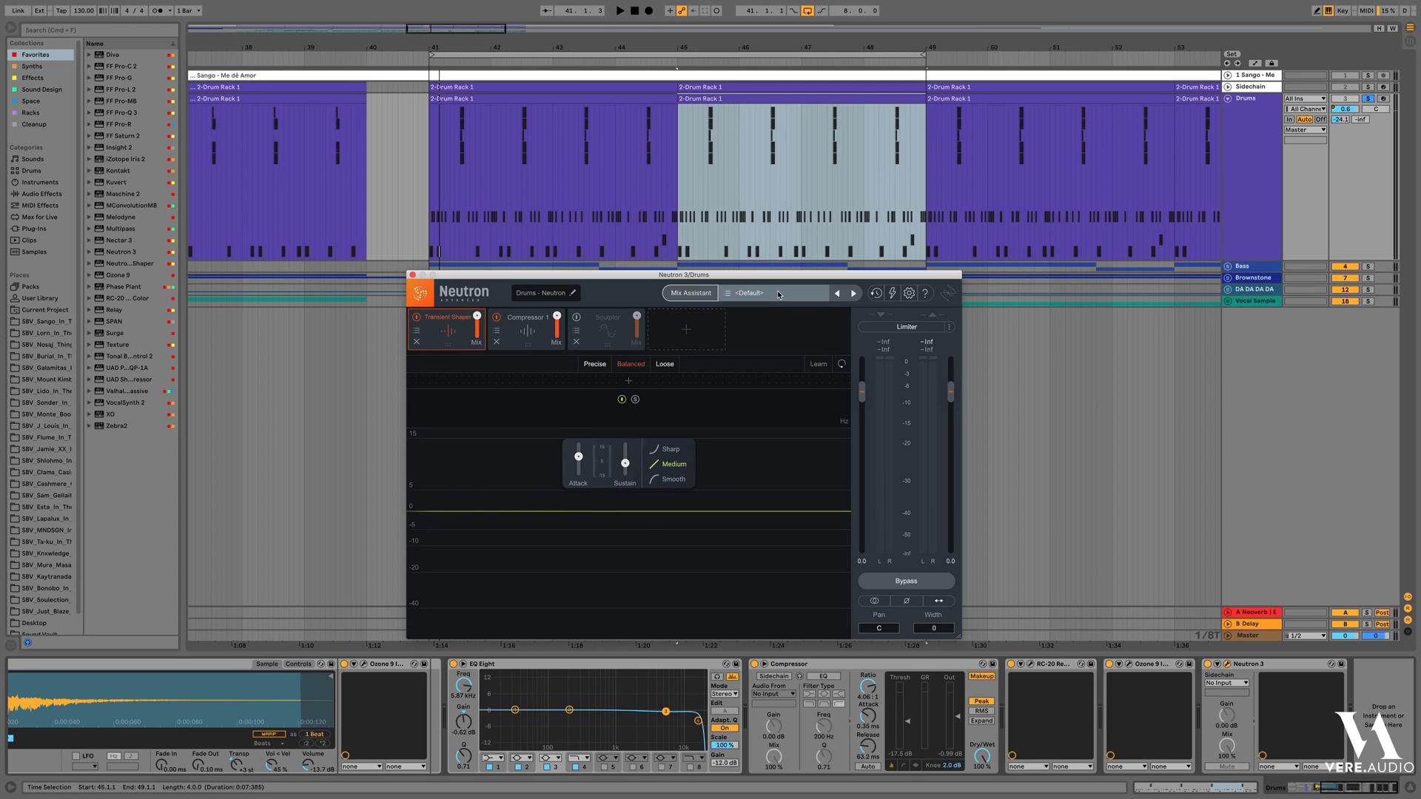
Lower the threshold of Neutron's Compressor 1 to -6.0 dB and close the plug-in
left_click(536, 328)
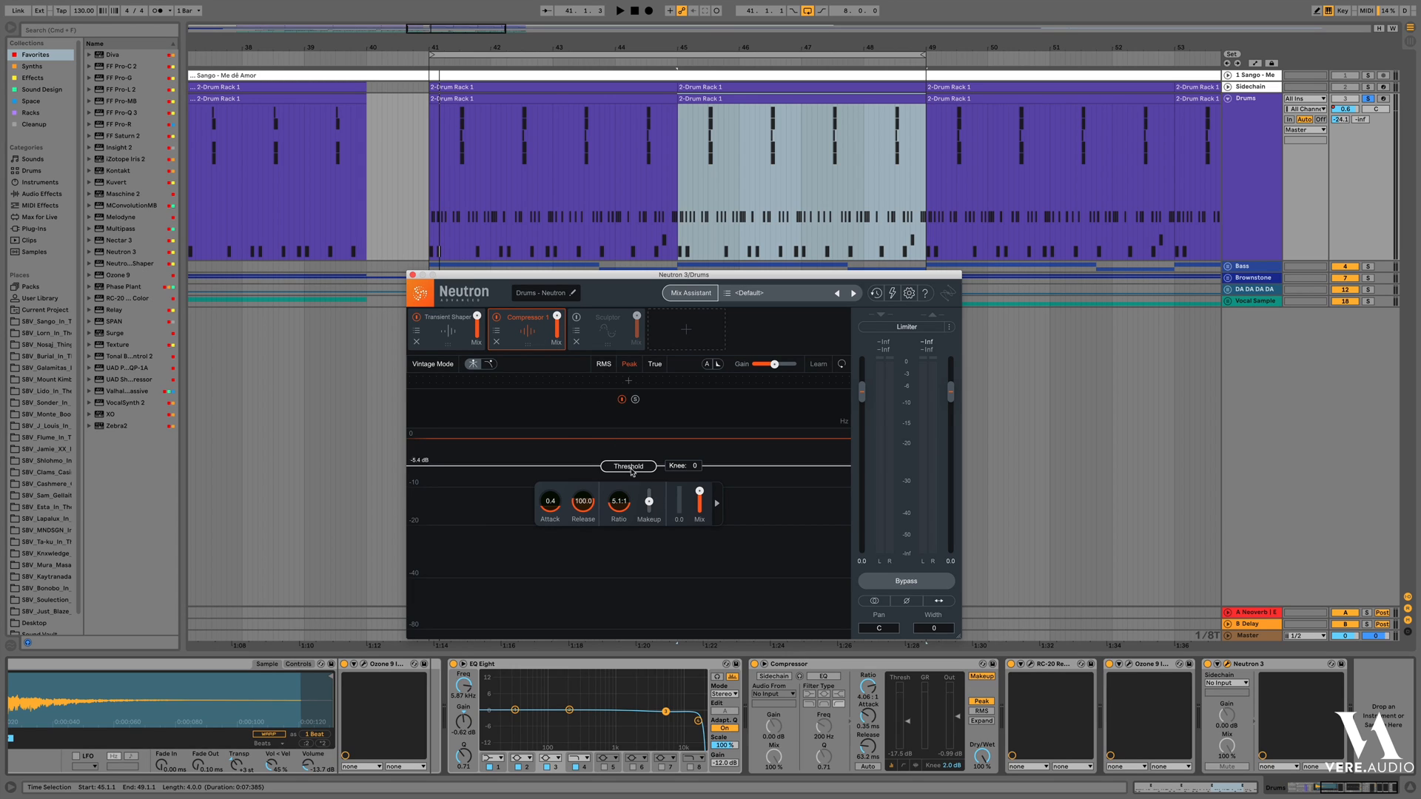
left_click_drag(628, 470, 629, 472)
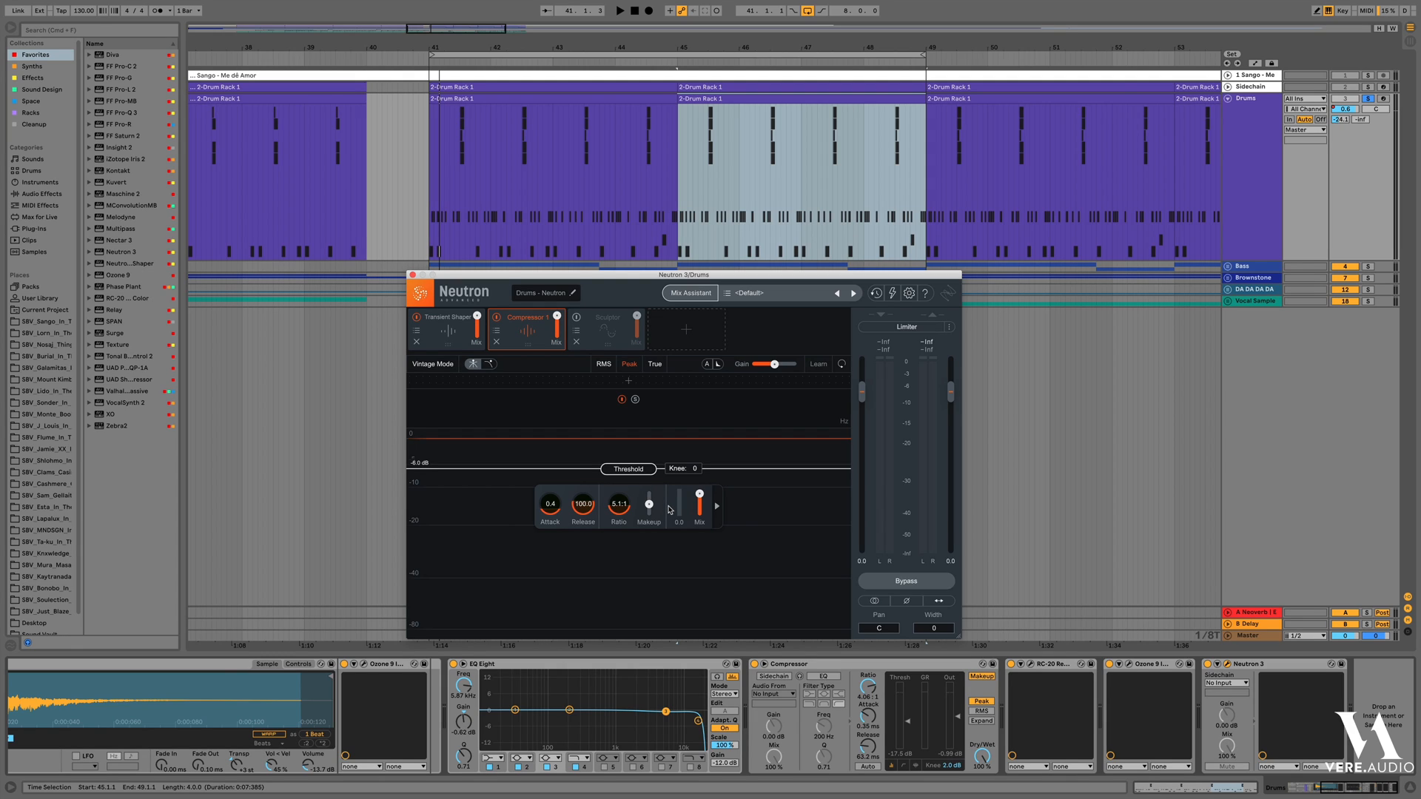
left_click(1226, 665)
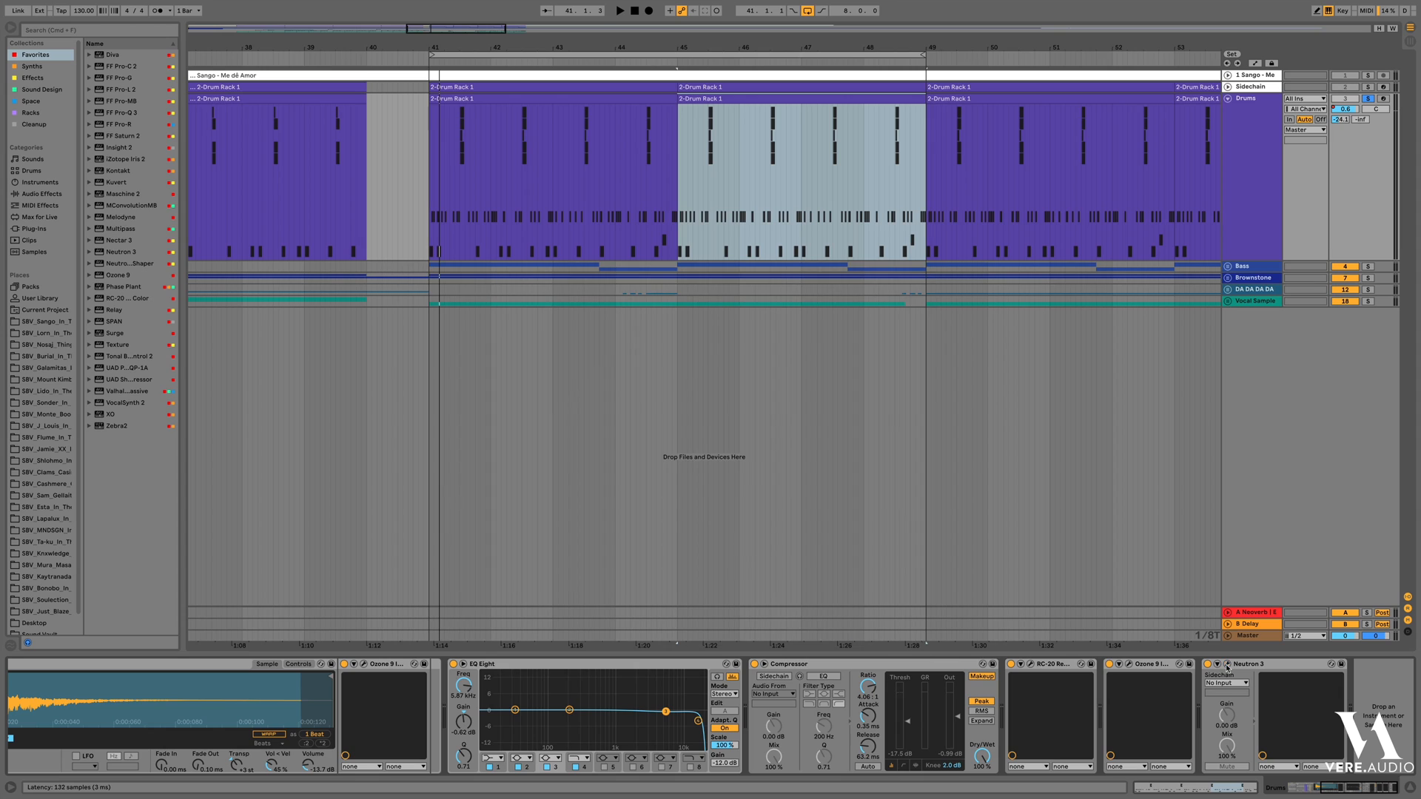
Unsolo and collapse the Drums track, then expand and select the Bass group
left_click(1368, 99)
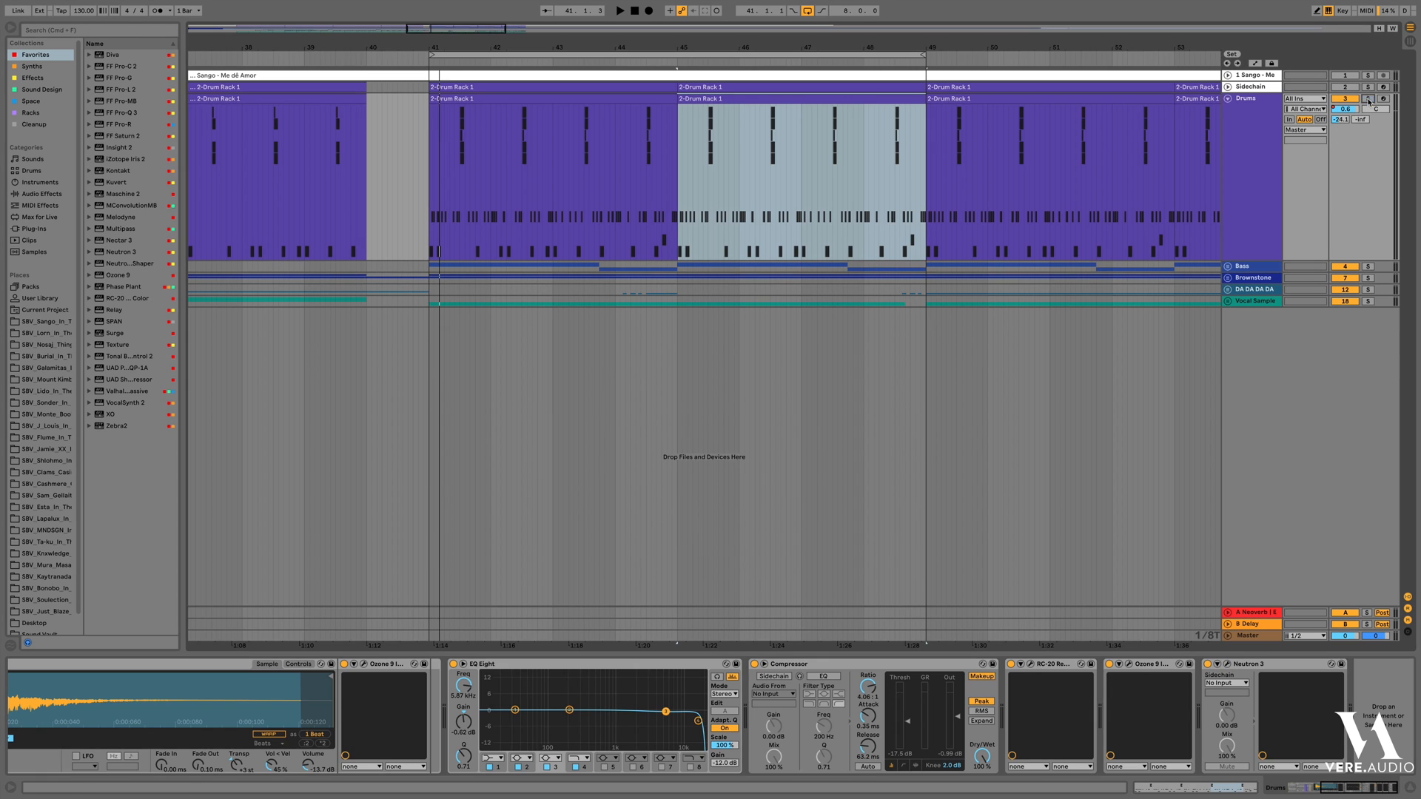
left_click(1226, 99)
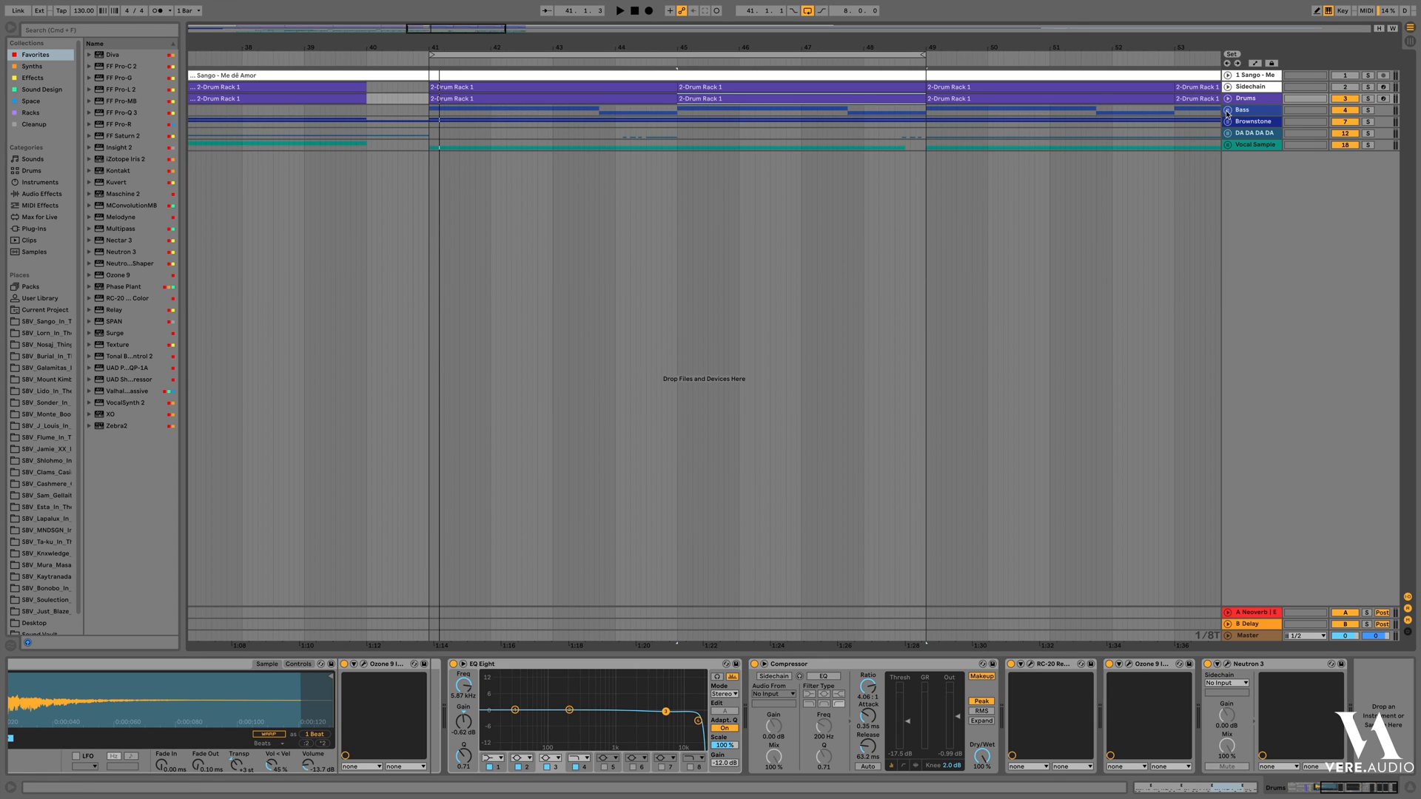
left_click(1227, 111)
left_click(1253, 123)
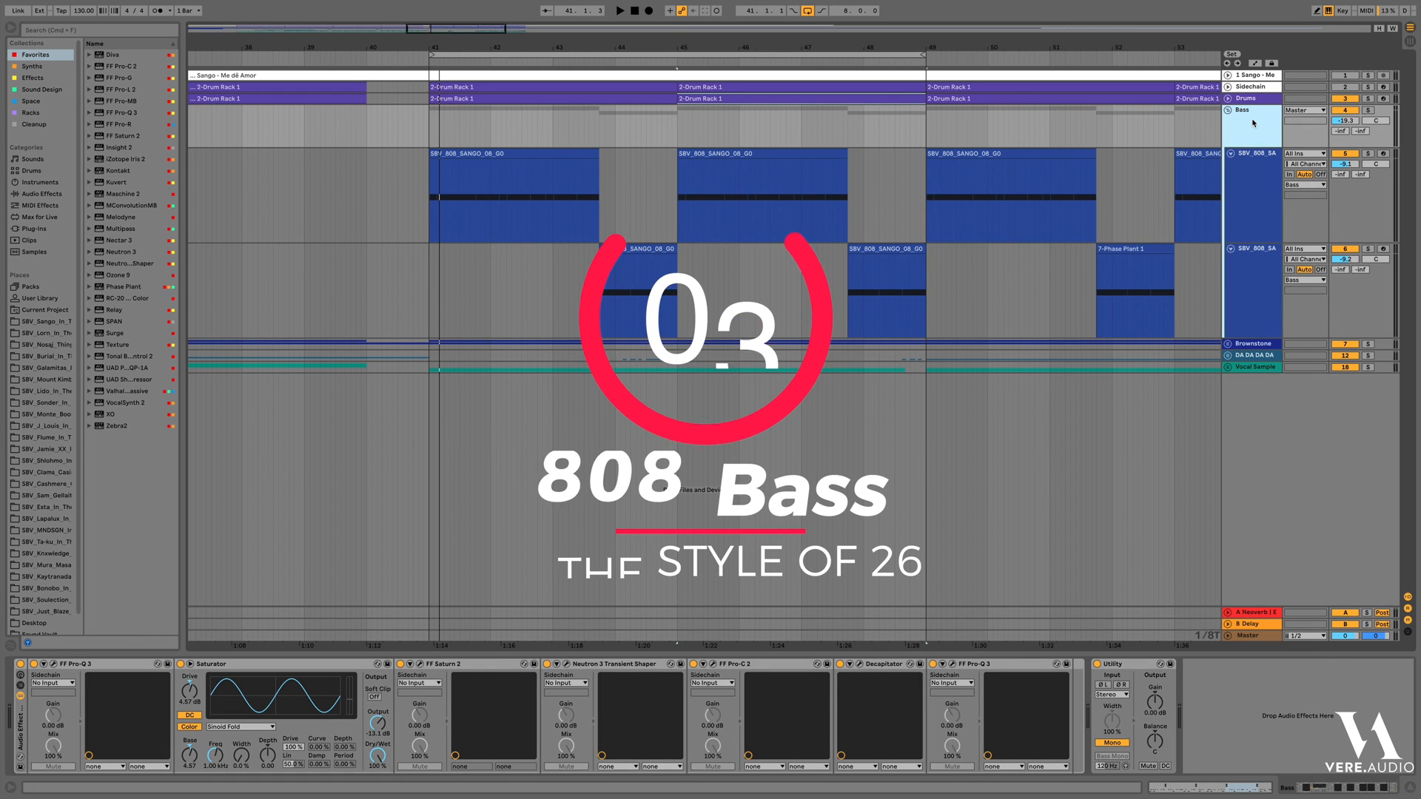
Select both 808 tracks inside the Bass group and increase their track height
left_click_drag(890, 47, 890, 74)
left_click(1236, 269)
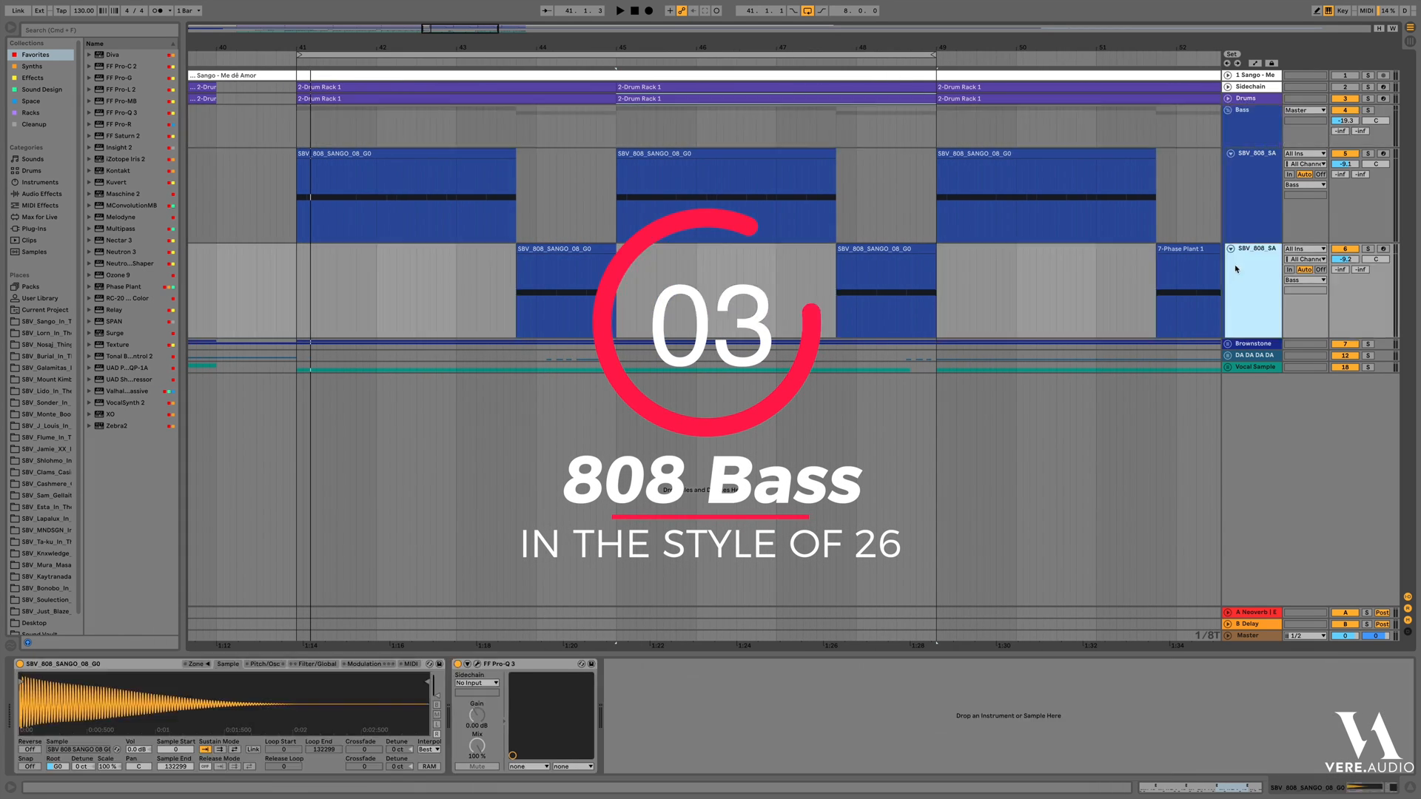
left_click(1251, 213, "shift")
left_click_drag(1249, 242, 1254, 305)
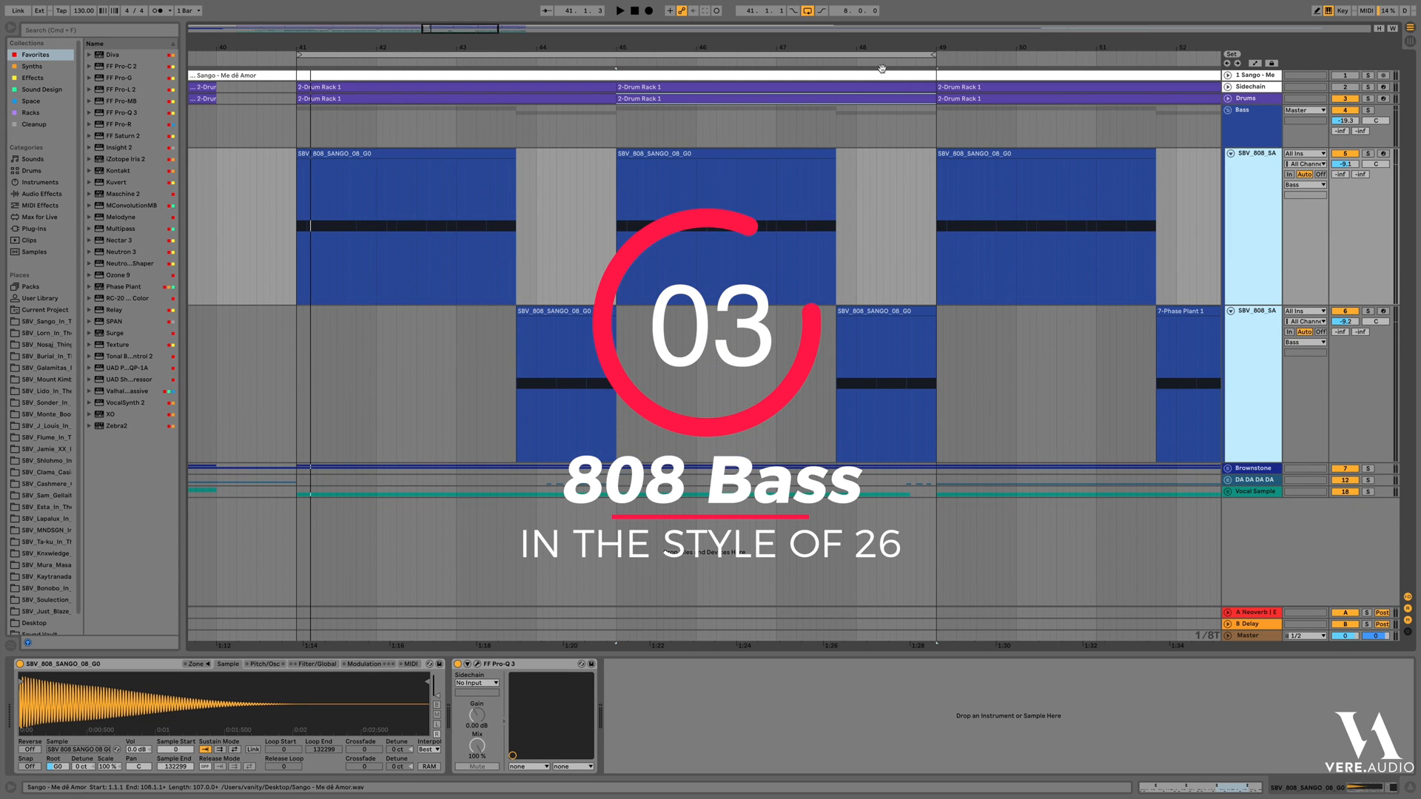
Select the eight-bar loop range from bar 41, solo the Bass group, and play the 808s on their own
right_click(883, 55)
left_click(1352, 120)
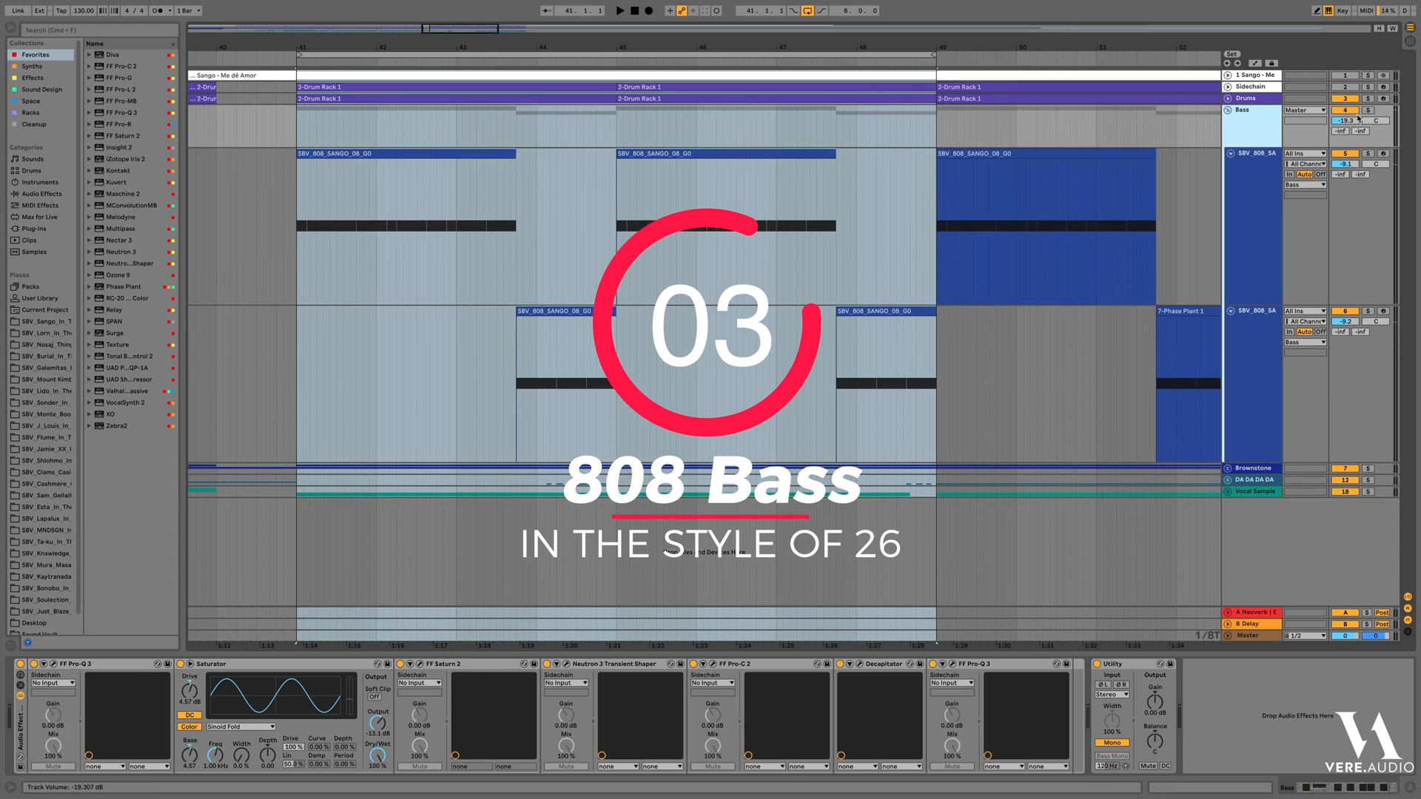
left_click(1370, 111)
key("space")
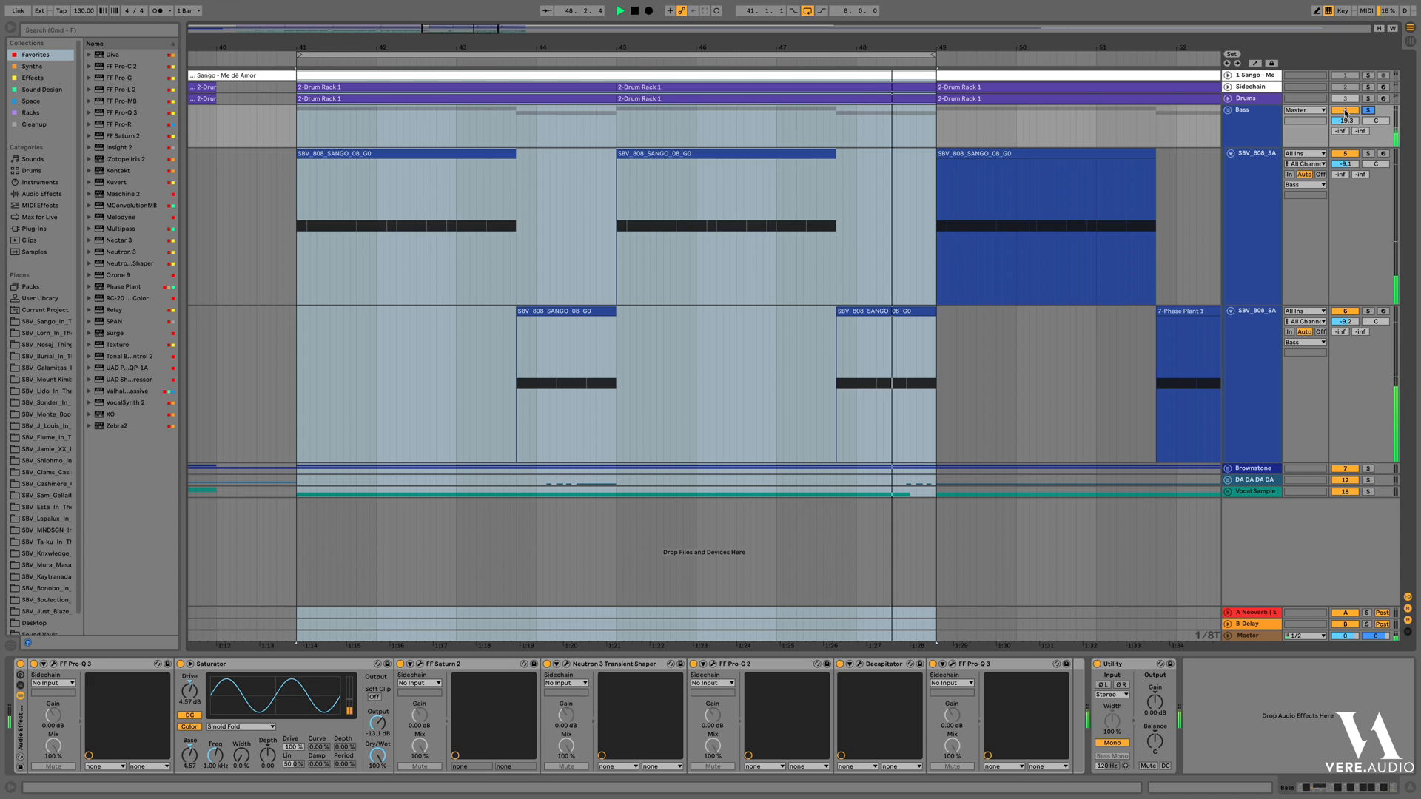
key("space")
Expand the Drums track and audition it soloed together with the Bass group, then select the upper 808 track
left_click(1227, 99)
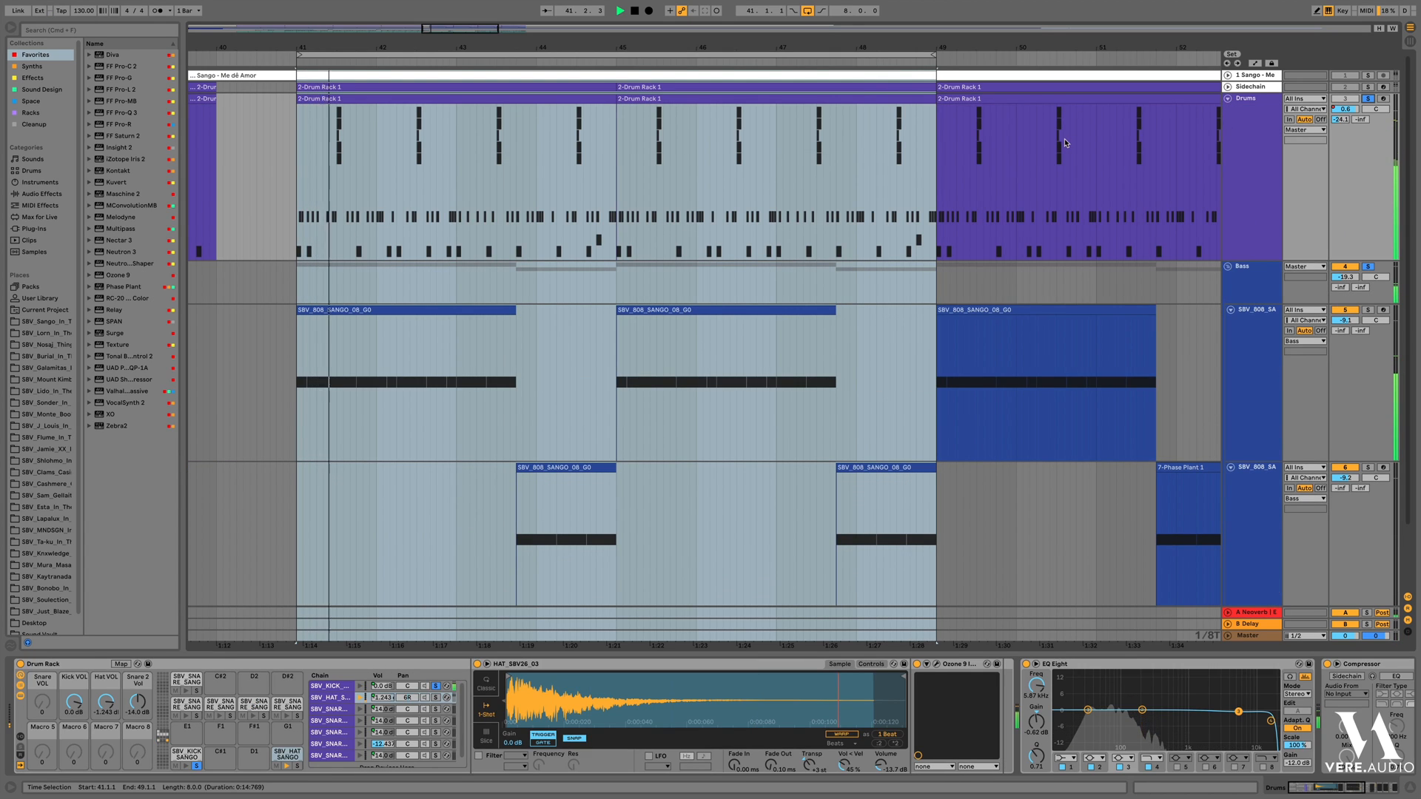
left_click(1239, 293)
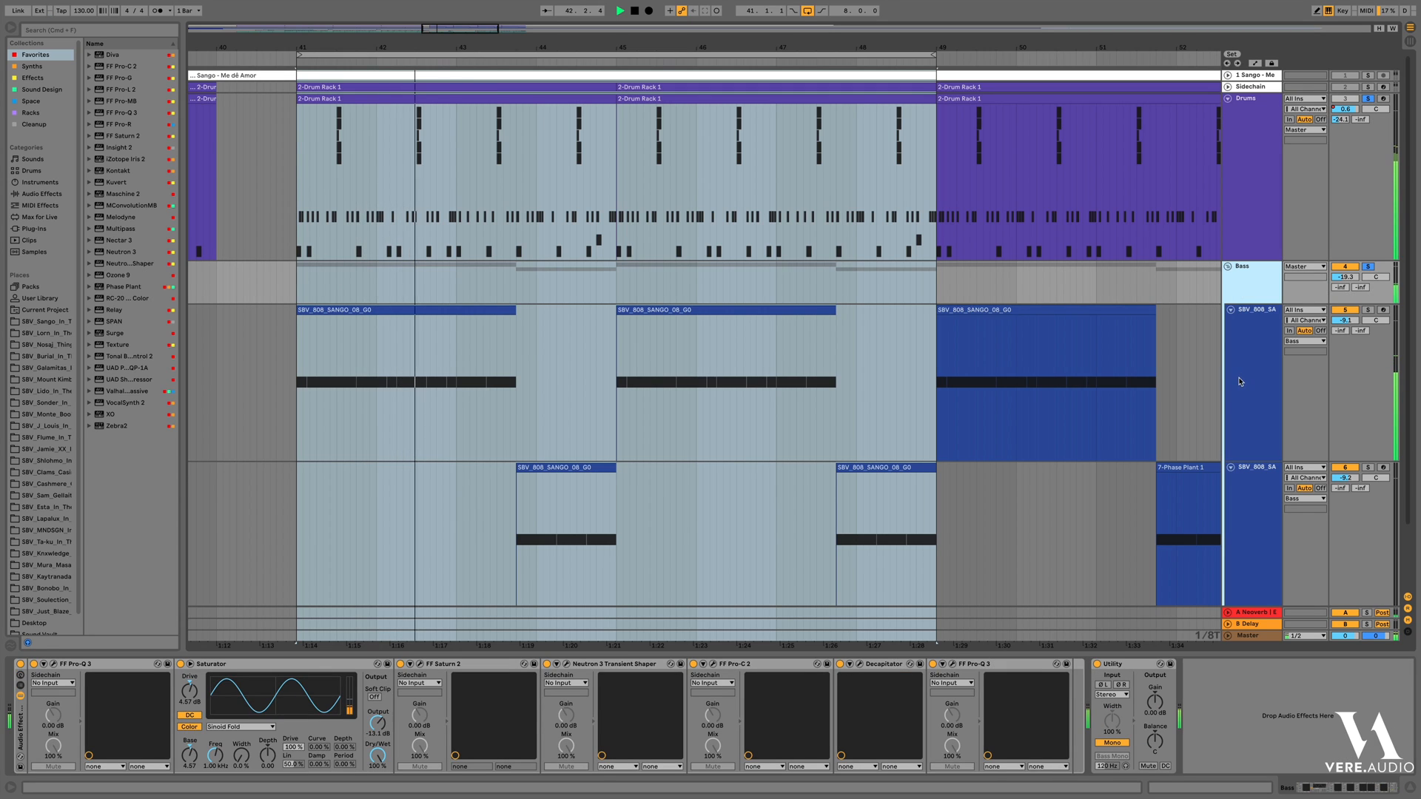
left_click(1240, 382)
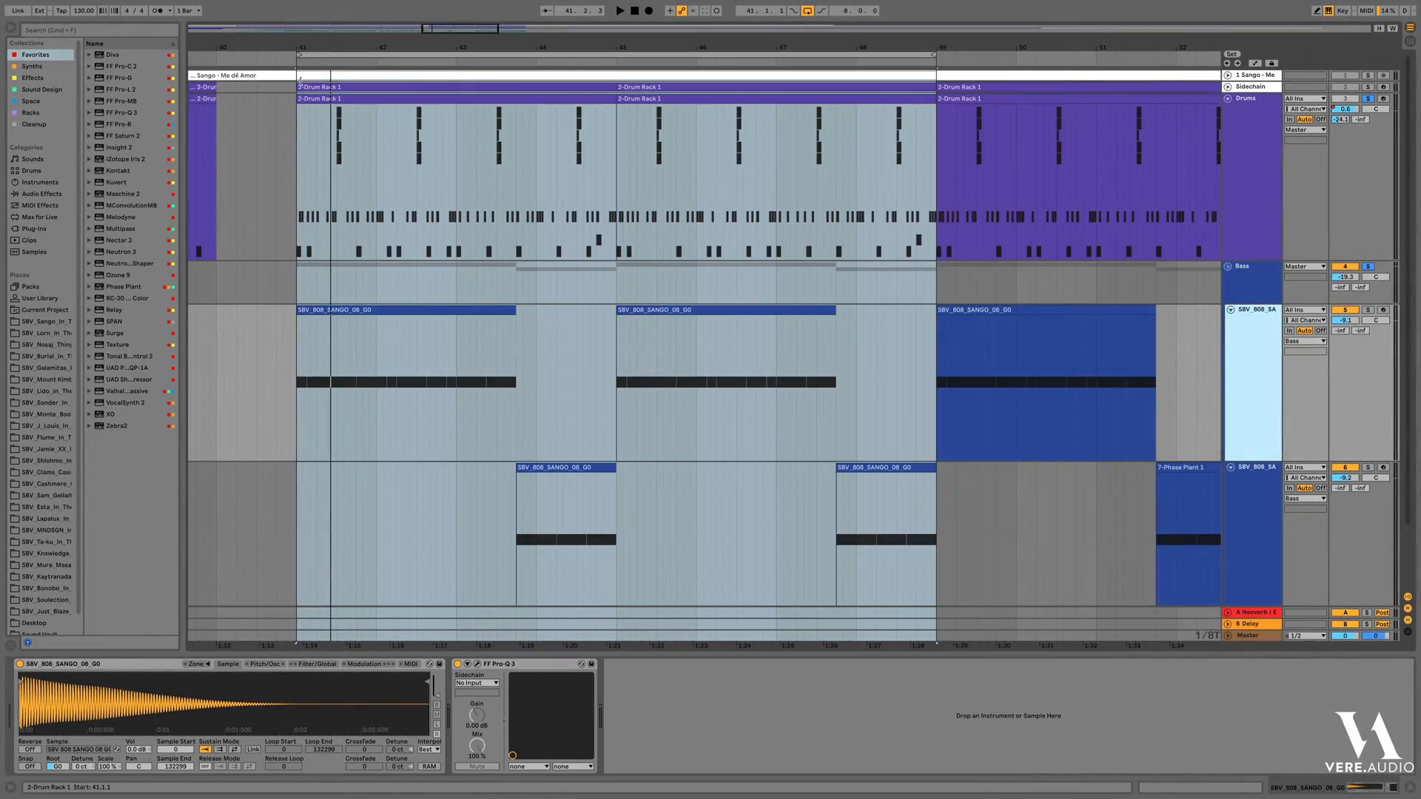
Open the MIDI notes of the first 808 clip at bar 41, examine them, and return to the track's devices
left_click_drag(292, 46, 322, 268)
double_click(335, 311)
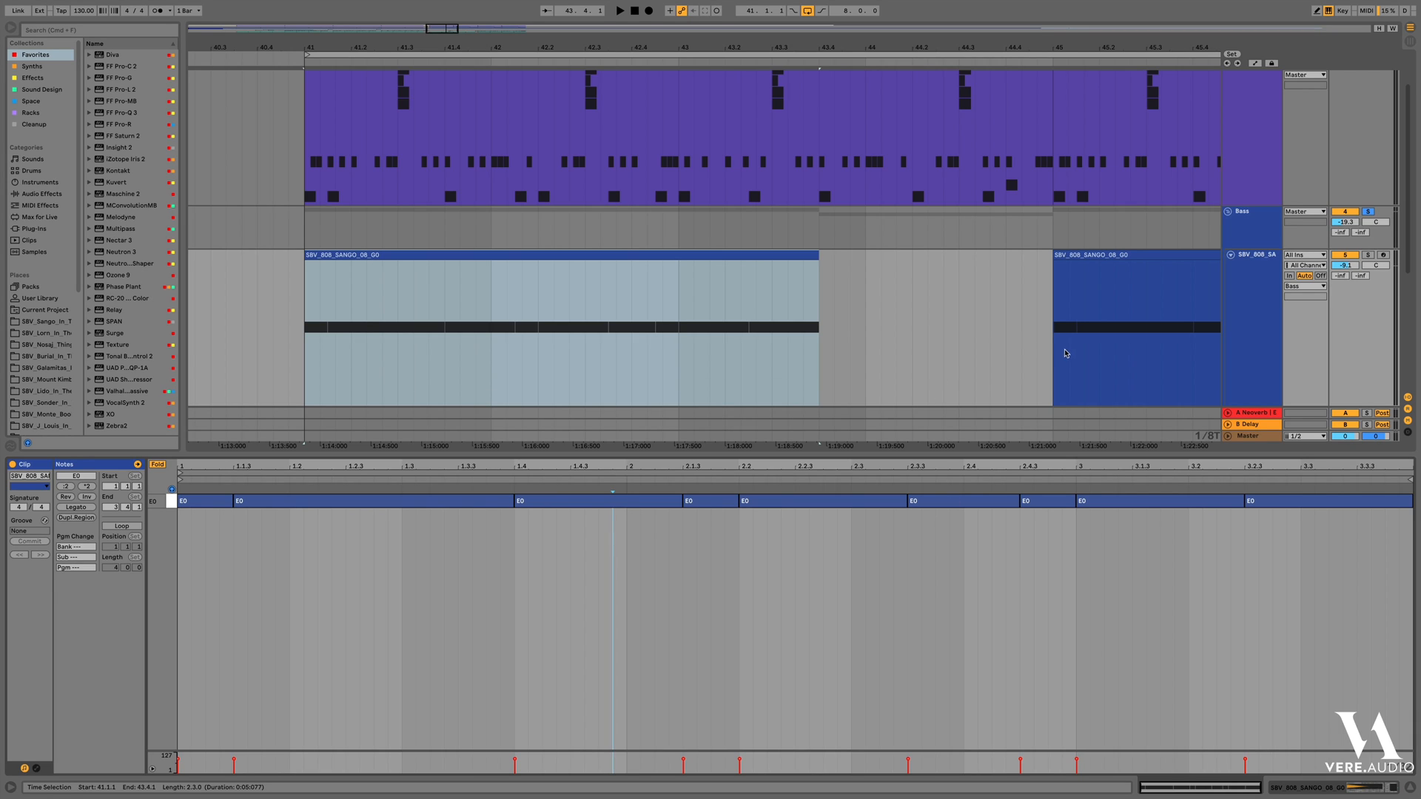
key("shift+Tab")
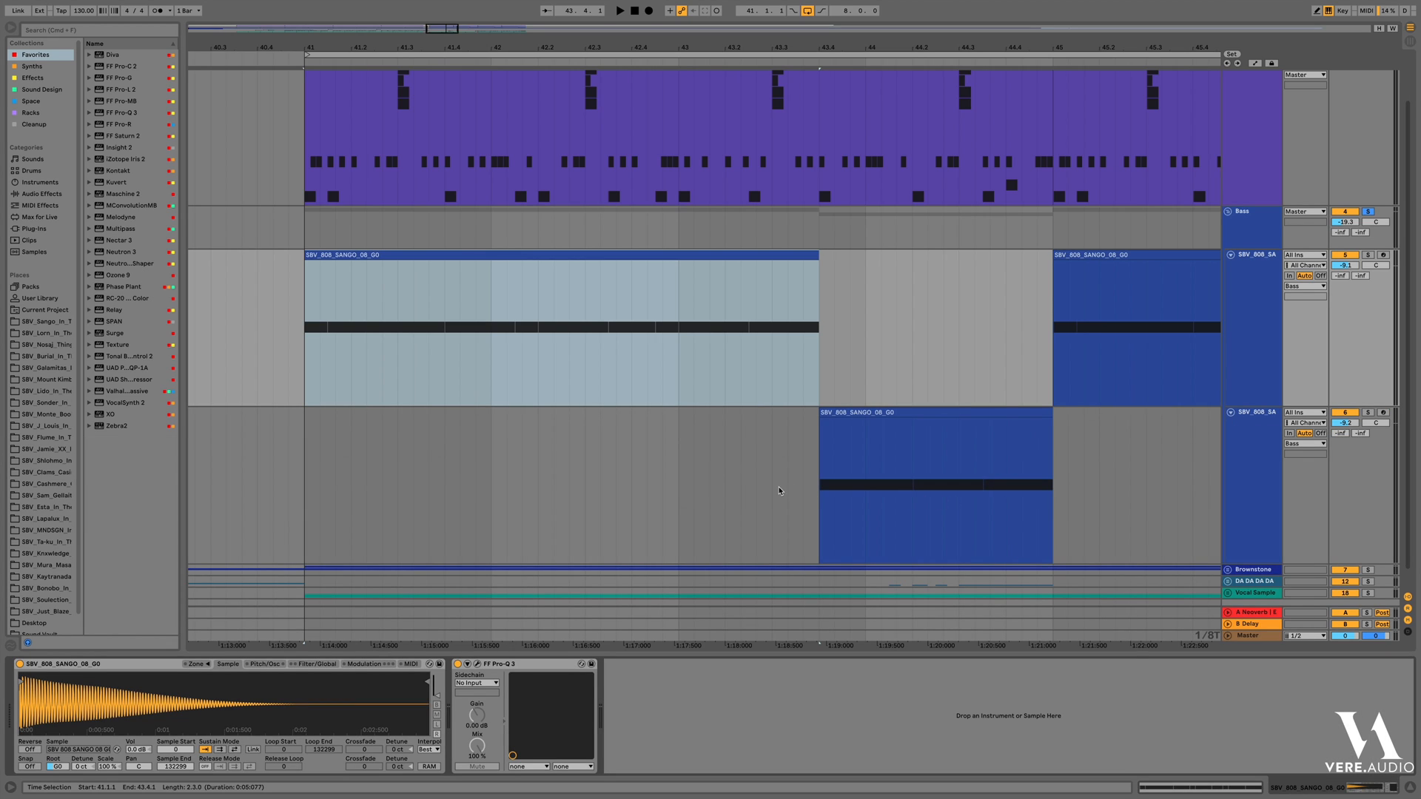
Open FF Pro-Q 3 on the upper 808 track, examine its bands, and move its window clear of the first 808 clip
left_click(478, 664)
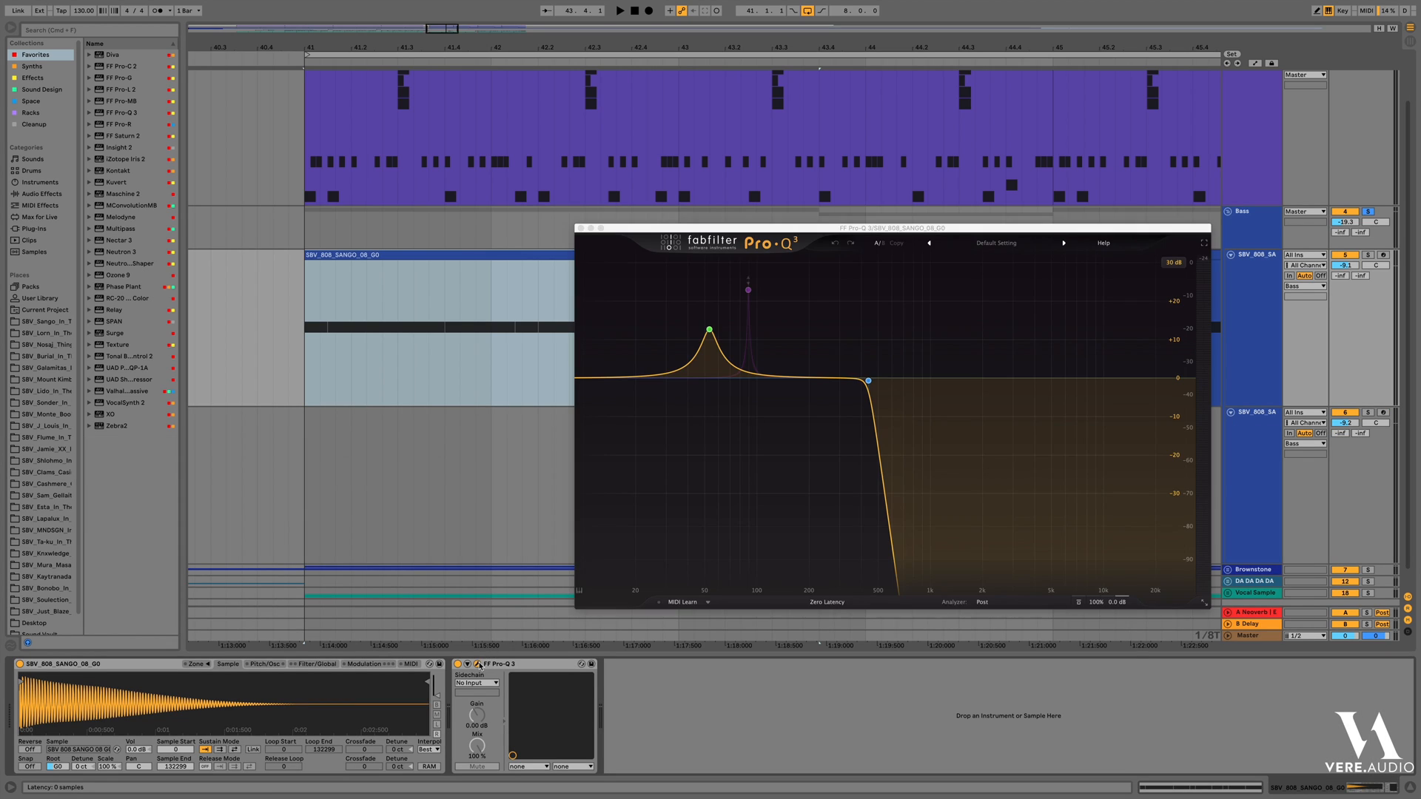
left_click(596, 47)
left_click_drag(596, 47, 613, 288)
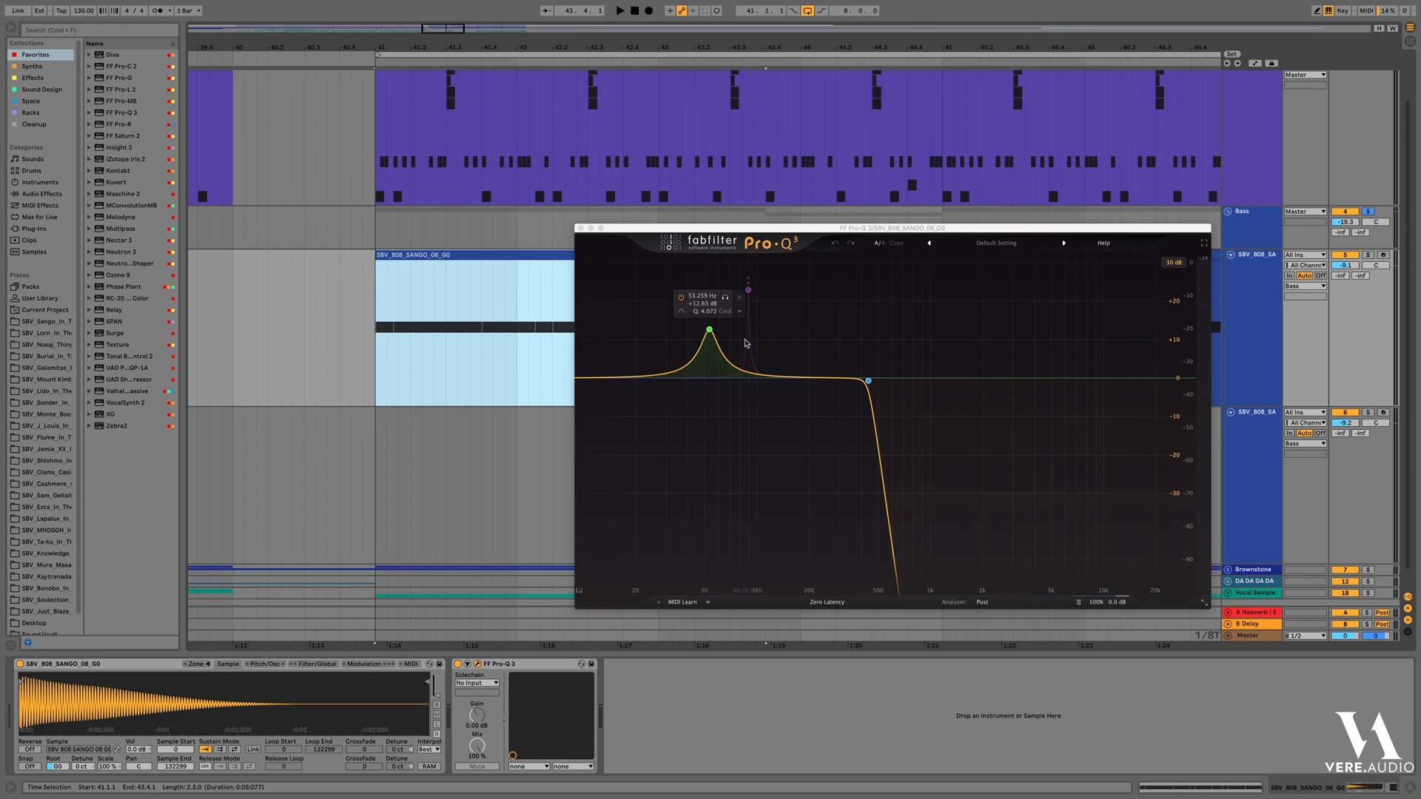
left_click(748, 290)
left_click_drag(752, 47, 778, 135)
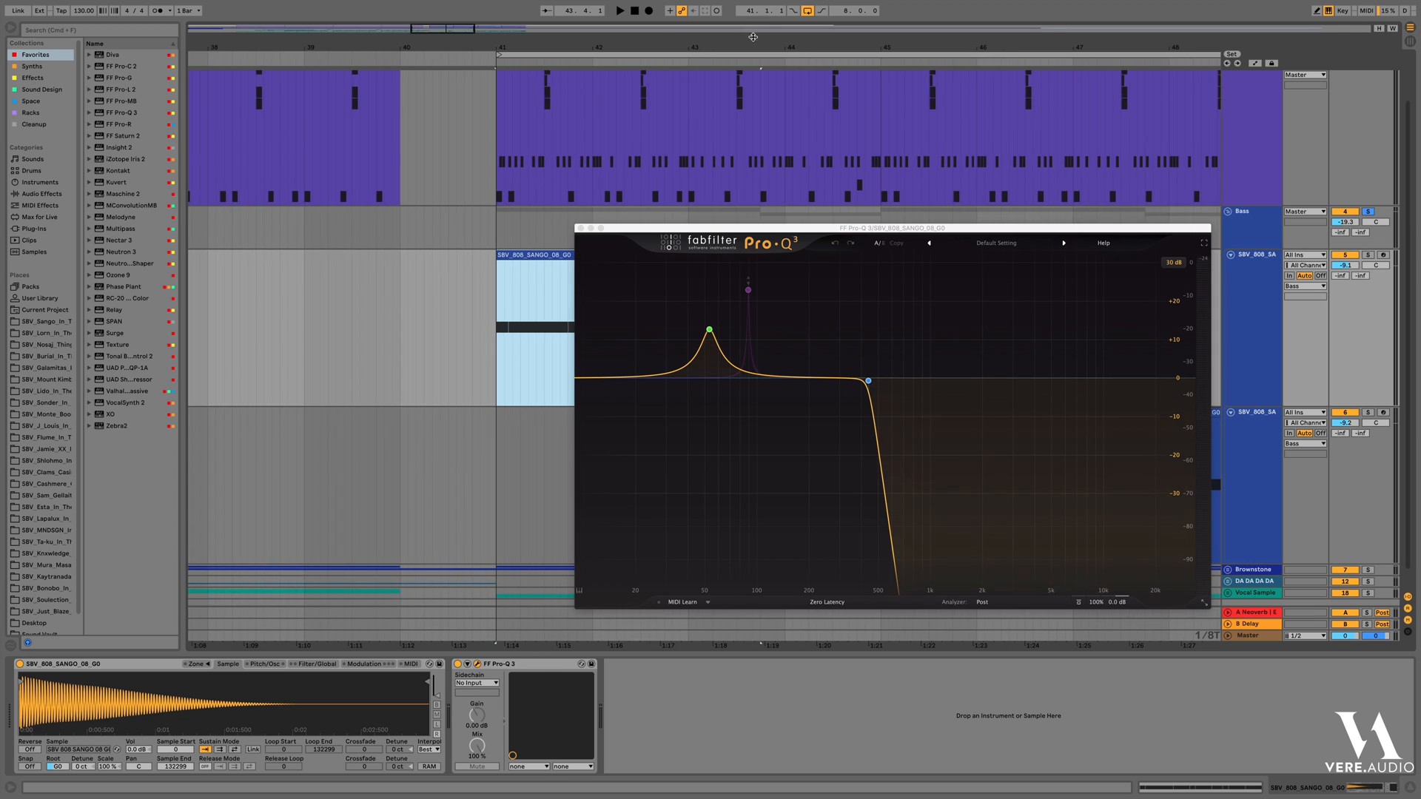
scroll(778, 135, "right", 5)
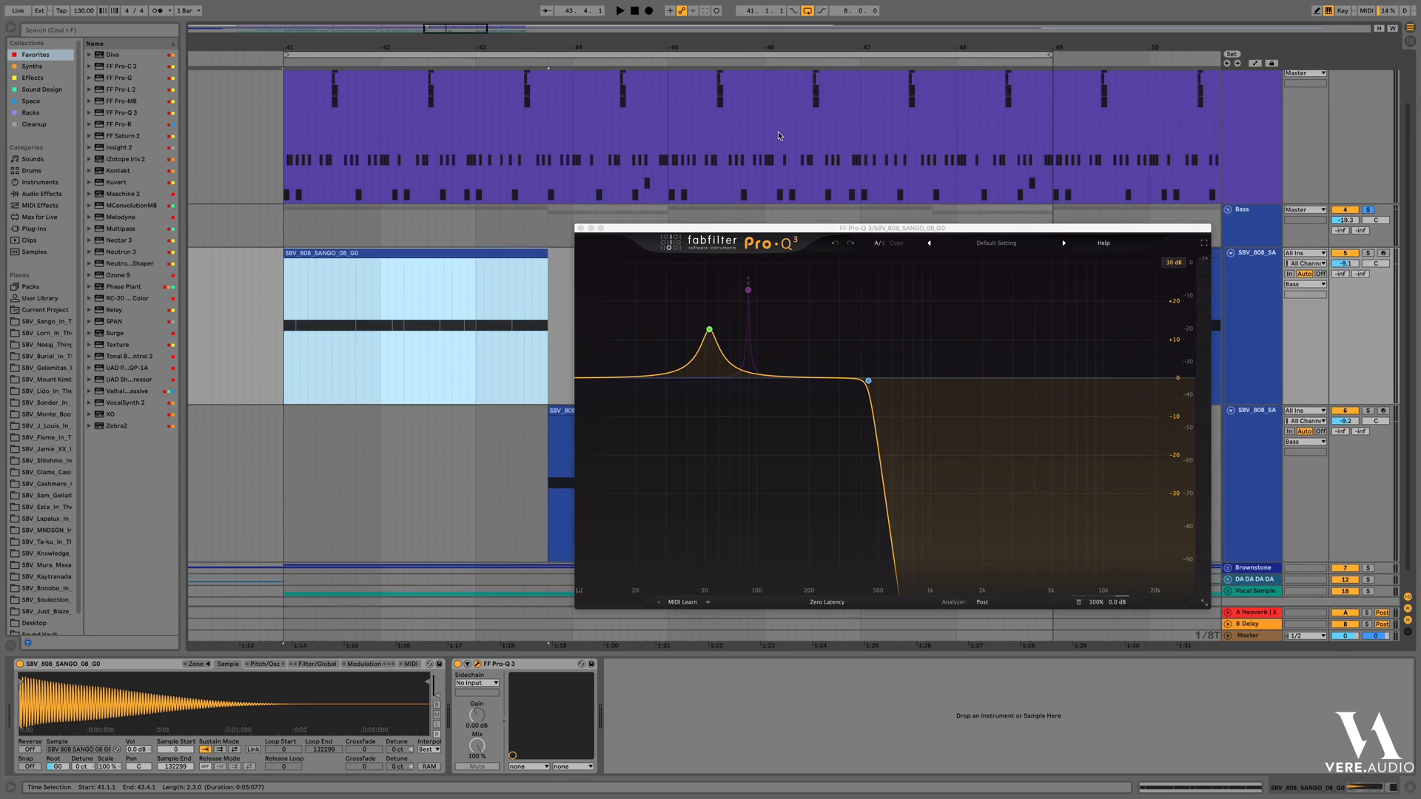
left_click_drag(768, 231, 845, 142)
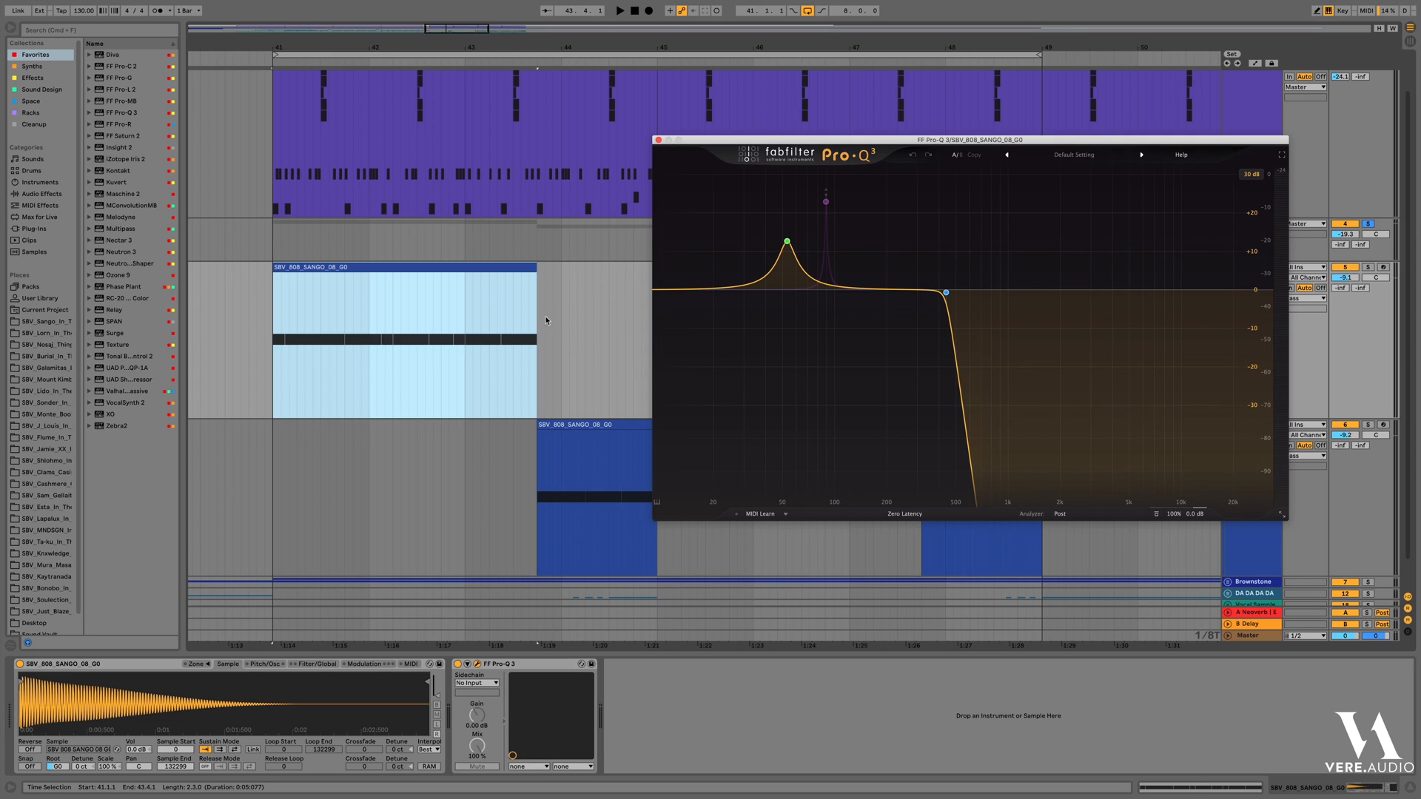
left_click_drag(536, 305, 276, 309)
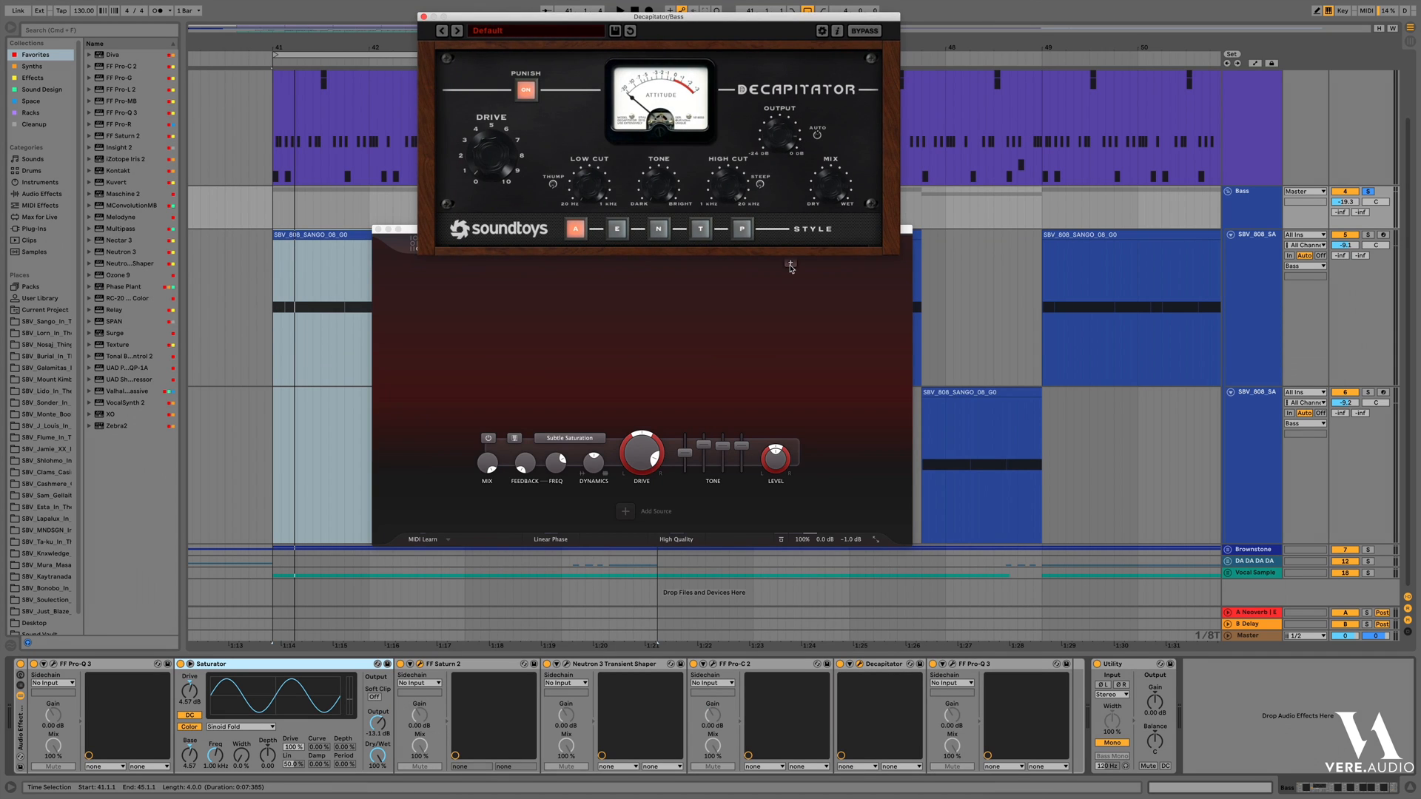
Move the FF Saturn 2 window clear of the Decapitator window and examine its frequency bands
left_click(790, 265)
left_click_drag(790, 230, 851, 289)
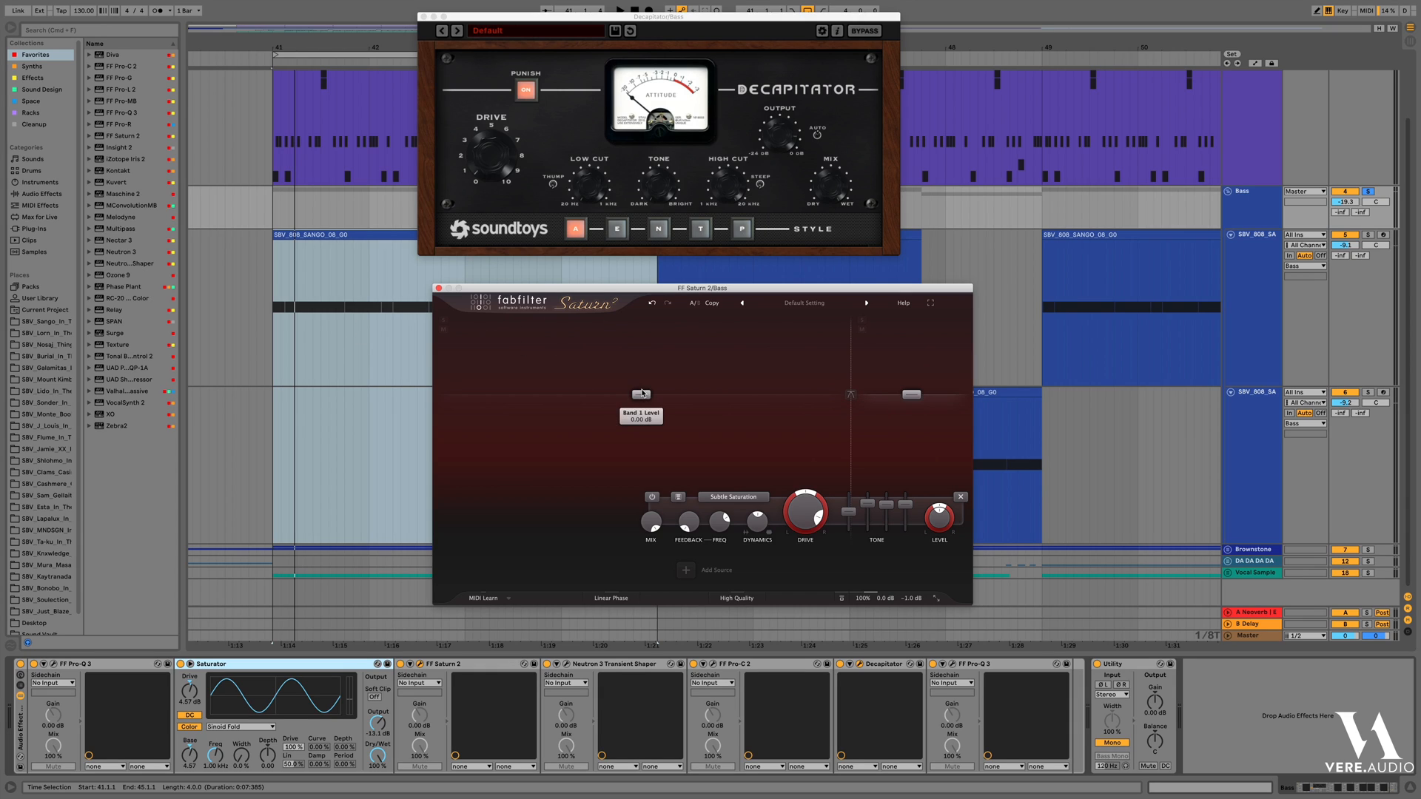
left_click(851, 396)
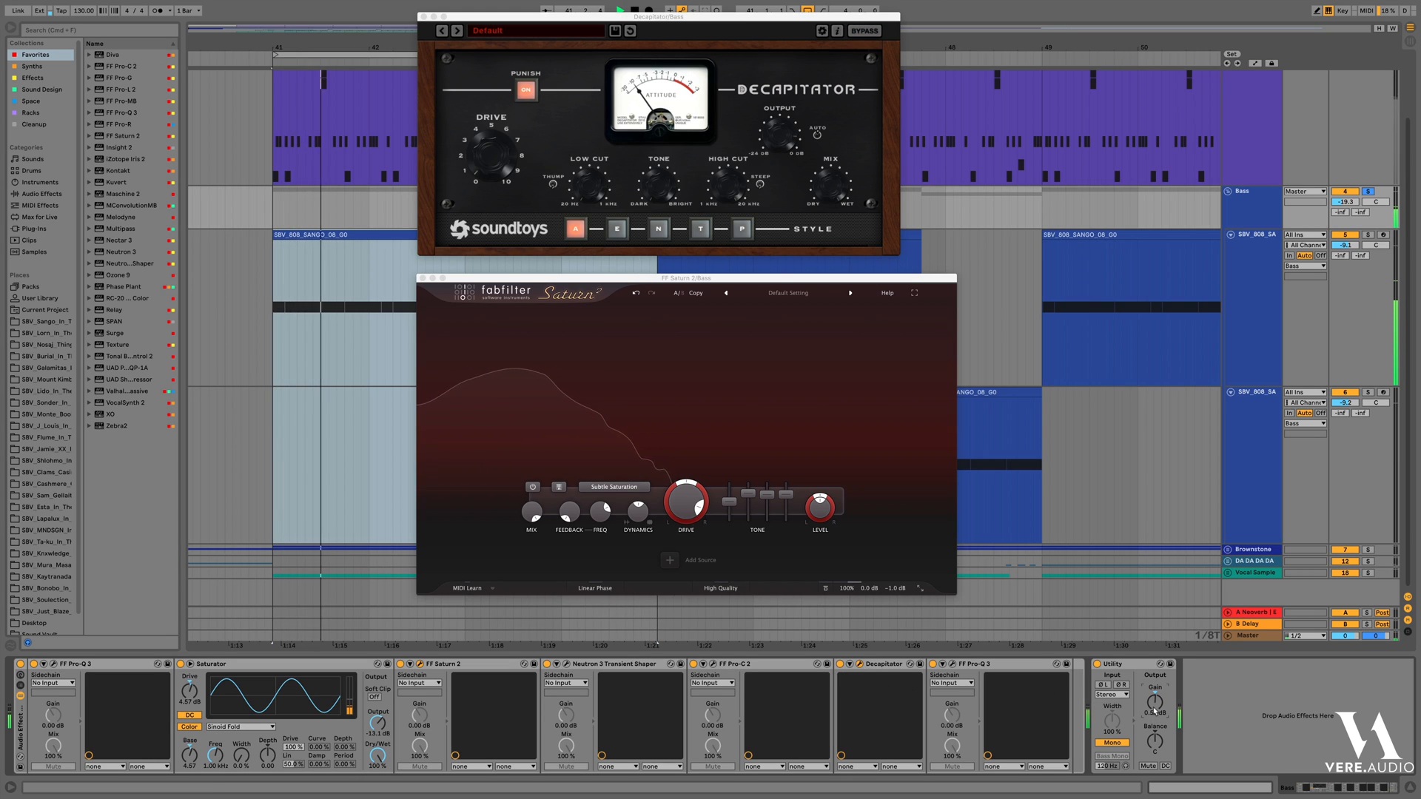
Nudge the Utility gain on the Bass group while auditioning the 808s, and reset the gain to its default
left_click_drag(1155, 711, 1155, 706)
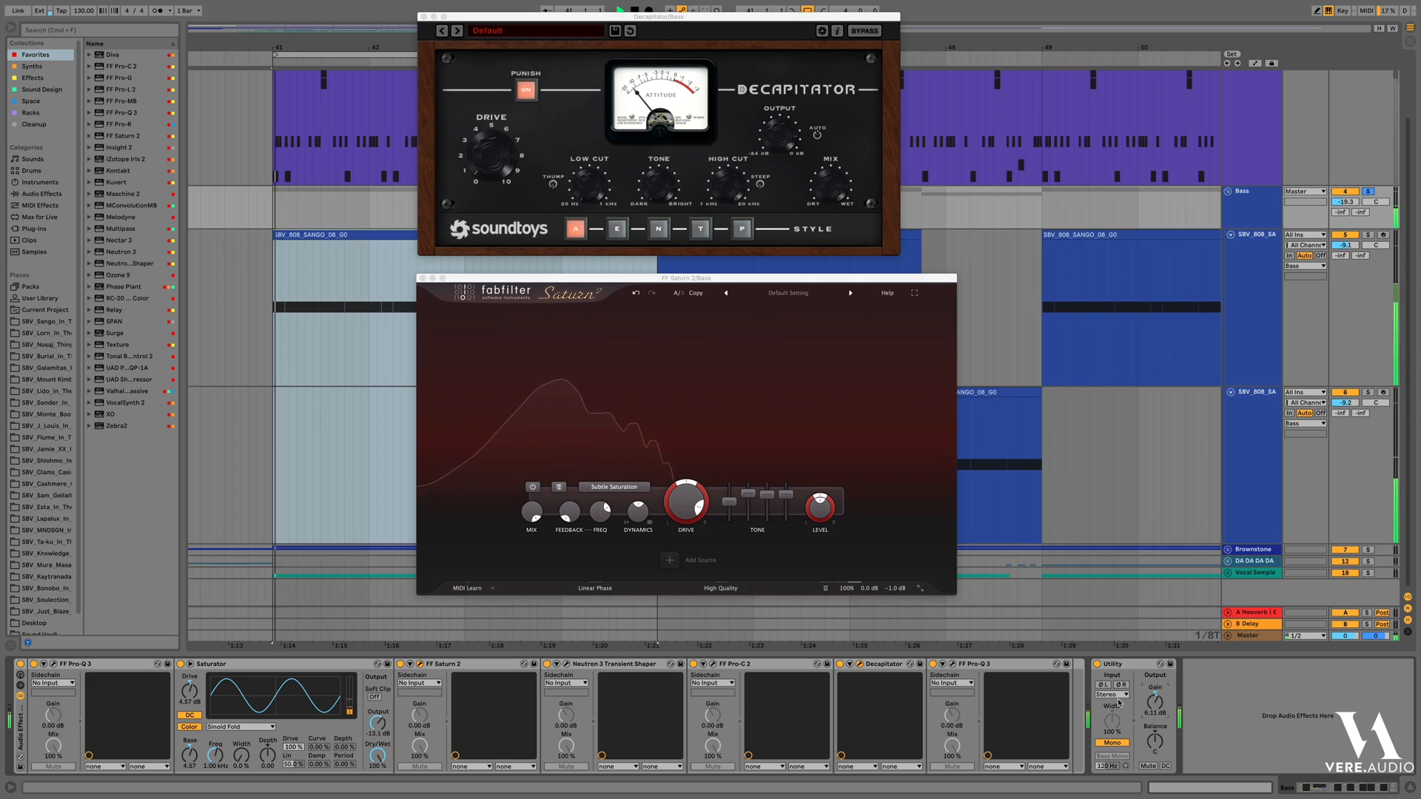
left_click_drag(1148, 705, 1149, 705)
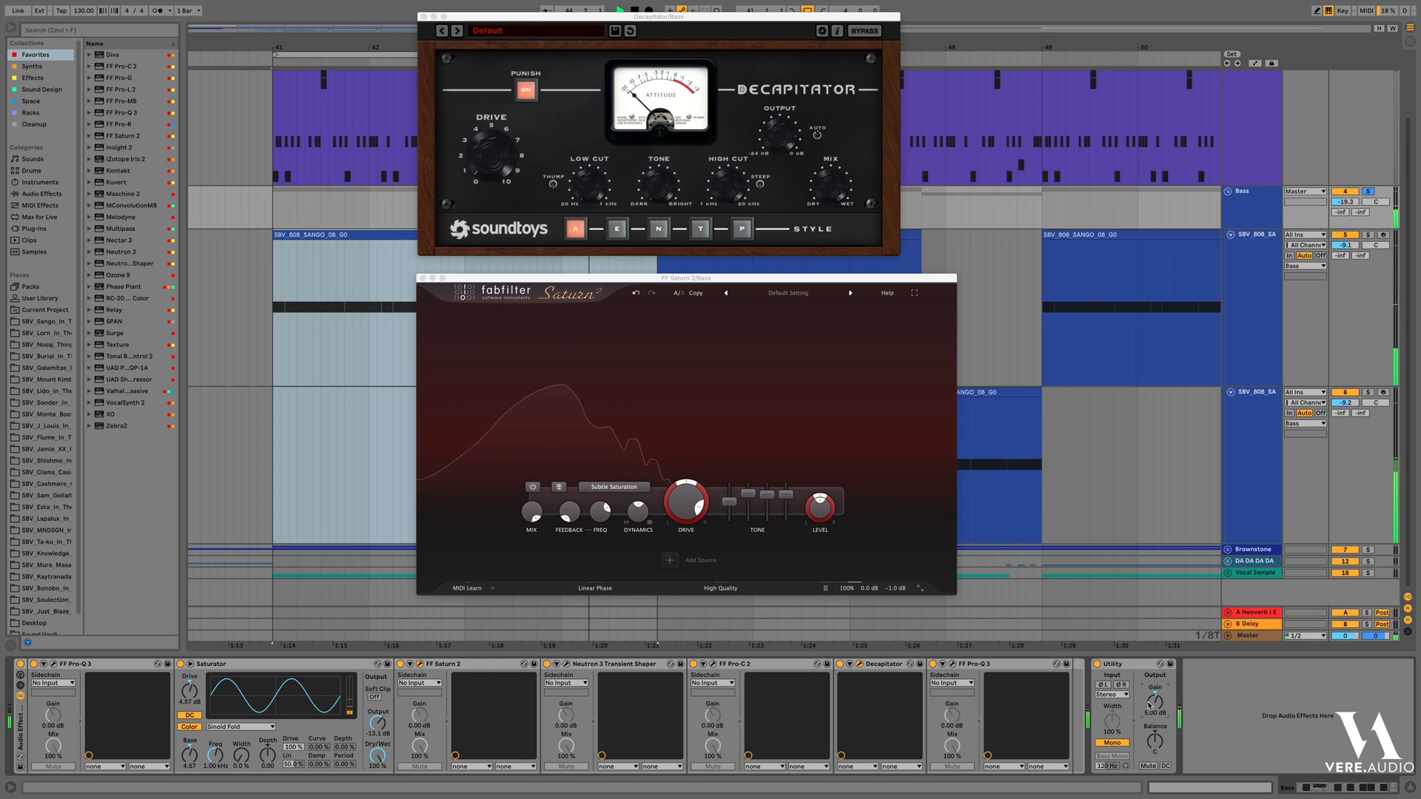
key("space")
double_click(1149, 704)
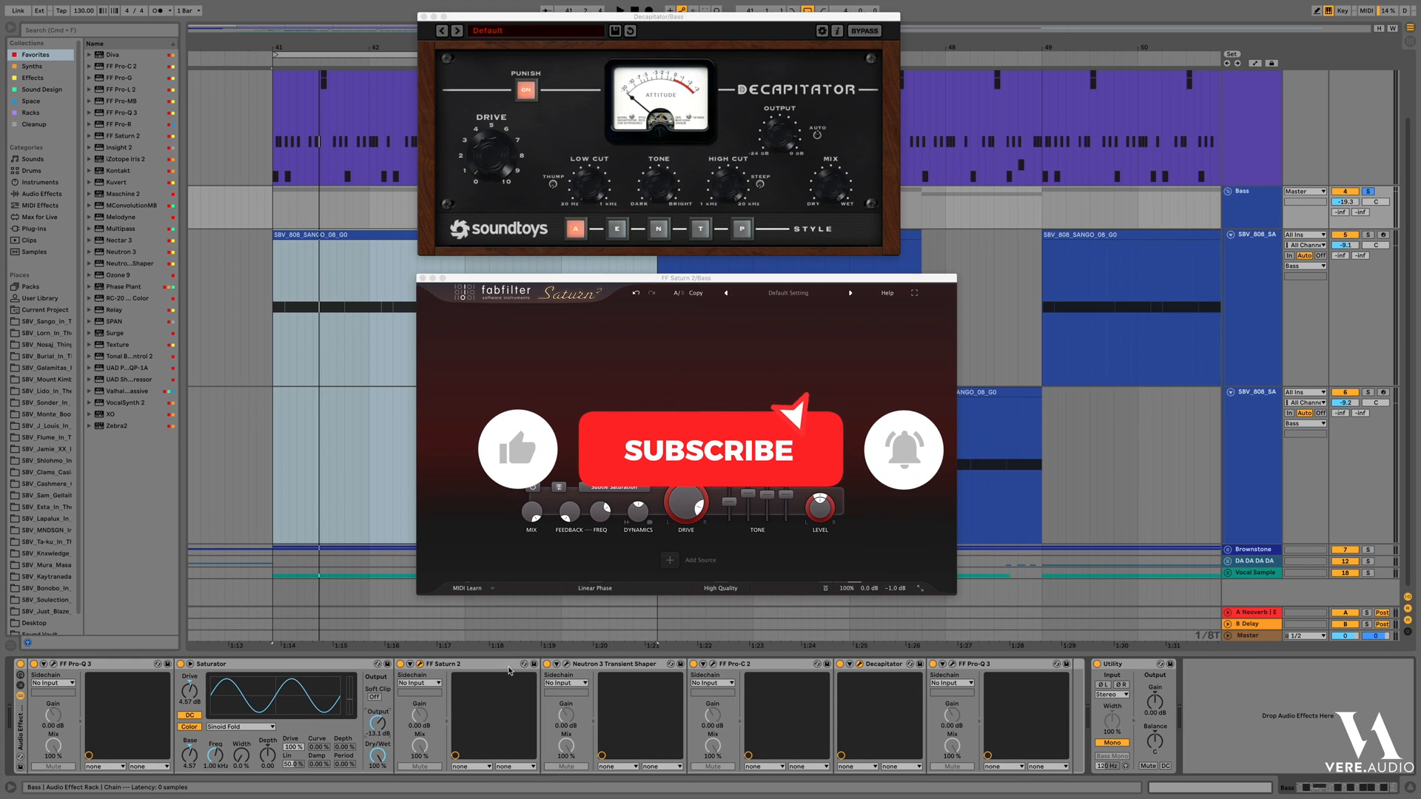
Close the FF Saturn 2 and Decapitator windows, and open FF Pro-C 2 on the Bass group, moving it clear of the first 808 clips
left_click(418, 664)
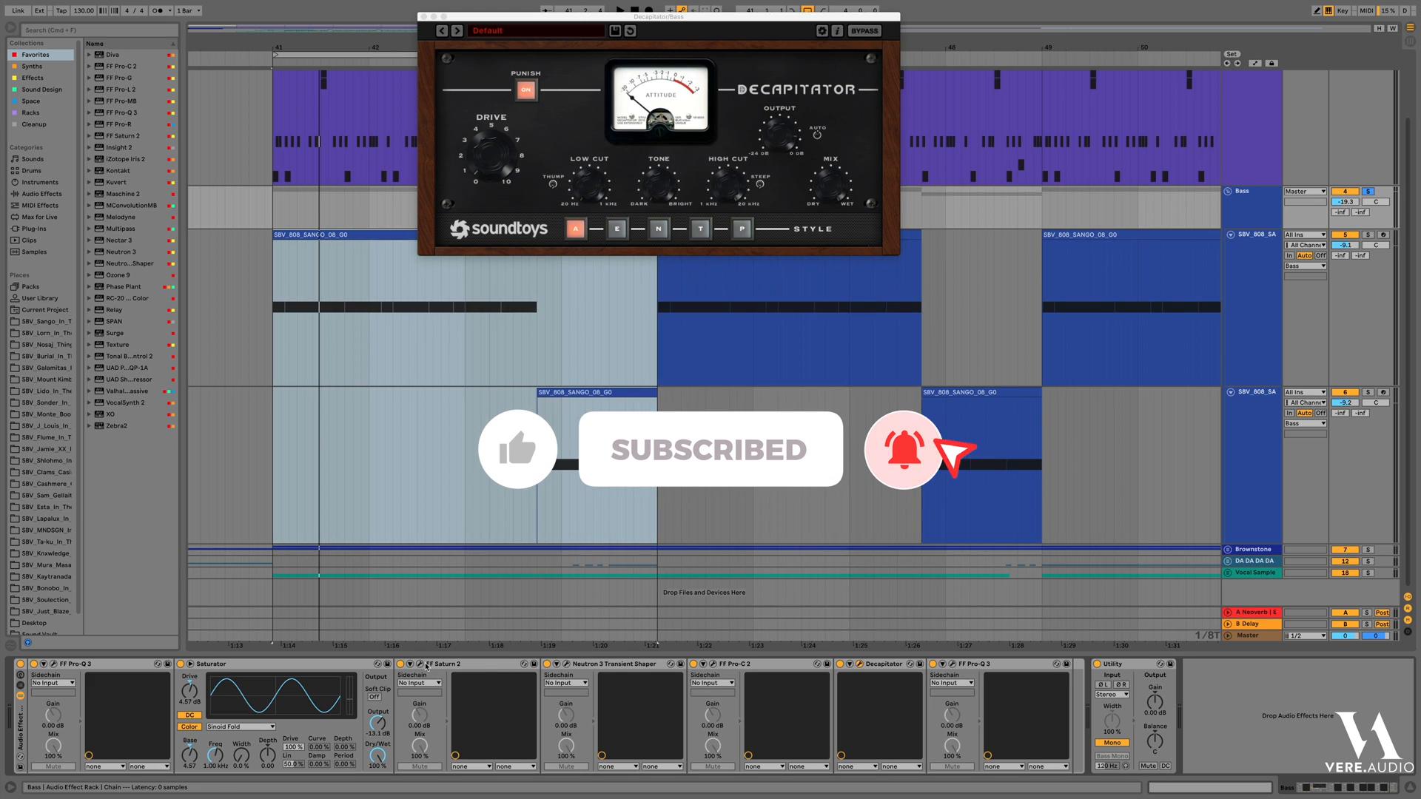
left_click(860, 663)
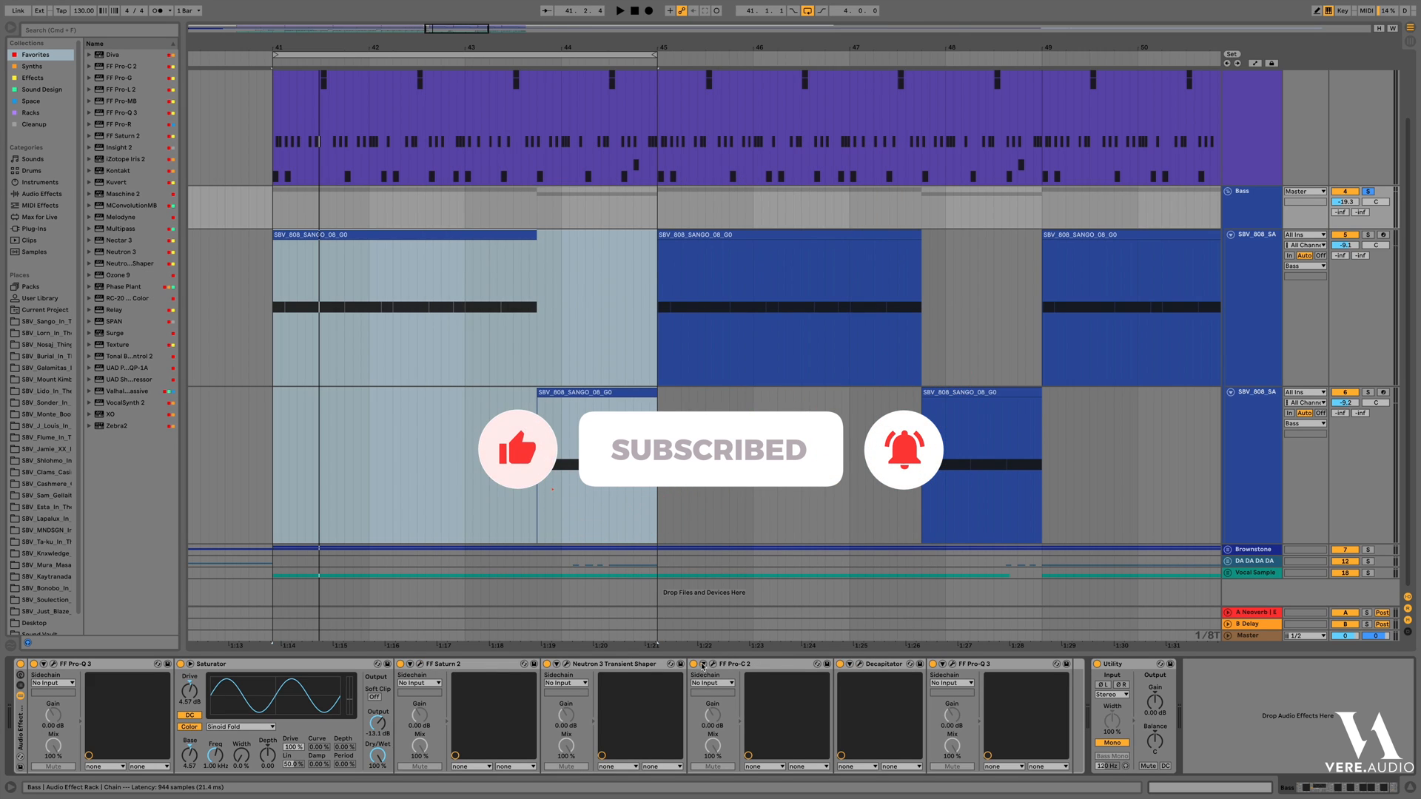
left_click(714, 664)
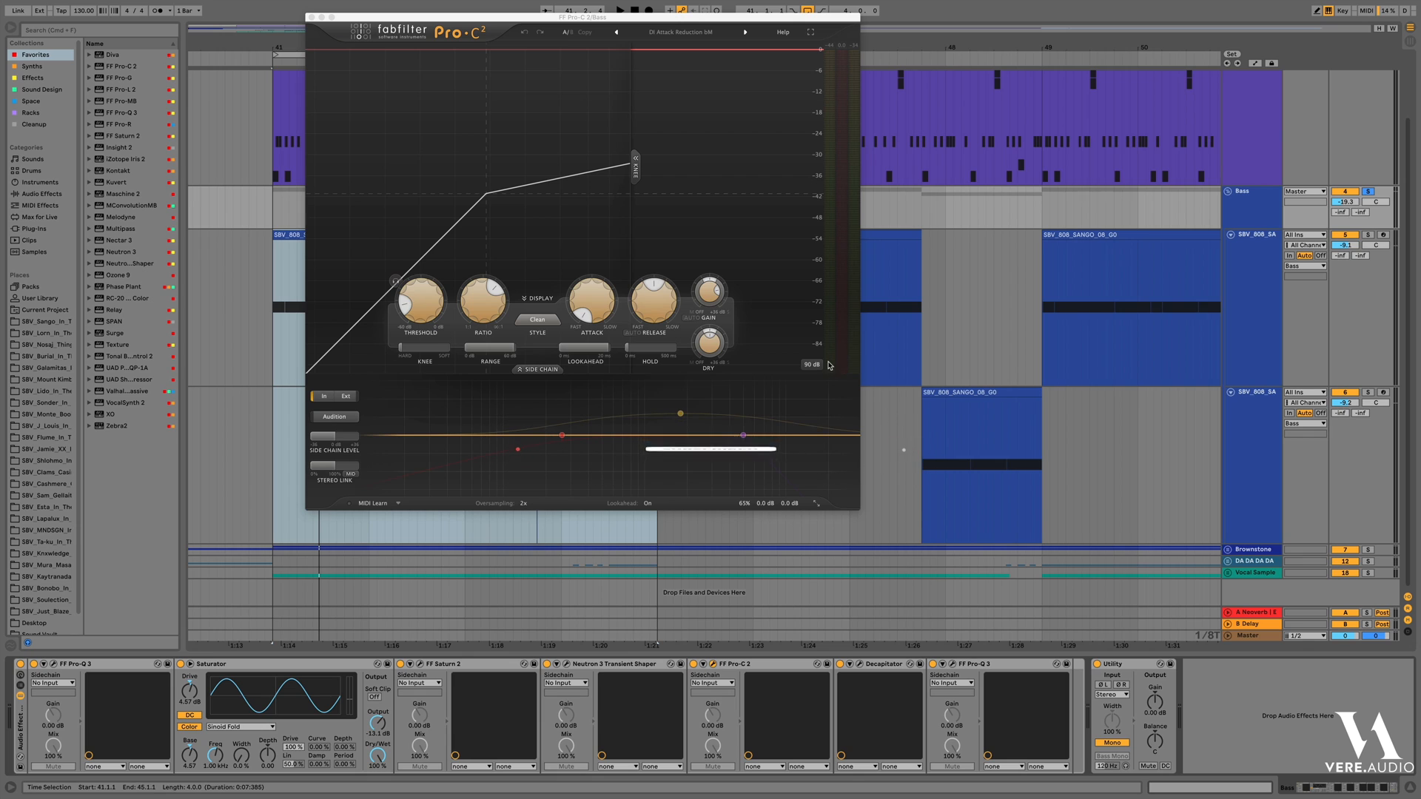
left_click(716, 15)
left_click_drag(717, 15, 1087, 71)
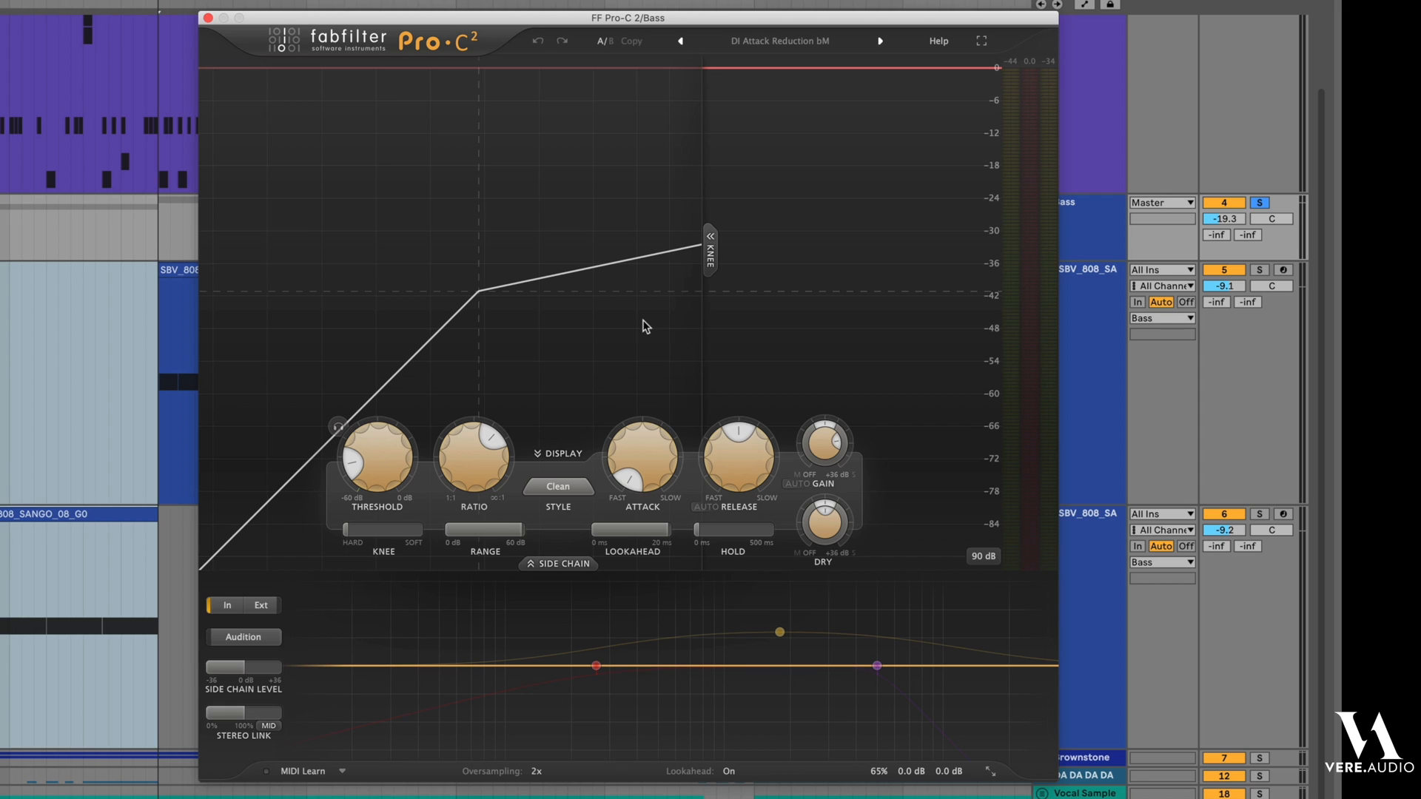
Examine the attack and release settings of the Bass group's FF Pro-C 2
mouse_move(620, 447)
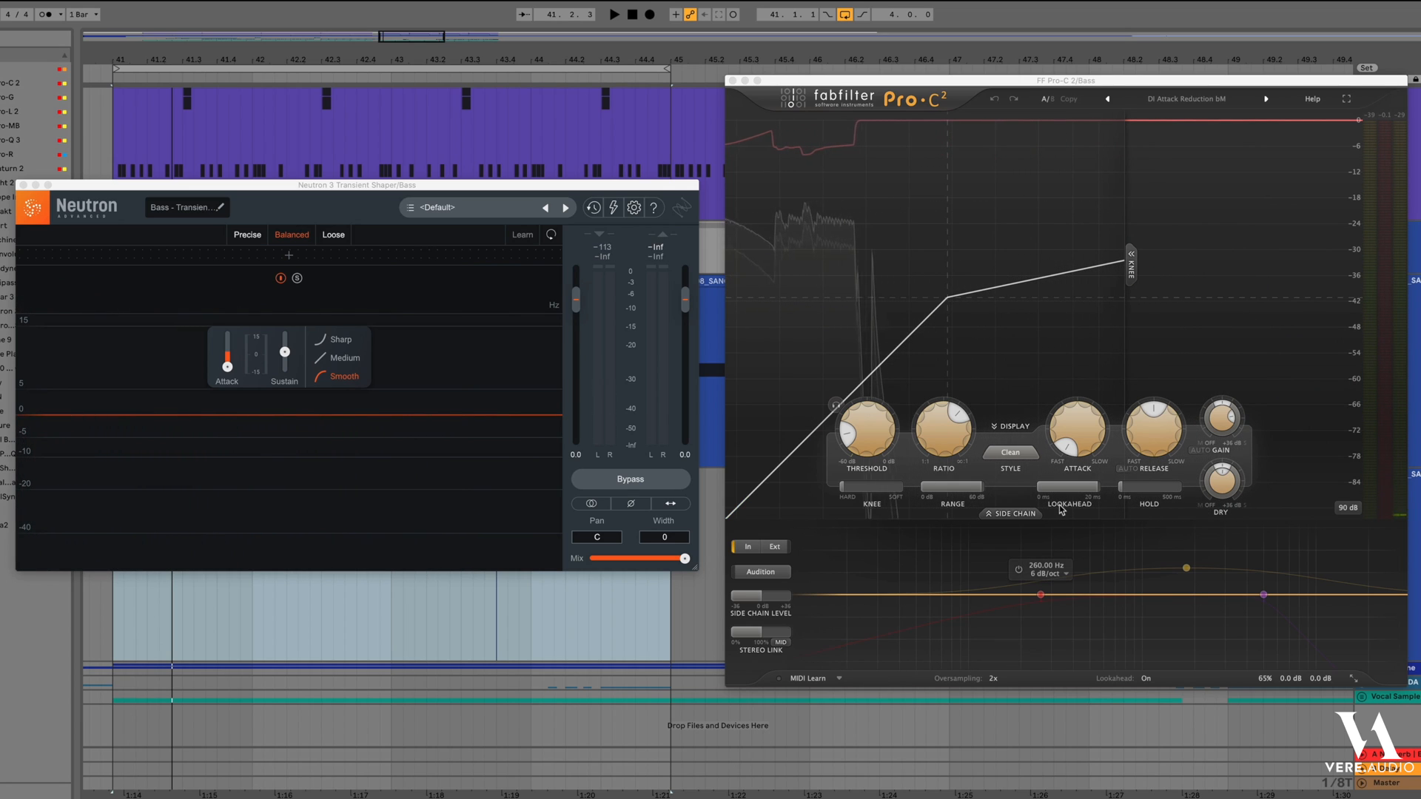
left_click(1060, 431)
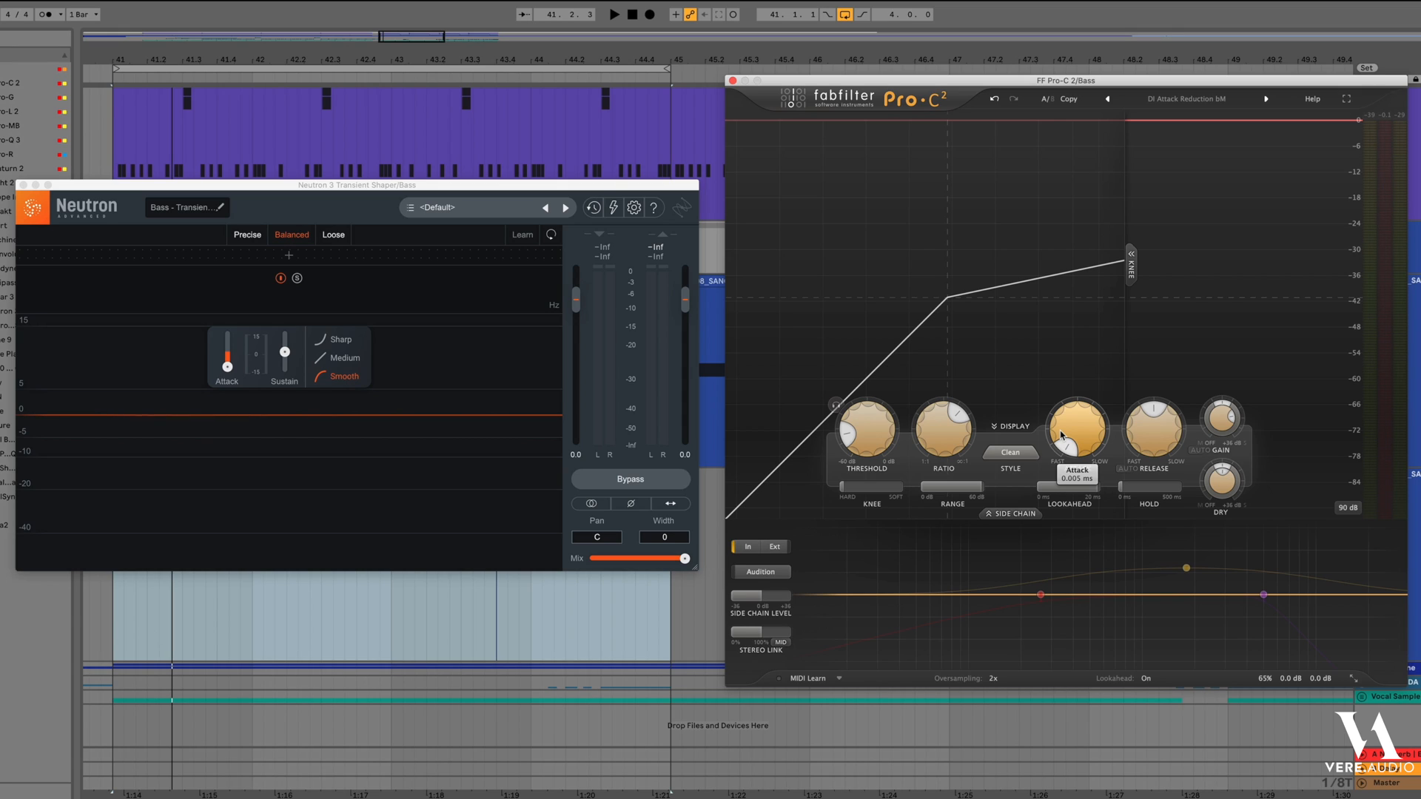
mouse_move(1144, 428)
left_click_drag(1144, 427, 1146, 429)
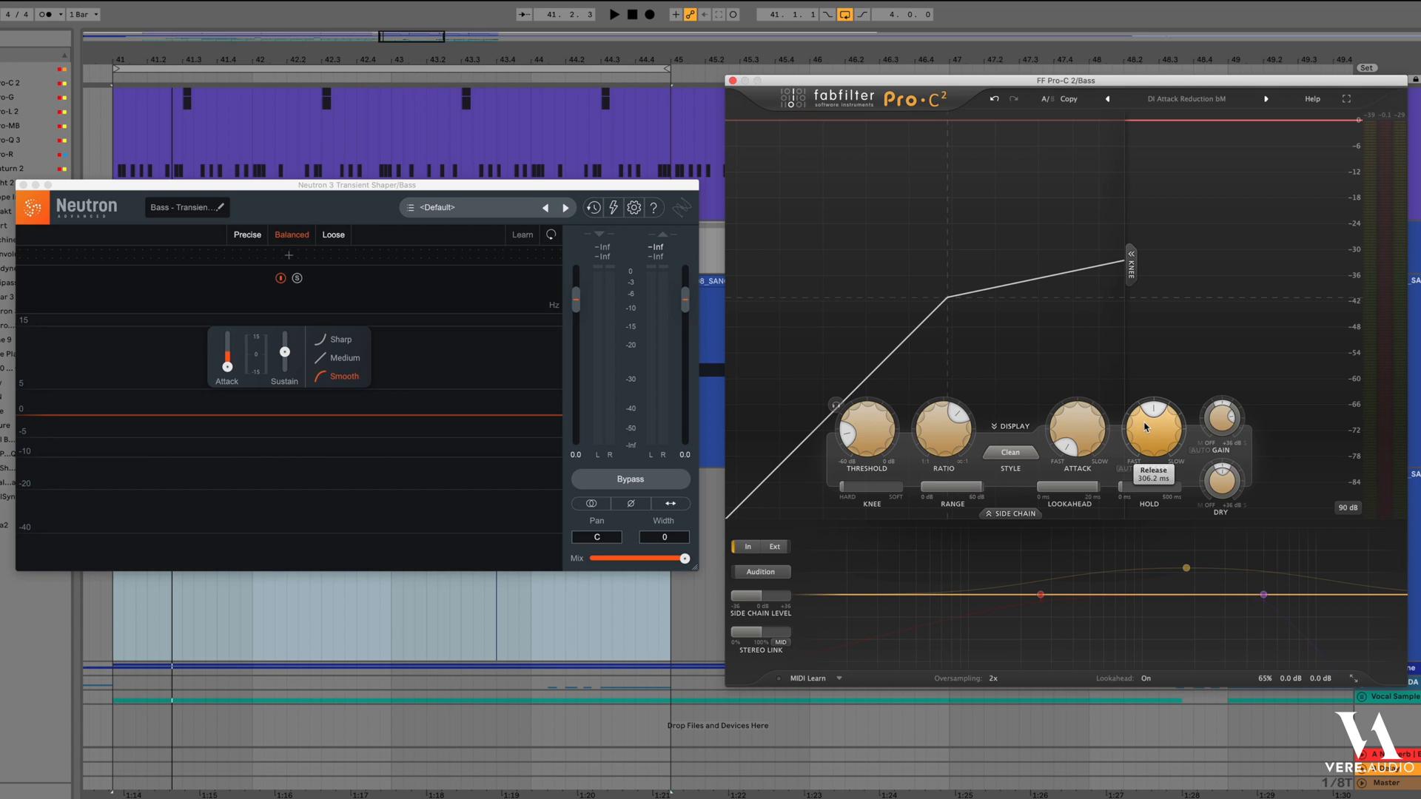
Soften FF Pro-C 2's knee to demonstrate the curve, return it to fully hard, and close the plug-in window
mouse_move(855, 490)
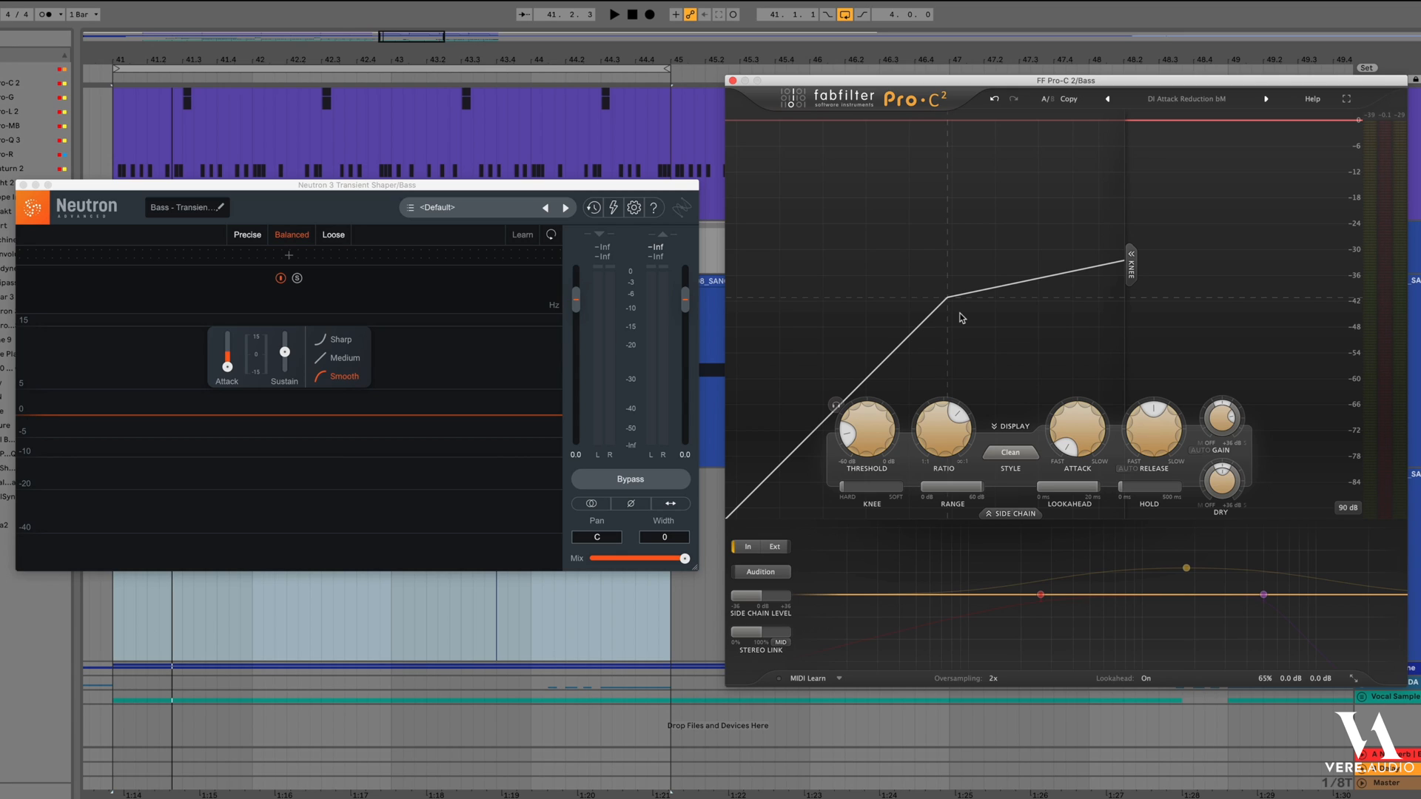
left_click_drag(890, 488, 997, 464)
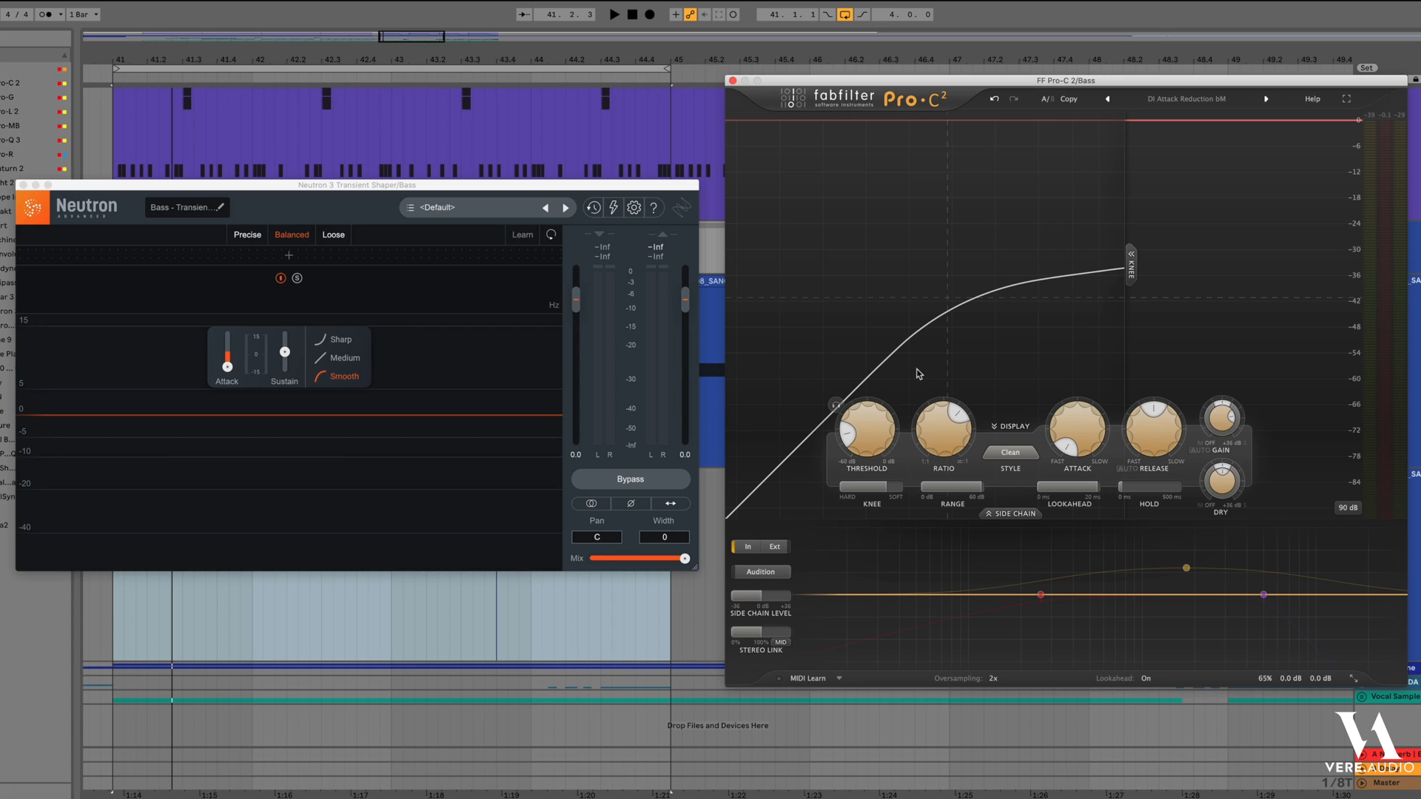
left_click_drag(884, 486, 784, 499)
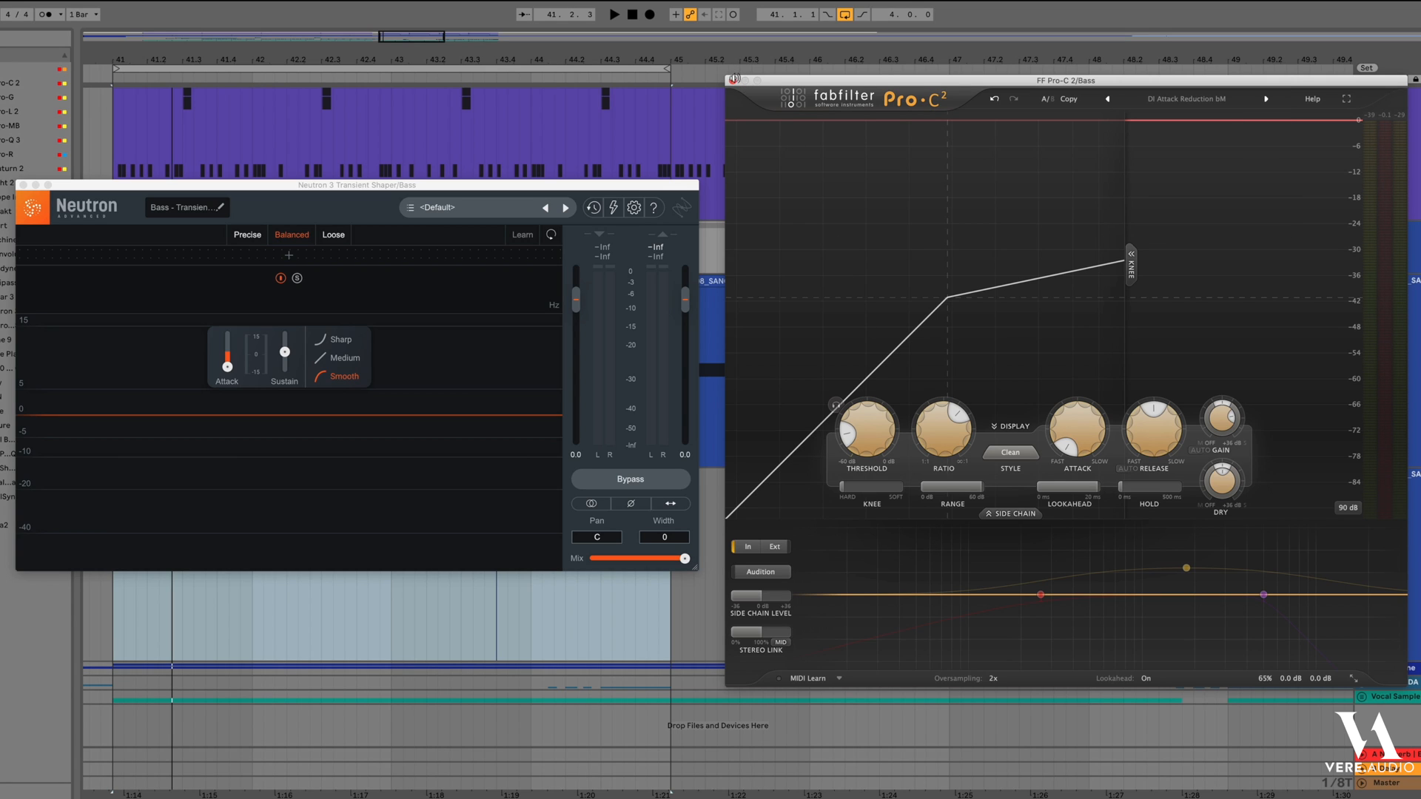
left_click(733, 79)
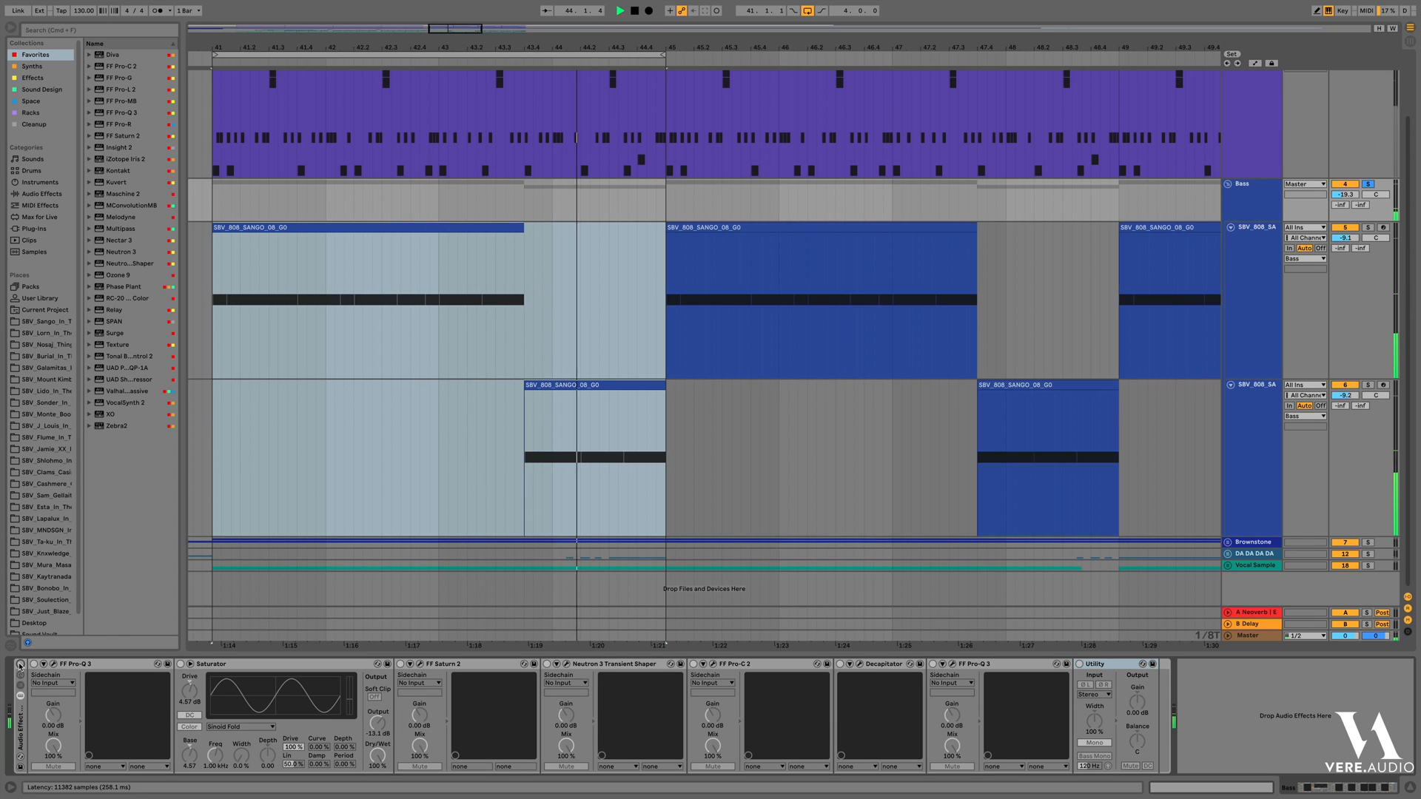
Switch the Bass group's effect rack back on during playback, and activate the Master track's effect rack
left_click(20, 665)
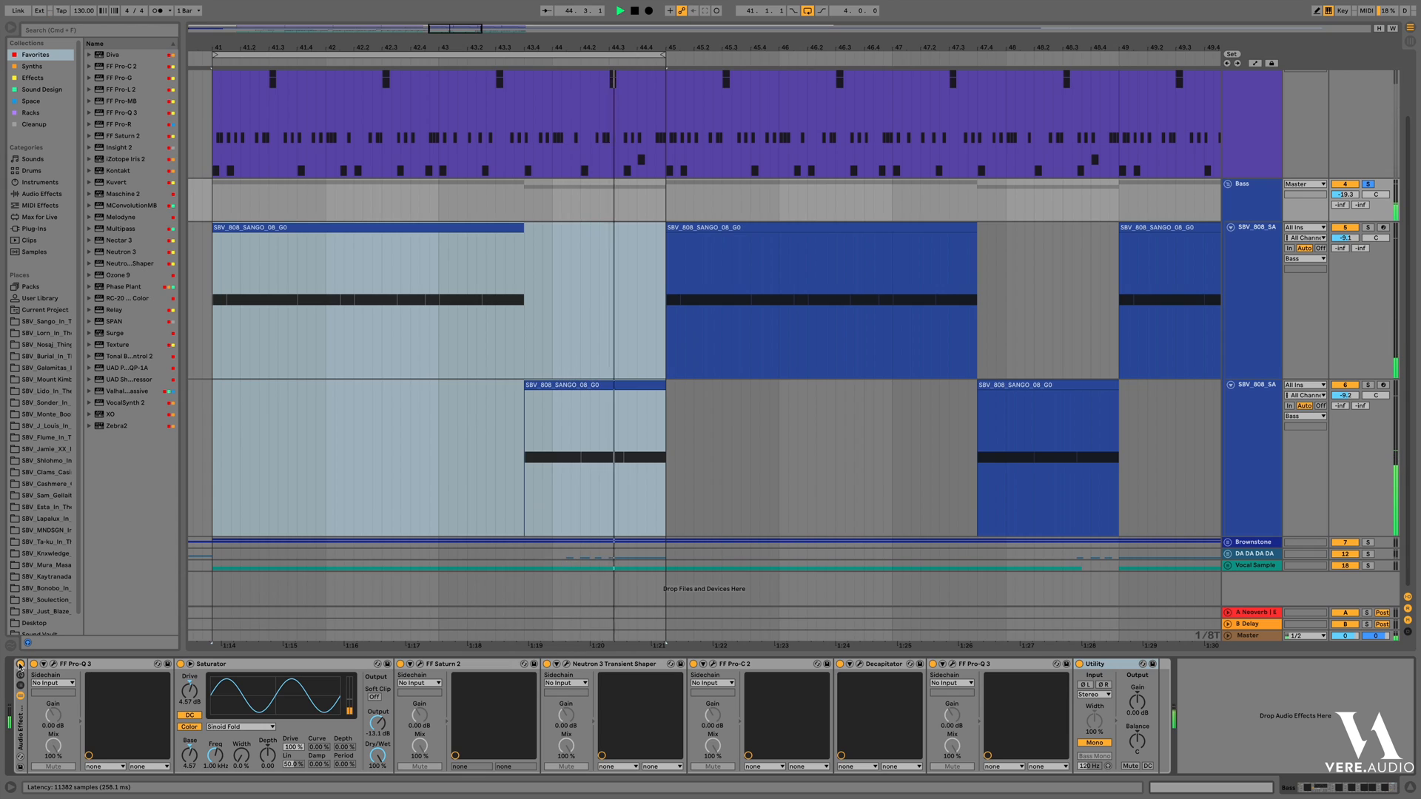
key("space")
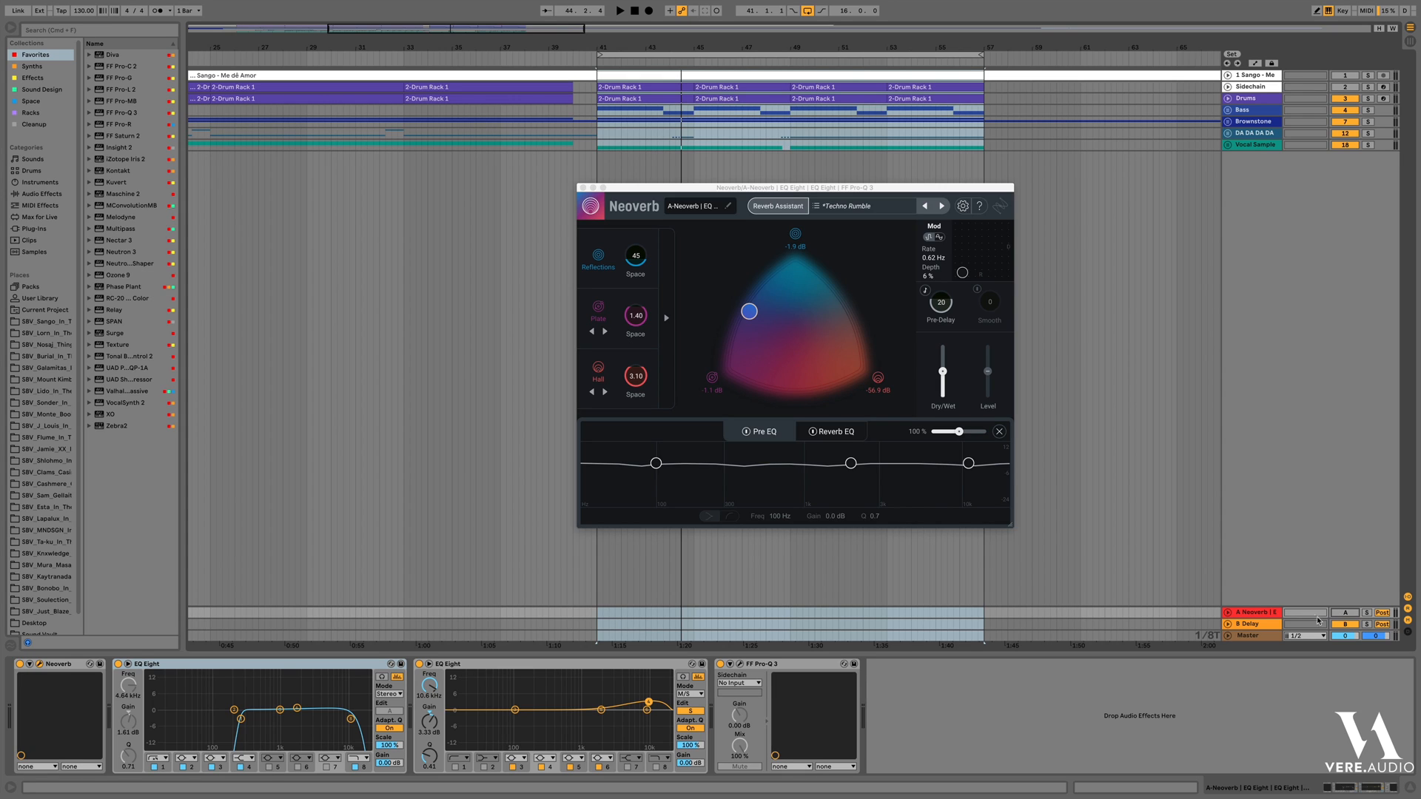
left_click(1267, 636)
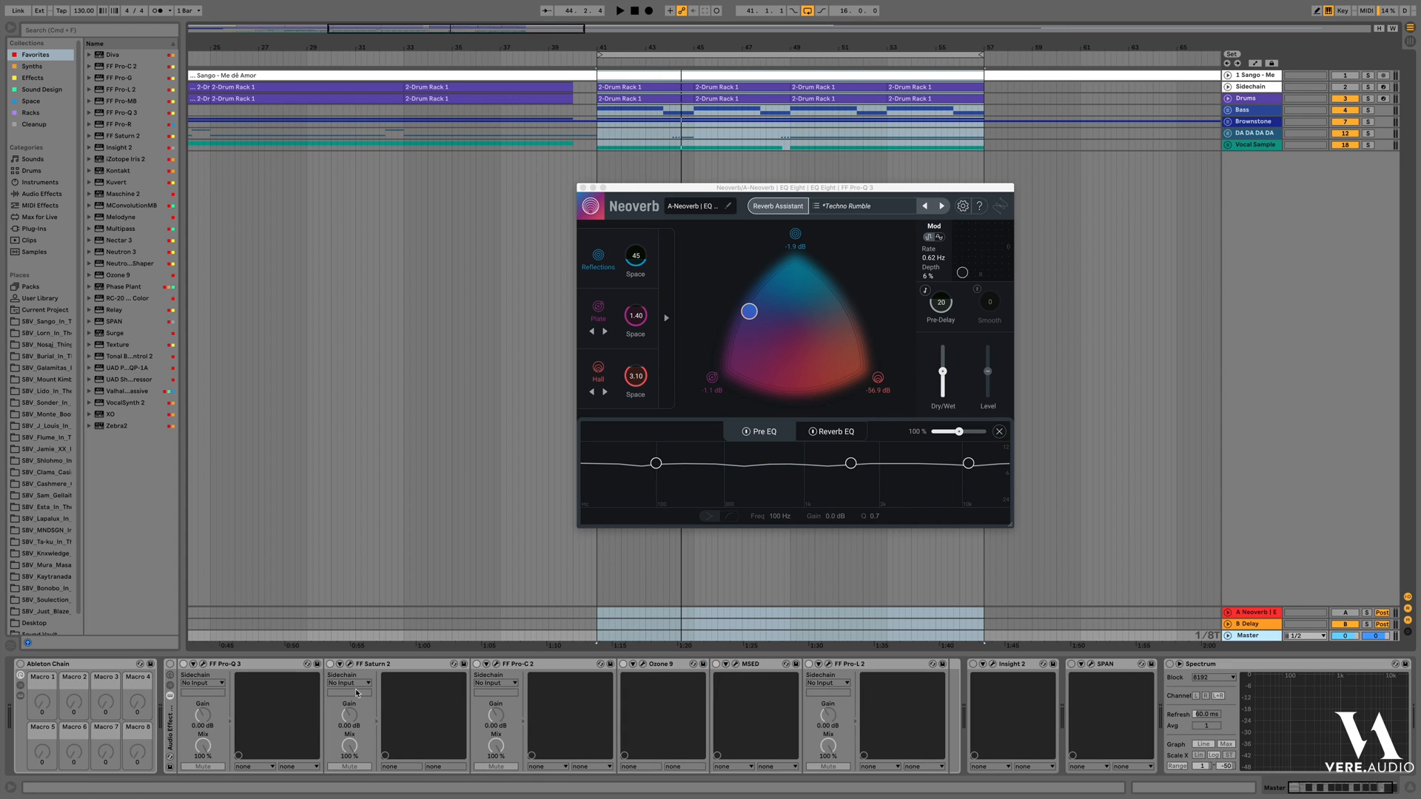
left_click(171, 665)
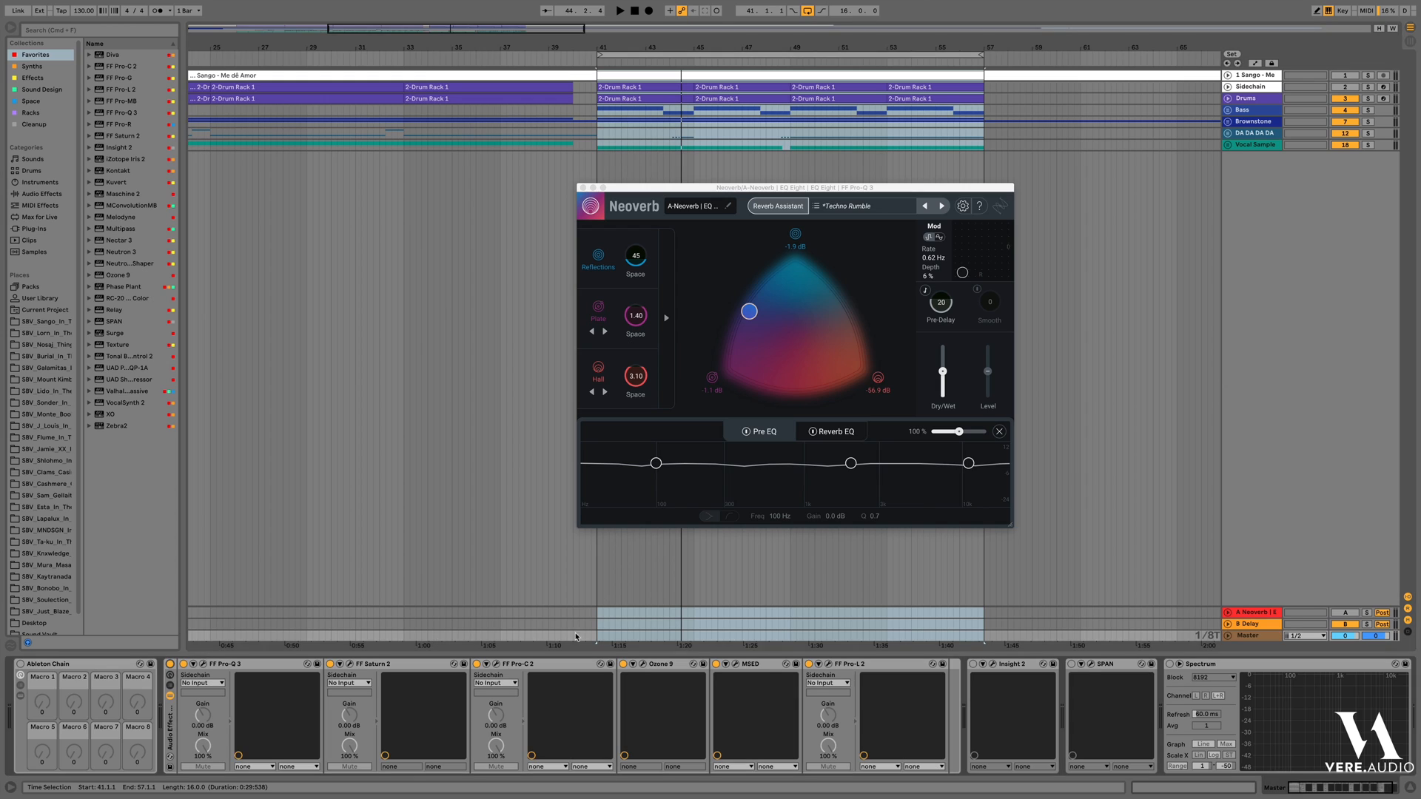
Select the A Neoverb return track, audition the beat from bar 41, and examine the second EQ Eight in its chain
left_click(1247, 609)
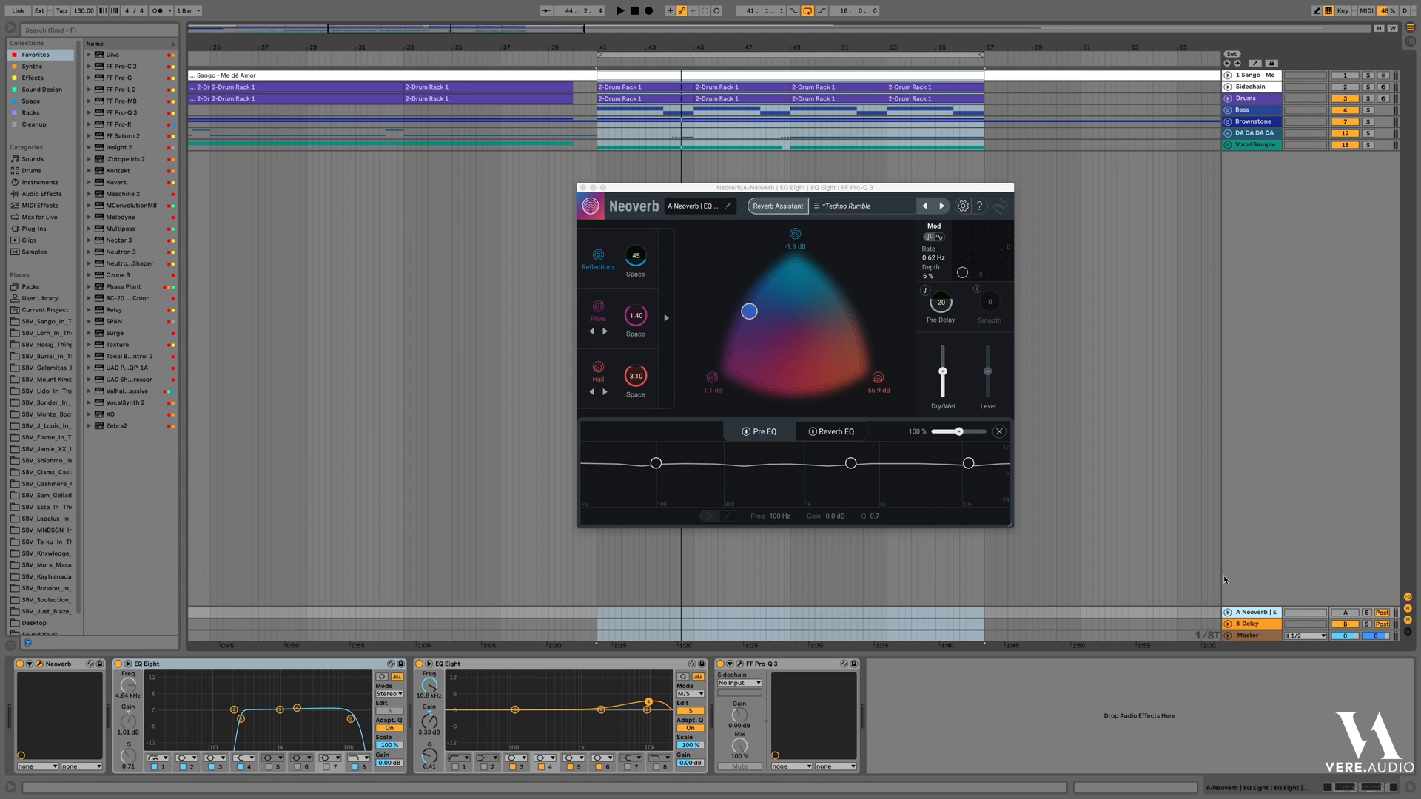
key("space")
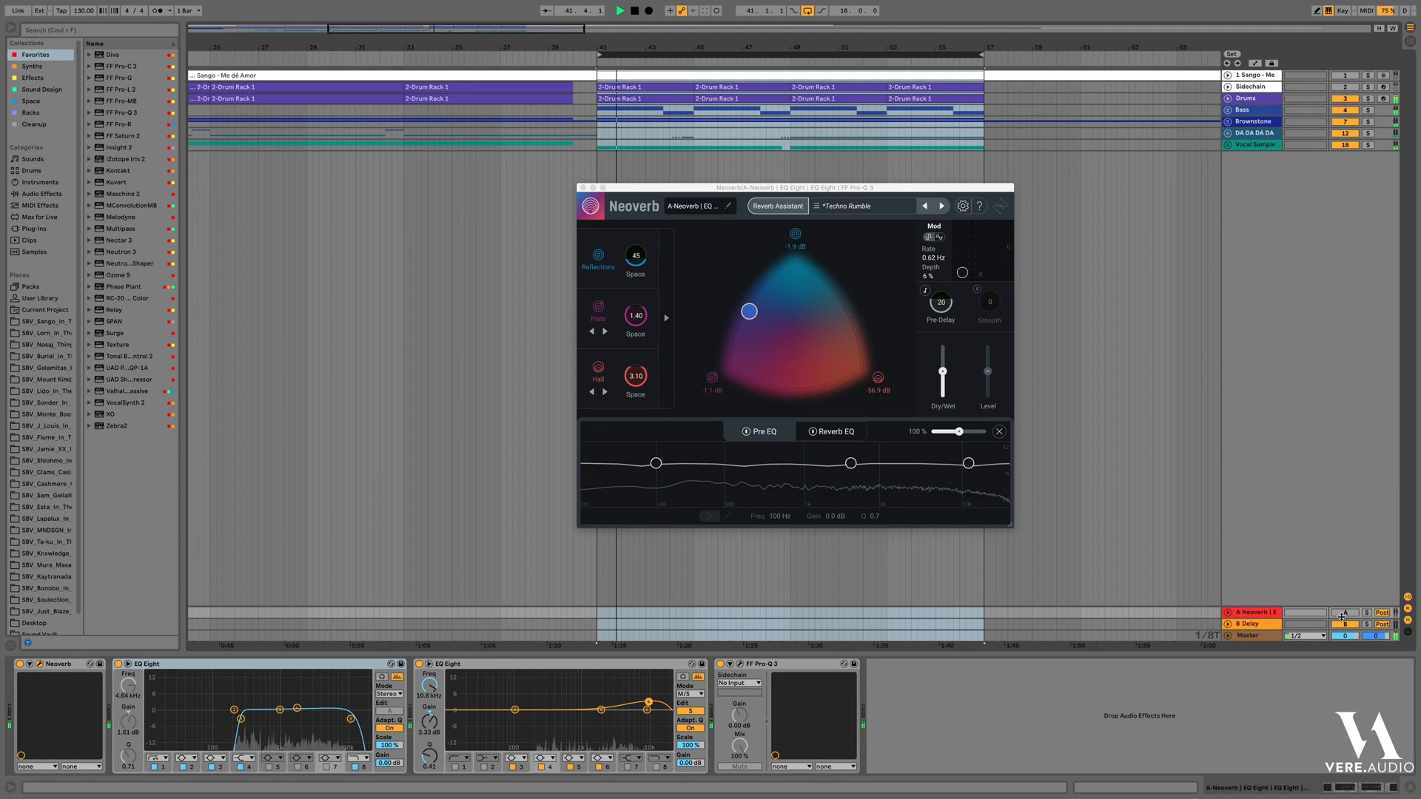
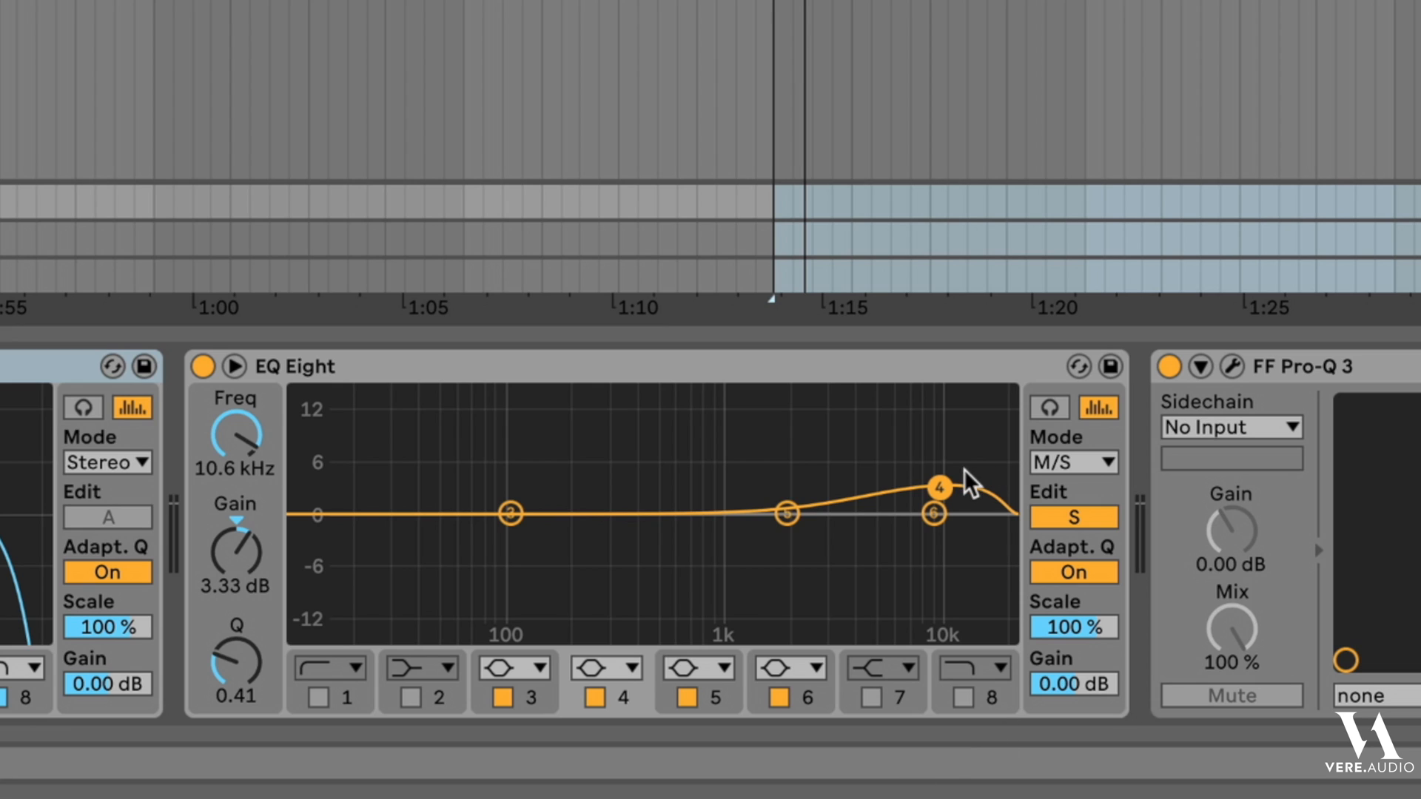
left_click(947, 378)
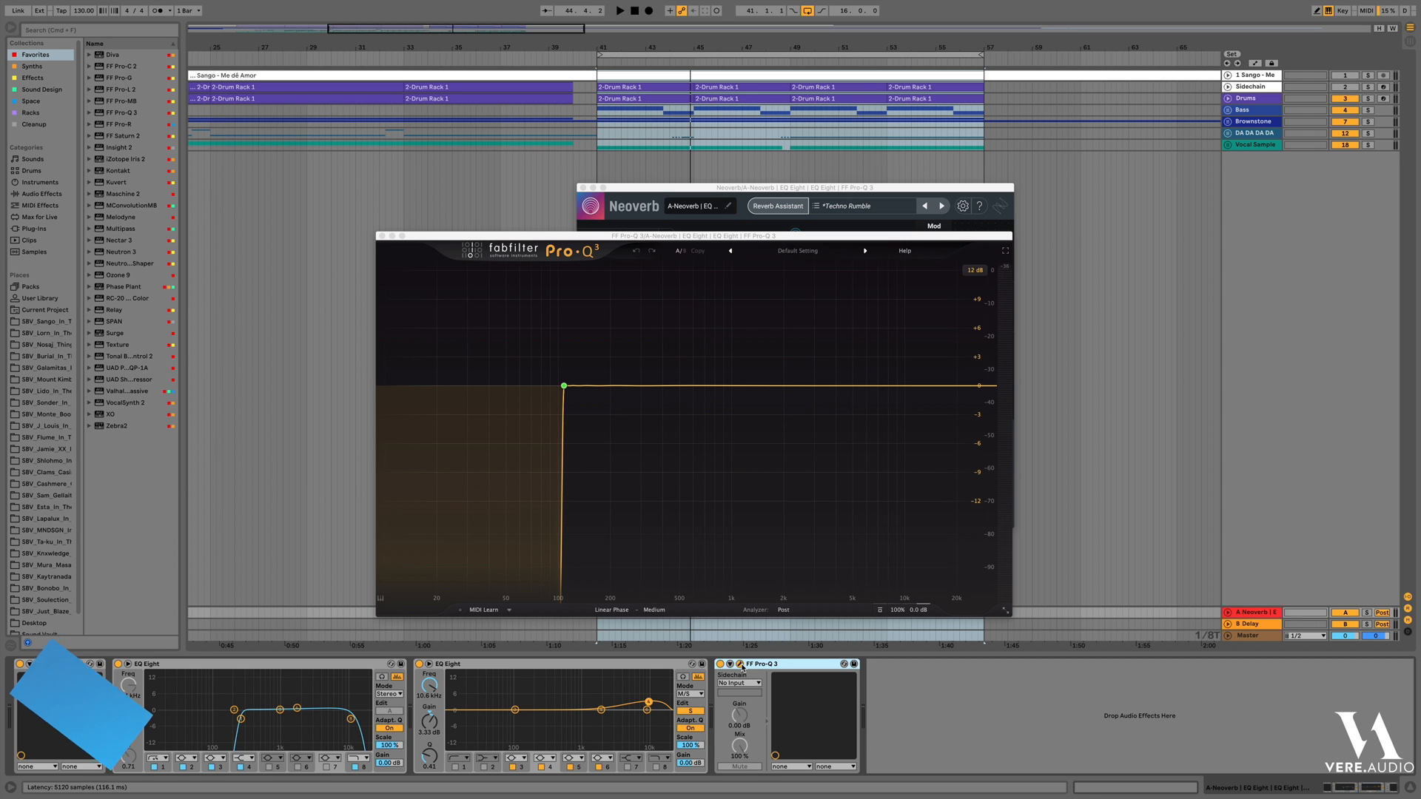
Inspect the low-cut band and Linear Phase quality options of the Neoverb return's FF Pro-Q 3, and close both plug-in windows
left_click(564, 386)
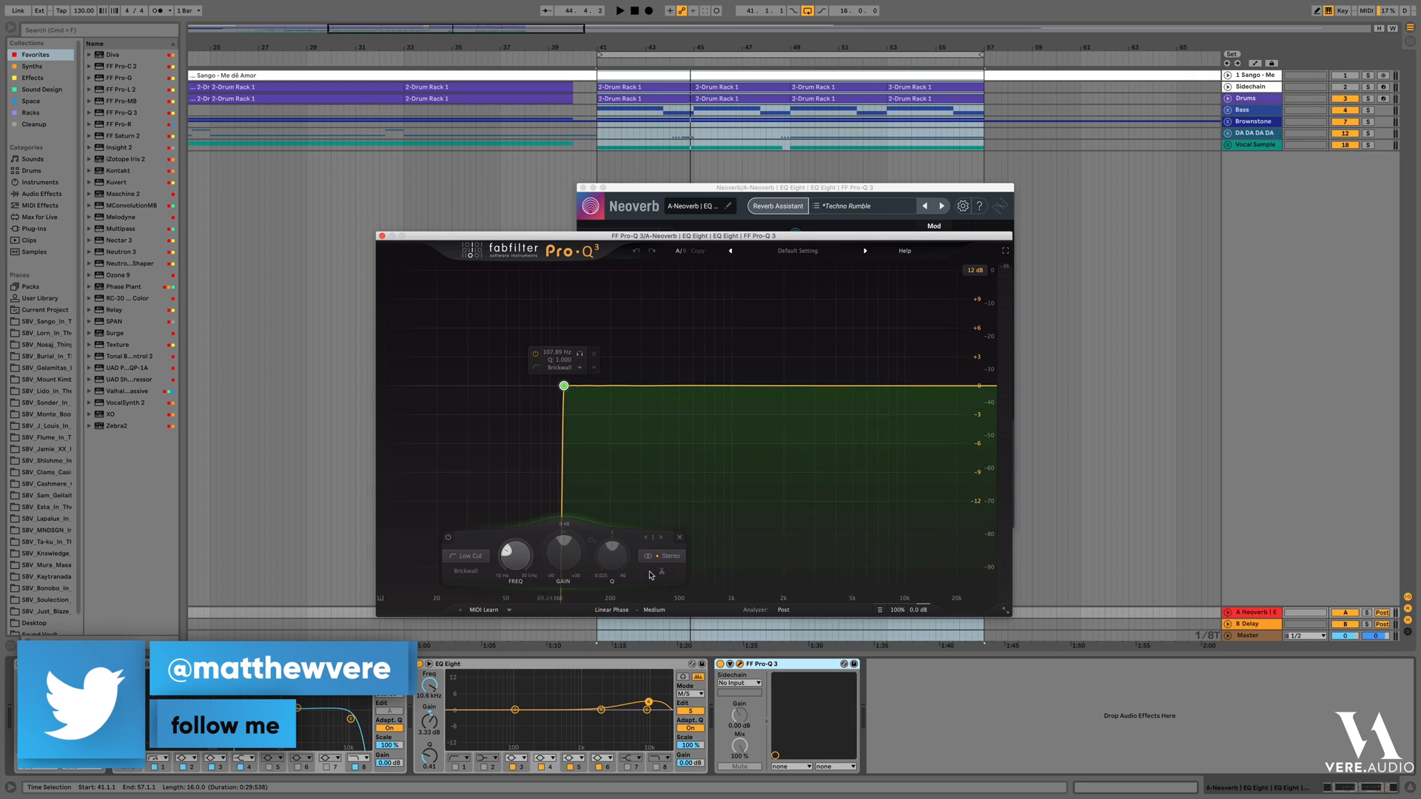
left_click(654, 611)
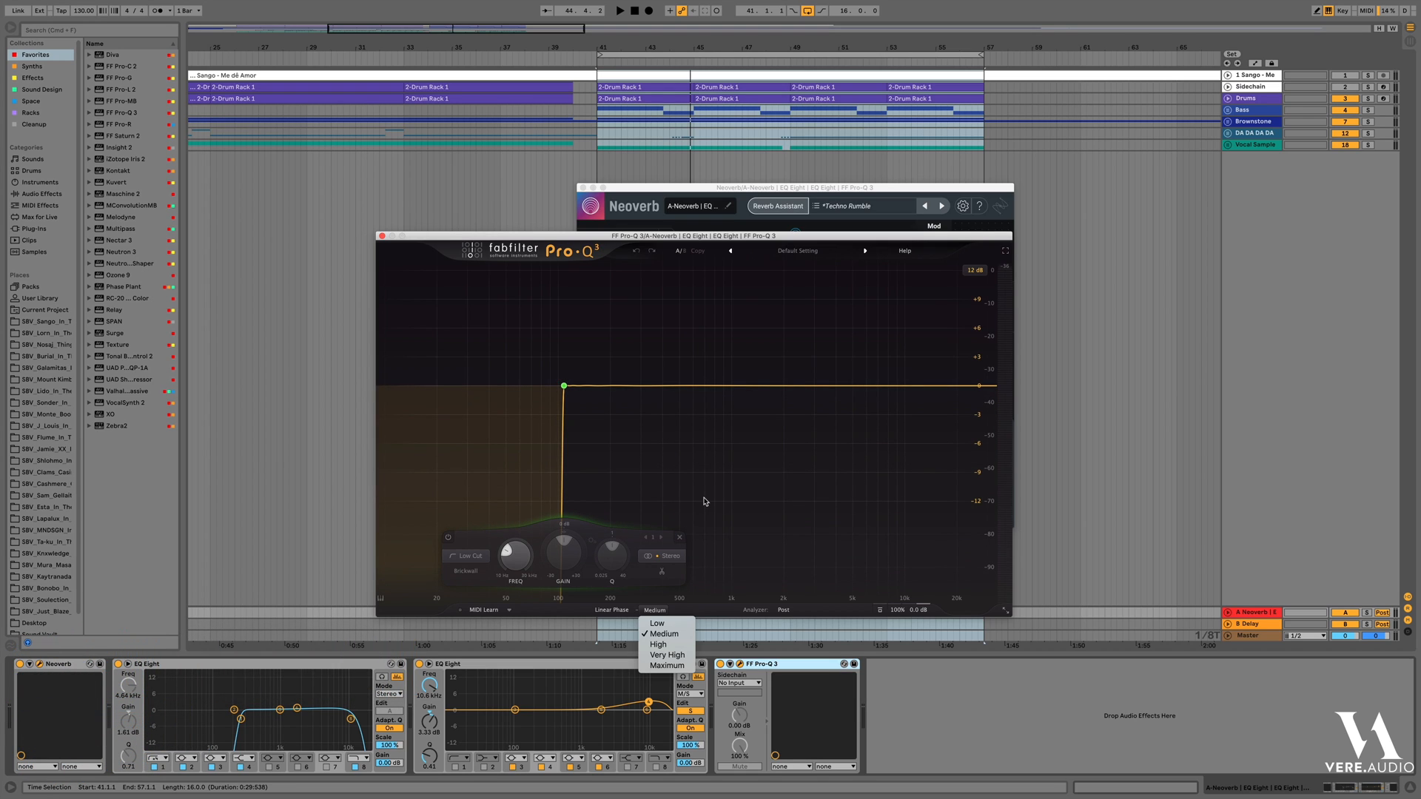
left_click(705, 501)
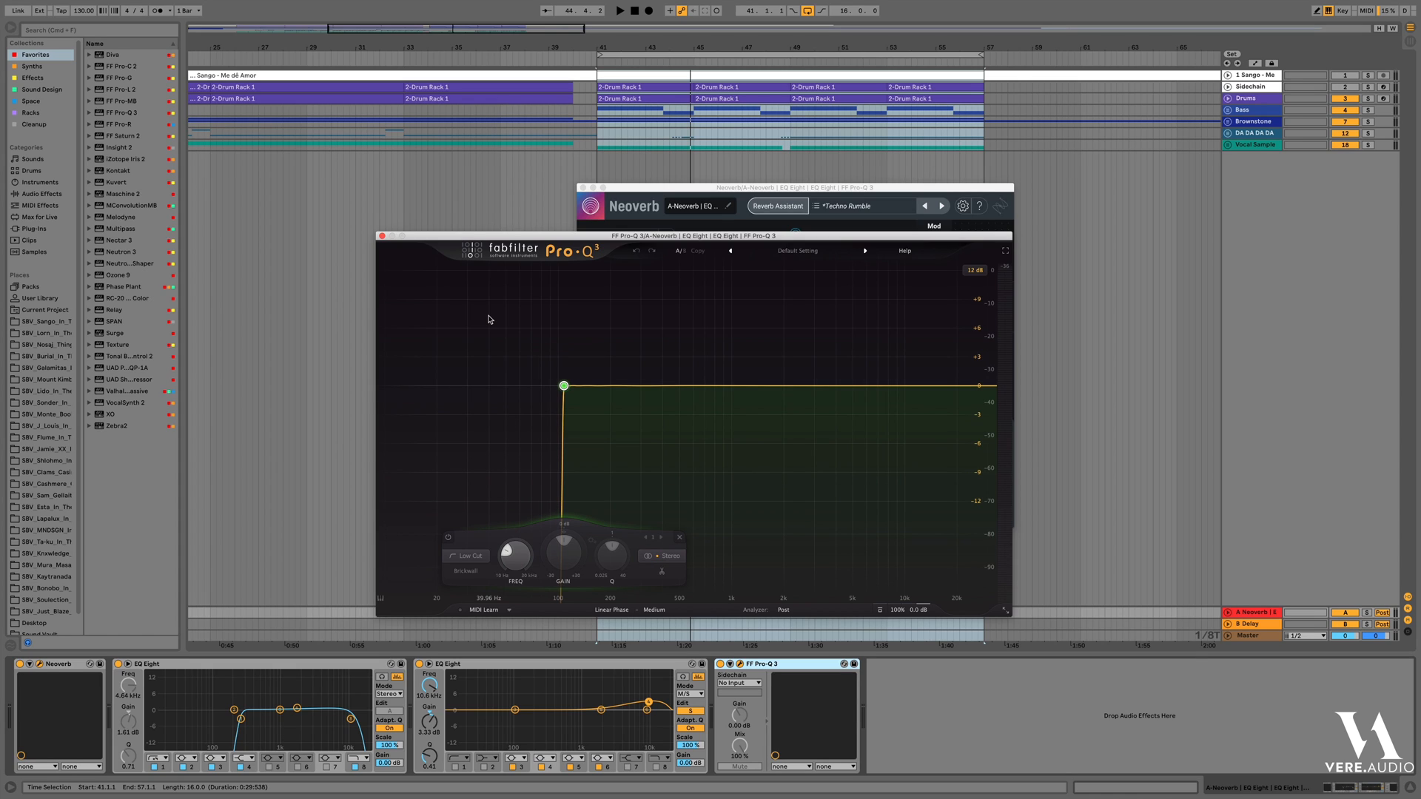
left_click(381, 237)
left_click(582, 188)
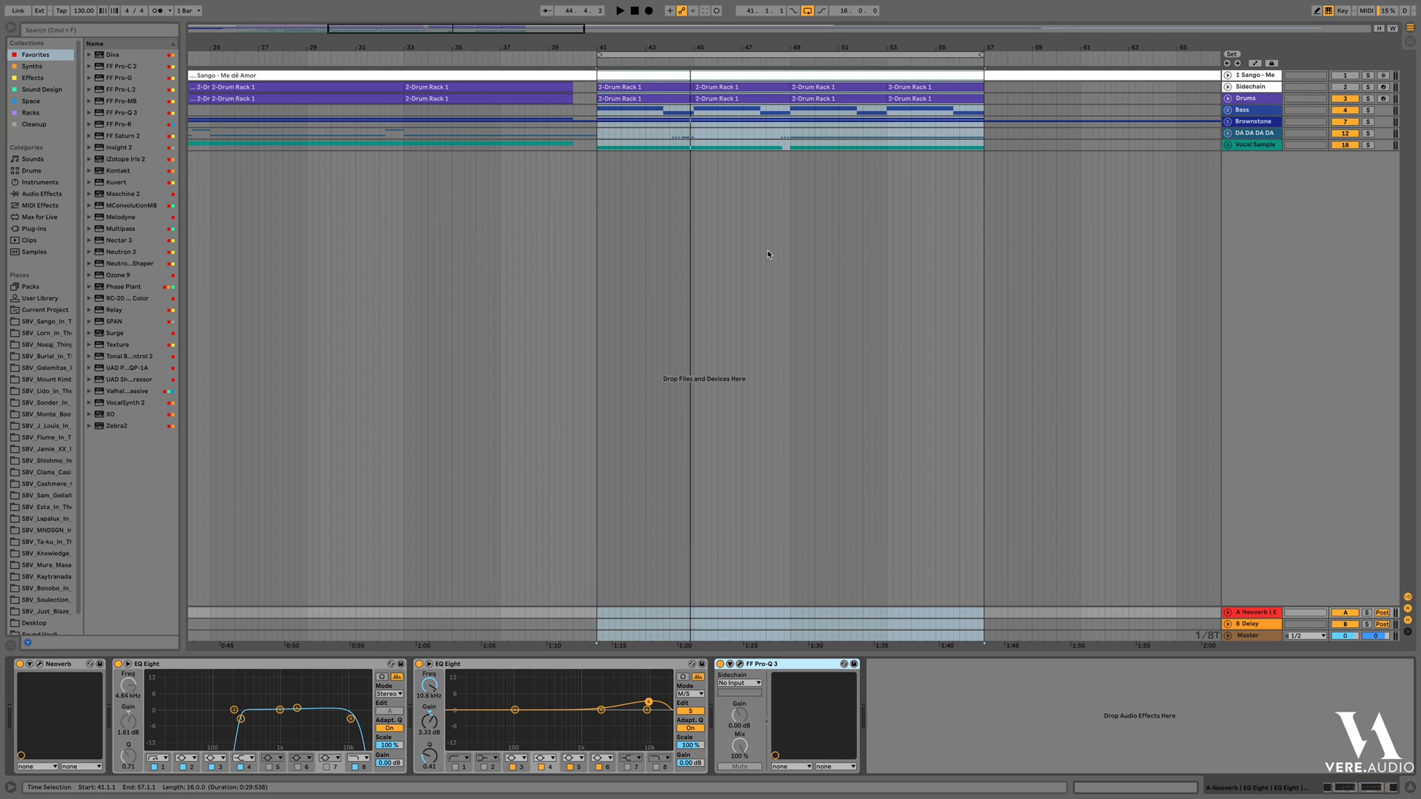
Open FF Pro-Q 3 on the Master track, move its window below the tracks, and examine its low-cut and high-cut bands
left_click(1257, 638)
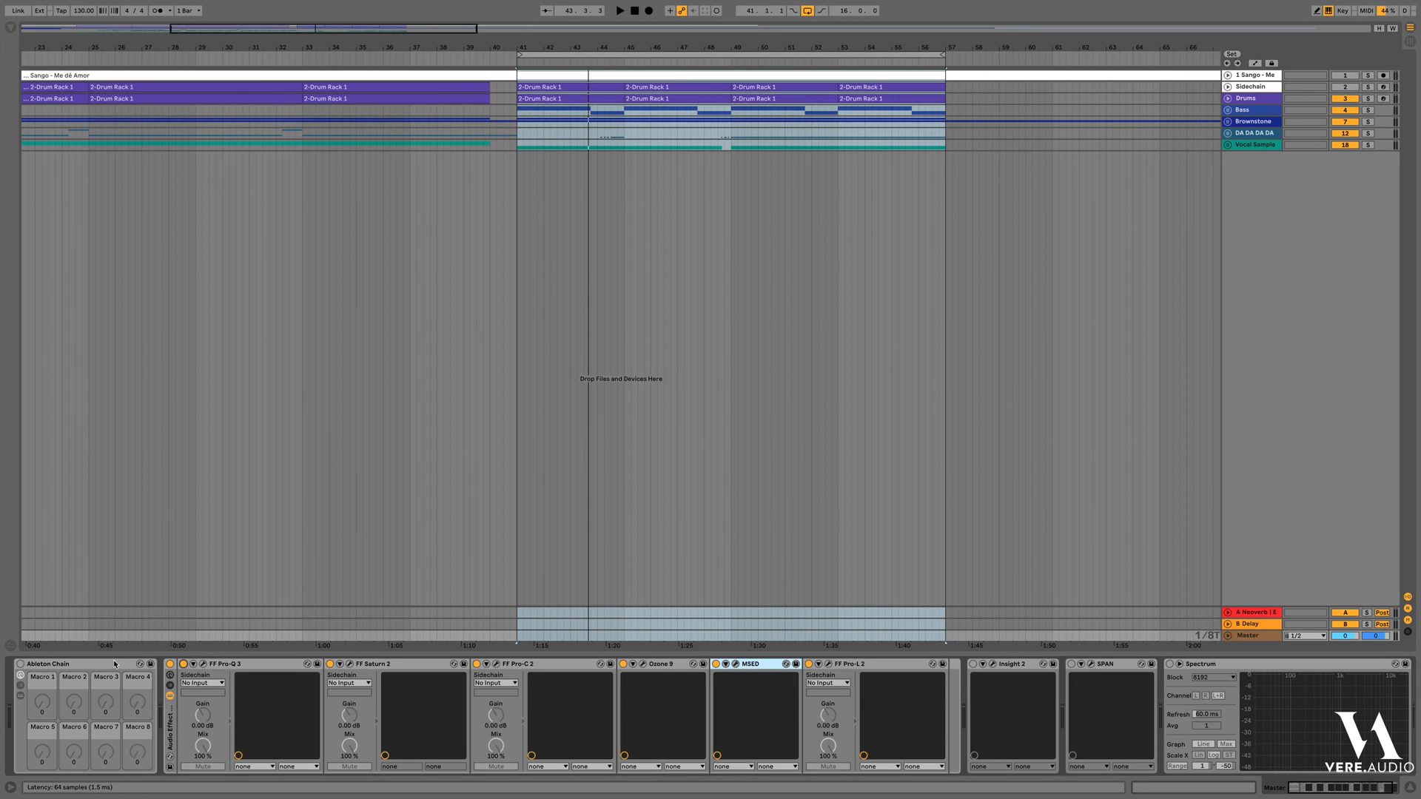
left_click(203, 664)
left_click_drag(706, 83, 672, 194)
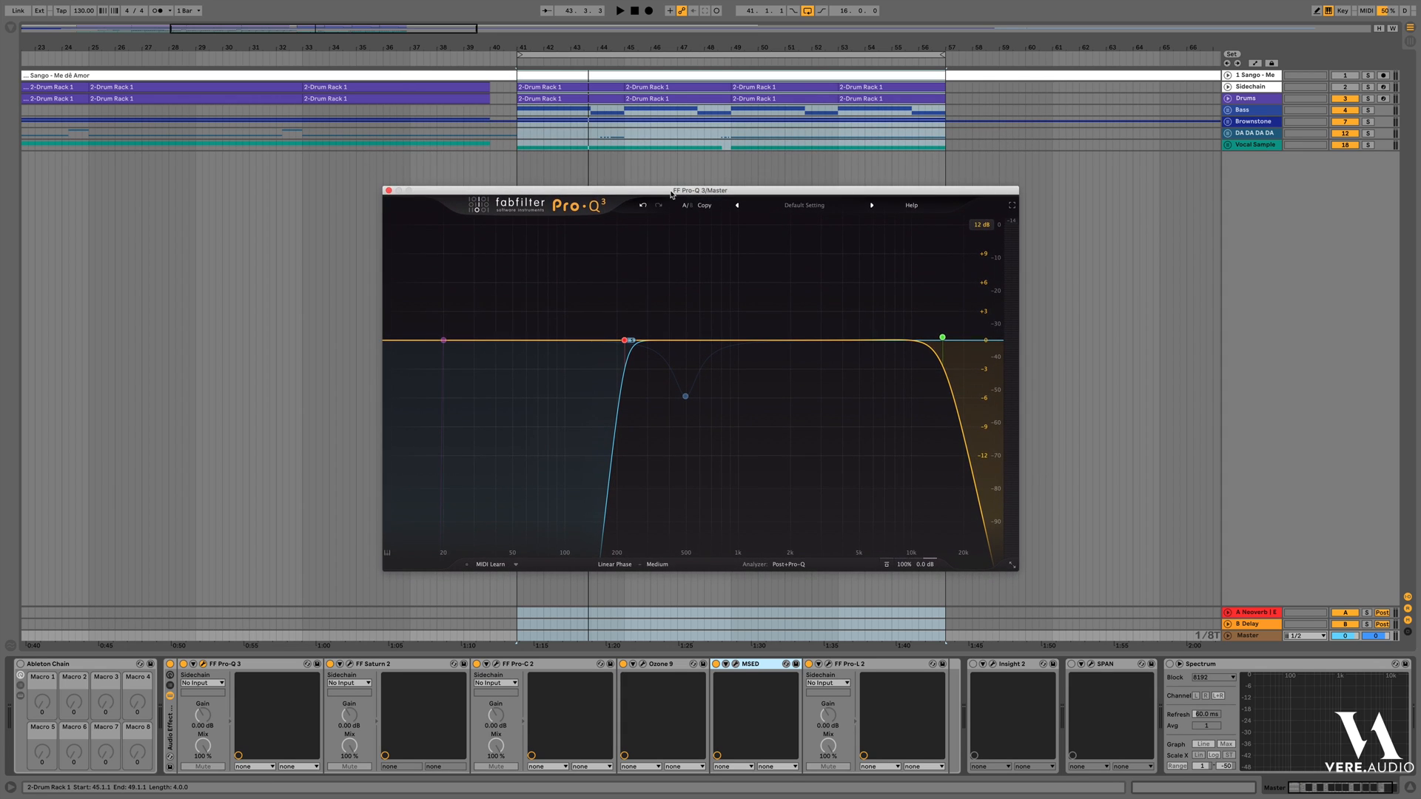
left_click(626, 340)
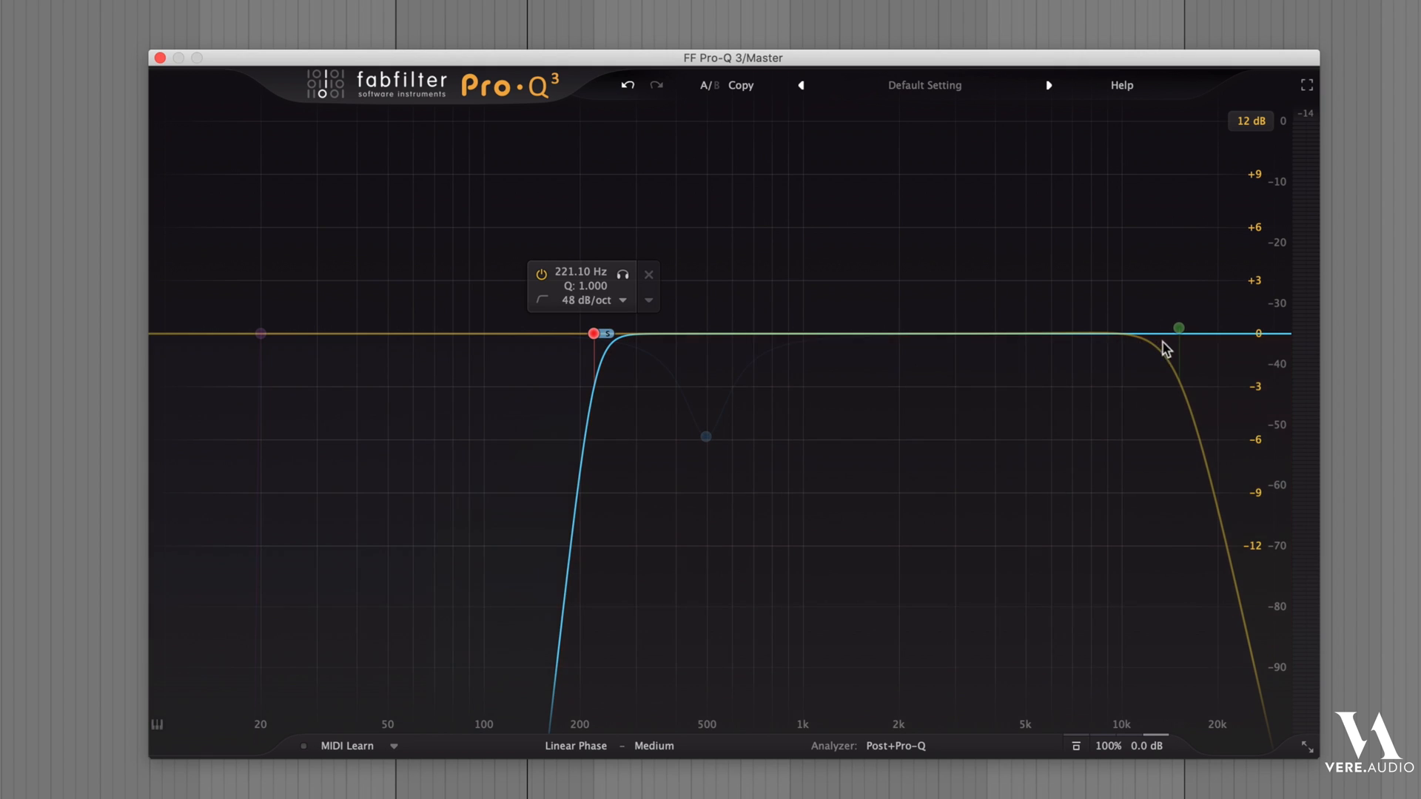
mouse_move(1180, 328)
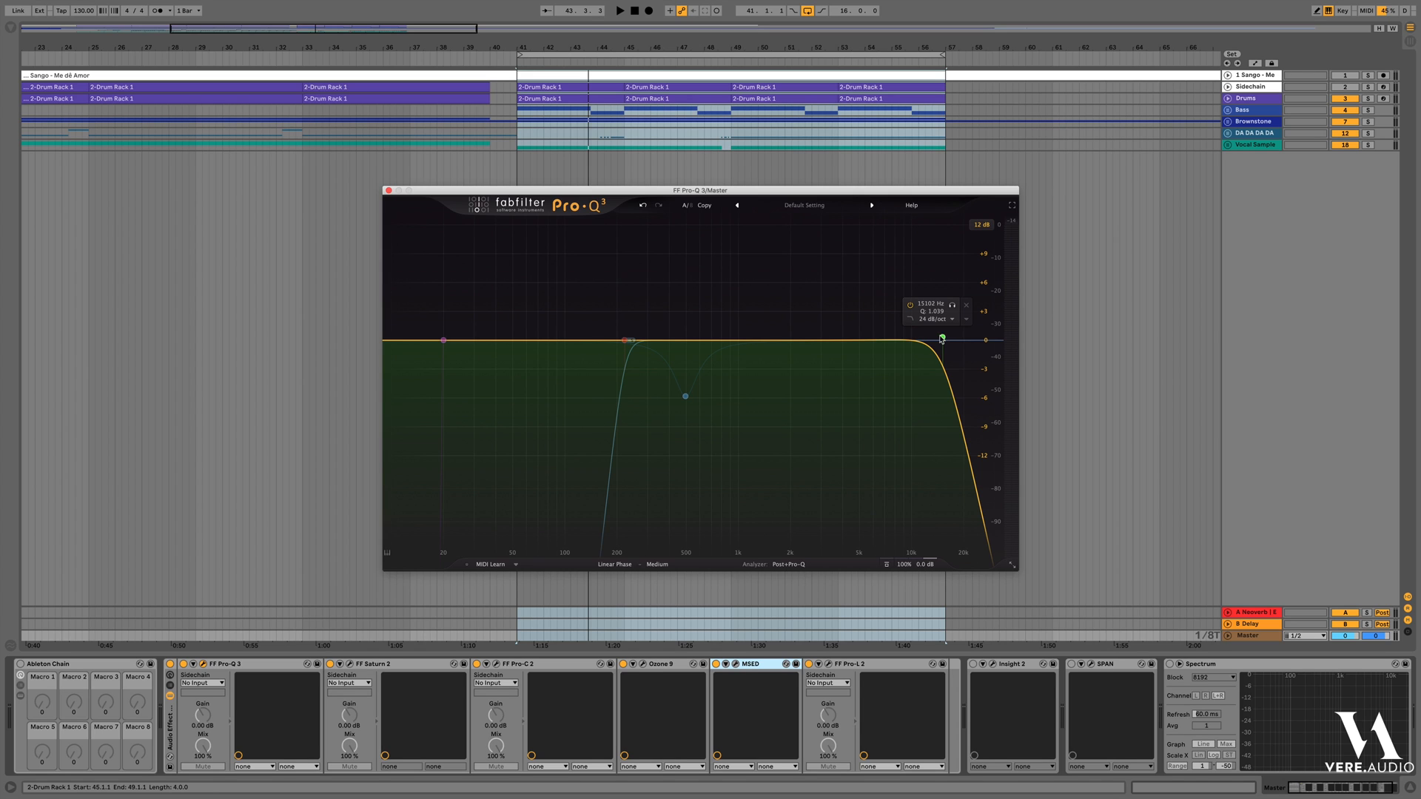
Compare the beat with the Master track's FF Pro-Q 3 bypassed and active during playback, and close its window
left_click(185, 672)
left_click(184, 665)
key("space")
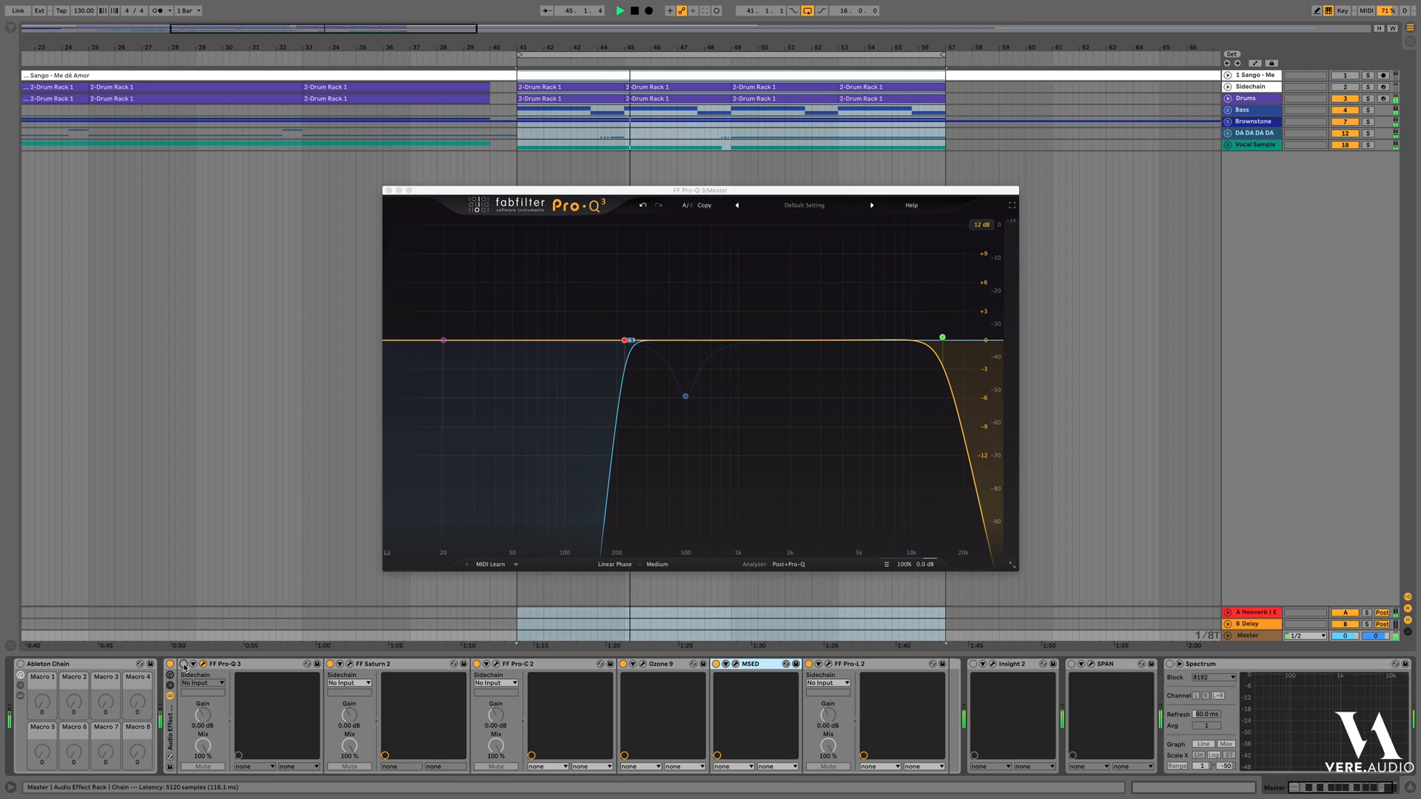
left_click(183, 664)
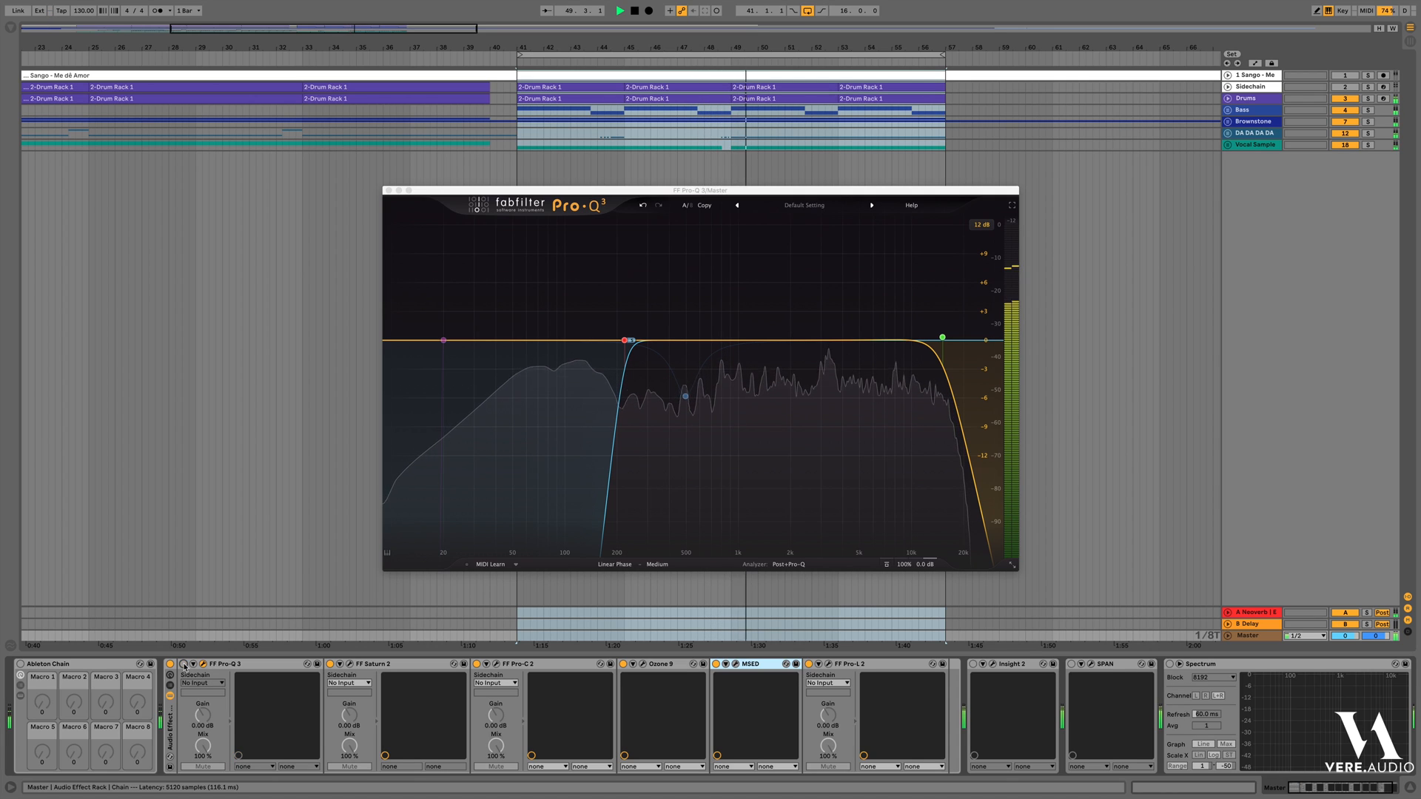
left_click(185, 664)
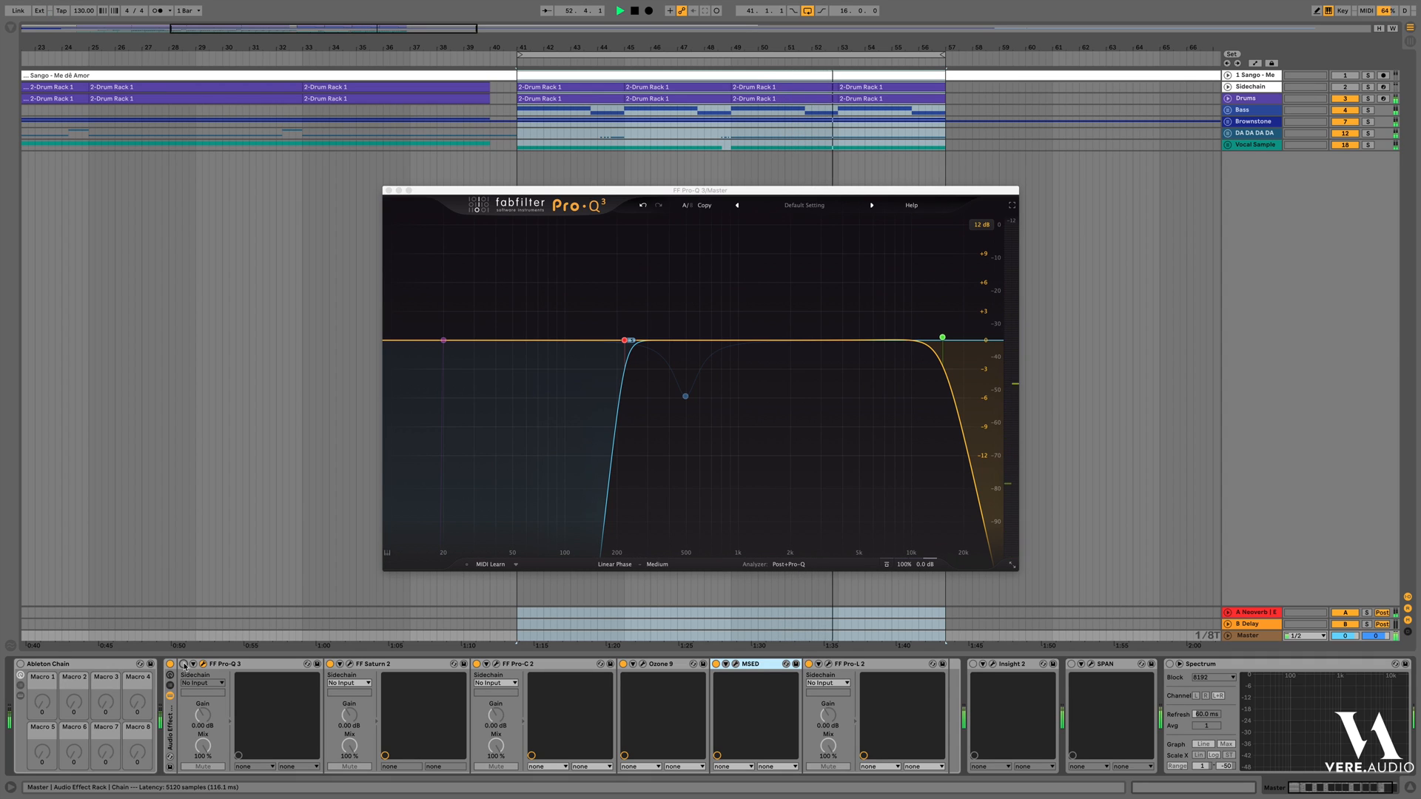
left_click(184, 664)
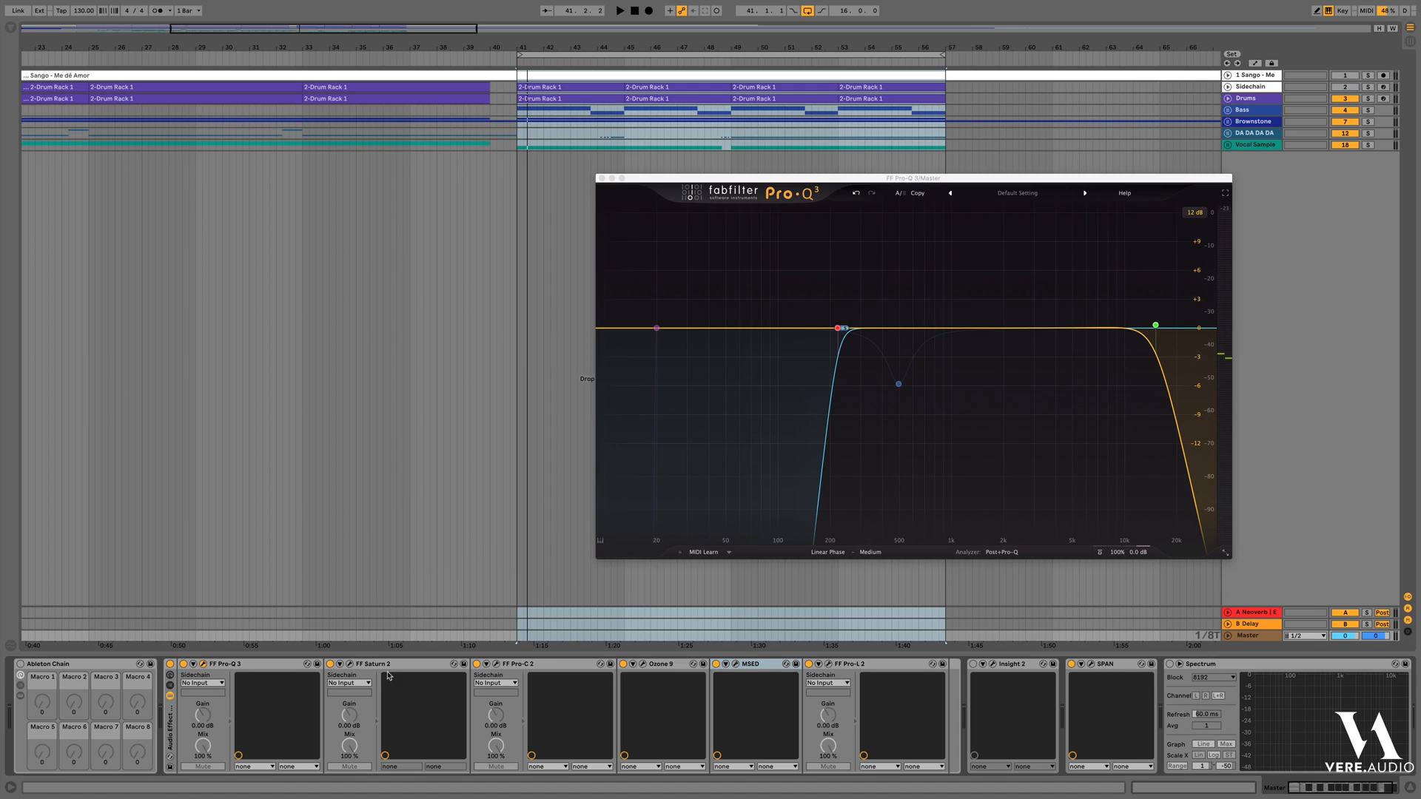
left_click(205, 665)
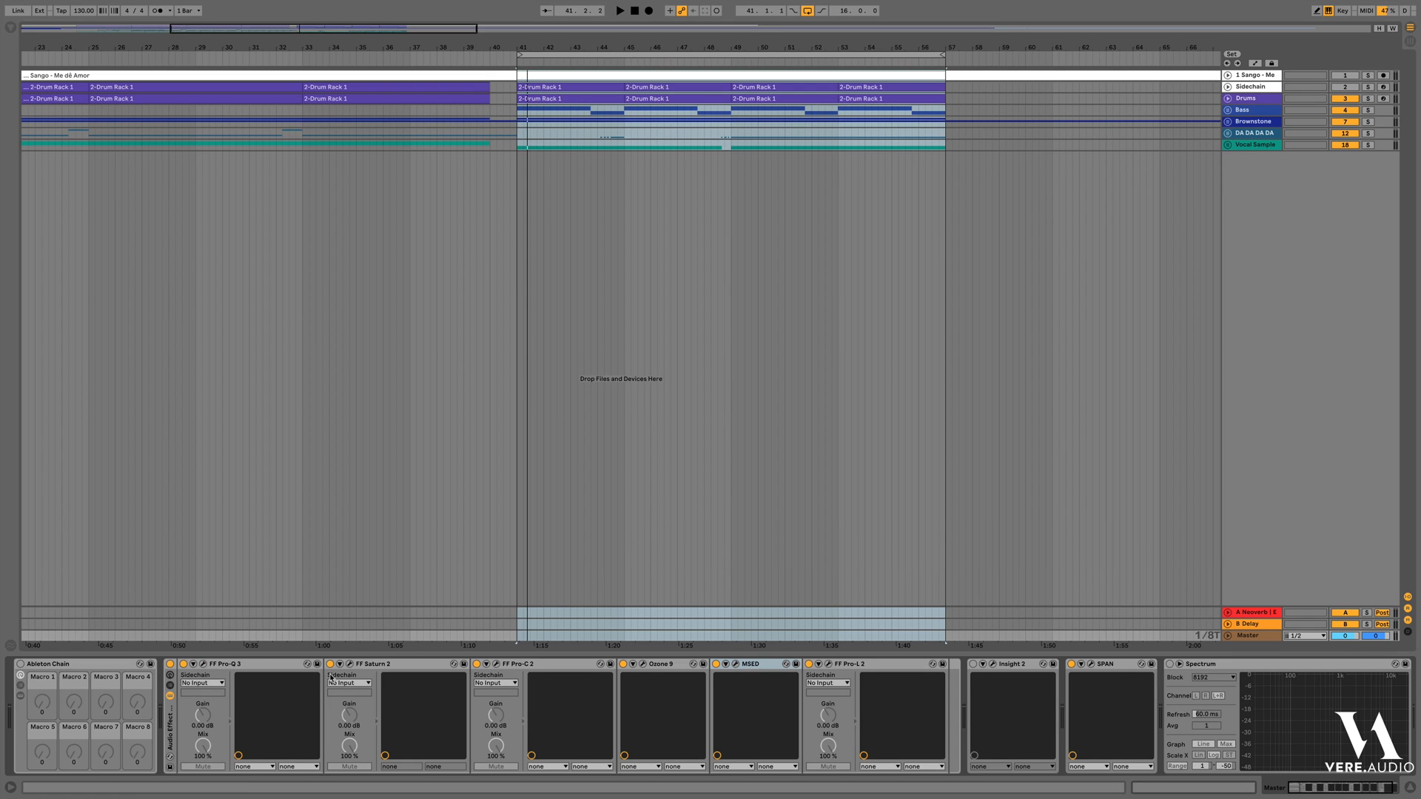
Open FF Saturn 2 and FF Pro-C 2 on the Master track, and place their windows side by side for inspection
left_click(350, 665)
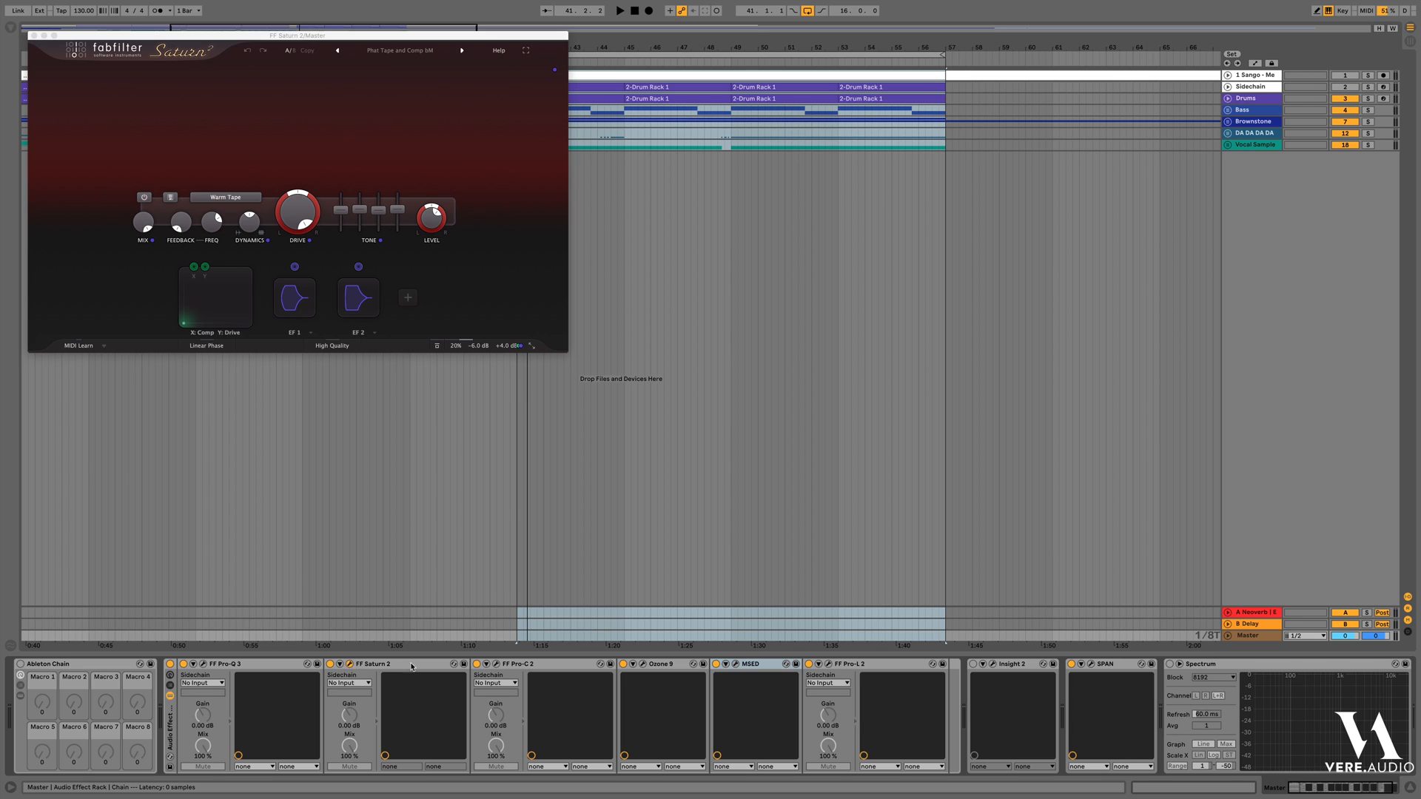
left_click(496, 665)
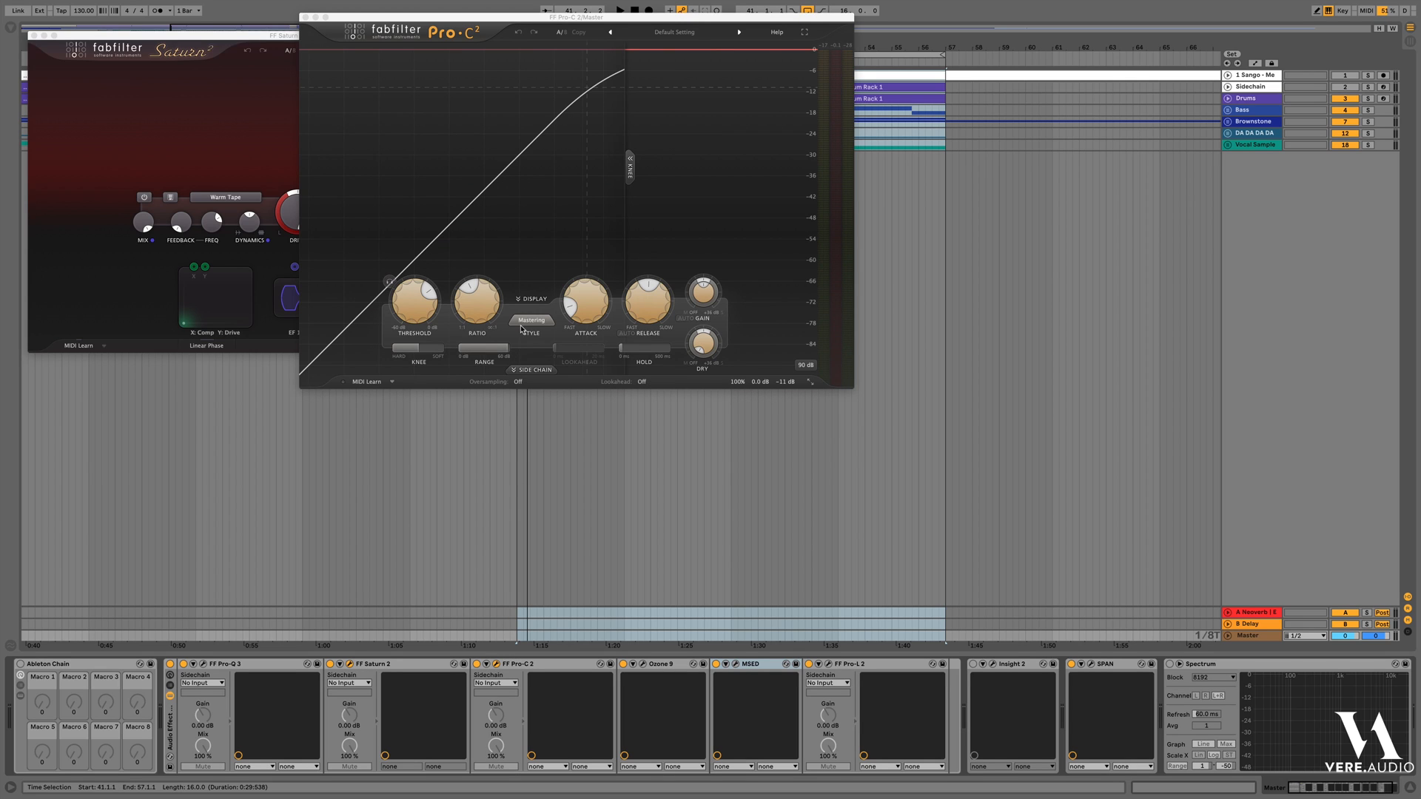
left_click_drag(559, 19, 835, 159)
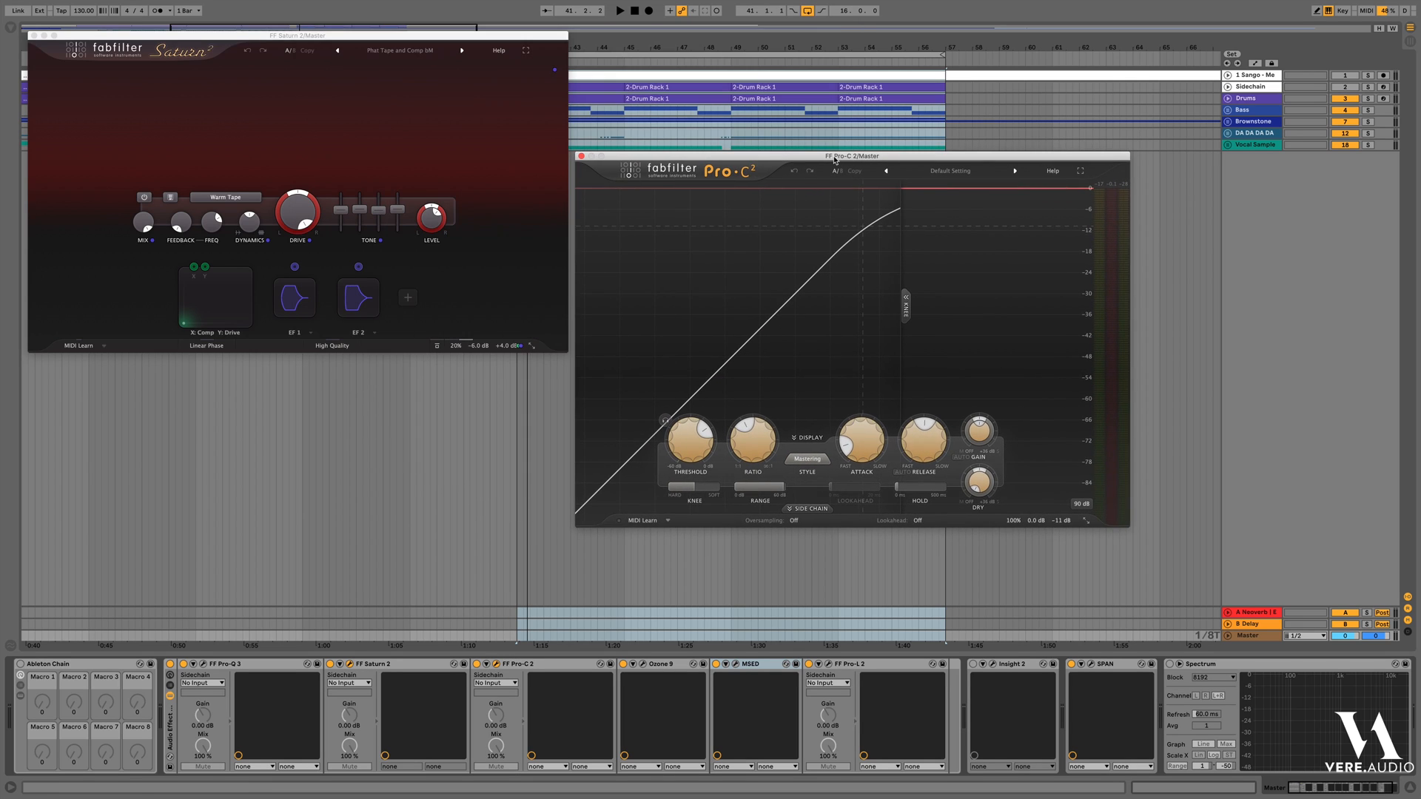
Open Ozone 9 on the Master track and compare the beat with its Match EQ module bypassed and active during playback
left_click(643, 665)
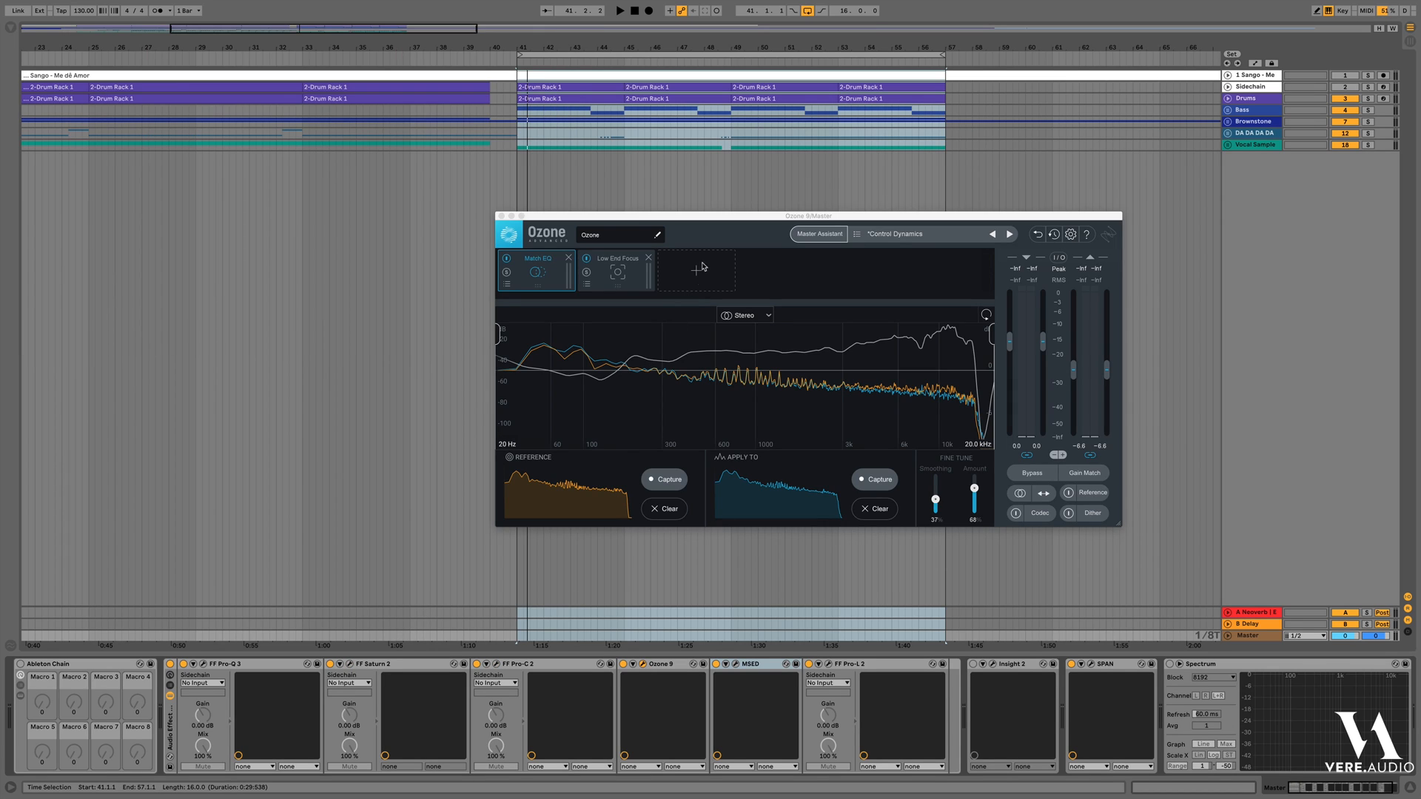
left_click_drag(710, 216, 661, 199)
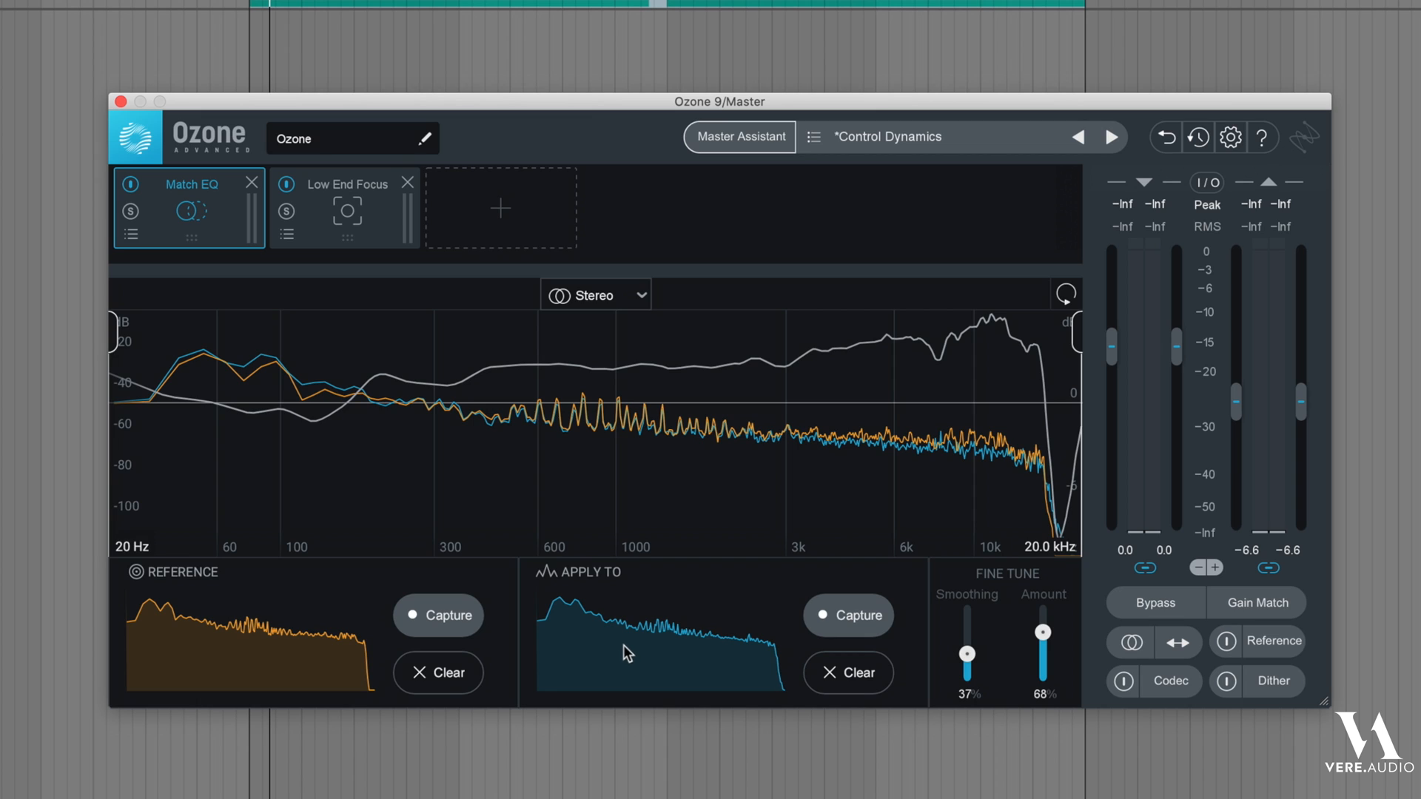
left_click(131, 185)
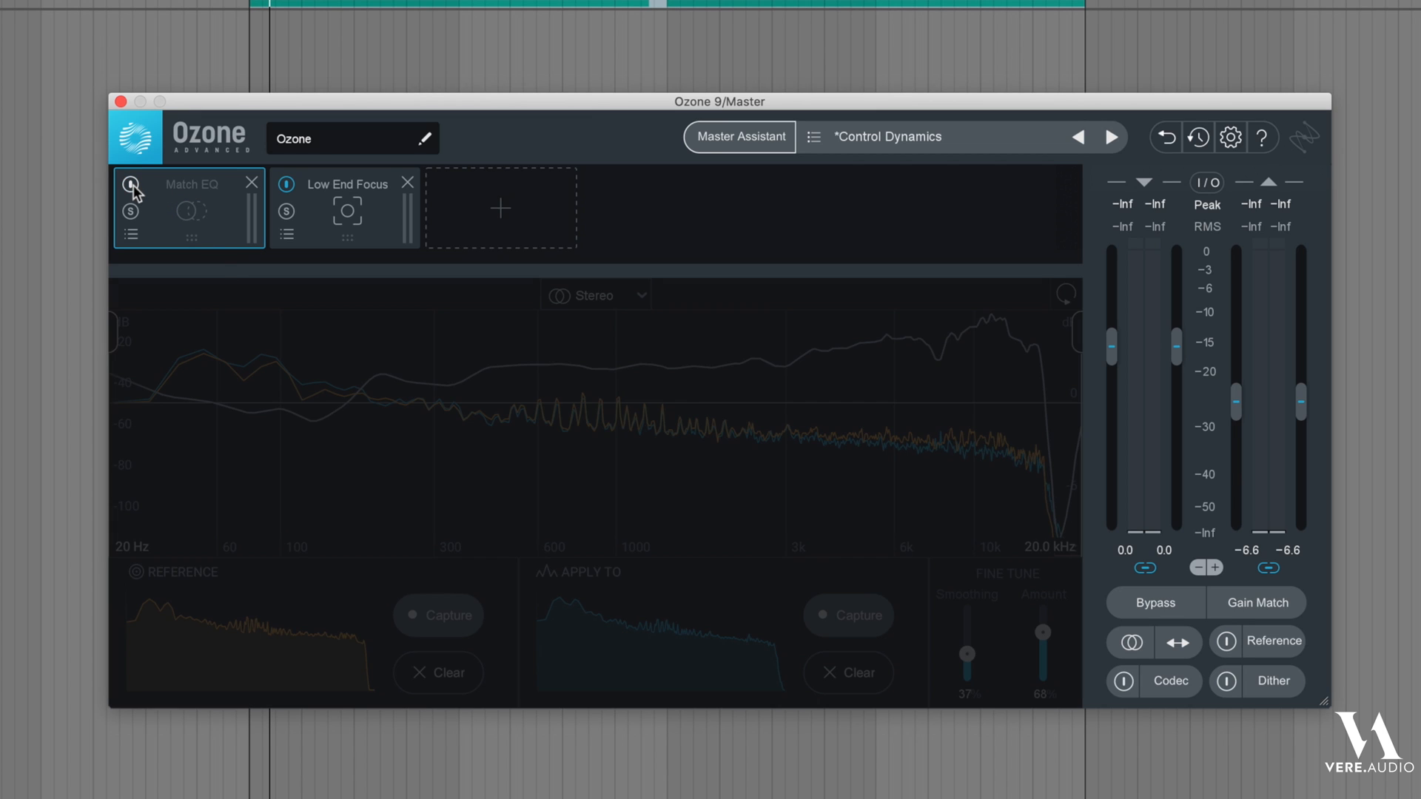
left_click(131, 184)
left_click(131, 185)
key("space")
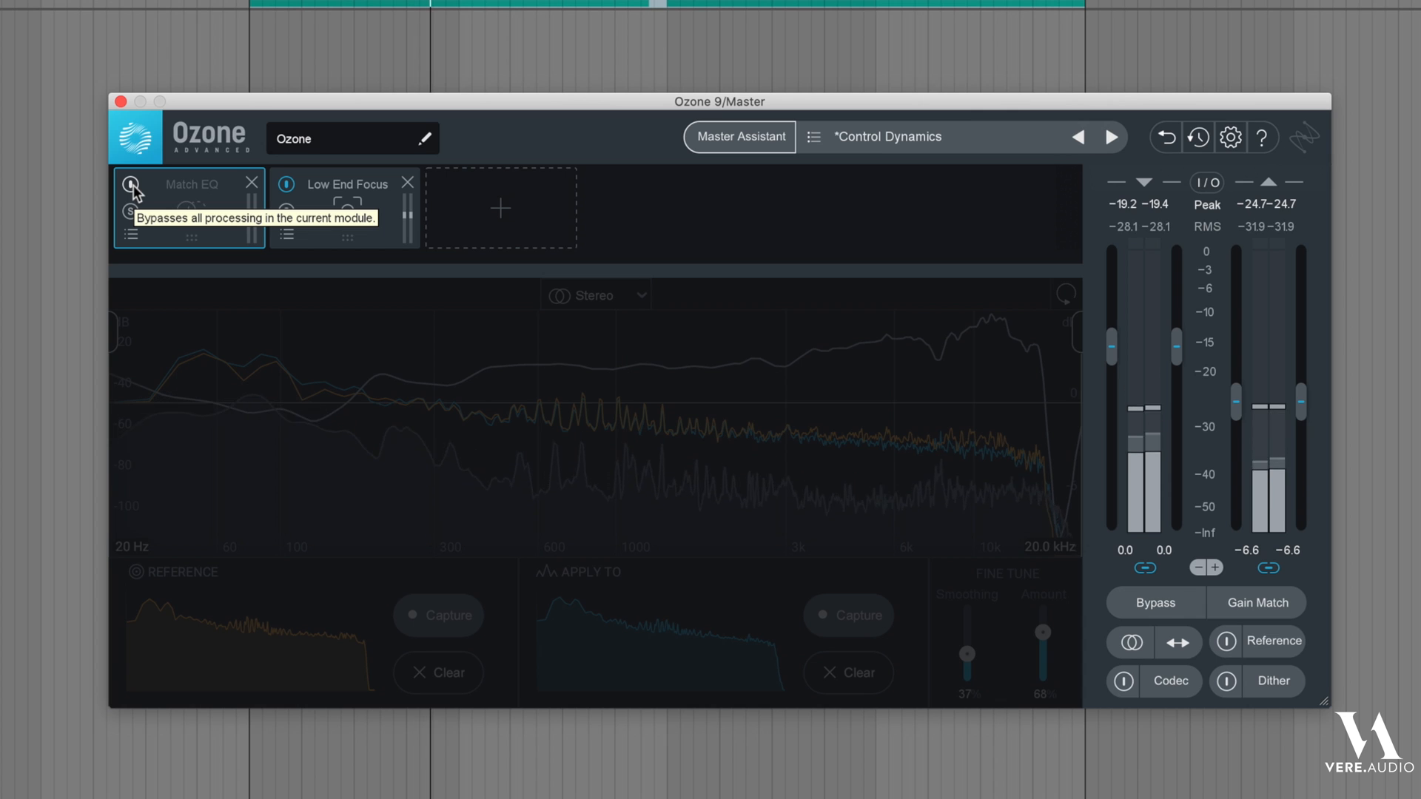
left_click(132, 185)
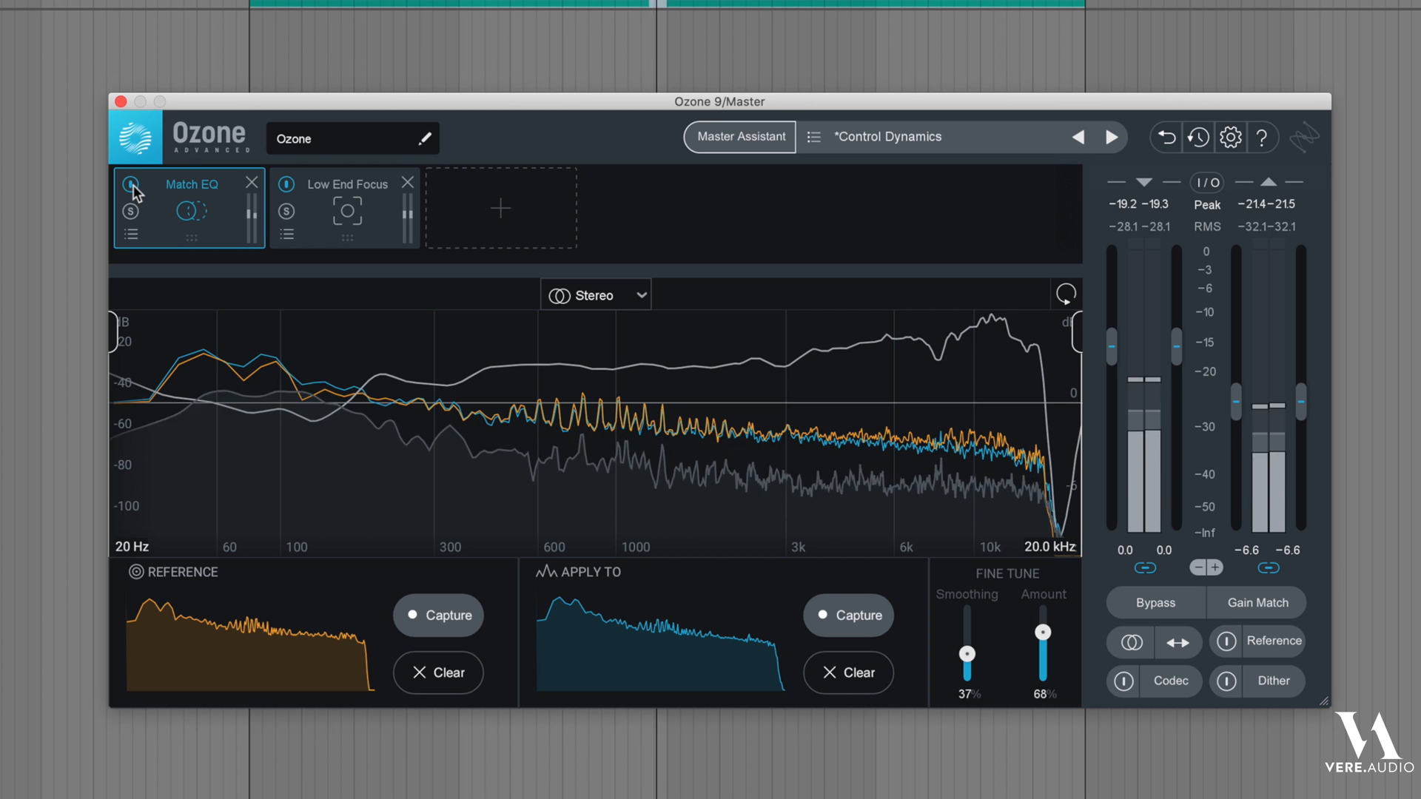
left_click(131, 184)
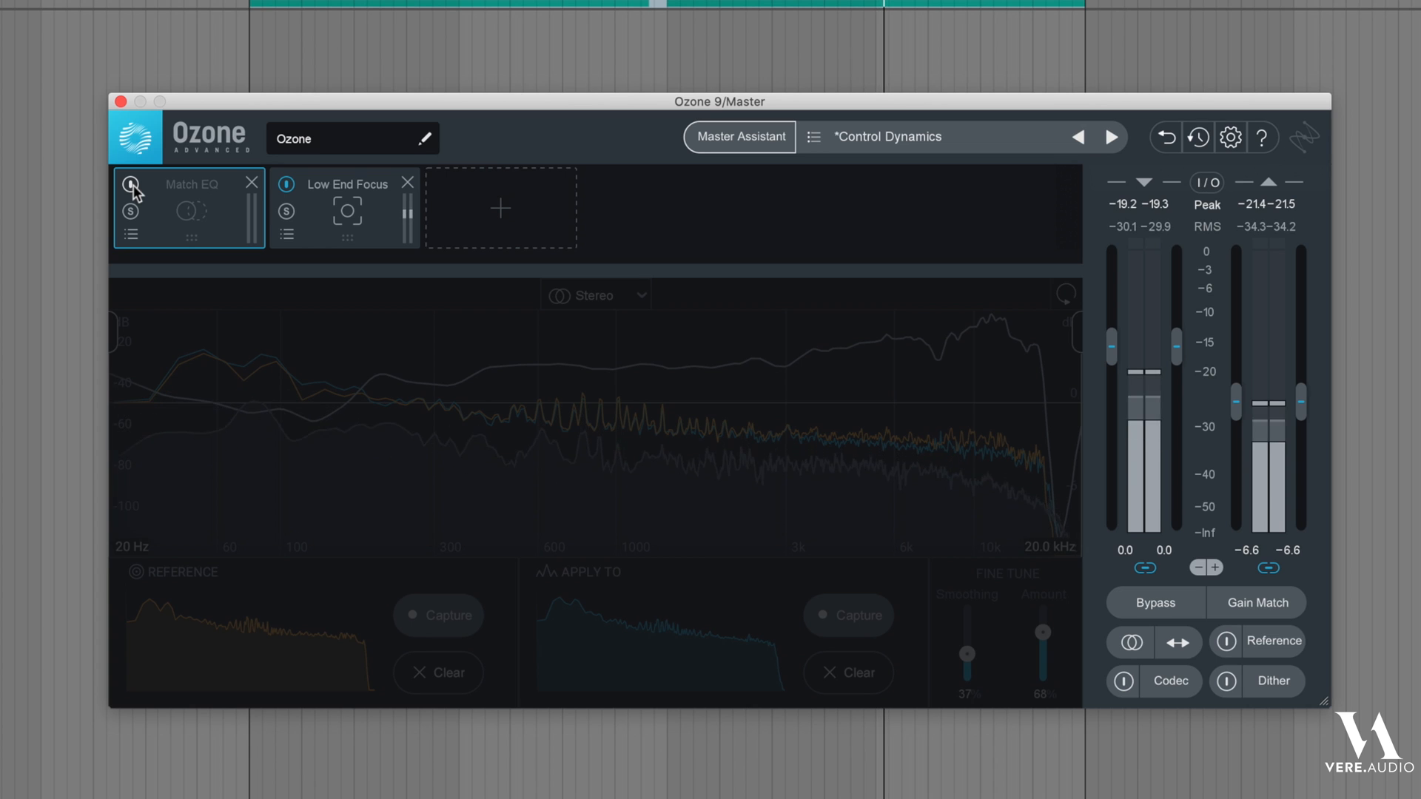
left_click(132, 184)
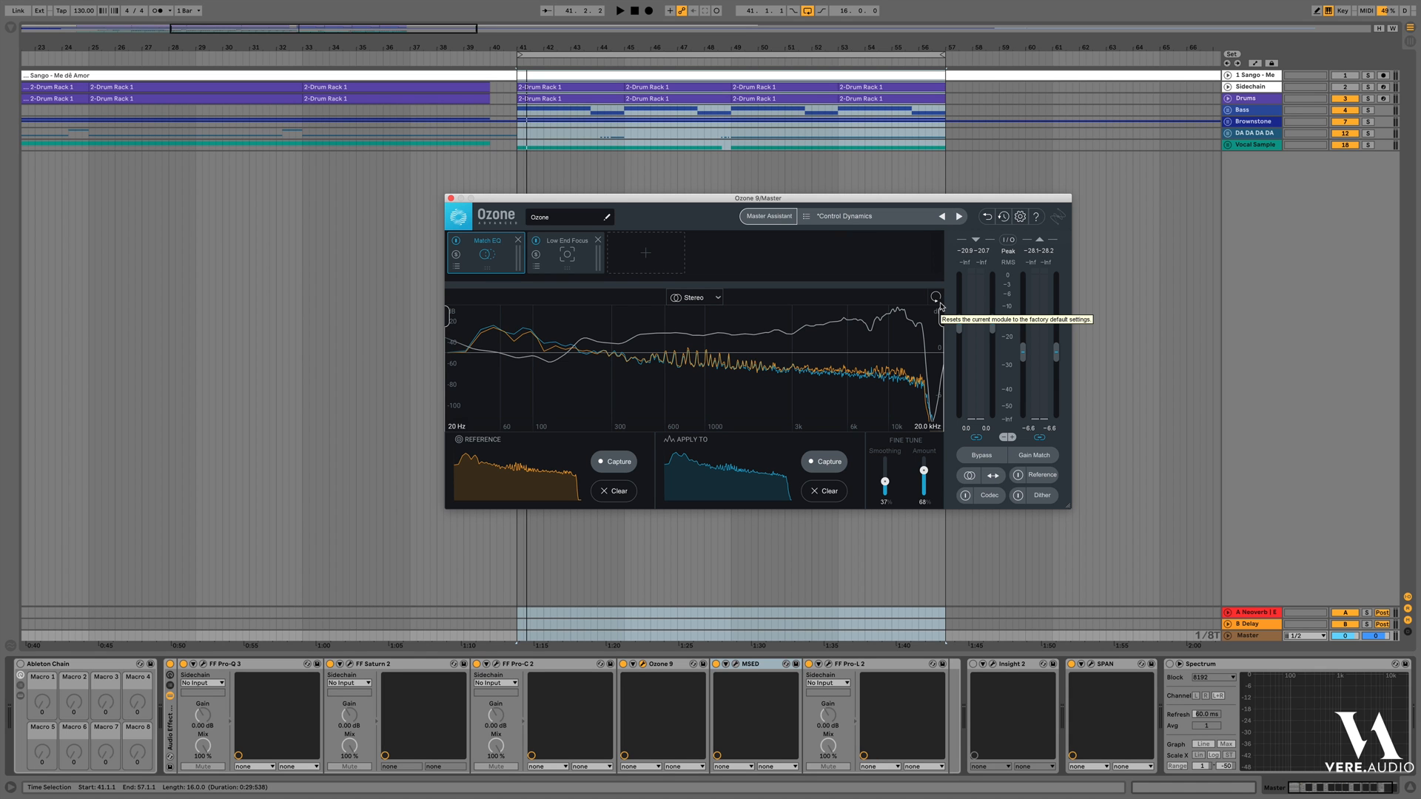
Open Insight 2 on the Master track, examine its loudness, level and spectrum meters, and close its window
left_click(992, 666)
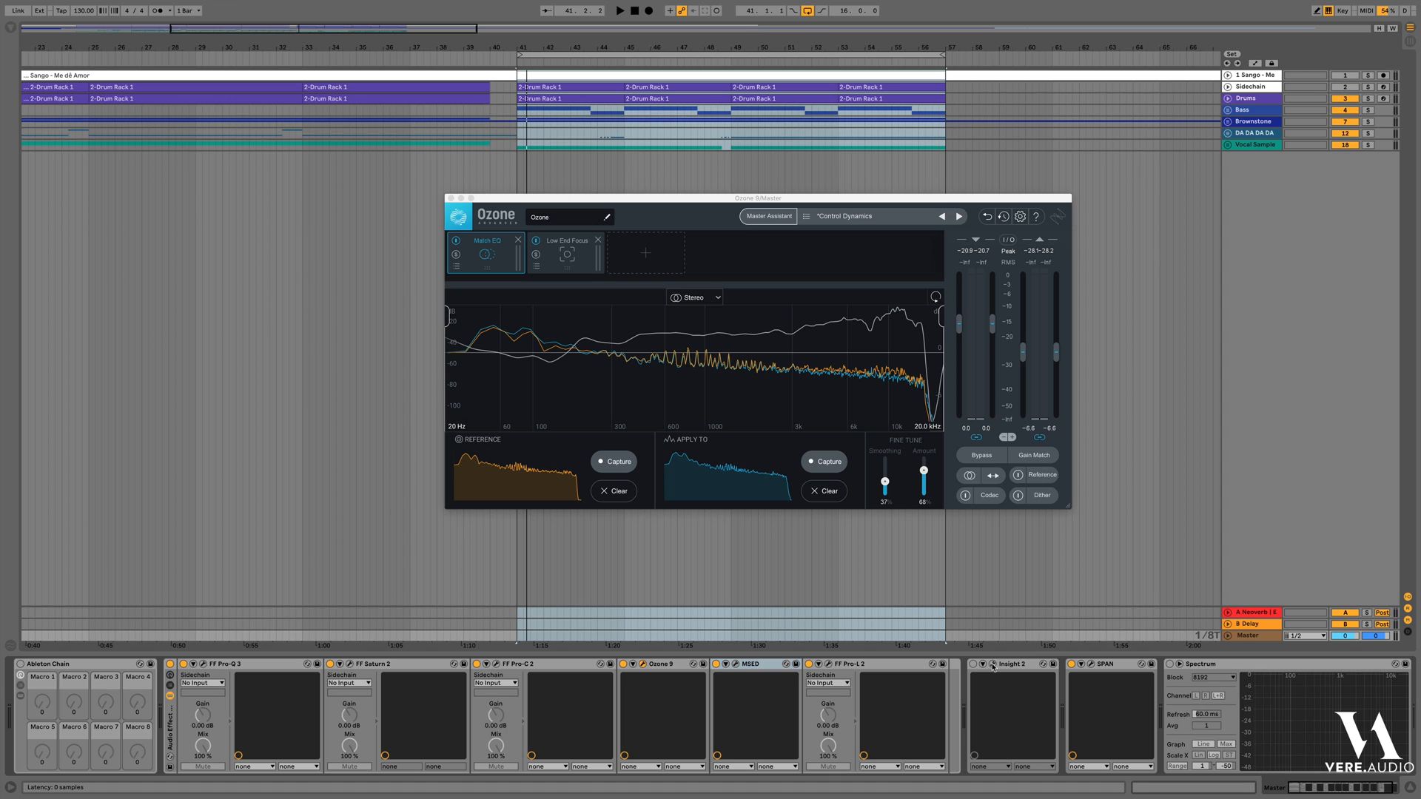
left_click(993, 665)
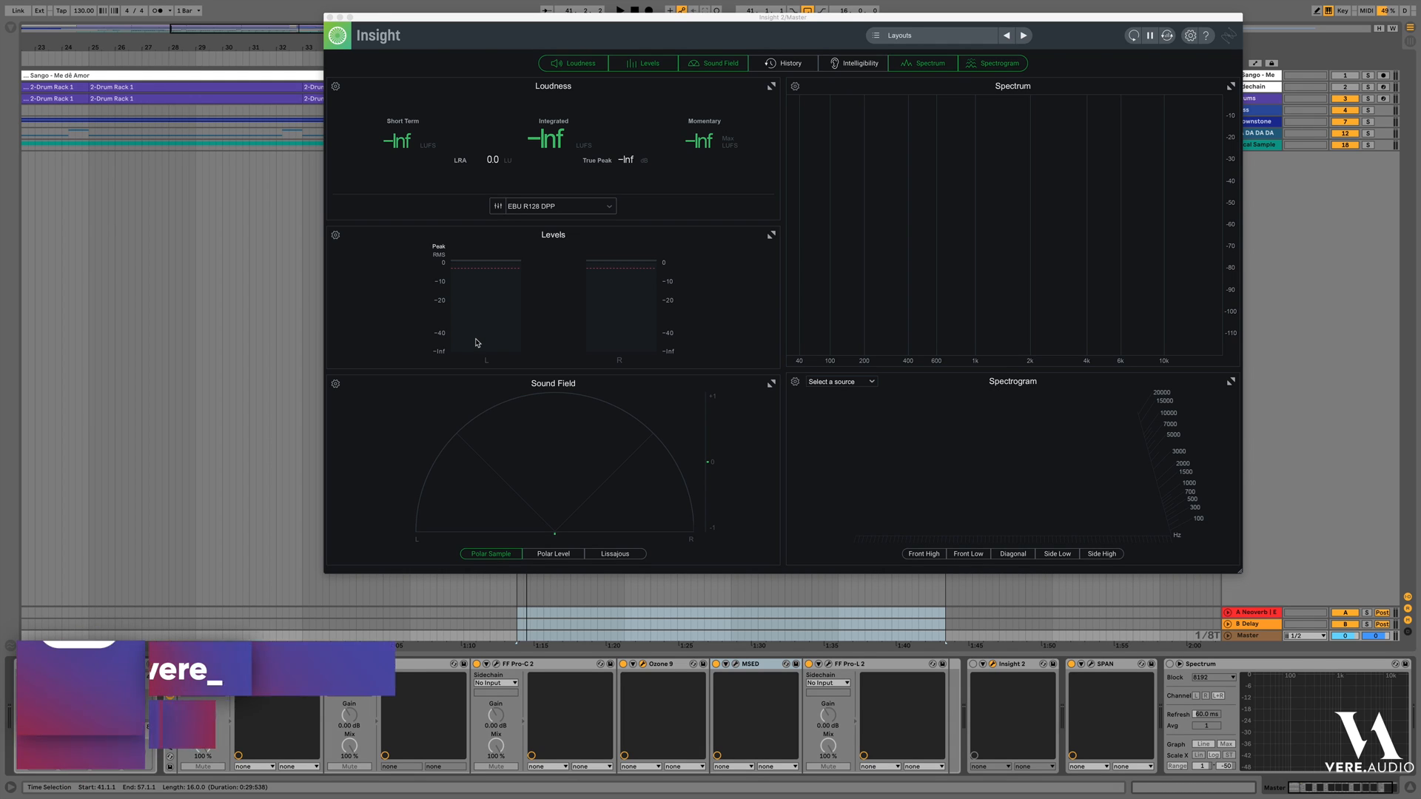
left_click(331, 16)
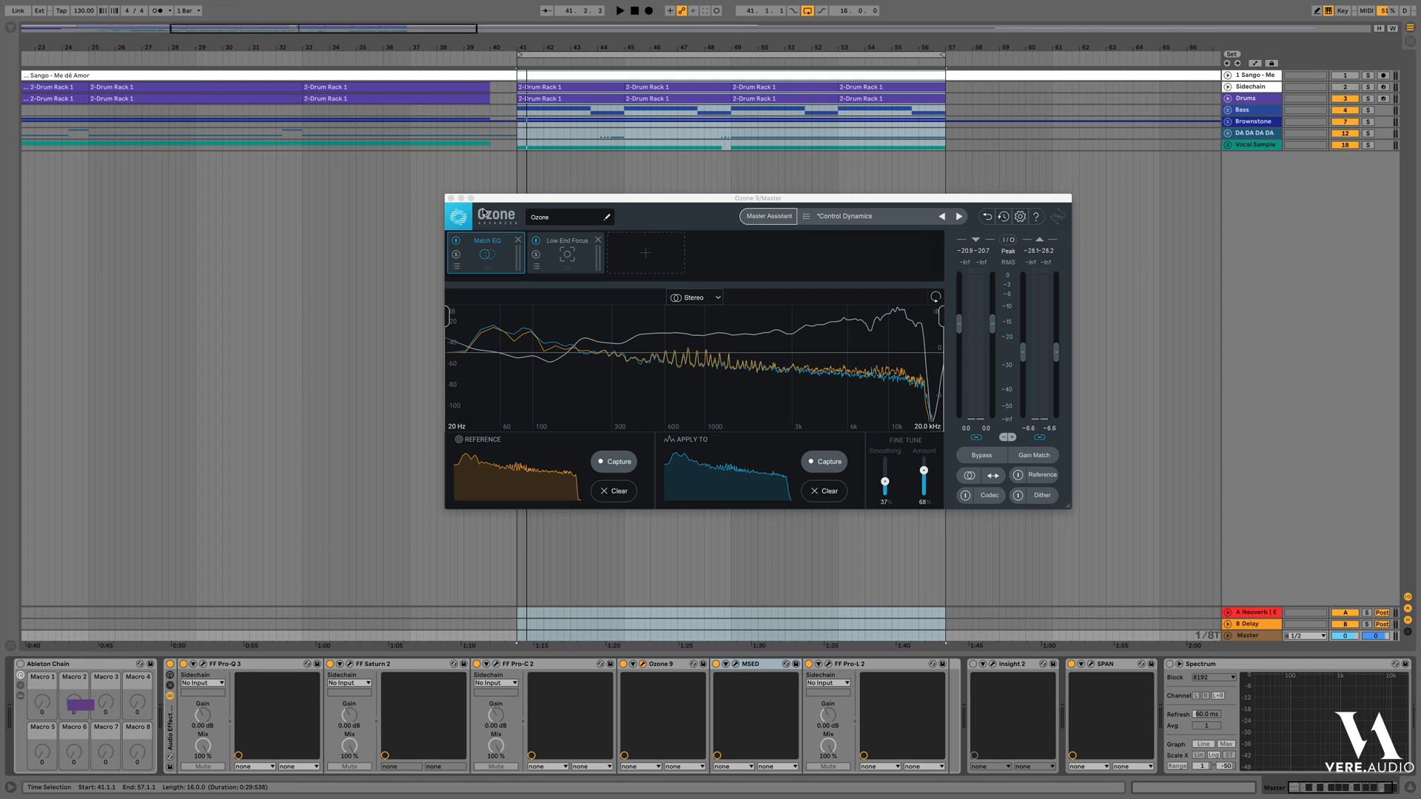
Compare the beat with Ozone 9's Low End Focus module active and bypassed during playback, and close the Ozone window
left_click(580, 260)
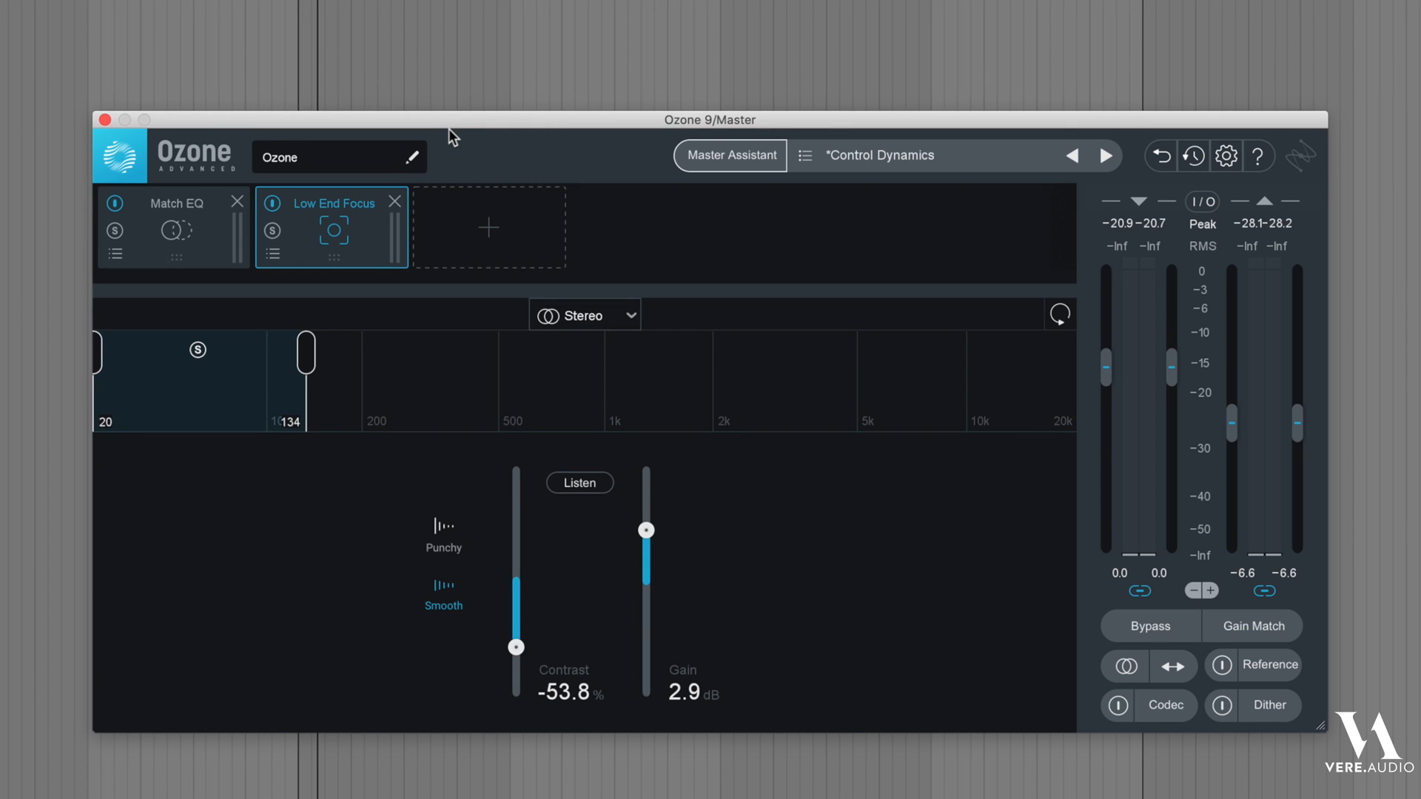
left_click(269, 204)
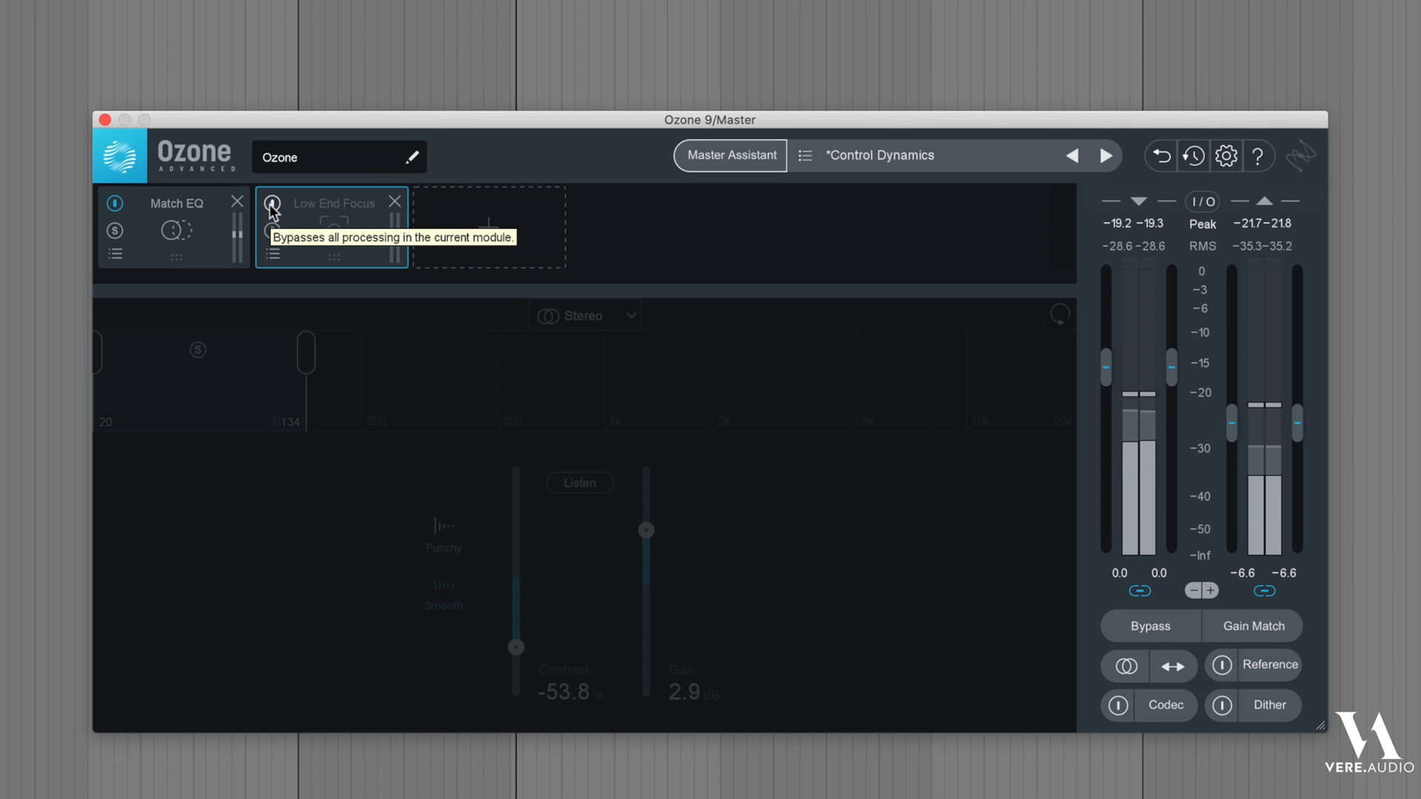
left_click(271, 203)
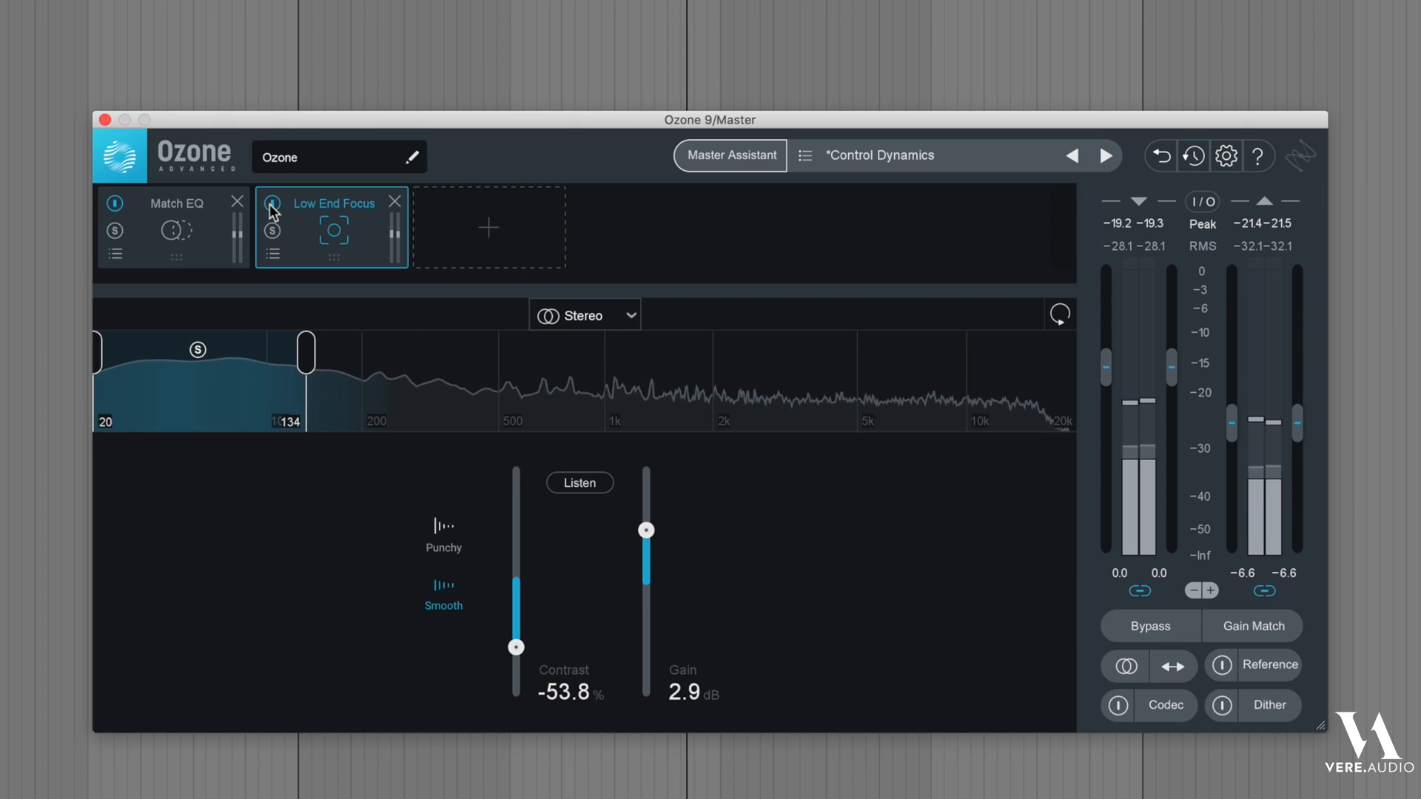
left_click(271, 204)
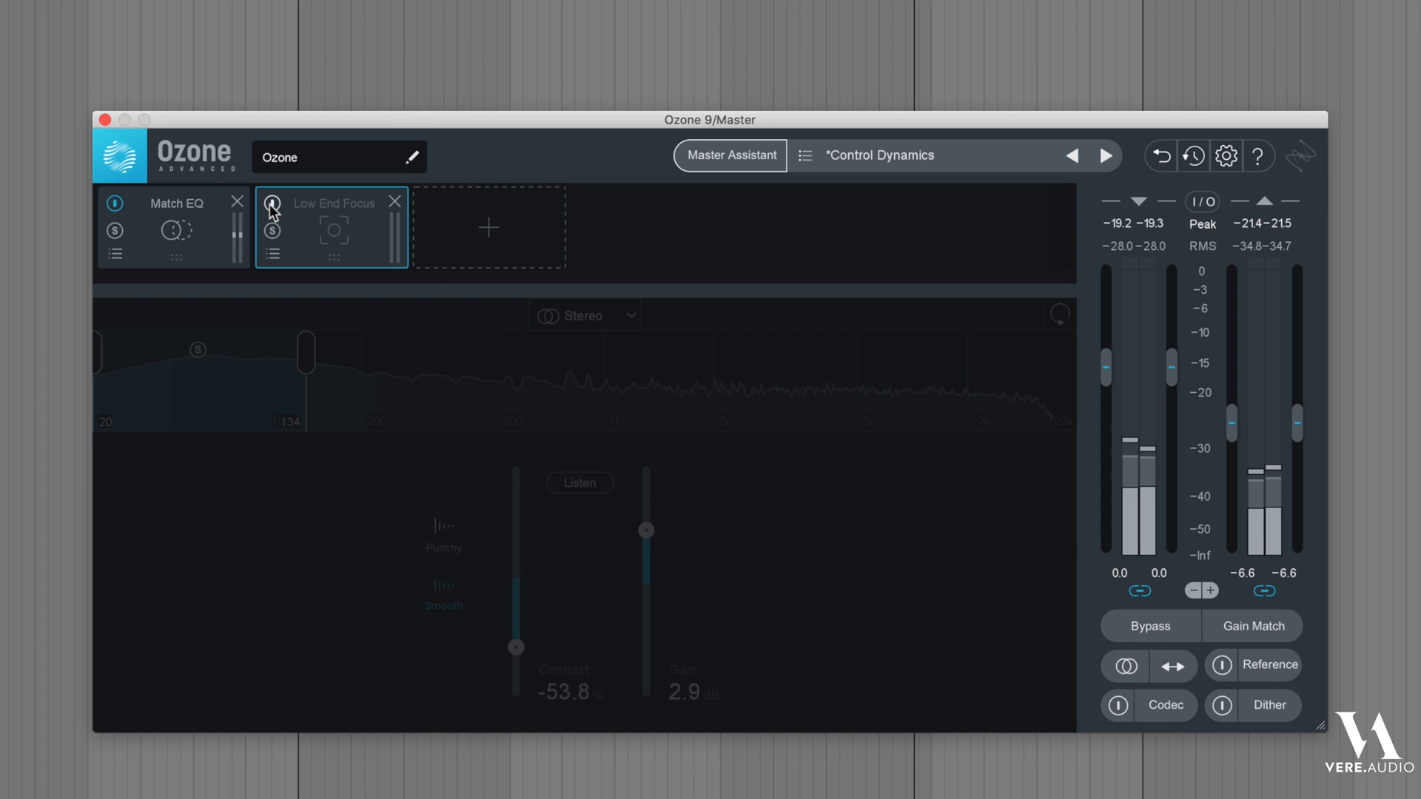
left_click(271, 204)
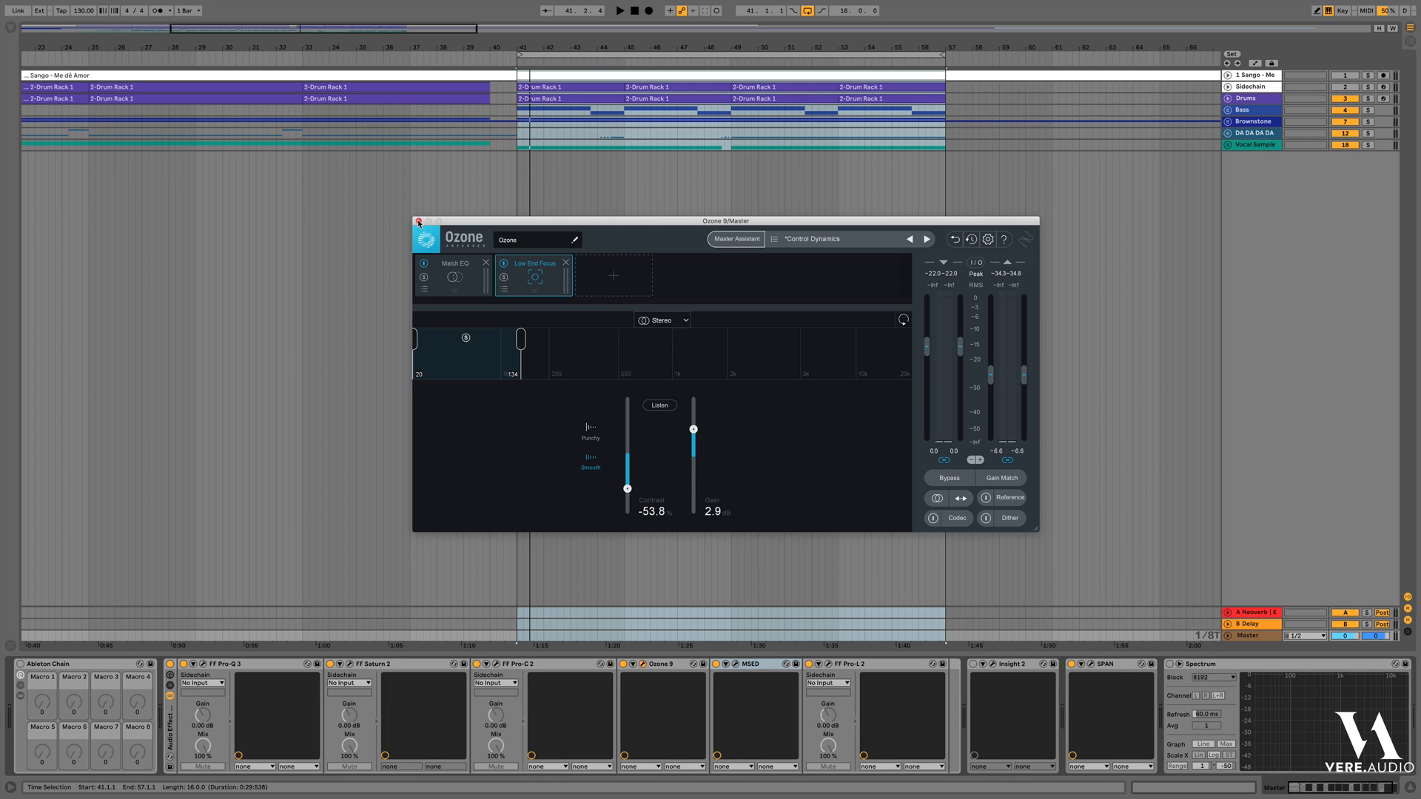
left_click(418, 222)
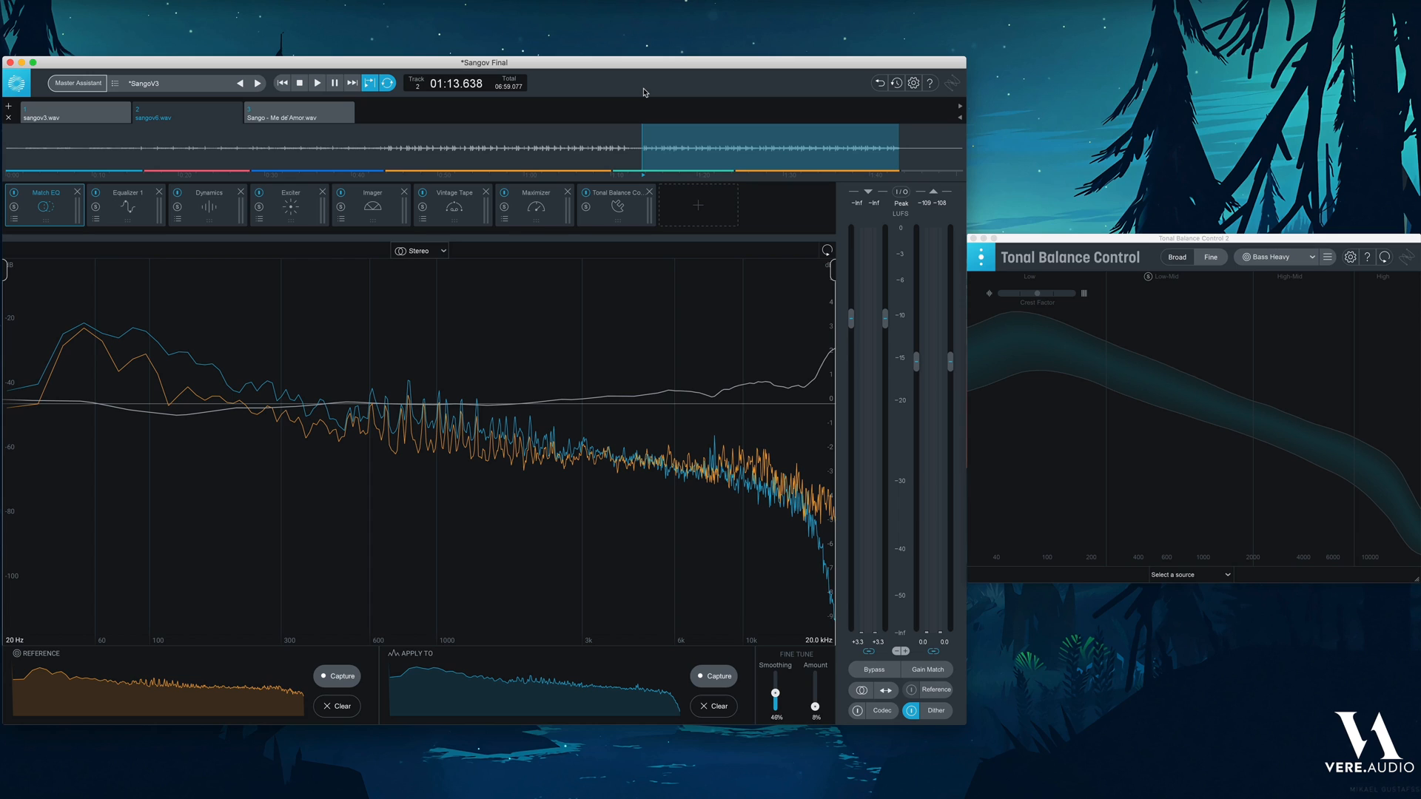
In the standalone Ozone project Sangov Final, compare Match EQ bypassed and active during playback, and check the mix in Tonal Balance Control
left_click(15, 194)
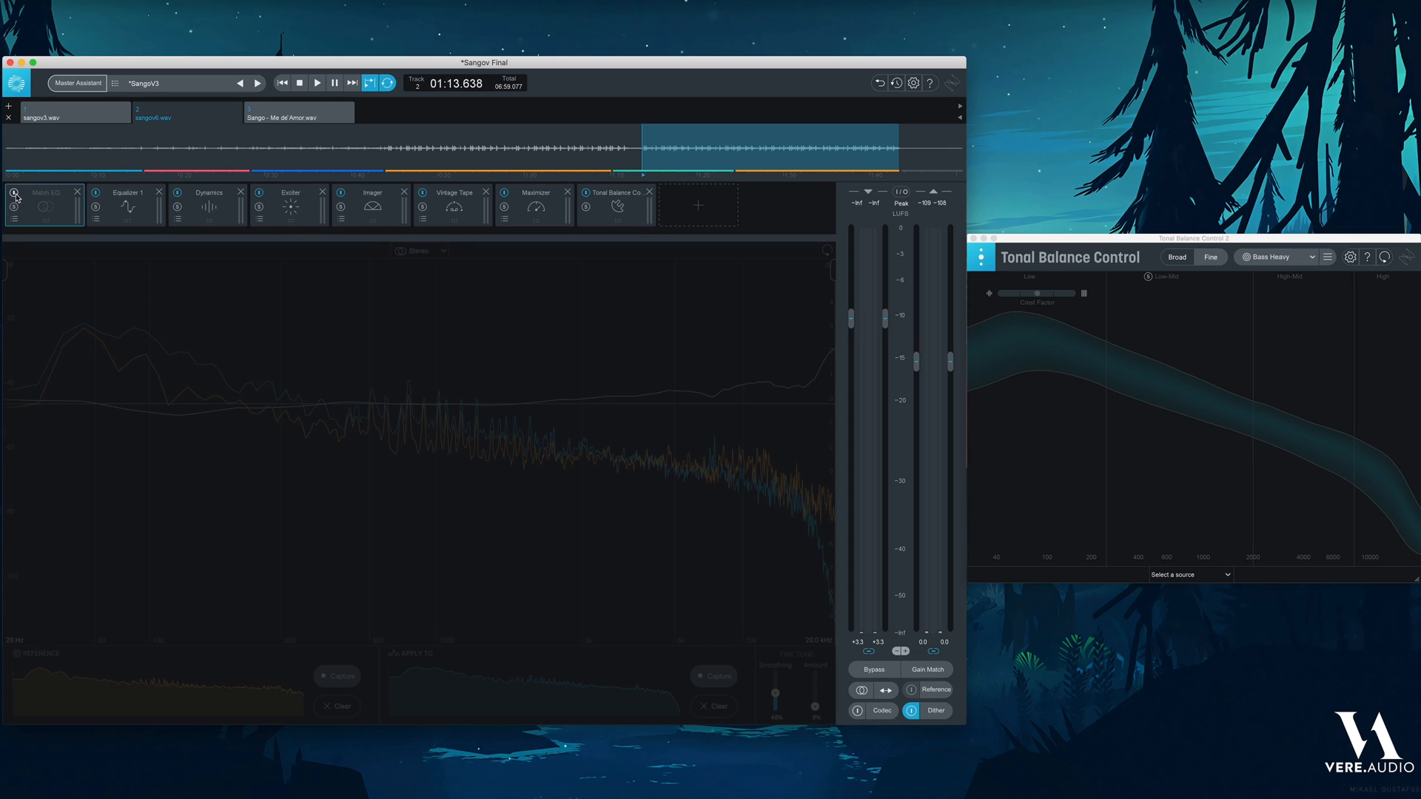
key("space")
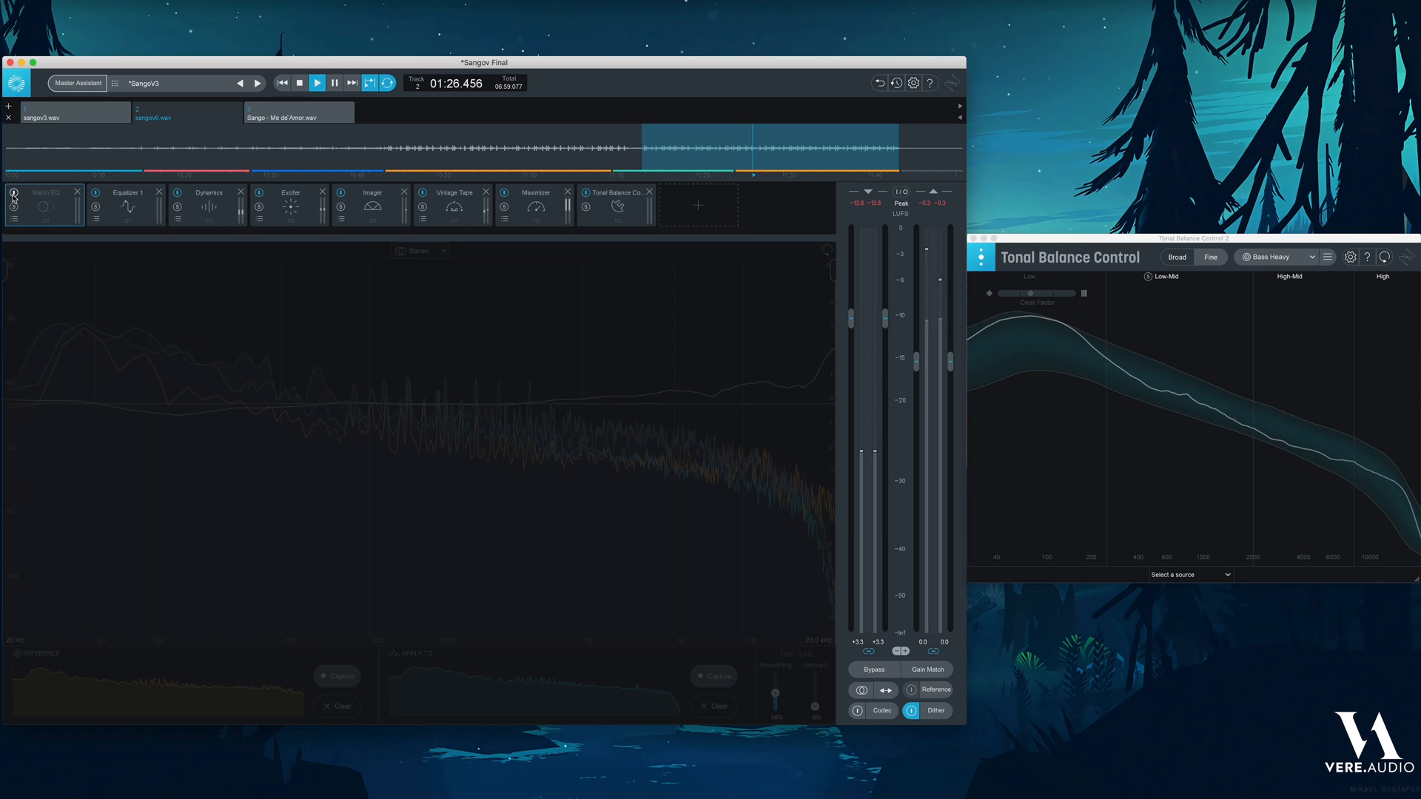
left_click(13, 195)
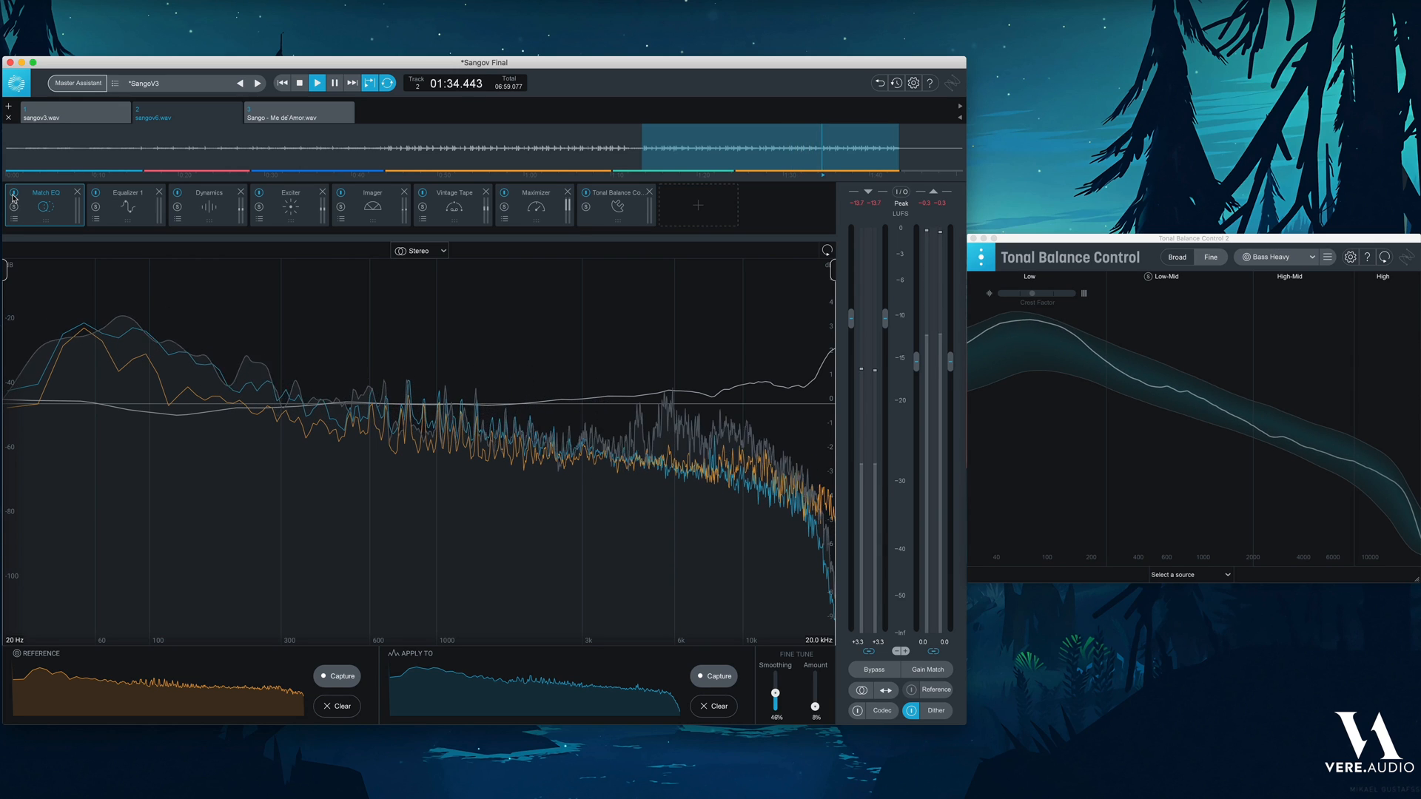
left_click(13, 194)
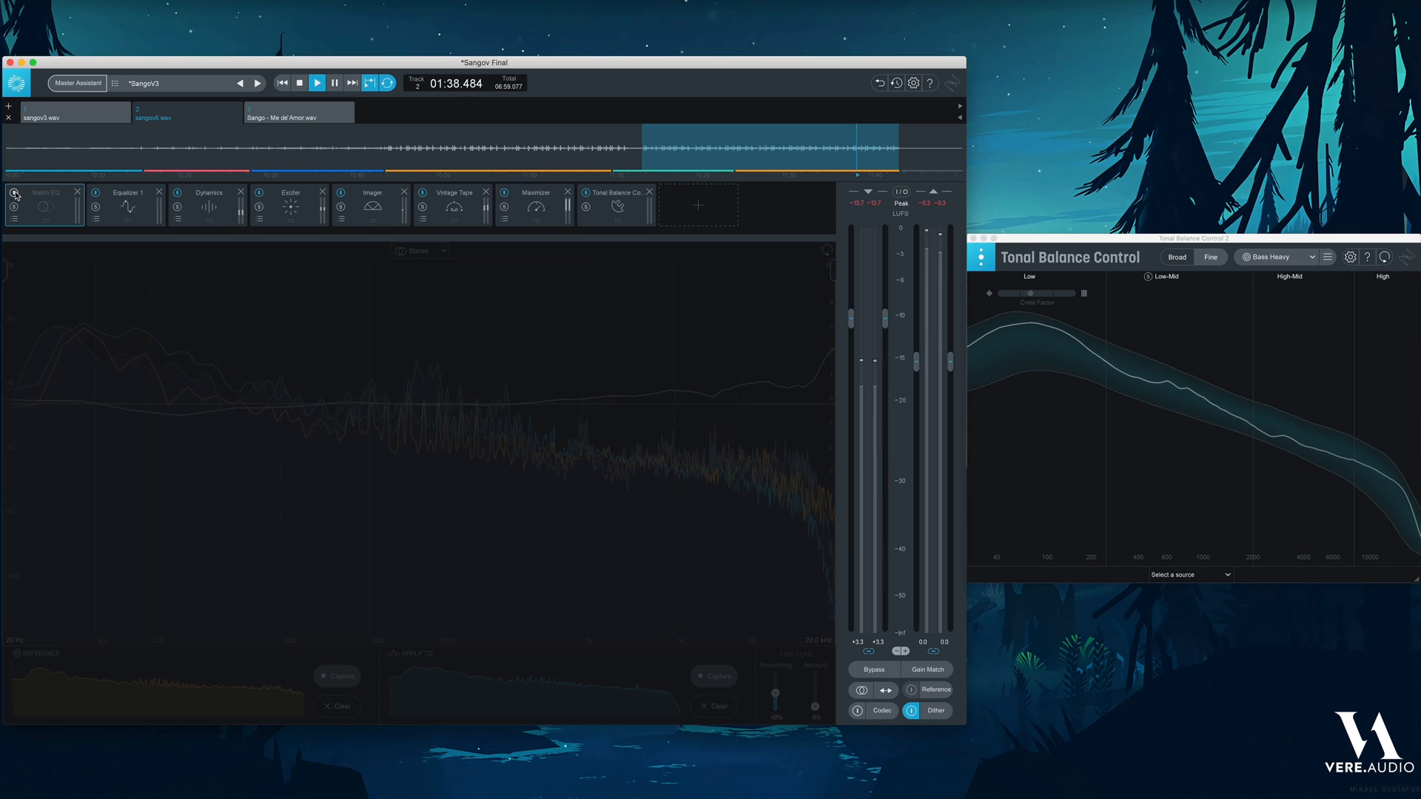
left_click(15, 193)
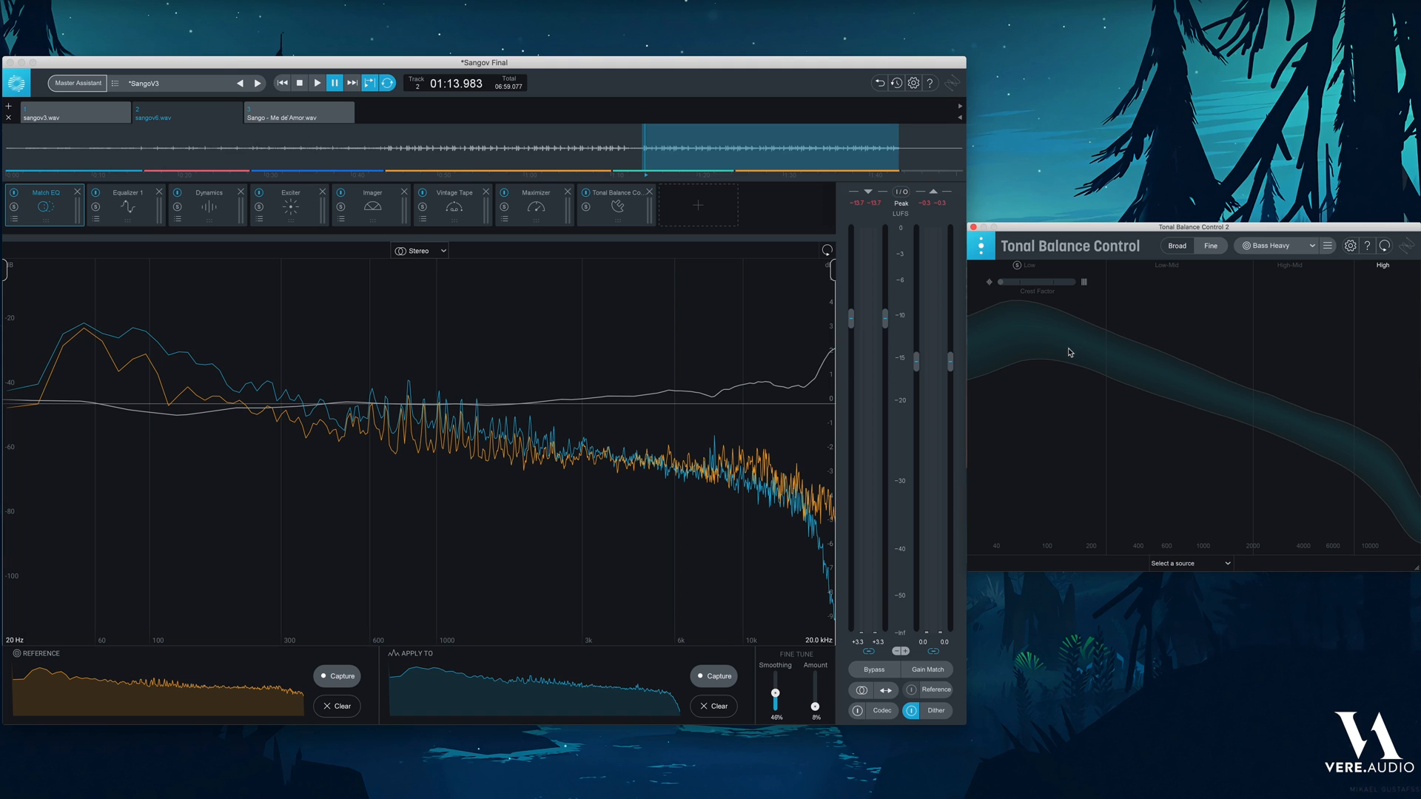
key("space")
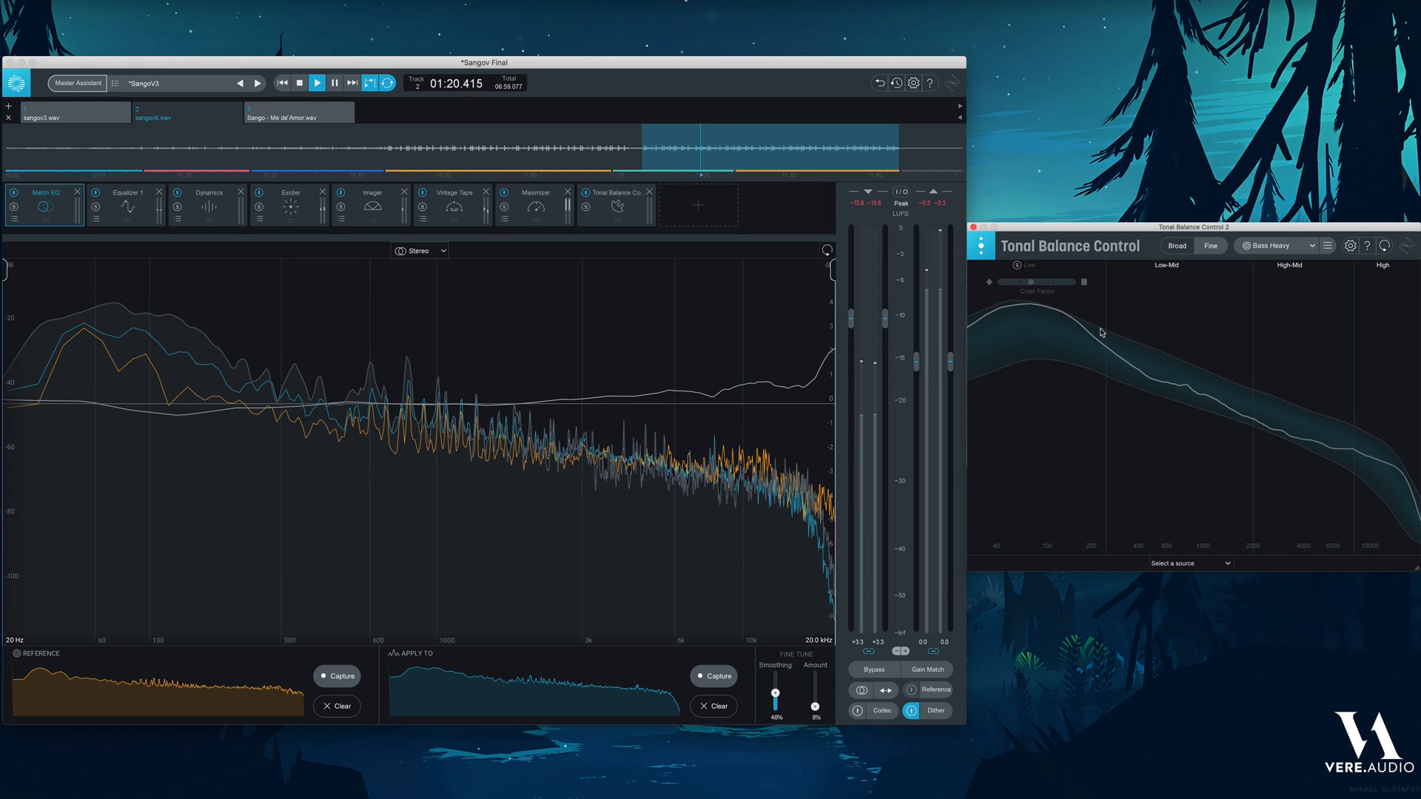
key("space")
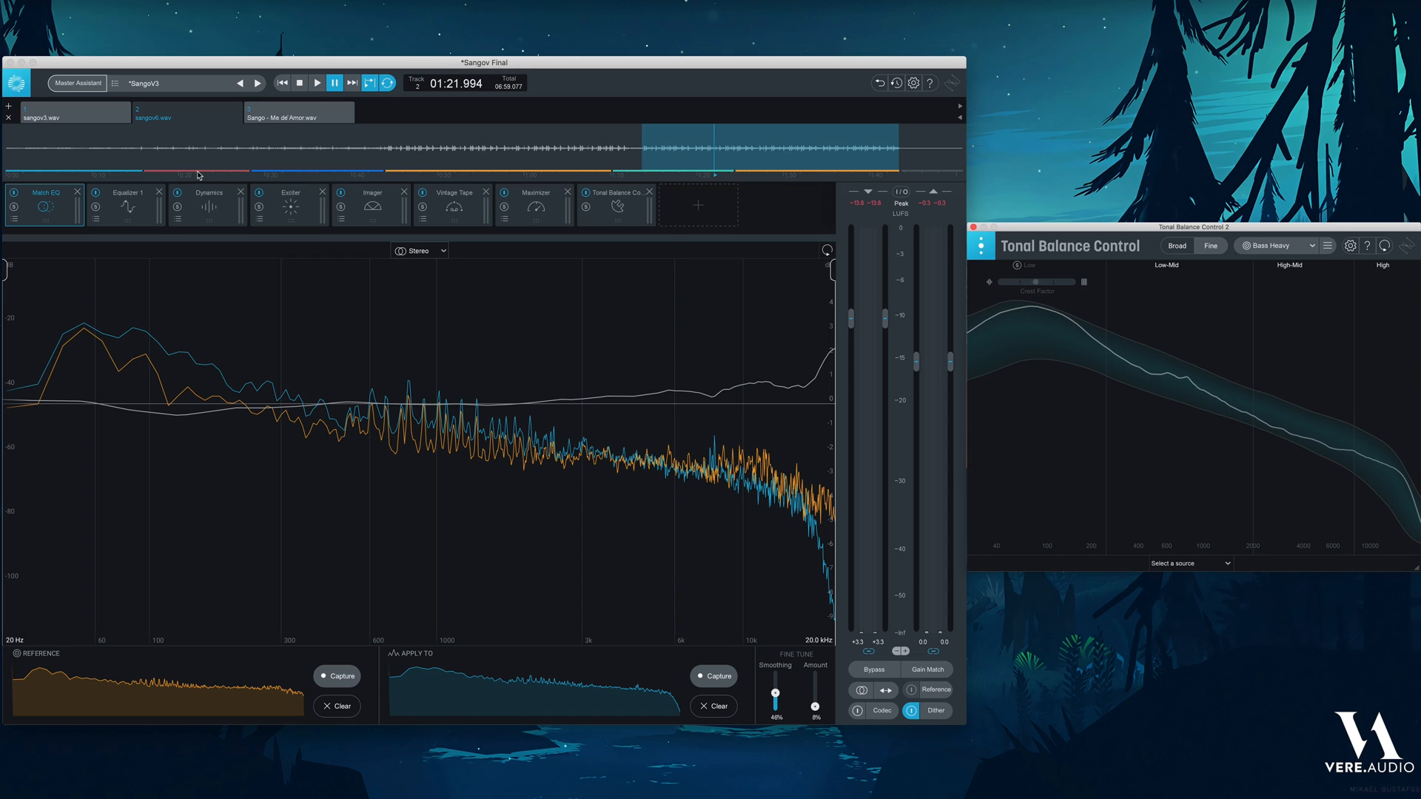
Examine Equalizer 1 and compare the master during playback with its 484 Hz Proportional Q boost off and on
left_click(130, 197)
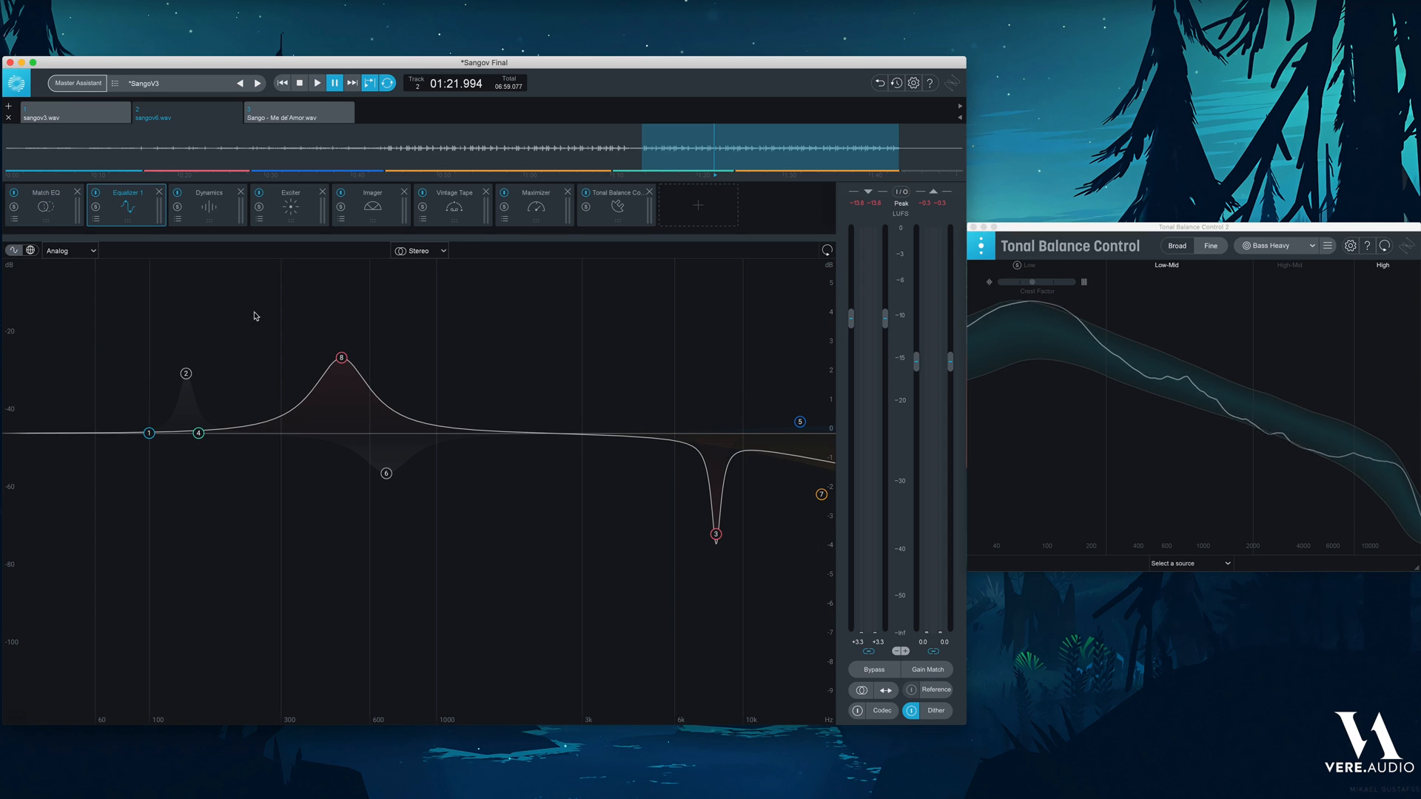
left_click(341, 359)
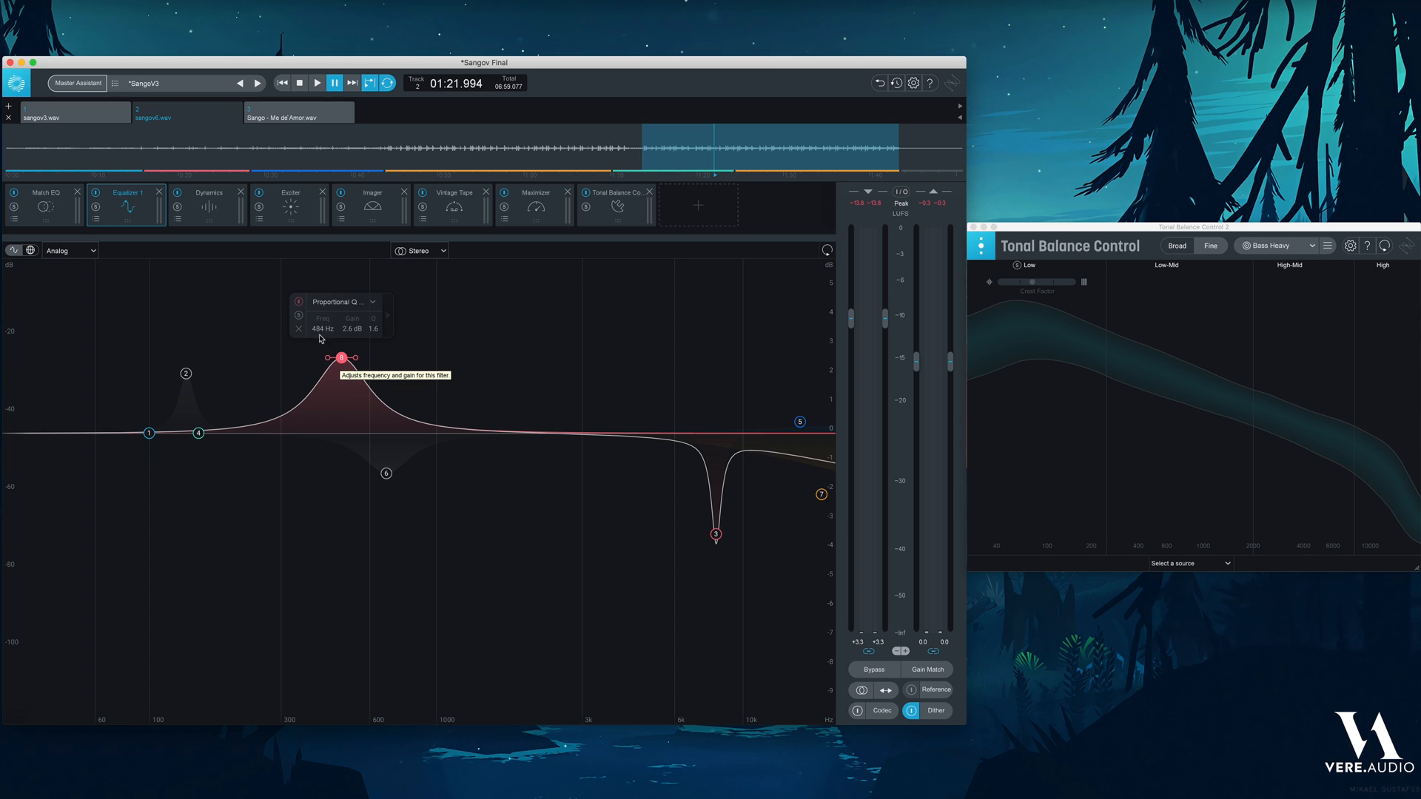
left_click(299, 304)
key("space")
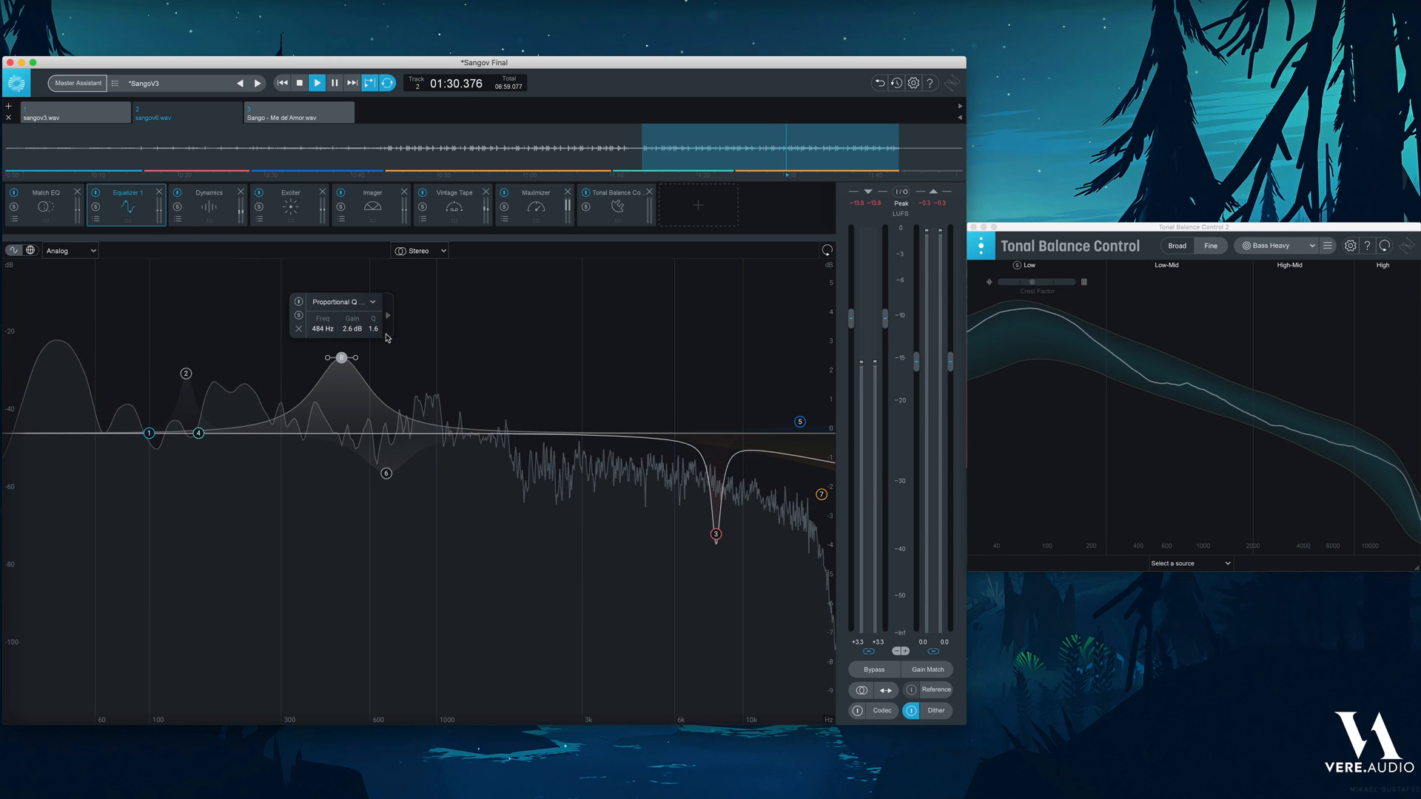
left_click(299, 302)
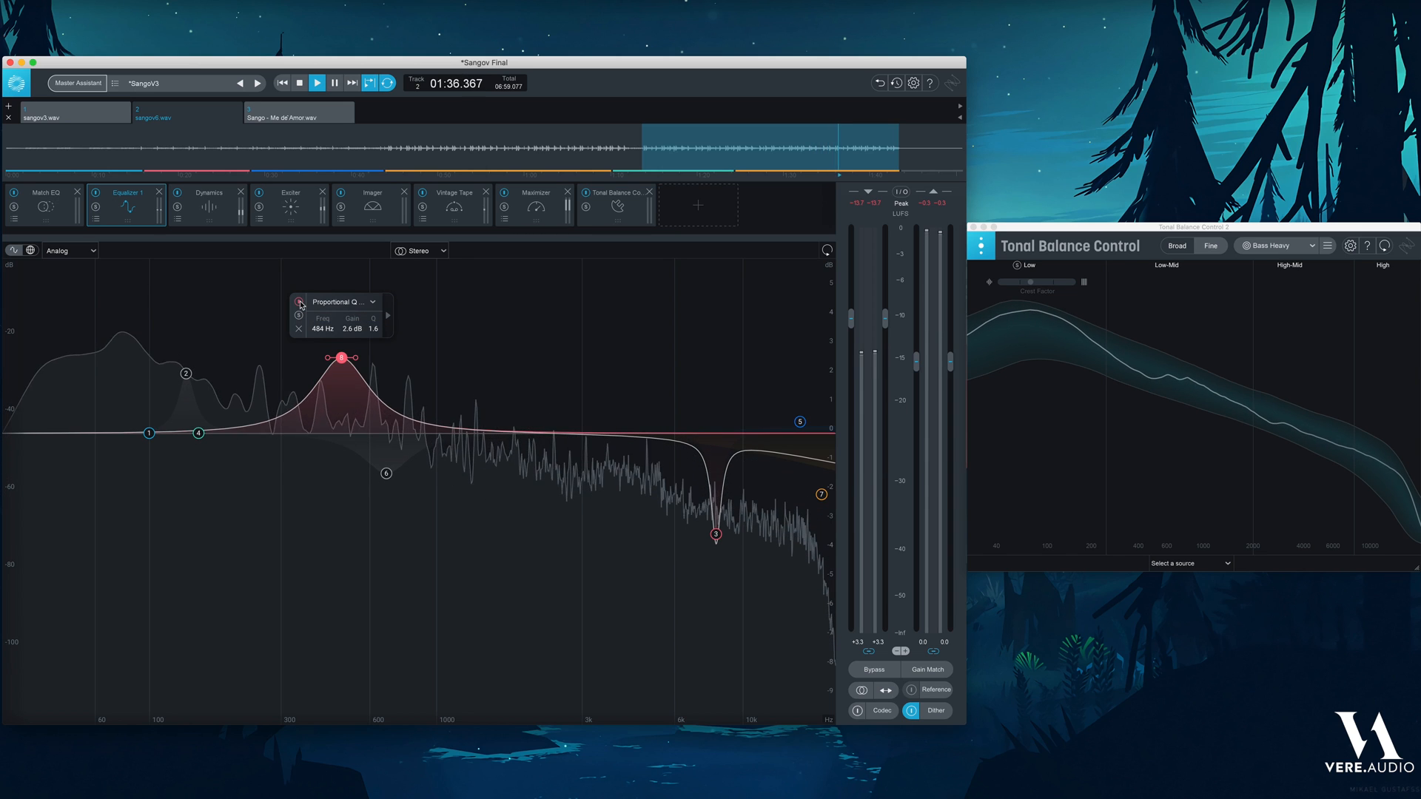
Check the mix in Tonal Balance Control while repeatedly disabling and enabling Equalizer 1's 484 Hz Proportional Q band during playback
left_click(1156, 392)
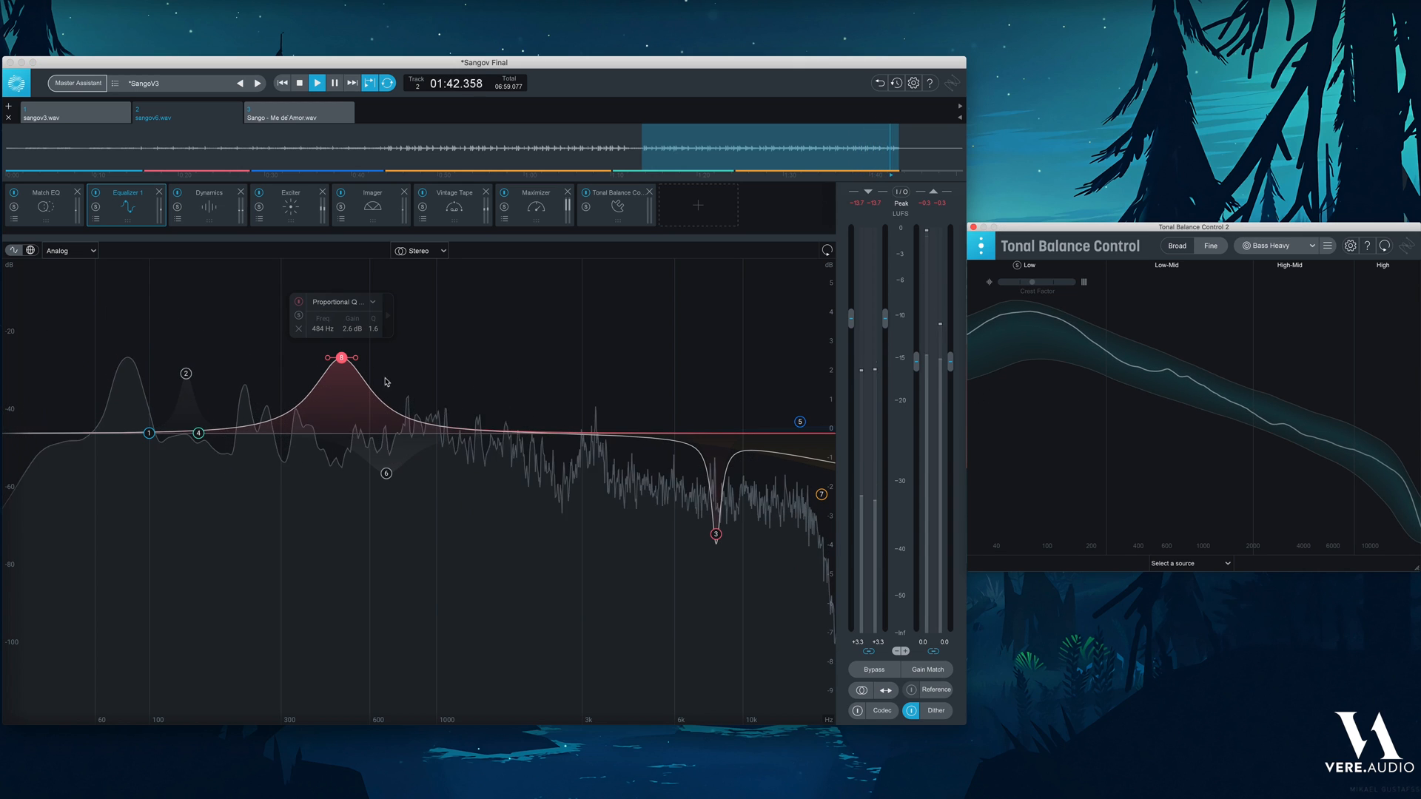
left_click(299, 302)
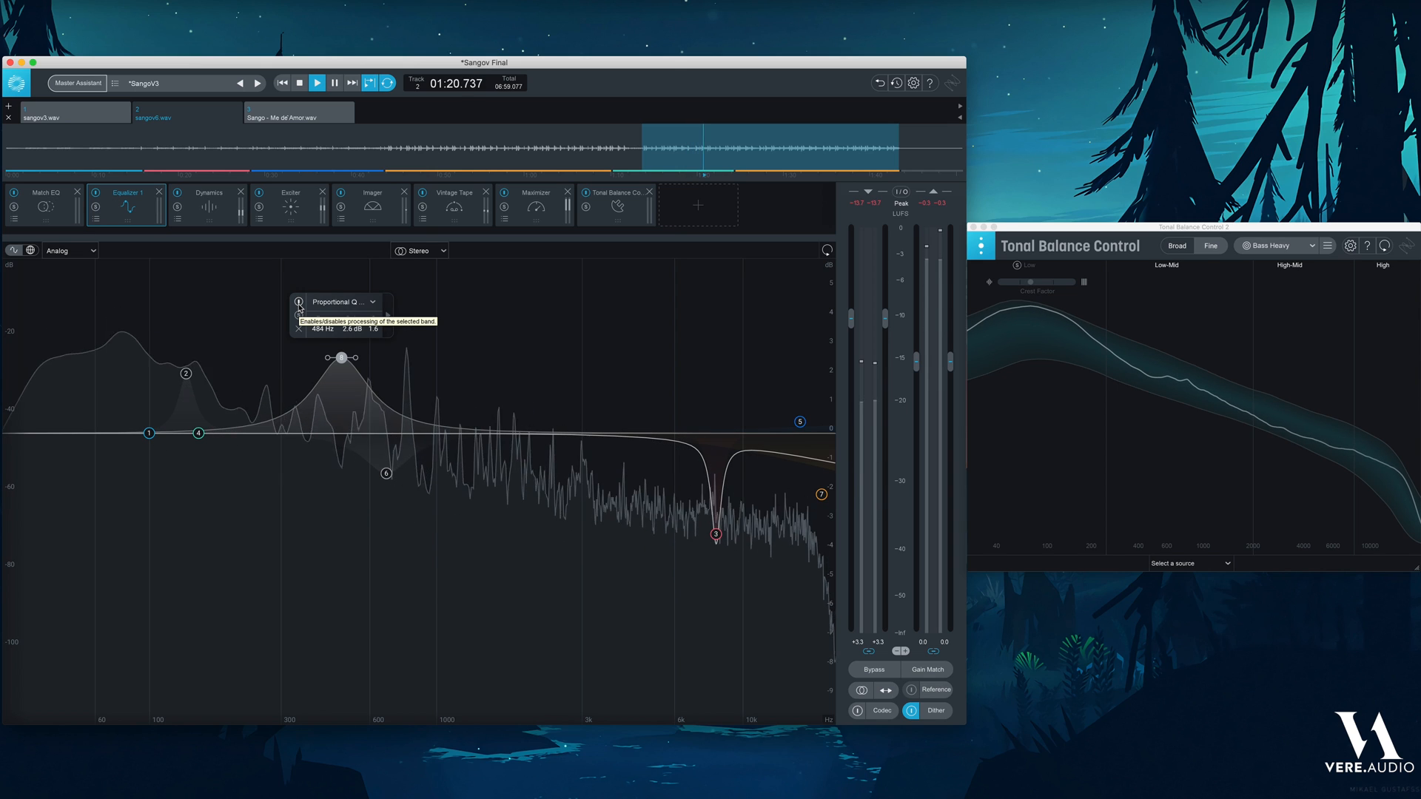
left_click(299, 306)
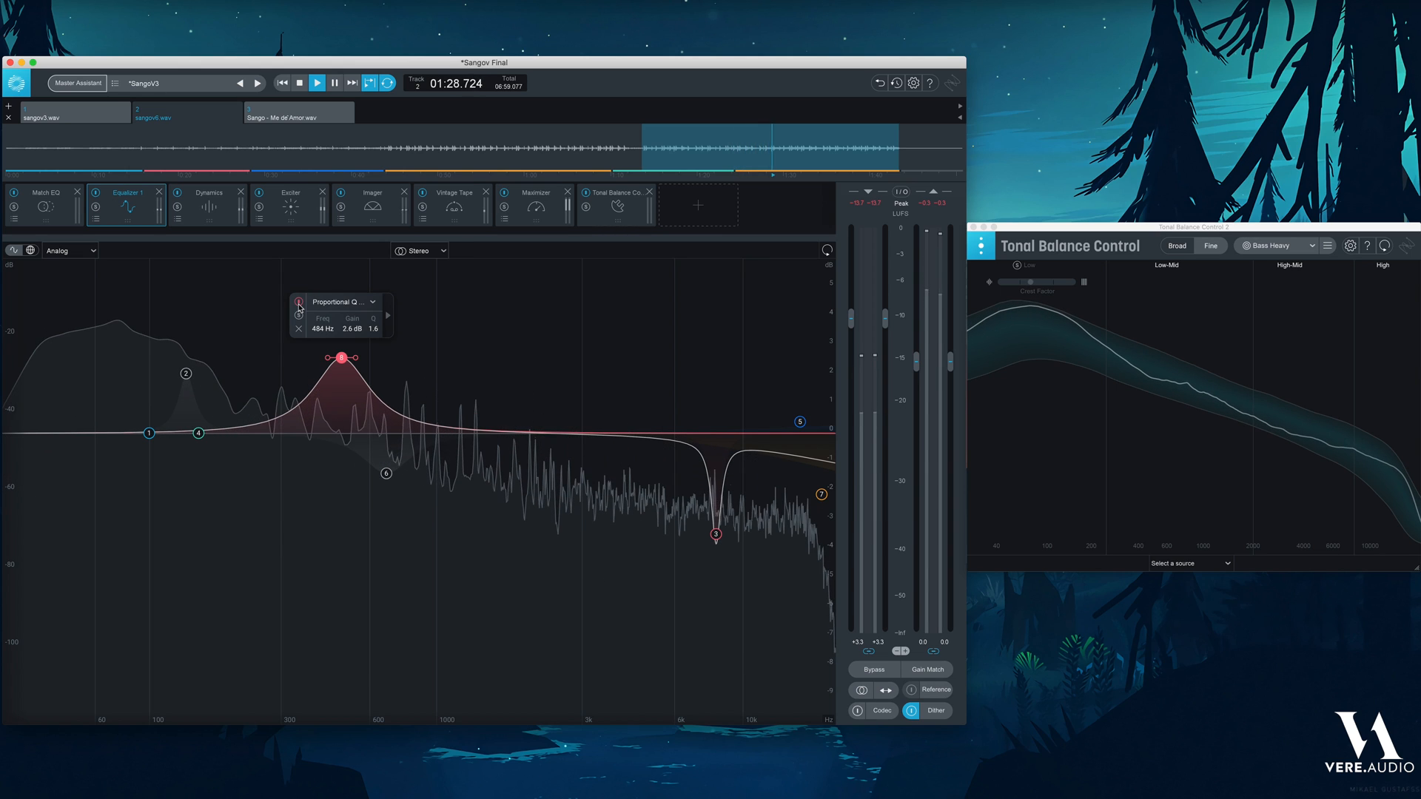
key("space")
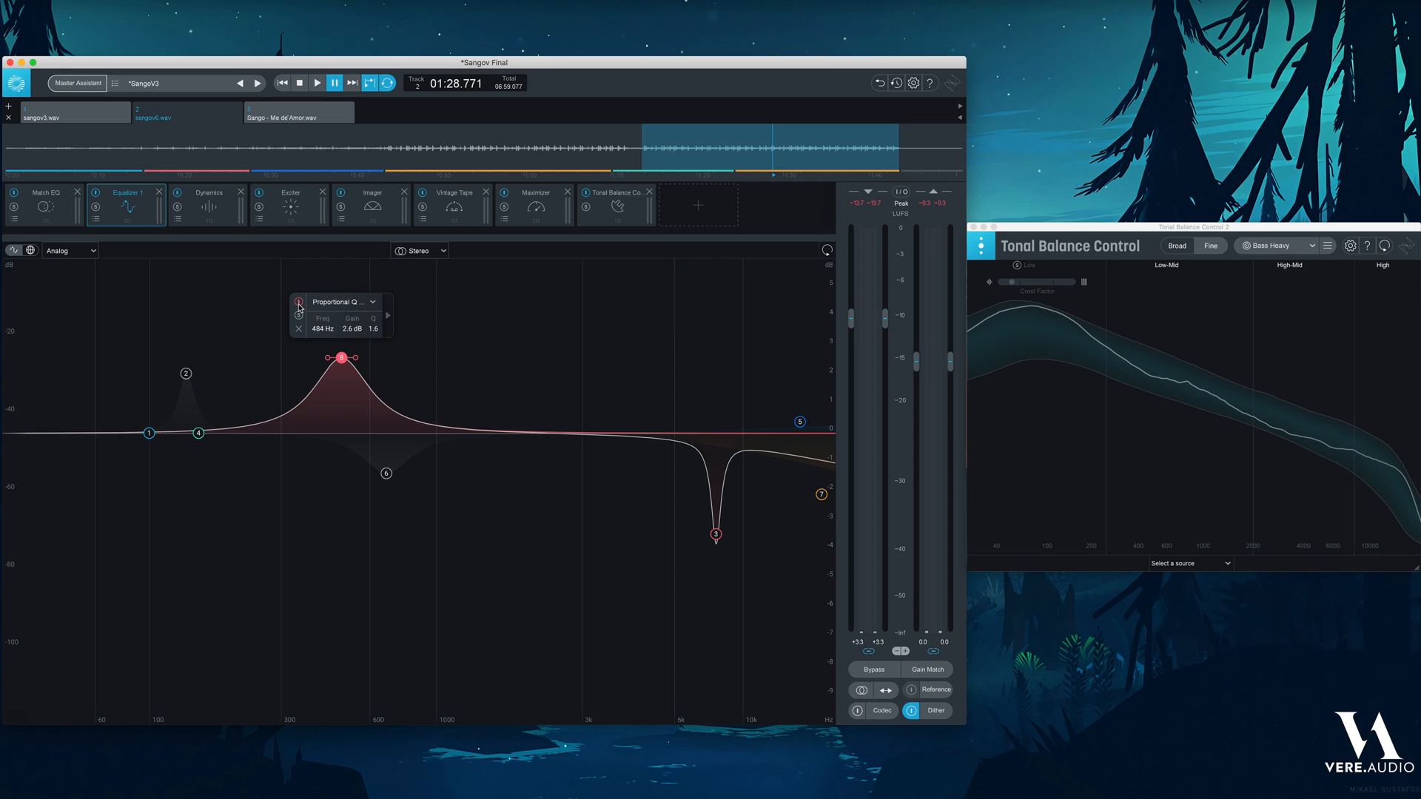
key("space")
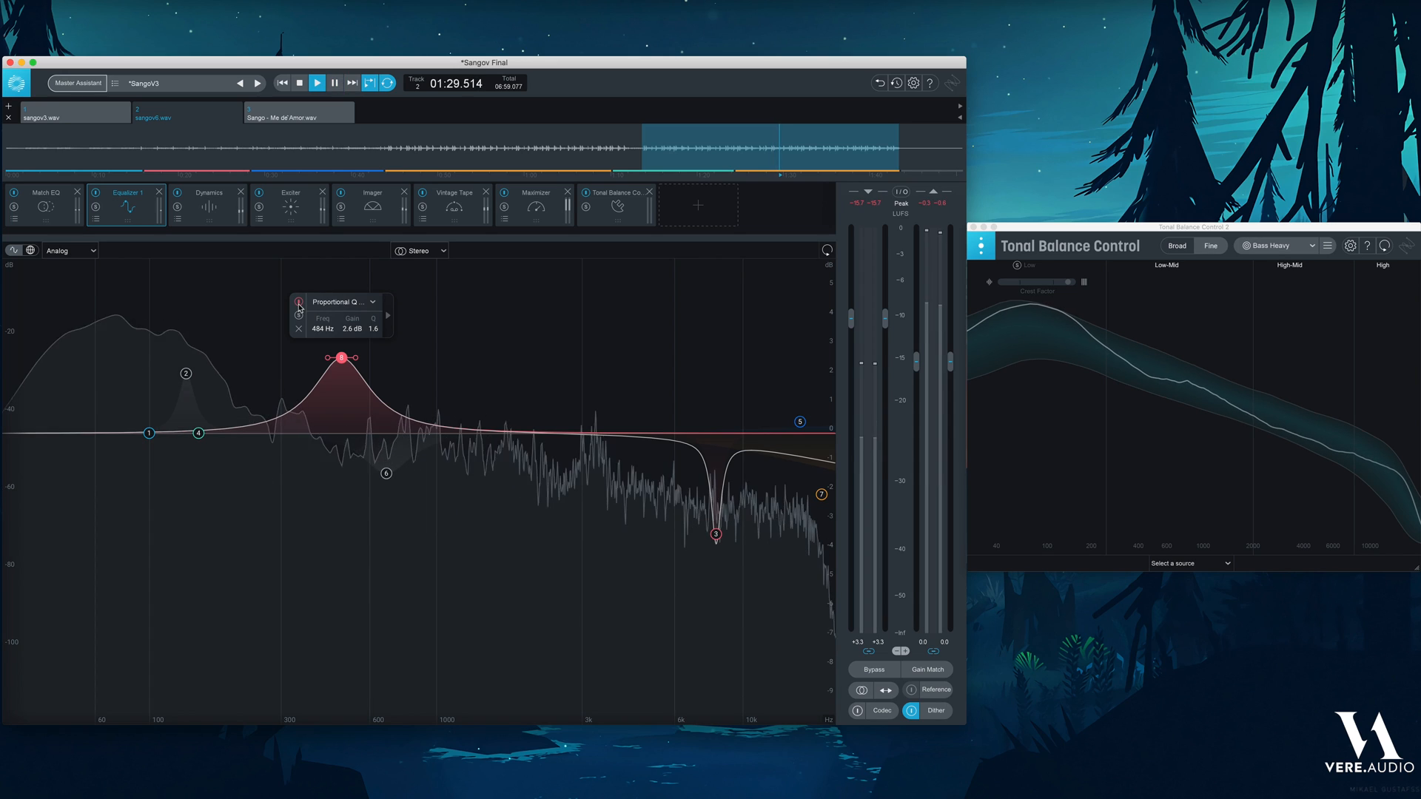
left_click(298, 305)
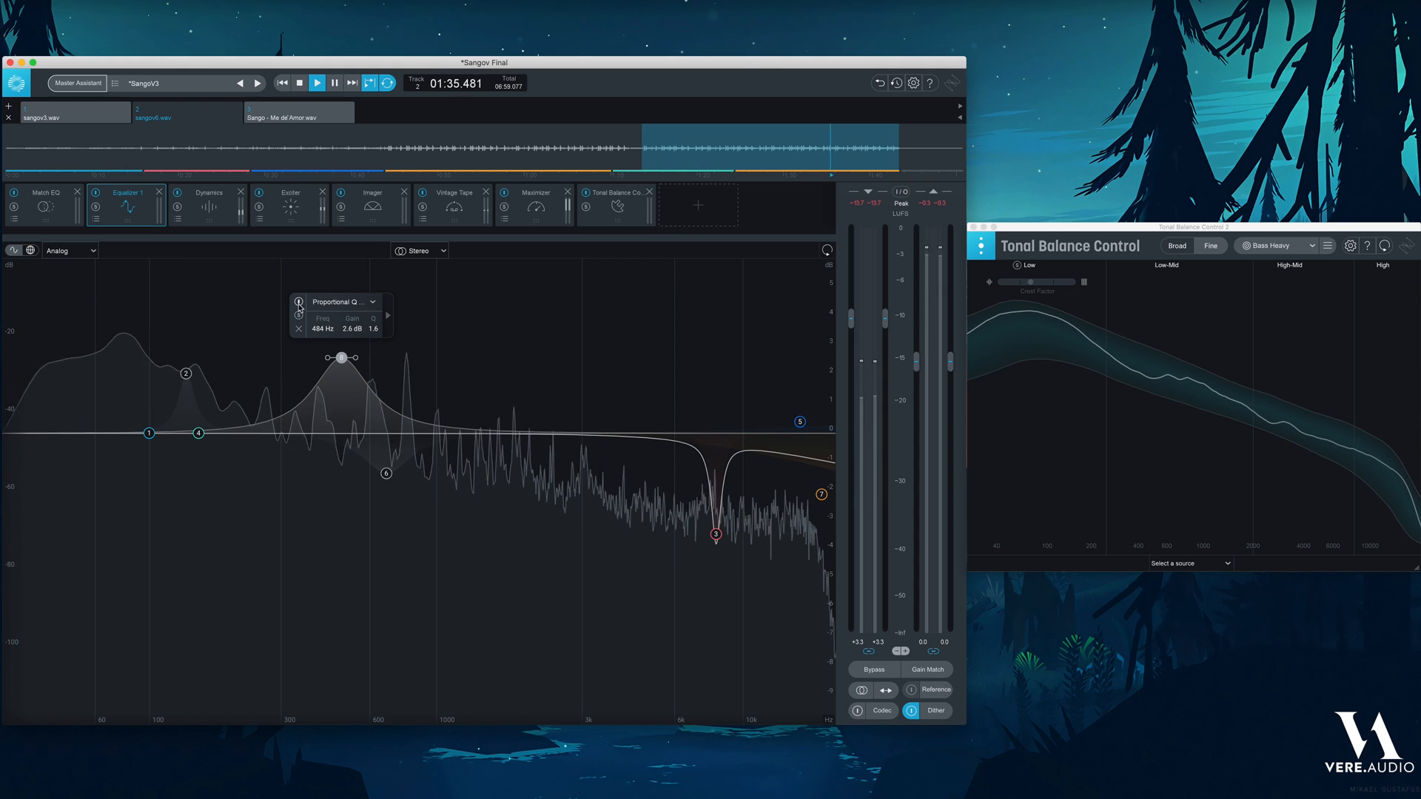
left_click(299, 303)
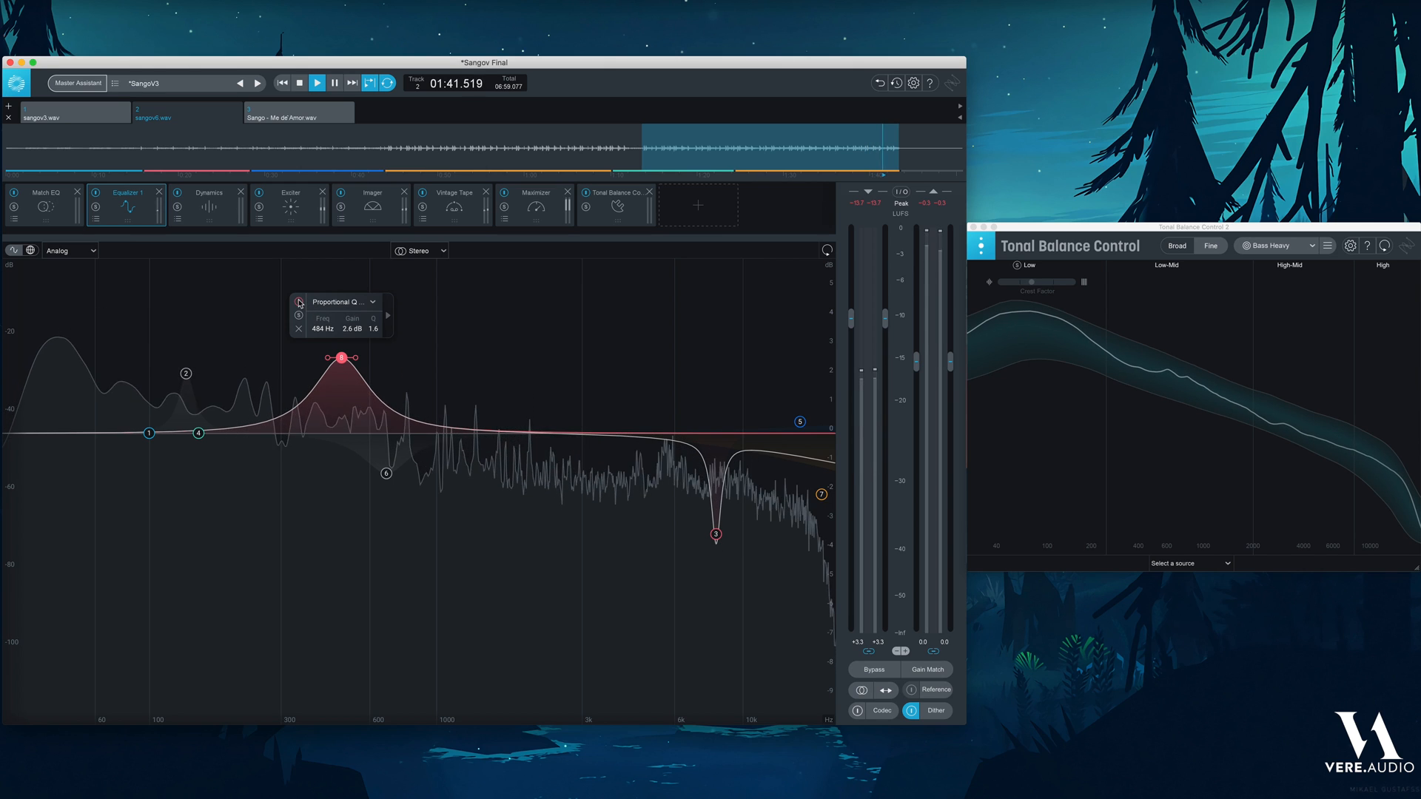
left_click(299, 303)
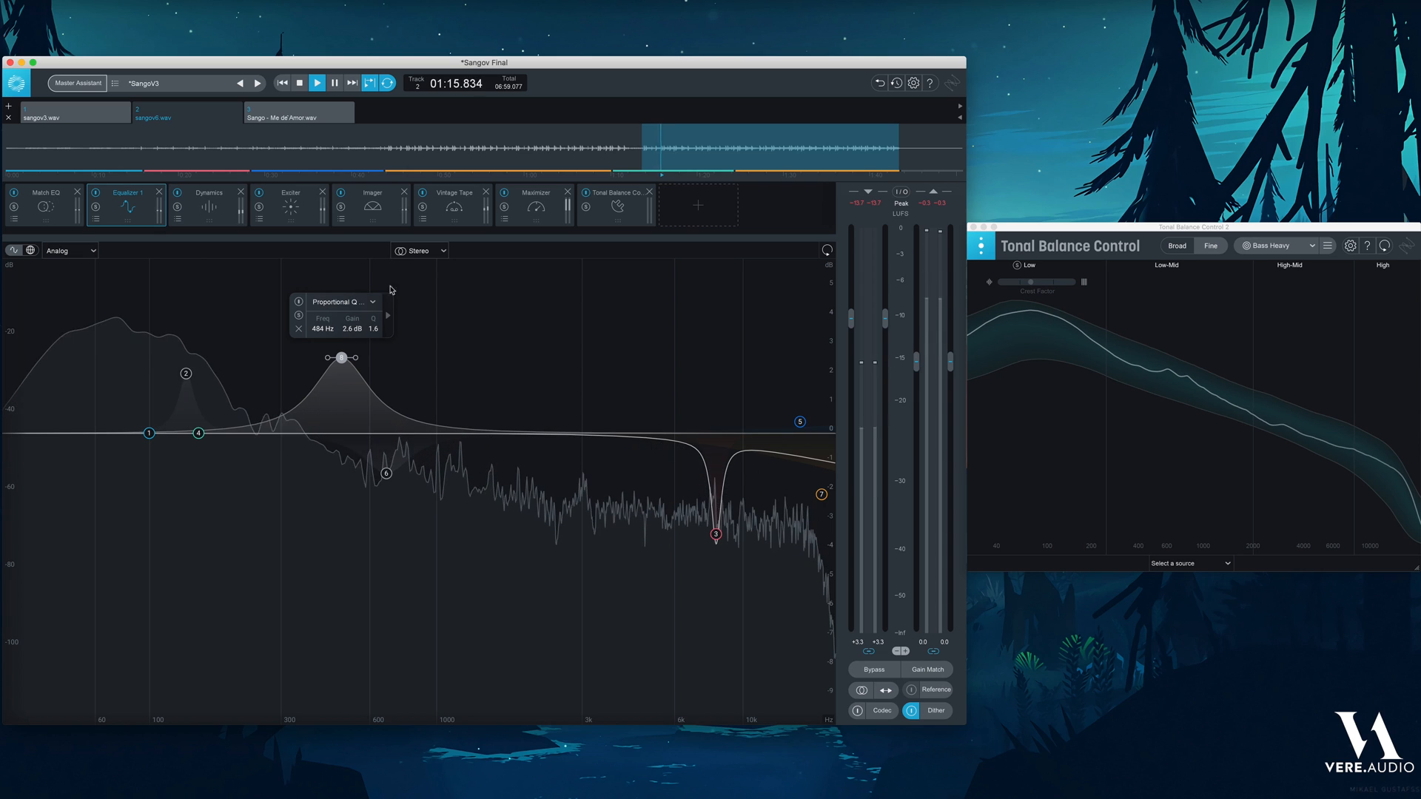
Shorten the playback loop so it starts at about 1:27, and compare the 484 Hz boost on and off within it
left_click_drag(762, 153, 899, 148)
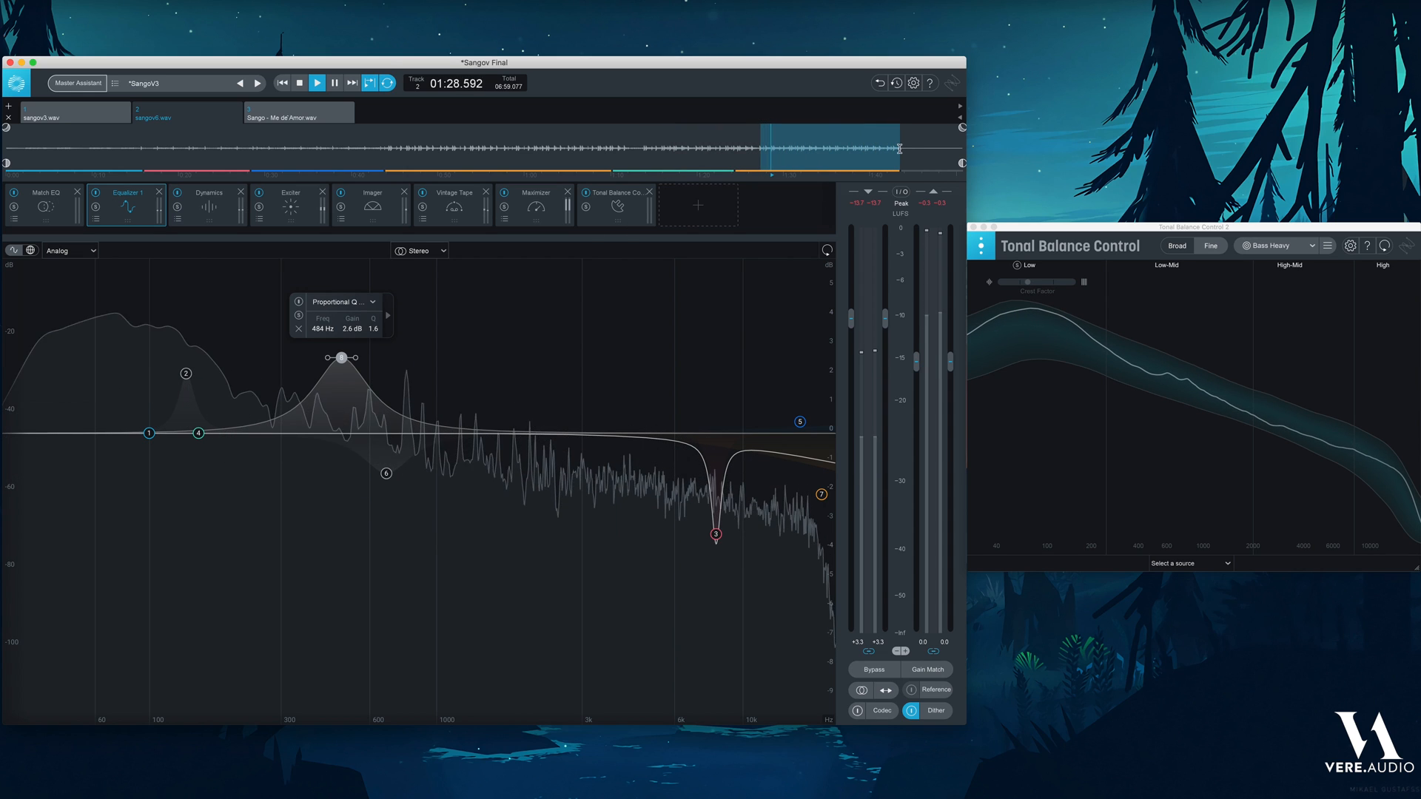
left_click(300, 302)
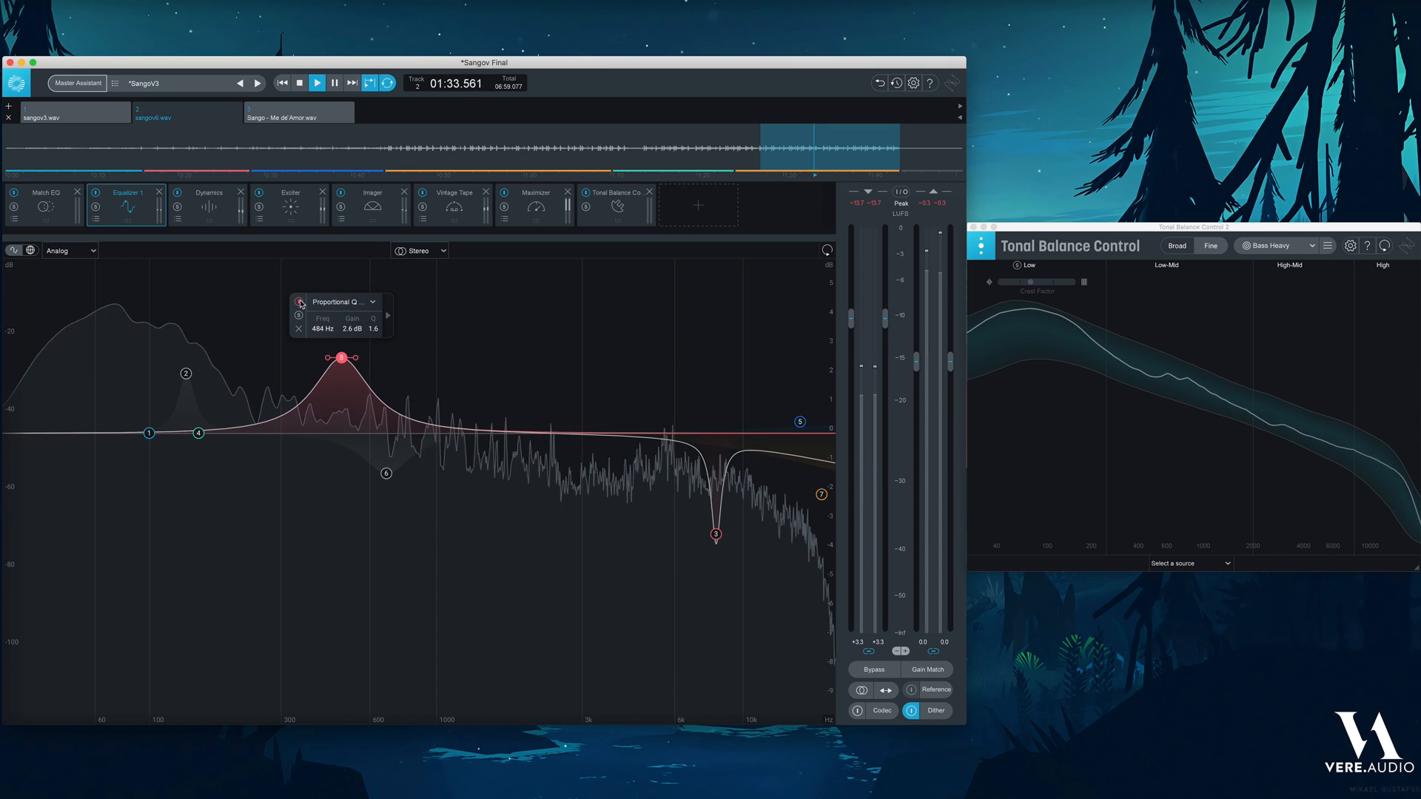
left_click(300, 301)
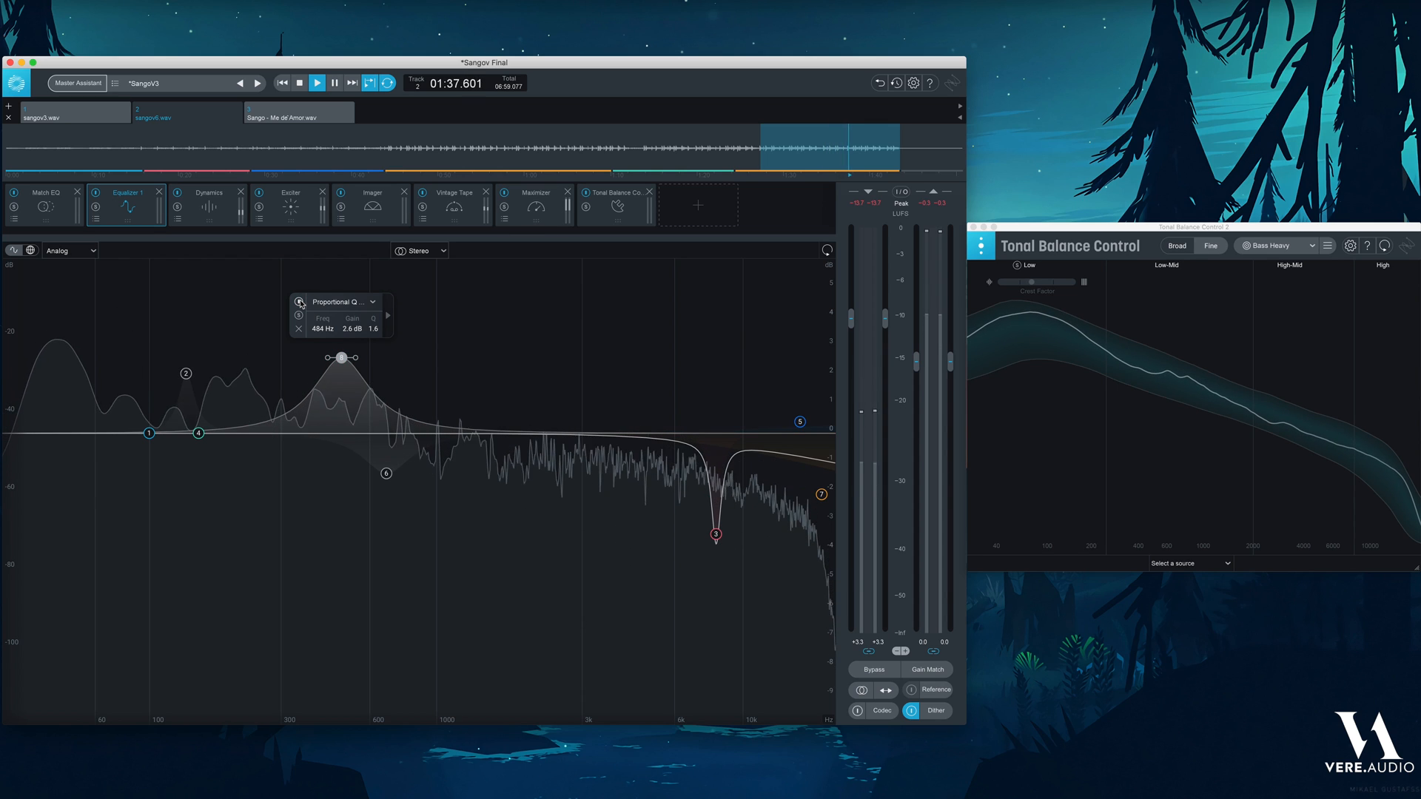
left_click(300, 302)
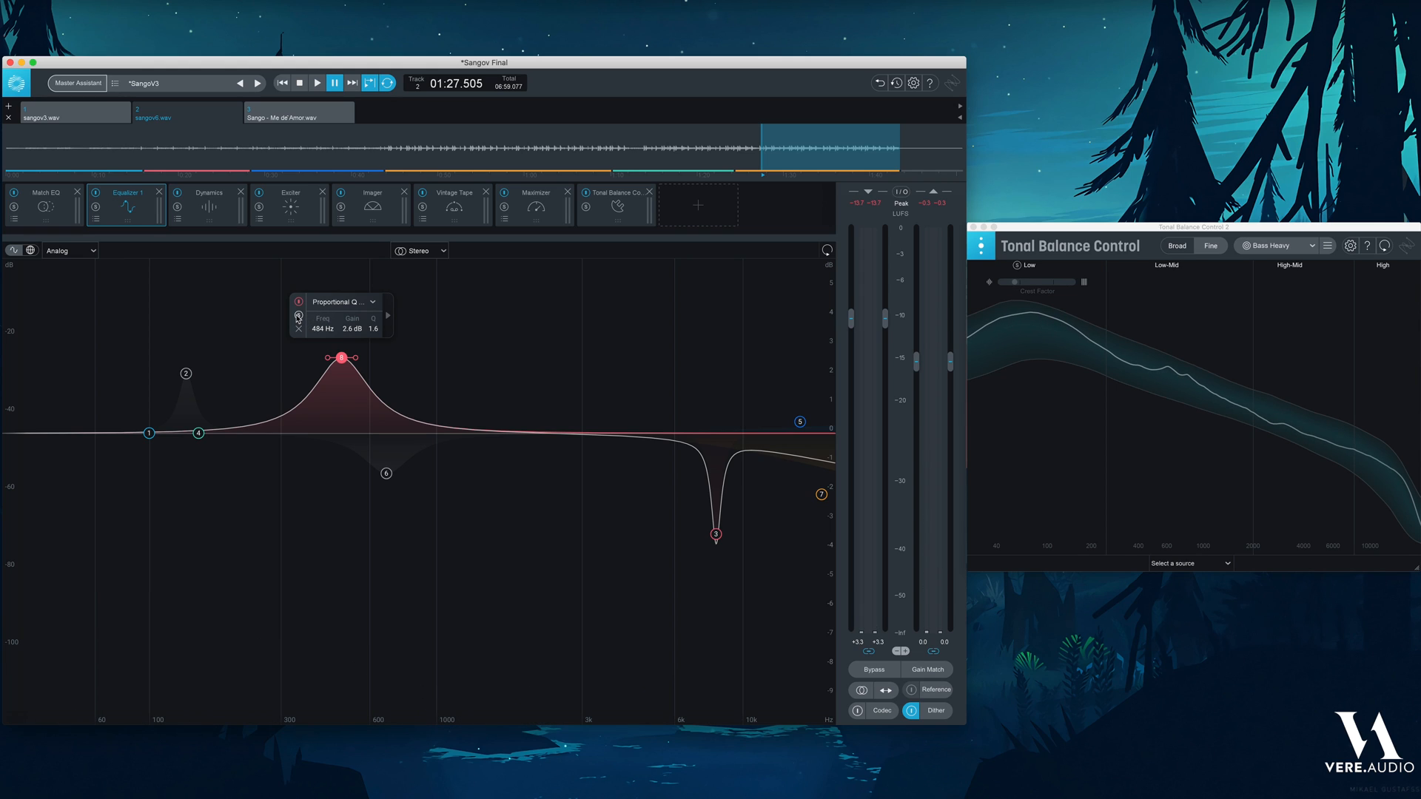
Solo the 484 Hz band in Equalizer 1, listen to its frequency range, and end the solo
left_click(298, 316)
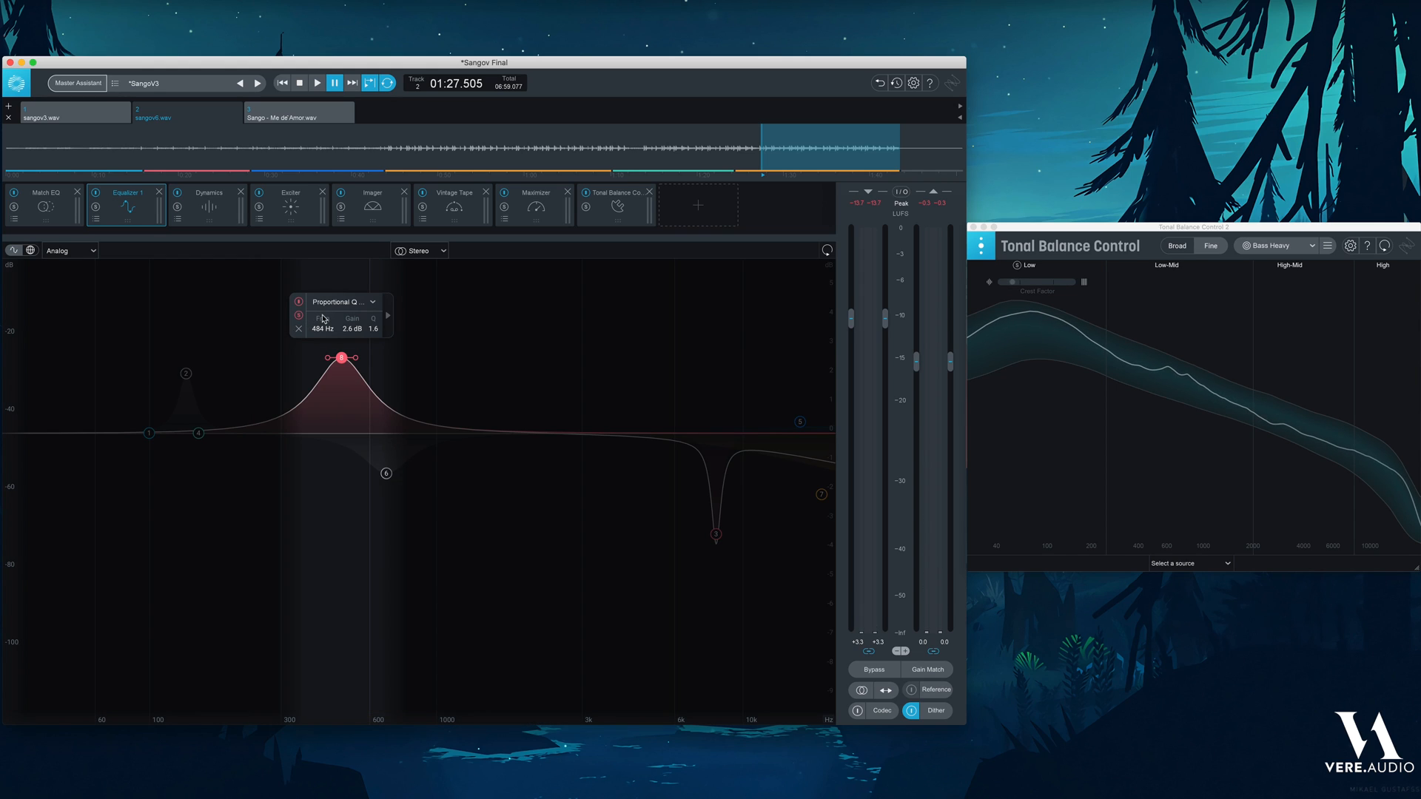
key("space")
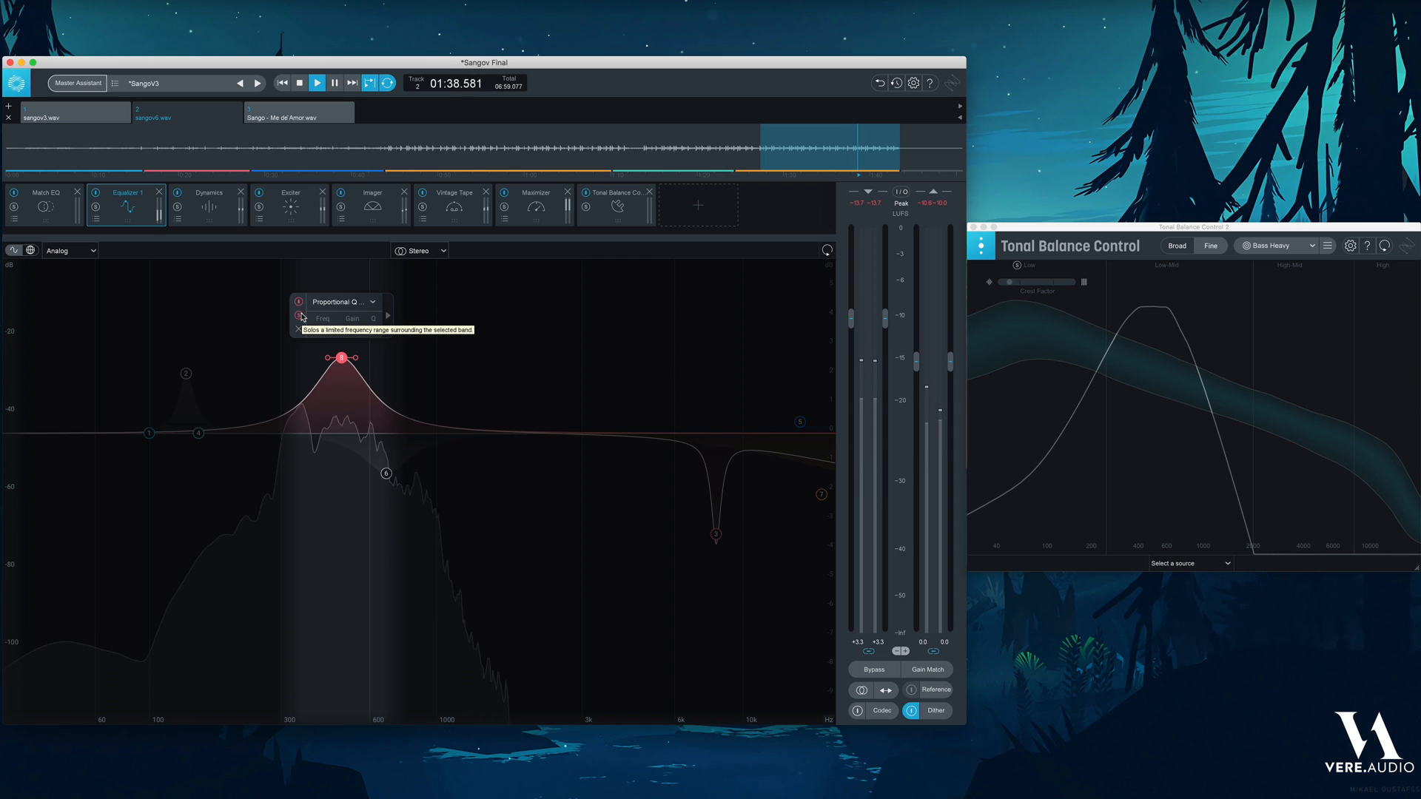
key("space")
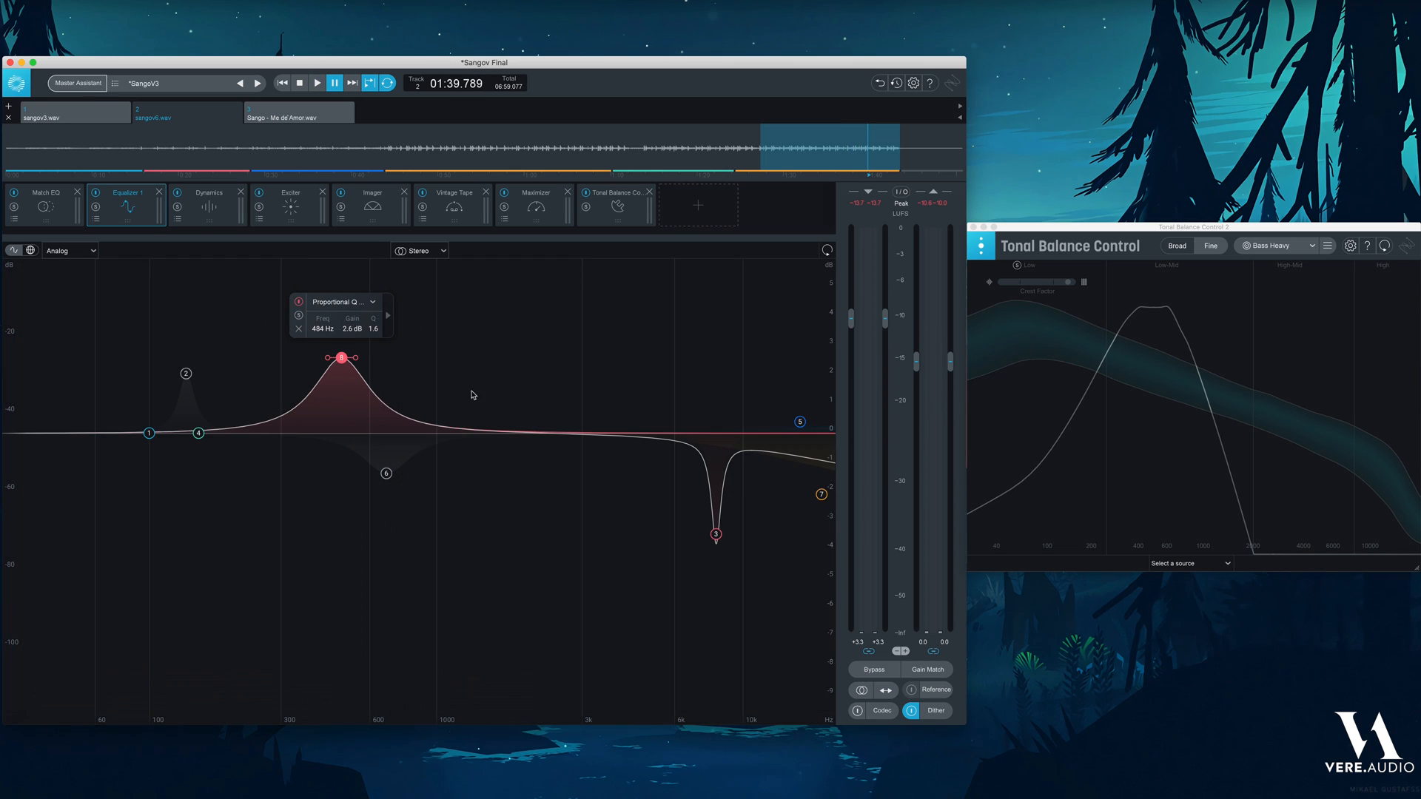
Examine Equalizer 1's narrow Bell cut at 8198 Hz and compare the master during playback with it disabled and enabled
left_click(715, 535)
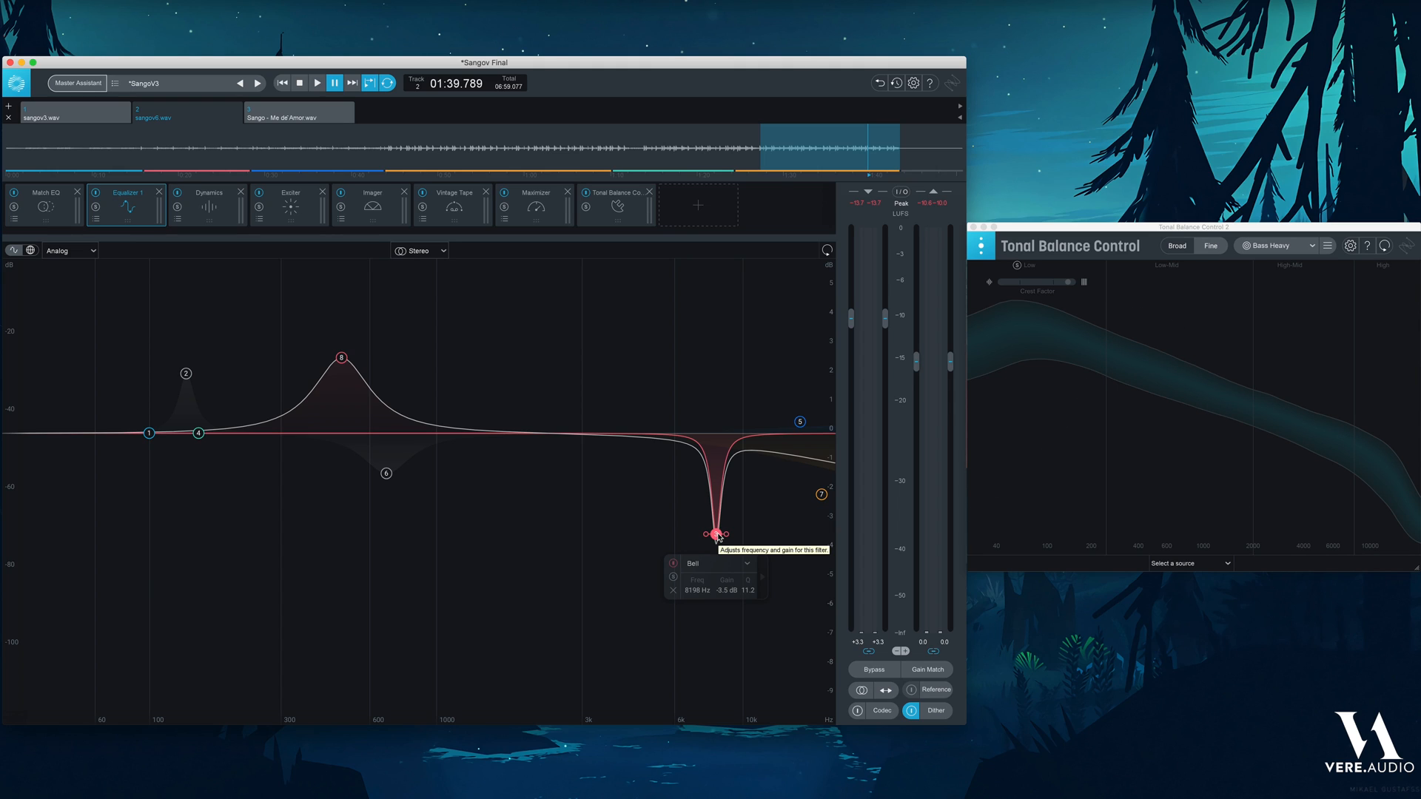
left_click(671, 564)
key("space")
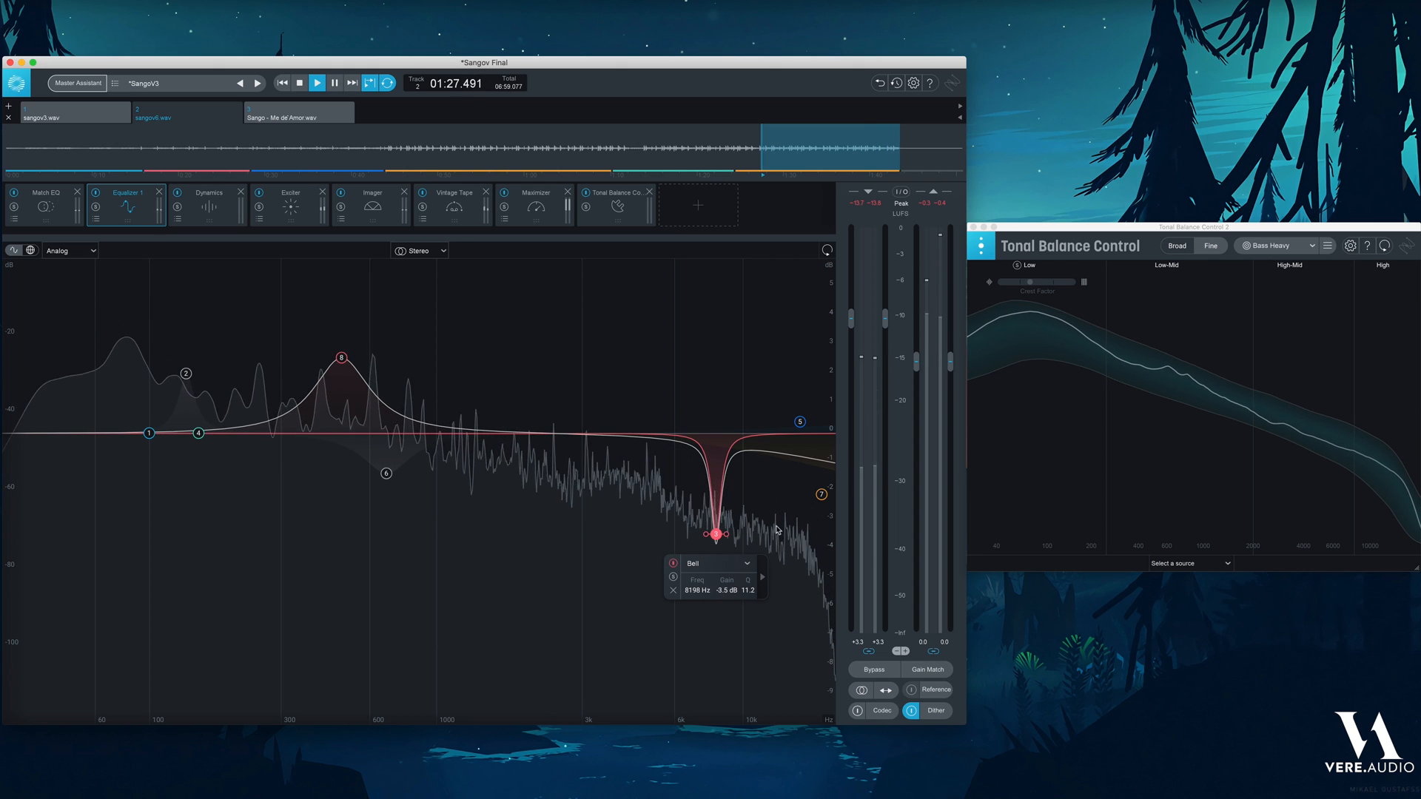
left_click(672, 563)
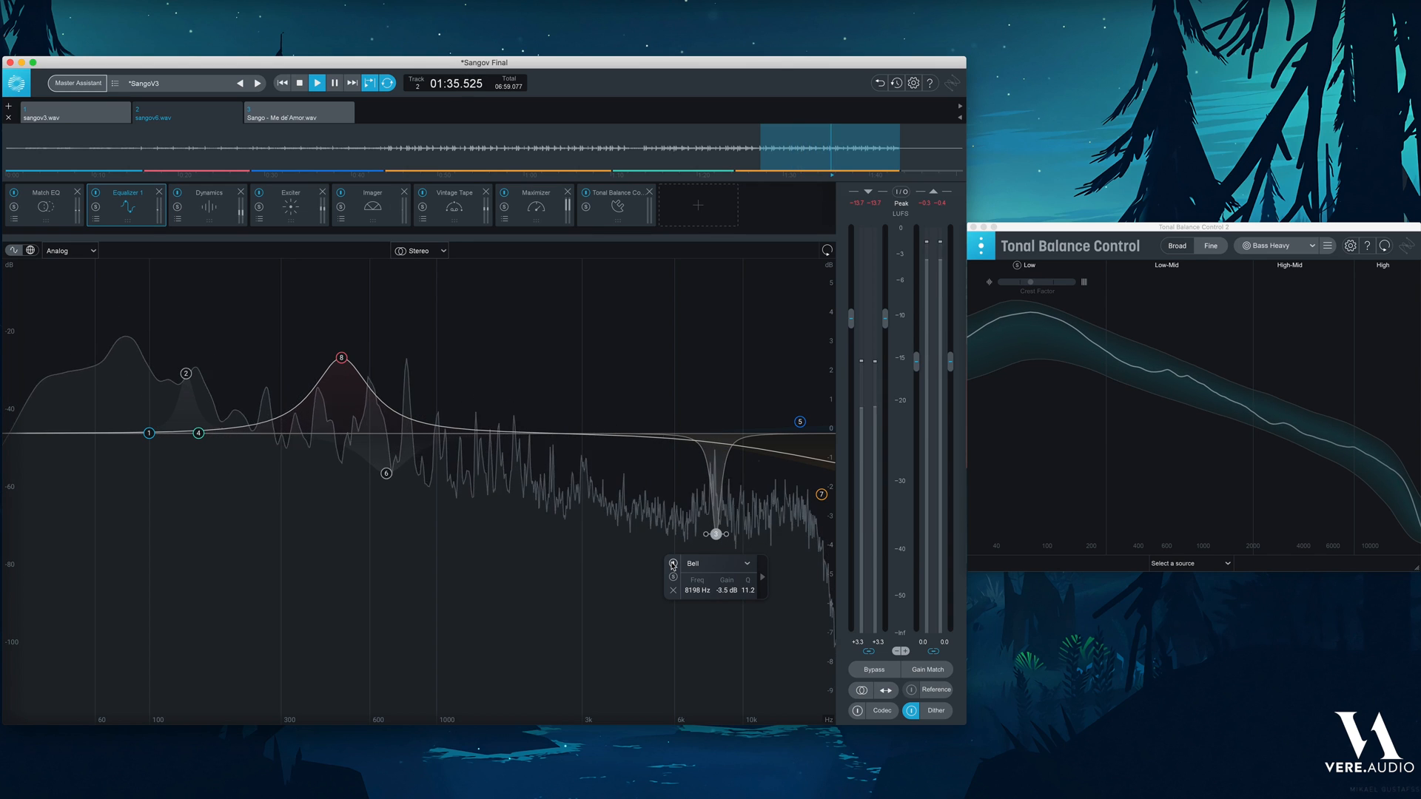
left_click(672, 563)
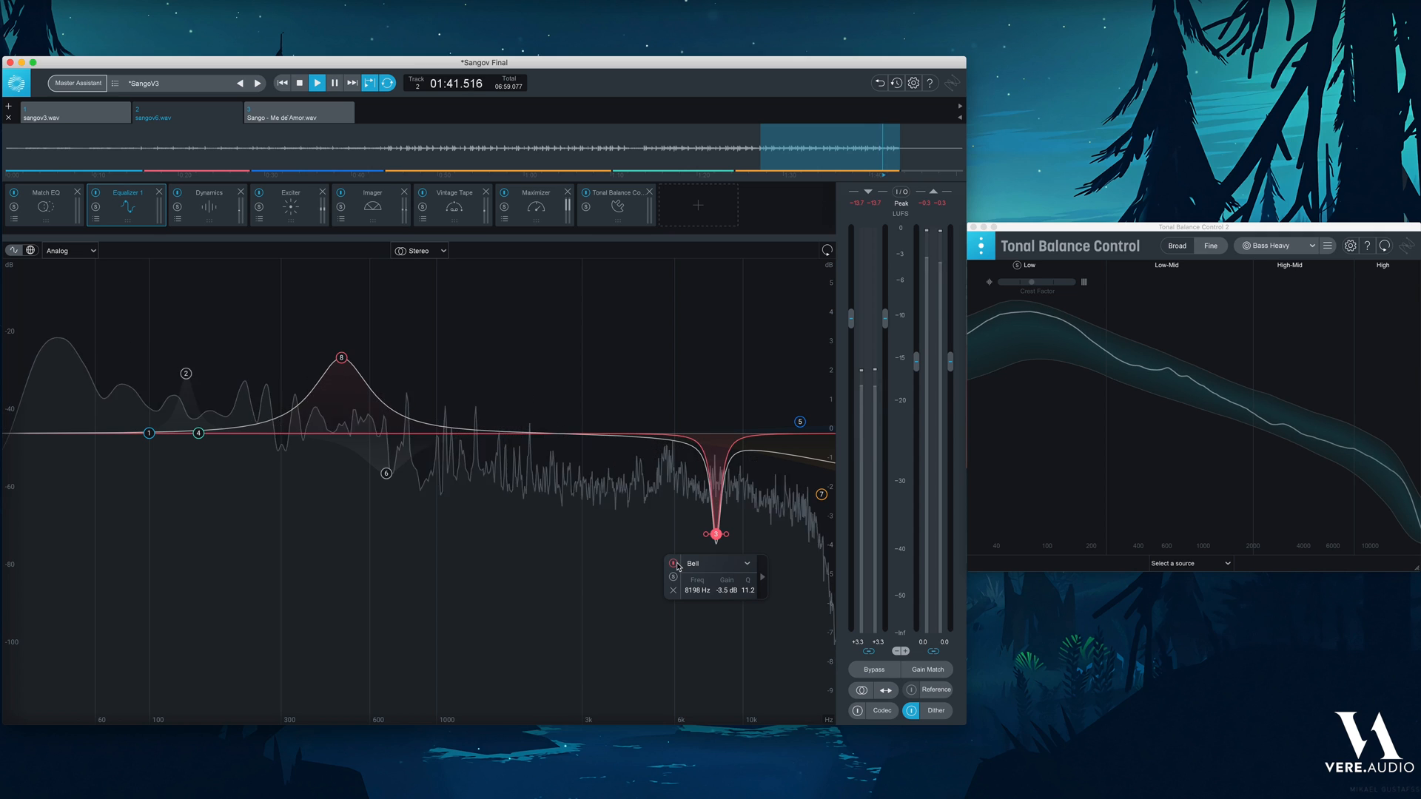
key("space")
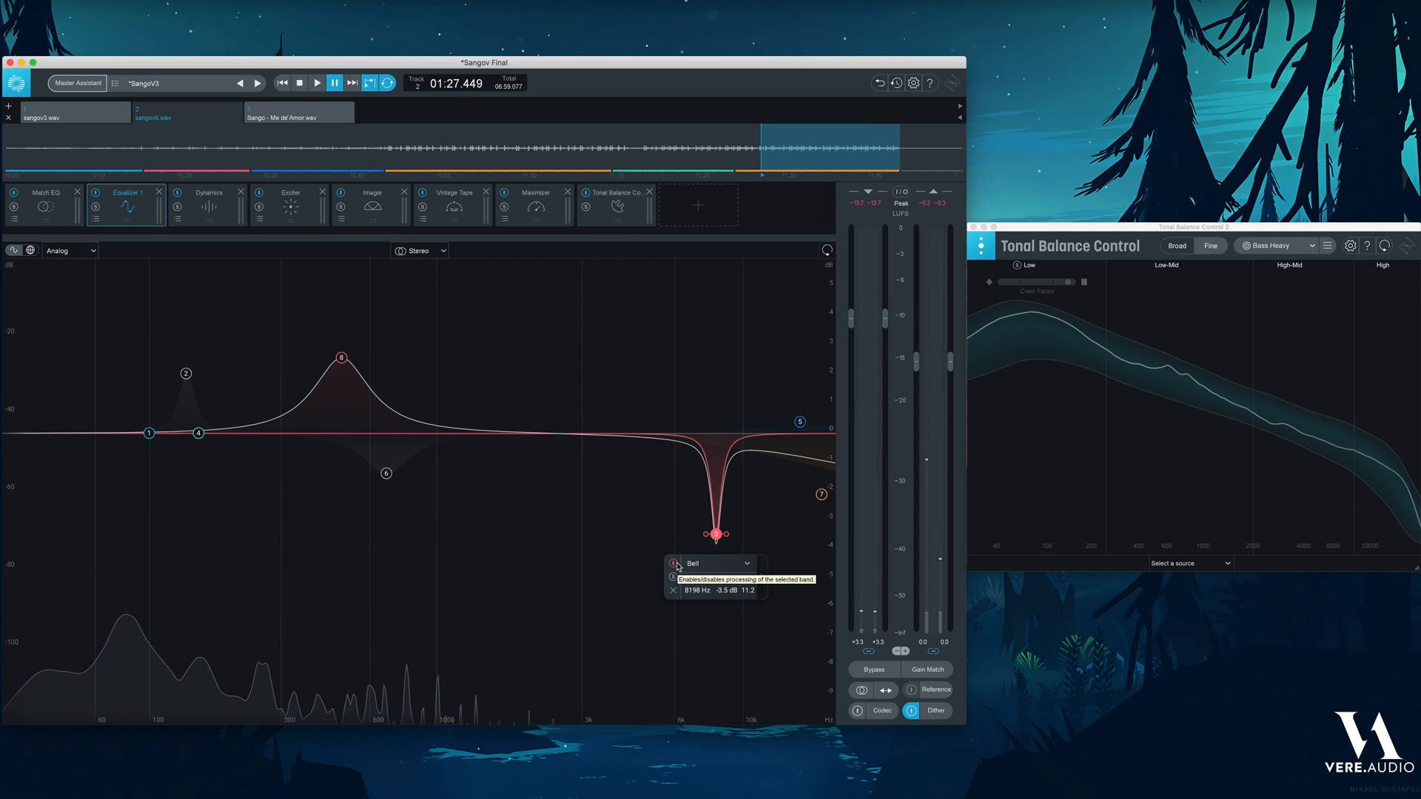
Examine the 18086 Hz Baxandall Treble band and compare the master during playback with it disabled and enabled
left_click(798, 455)
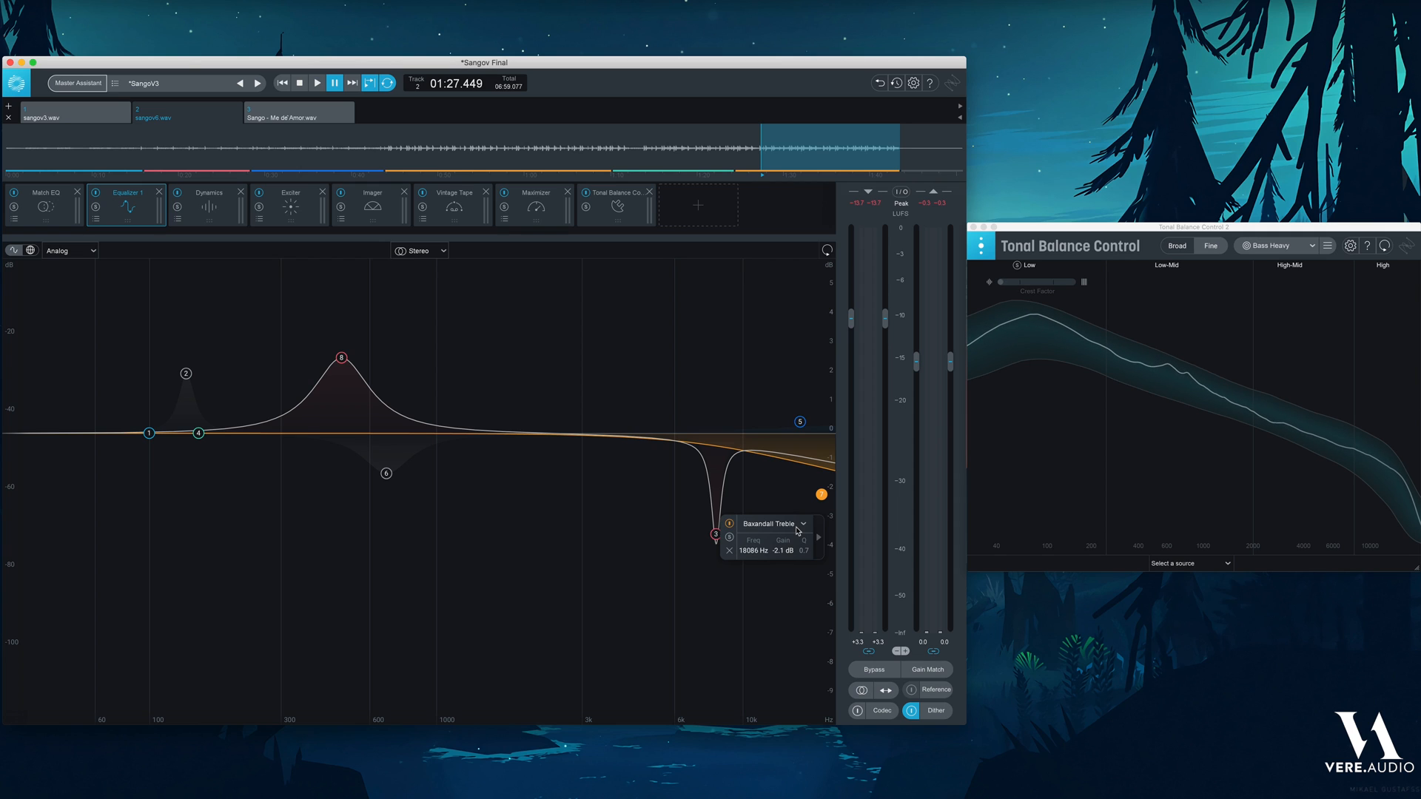
key("space")
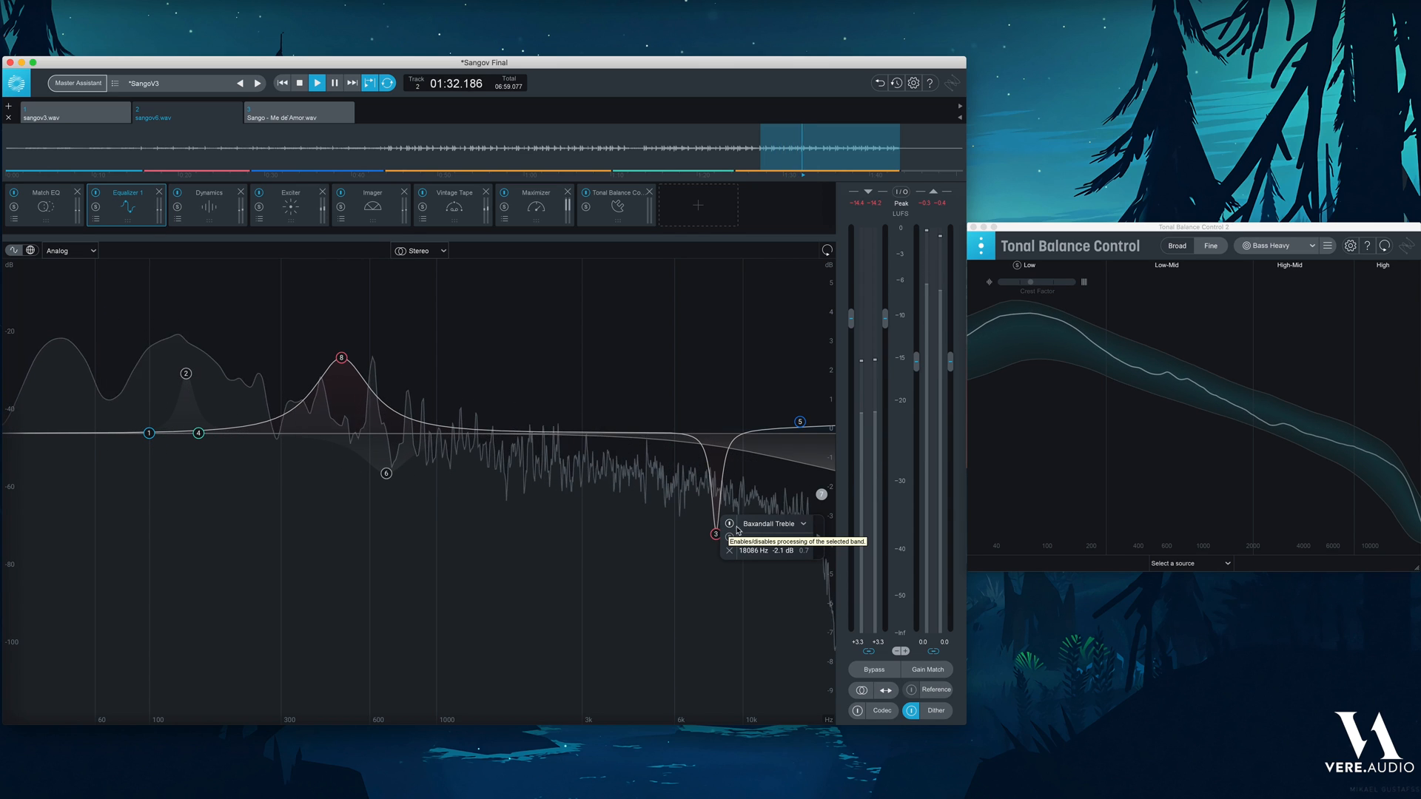
left_click(728, 525)
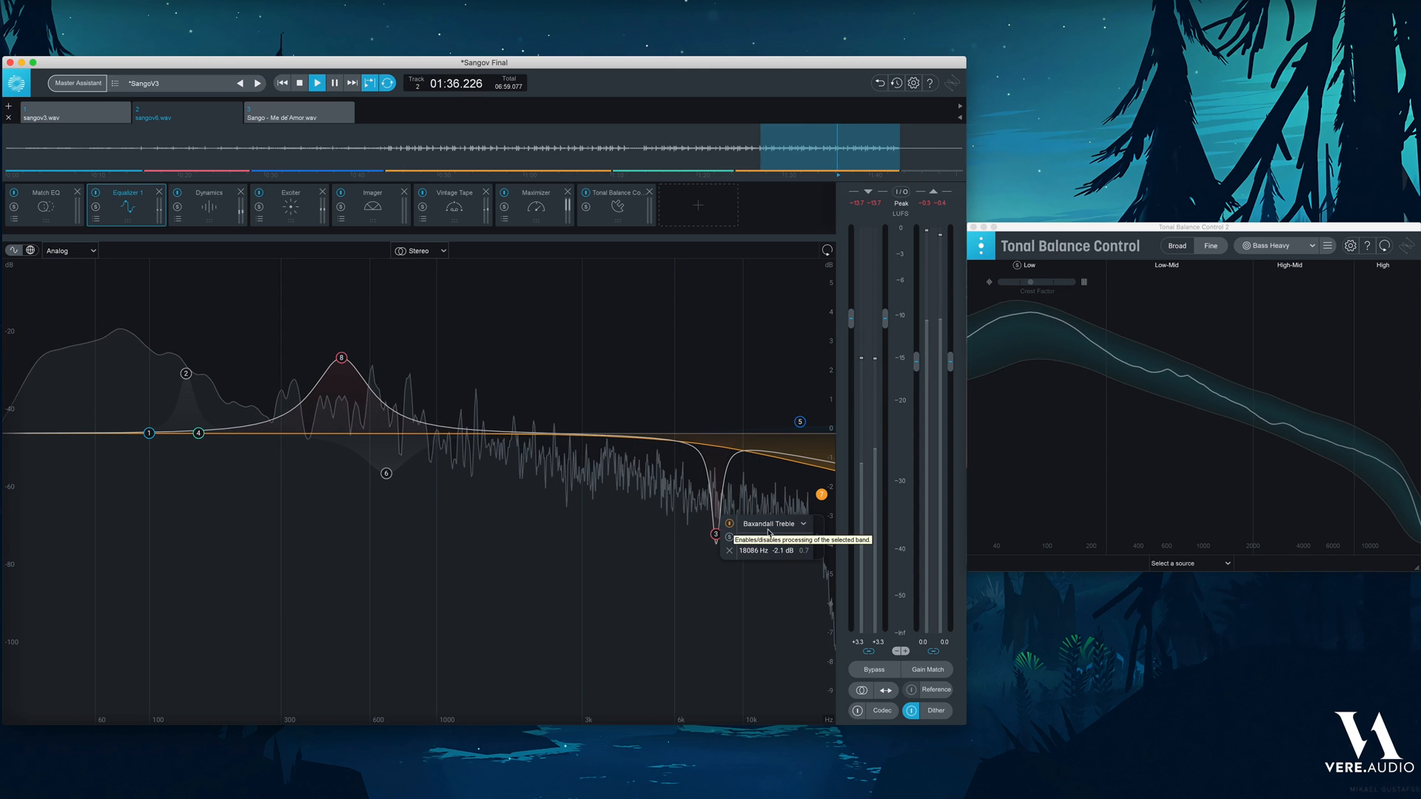
left_click(729, 524)
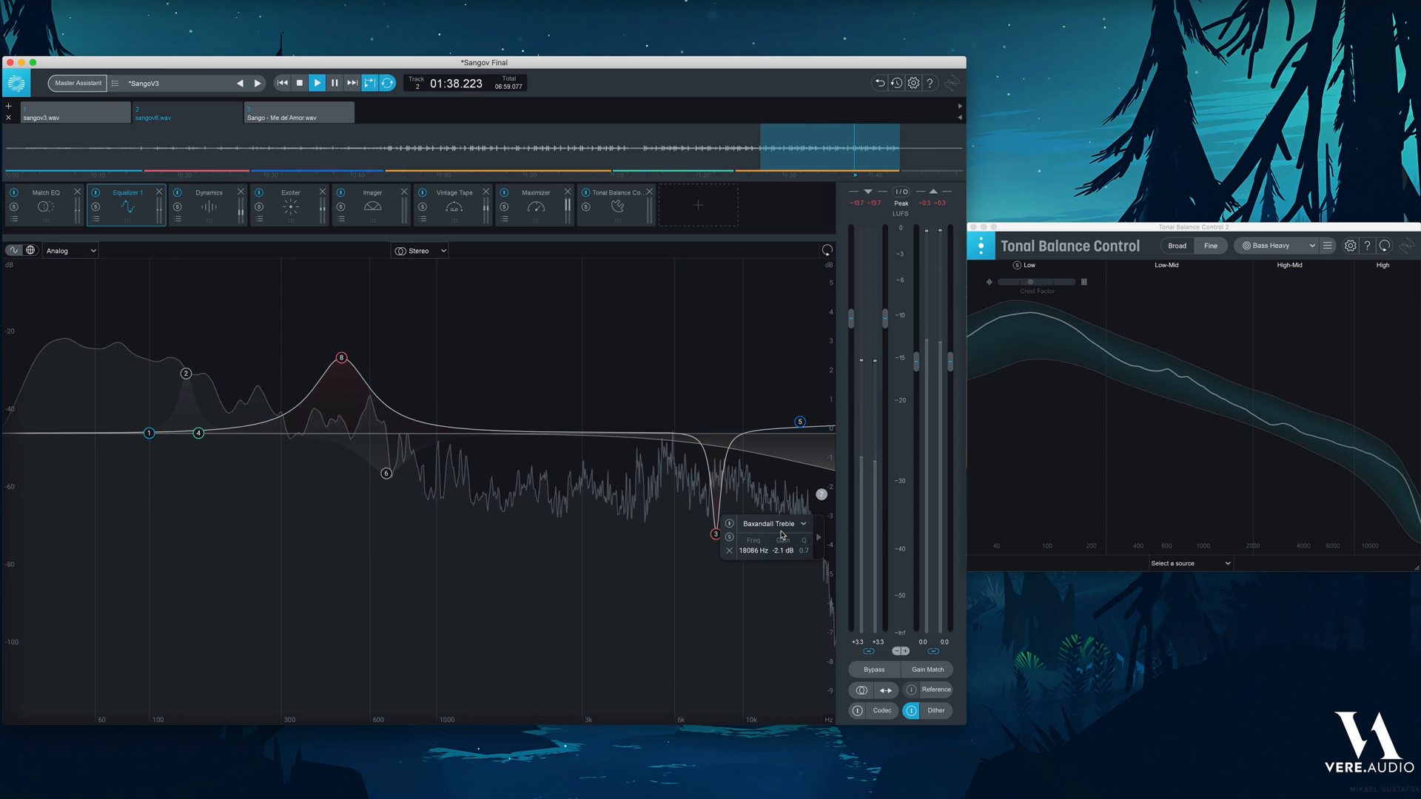
left_click(730, 524)
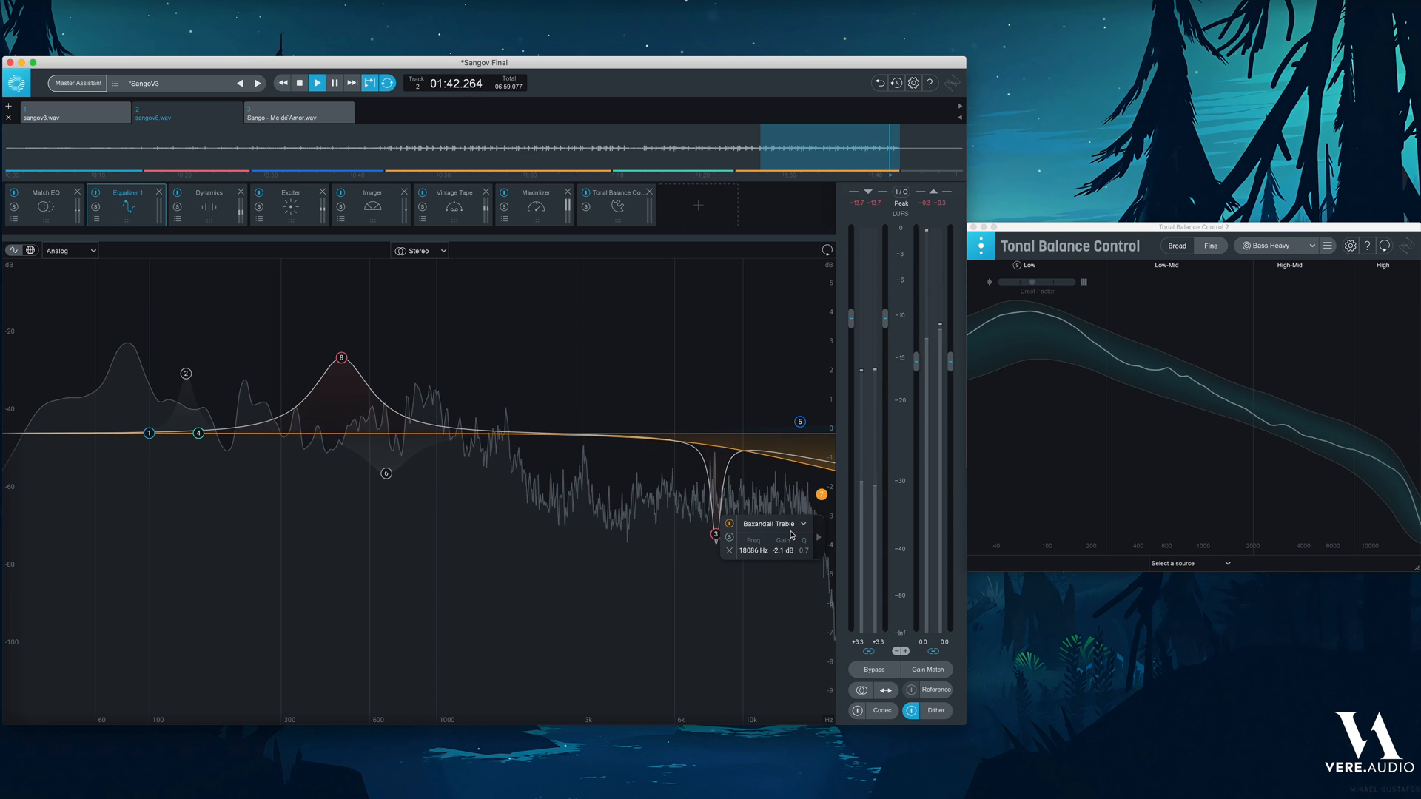
key("space")
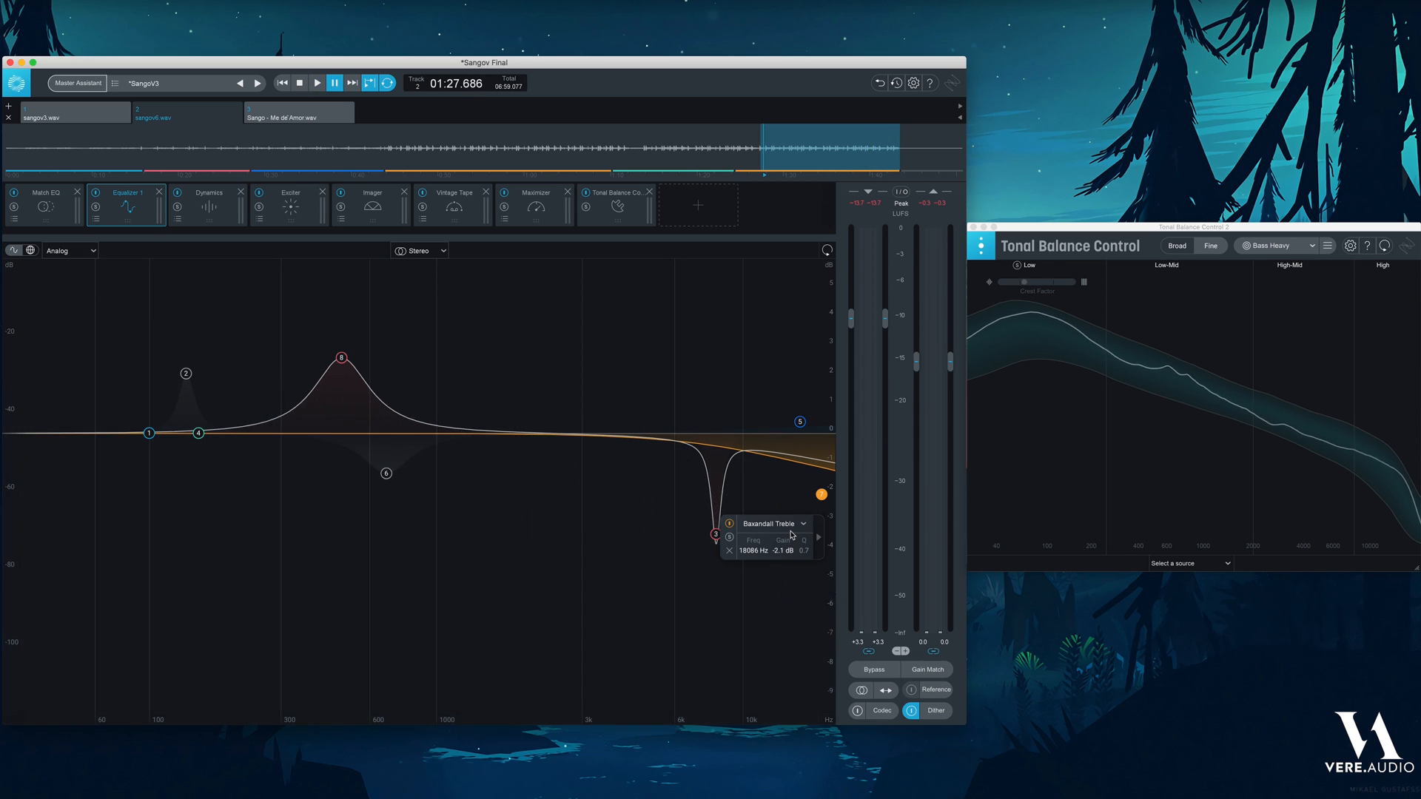
Compare the looped section with the whole Equalizer 1 module bypassed and active several times, and stop playback with it active
left_click(95, 193)
key("space")
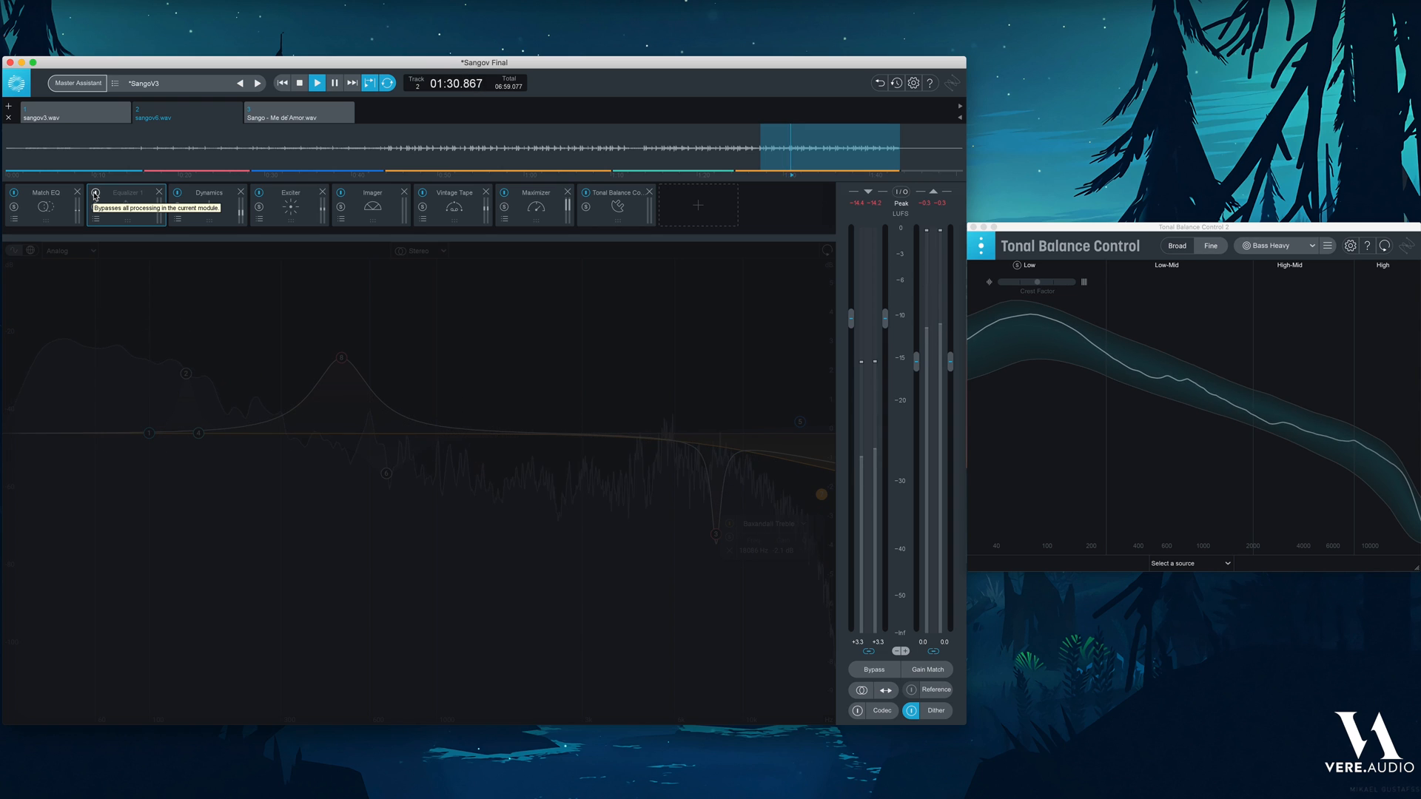
left_click(95, 193)
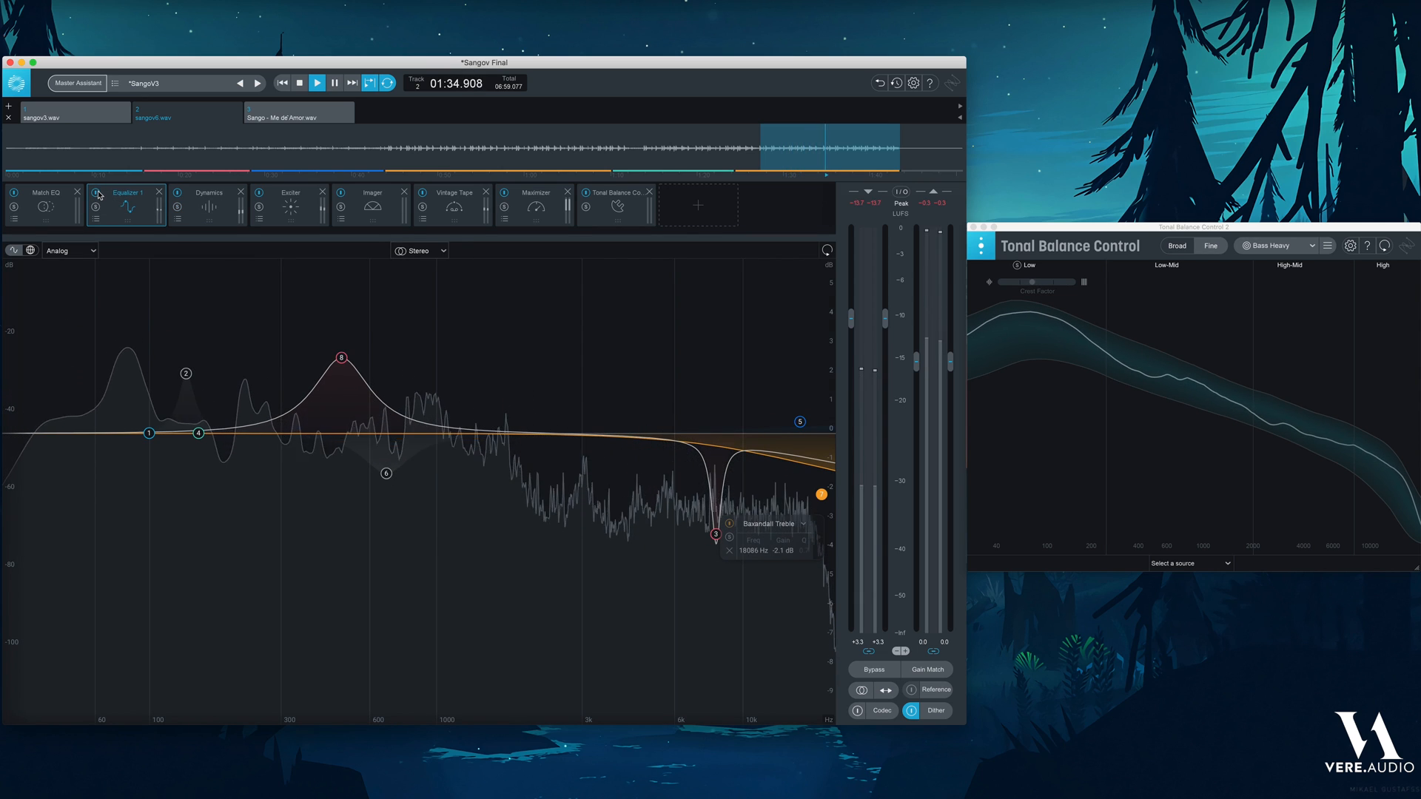
left_click(96, 194)
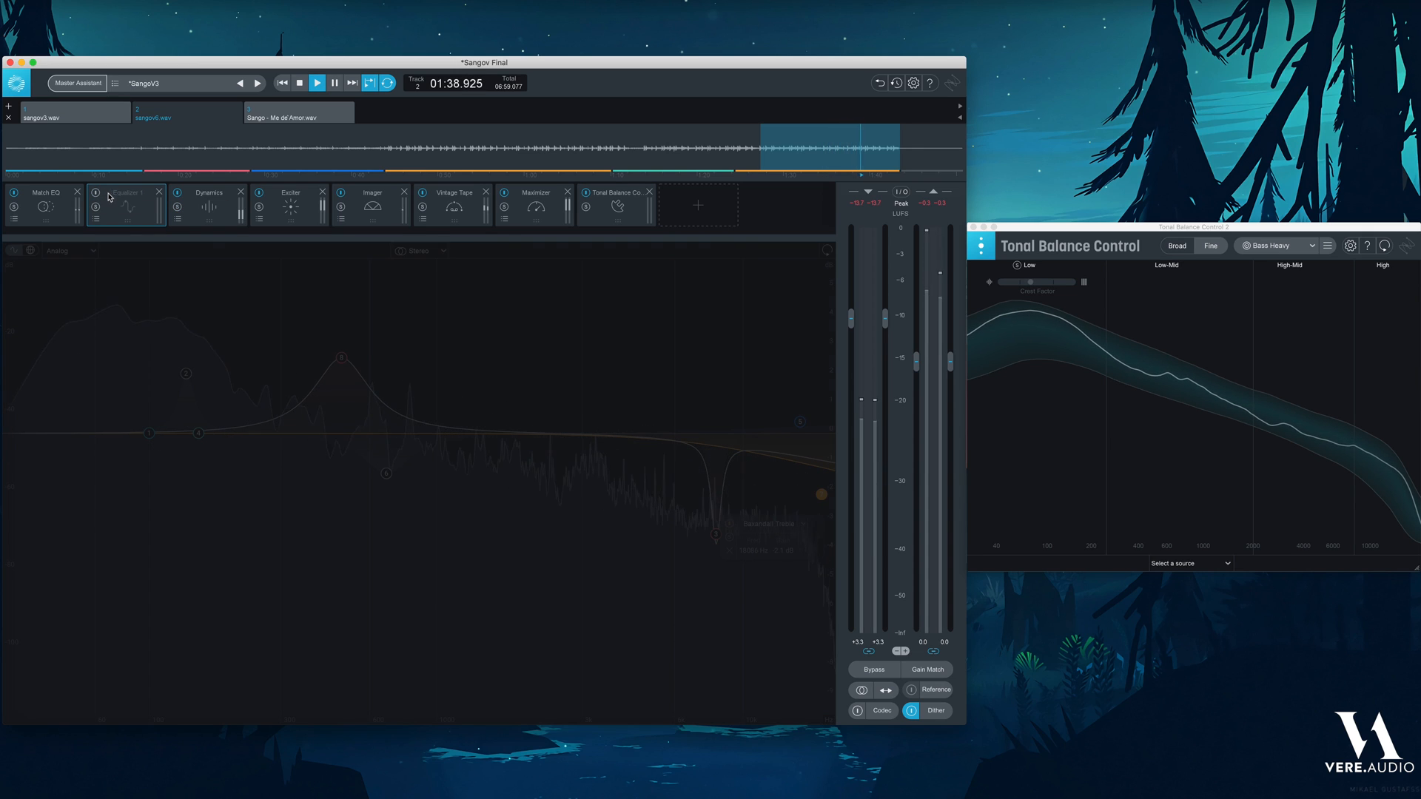
left_click(97, 193)
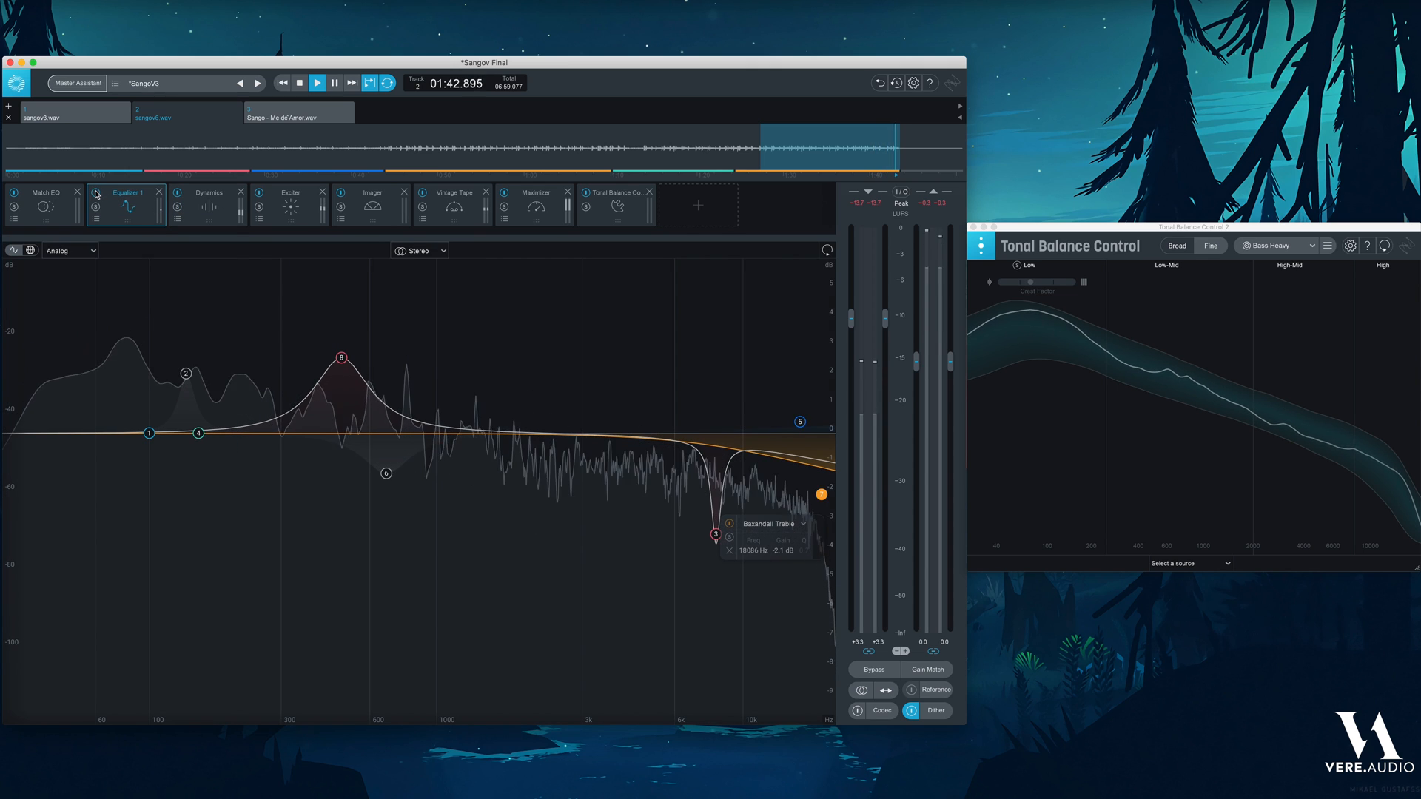
double_click(116, 194)
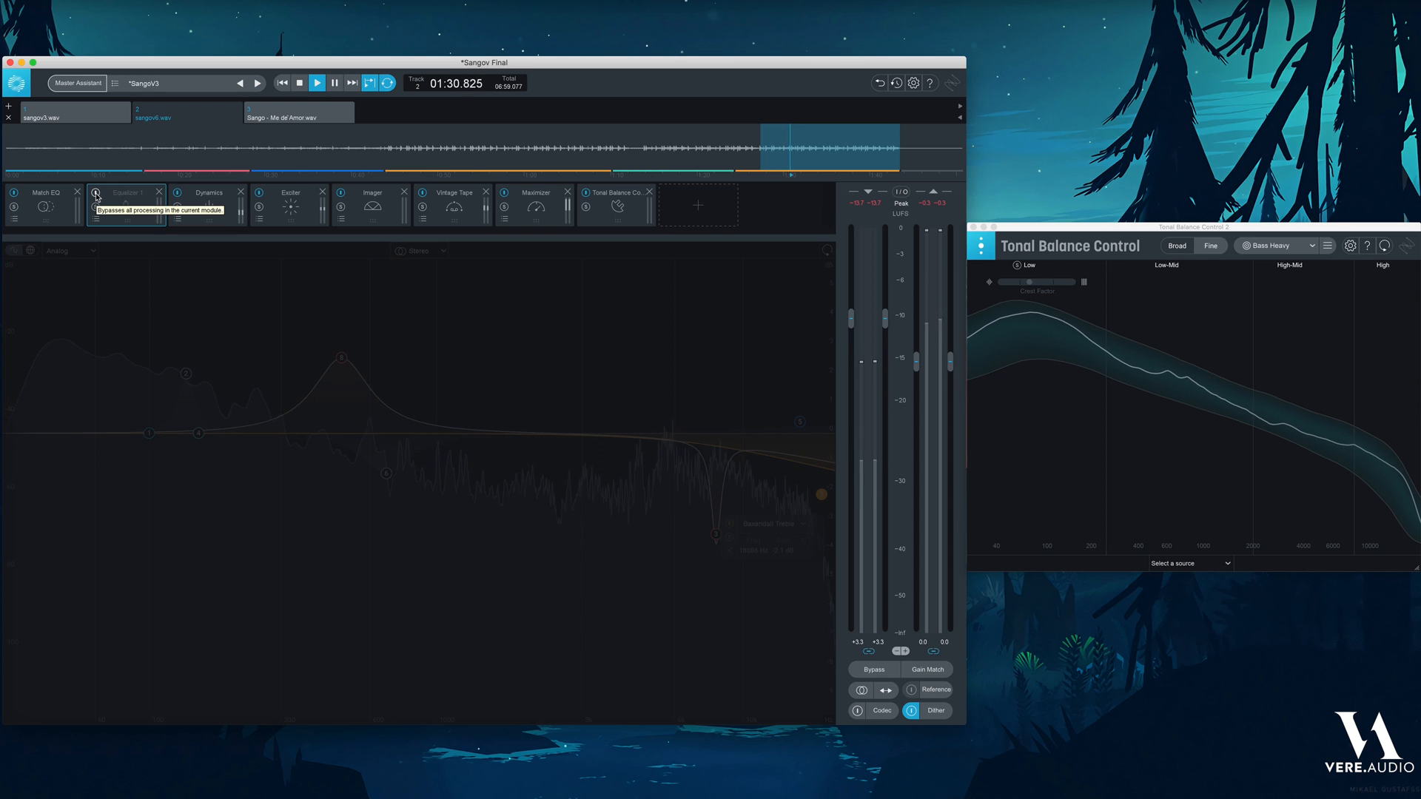
left_click(96, 193)
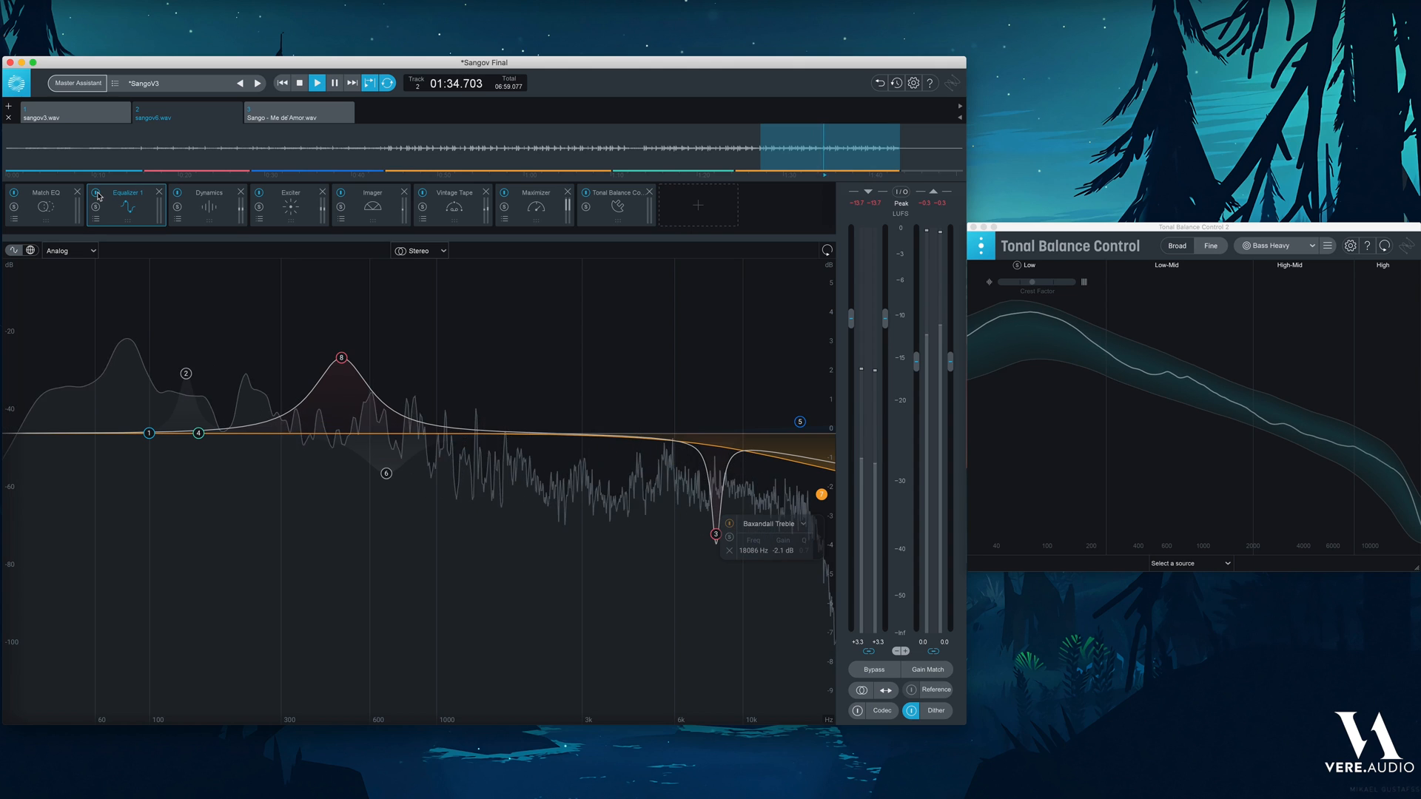
left_click(96, 193)
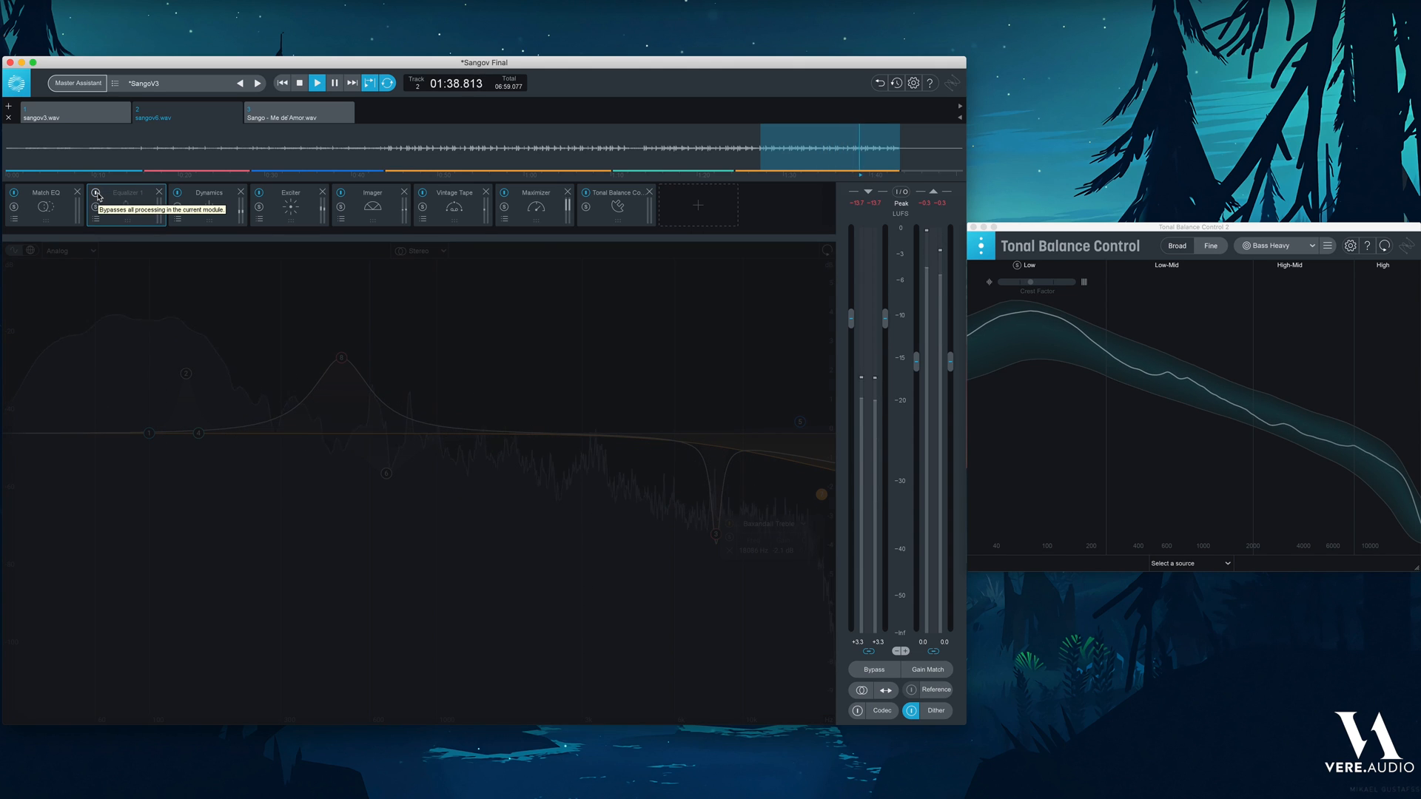
left_click(96, 194)
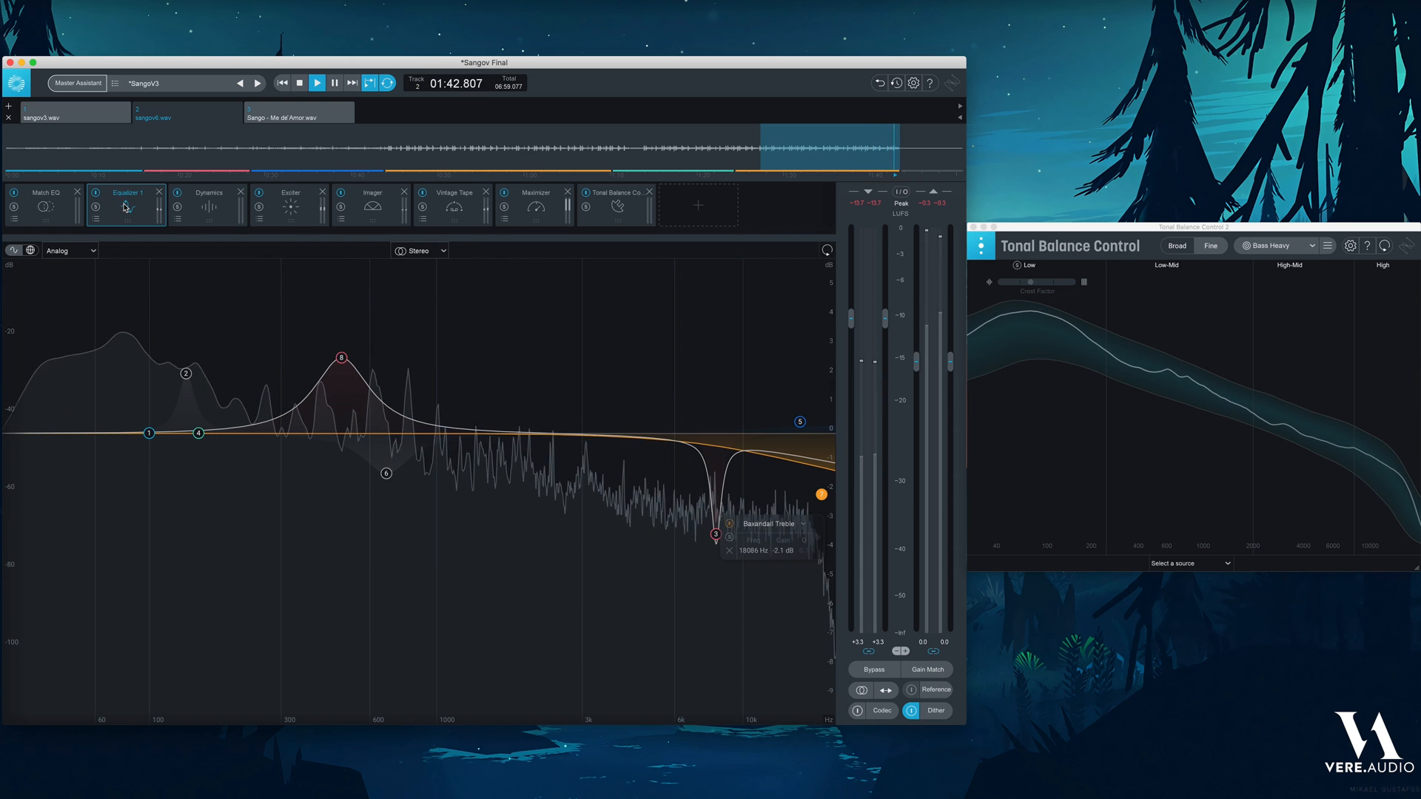
key("space")
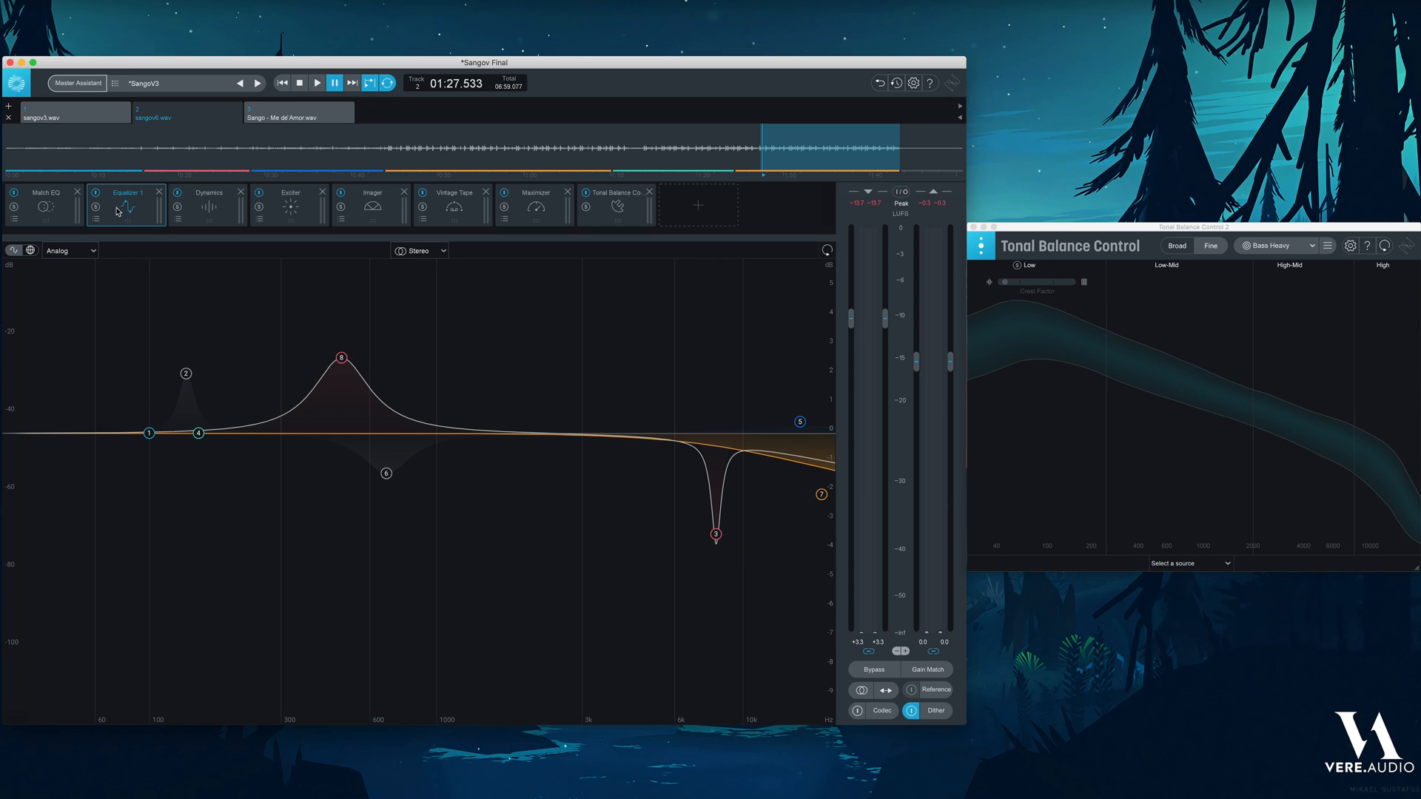
Open the Dynamics module and examine the compressor and limiter settings of its two frequency bands
left_click(199, 215)
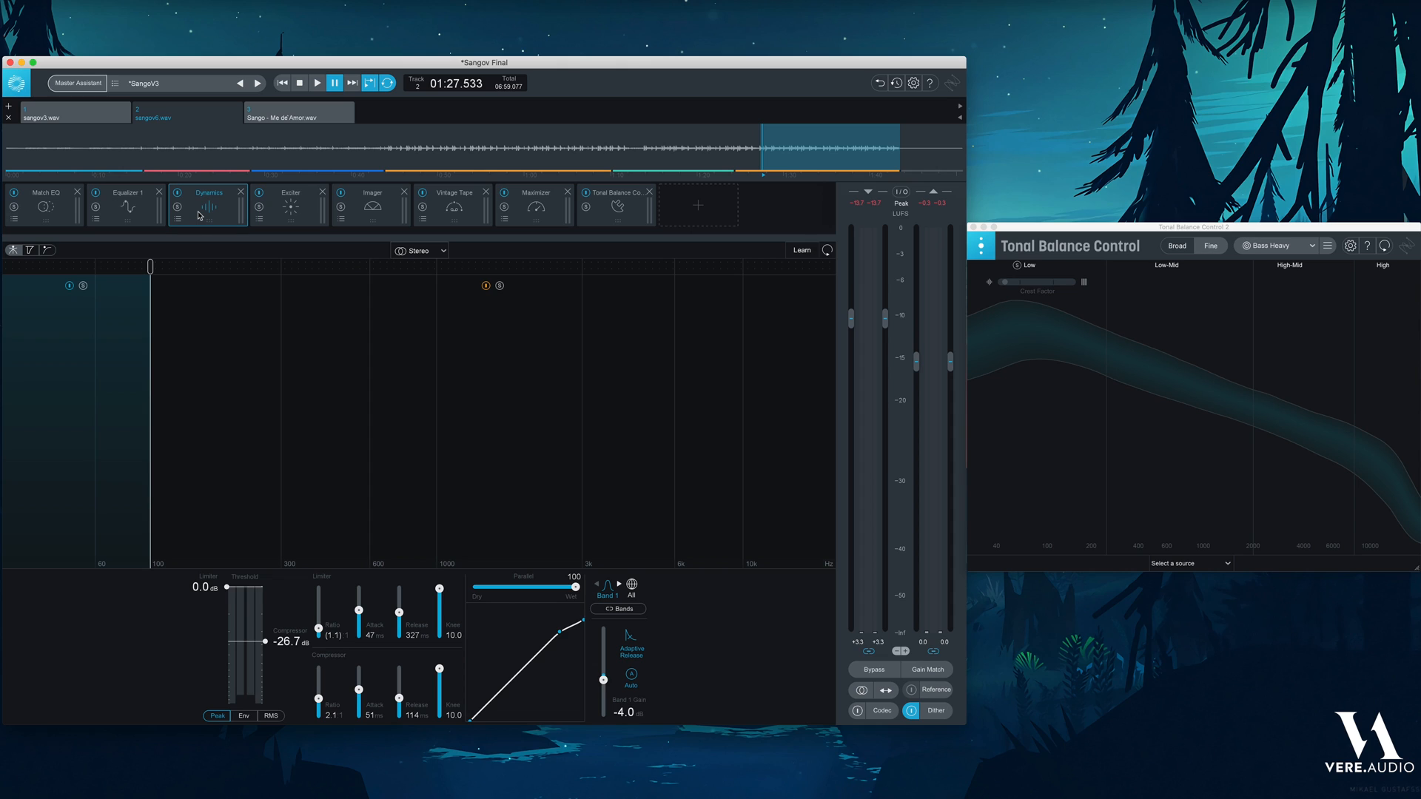
left_click(241, 370)
left_click(117, 373)
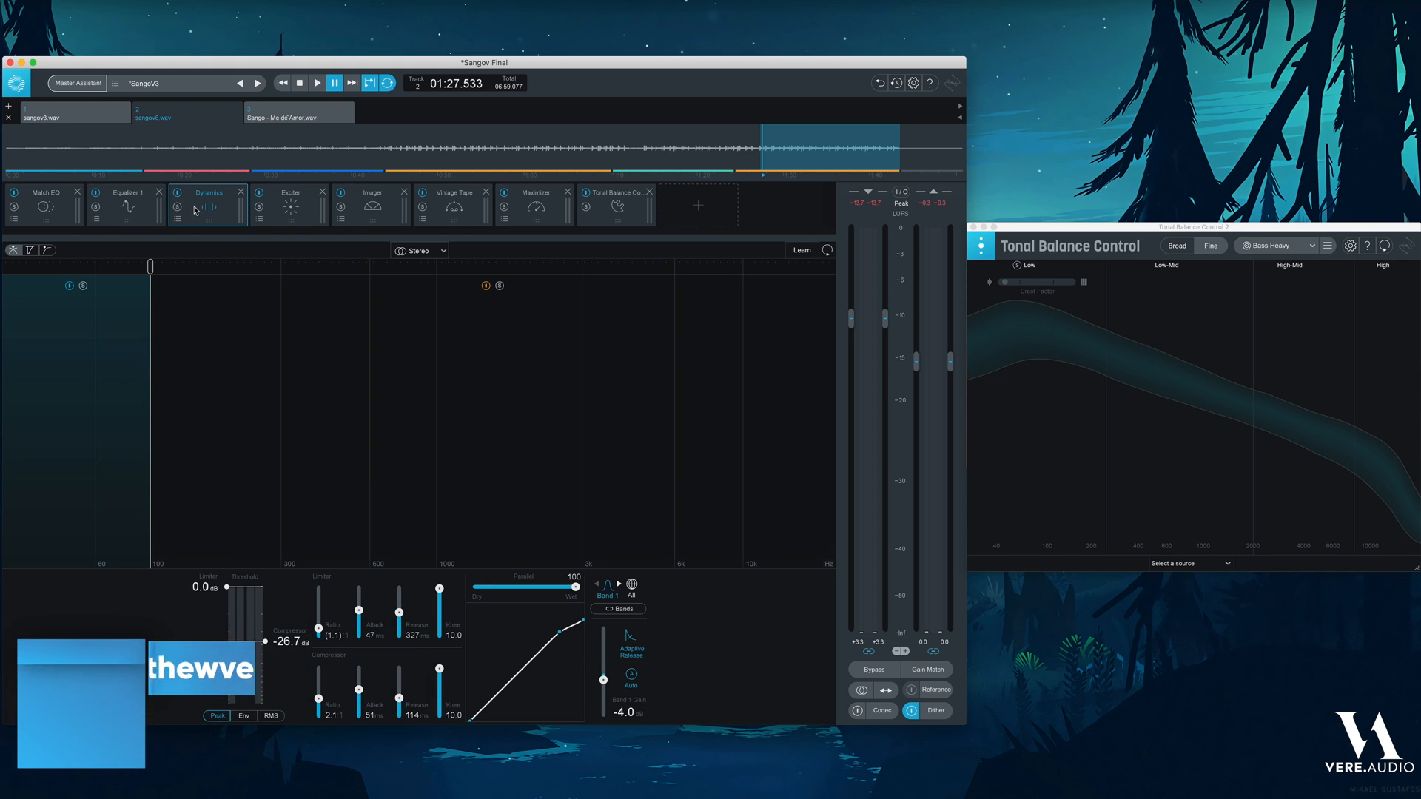
Play the looped section, compare it with the Dynamics module bypassed and active twice, and stop playback with it active
key("space")
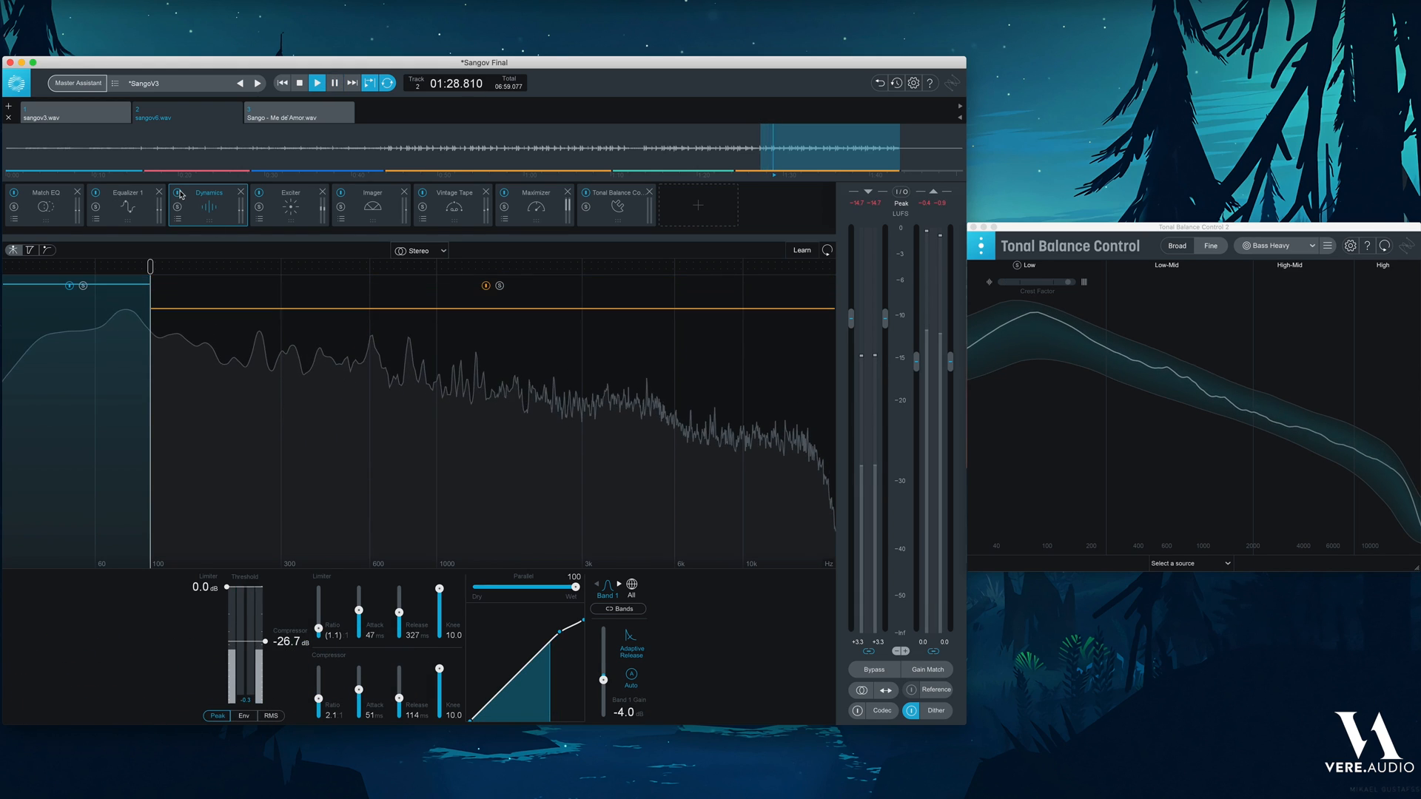
left_click(178, 193)
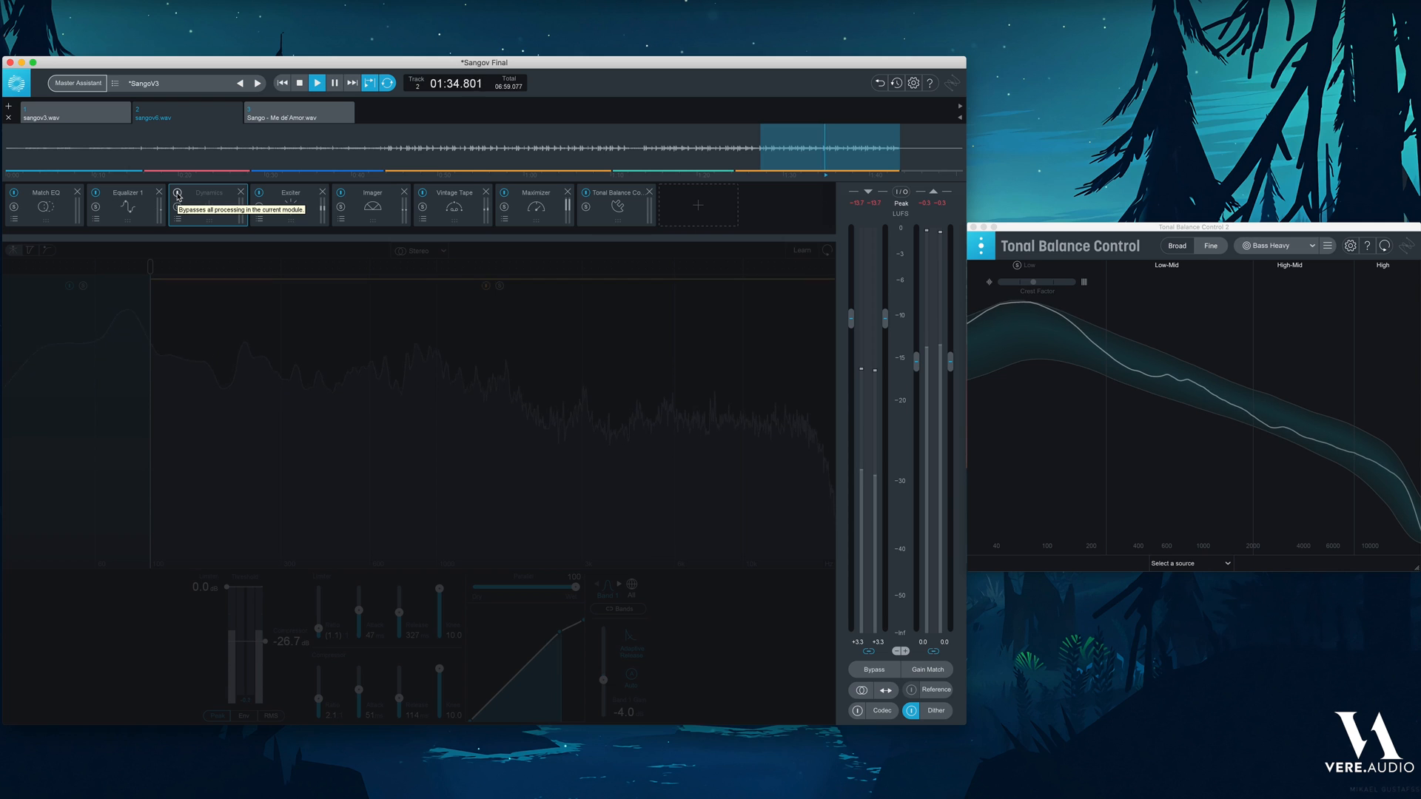
left_click(177, 194)
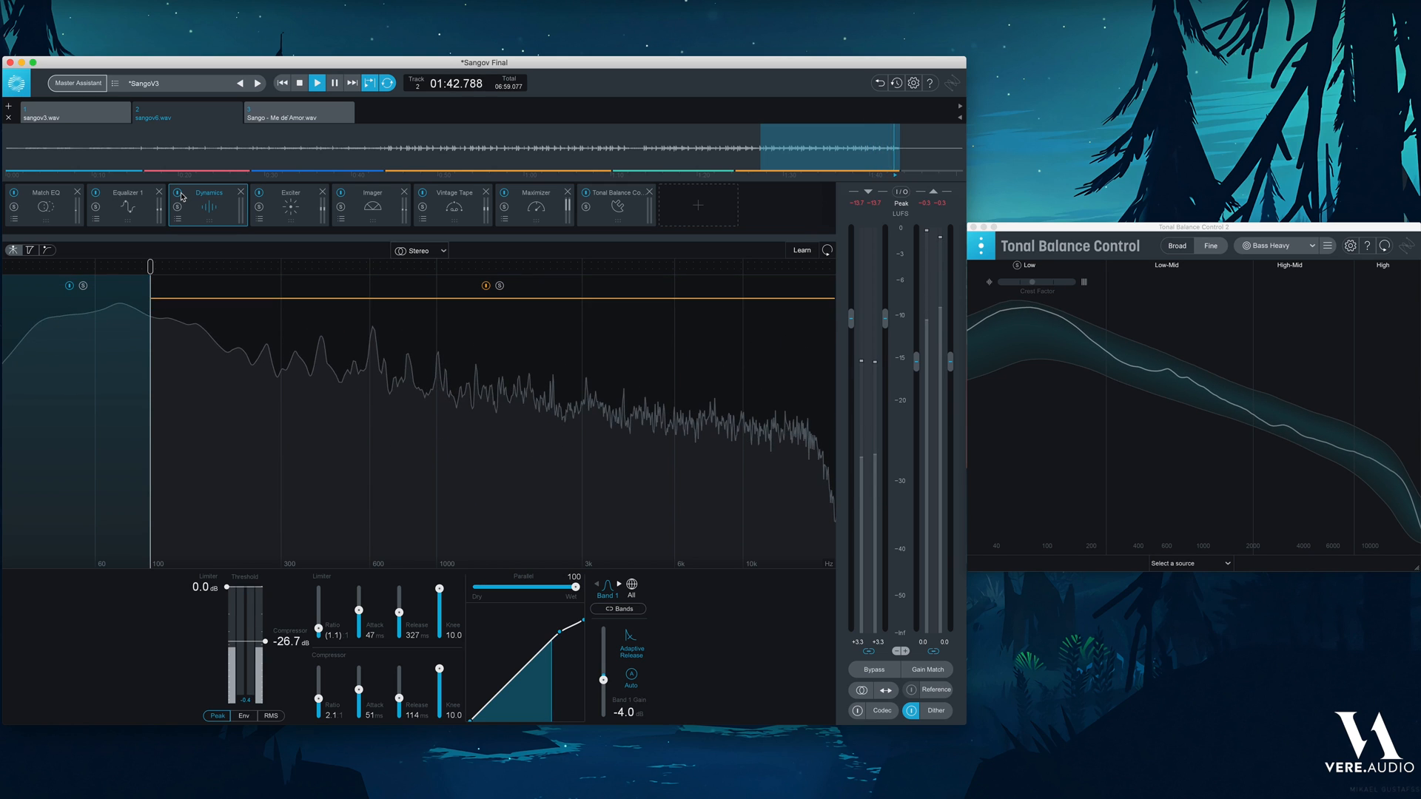
left_click(181, 196)
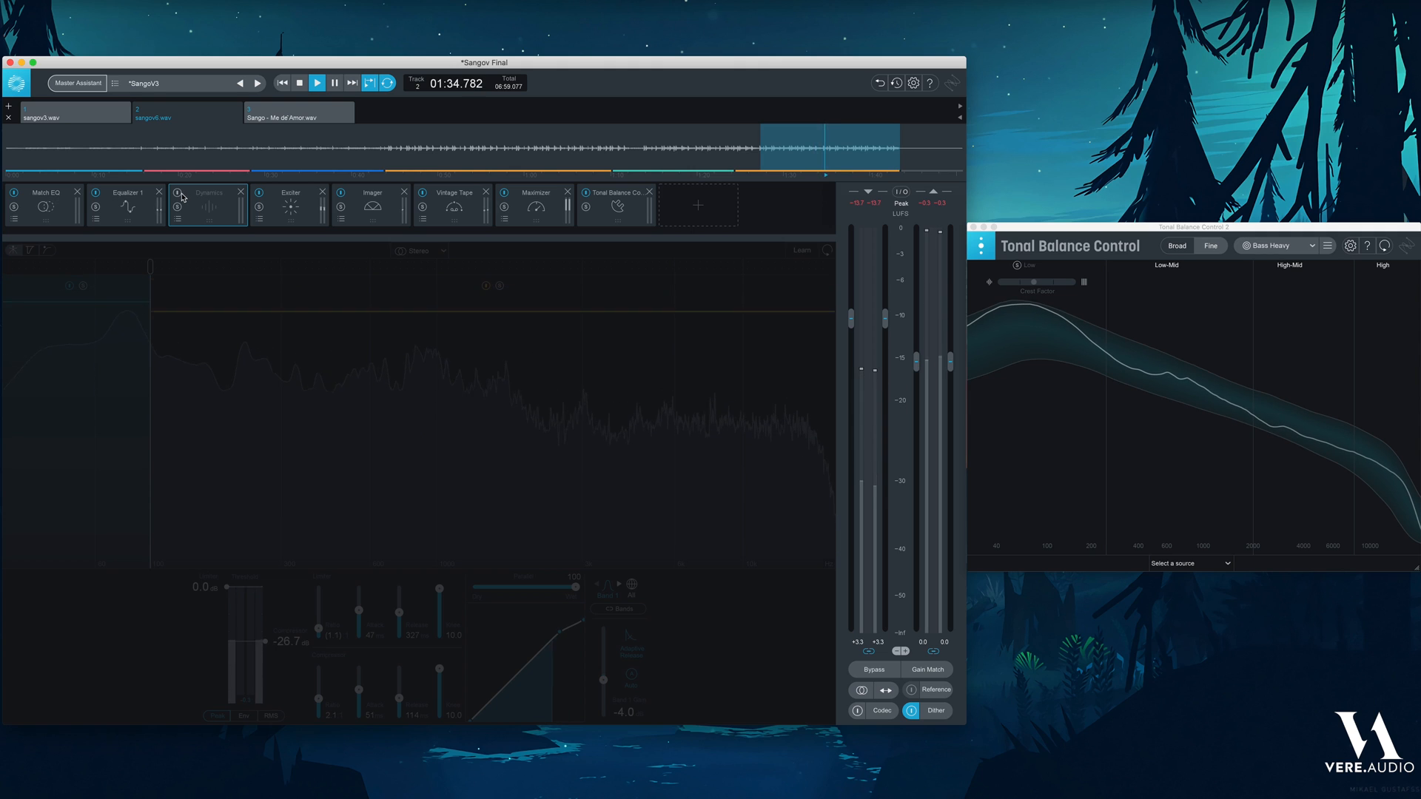
left_click(178, 193)
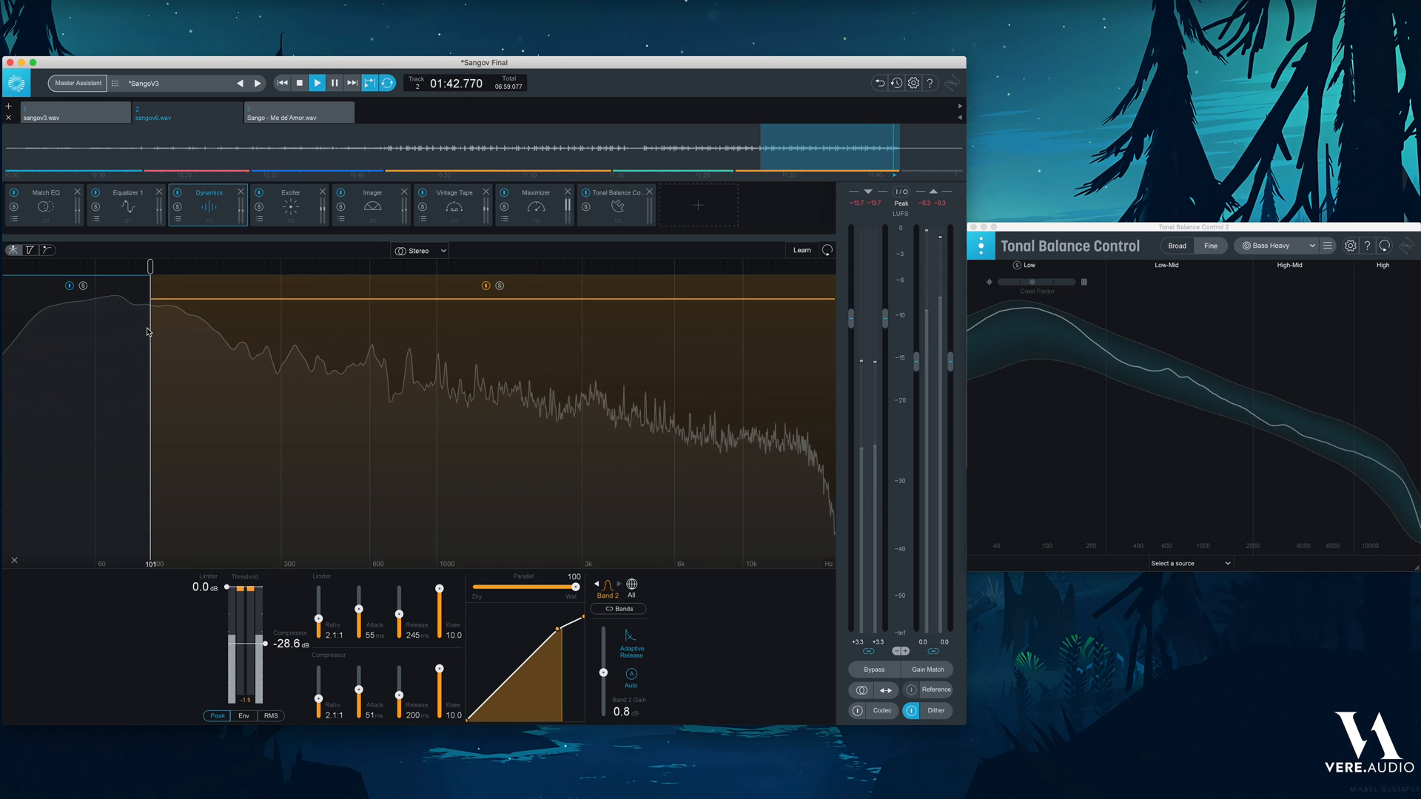
key("space")
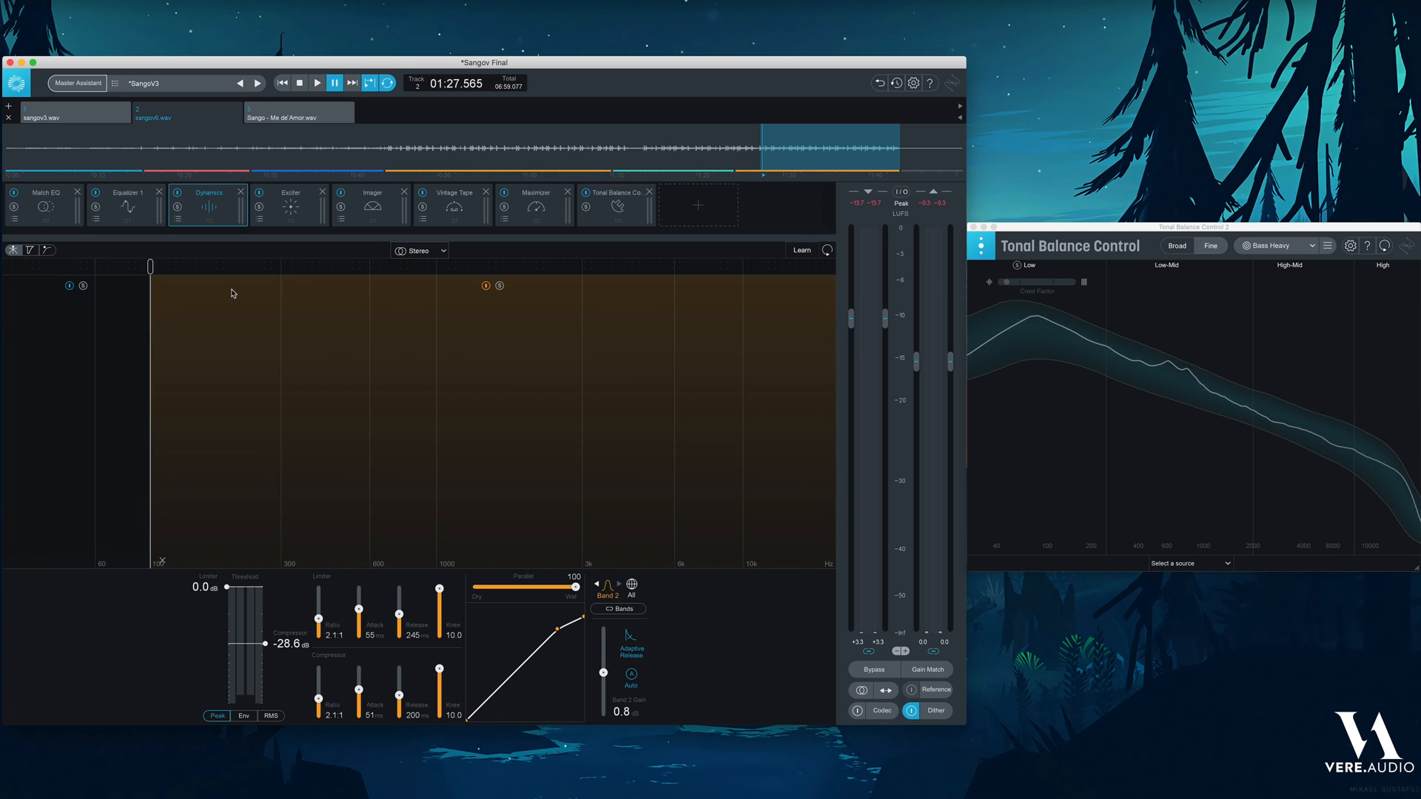
Open the Exciter module and reselect the track's last section from about 01:27 as the loop region
left_click(291, 211)
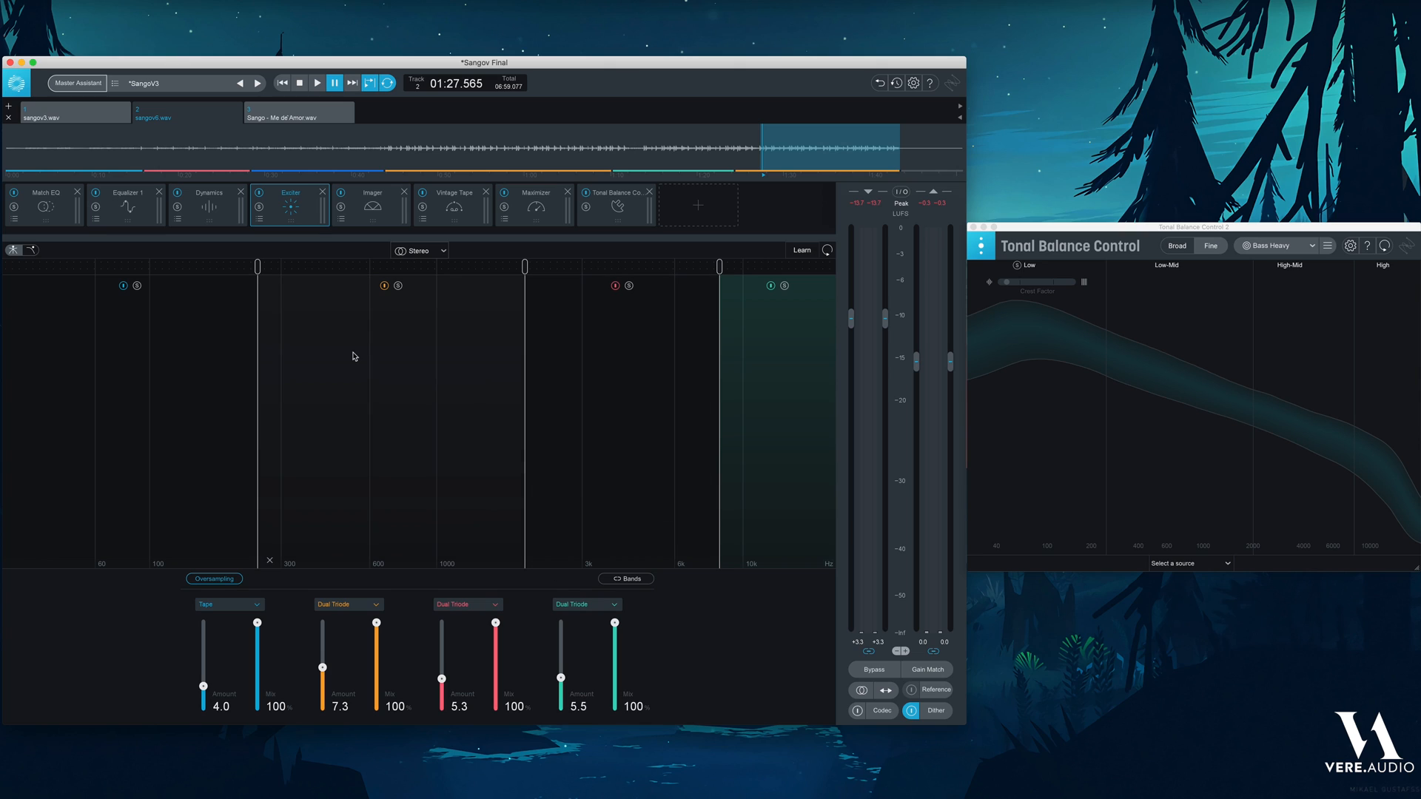
left_click(762, 155)
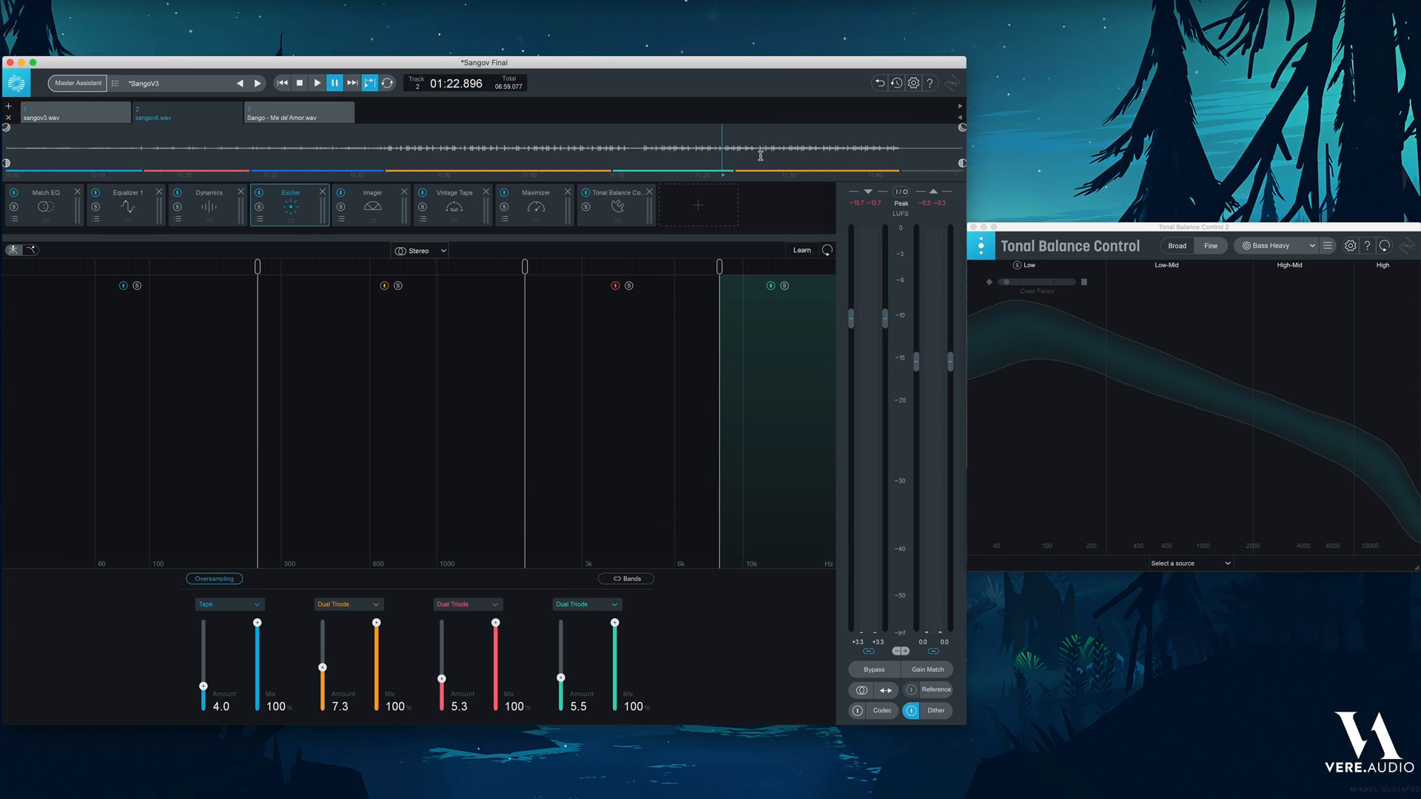
left_click_drag(758, 149, 902, 151)
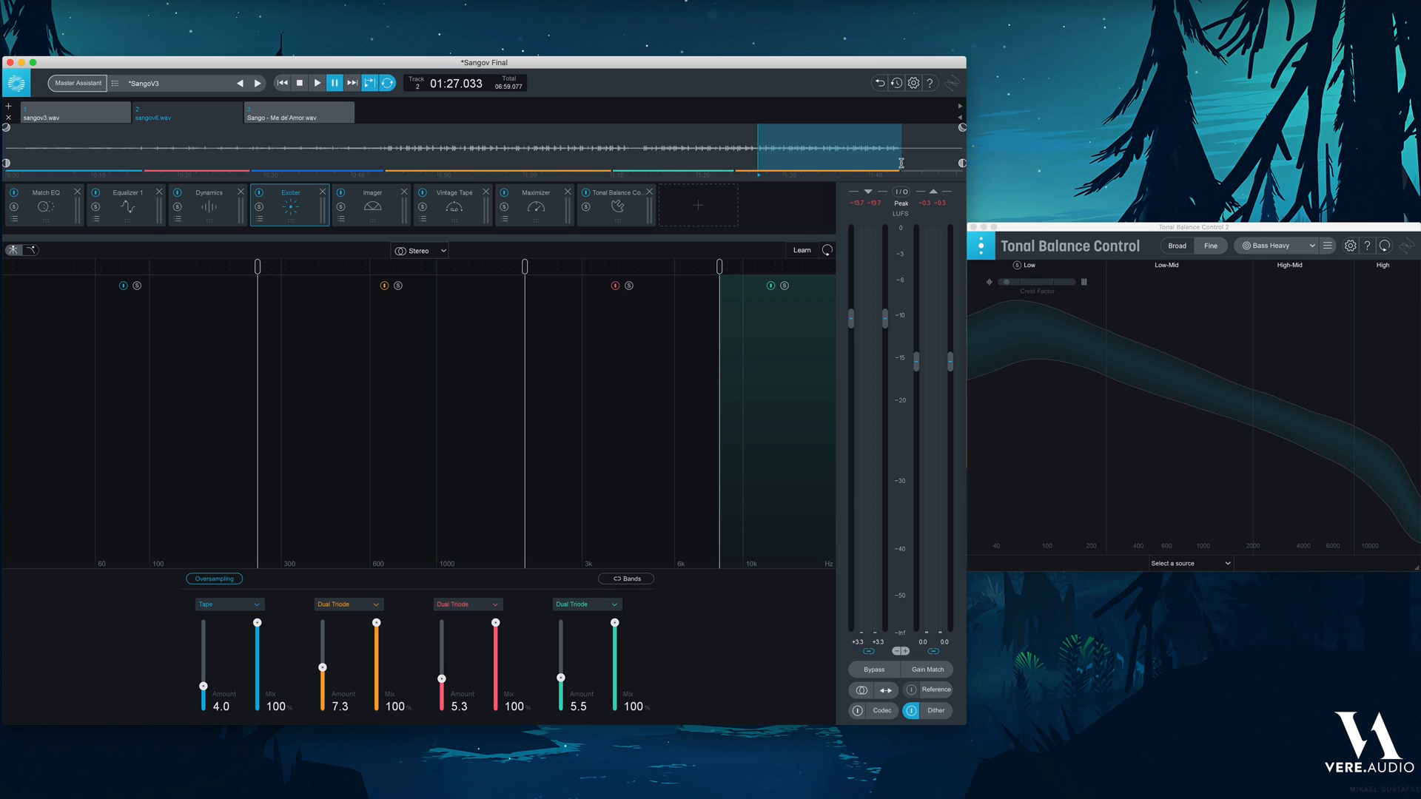
Play the new loop, compare it with the Exciter bypassed and active twice, and stop playback with it active
left_click(260, 193)
key("space")
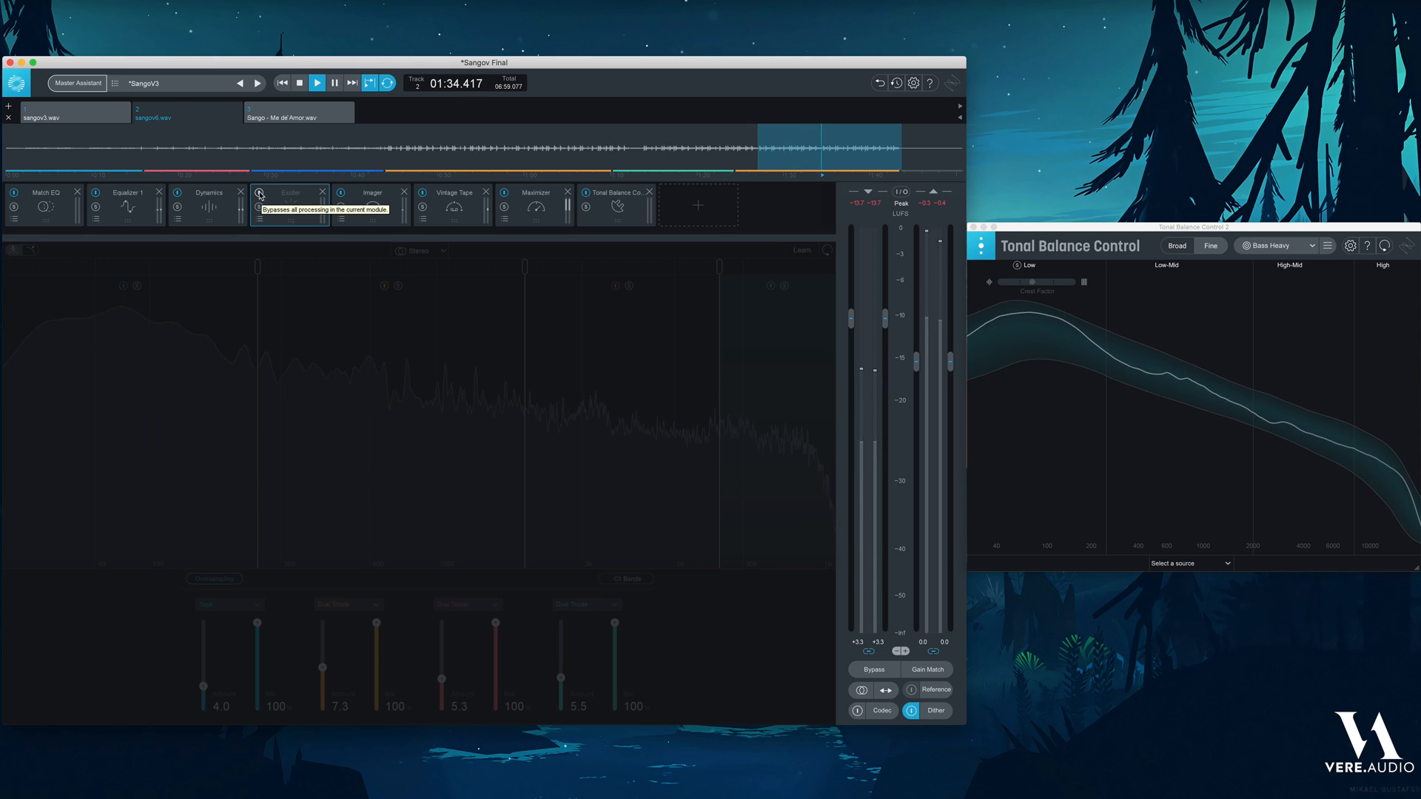
left_click(259, 193)
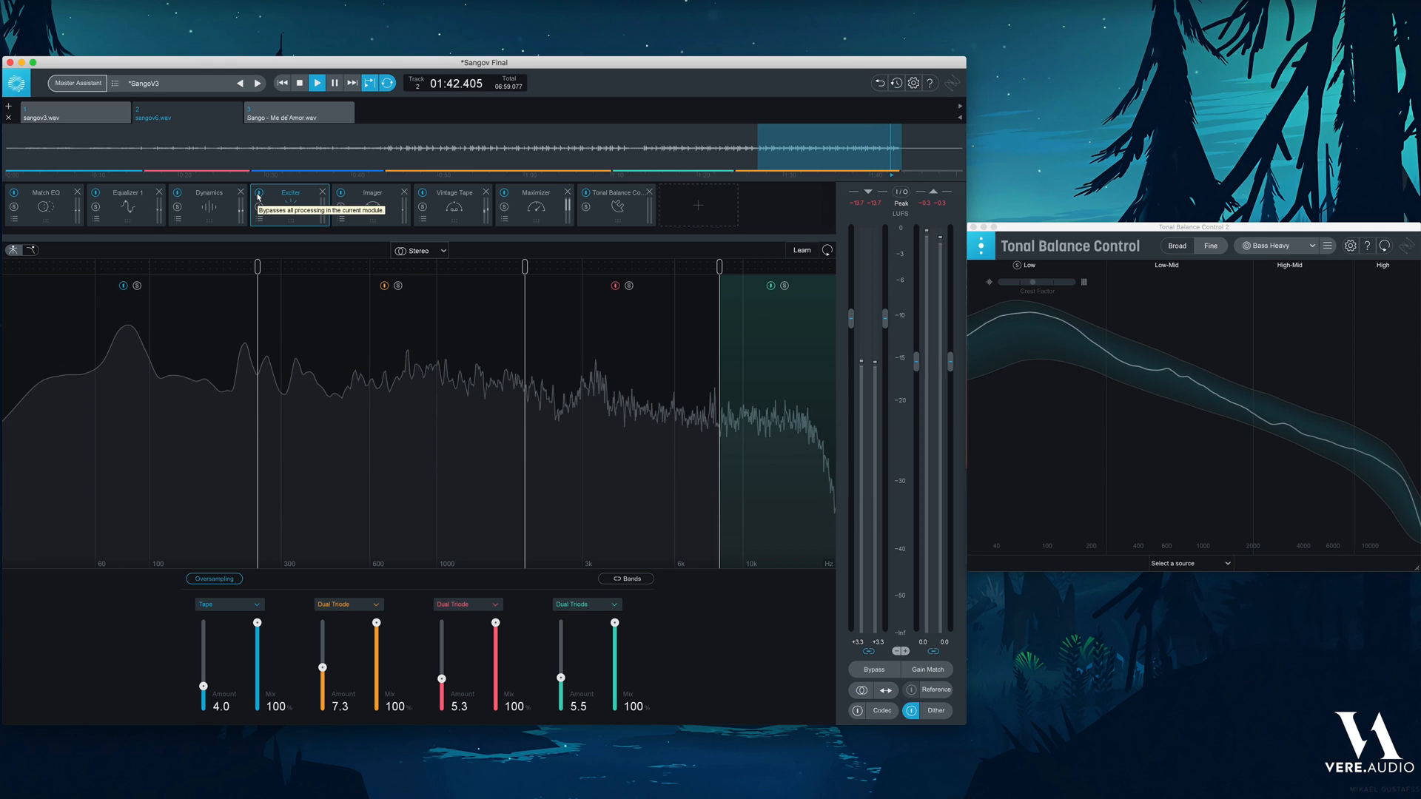
left_click(258, 193)
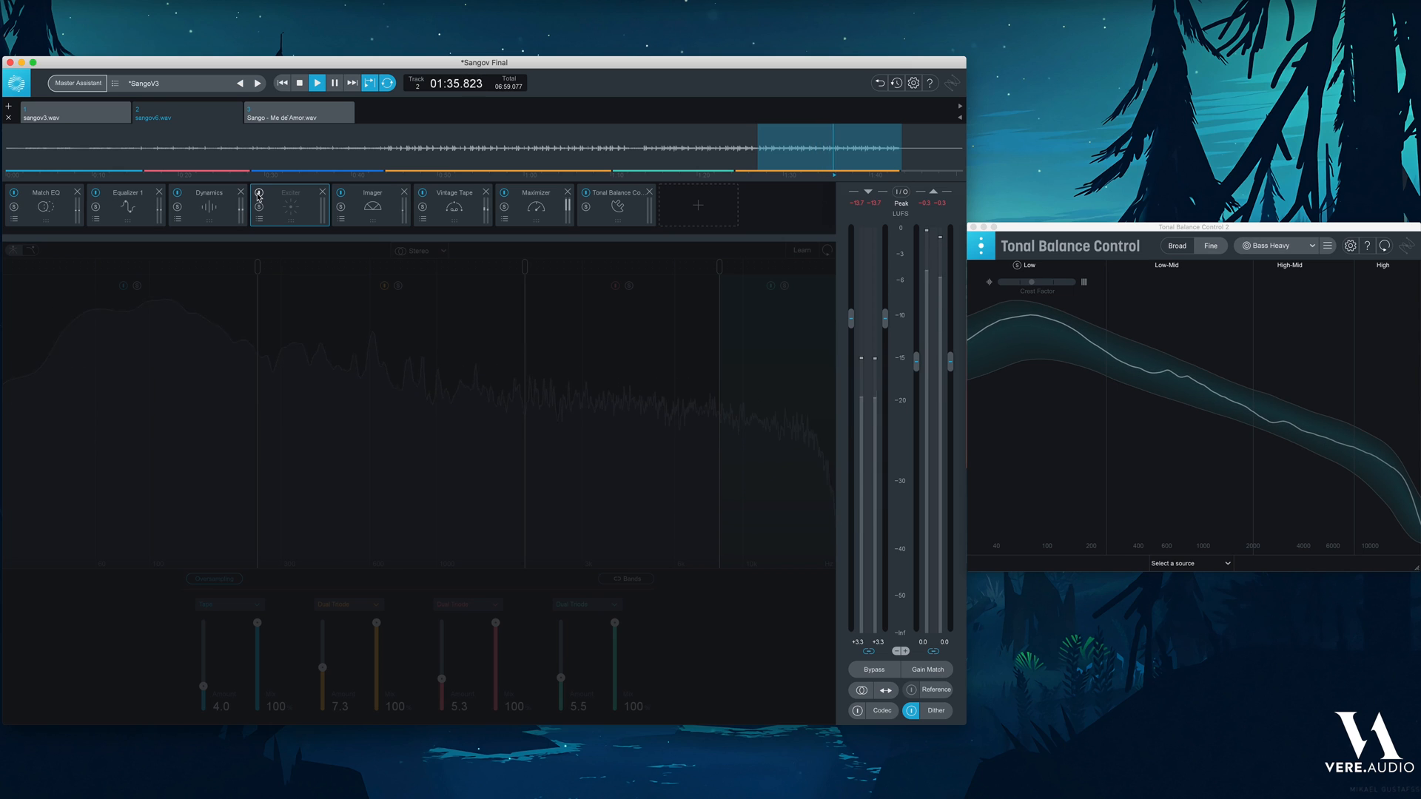
left_click(258, 194)
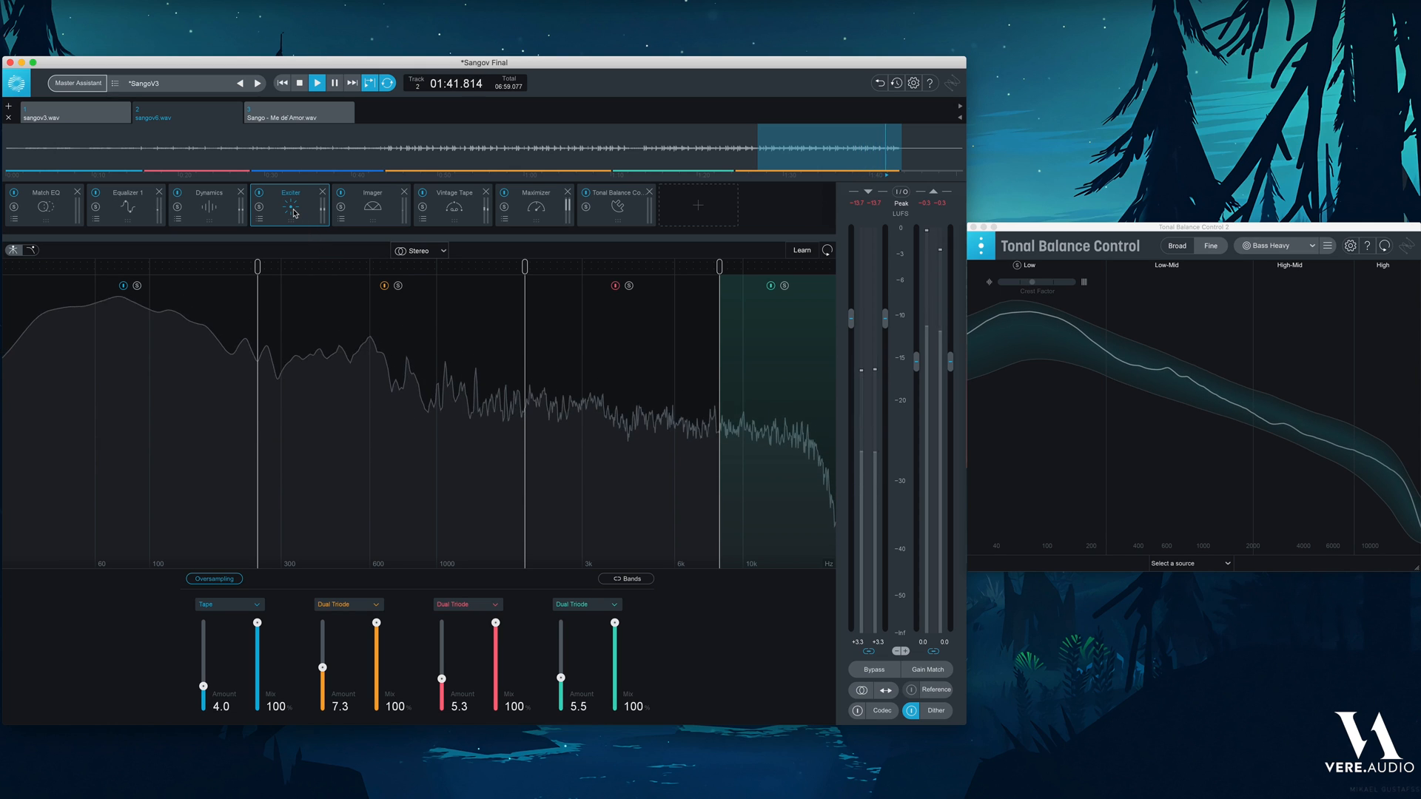
key("space")
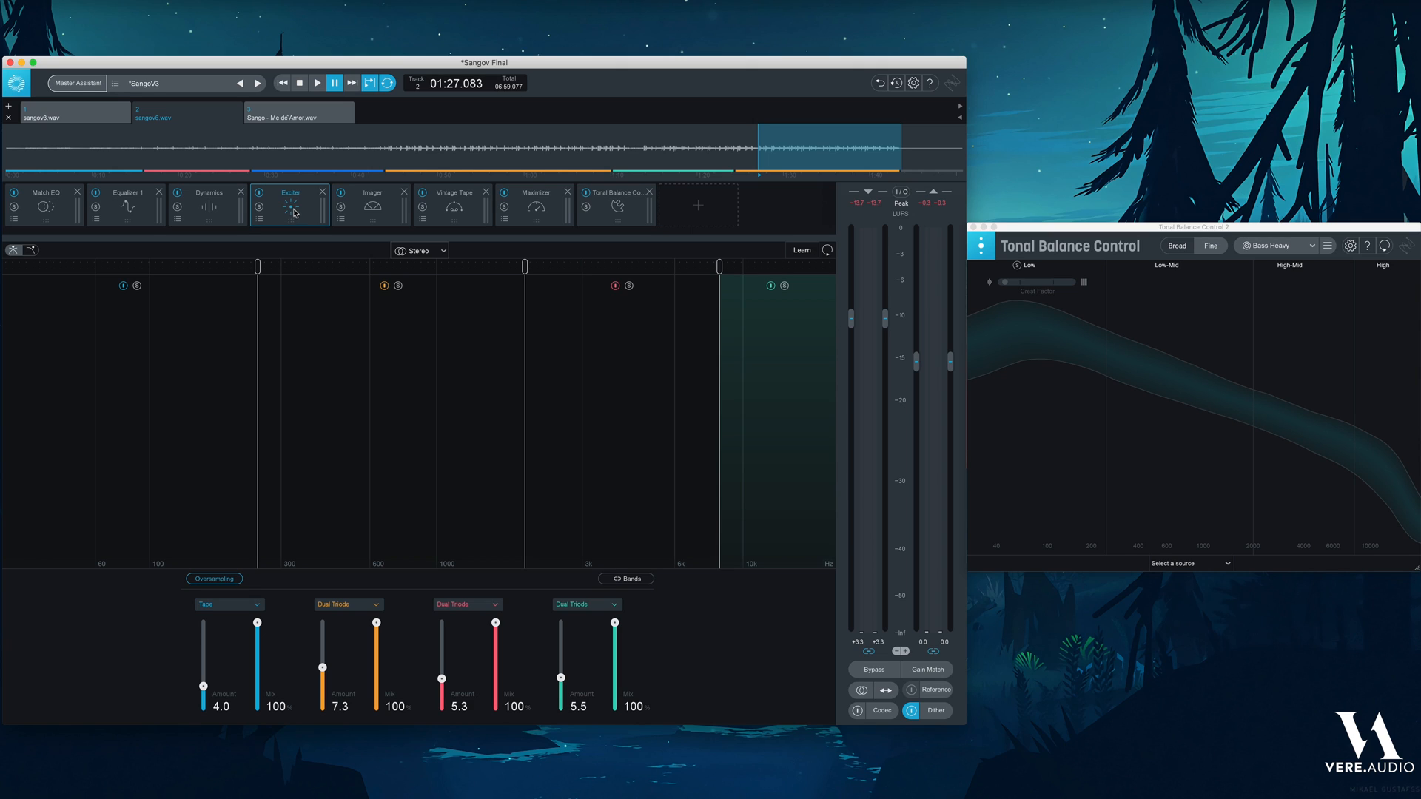
Open the Imager and, with band 2 soloed during playback, compare its stereo width at 0.0 and 6.3
left_click(378, 212)
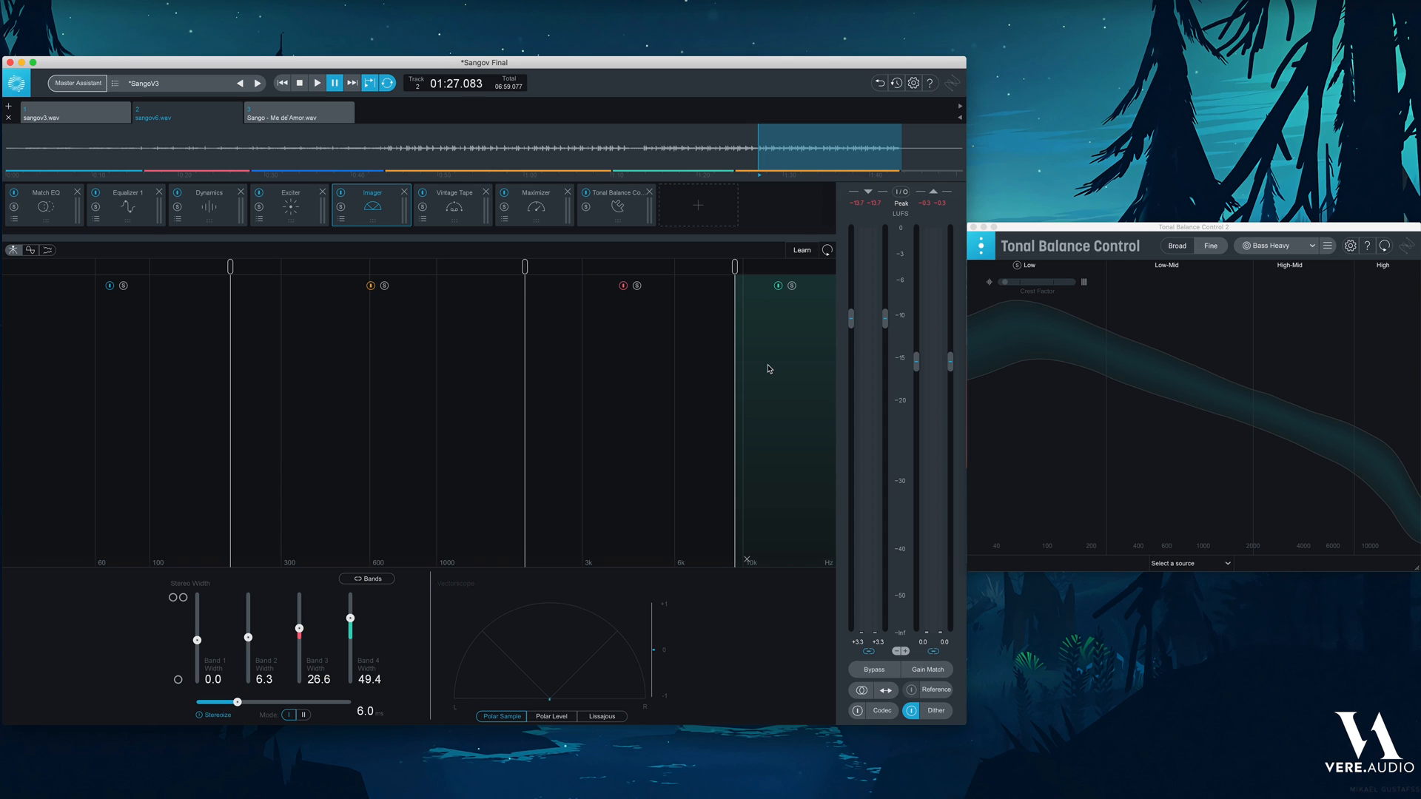
key("space")
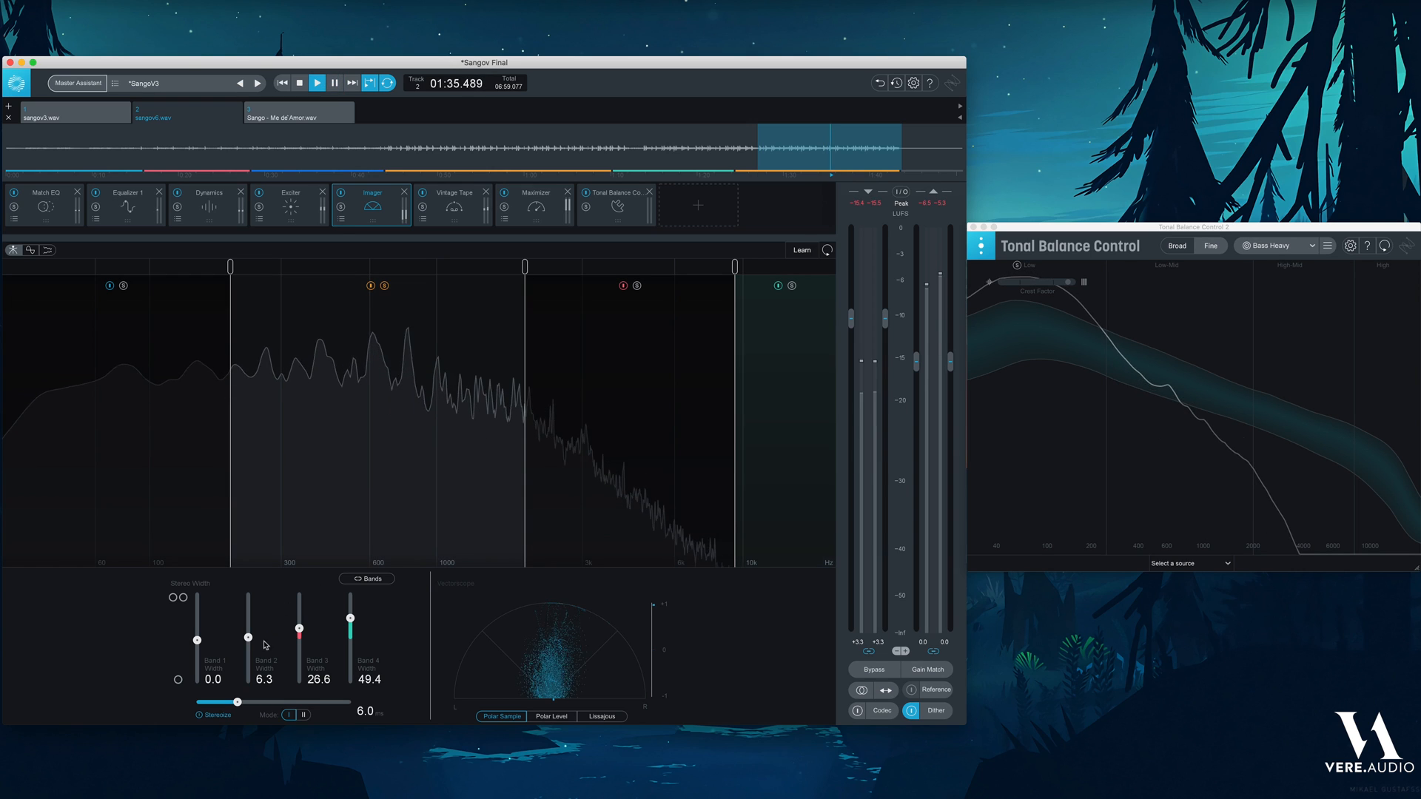
left_click_drag(249, 637, 248, 641)
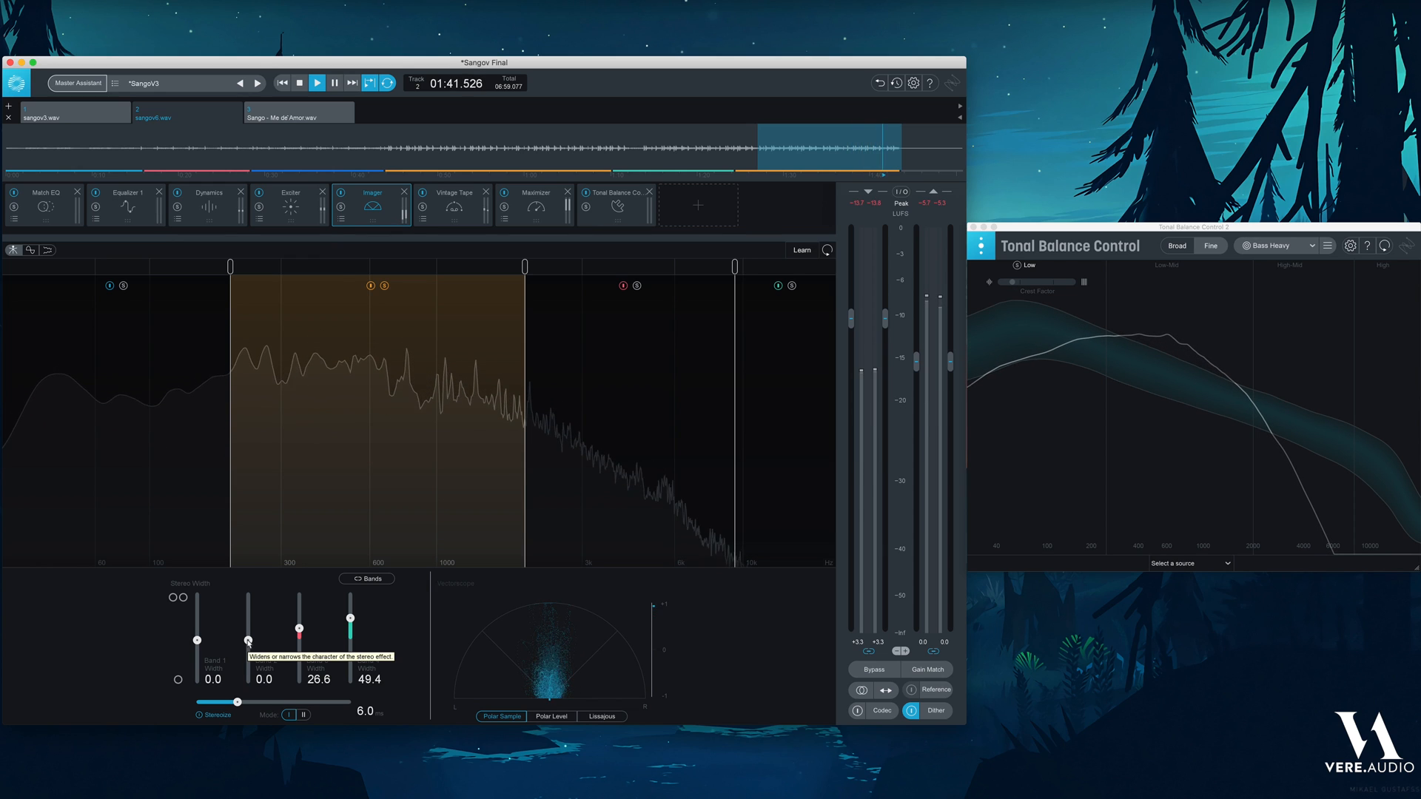
left_click_drag(249, 641, 249, 641)
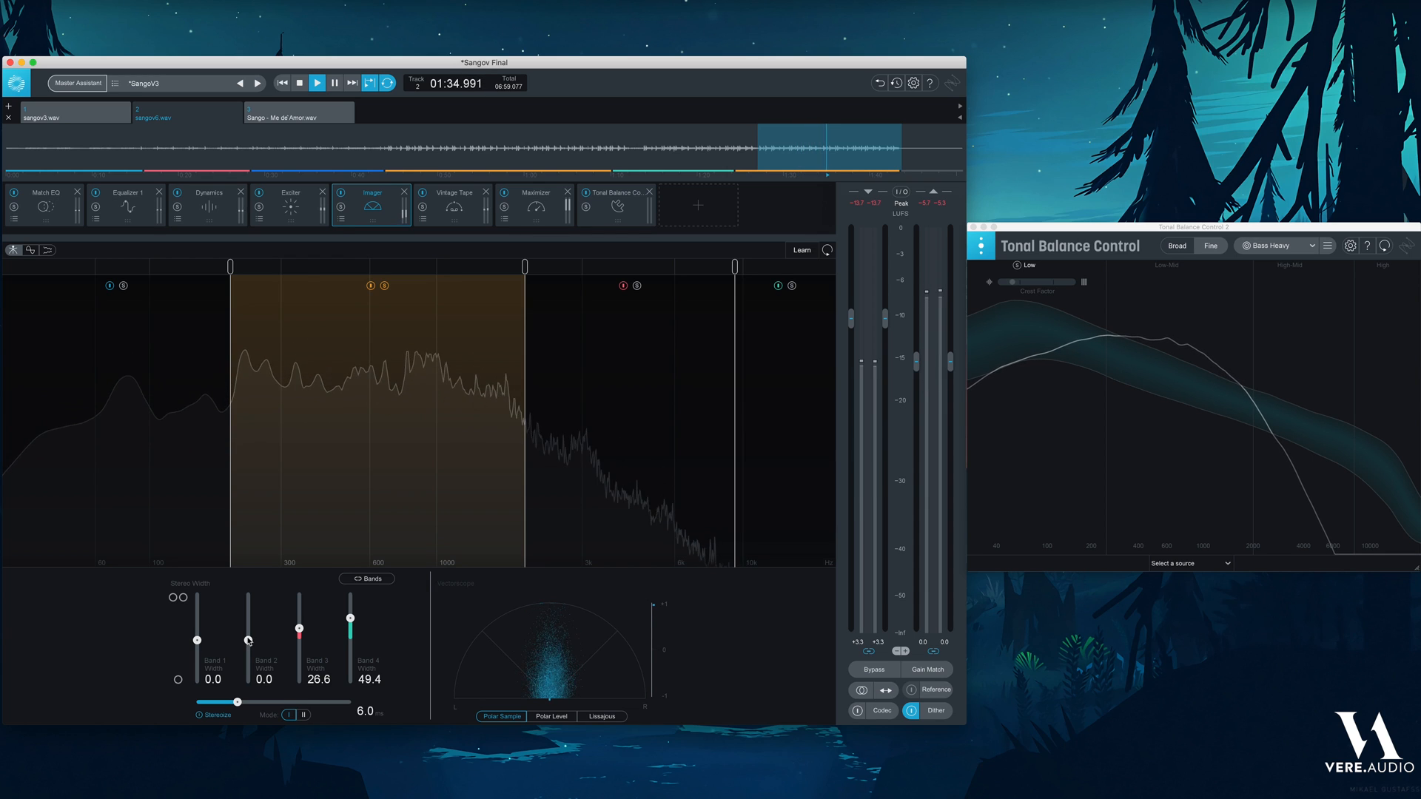
right_click(249, 641)
left_click(249, 642)
left_click_drag(248, 640, 248, 637)
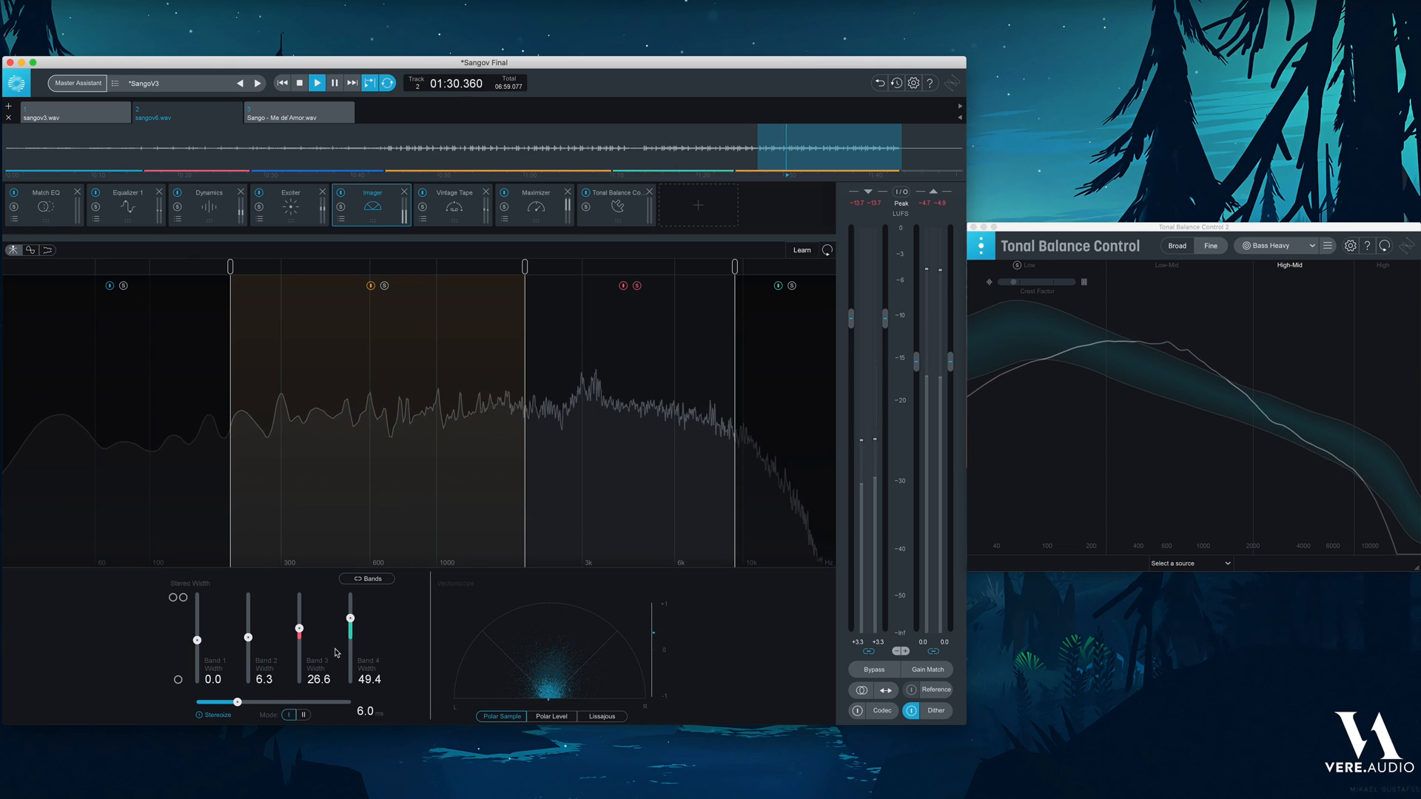
Solo Imager band 3 and compare its stereo width at 0.0 and about 26 twice, ending at 26.6
left_click_drag(299, 628, 298, 642)
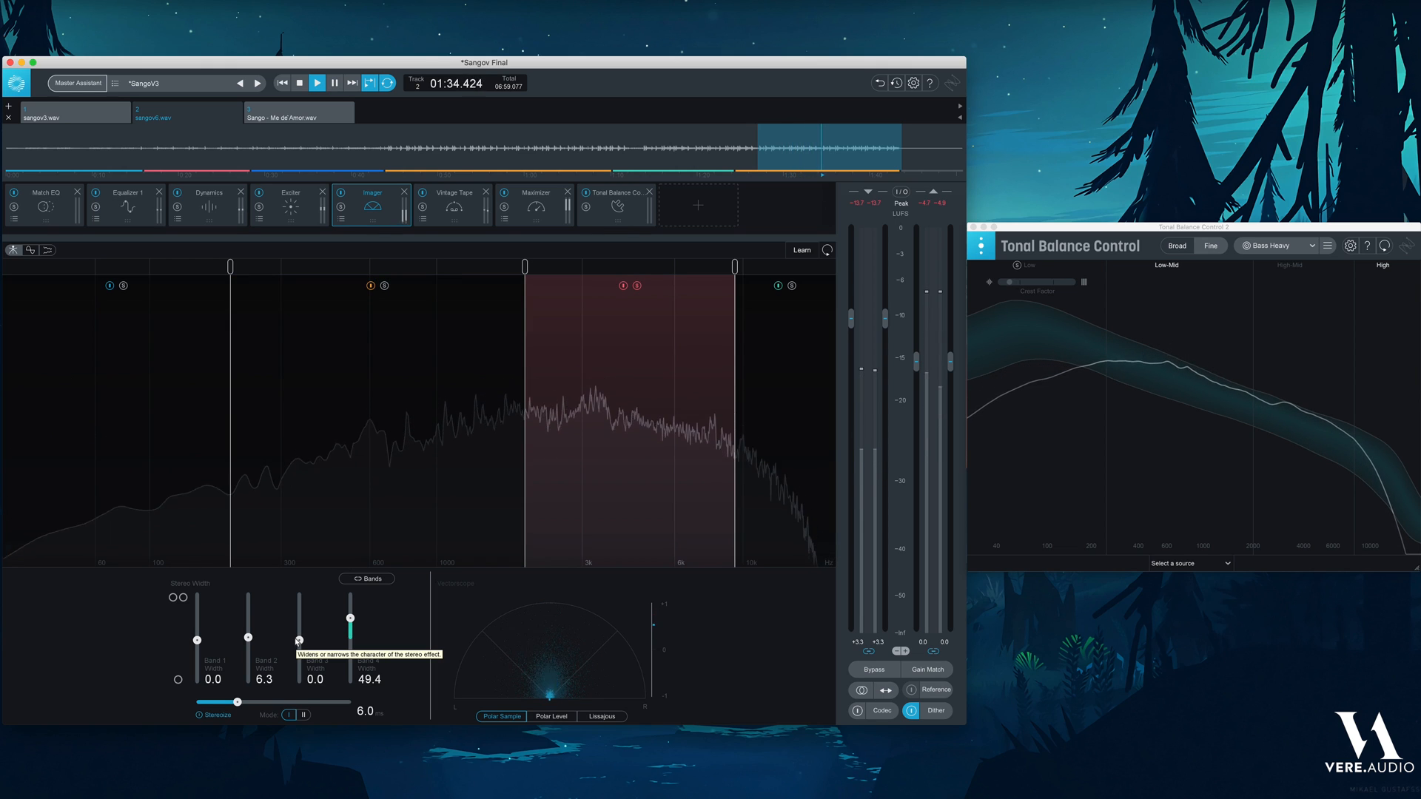
left_click_drag(298, 640, 299, 629)
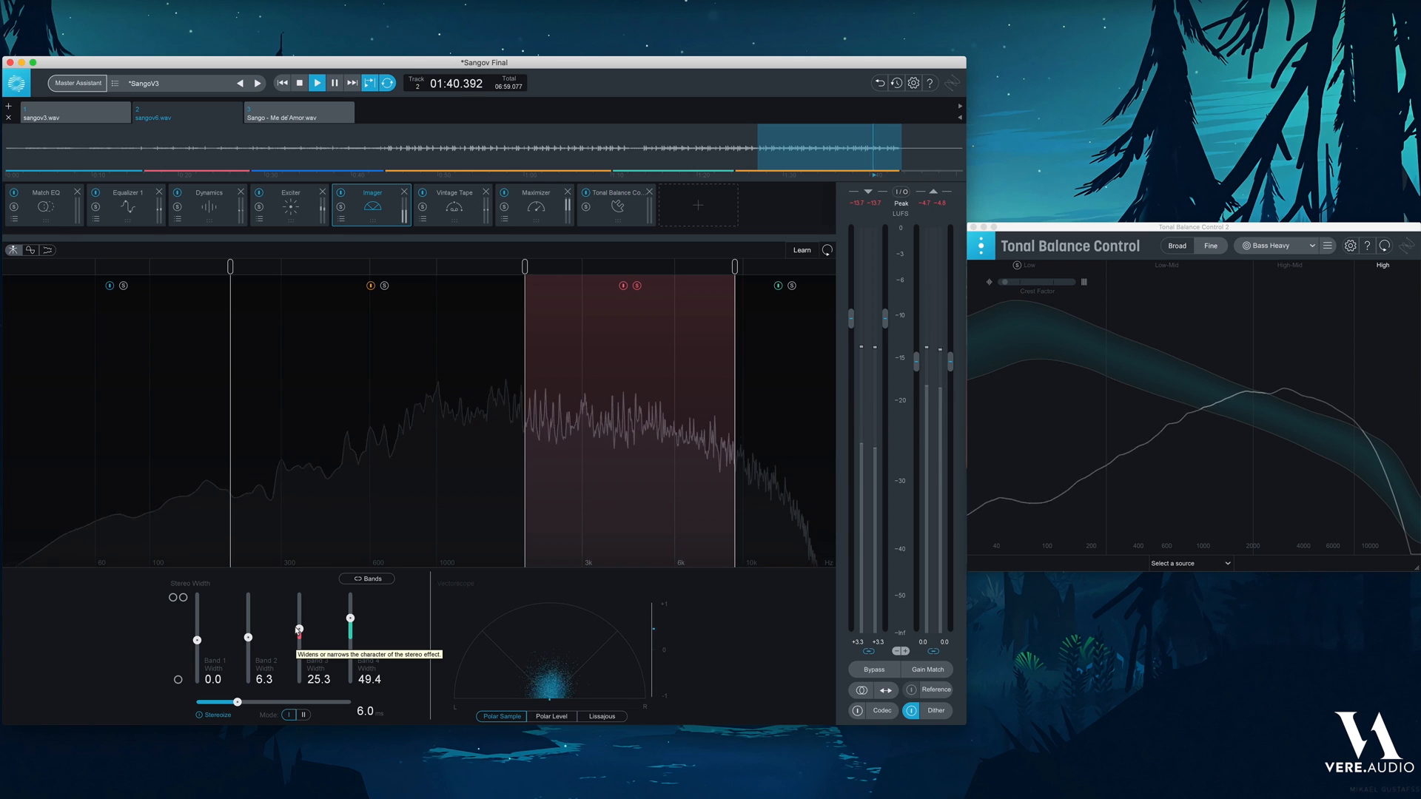
left_click_drag(299, 629, 298, 641)
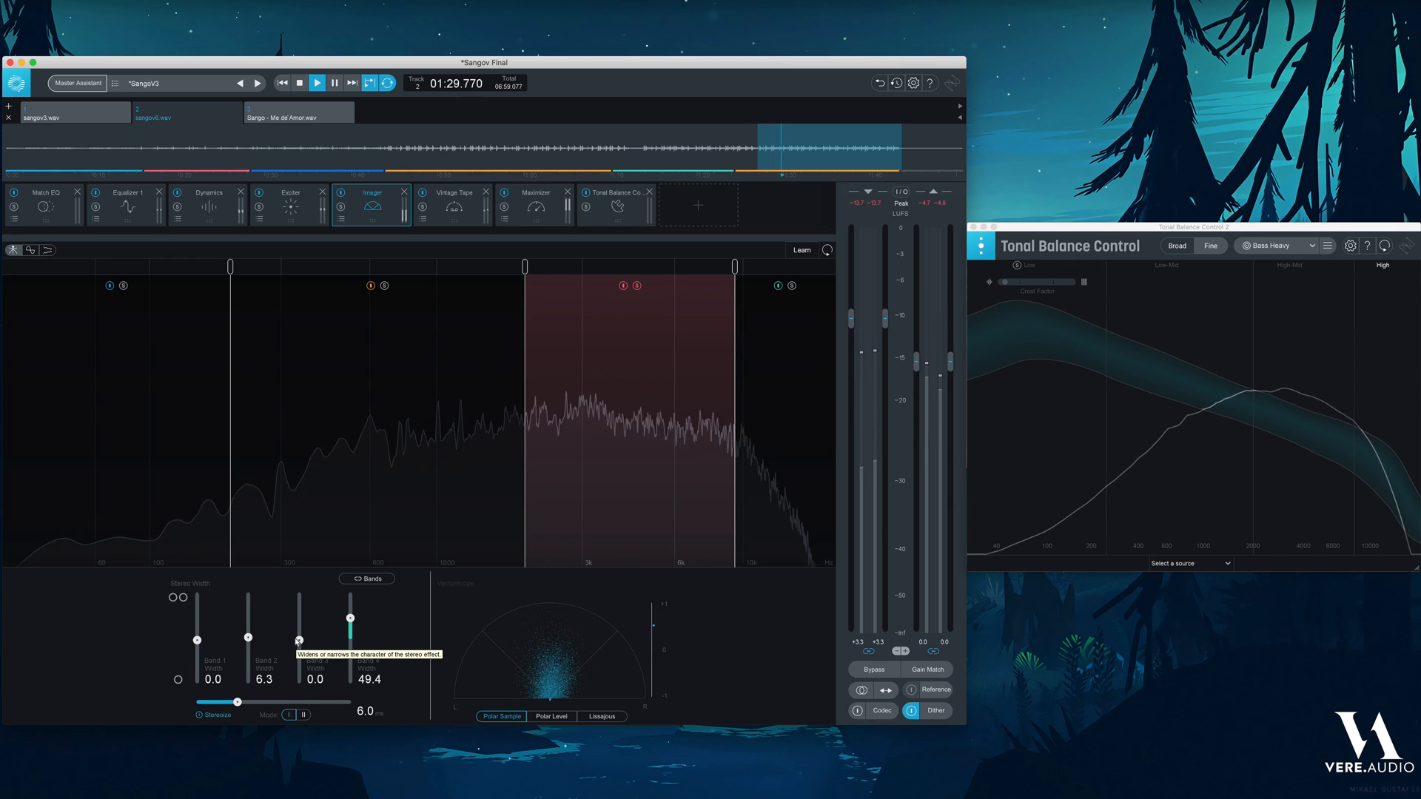
left_click_drag(298, 640, 298, 628)
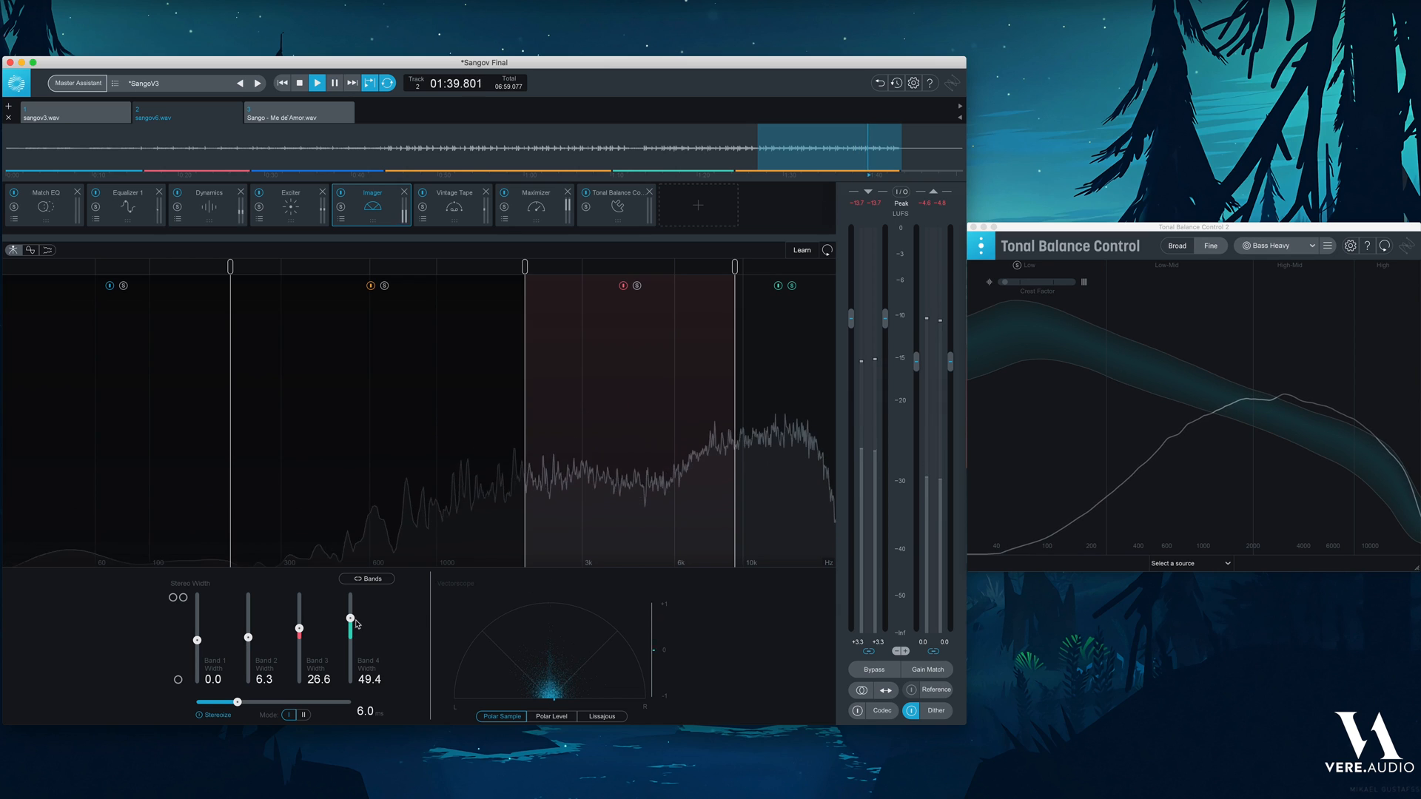
Solo Imager band 4, listen with its stereo width at 0.0, and set the width to 54.4
left_click_drag(351, 620, 351, 643)
left_click(350, 641, "alt")
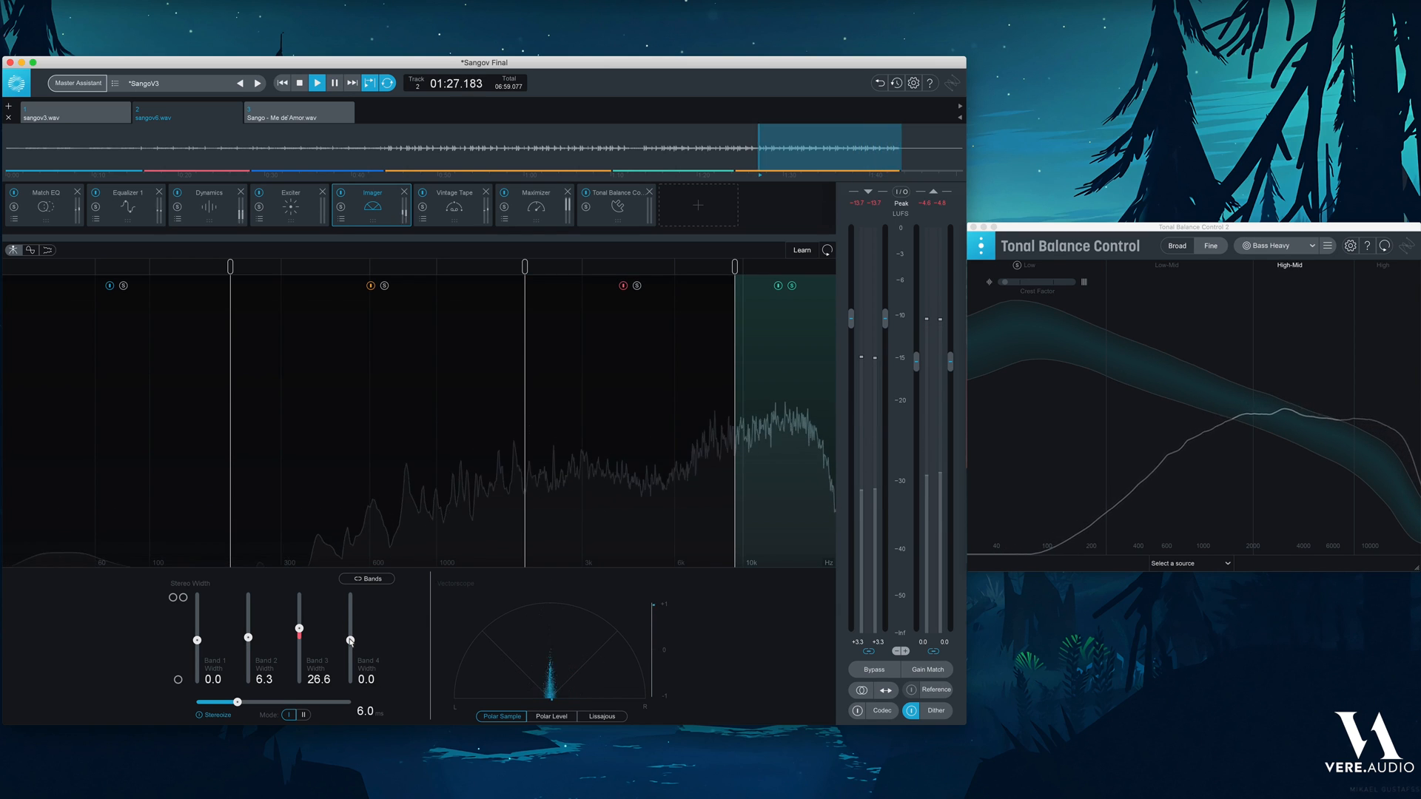
mouse_move(350, 641)
left_mouse_down()
mouse_move(350, 617)
mouse_move(351, 641)
left_mouse_up()
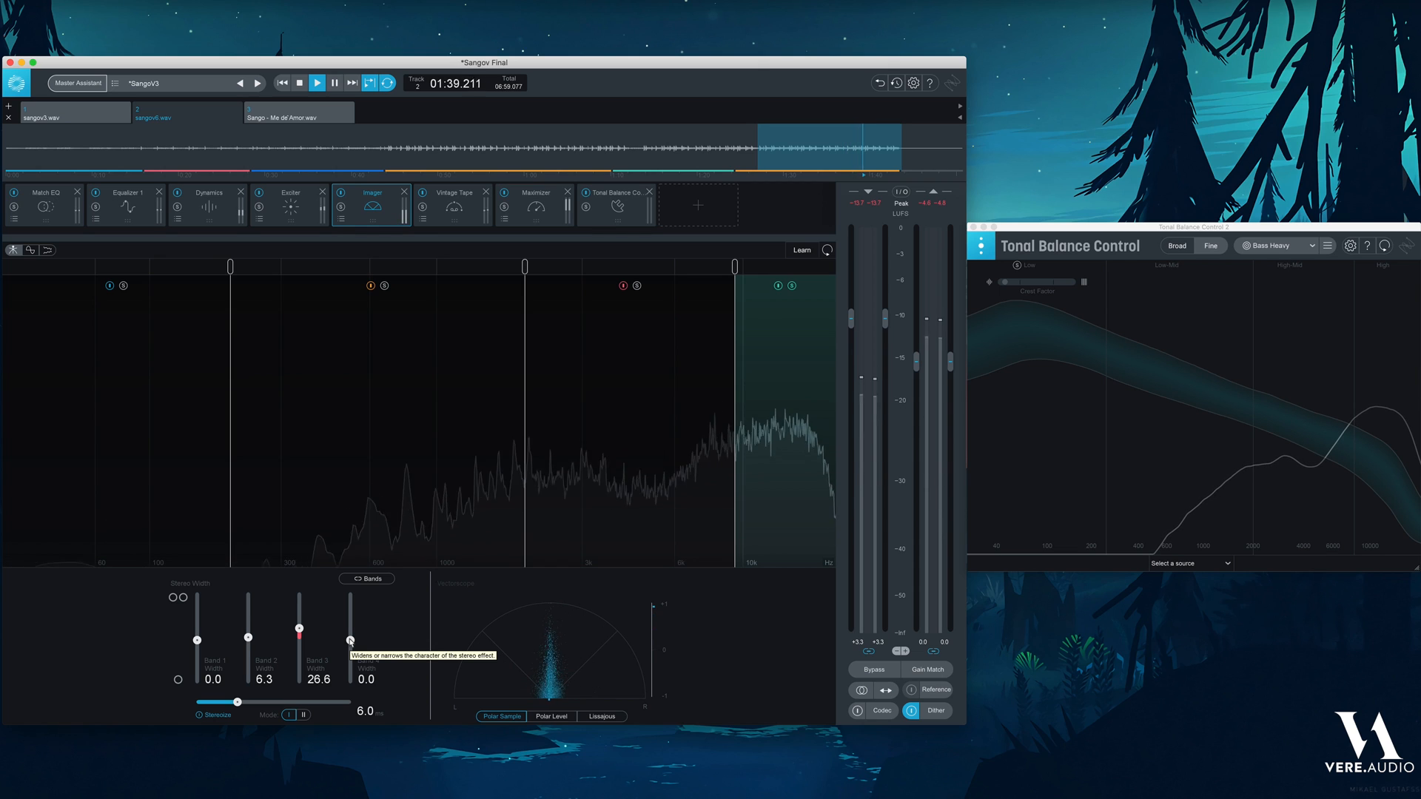
left_click_drag(350, 641, 351, 617)
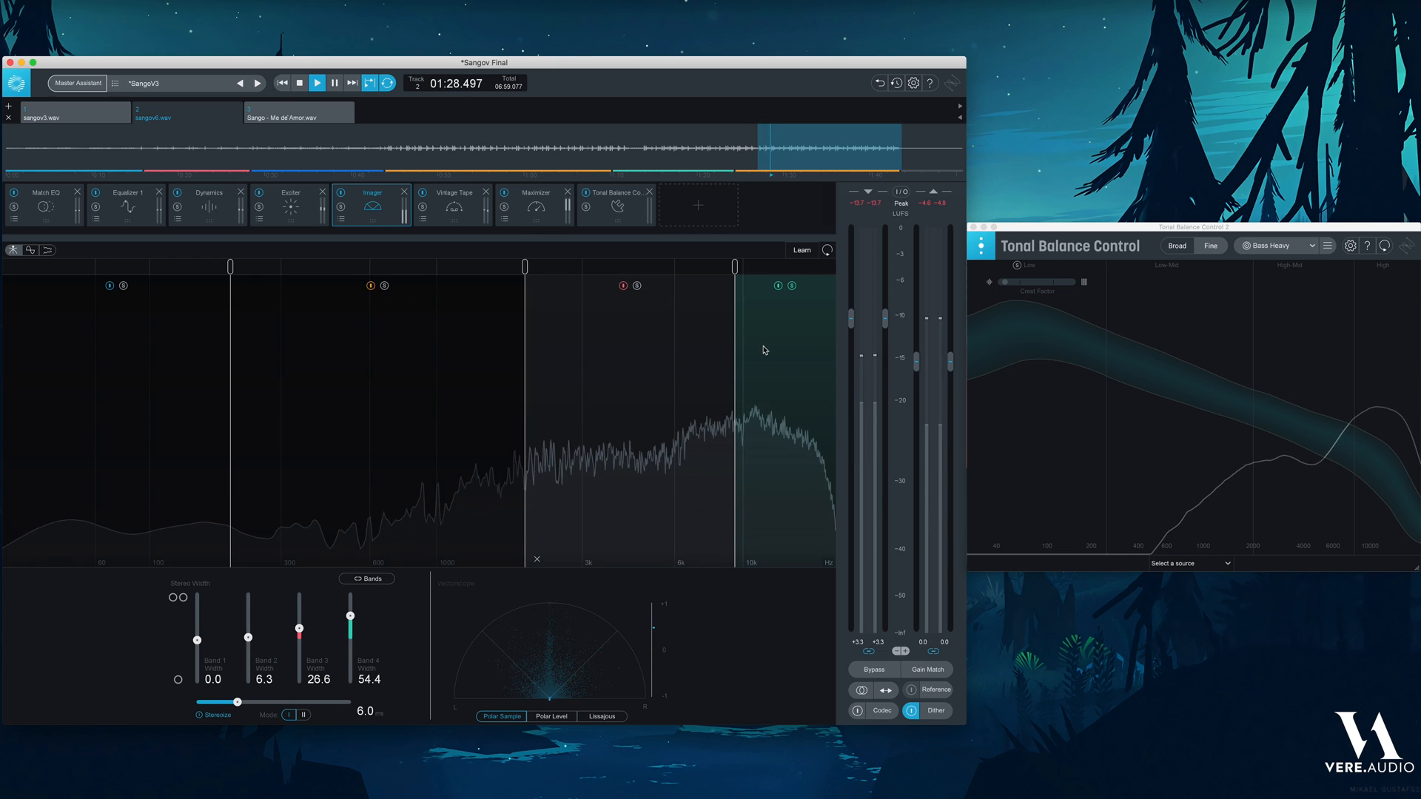
Compare the full loop with the Imager bypassed and active several times, and stop playback with it active
left_click(340, 193)
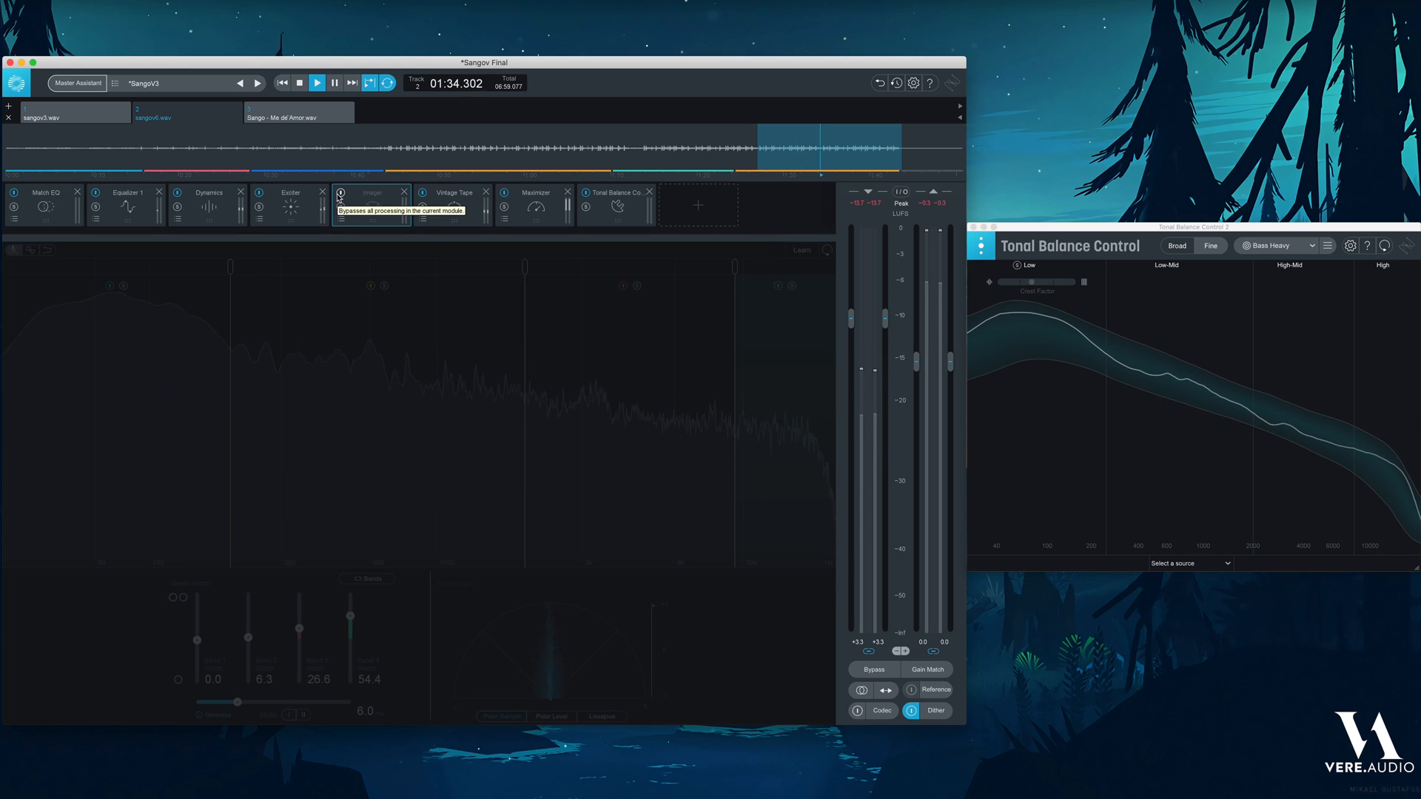
left_click(340, 194)
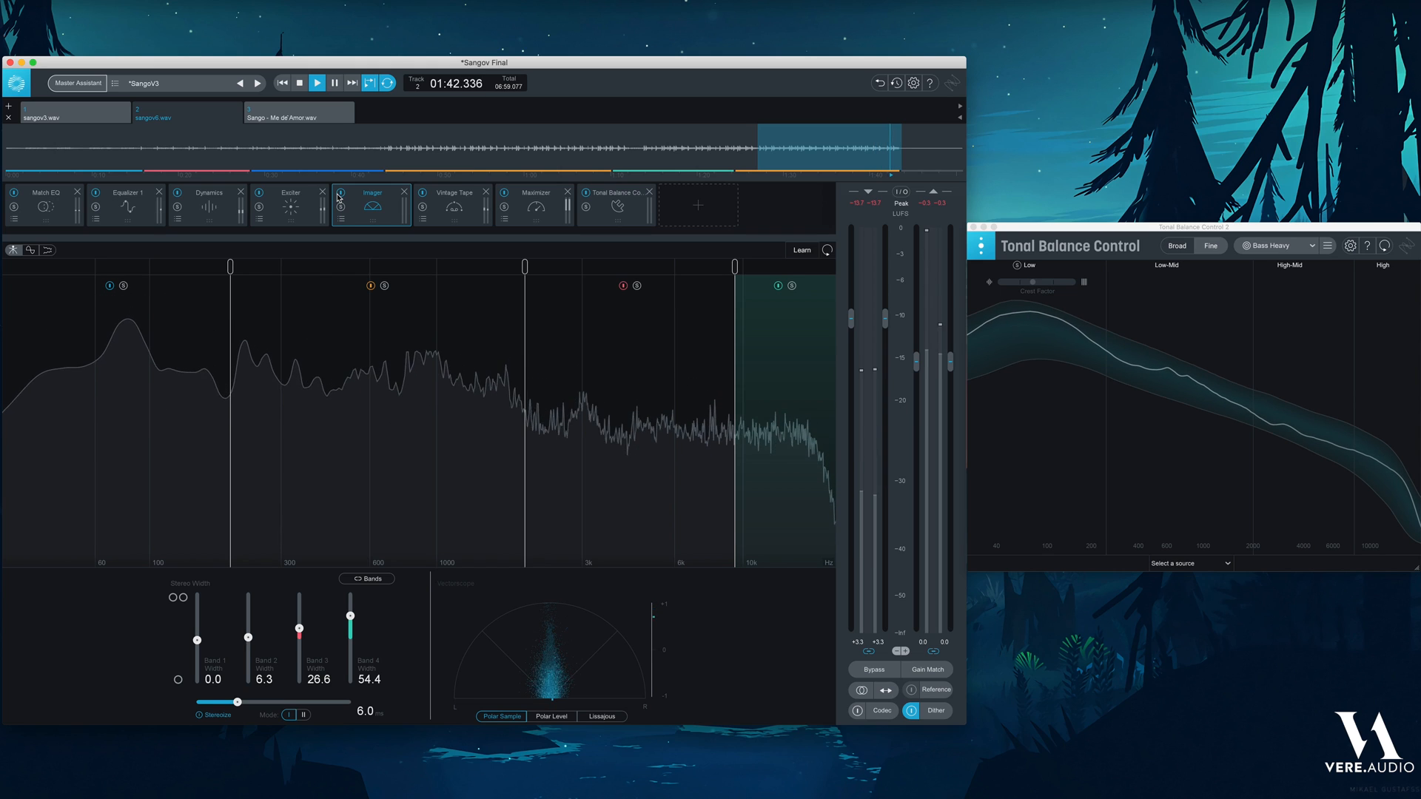
left_click(339, 194)
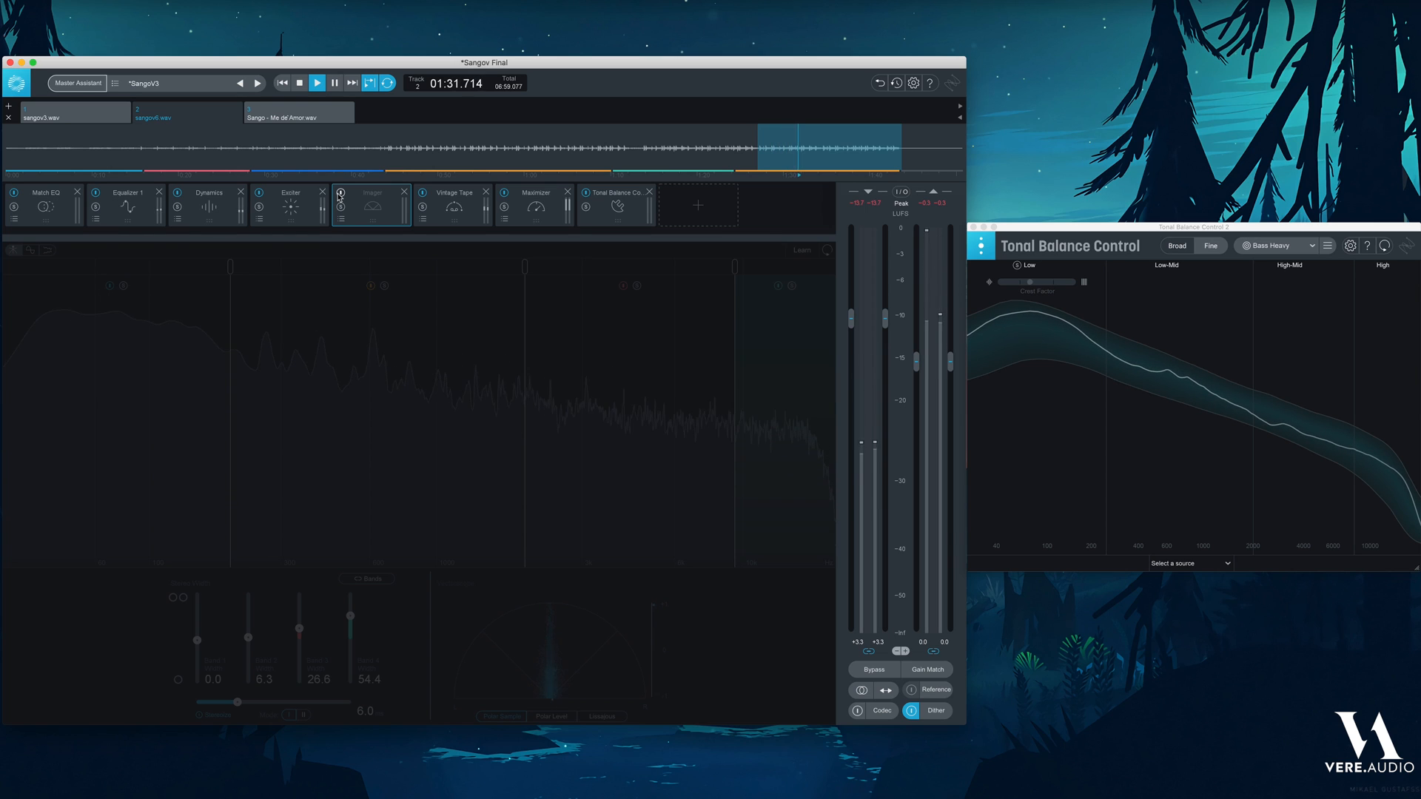
left_click(340, 194)
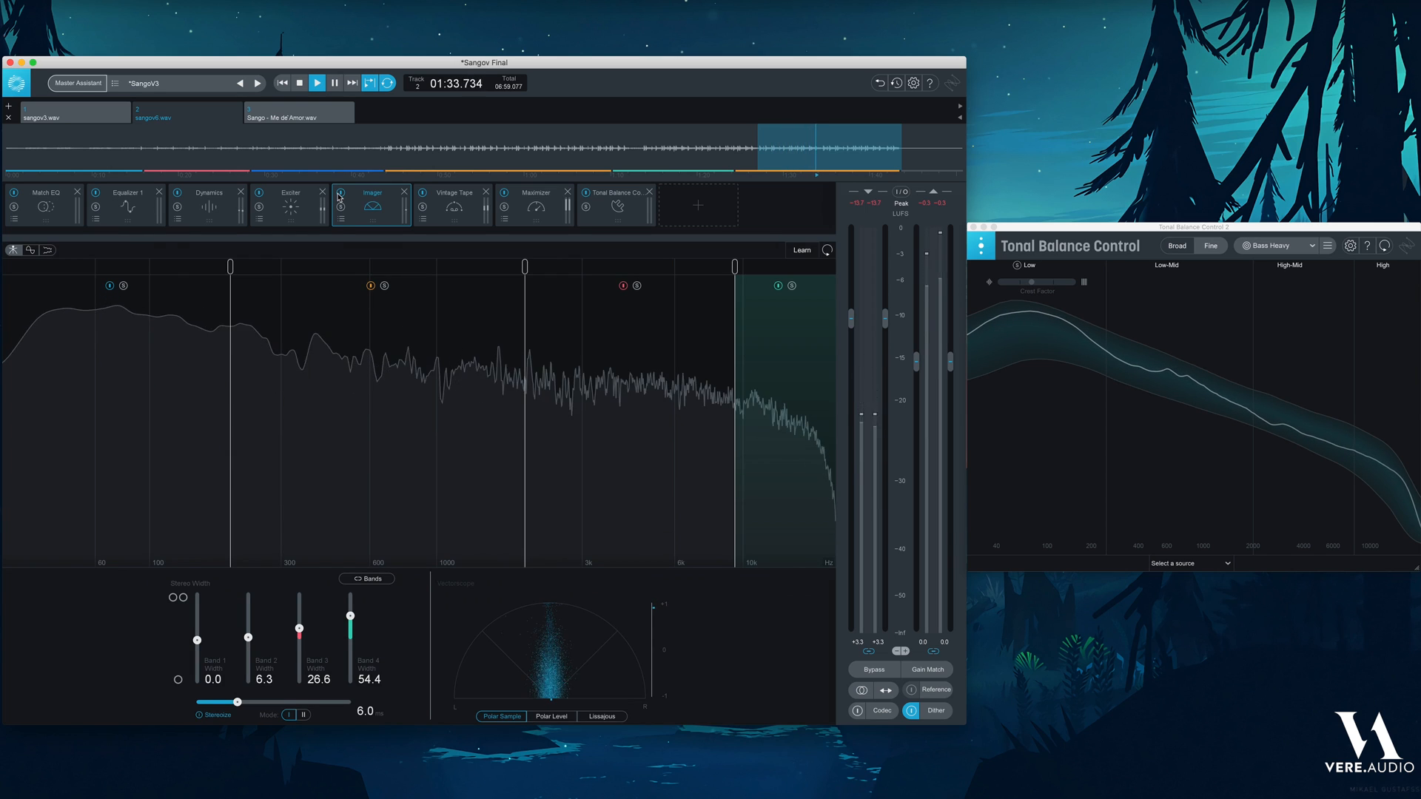
left_click(339, 194)
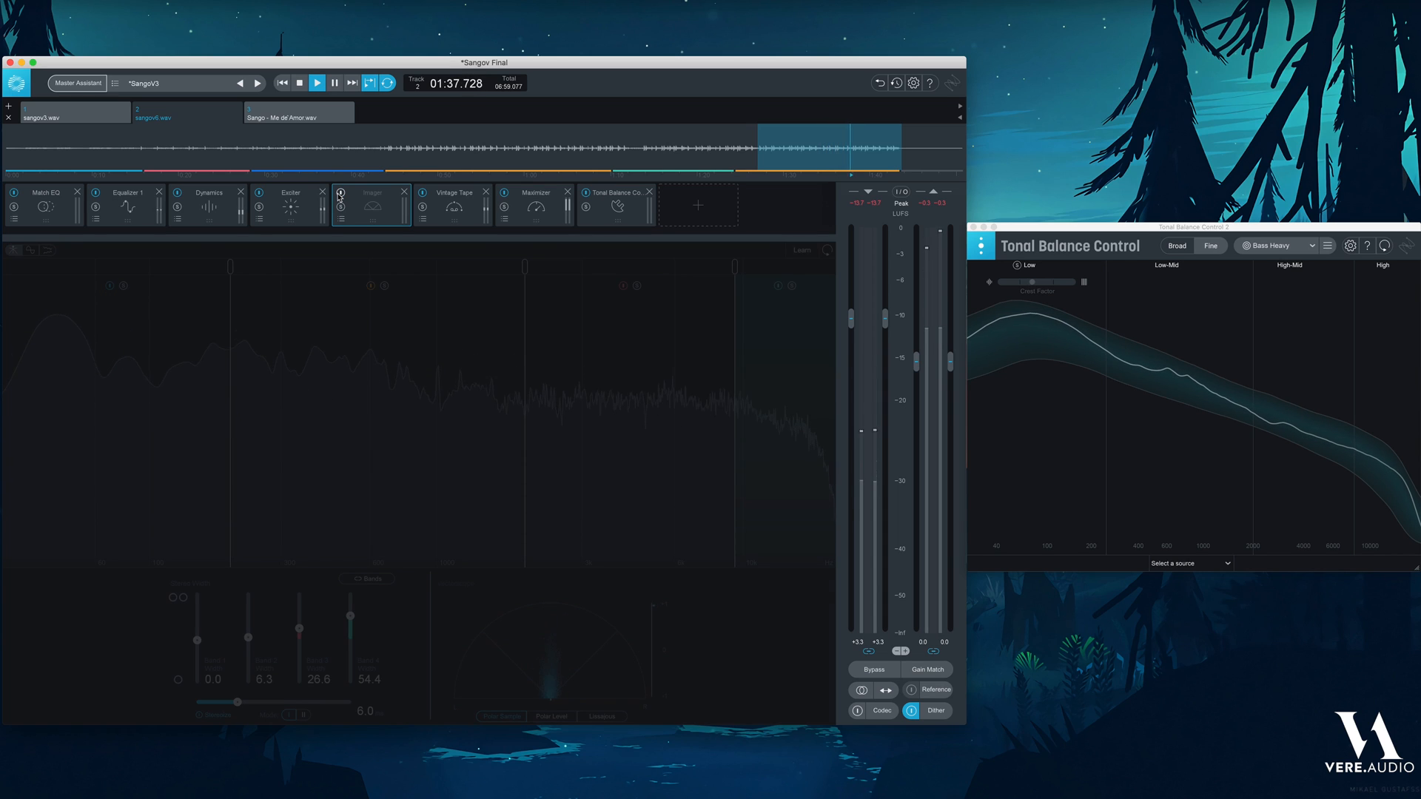
left_click(339, 194)
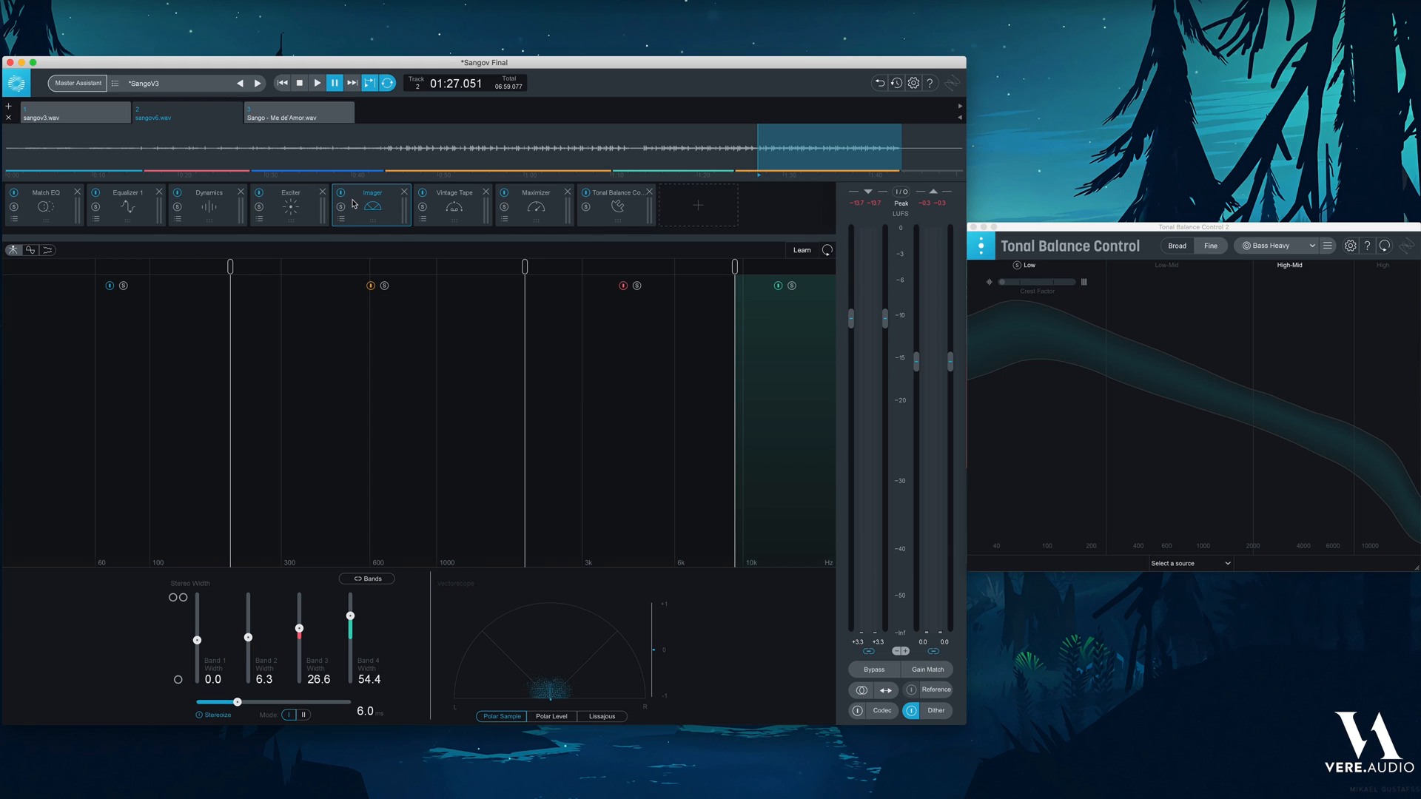
Open Vintage Tape and, during loop playback, compare its bias at 10.0 and -10.0, ending with playback stopped and bias at 2.1
left_click(443, 206)
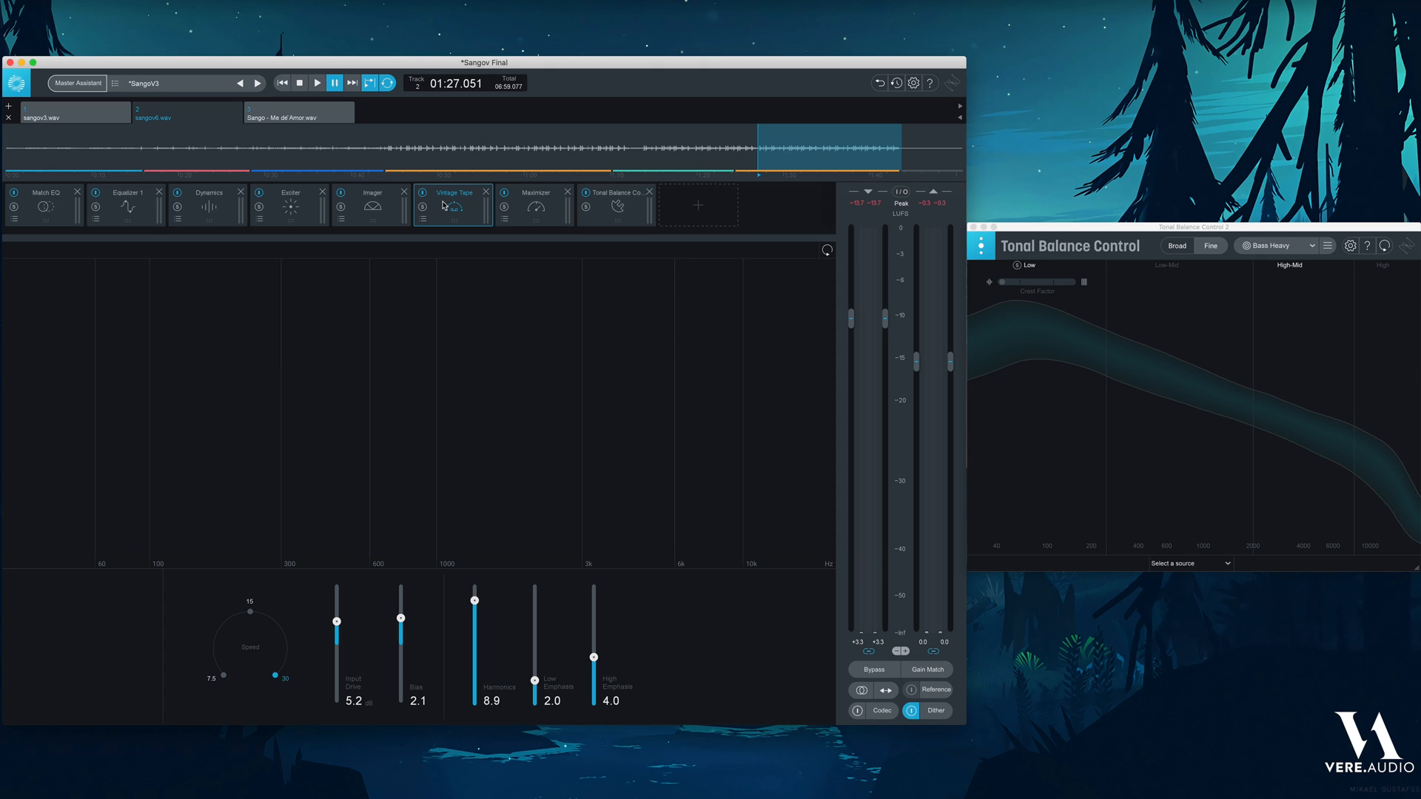
key("space")
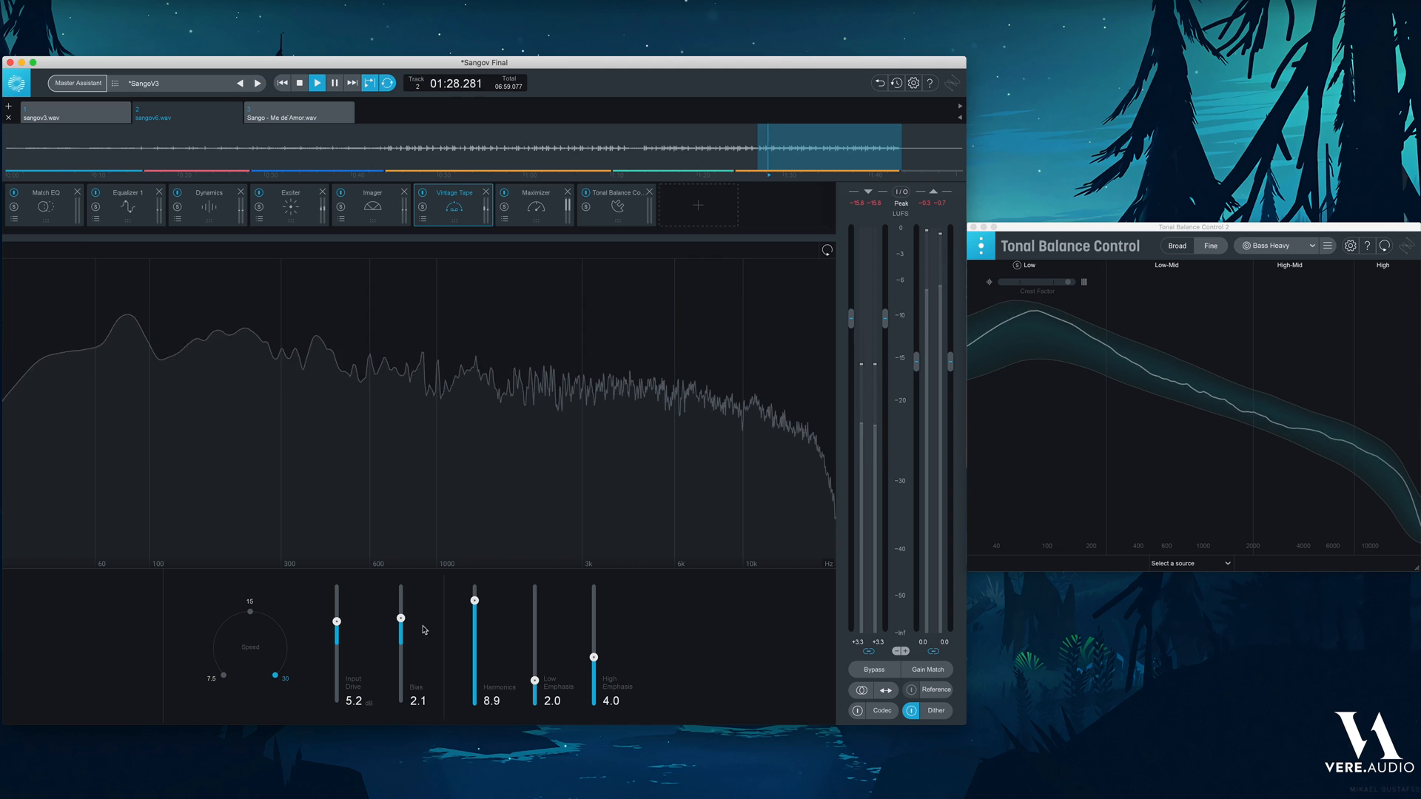
left_click_drag(400, 617, 395, 586)
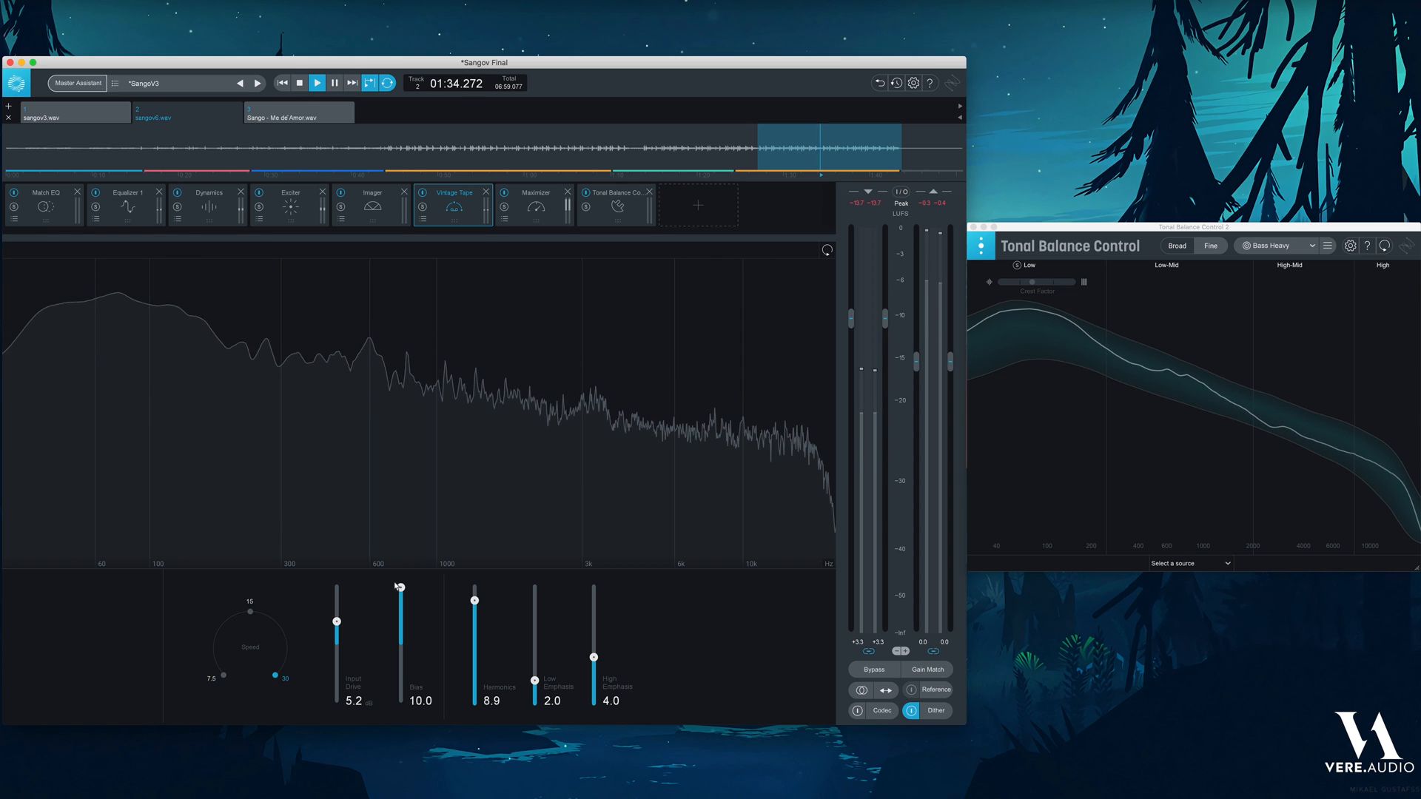
left_click_drag(399, 586, 401, 704)
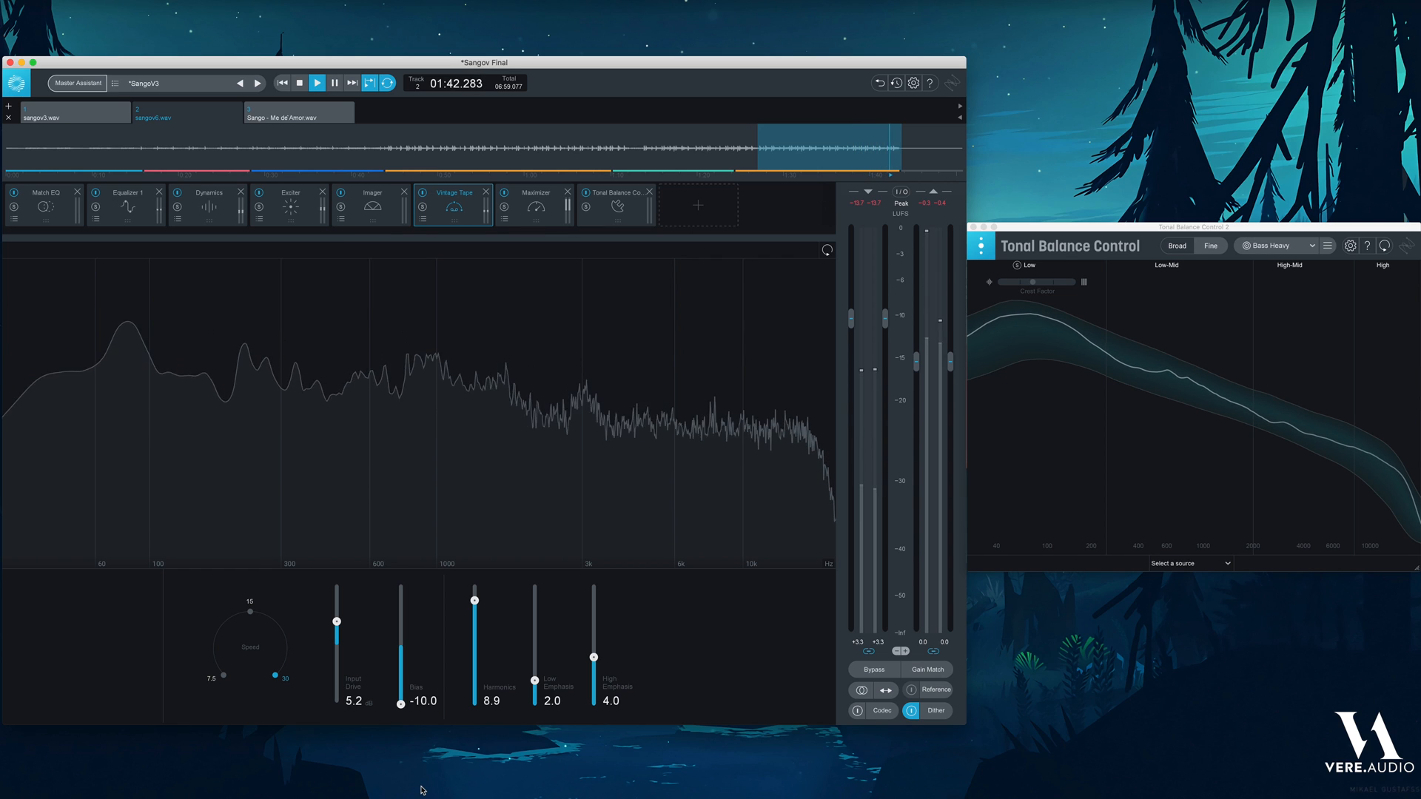
key("space")
left_click_drag(401, 704, 410, 621)
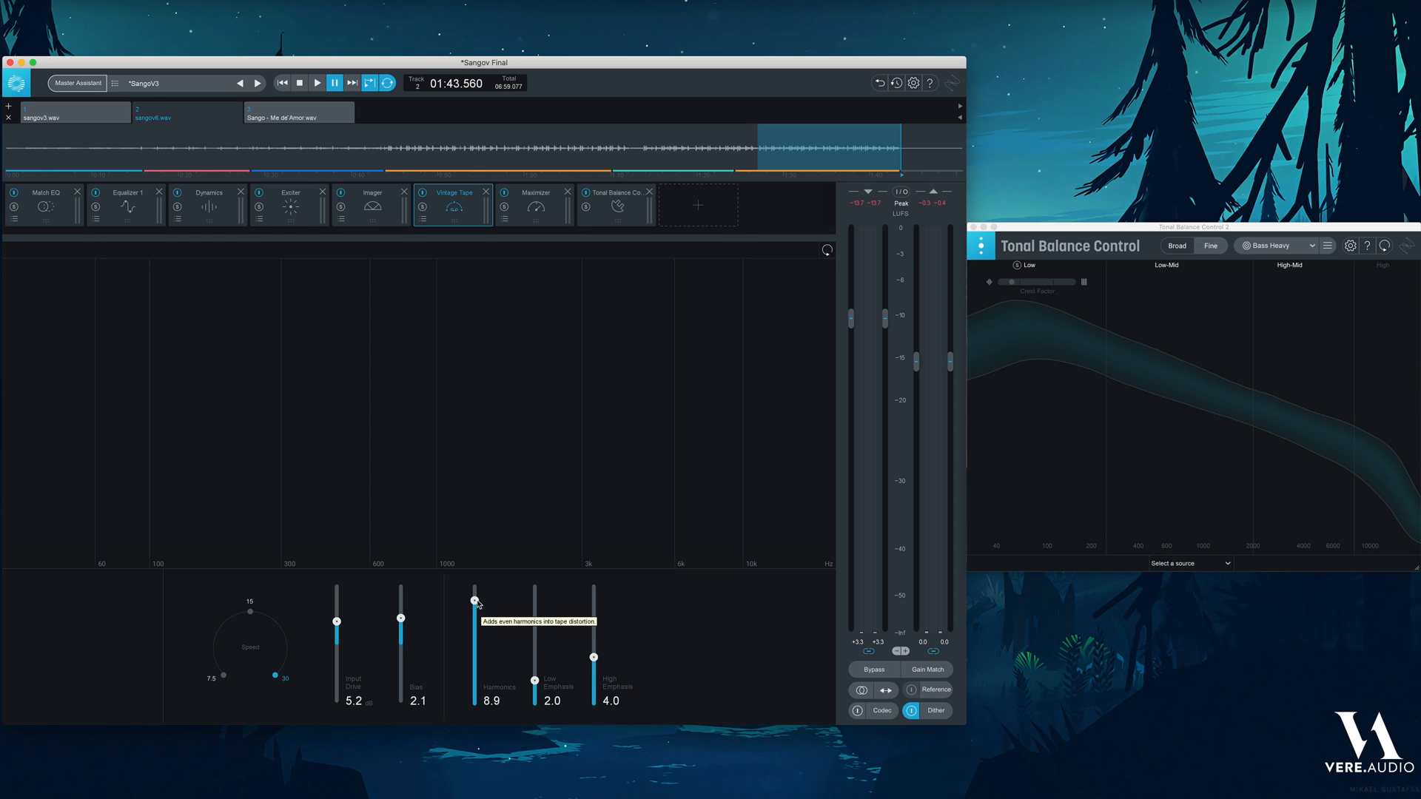
left_click_drag(475, 600, 476, 605)
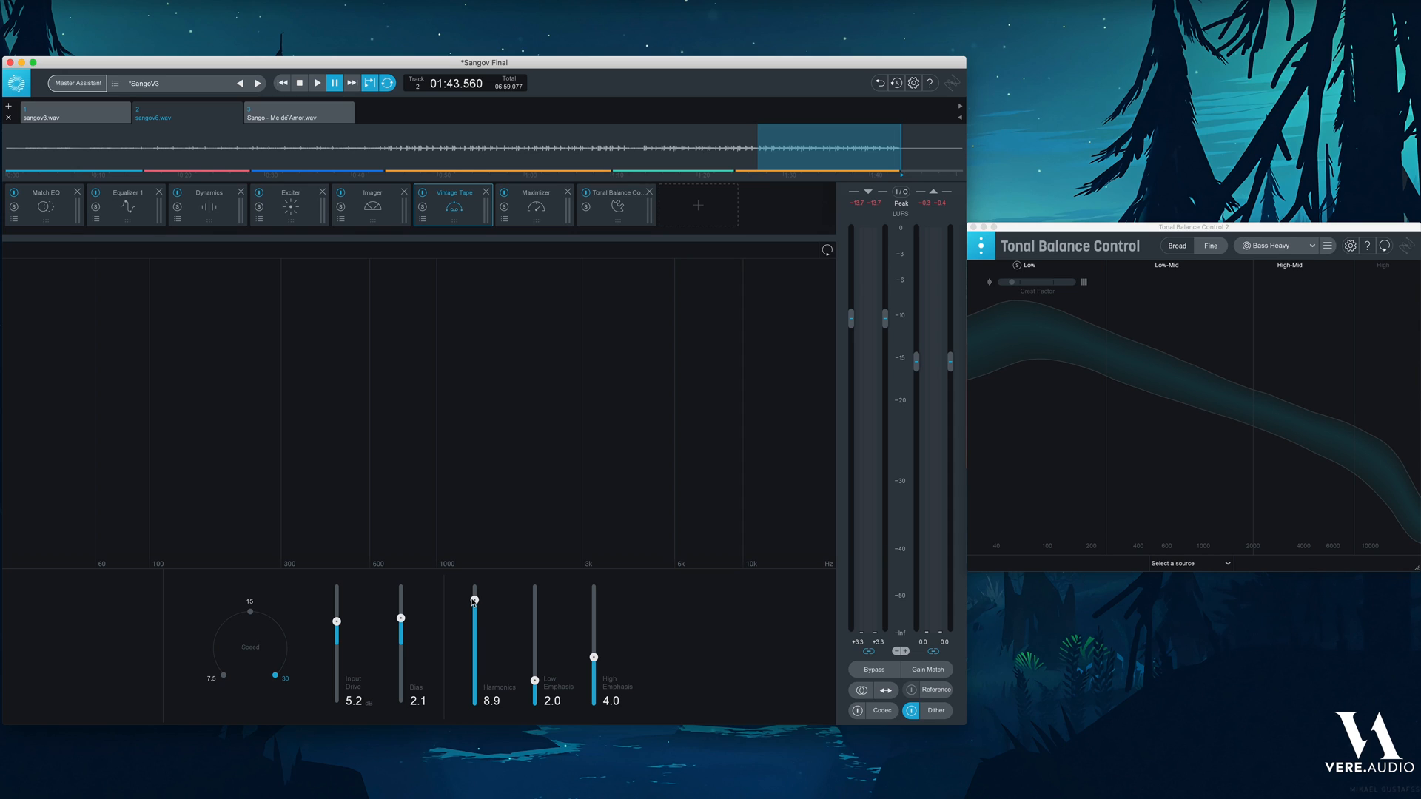
Compare the loop with Vintage Tape bypassed and active twice, and stop playback with the module active
left_click(423, 194)
key("space")
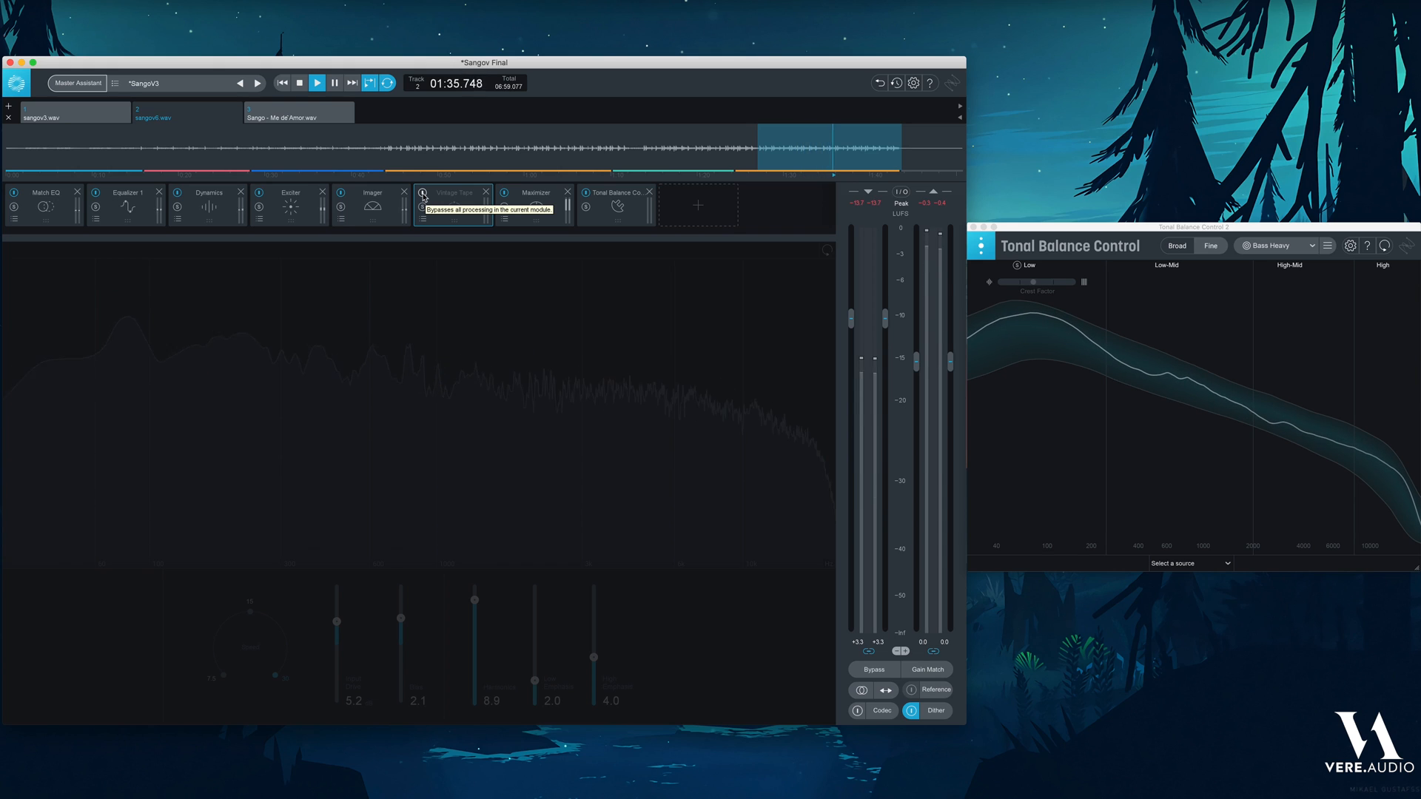
left_click(422, 194)
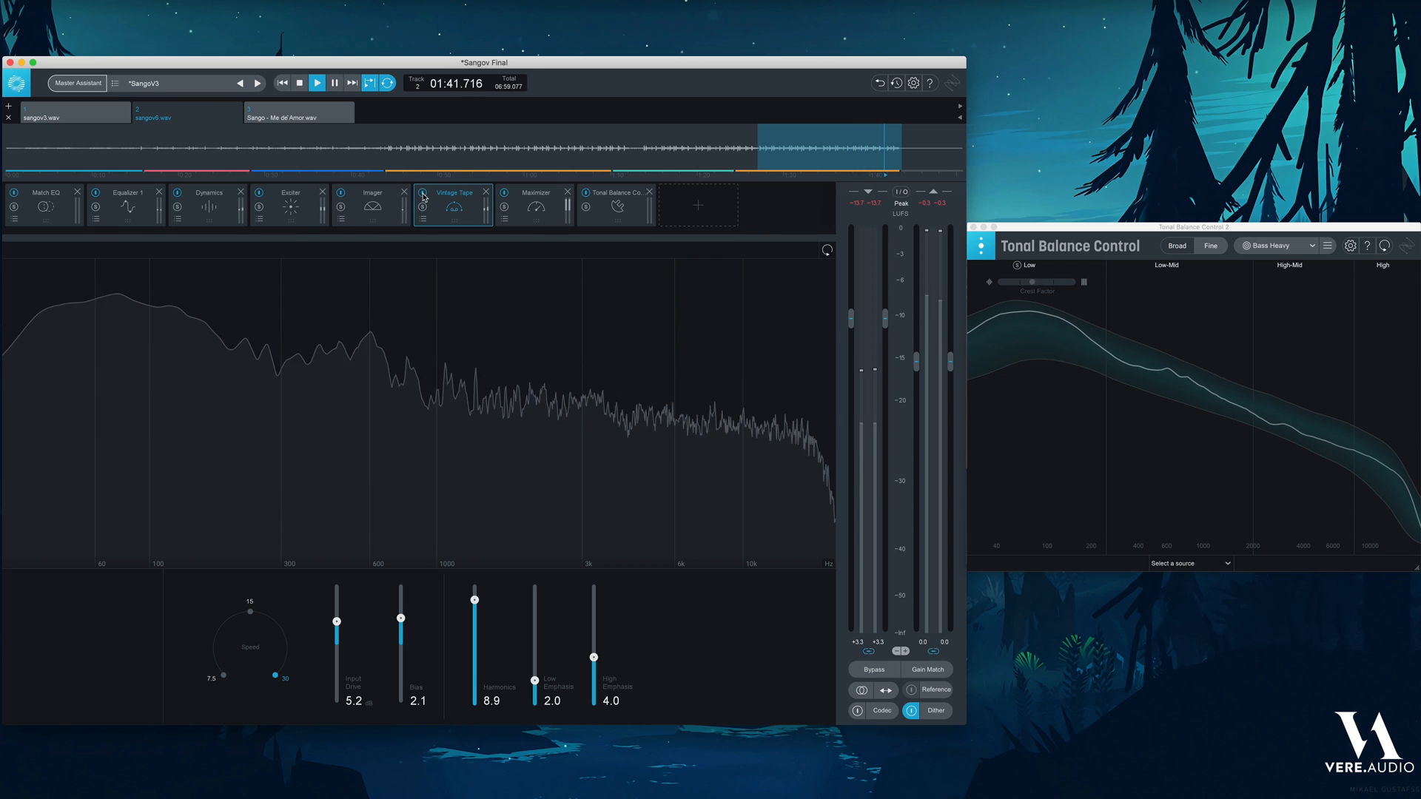
left_click(423, 193)
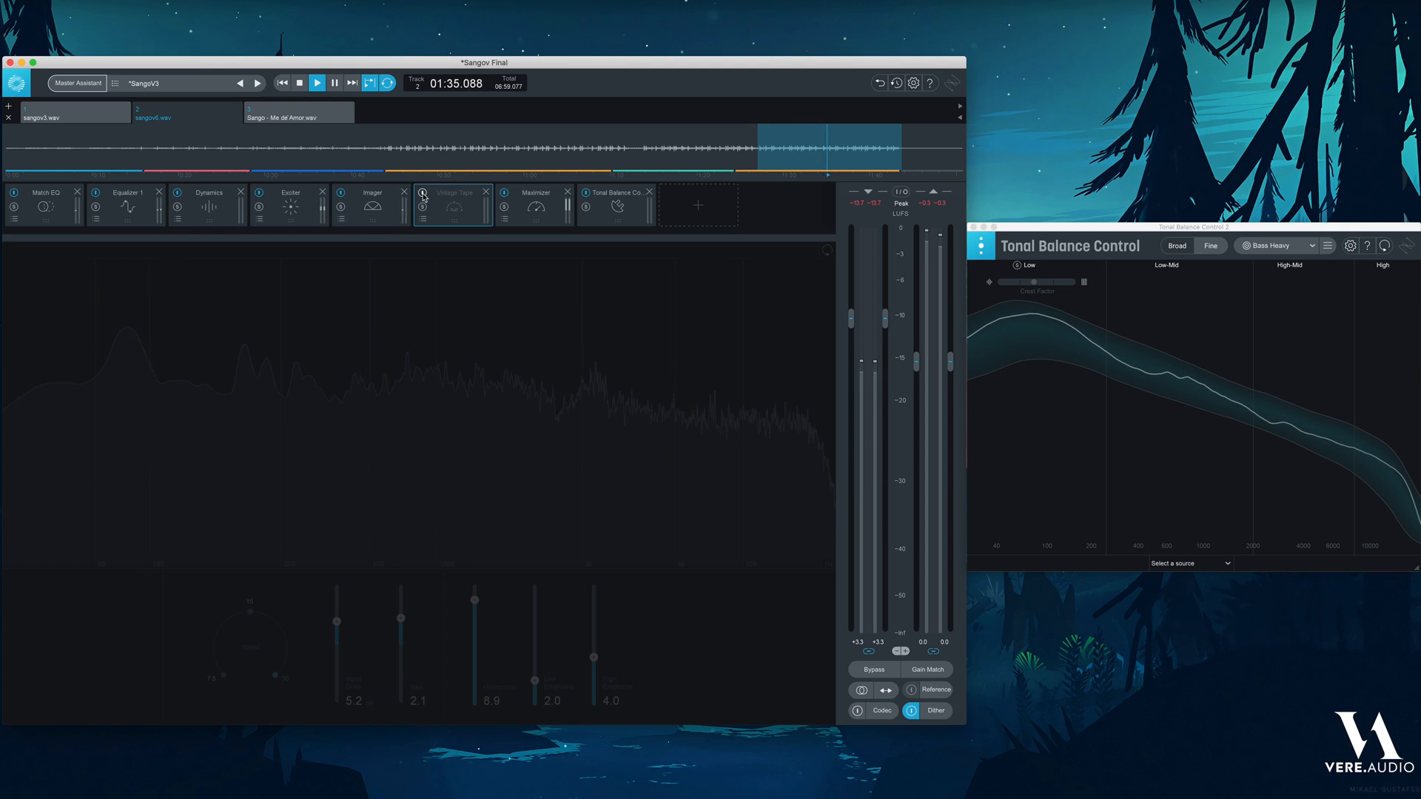
left_click(423, 194)
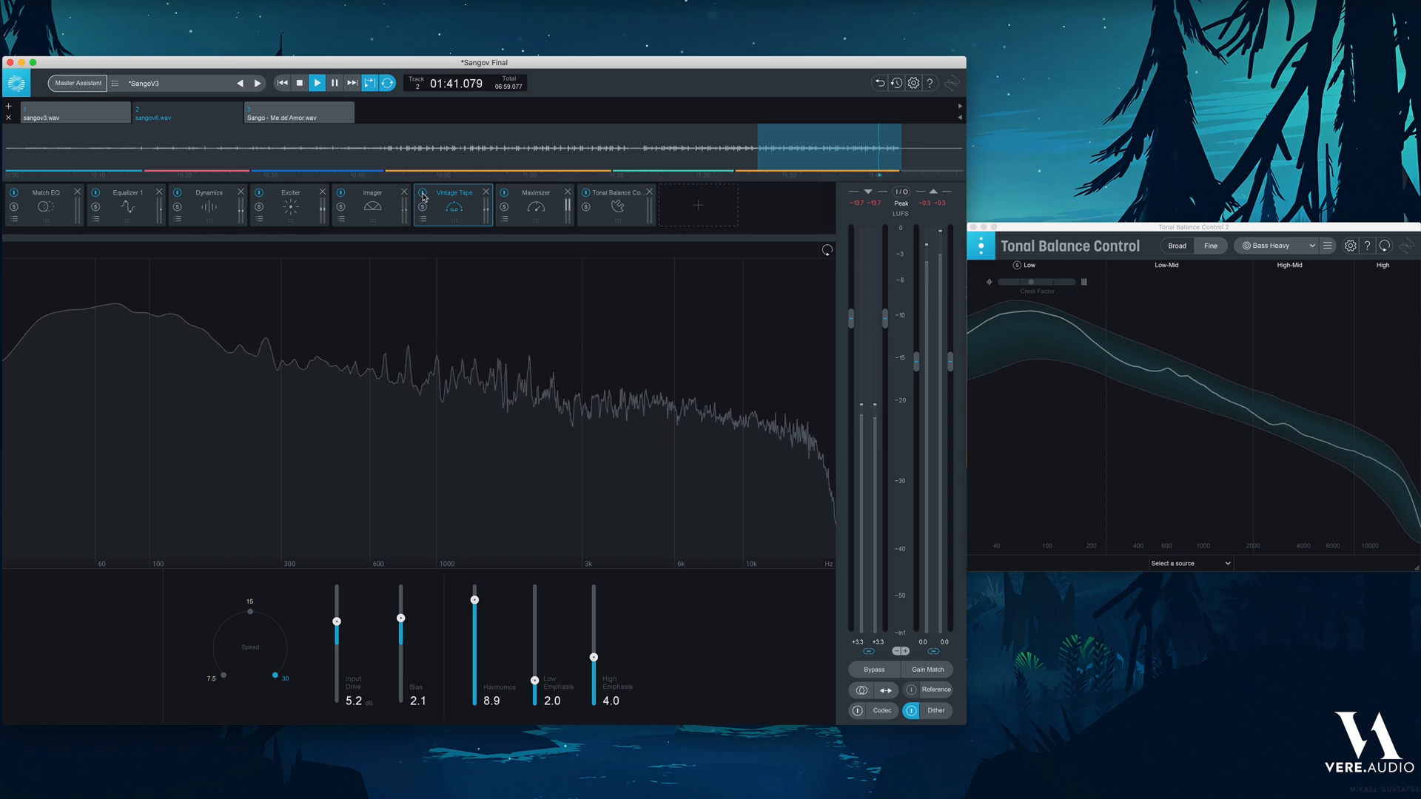
key("space")
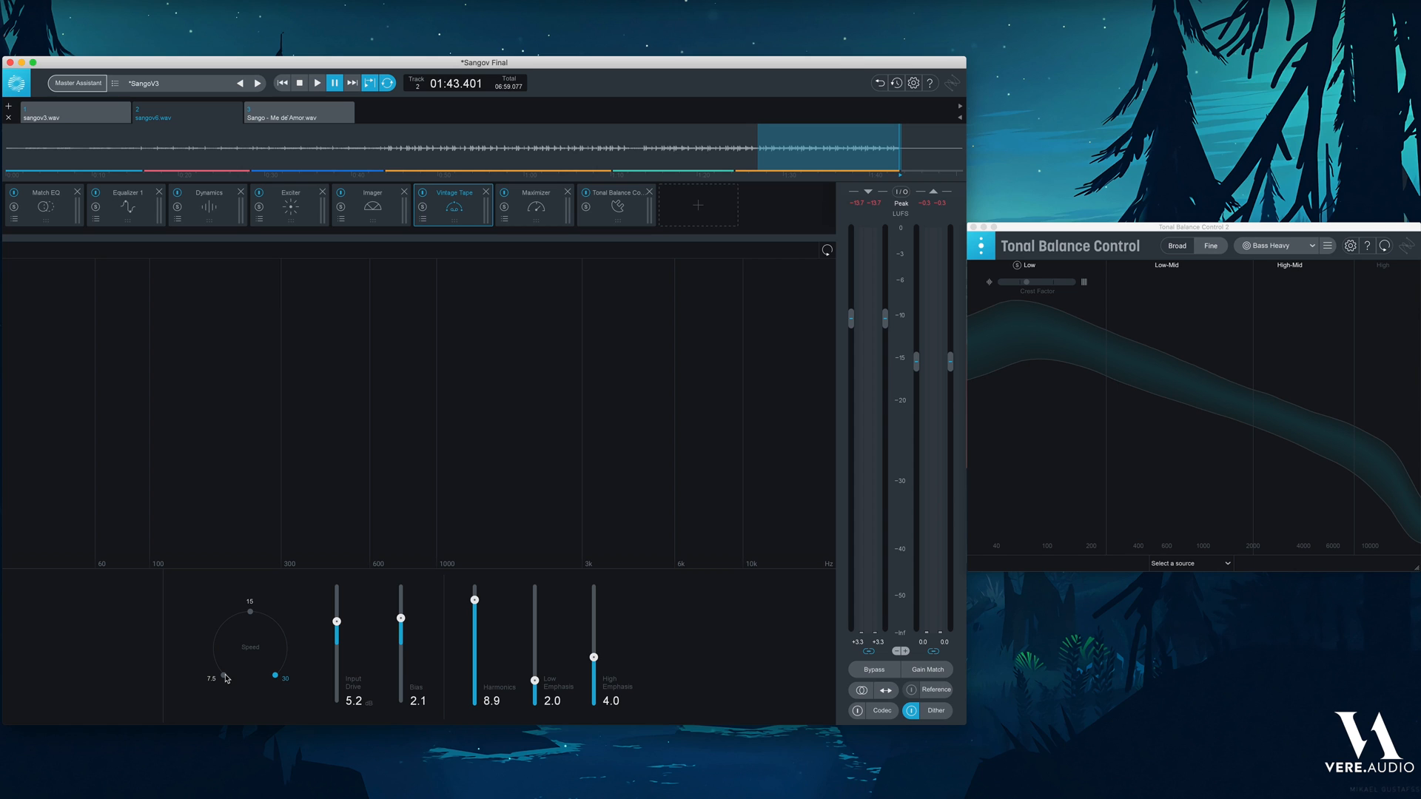
Play the loop and compare Vintage Tape speeds of 7.5, 15 and 30, stopping playback with the speed at 30
key("space")
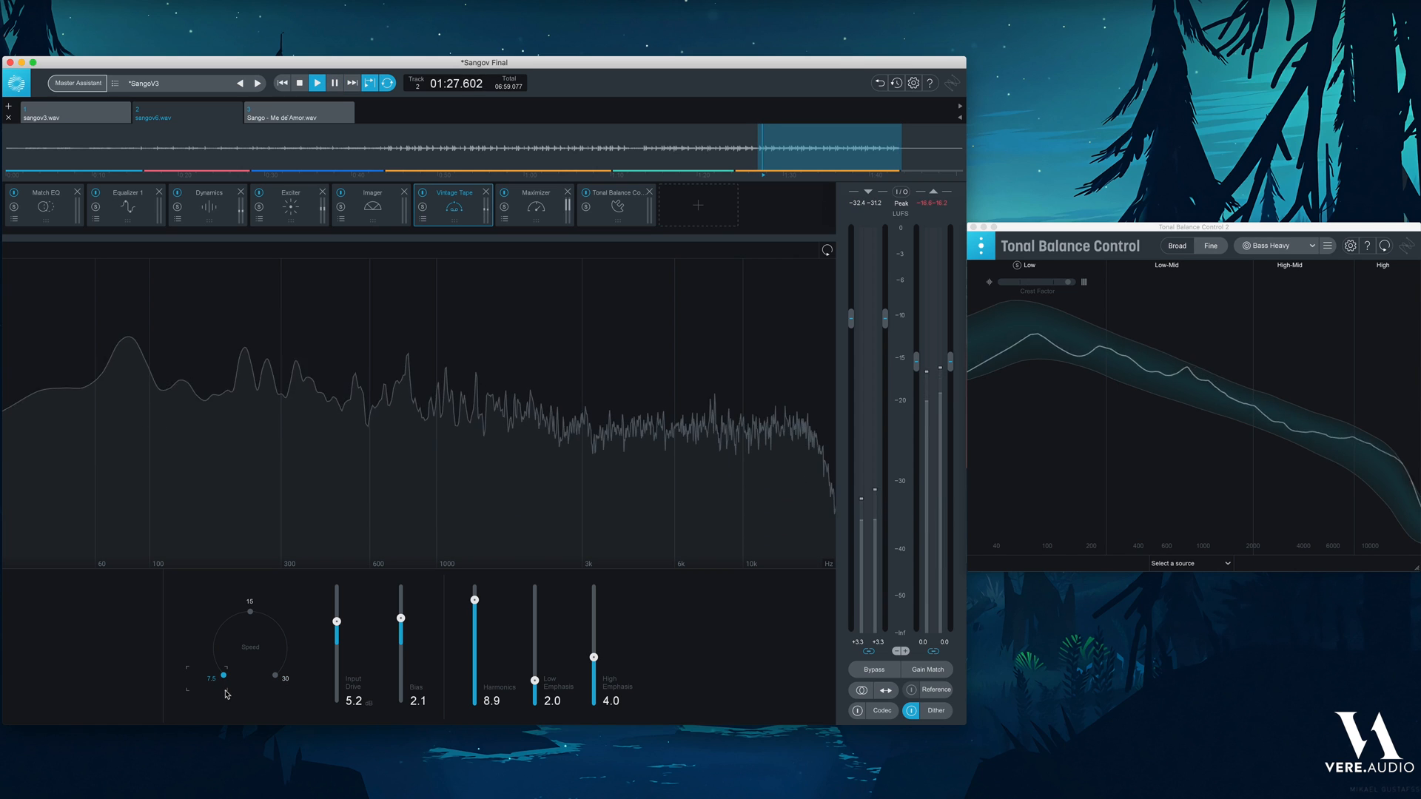
left_click(250, 614)
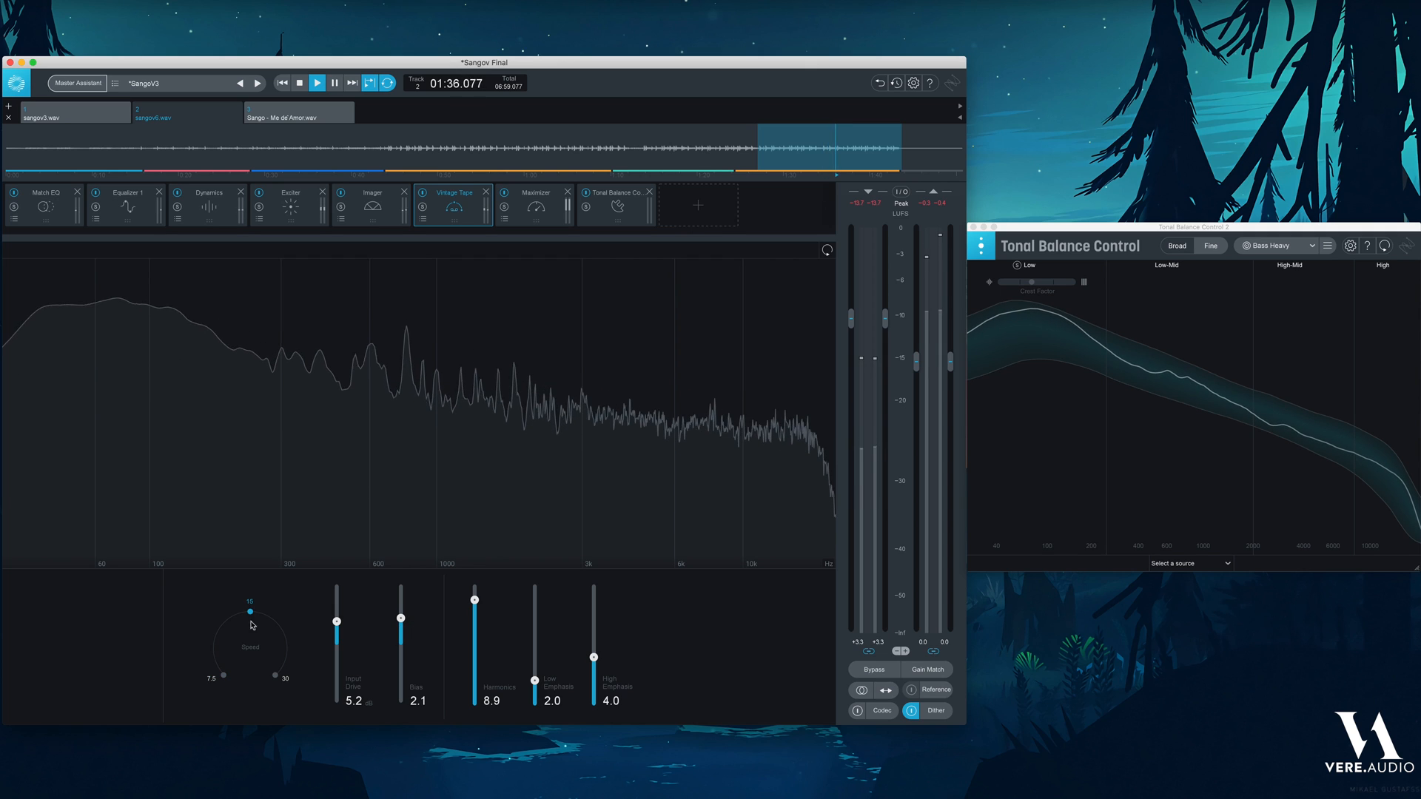
left_click(275, 678)
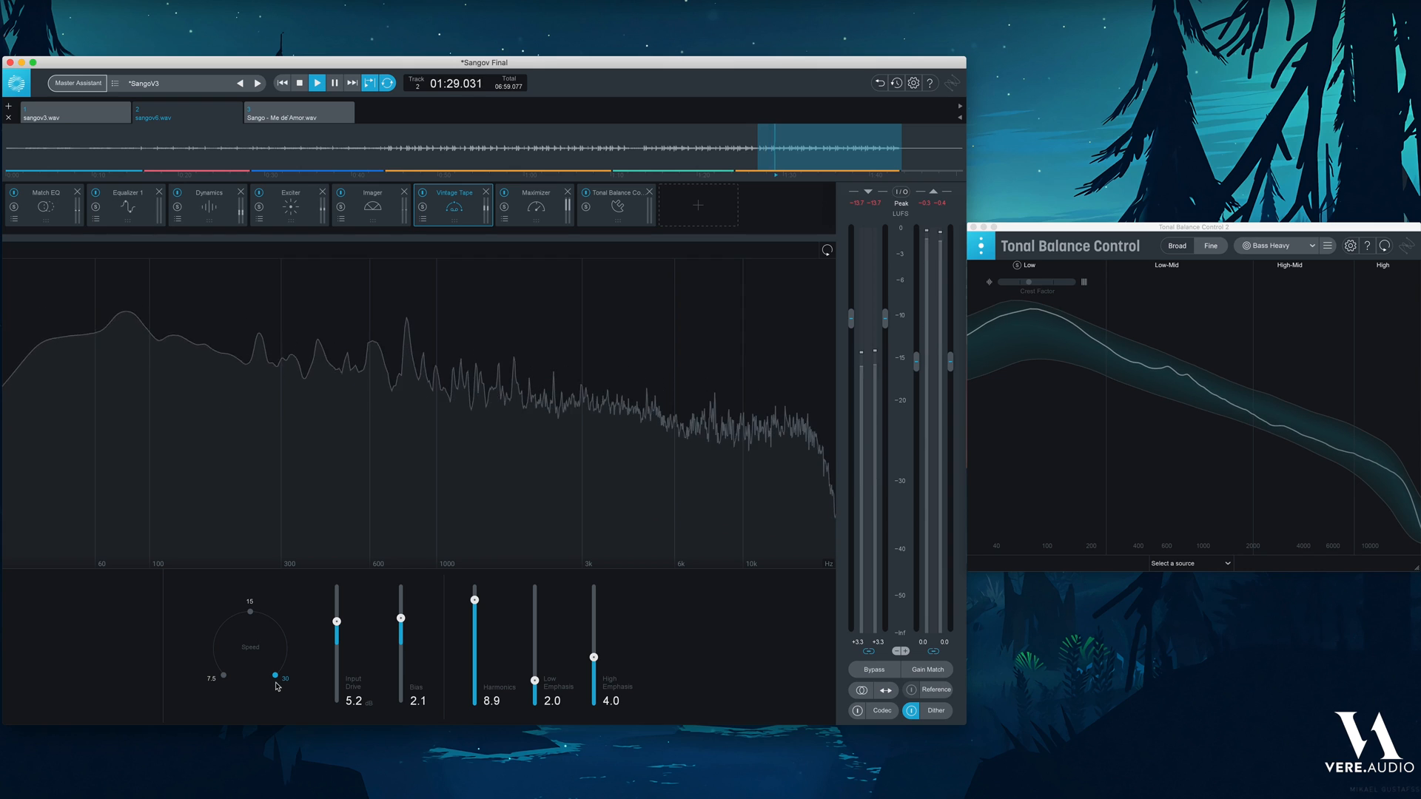
left_click(224, 676)
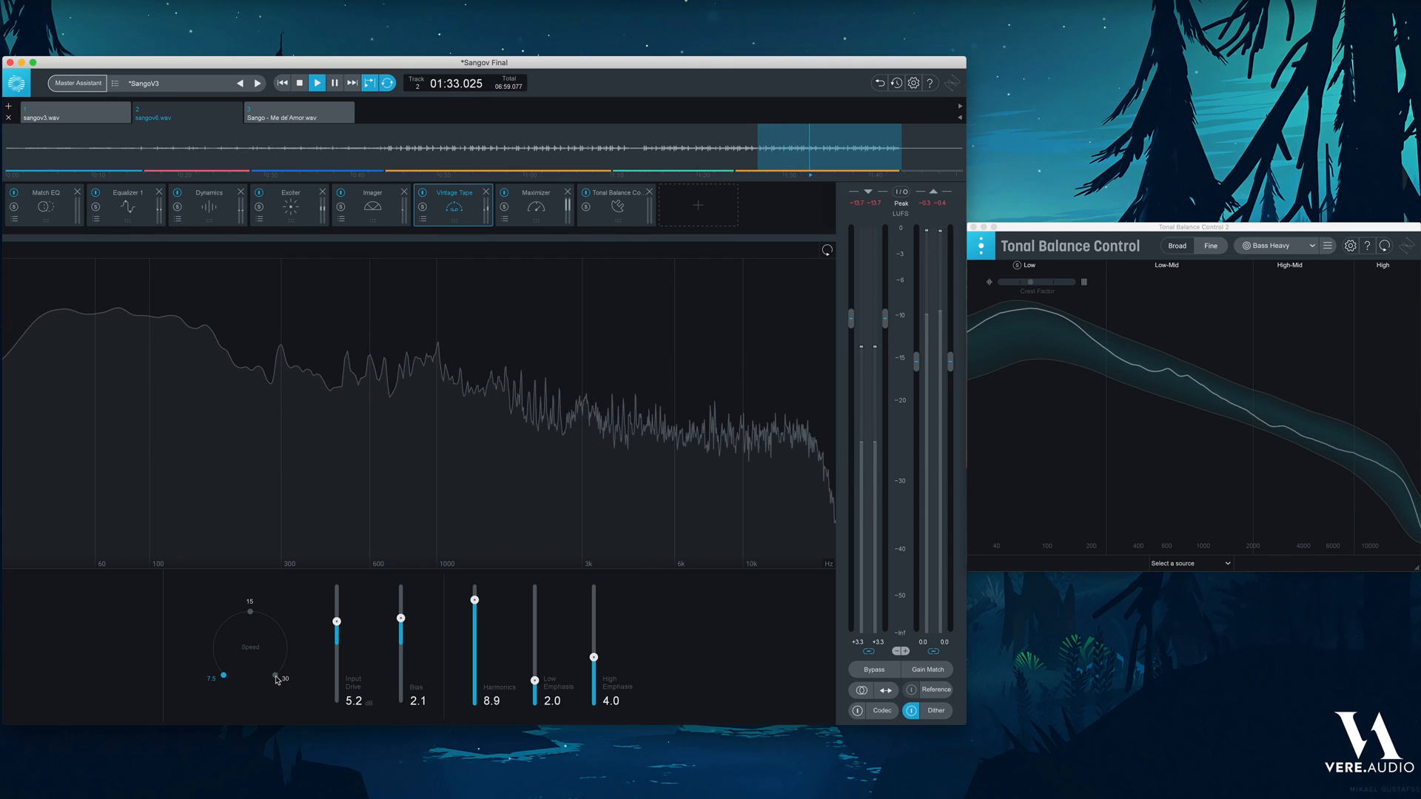
left_click(276, 677)
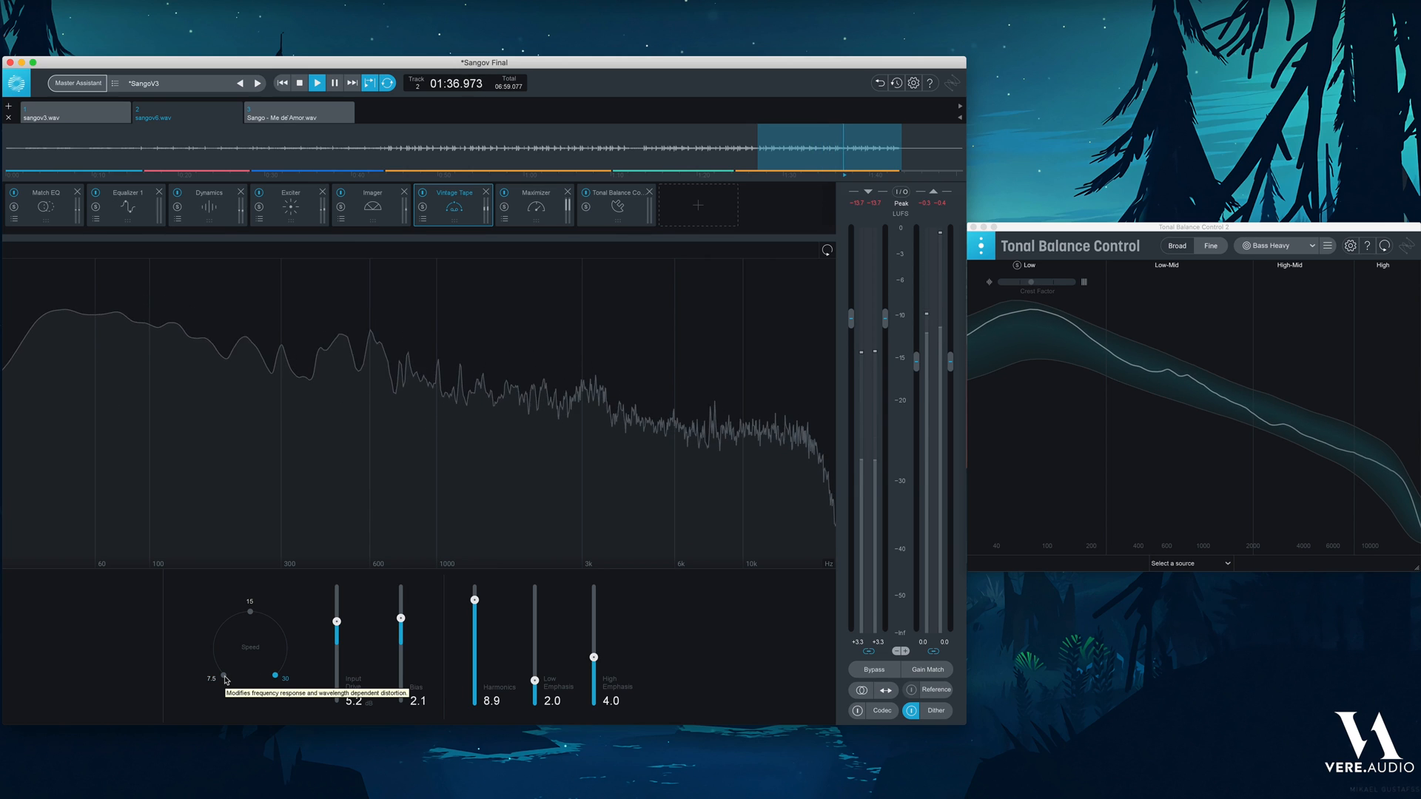
left_click(224, 677)
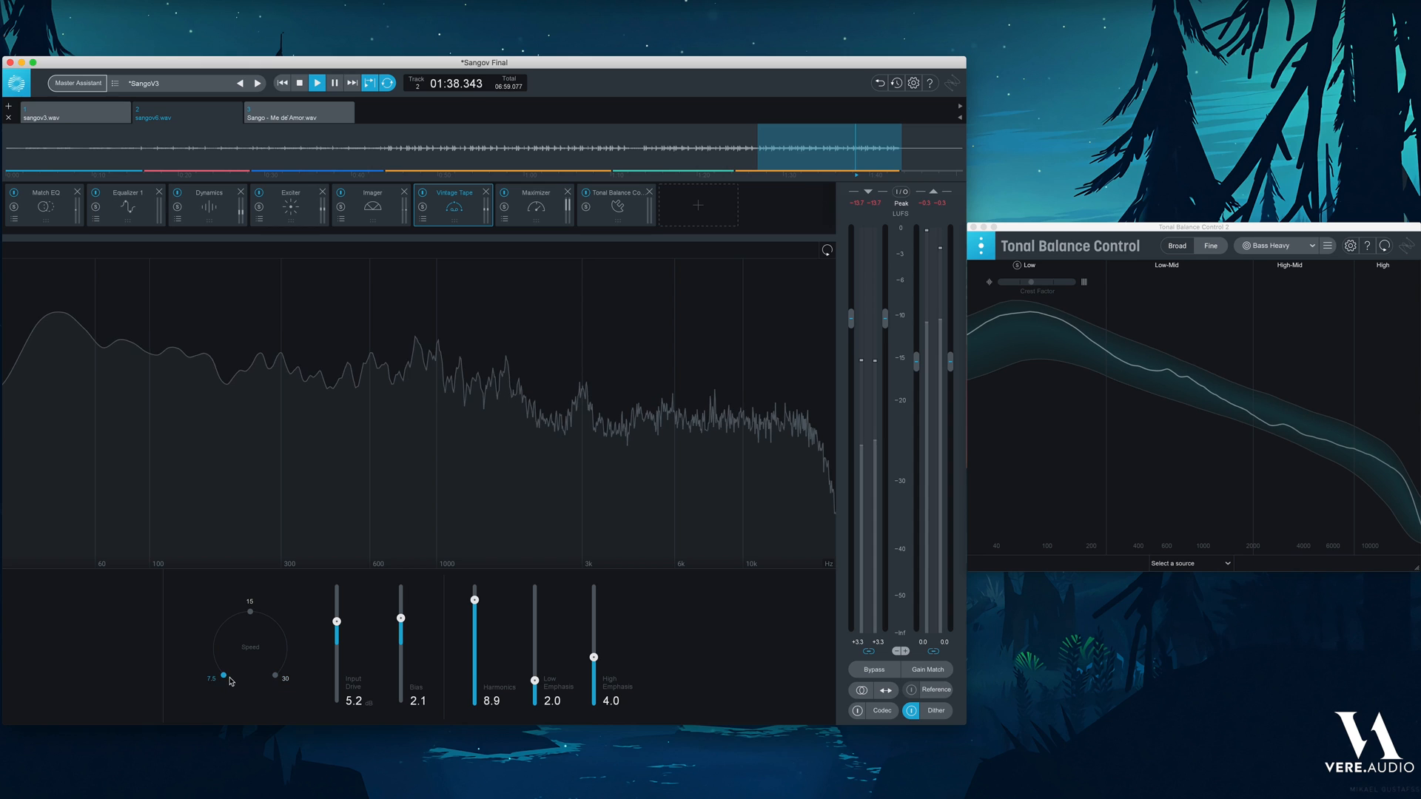
left_click(275, 677)
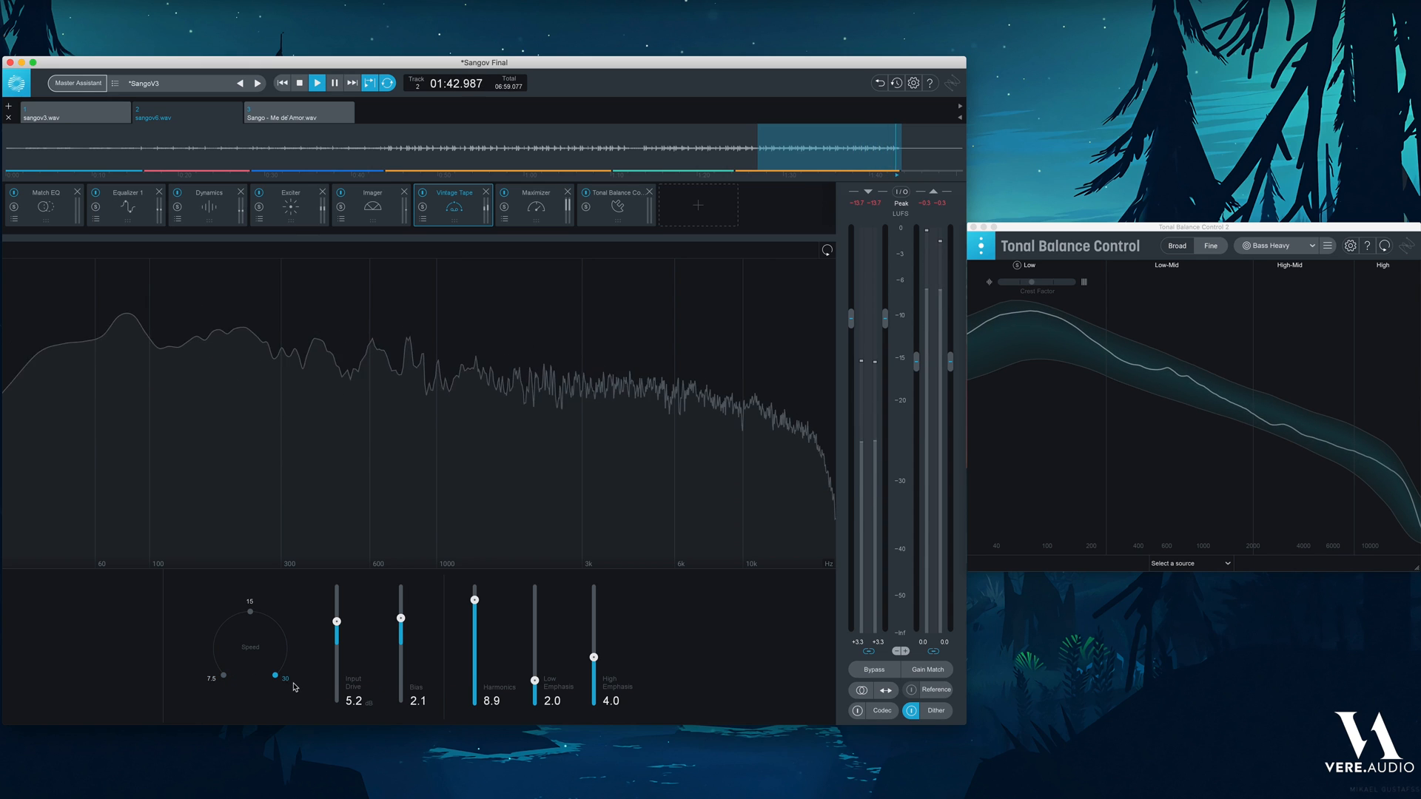
key("space")
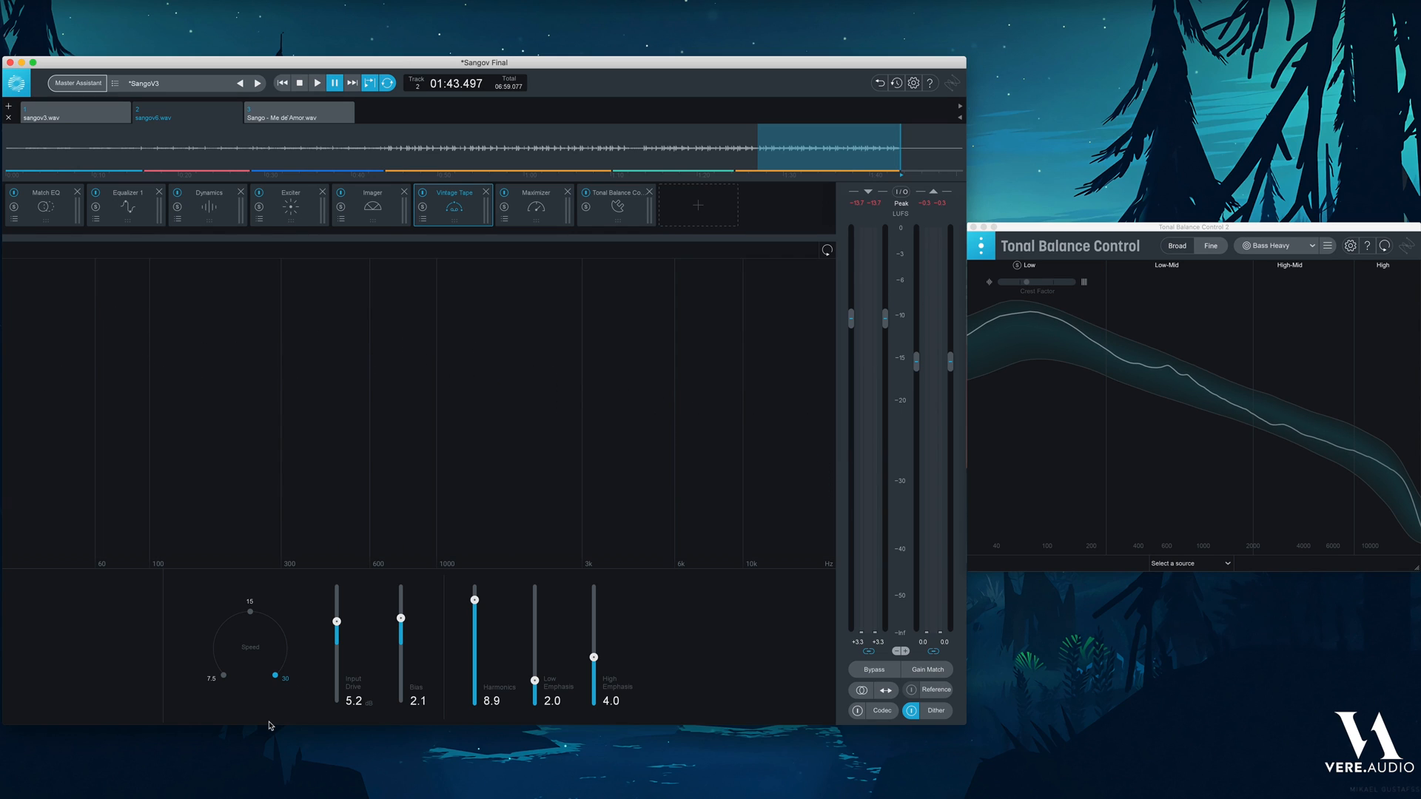
Open the Maximizer, play the loop, and set the I/O meter type to RMS + Peak
left_click(536, 204)
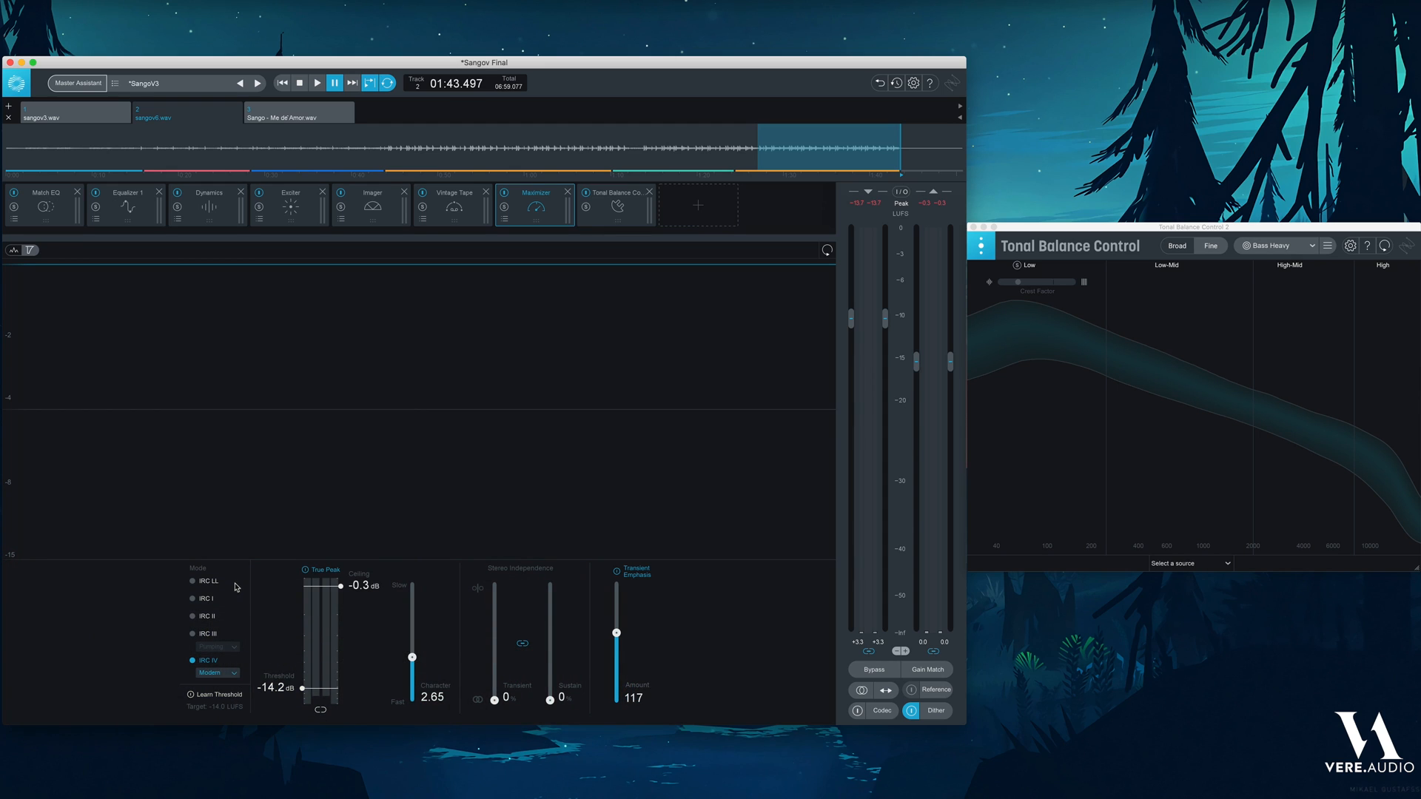
key("space")
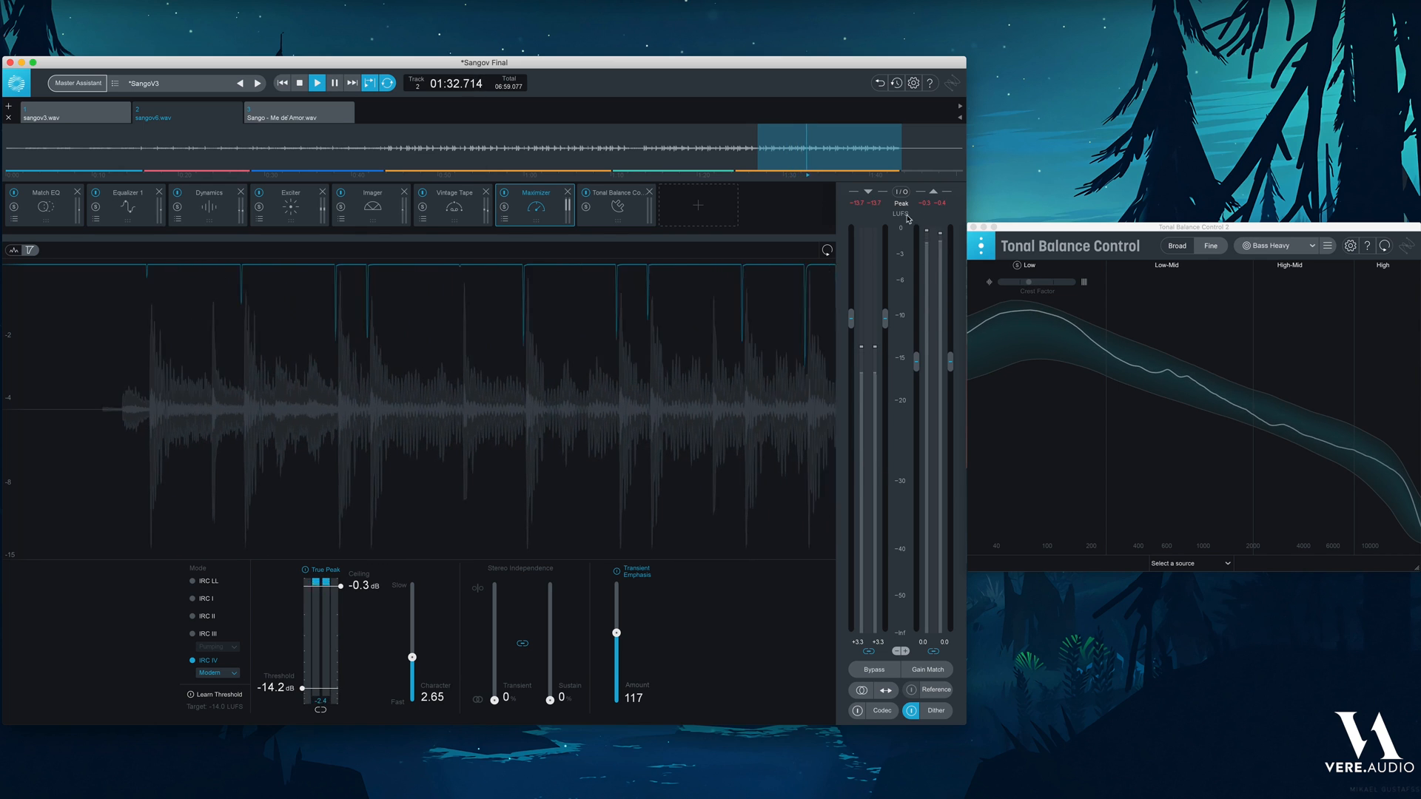
left_click(901, 191)
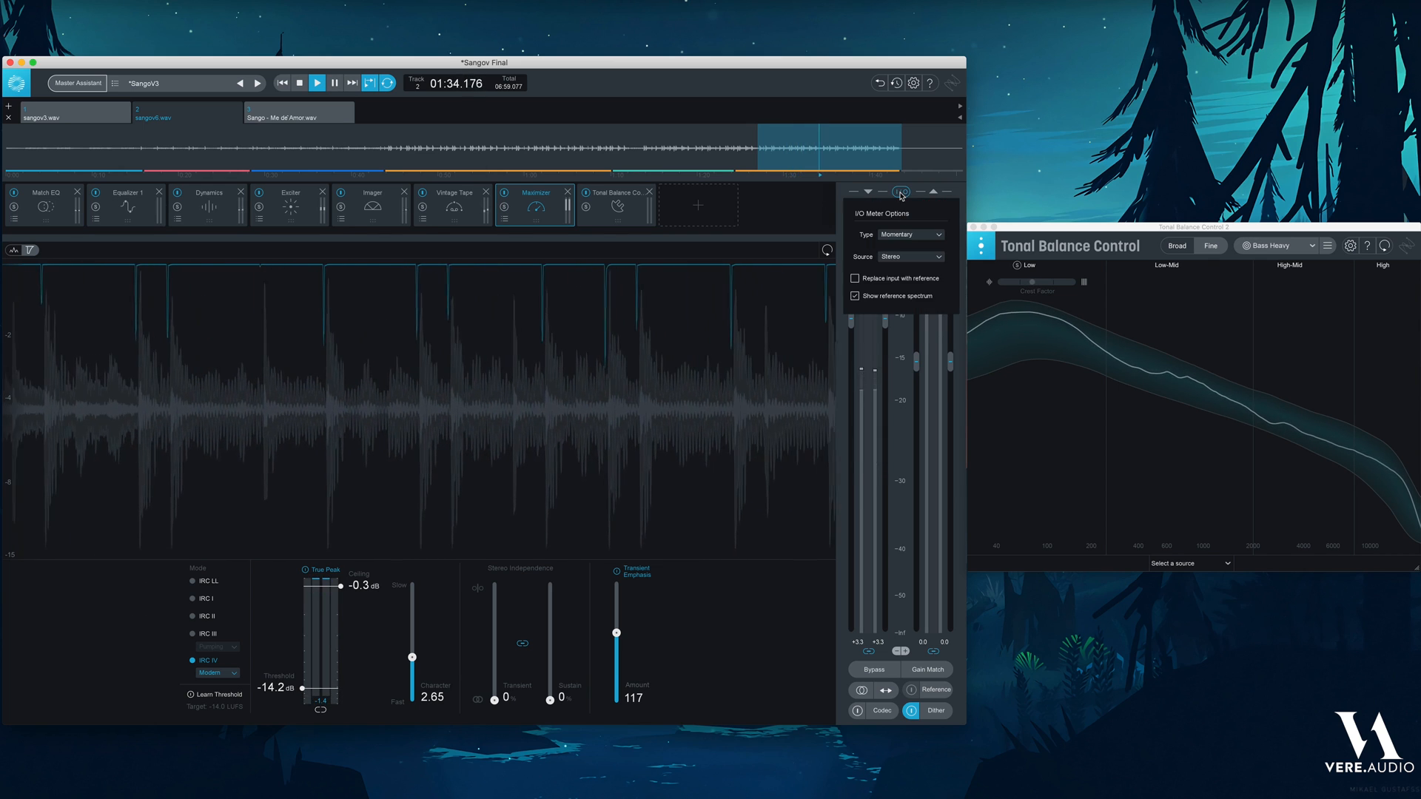
left_click(904, 235)
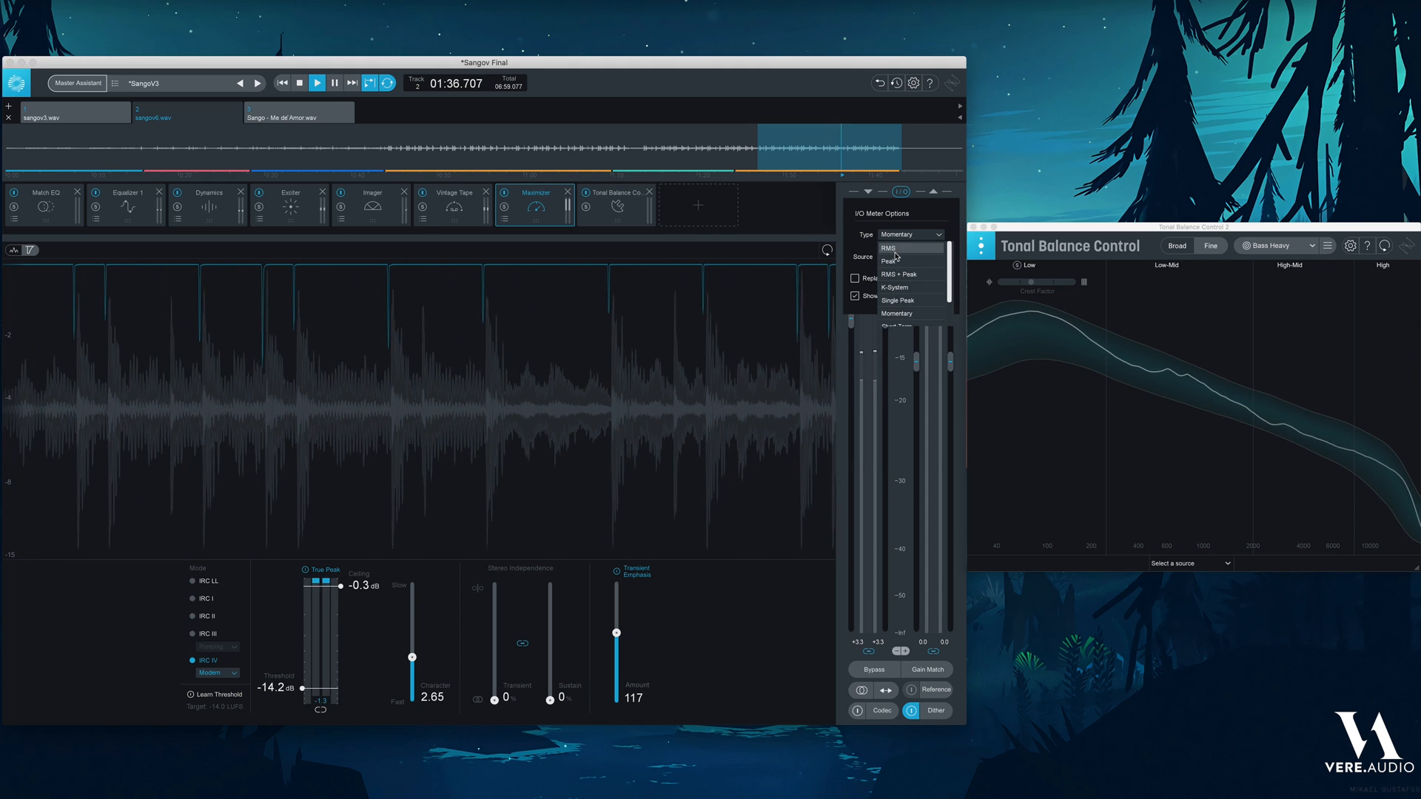
left_click(918, 247)
left_click(912, 238)
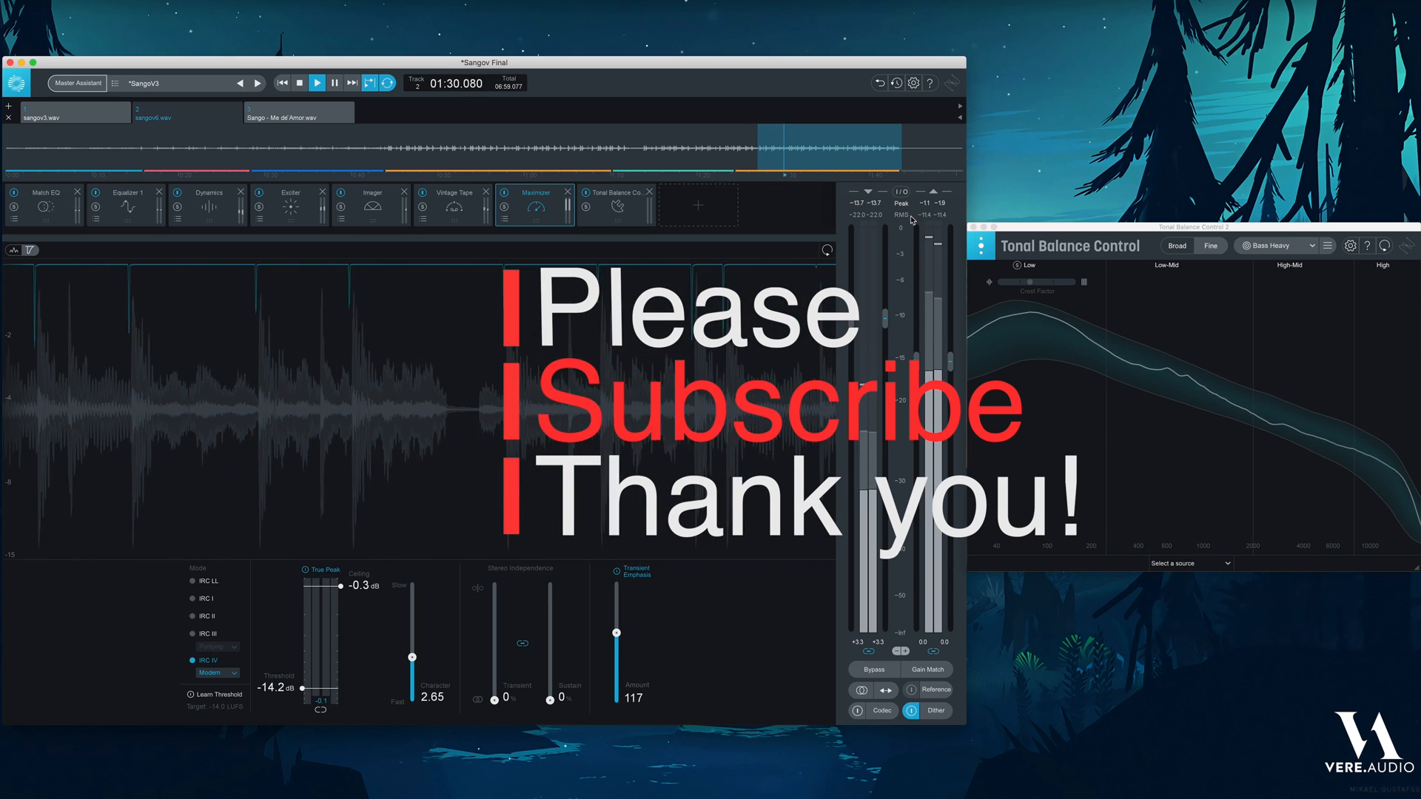
Switch the I/O meter type to Momentary while the loop plays
left_click(901, 192)
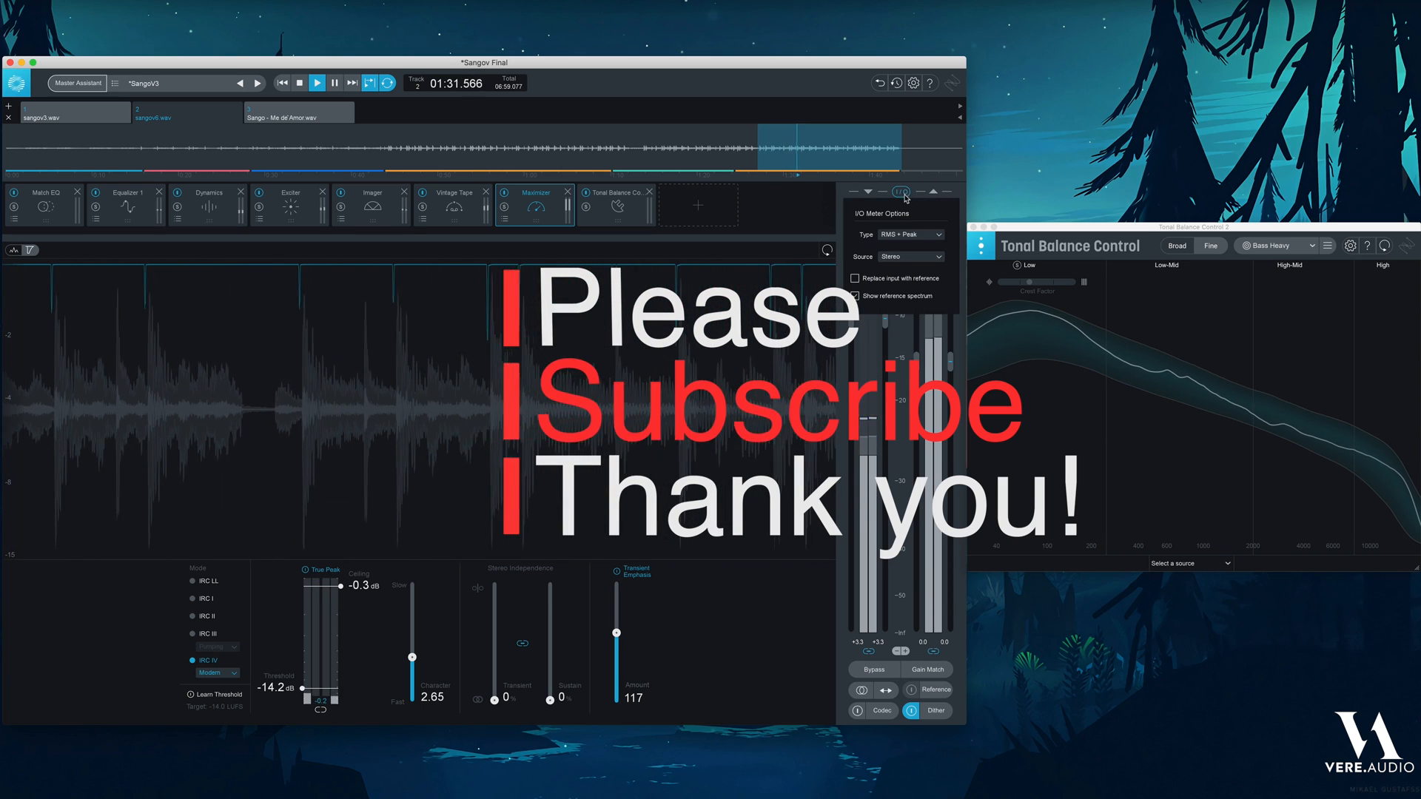
left_click(903, 236)
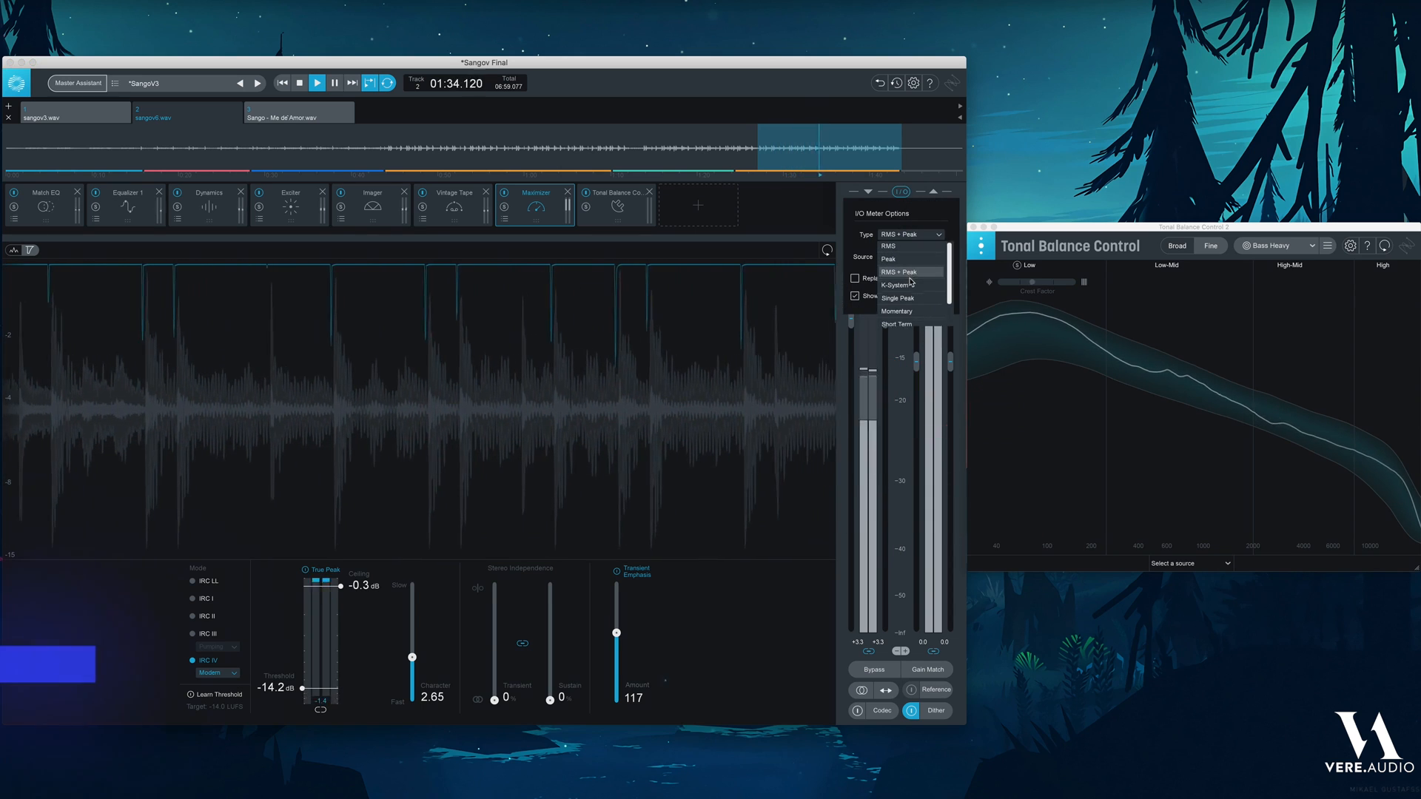
left_click(907, 309)
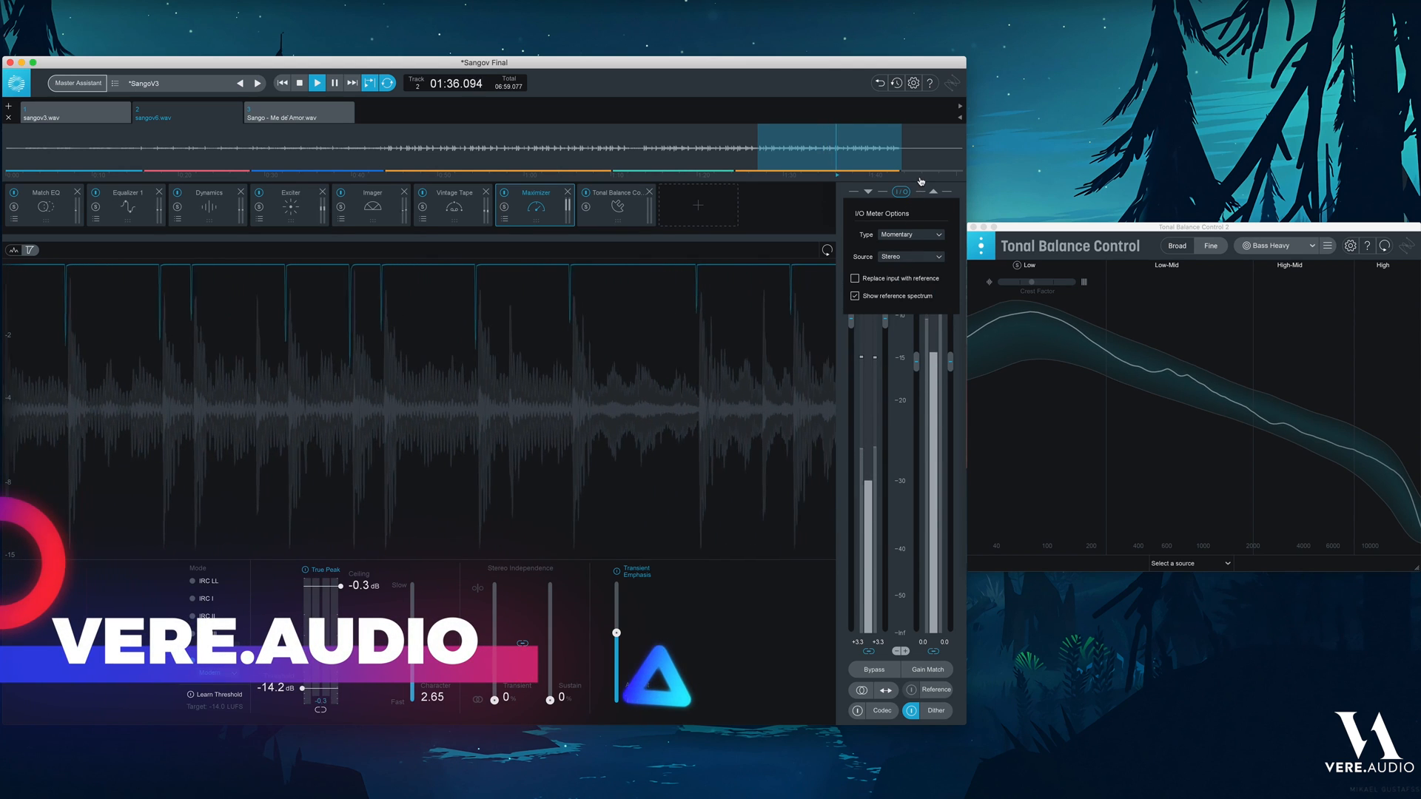
left_click(910, 235)
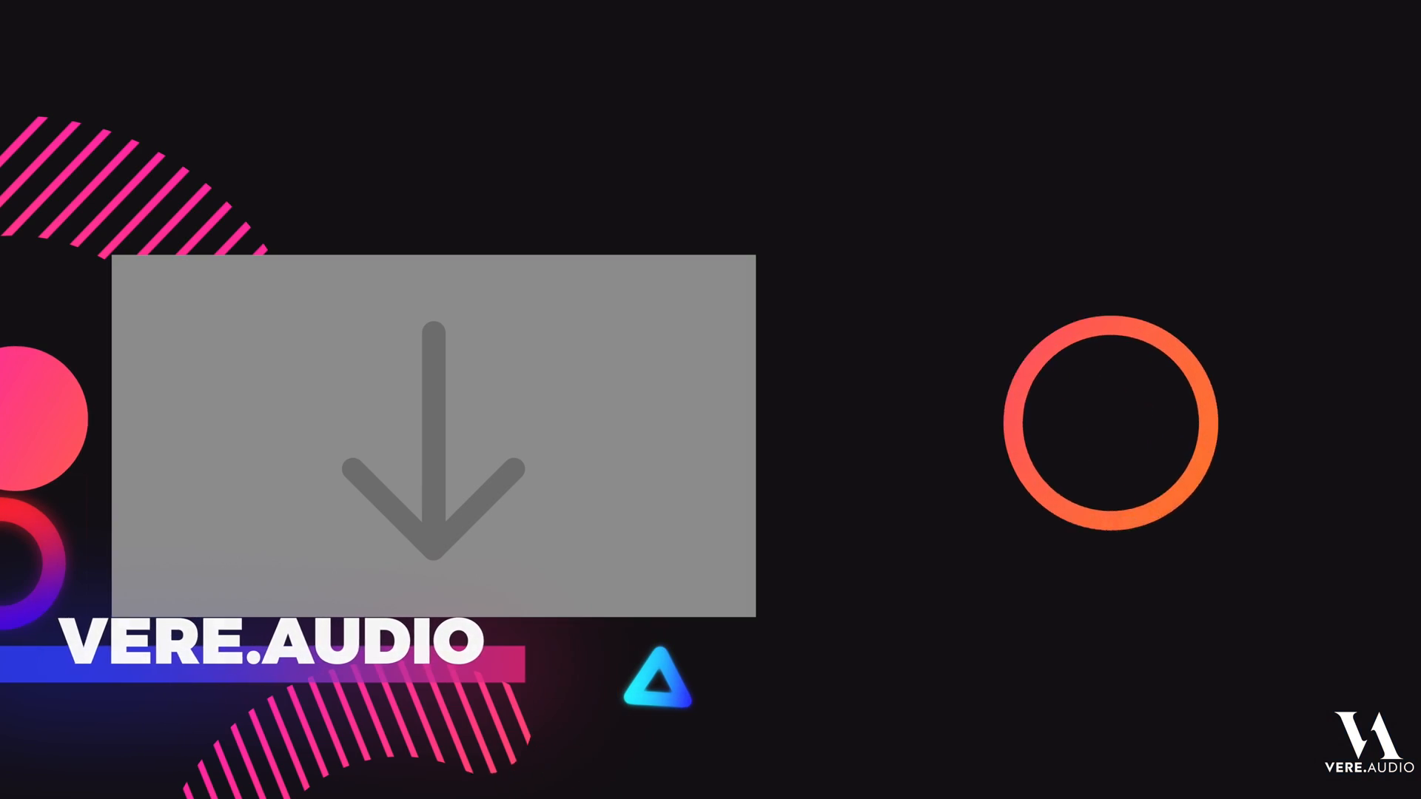